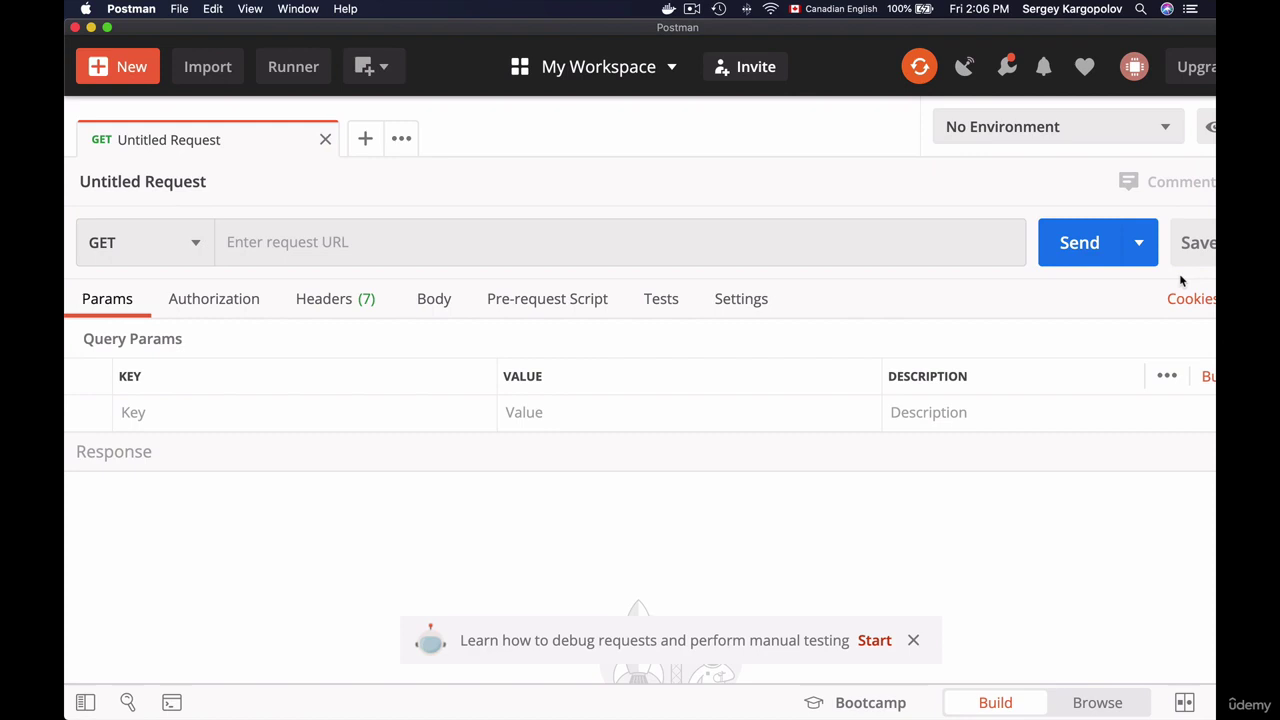
left_click(197, 252)
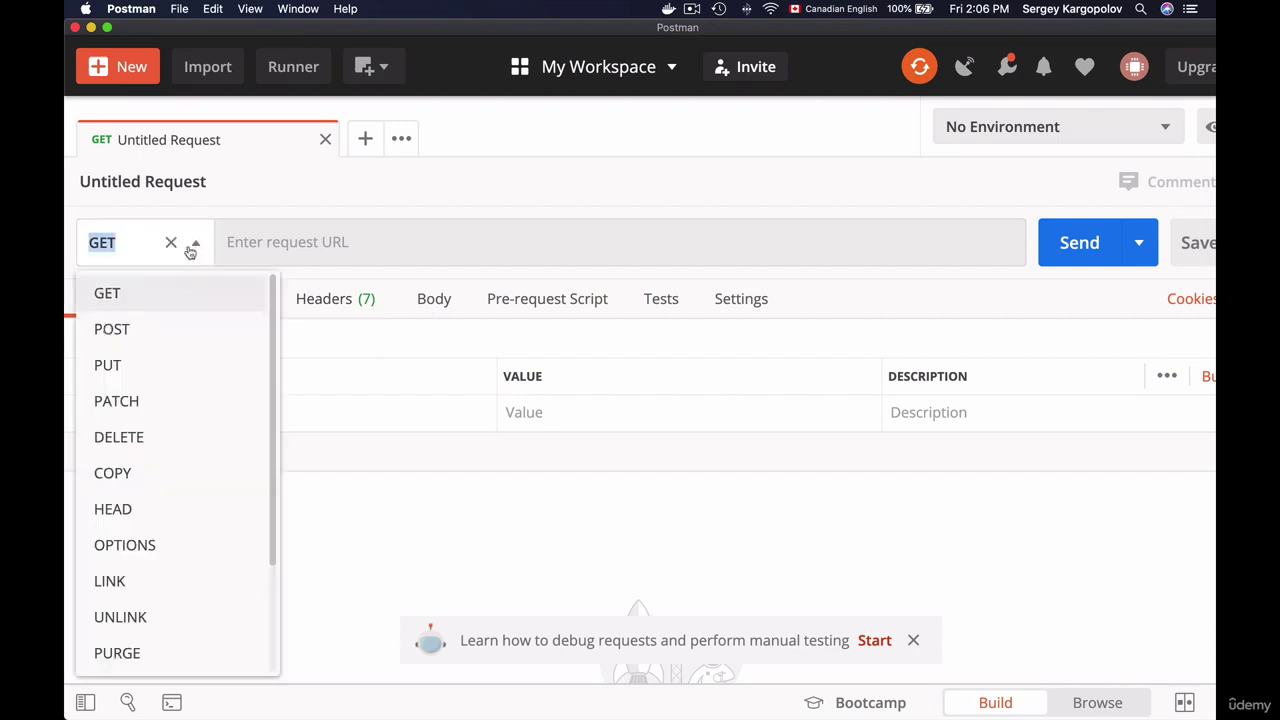
left_click(138, 300)
left_click(333, 247)
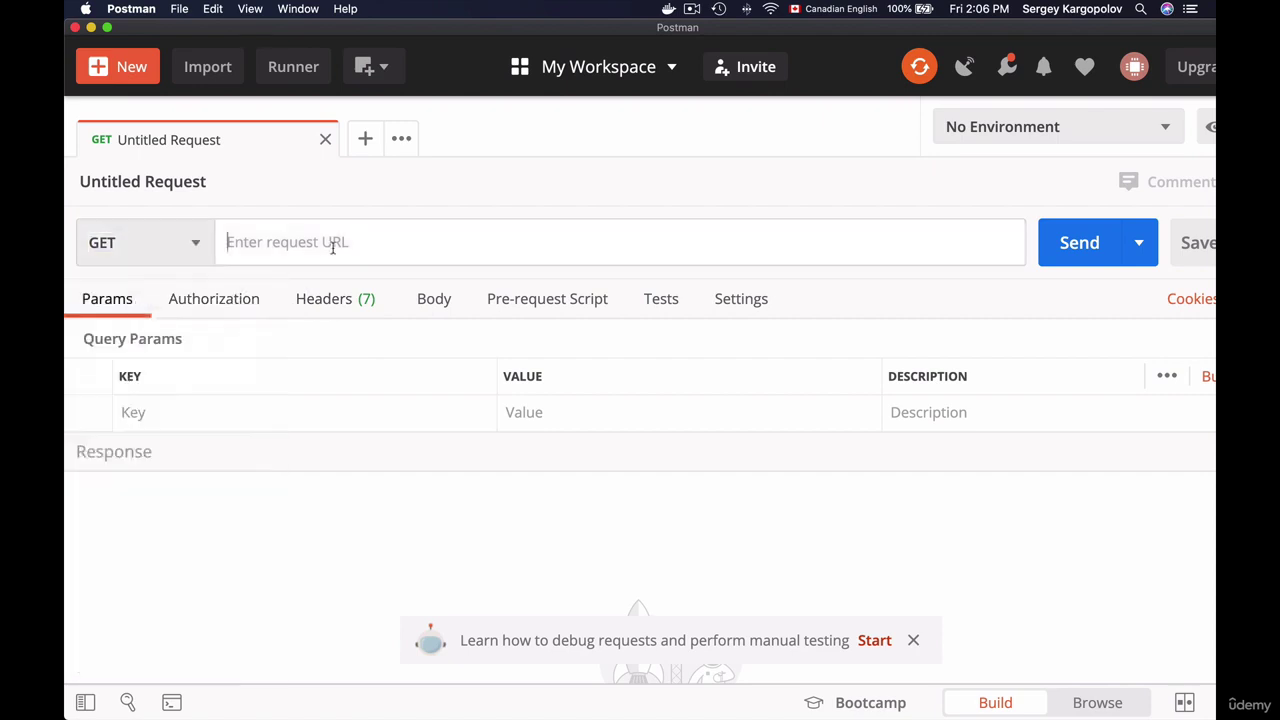
type("http://localhost:8080/auth/realms/appsdeveloperblog/protocol/openid-connect/auth")
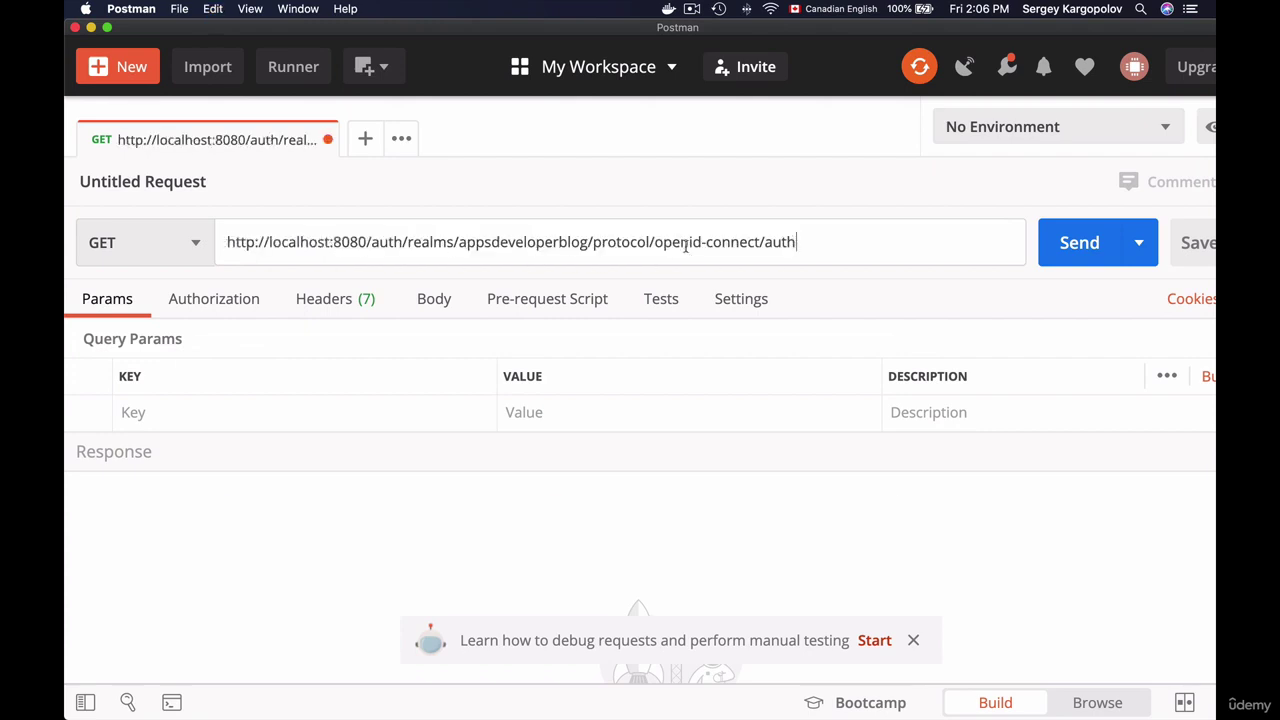
Highlight the auth ending, 8080 port and realm path in the URL for review
left_click_drag(765, 241, 830, 241)
left_click(830, 241)
double_click(352, 242)
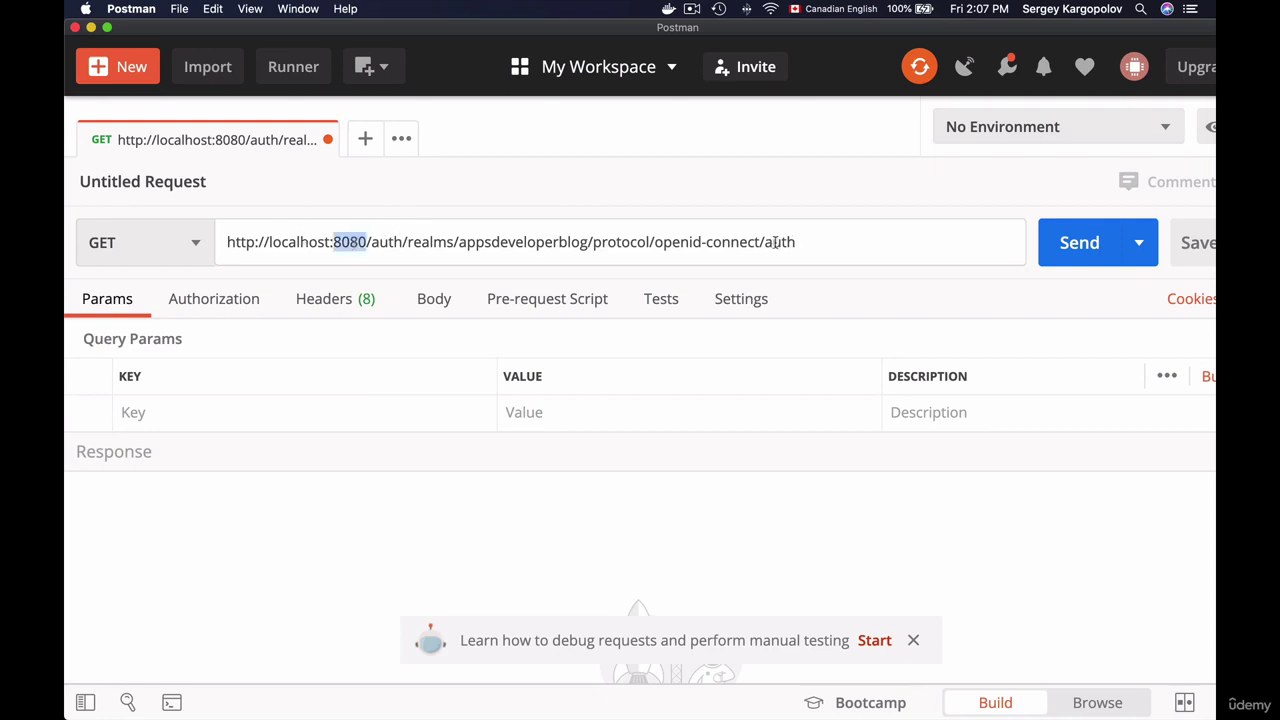
left_click_drag(818, 246, 325, 244)
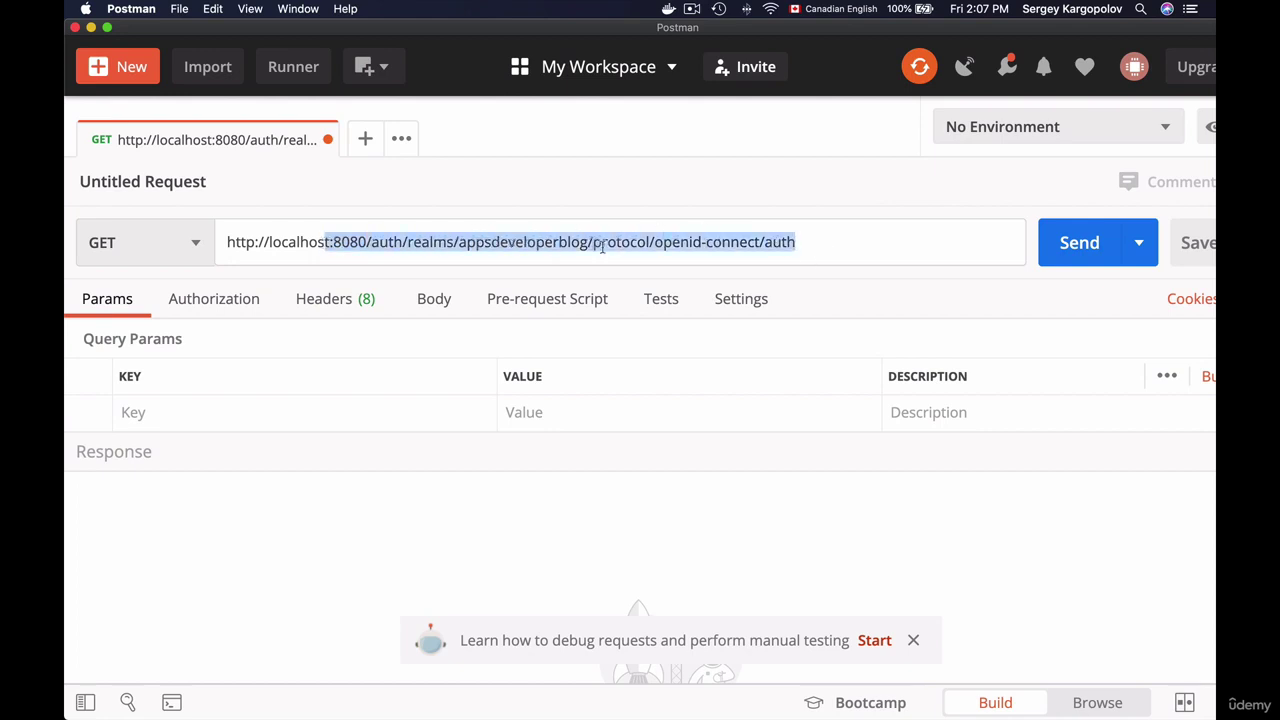
left_click(843, 242)
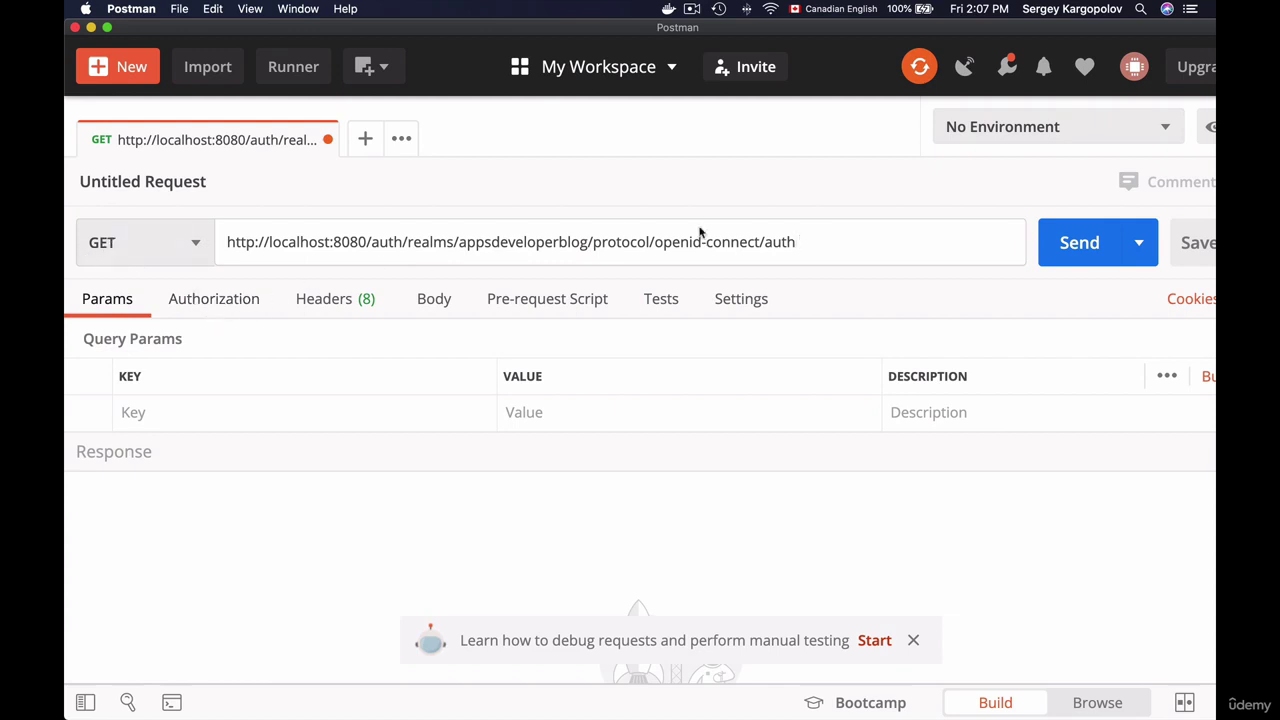
left_click_drag(833, 234, 229, 246)
left_click(229, 246)
left_click(803, 242)
Add query parameter response_type=code and check it appears in the URL's query string
left_click(155, 412)
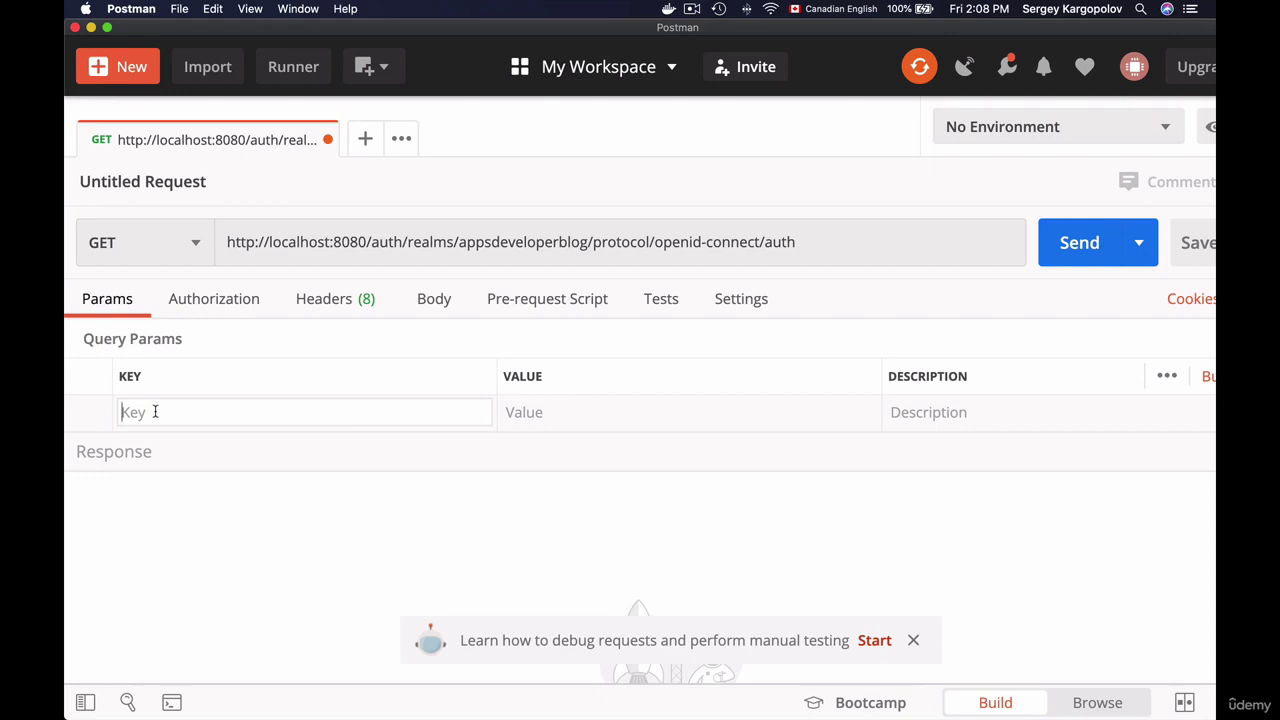
type("response")
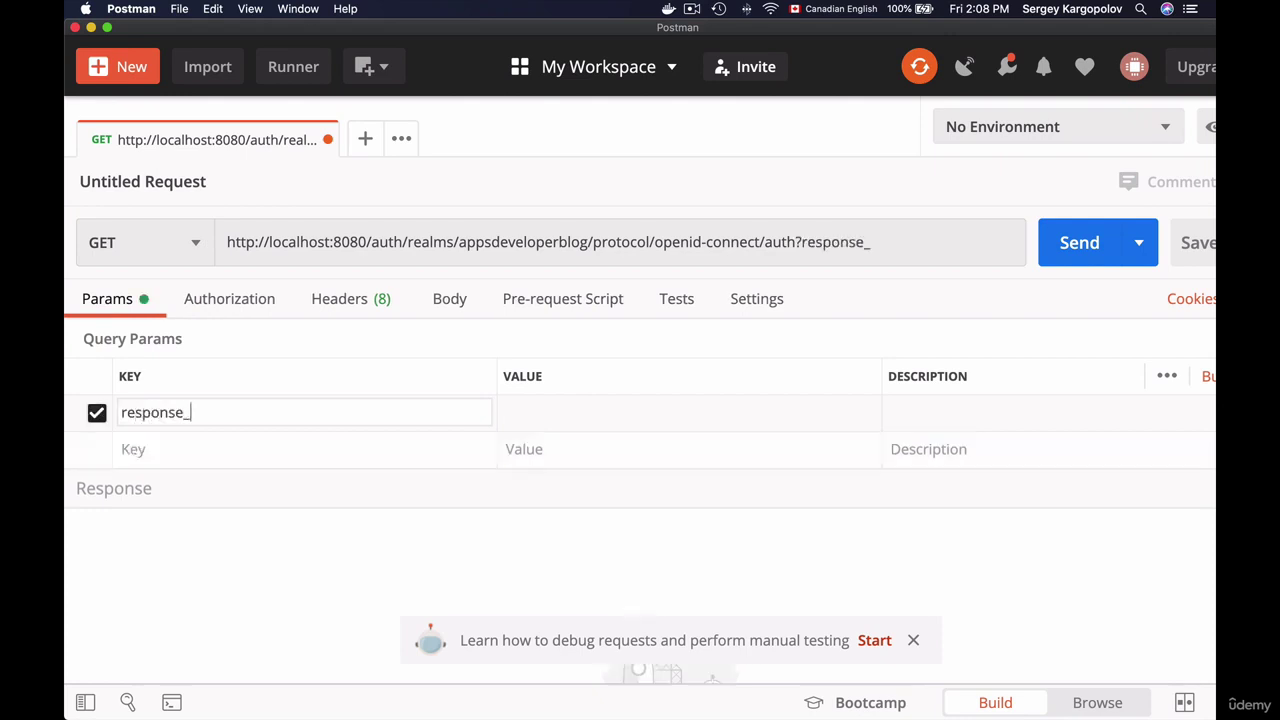
type("_type")
left_click(540, 414)
type("code")
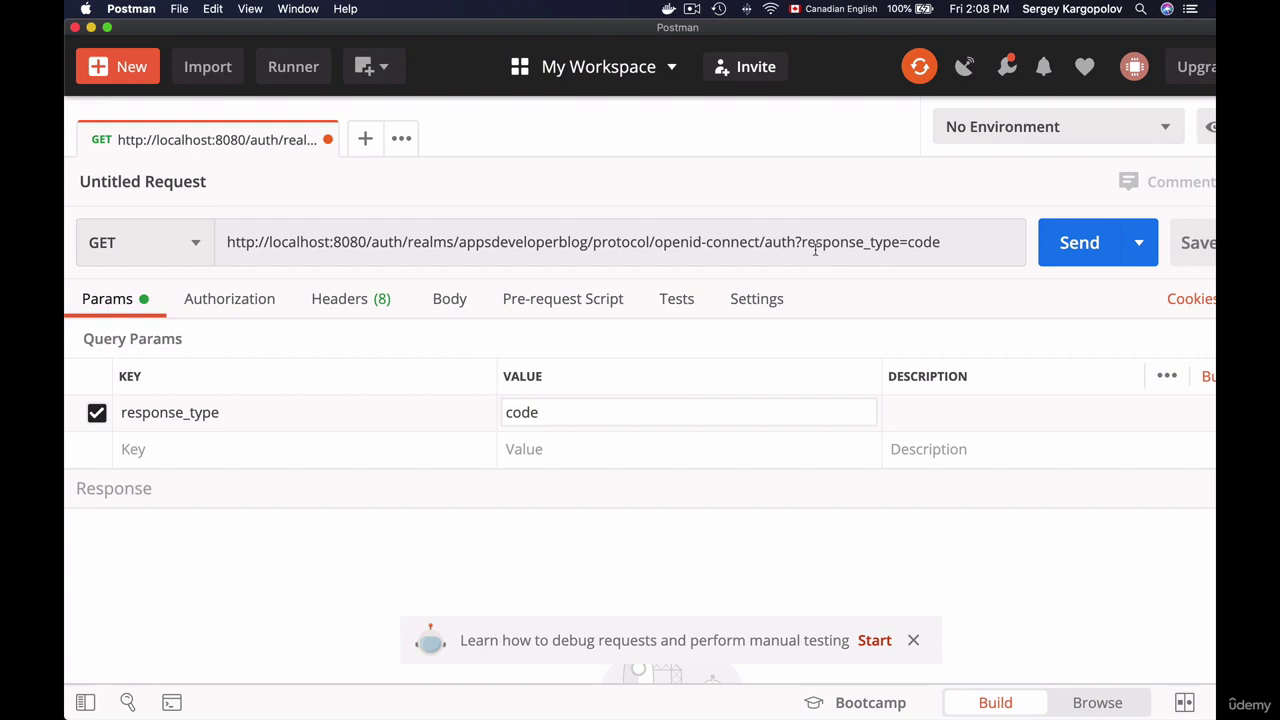
left_click_drag(806, 242, 897, 247)
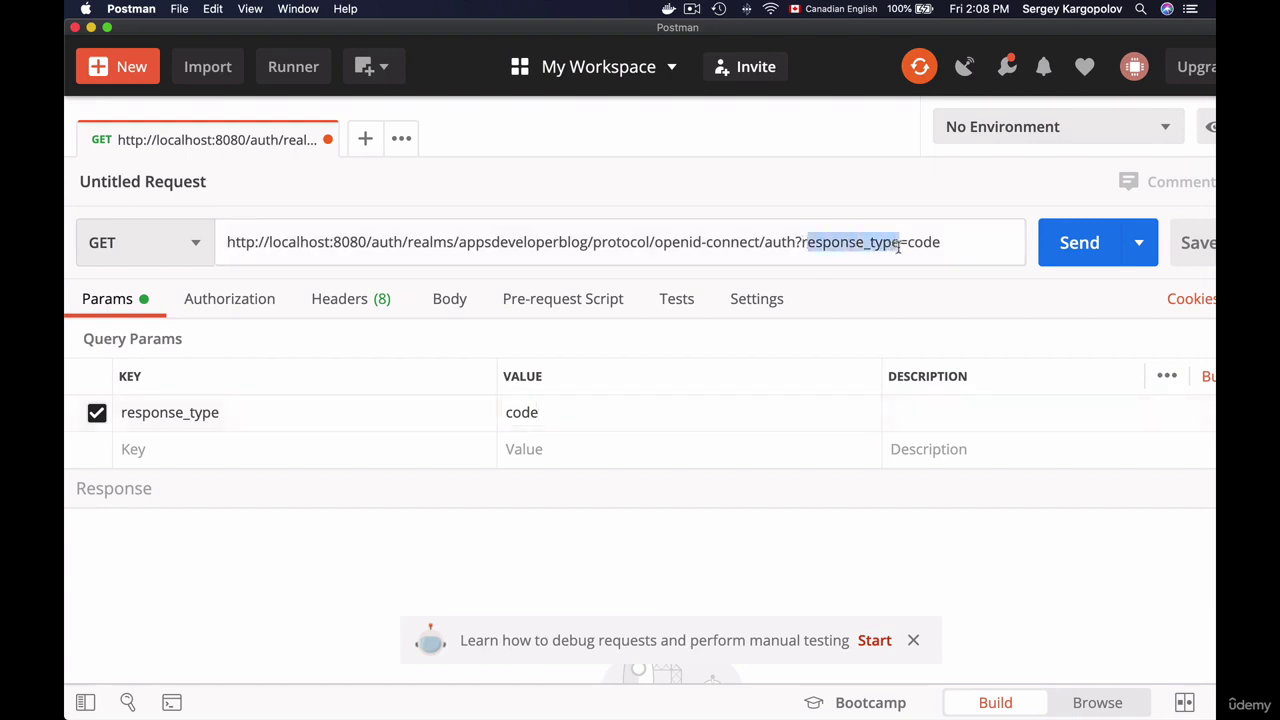
left_click_drag(796, 242, 948, 247)
left_click(951, 247)
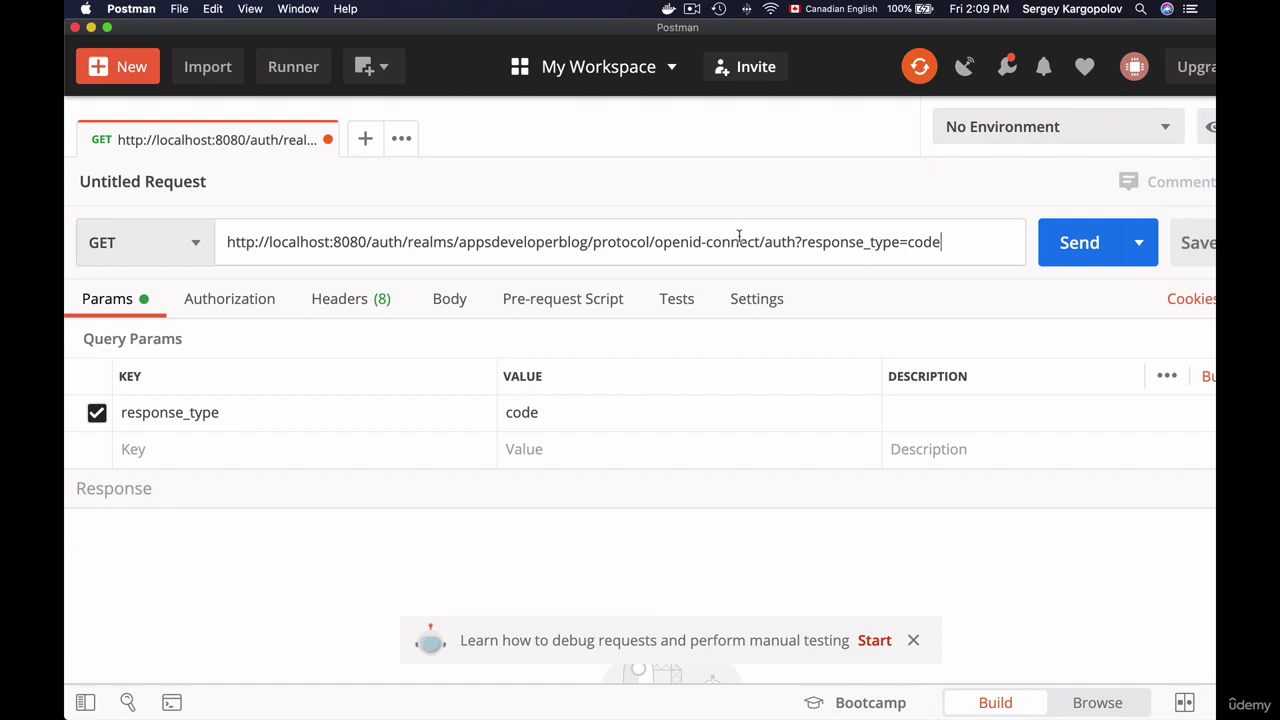
Add client_id=photo-app-code-flow-rest-client and a third parameter key named state
left_click(152, 441)
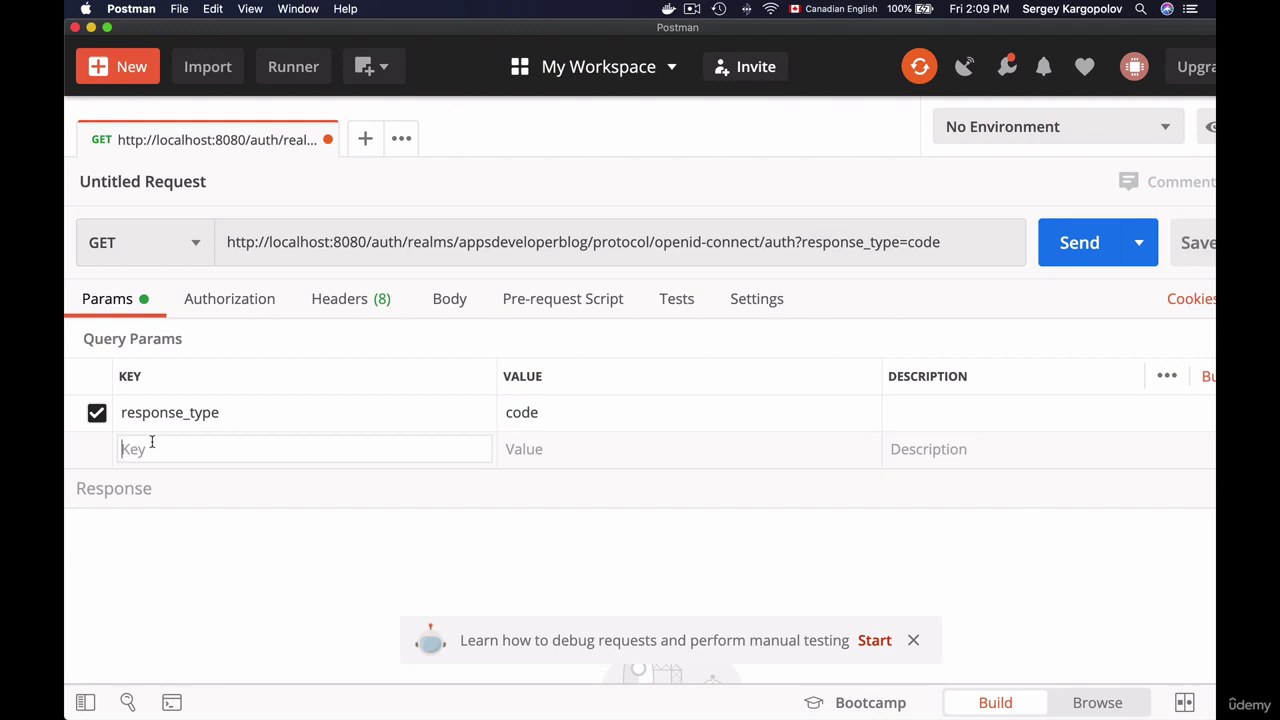
type("client_id")
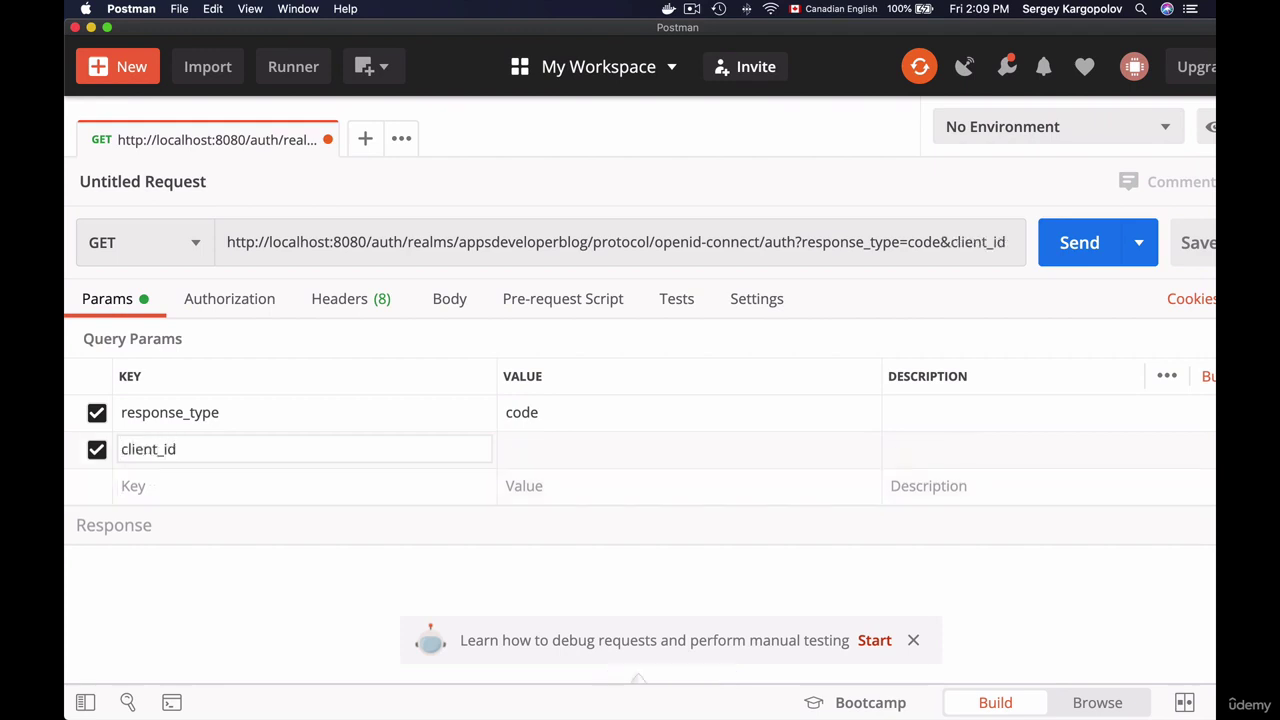
left_click(516, 446)
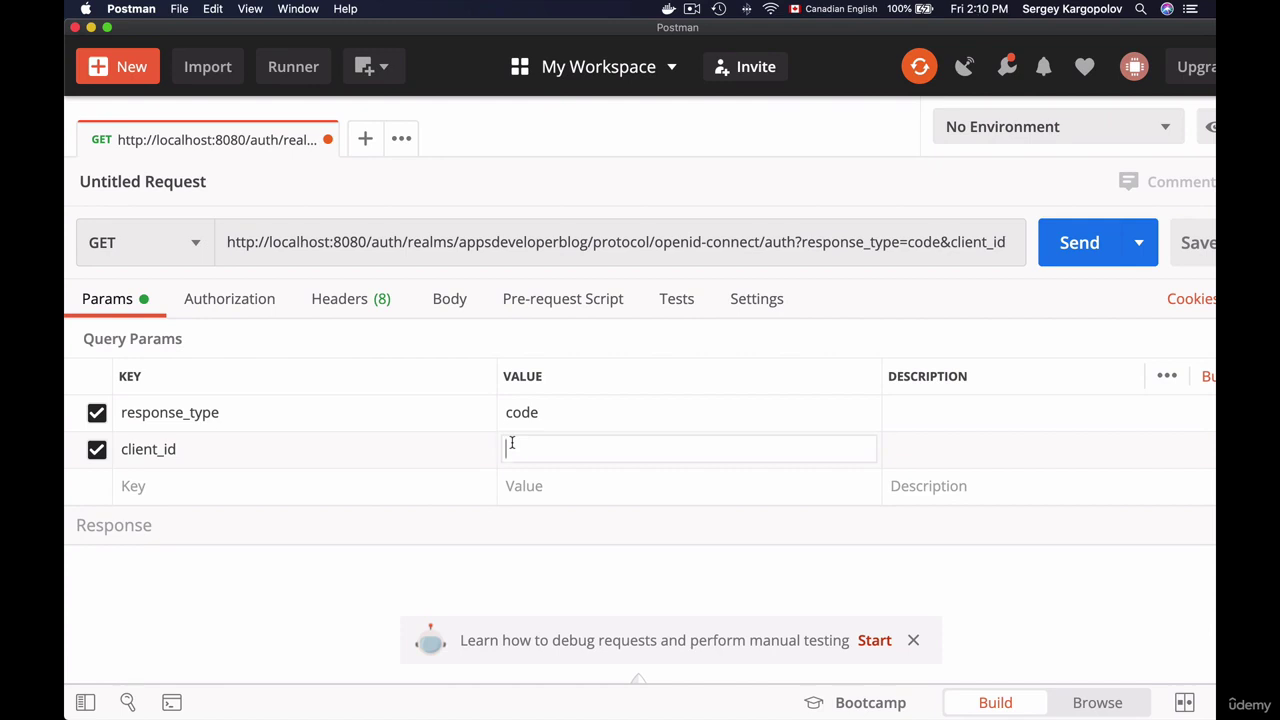
type("photo-app-code-flow-")
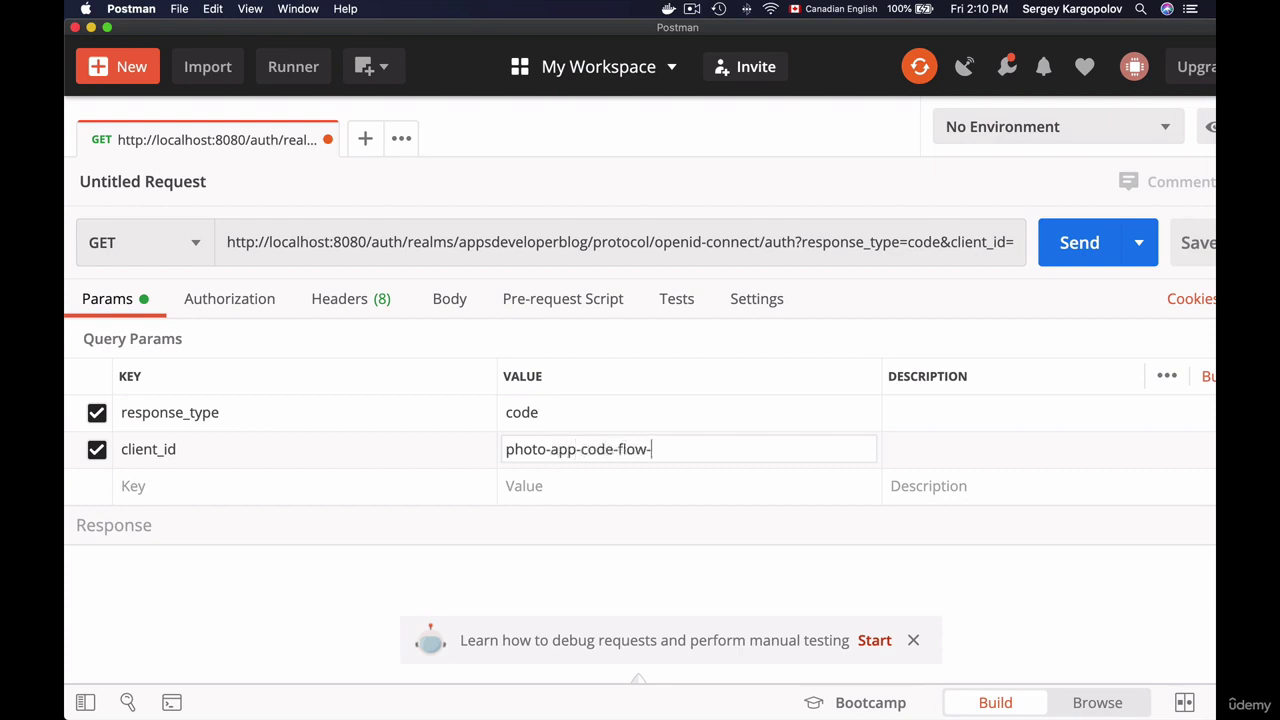
type("rest-client")
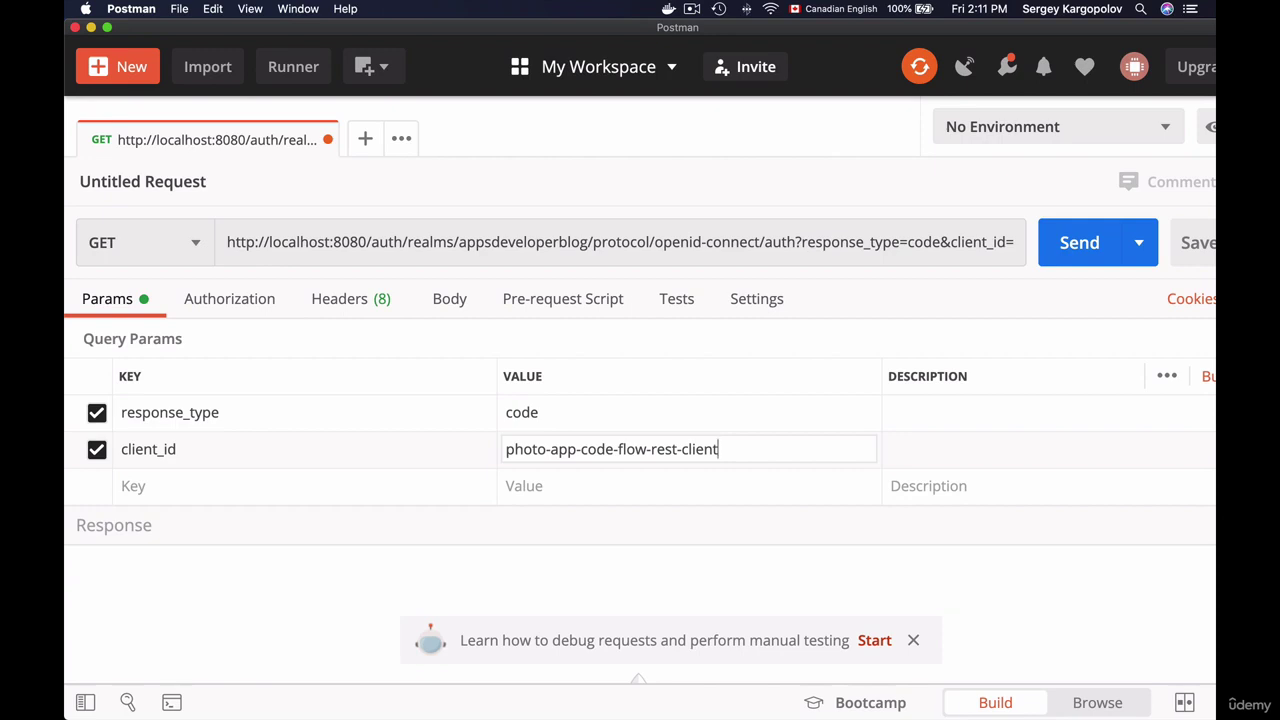
left_click(212, 484)
type("state")
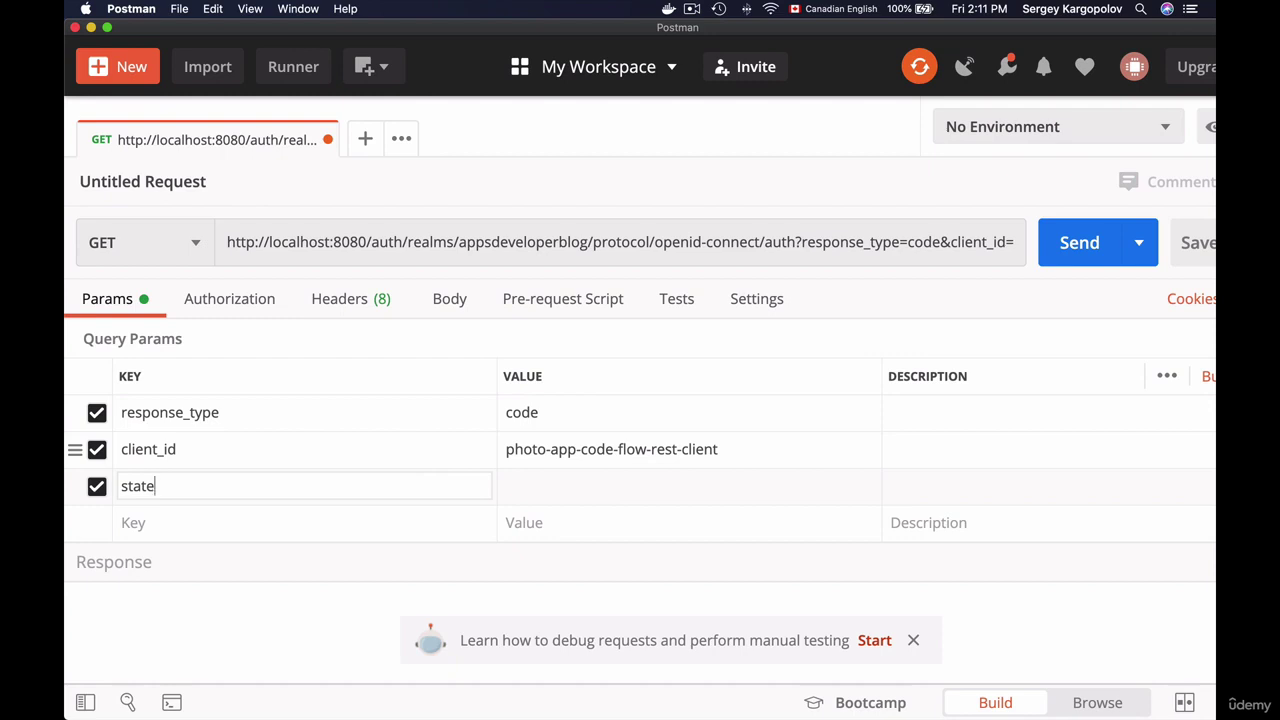
Fill state with a random string and add scope with value 'openid profile'
left_click(539, 479)
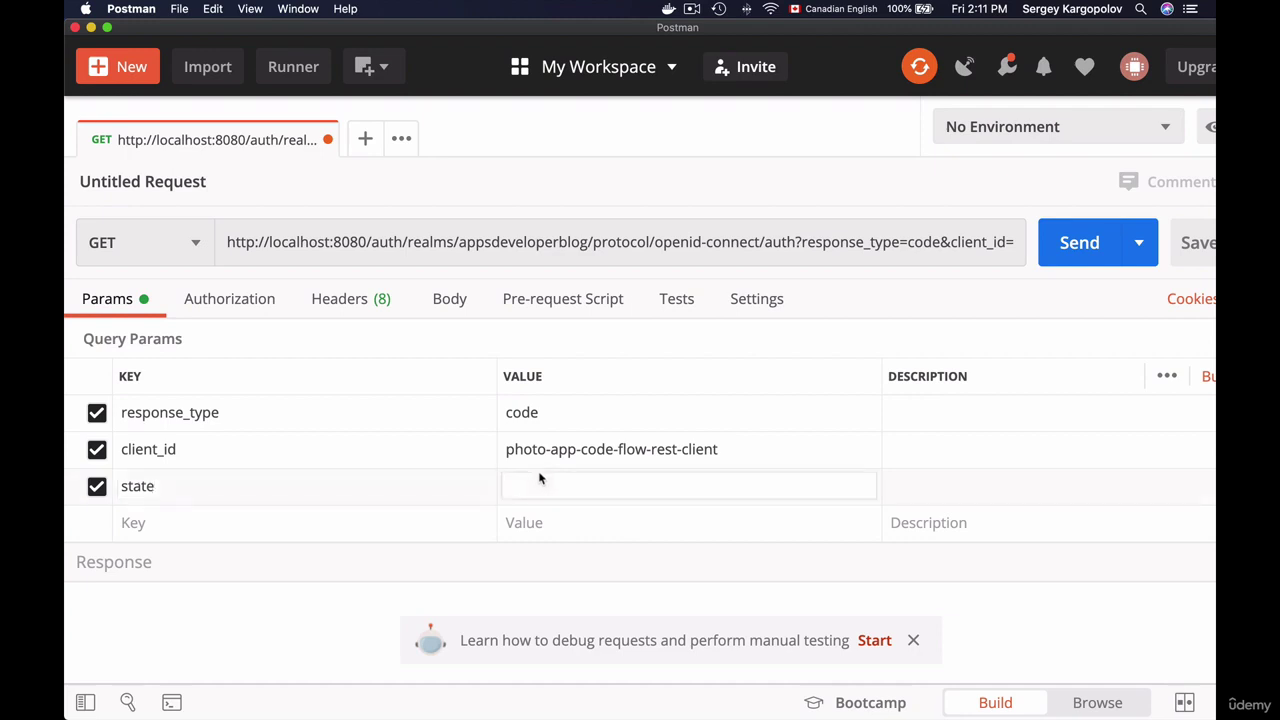
type("d6lfyY4Khyr")
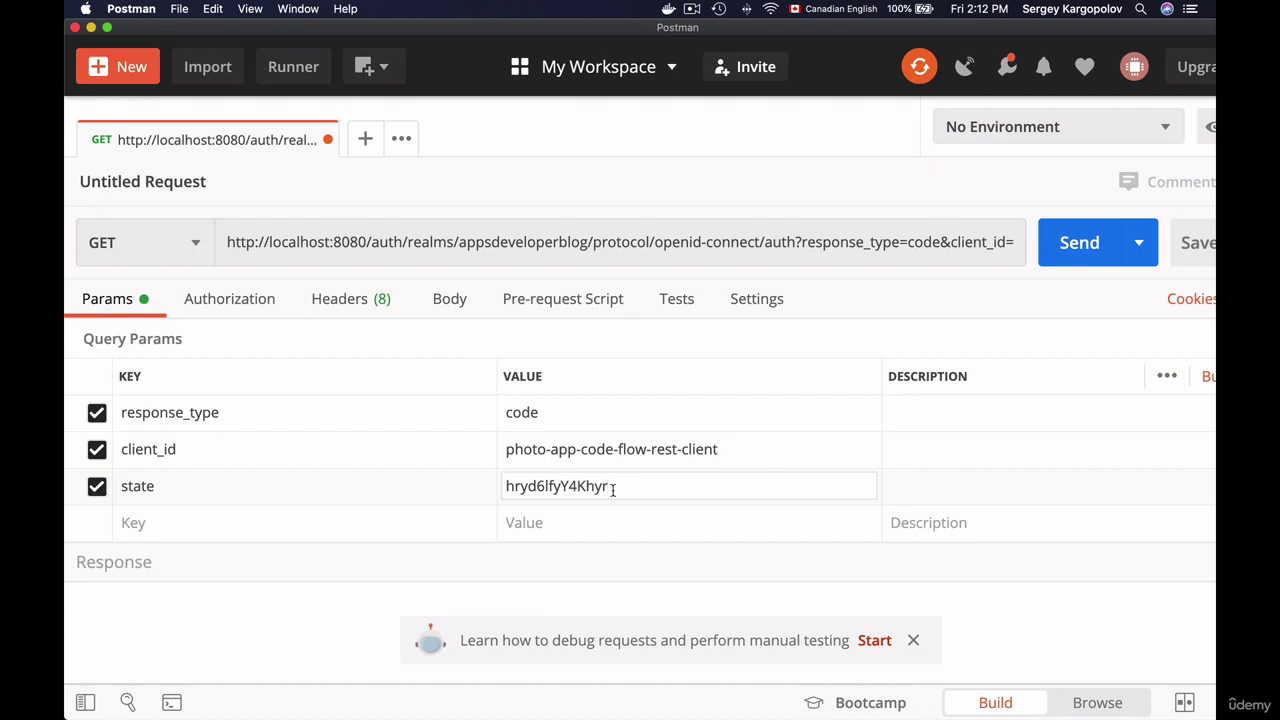
left_click(349, 518)
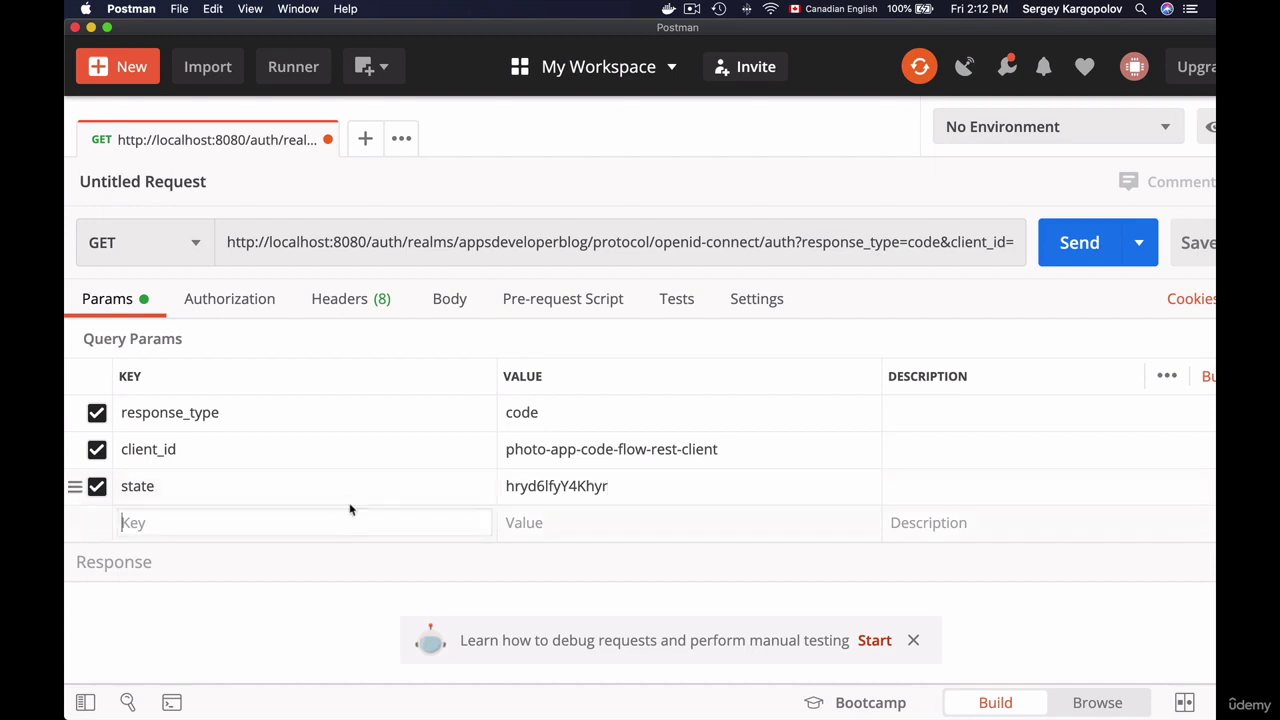
type("scope")
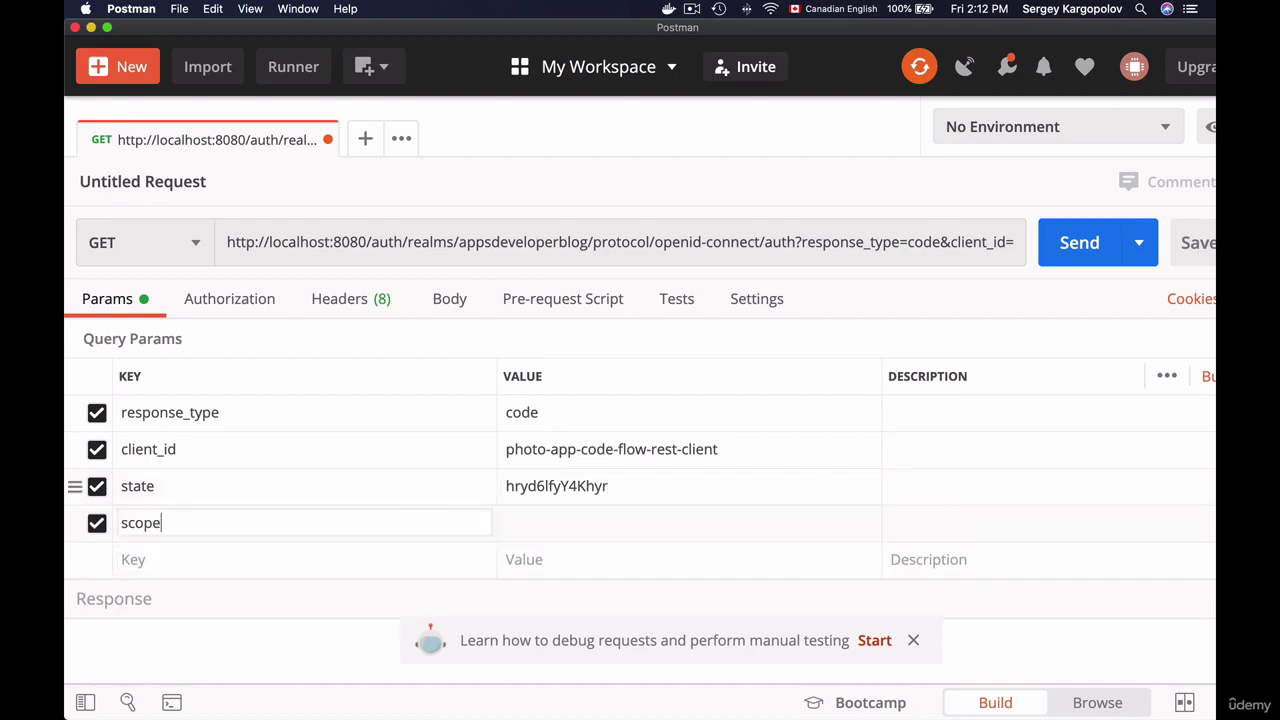
left_click(555, 518)
type("openid")
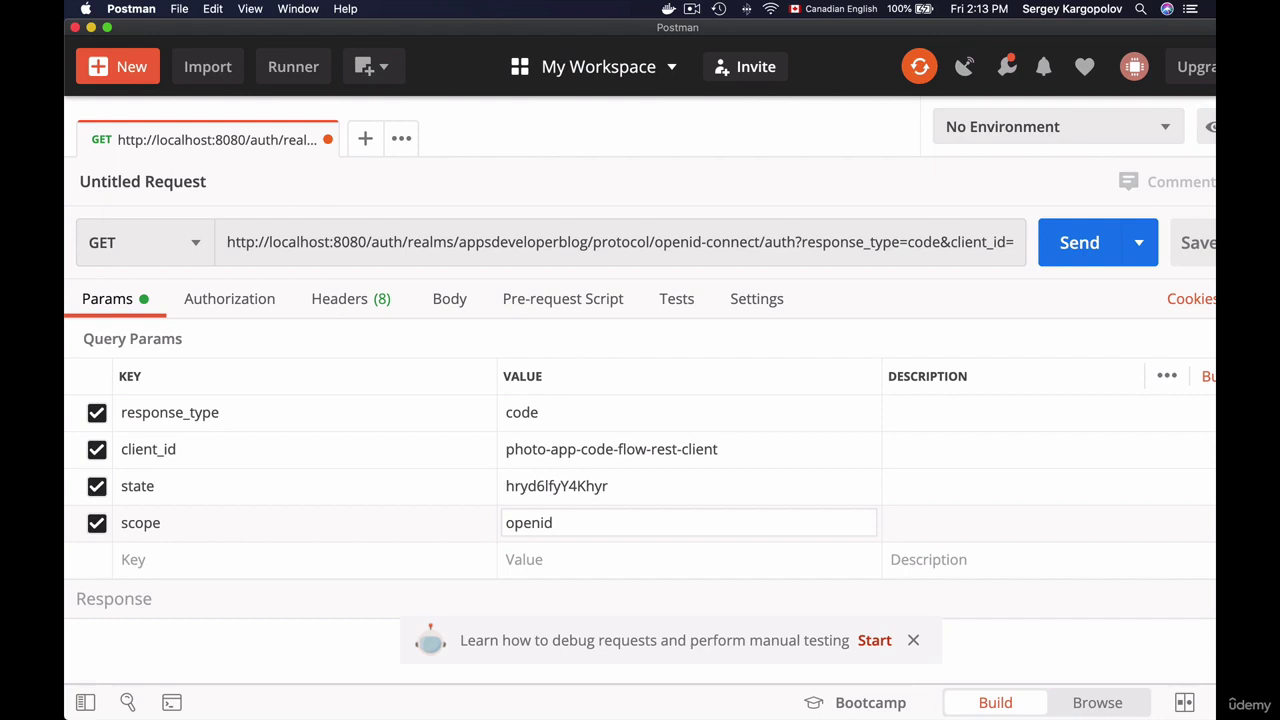
type("profile")
left_click(240, 560)
type("reedireect_uri")
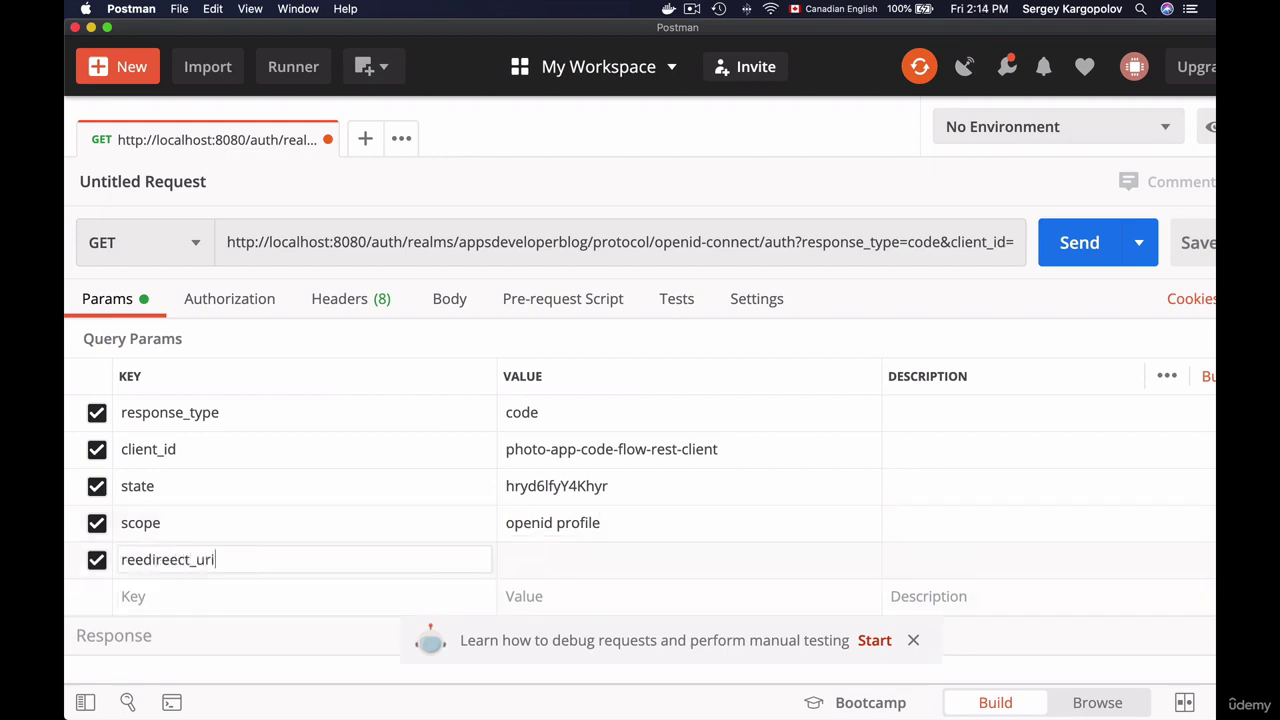
left_click(547, 557)
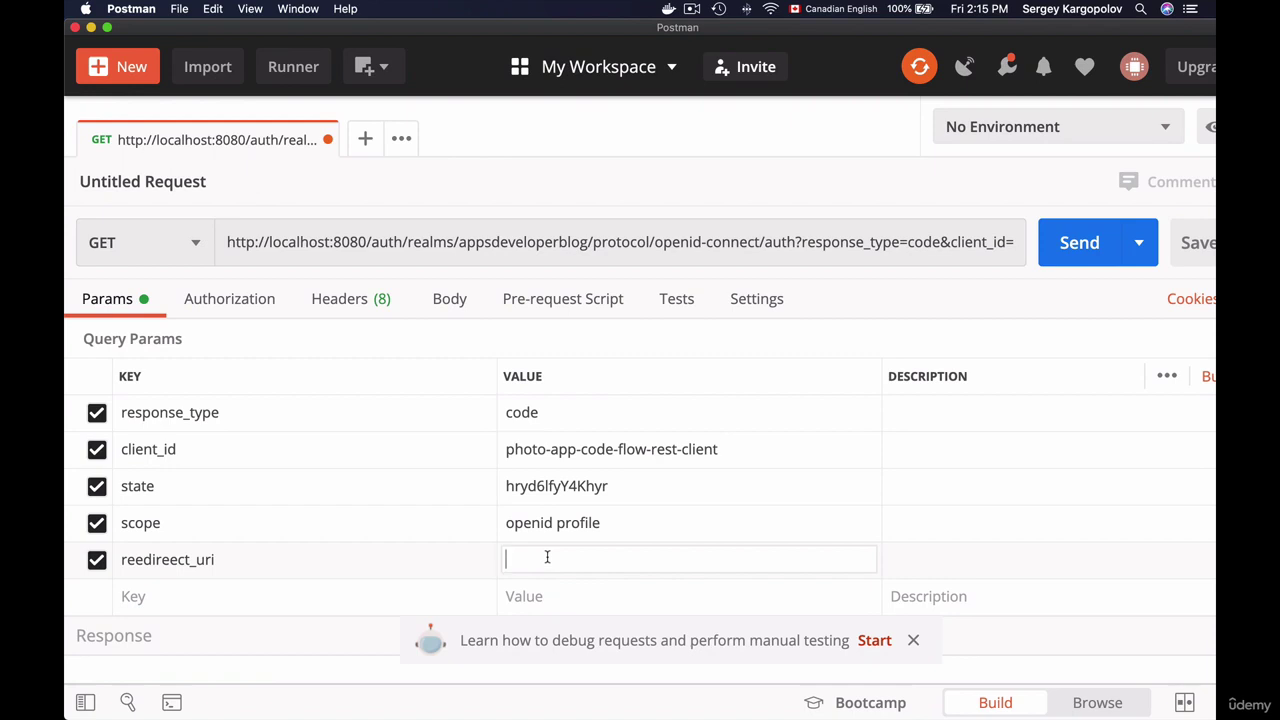
left_click(180, 562)
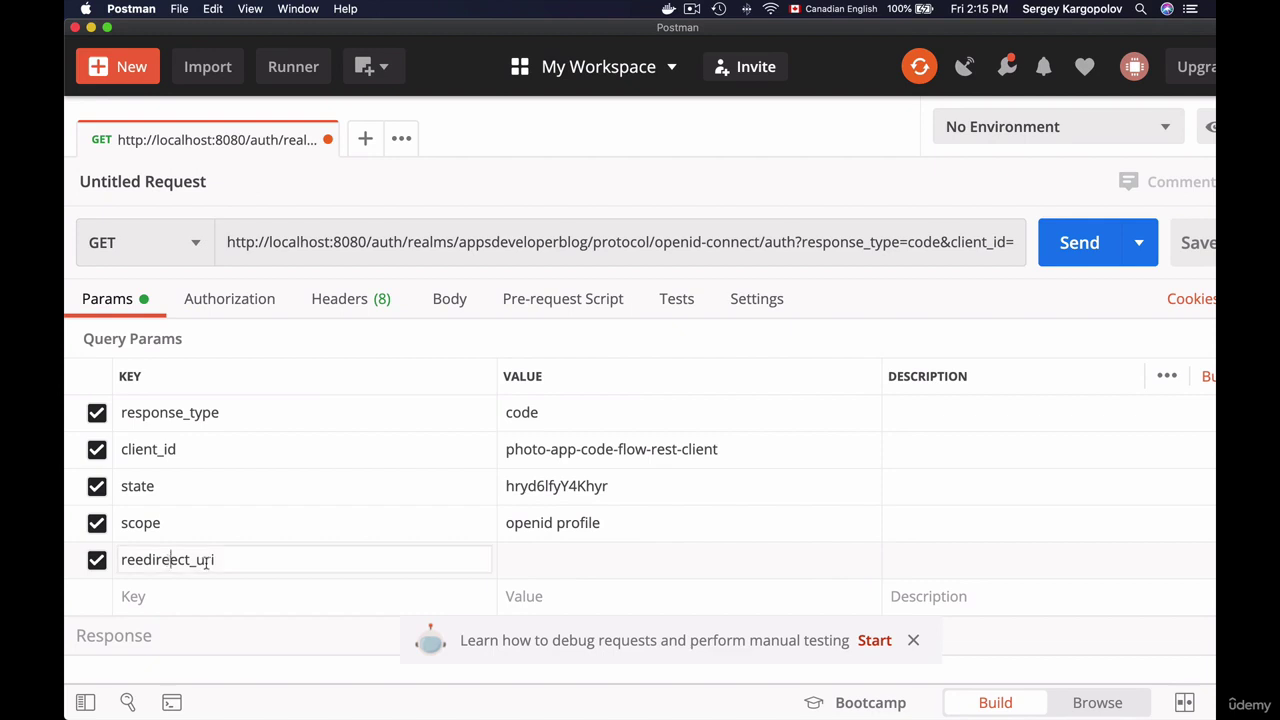
key("BackSpace")
key("Left")
key("Left")
key("Left")
key("Left")
key("BackSpace")
left_click(598, 560)
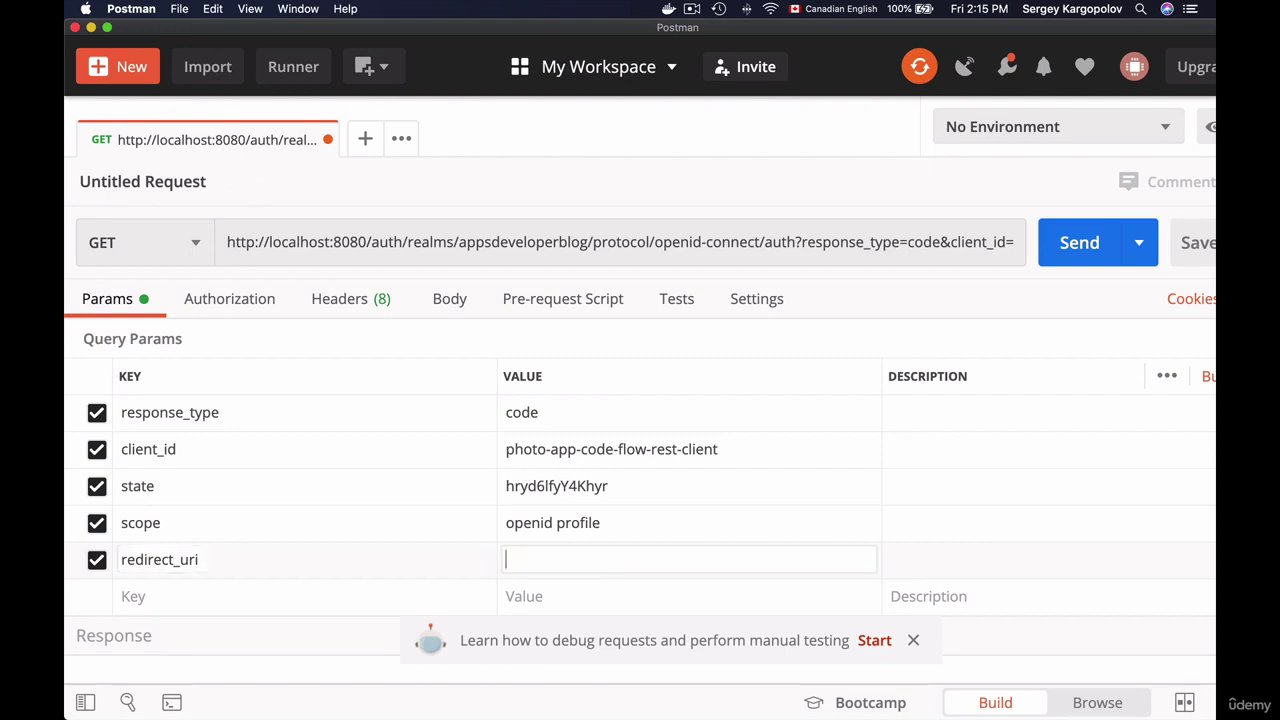
type("http://localhost:8083/callback")
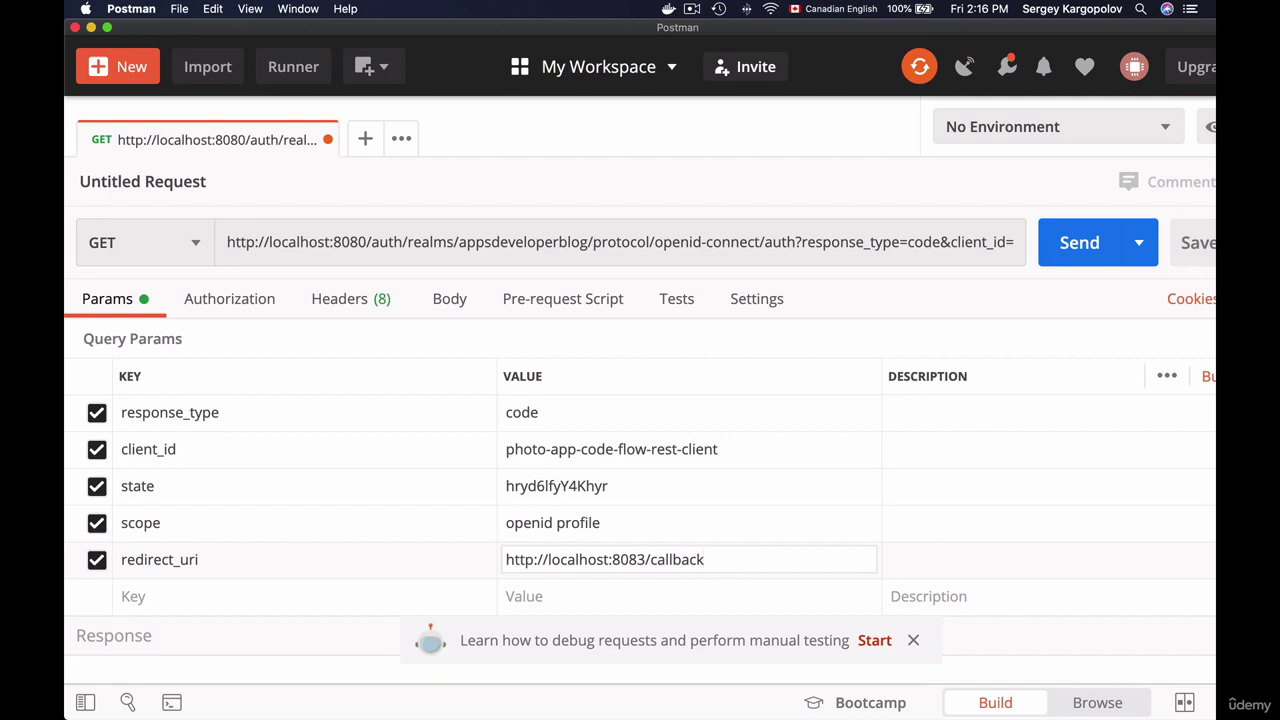
Select the complete authorization URL with all five parameters for copying
left_click(580, 241)
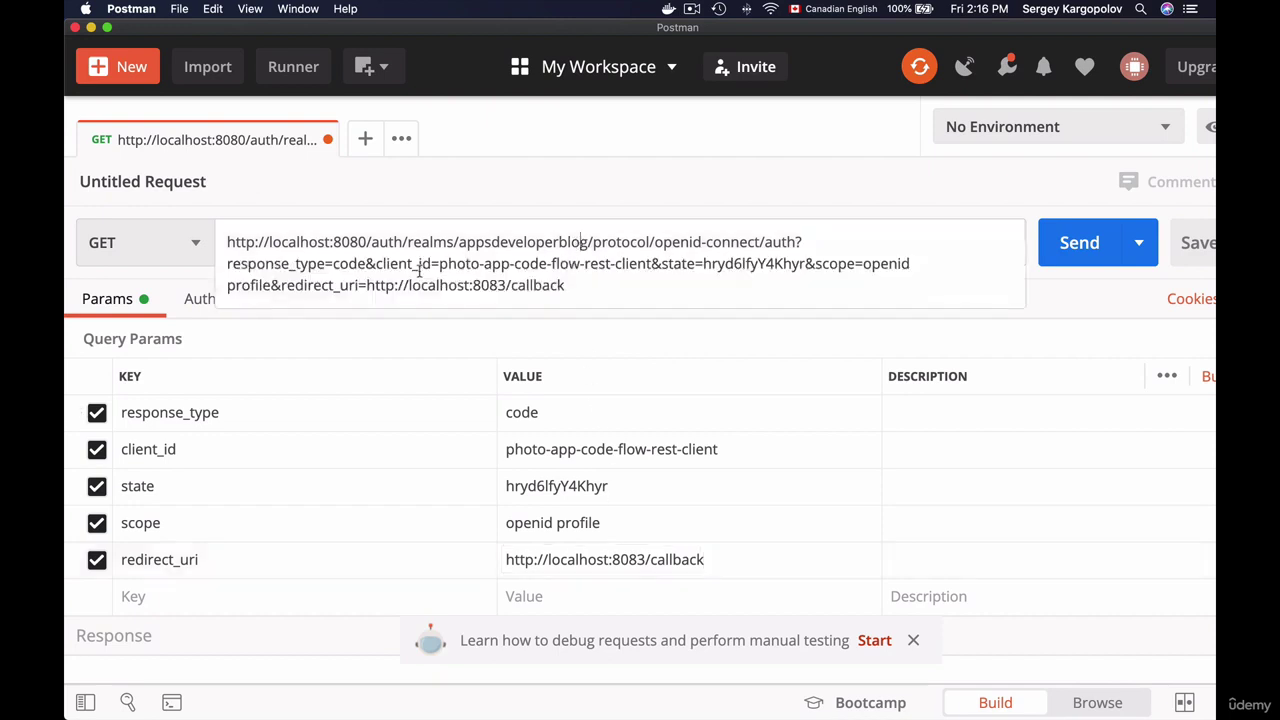
left_click_drag(585, 287, 216, 238)
key("super+c")
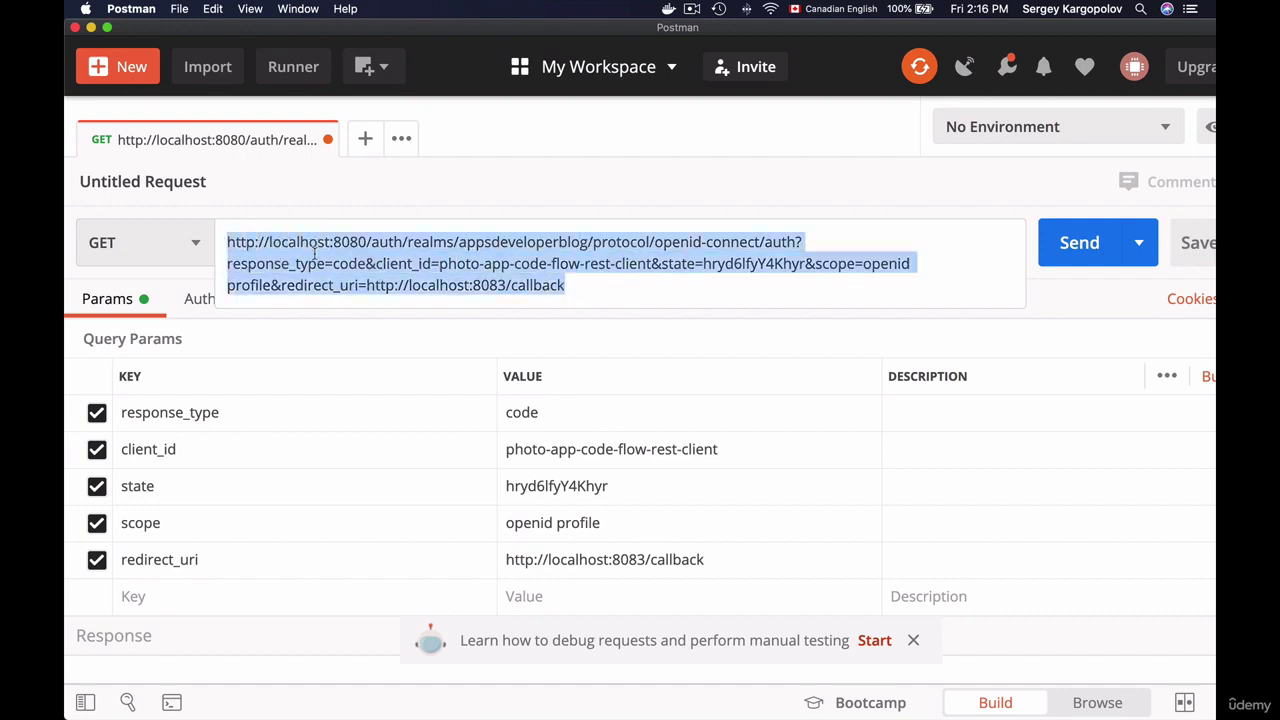
mouse_move(80, 717)
key("super+Tab")
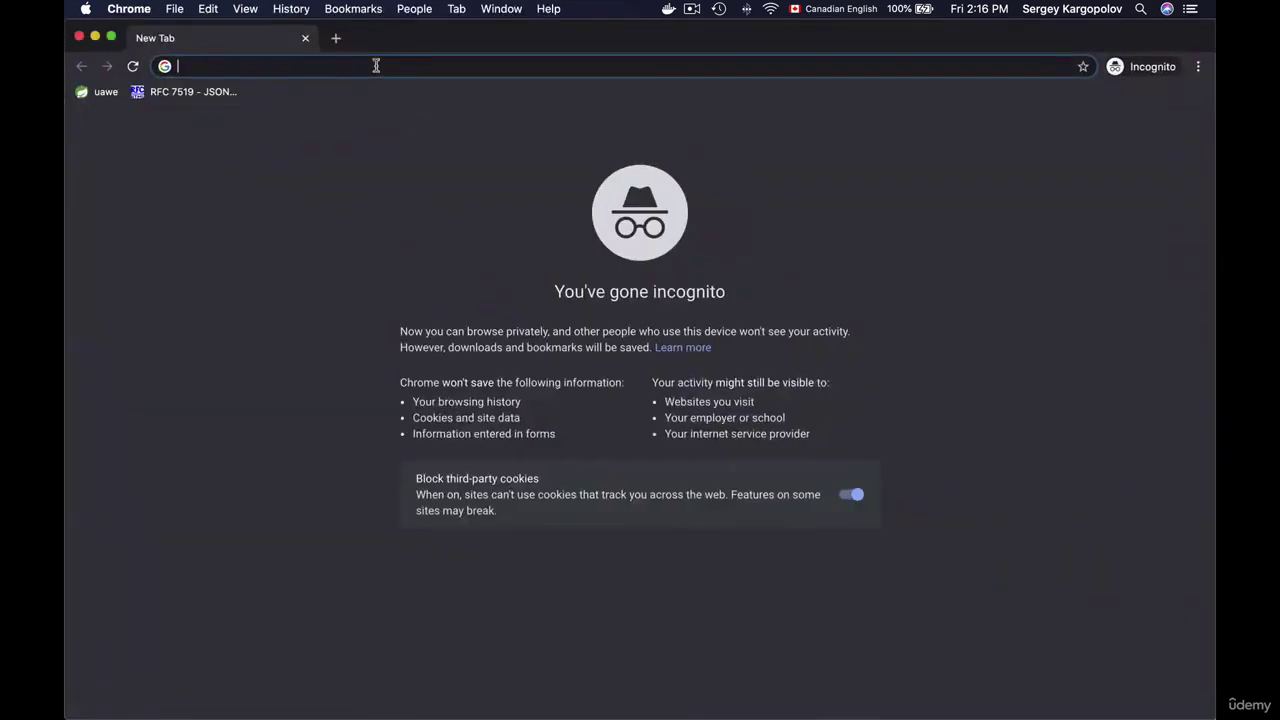
Load the authorization URL in the incognito tab to reach the Keycloak login page
key("super+v")
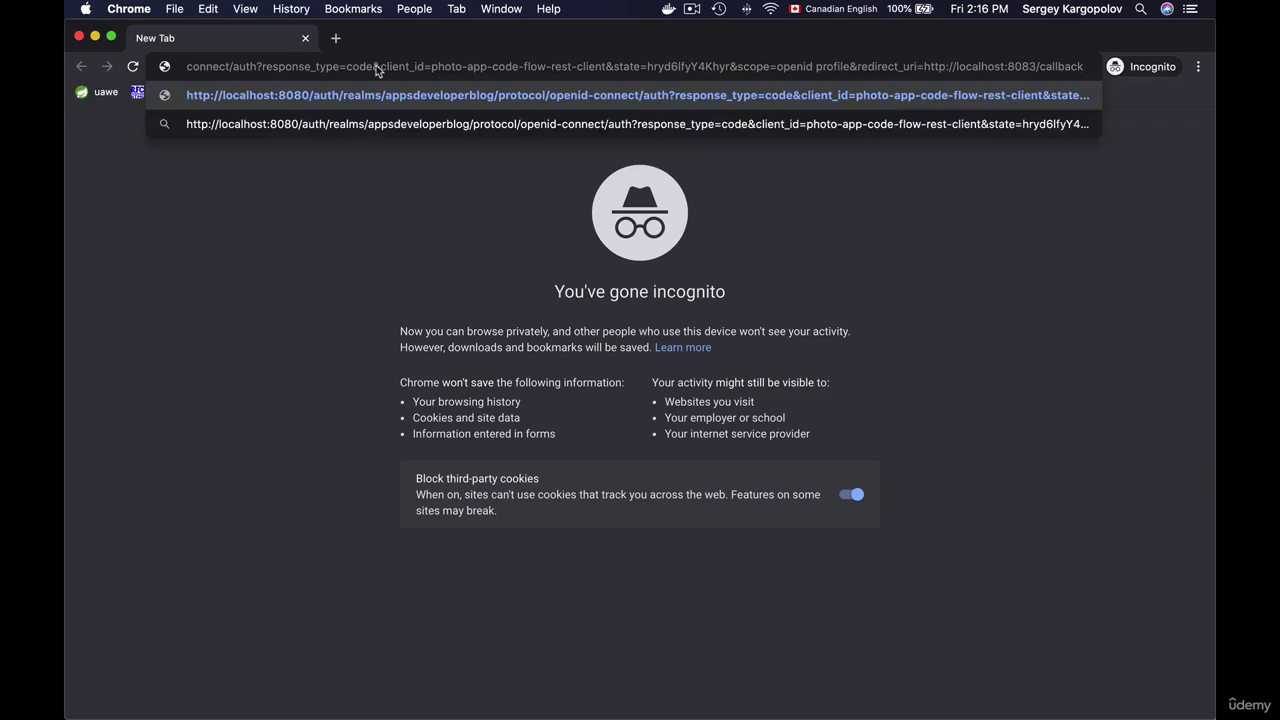
key("Return")
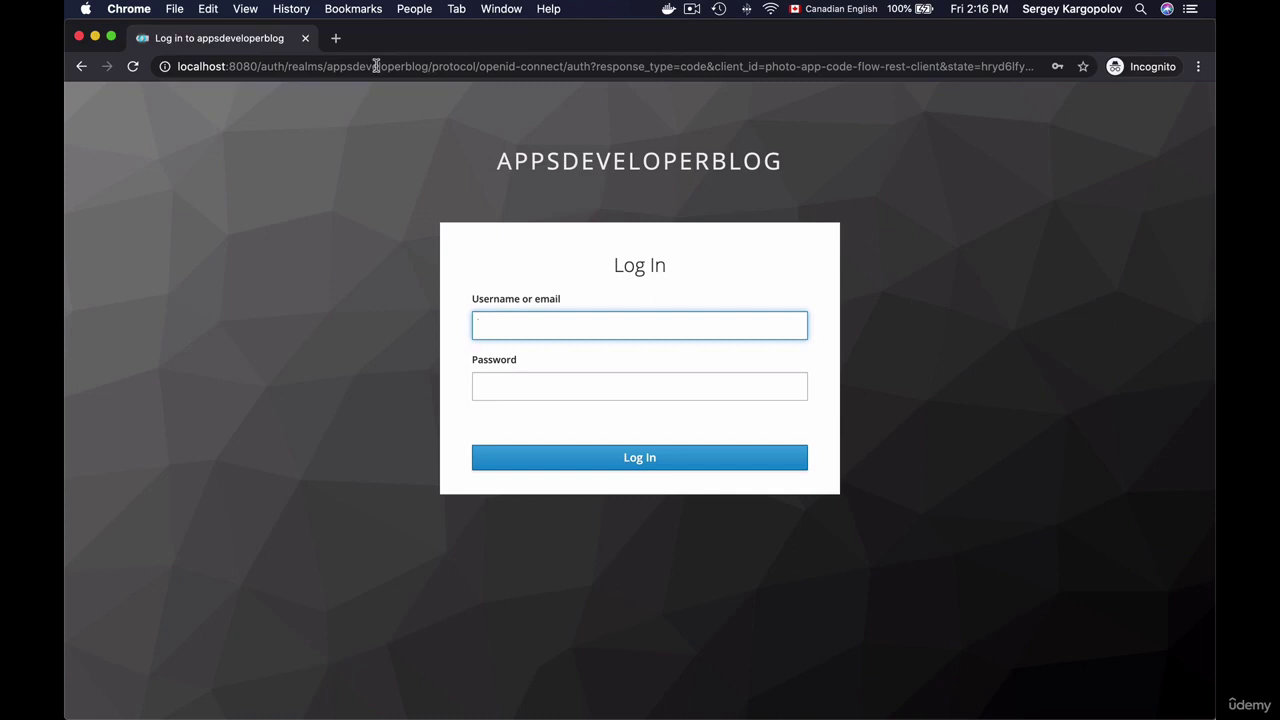
left_click(269, 108)
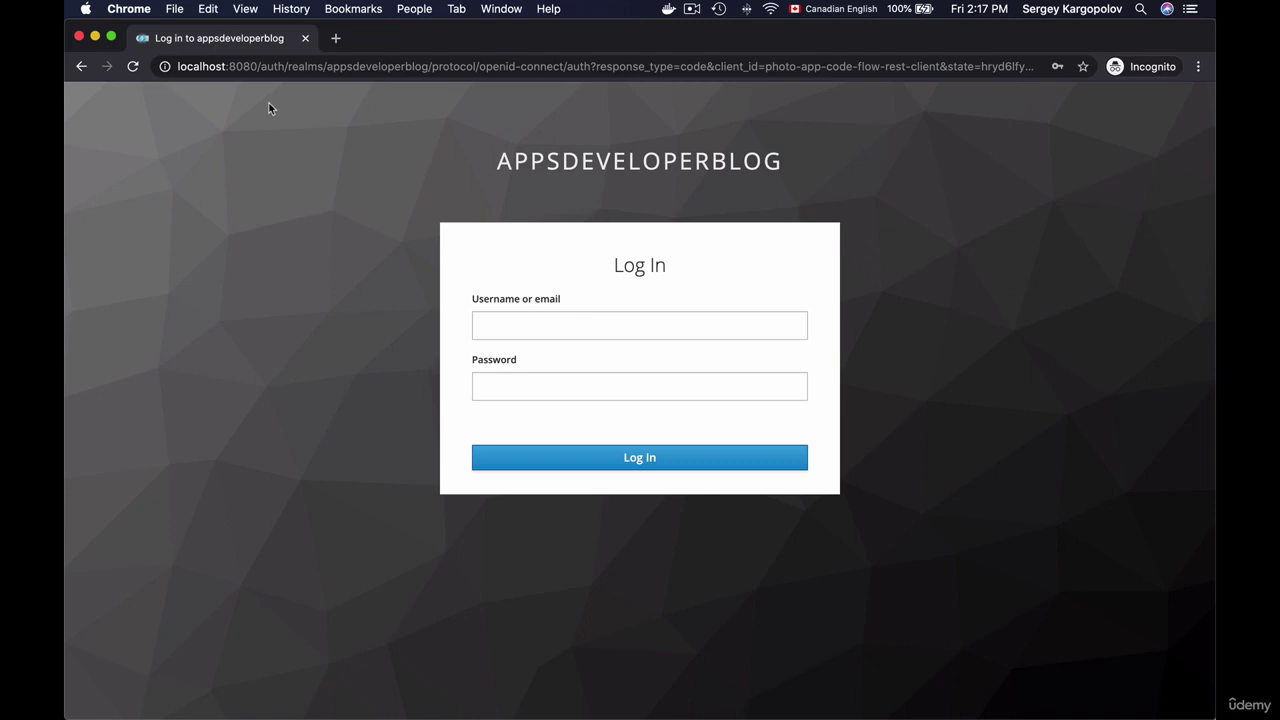
Sign in with the user's username and password, re-entering the password after the error
left_click(502, 327)
type("s")
left_click(533, 382)
left_click(533, 382)
type("sergey")
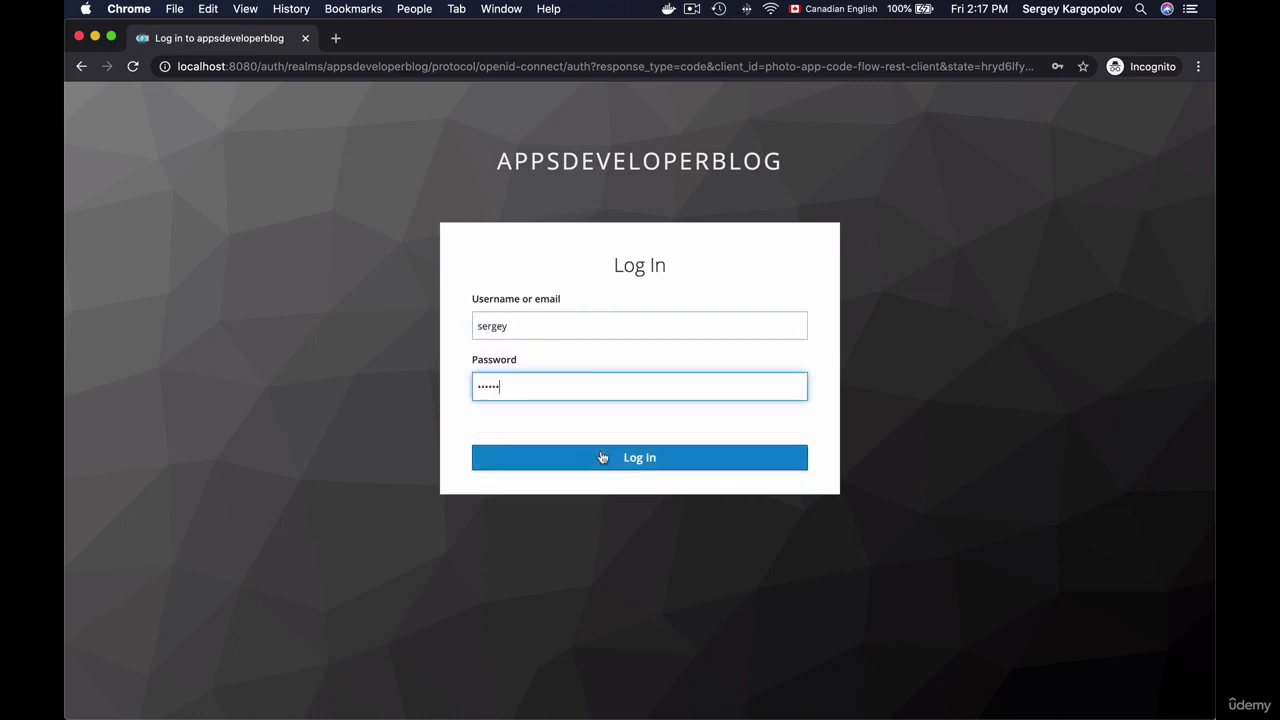
left_click(575, 396)
key("Return")
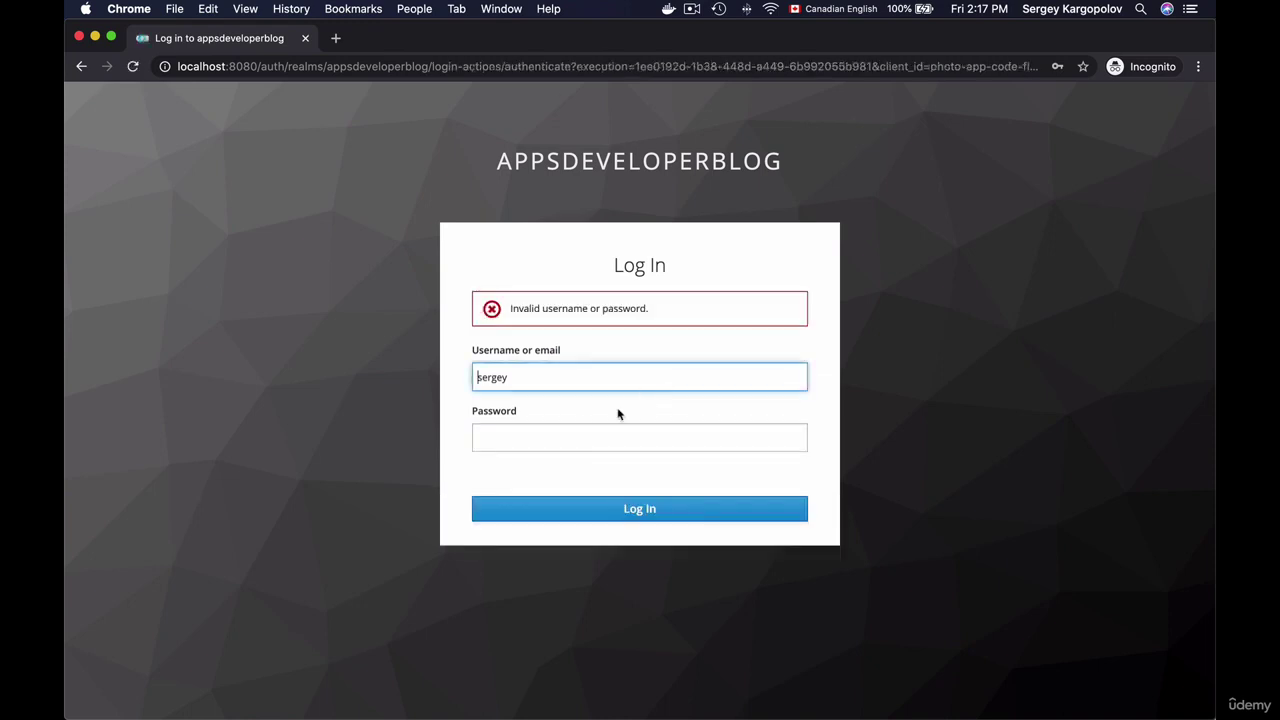
left_click(583, 440)
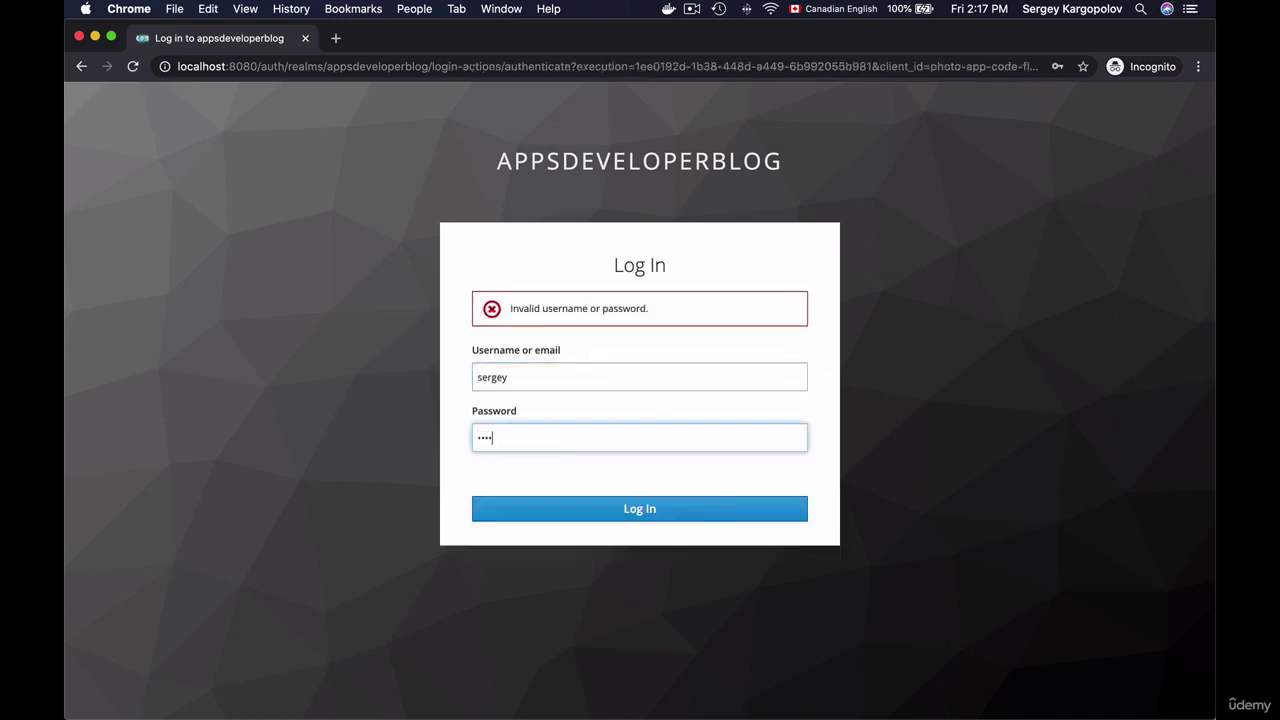
left_click(551, 489)
left_click(559, 512)
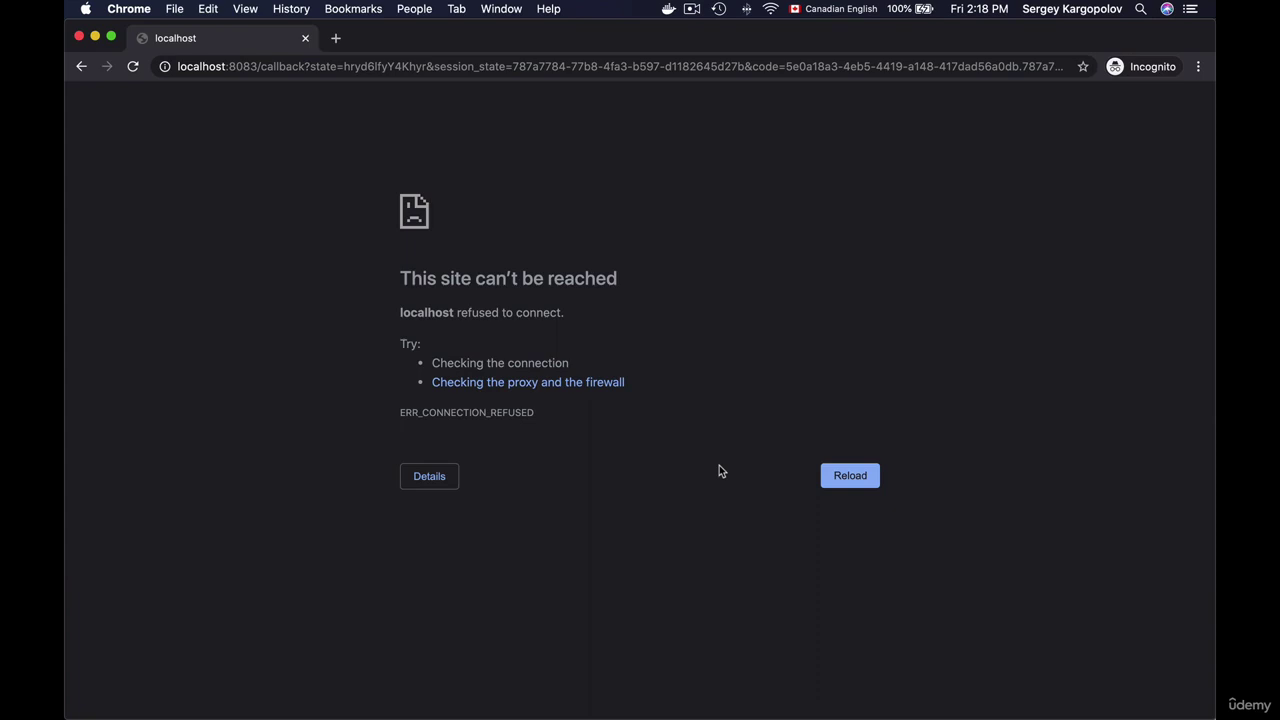
Select and copy the full localhost:8083/callback URL from Chrome's address bar
left_click(317, 66)
left_click(309, 66)
left_click_drag(307, 66, 166, 66)
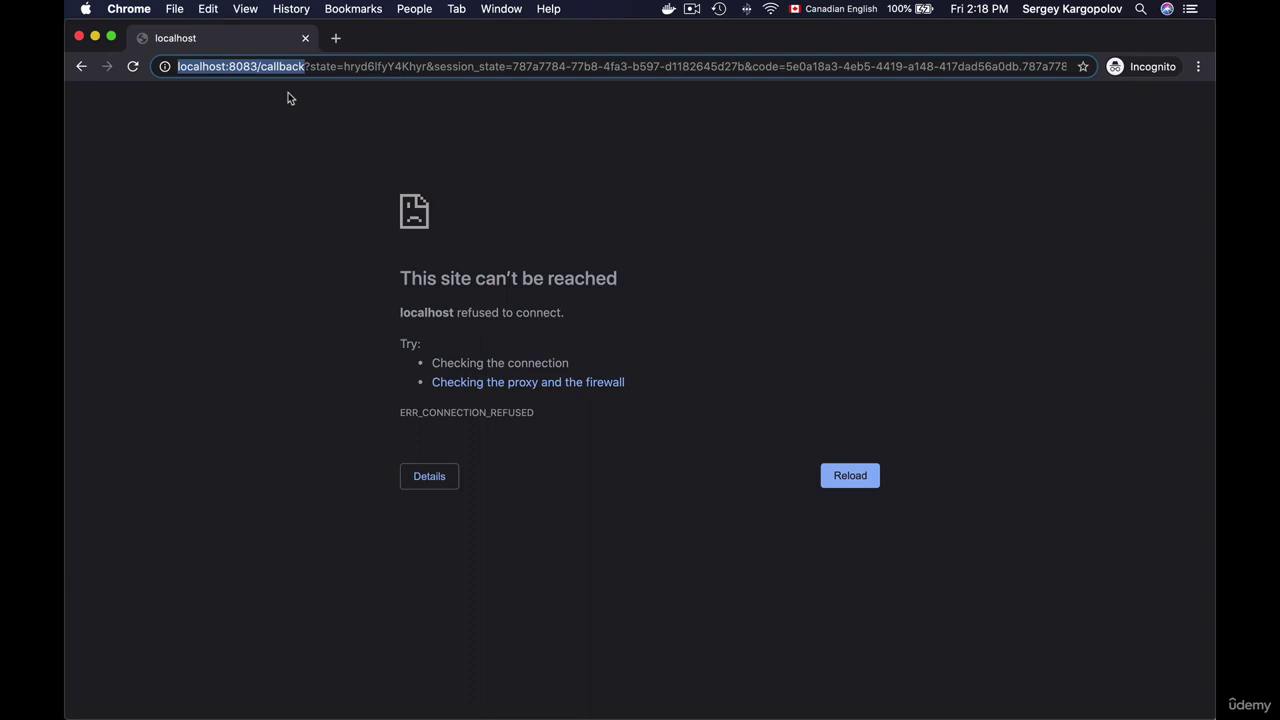
left_click(411, 67)
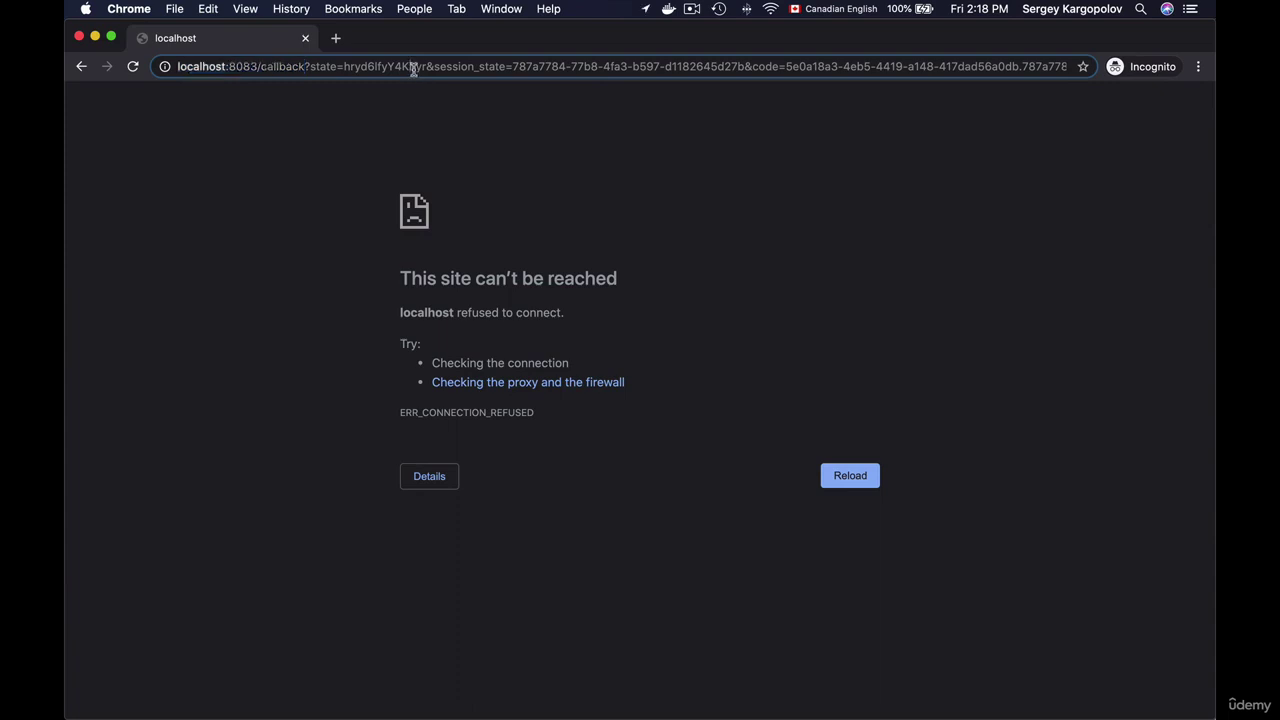
left_click(414, 66)
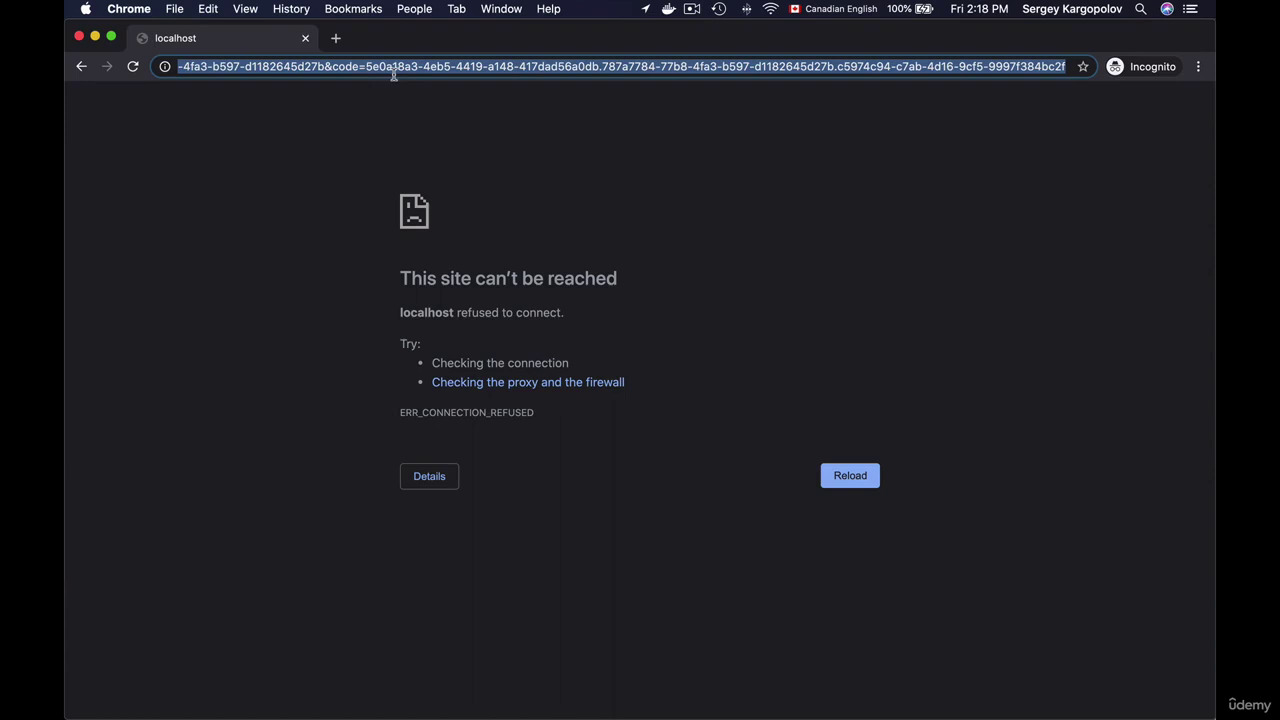
mouse_move(1172, 716)
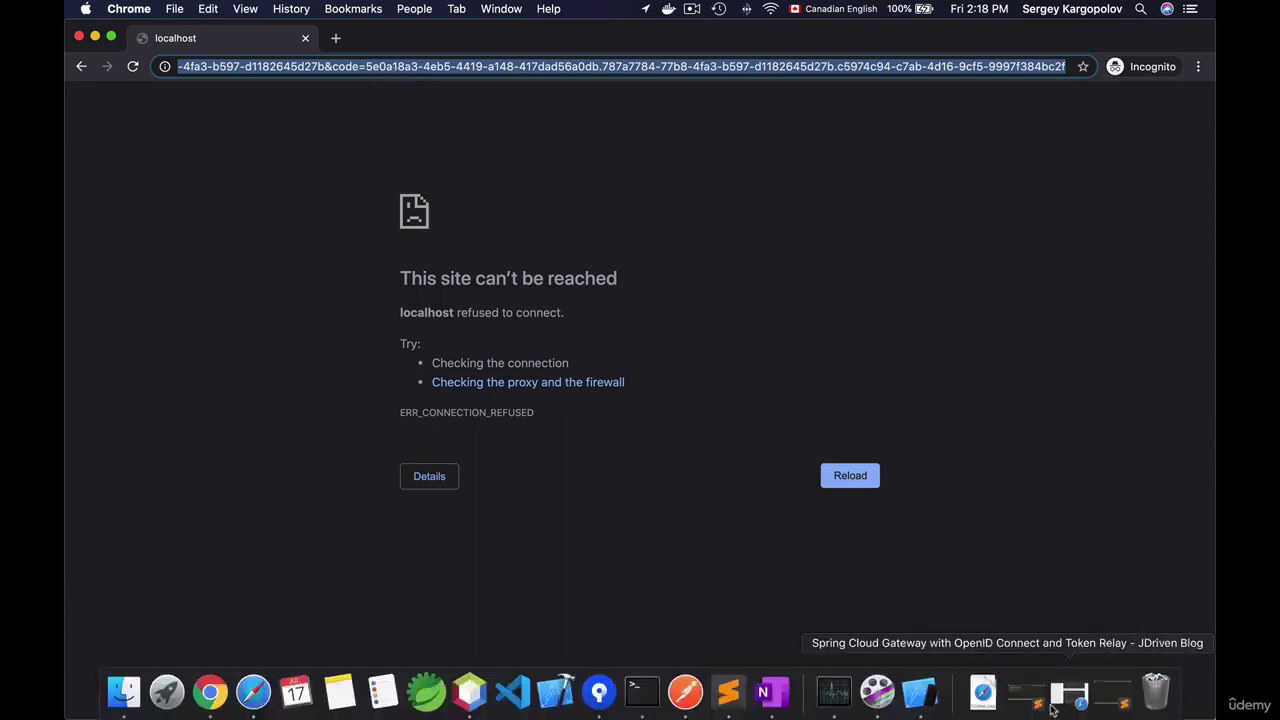
left_click(1113, 692)
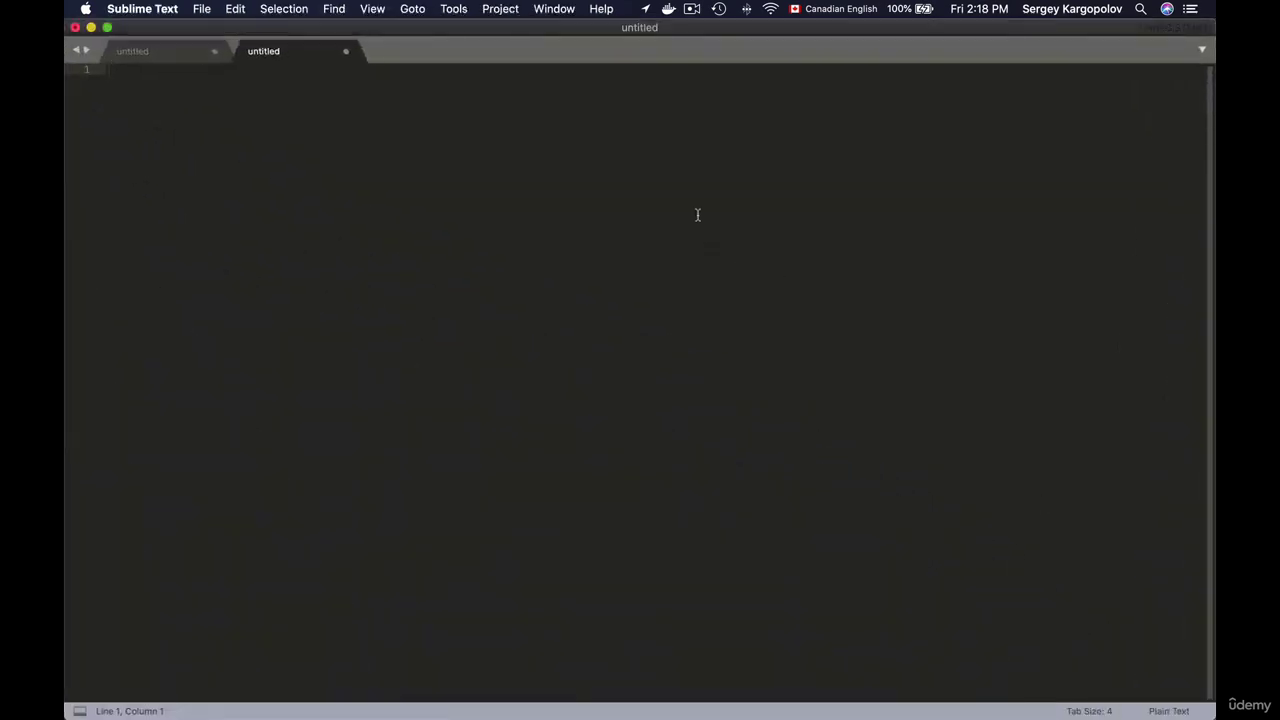
Paste the callback URL, enlarge the font, and put the query string, state and session_state on separate lines
type("http://localhost:8083/callback?state=hryd6lfyY4Khyr&session_state=787a7784-77b8-4fa3-b597-d1182645d27b&code=5e0a18a3-4eb5-4419-a148-417dad56a0db.787a7784-77b8-4fa3-b597-d1182645d27b.c5974c94-c7ab-4d16-9cf5-9997f384bc2f")
key("super+plus")
key("super+plus")
key("super+plus")
key("super+plus")
key("super+plus")
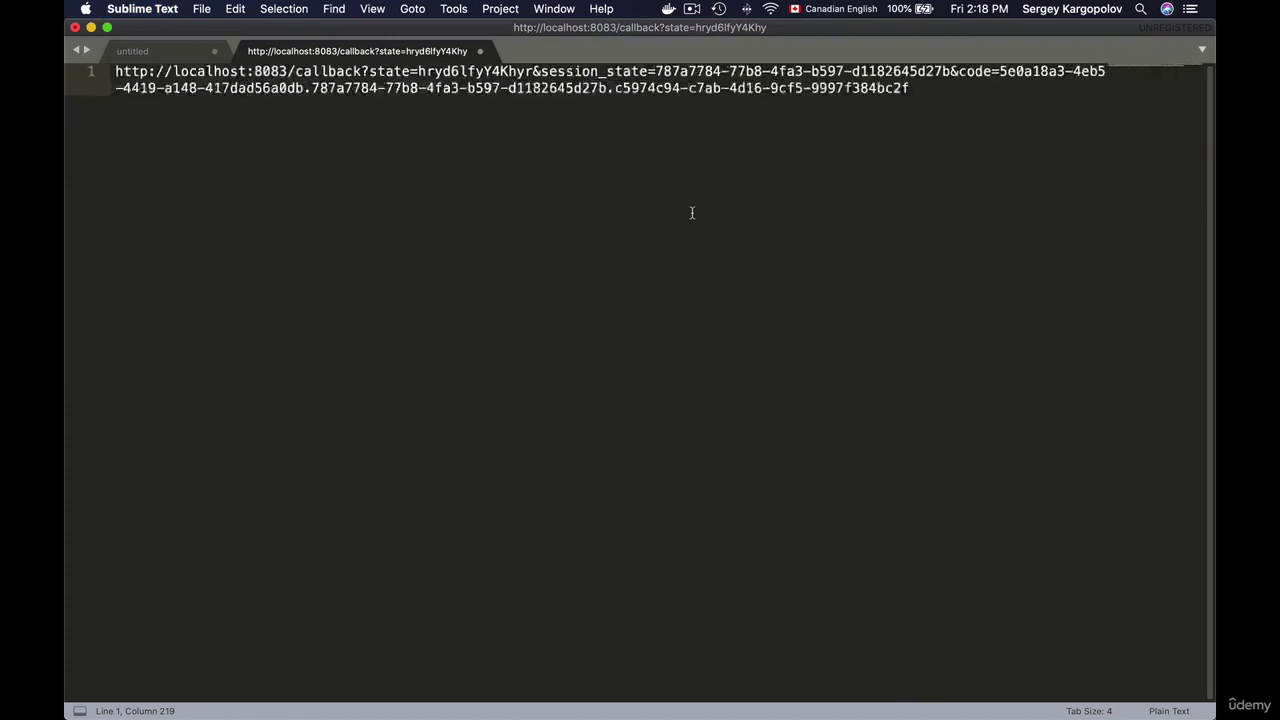
left_click(392, 73)
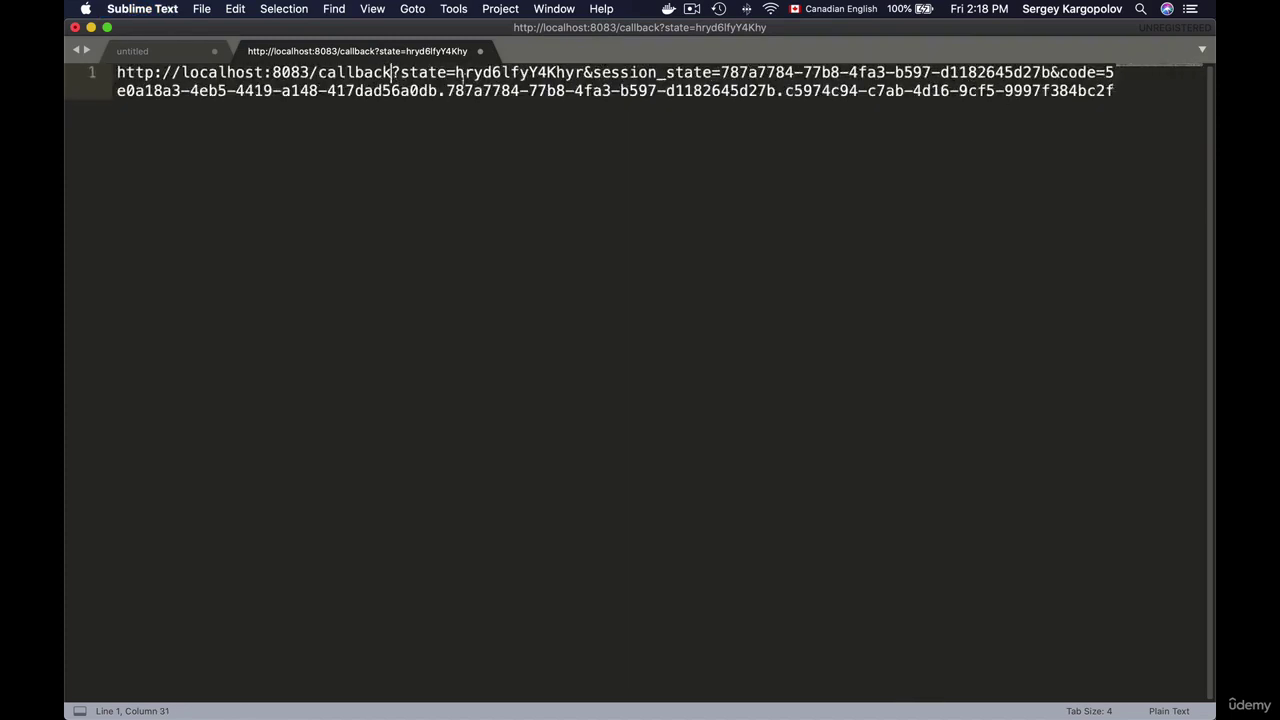
key("Return")
key("Return")
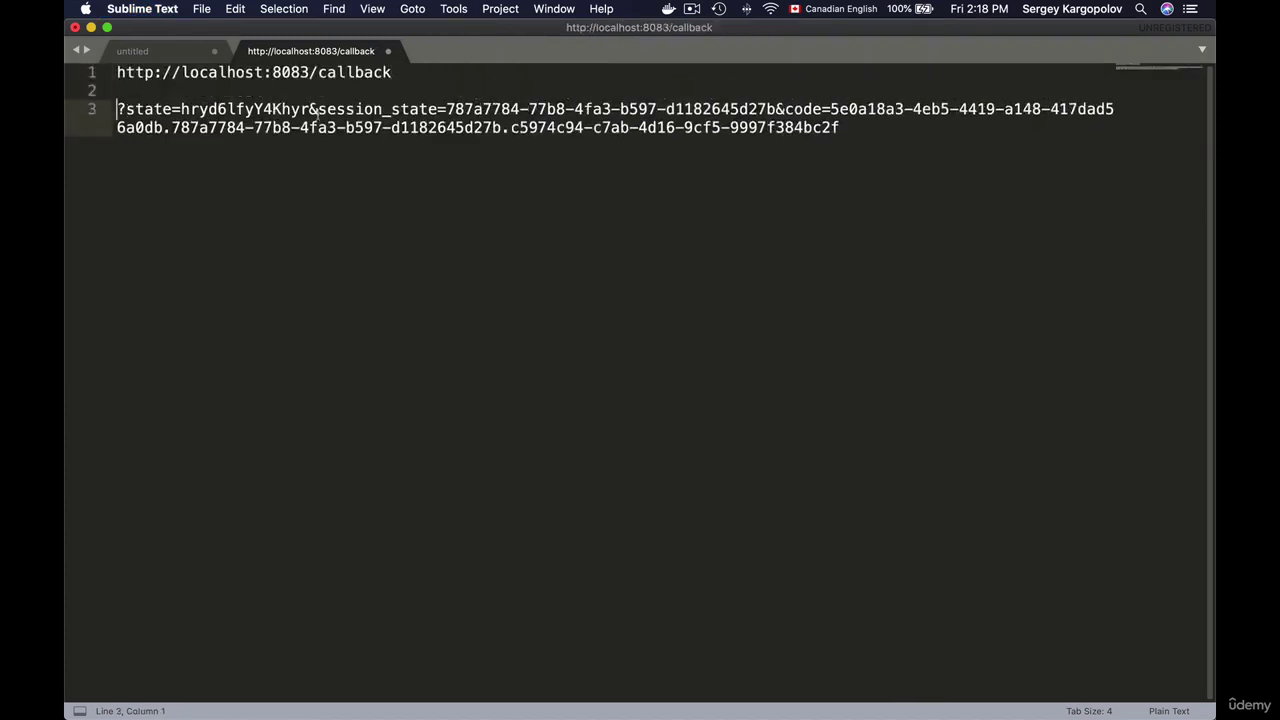
left_click(125, 110)
key("Return")
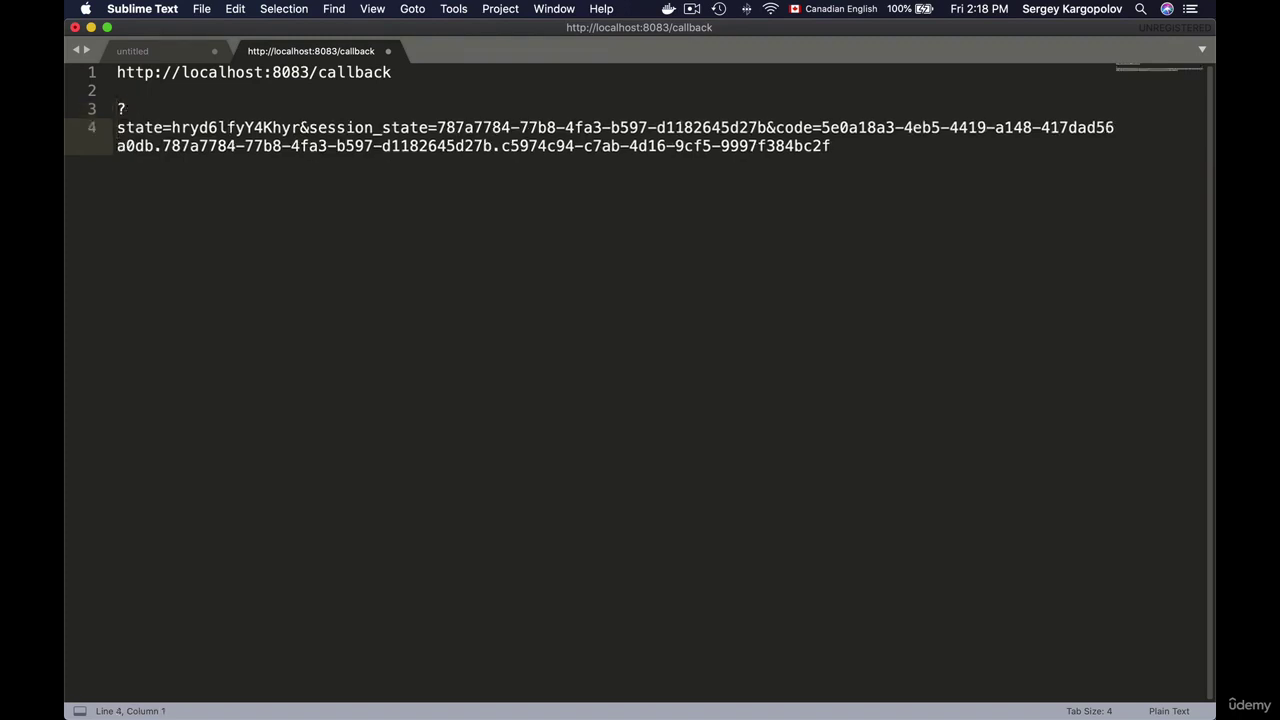
left_click_drag(163, 127, 115, 127)
left_click(300, 128)
key("Return")
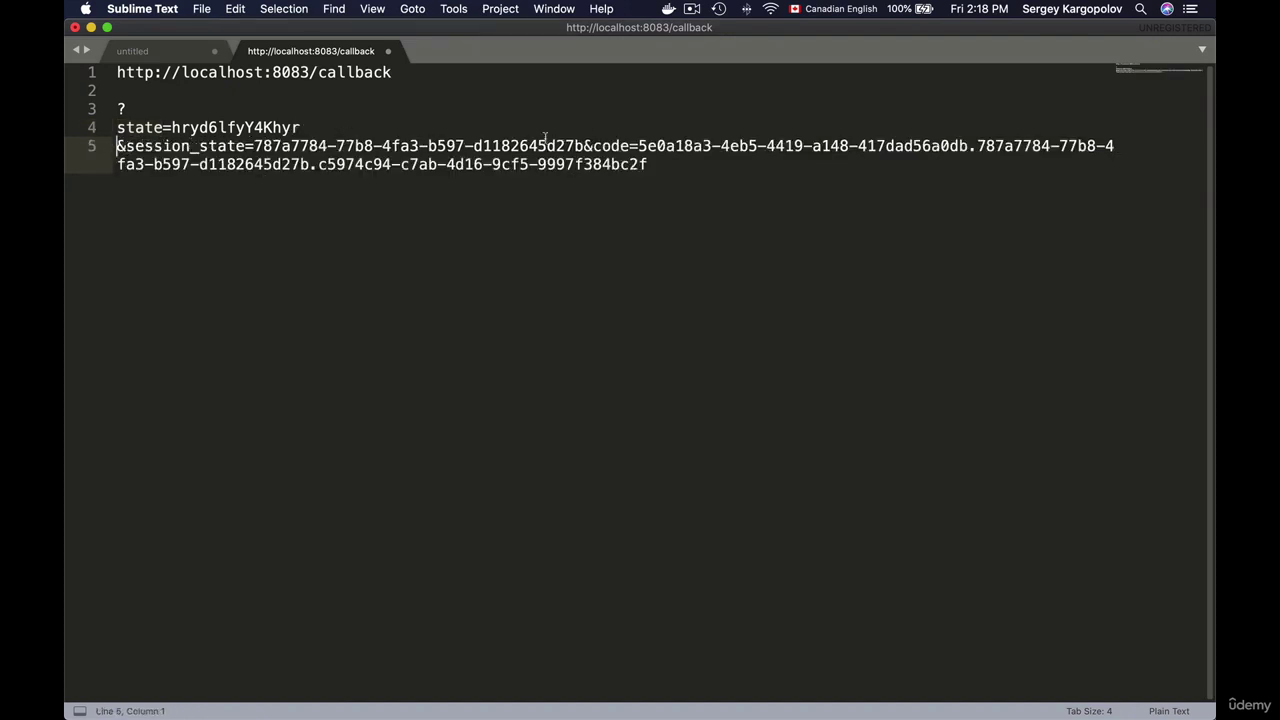
Move the code value onto its own line and select the authorization code
left_click(593, 145)
key("Return")
key("Return")
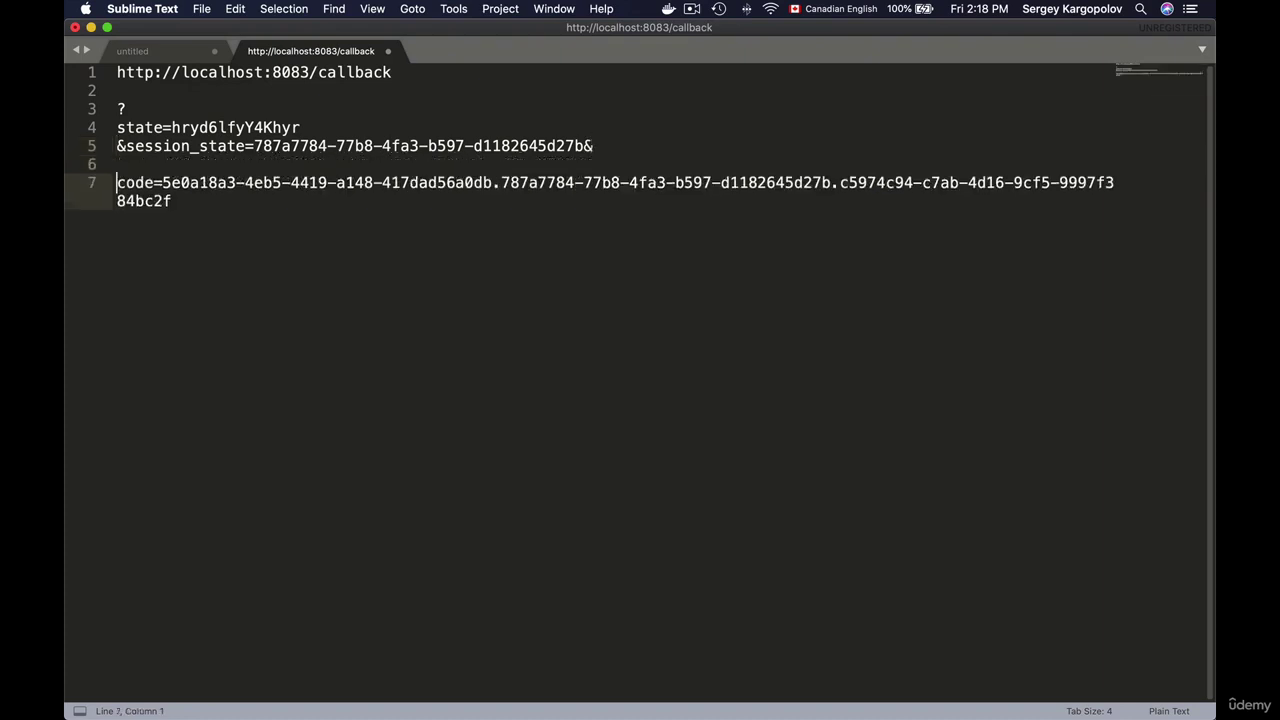
key("Return")
key("Return")
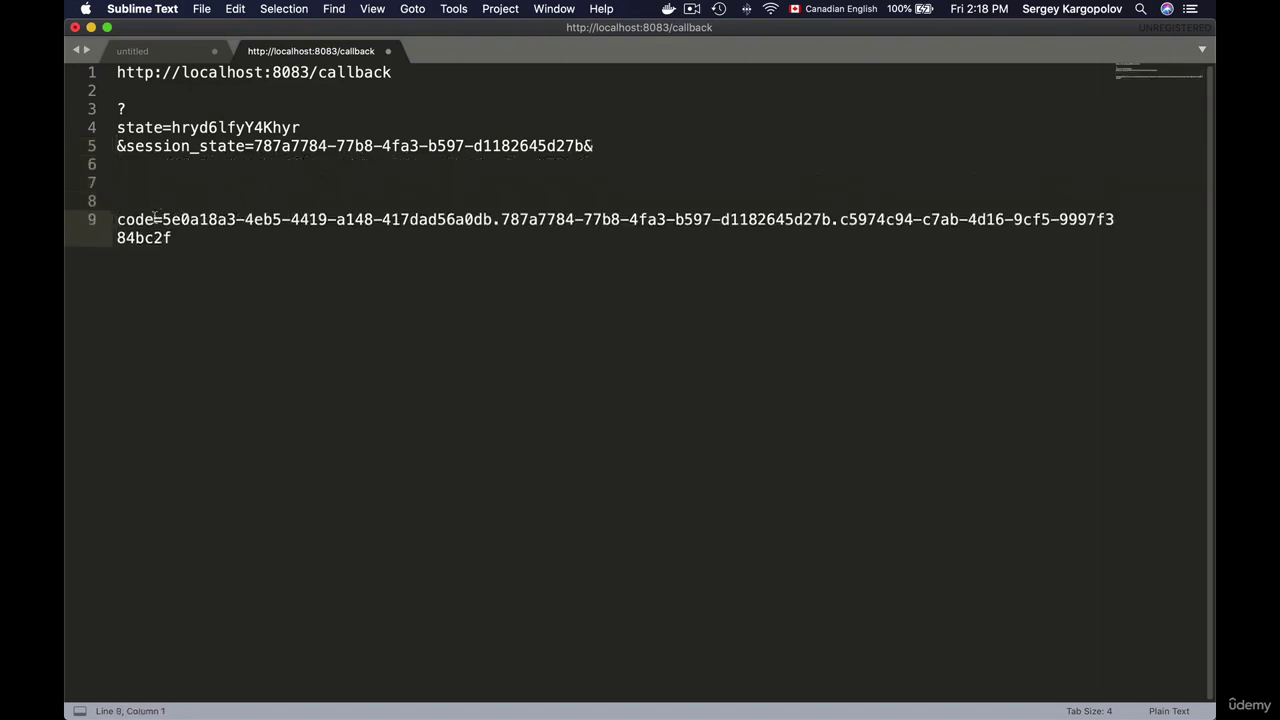
left_click_drag(156, 219, 117, 219)
left_click(181, 220)
key("Left")
key("Left")
key("Return")
key("Return")
key("Return")
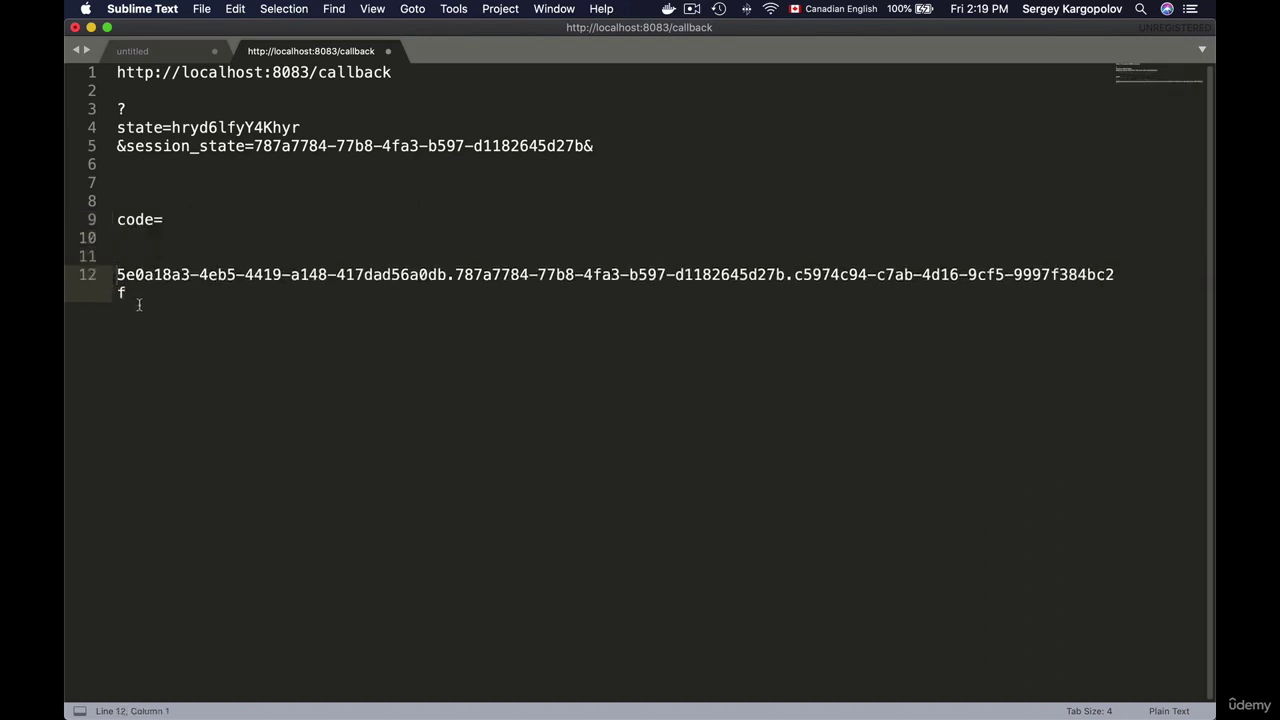
left_click_drag(138, 294, 113, 278)
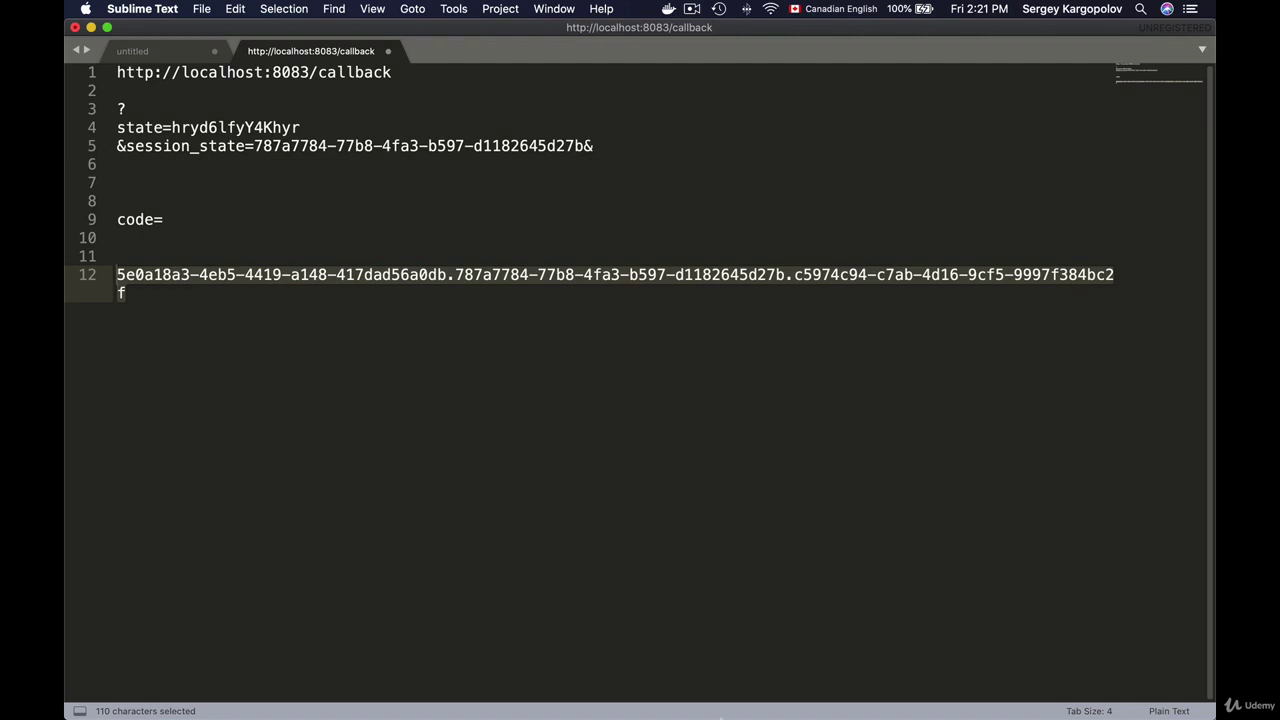
left_click(686, 692)
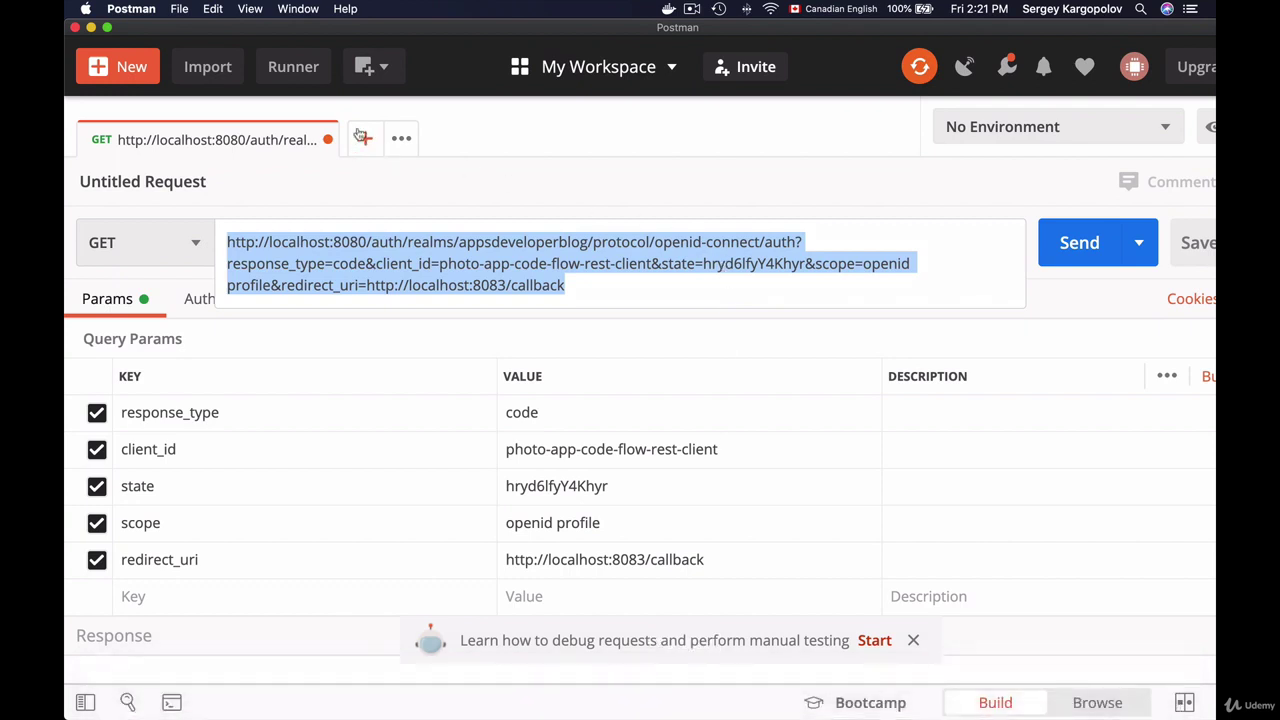
left_click(362, 138)
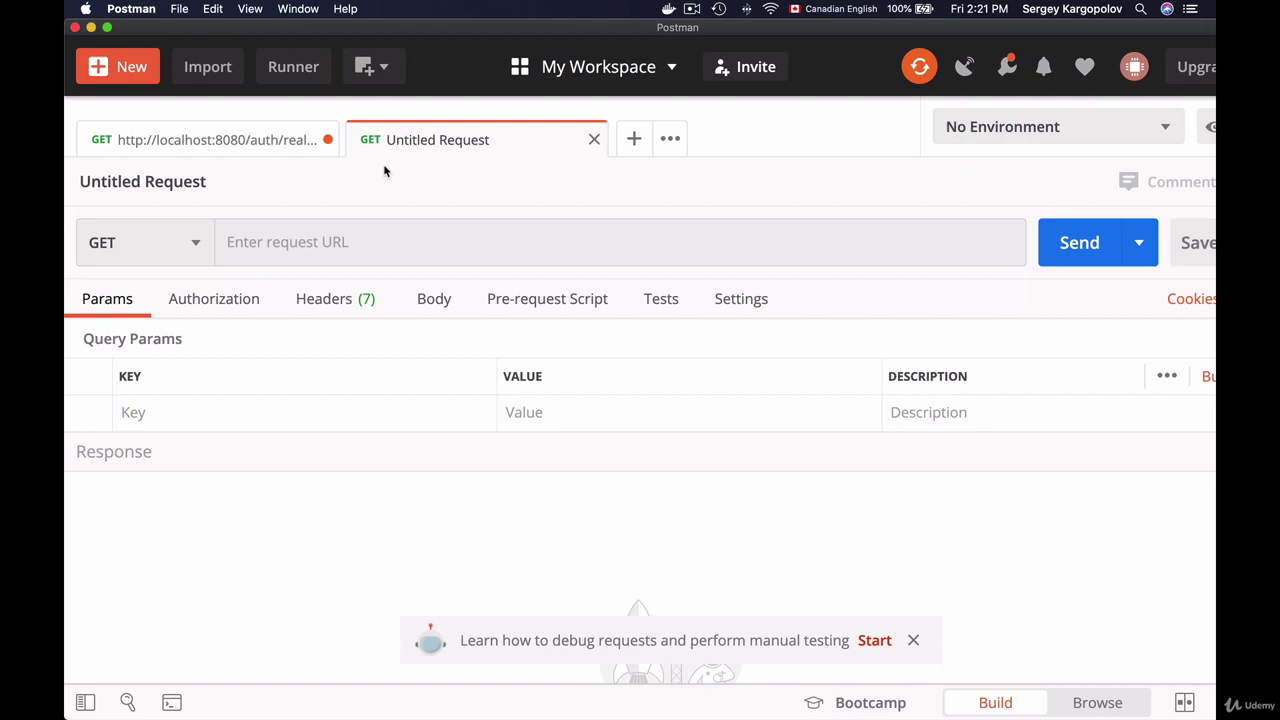
left_click(380, 243)
key("super+v")
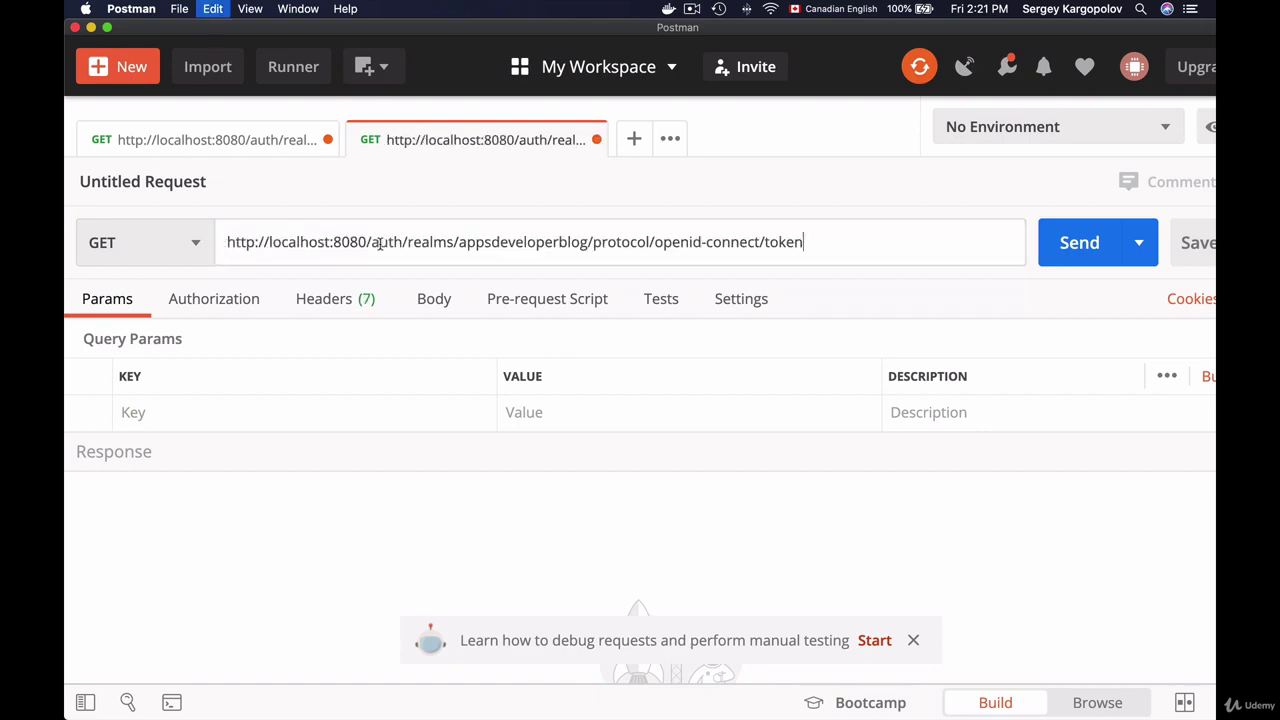
left_click_drag(769, 243, 834, 240)
left_click(833, 240)
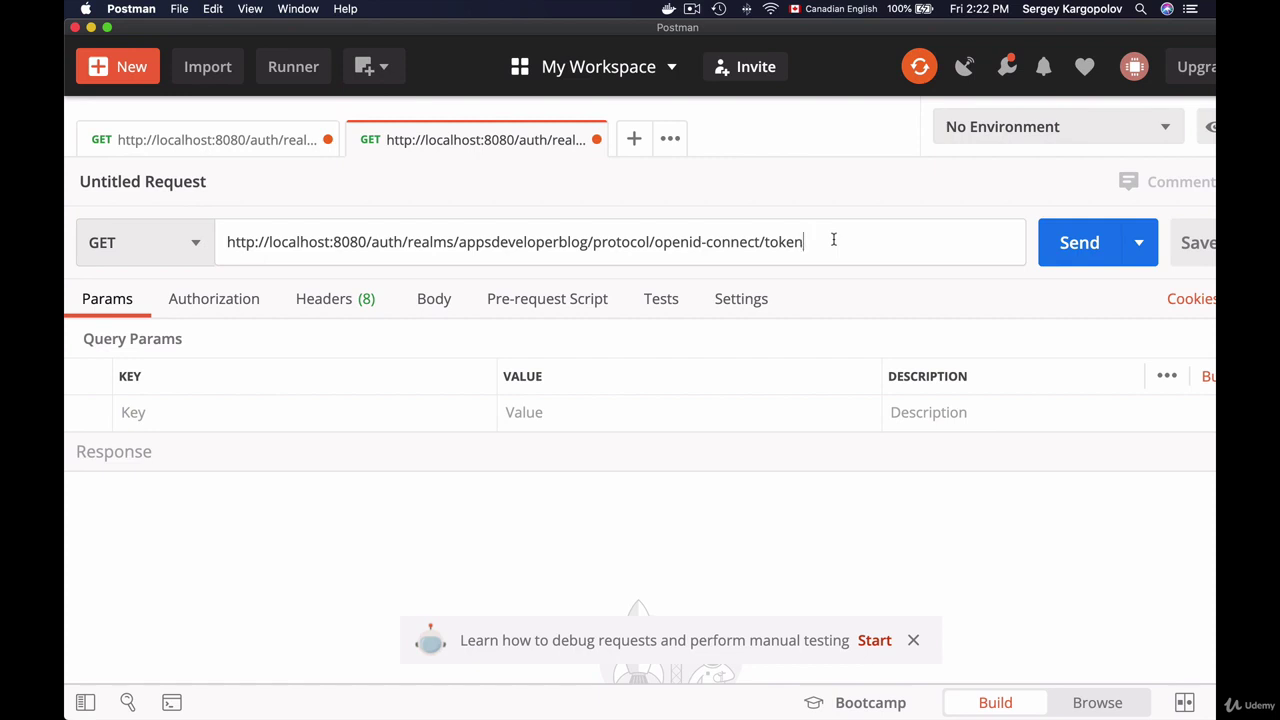
left_click(828, 241)
Highlight localhost, 8080, auth, realms, appsdeveloperblog and openid-connect in the token URL
left_click_drag(805, 241, 294, 240)
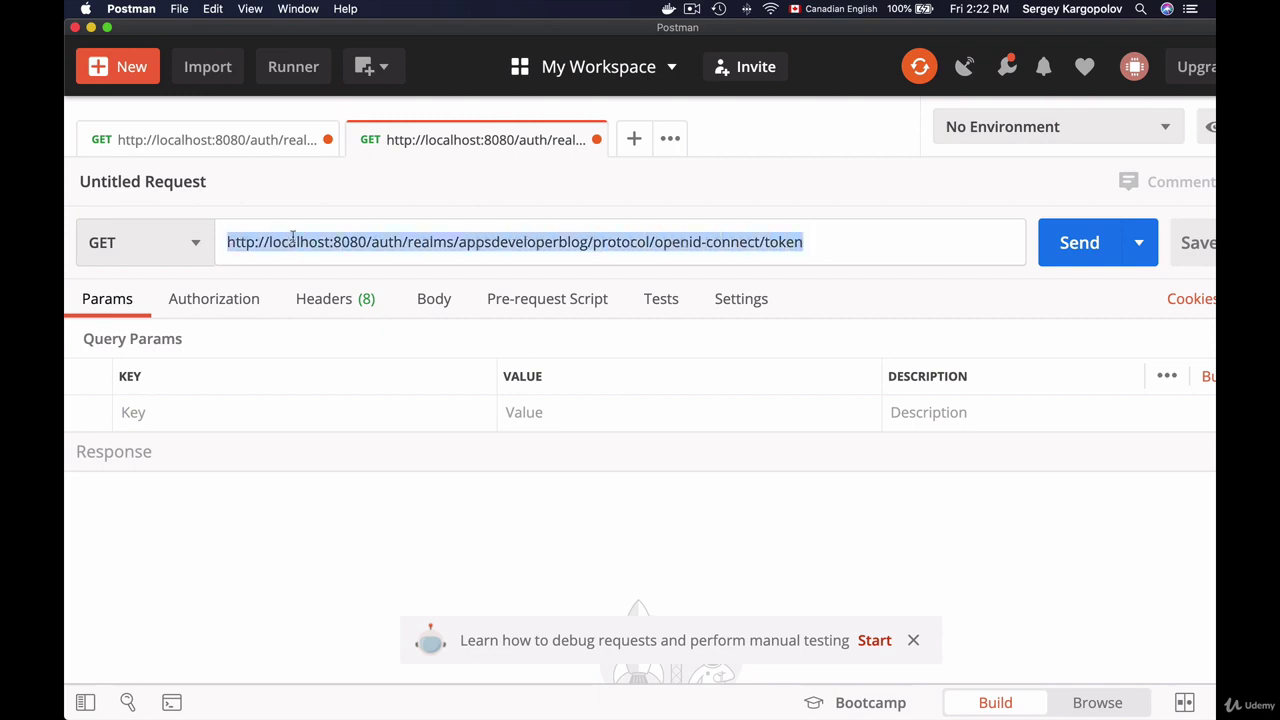
double_click(293, 238)
double_click(352, 242)
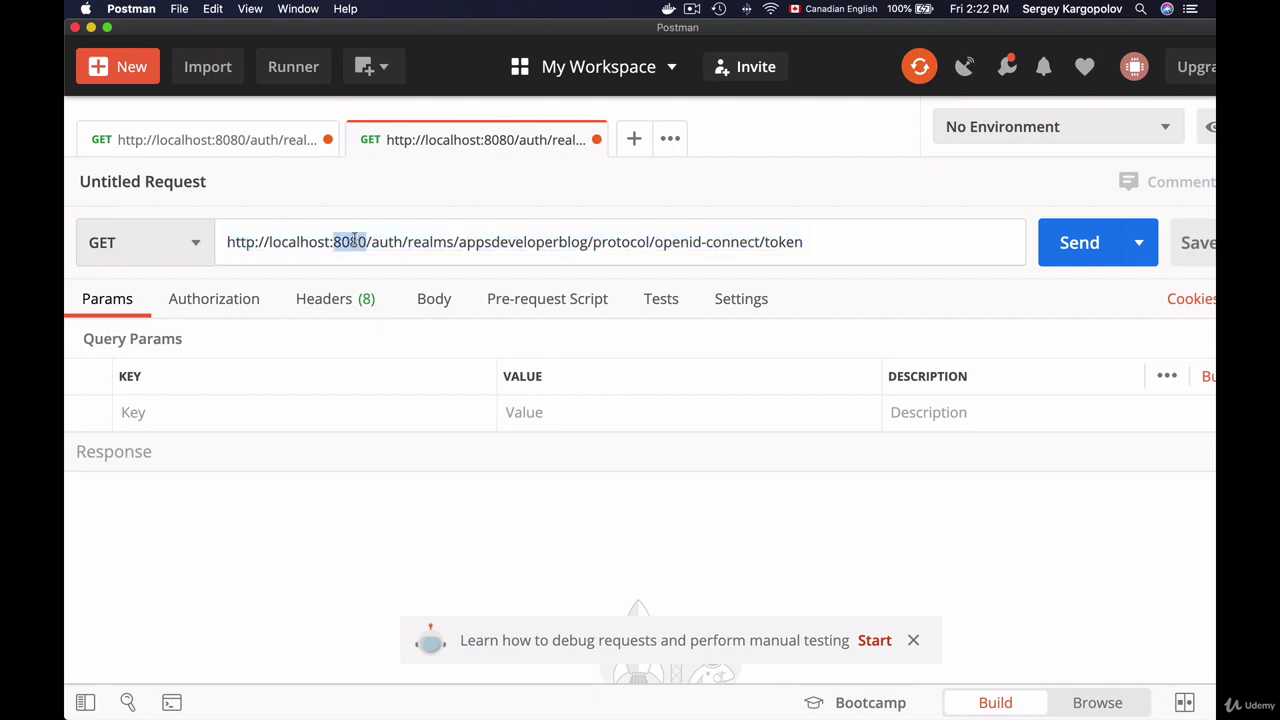
left_click(392, 242)
double_click(394, 242)
double_click(428, 242)
left_click_drag(458, 242, 590, 242)
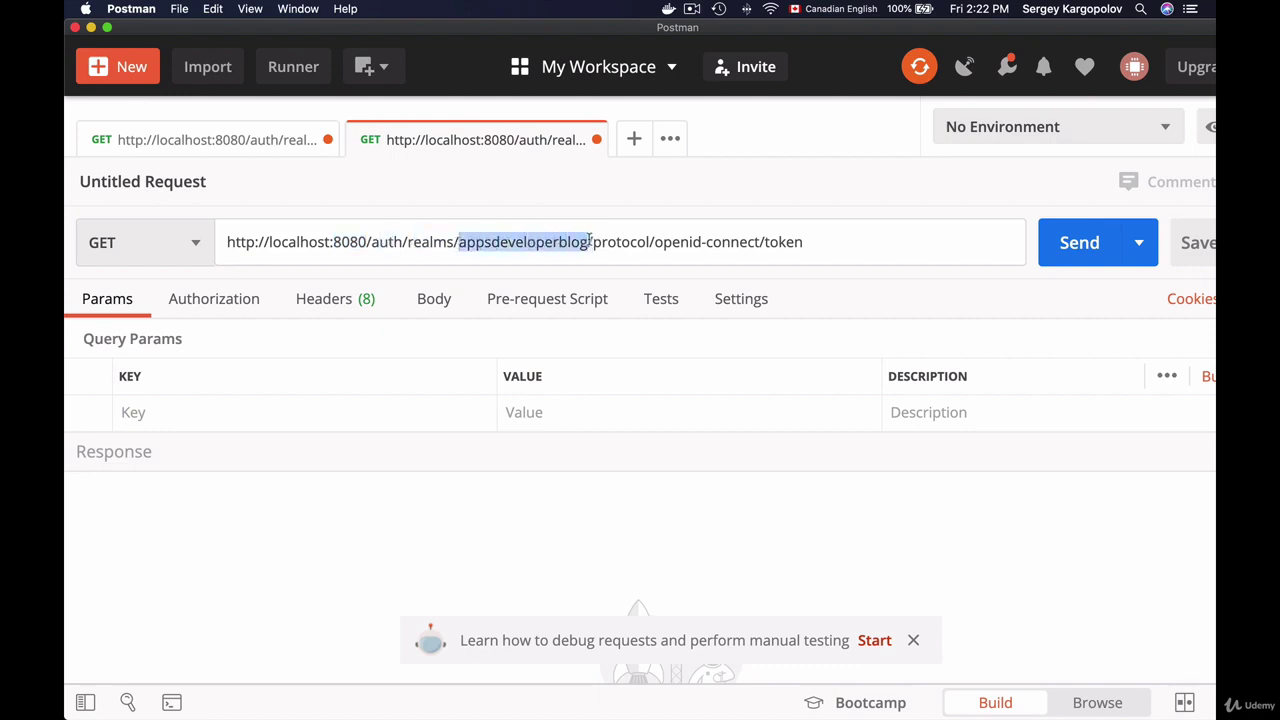
left_click(594, 242)
left_click_drag(654, 242, 749, 242)
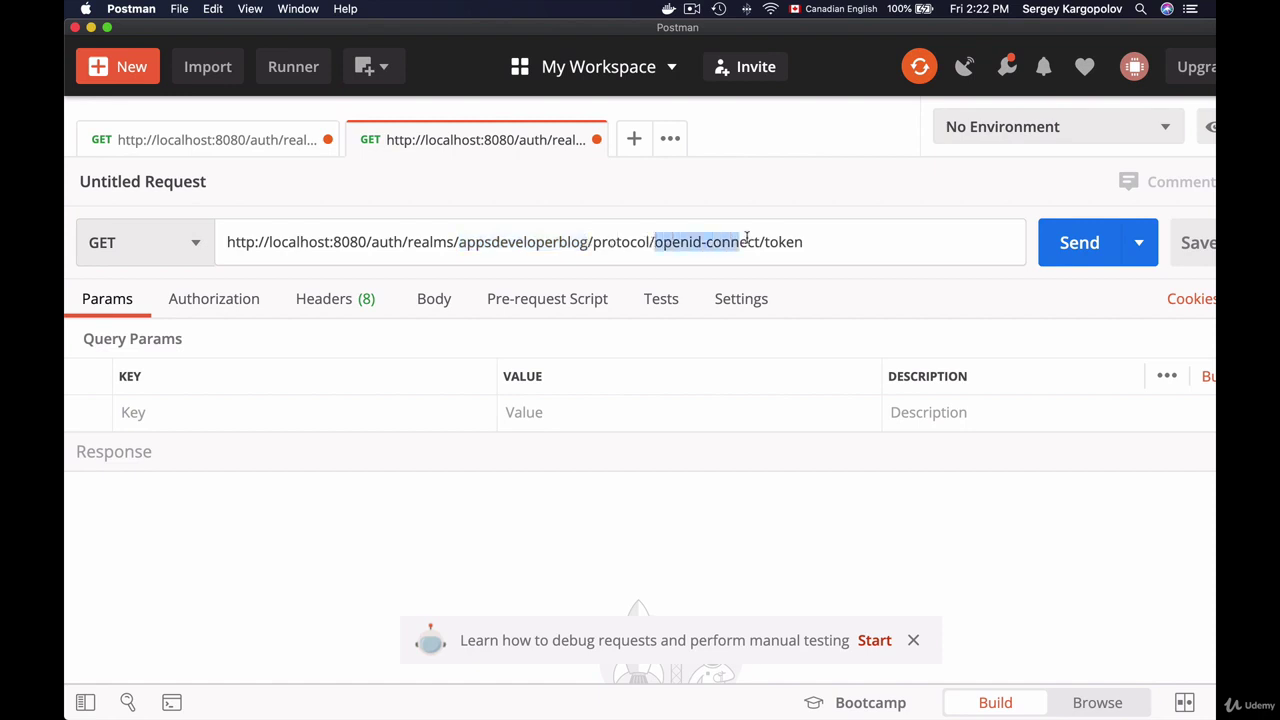
left_click(769, 240)
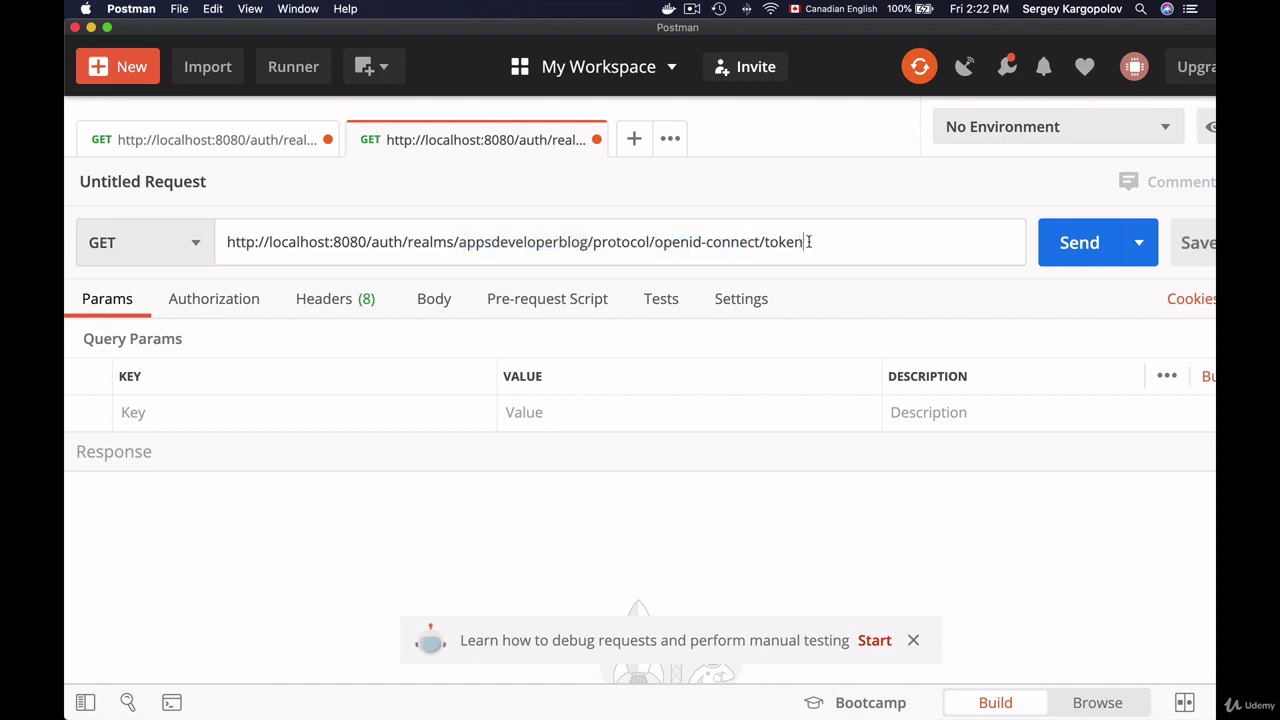
left_click(197, 251)
Set the token request to POST with an x-www-form-urlencoded body and type first key grant_type
left_click(136, 331)
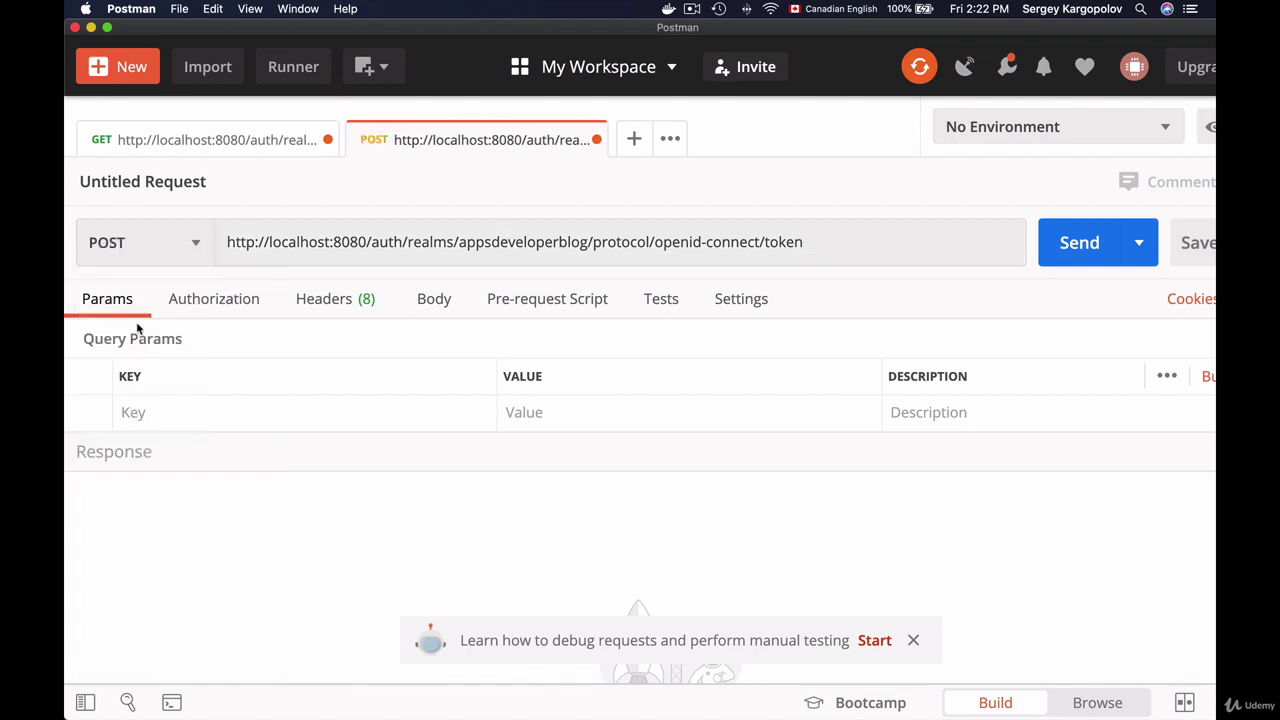
left_click(427, 304)
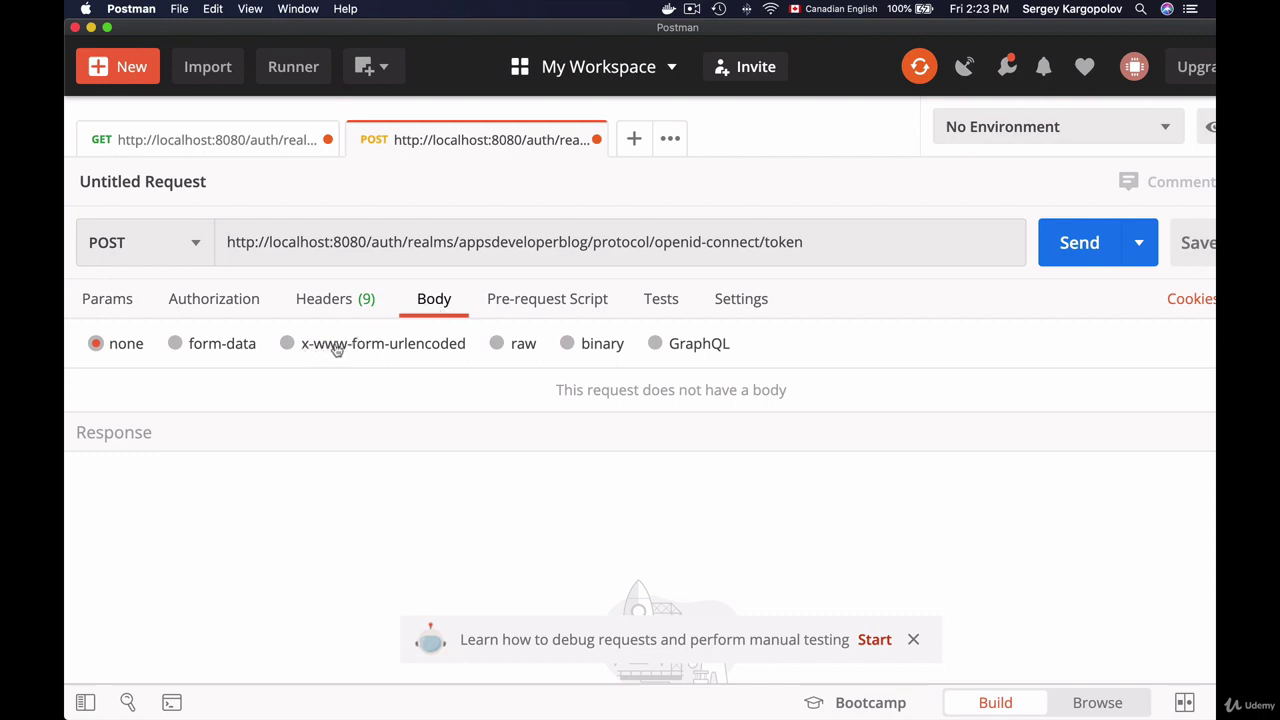
left_click(336, 347)
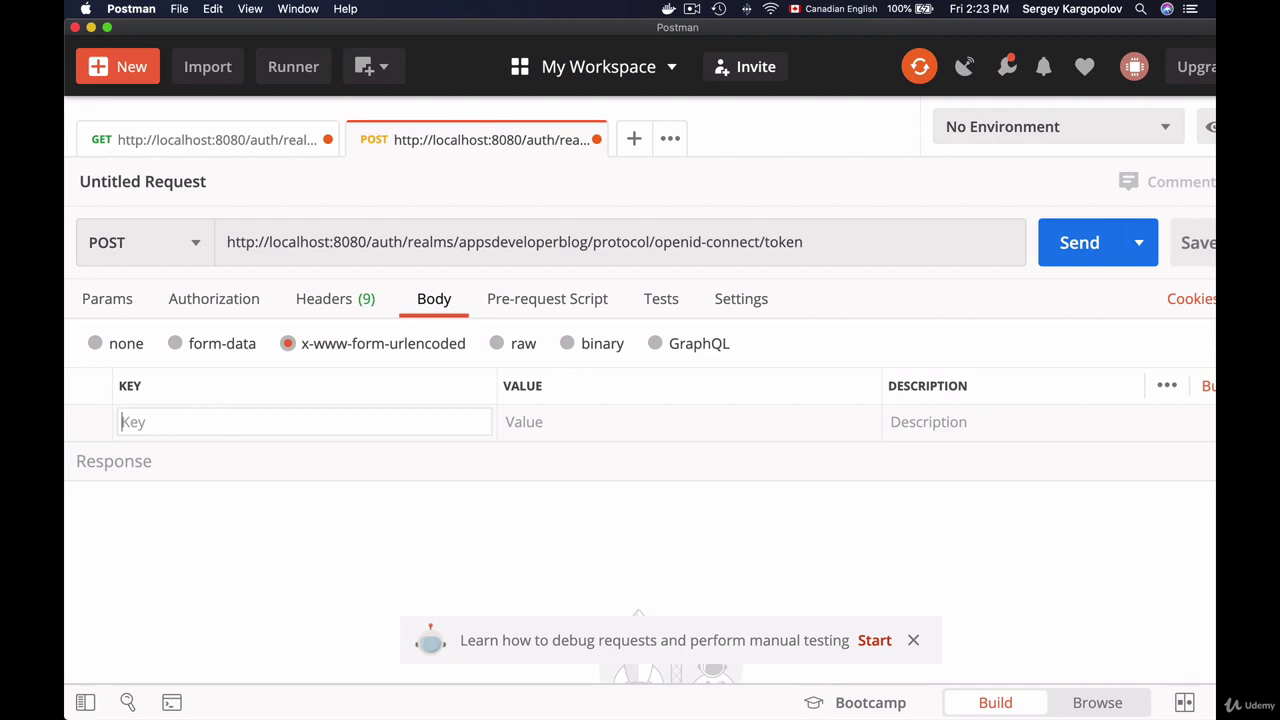
type("grant_type")
Set grant_type to authorization_code and add body keys client_id and client_secret
left_click(536, 430)
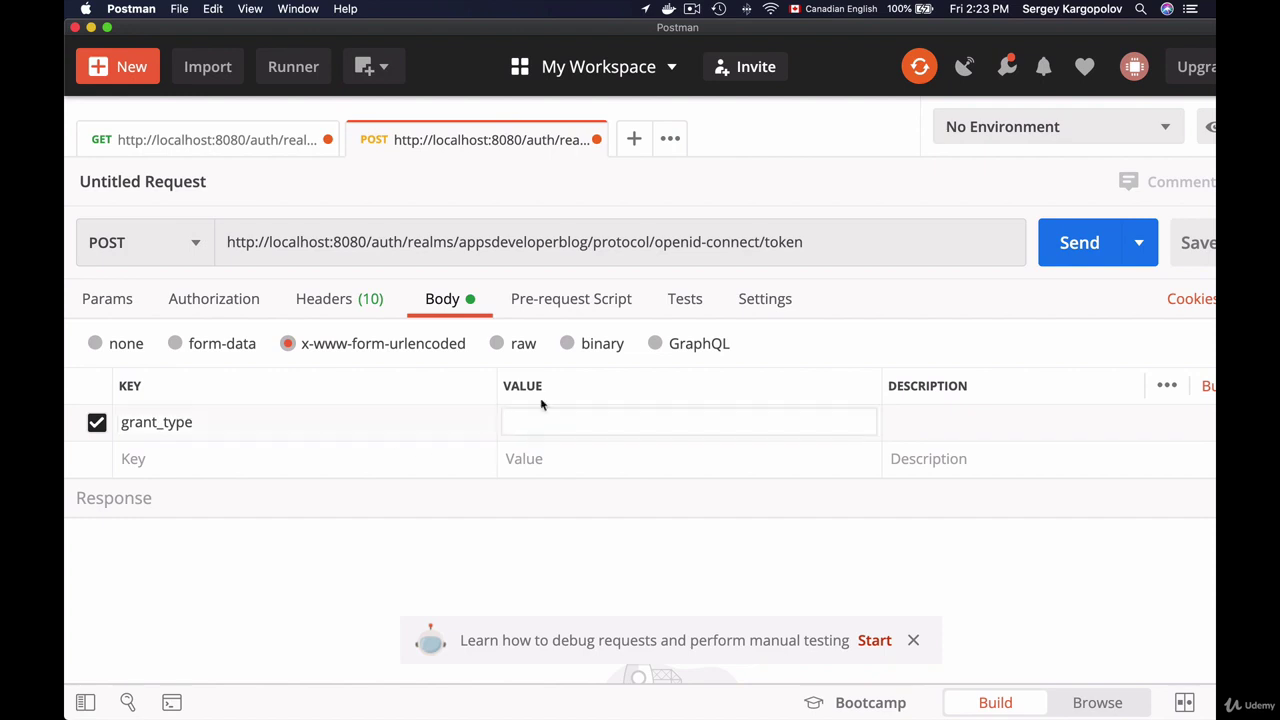
type("authorization_code")
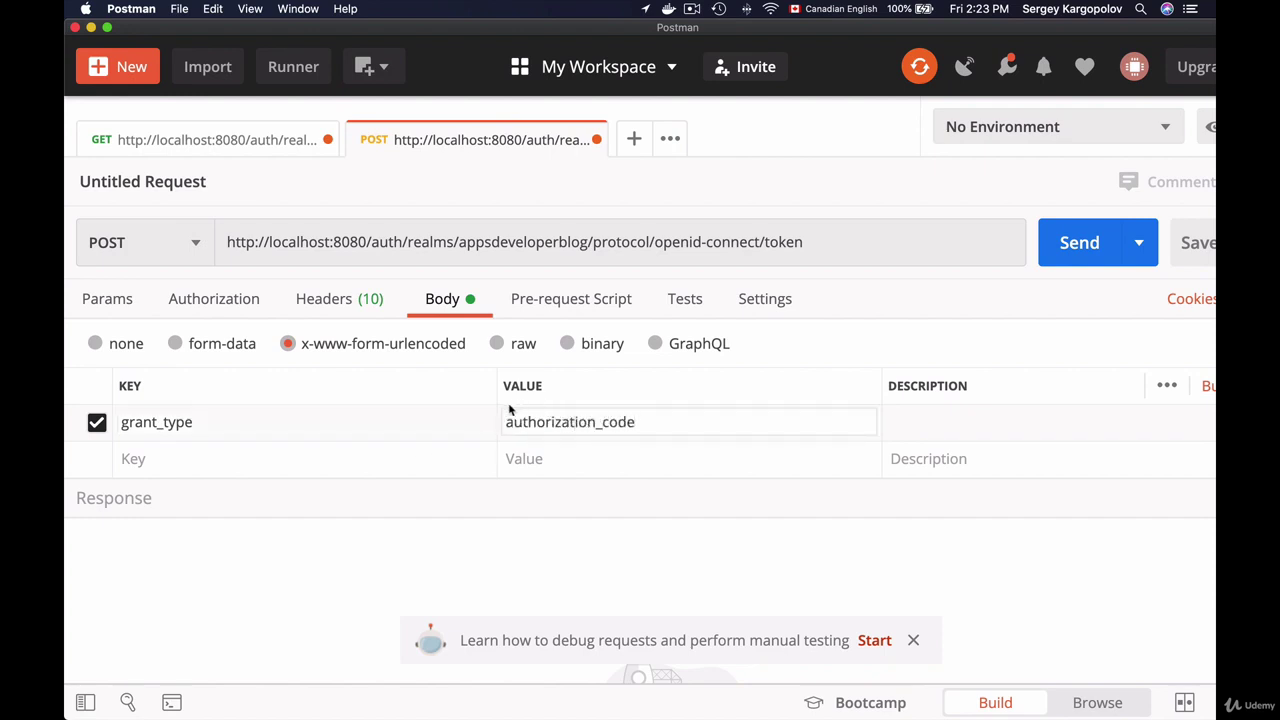
left_click(372, 466)
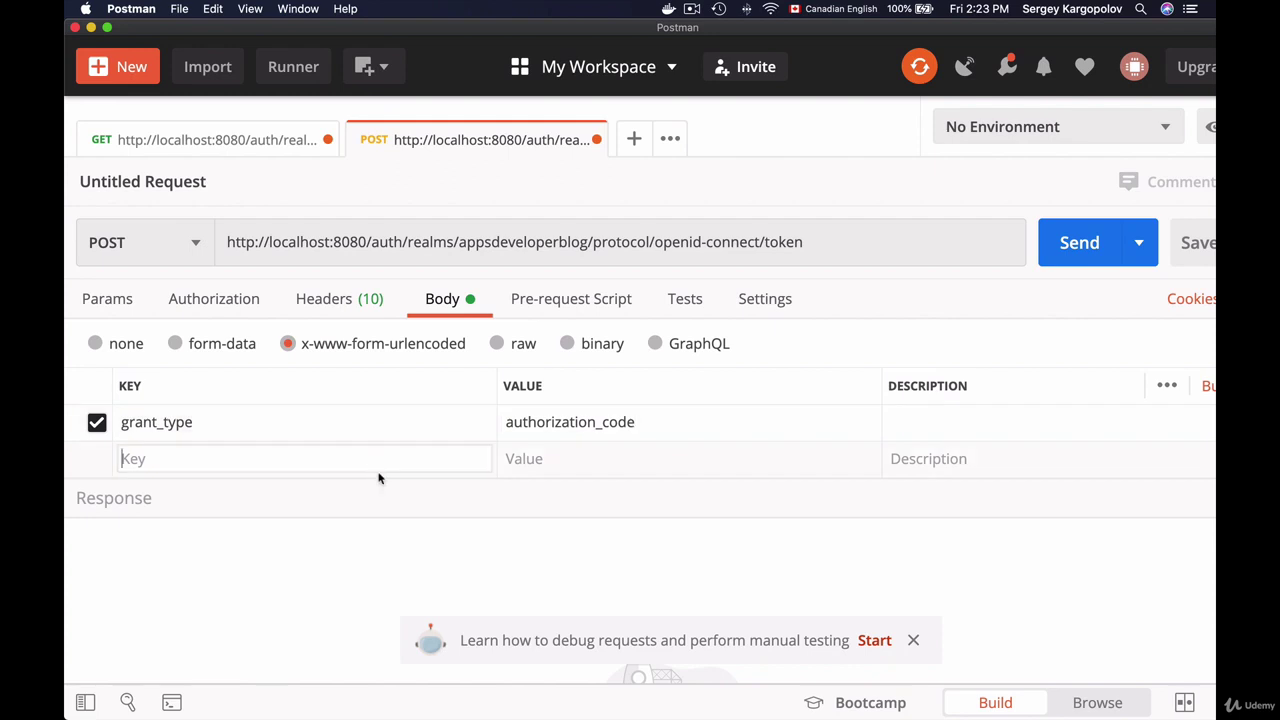
type("client_d")
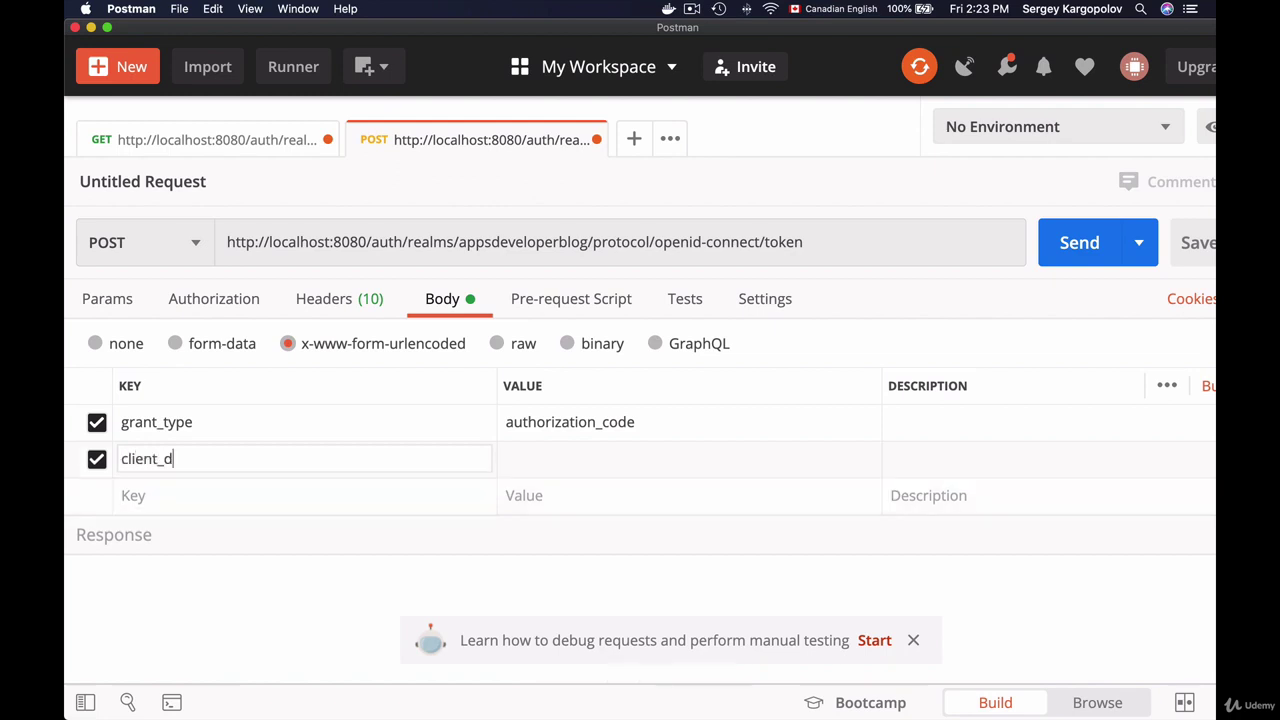
key("BackSpace")
type("id")
left_click(300, 495)
type("client_")
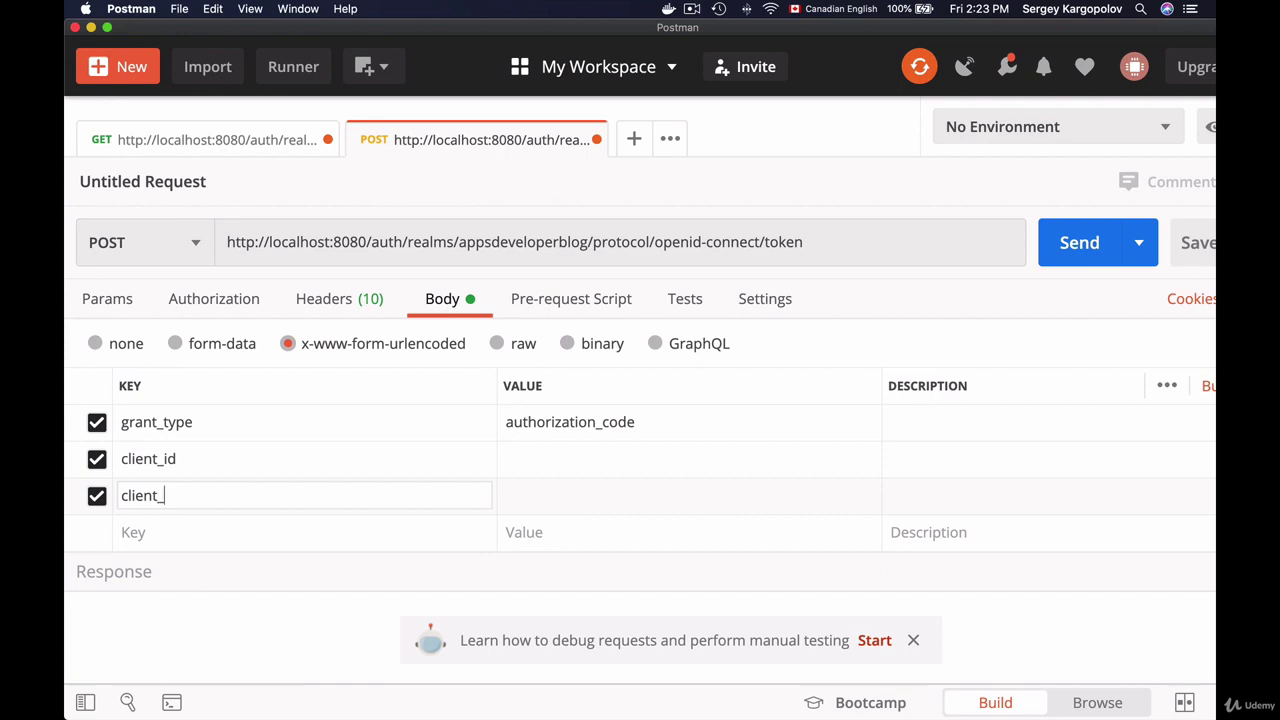
type("secret")
Copy the client_id value photo-app-code-flow-rest-client from the GET request into the body
left_click(266, 142)
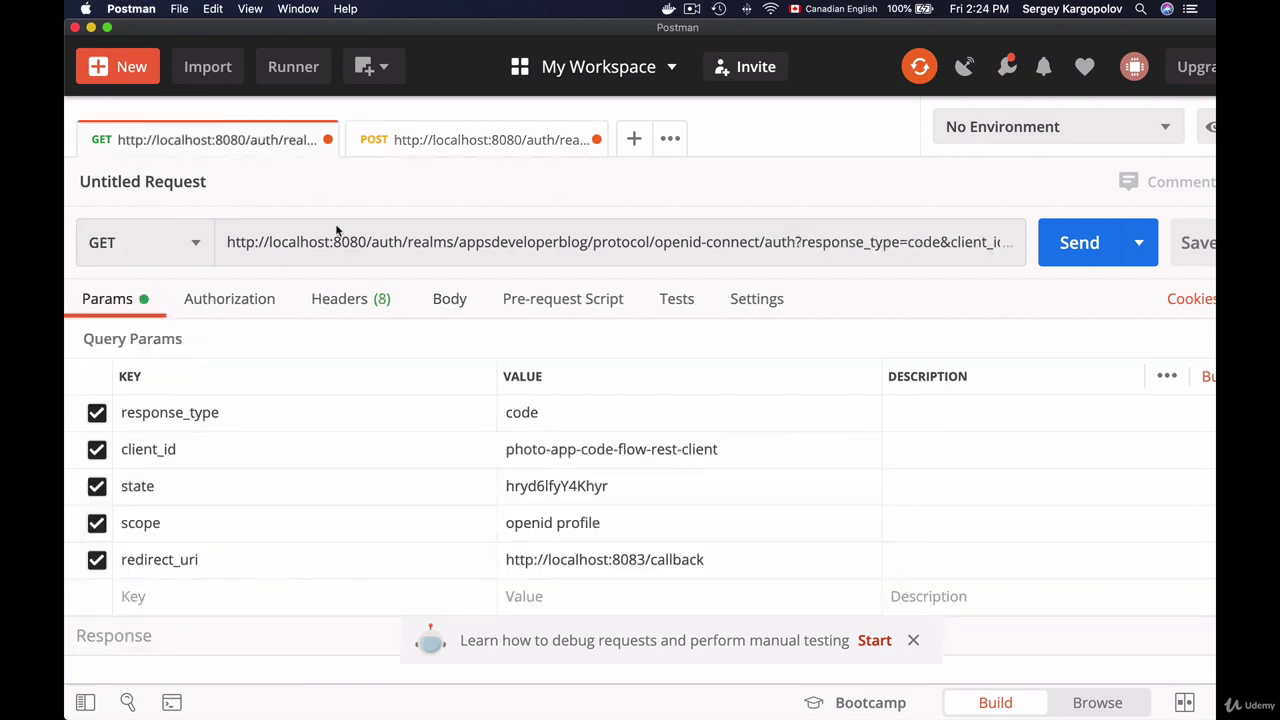
left_click(595, 440)
key("super+a")
key("super+c")
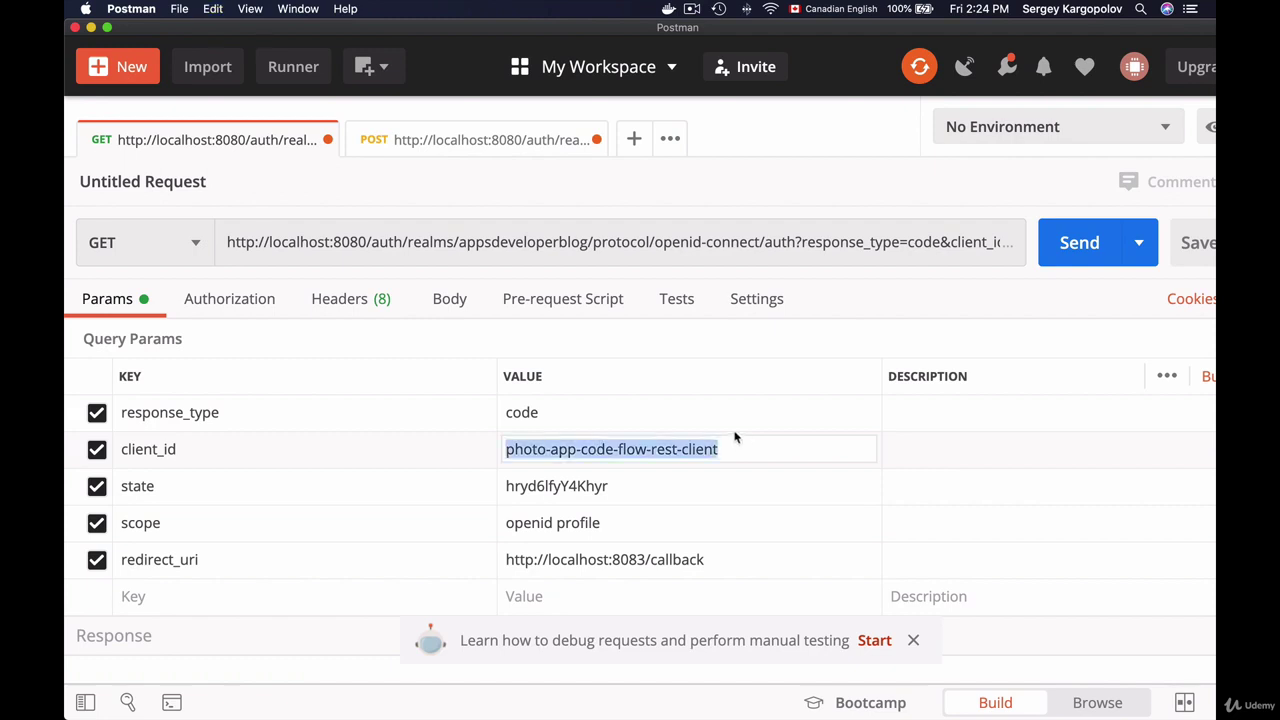
left_click(506, 142)
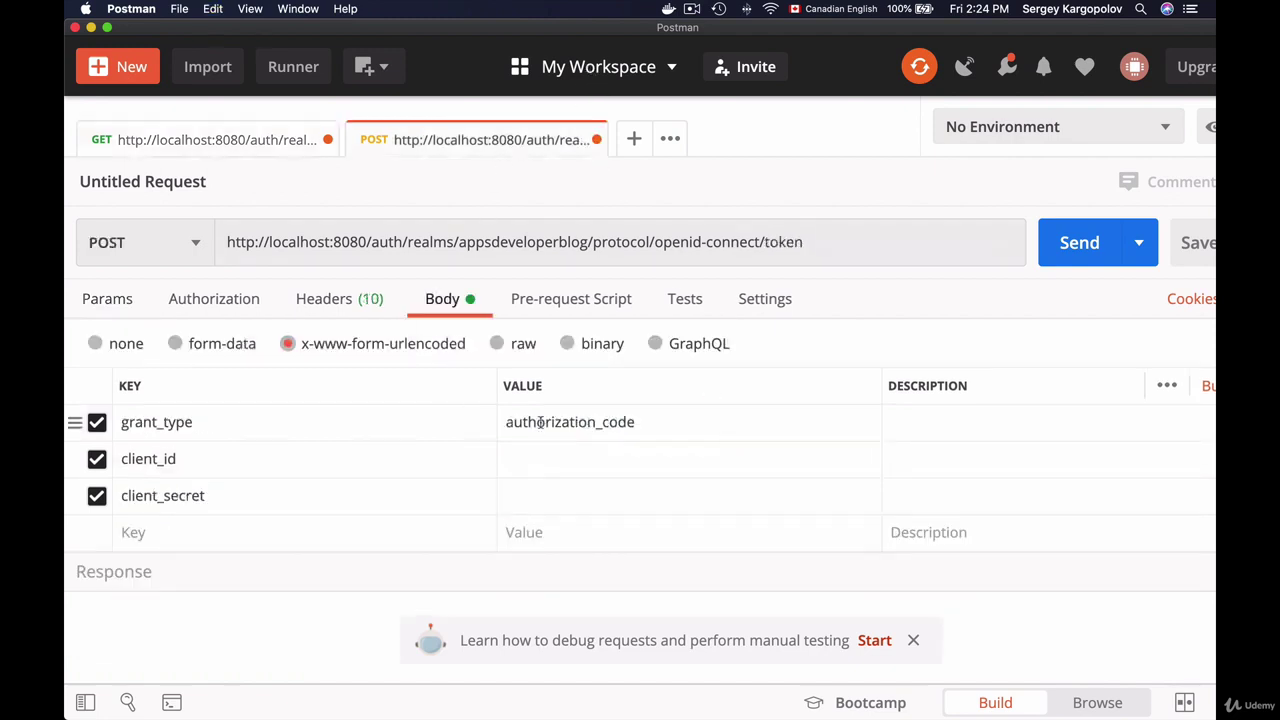
left_click(536, 456)
key("super+v")
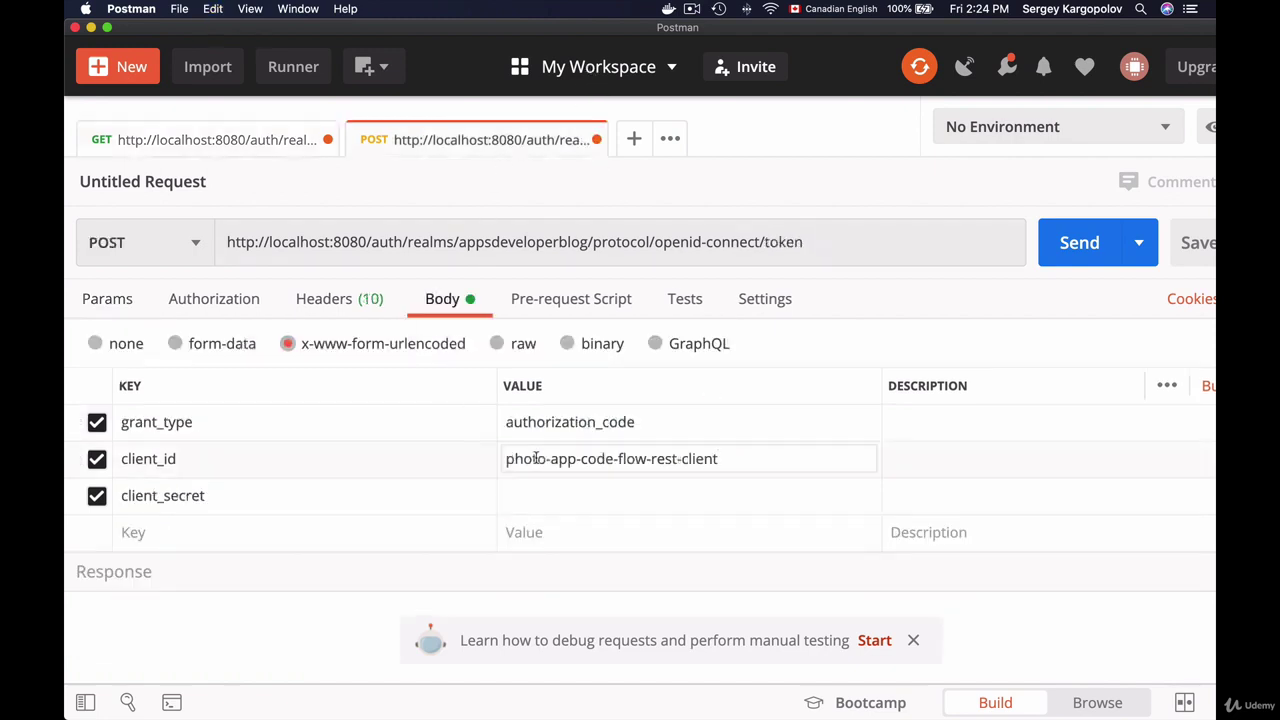
Paste the client secret from Keycloak into the client_secret value
key("super+Tab")
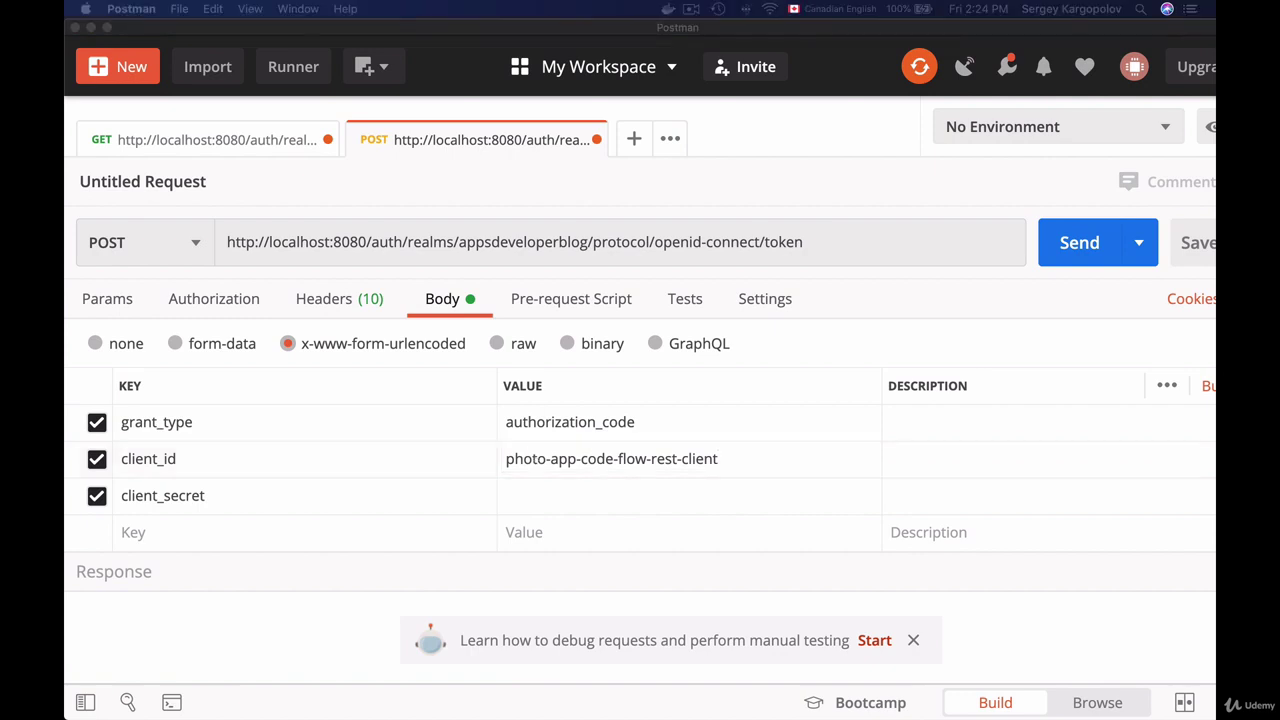
left_click(605, 505)
left_click(598, 495)
key("super+v")
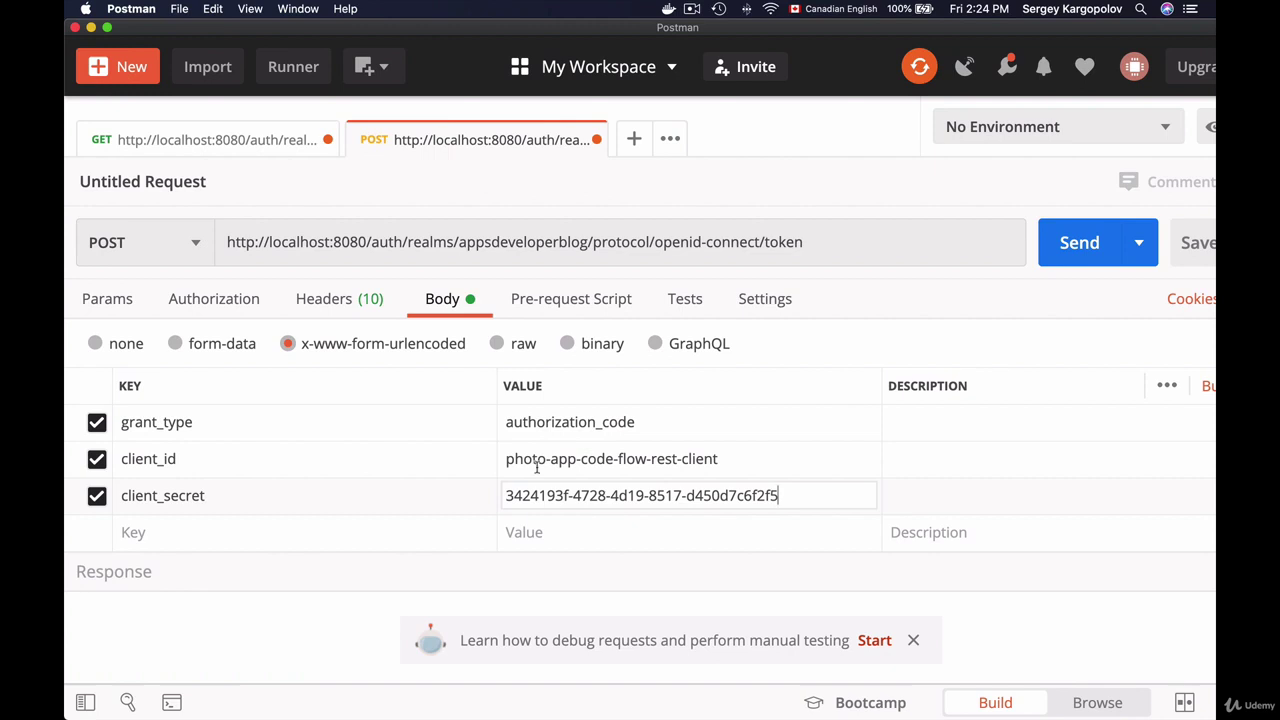
Add a body key named code, leaving its value ready for the authorization code
left_click(177, 532)
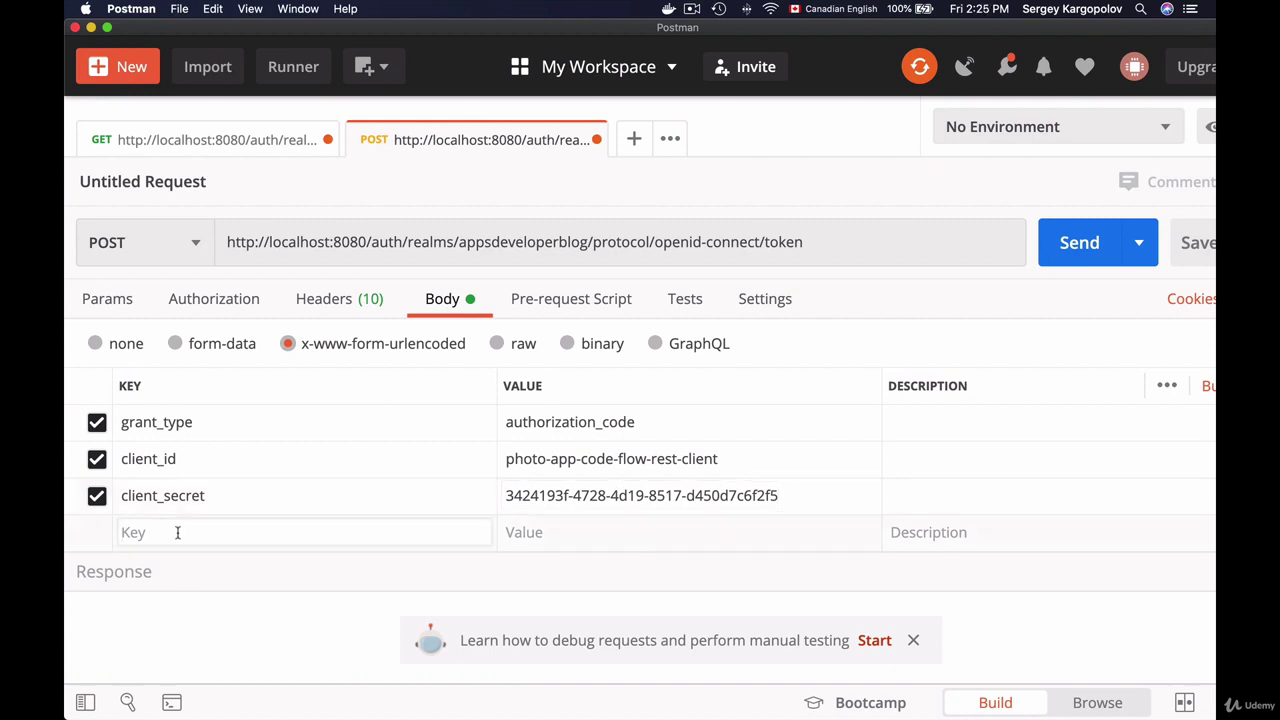
type("code")
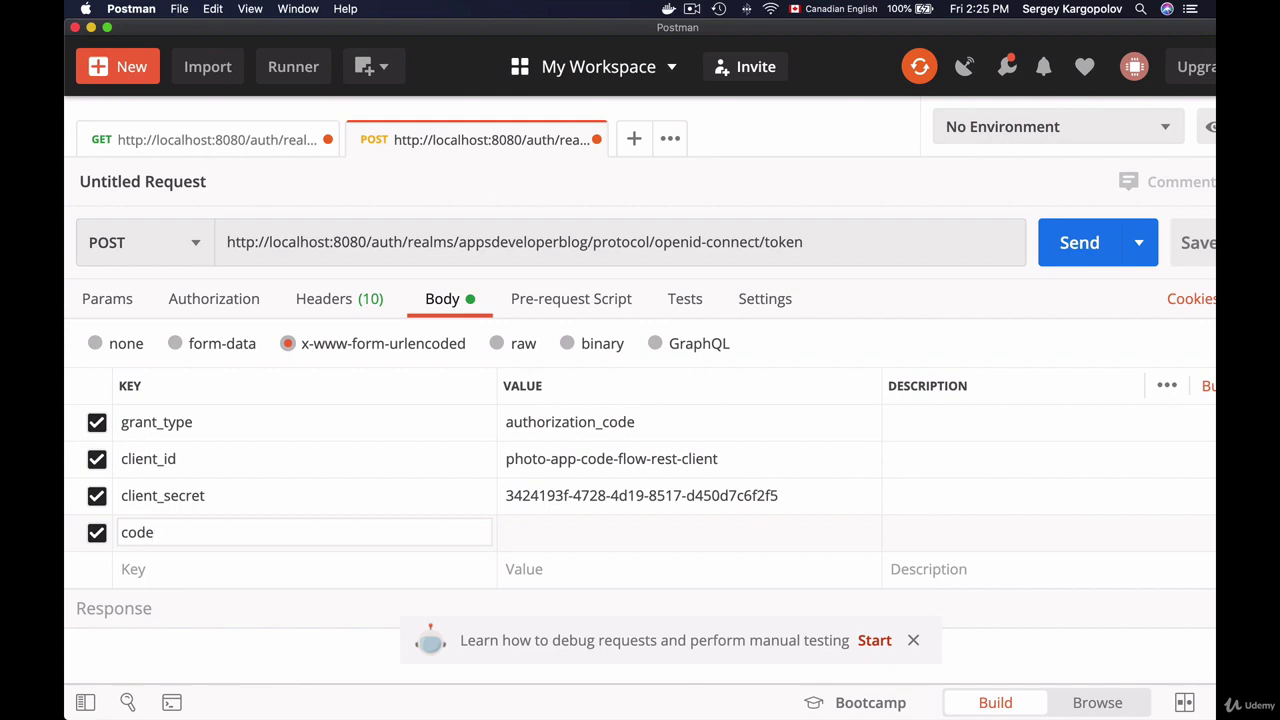
left_click(554, 538)
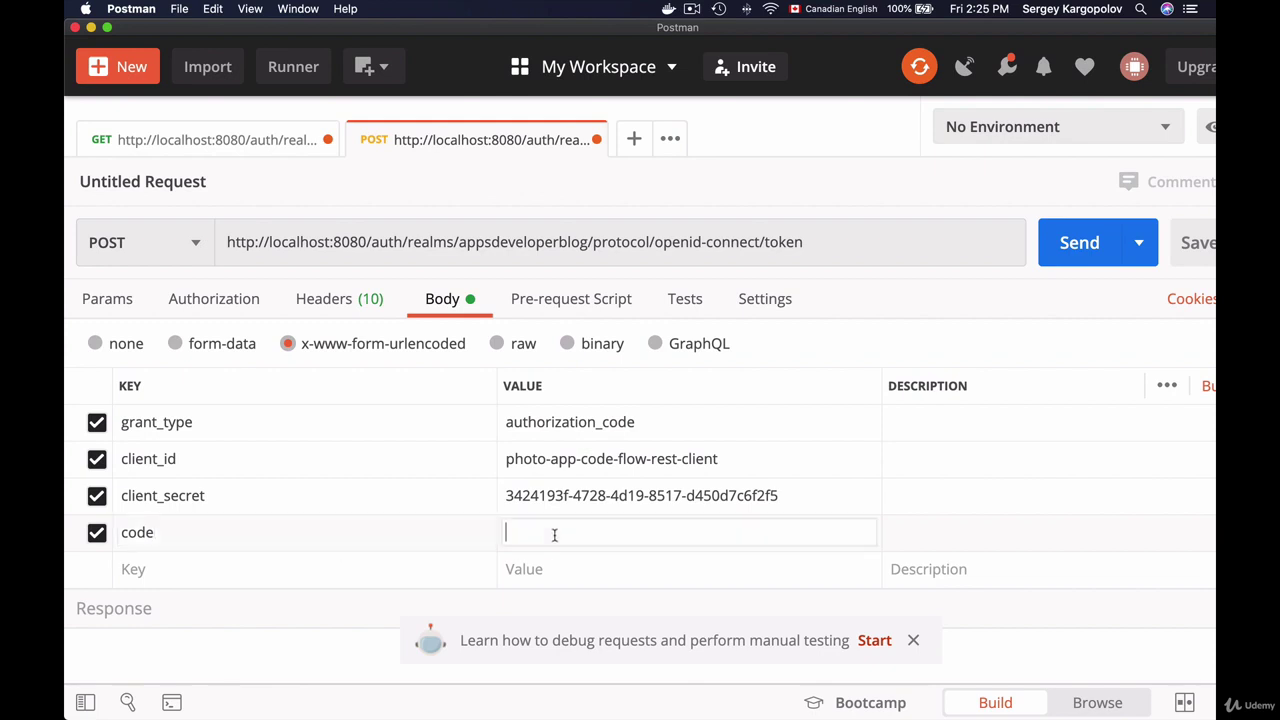
key("super+Tab")
key("super+Tab")
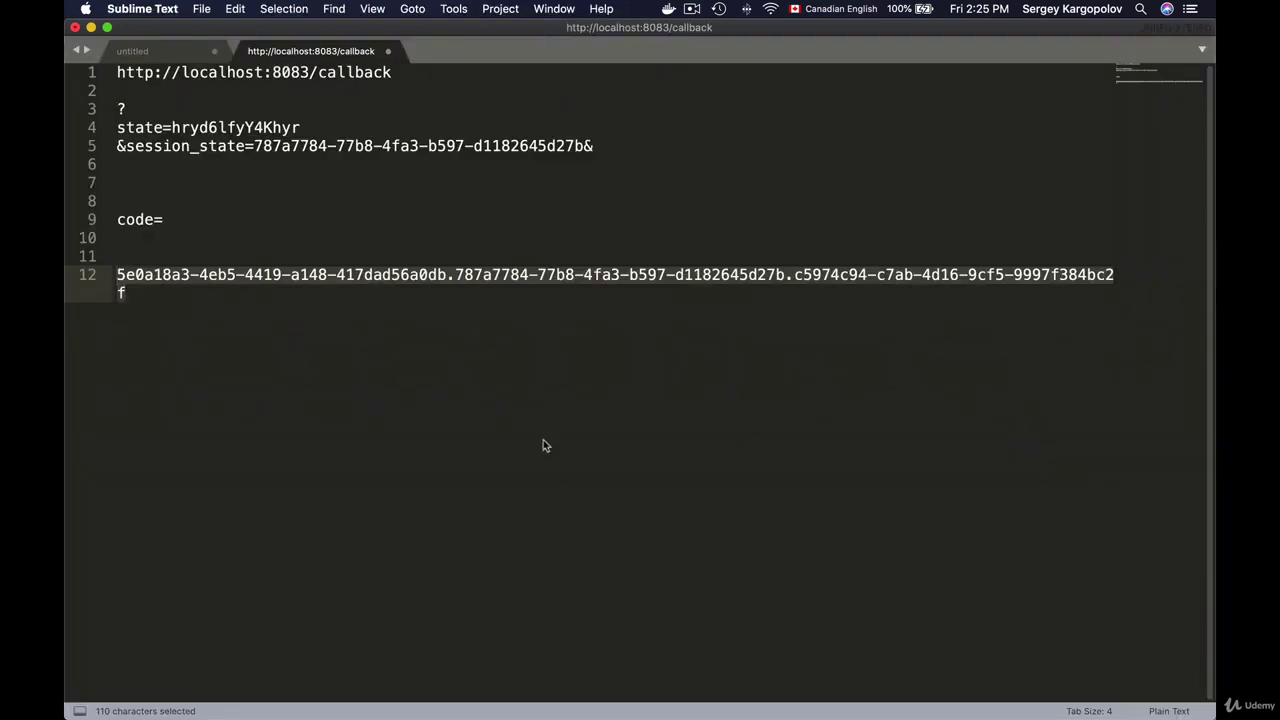
Copy the line-12 authorization code from Sublime Text and paste it as Postman's code value
left_click(378, 333)
left_click(95, 279)
key("super+c")
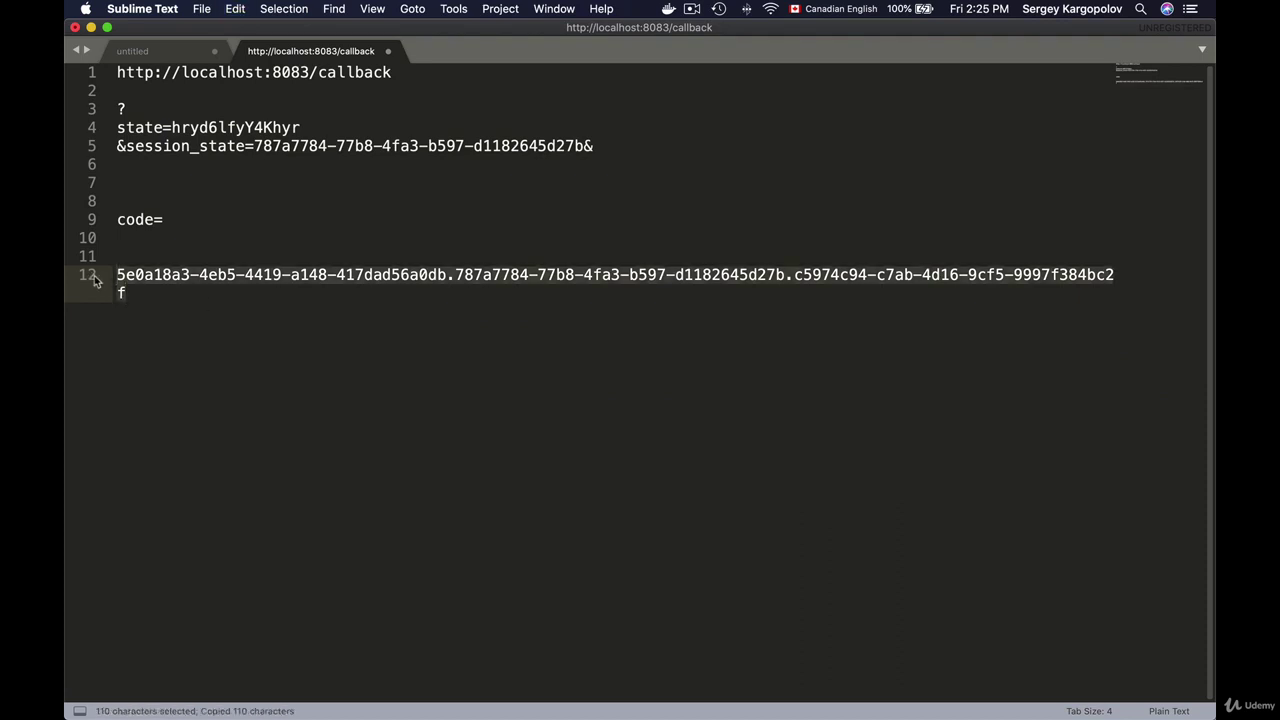
key("super+Tab")
key("super+v")
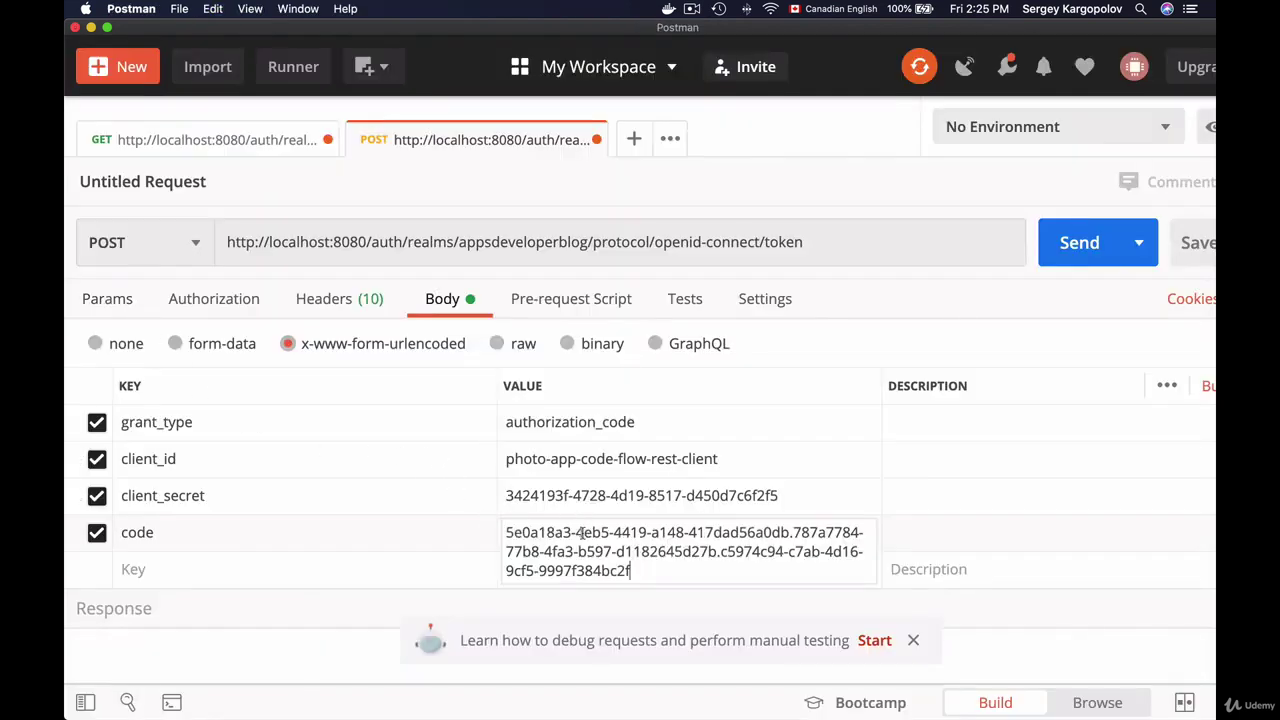
Copy the redirect_uri value from the authorization GET request
left_click(451, 560)
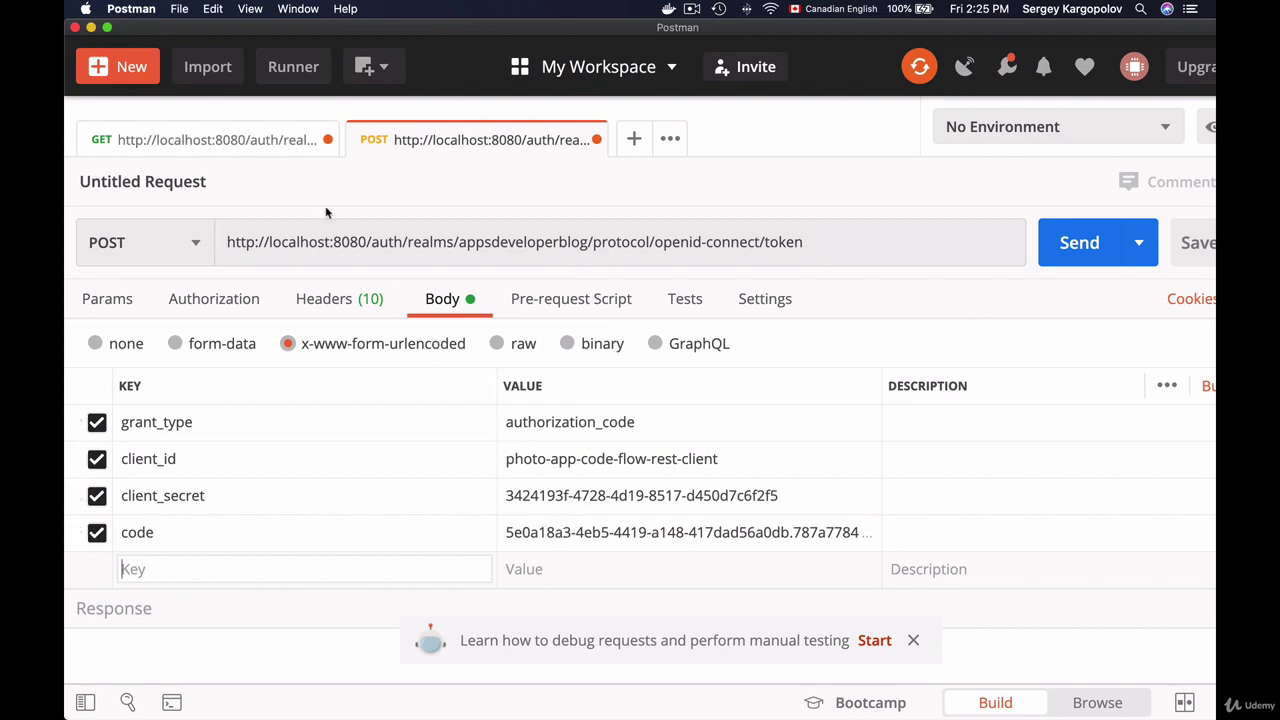
left_click(245, 145)
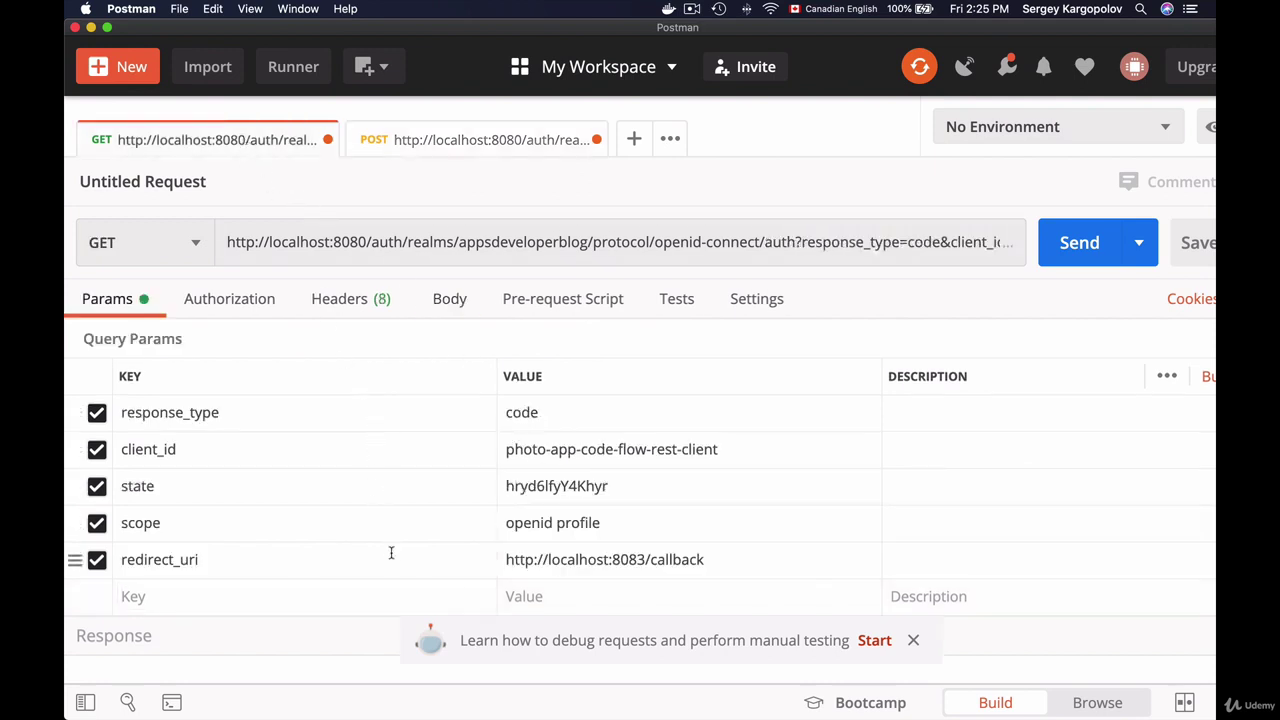
left_click(604, 560)
left_click_drag(714, 560, 505, 562)
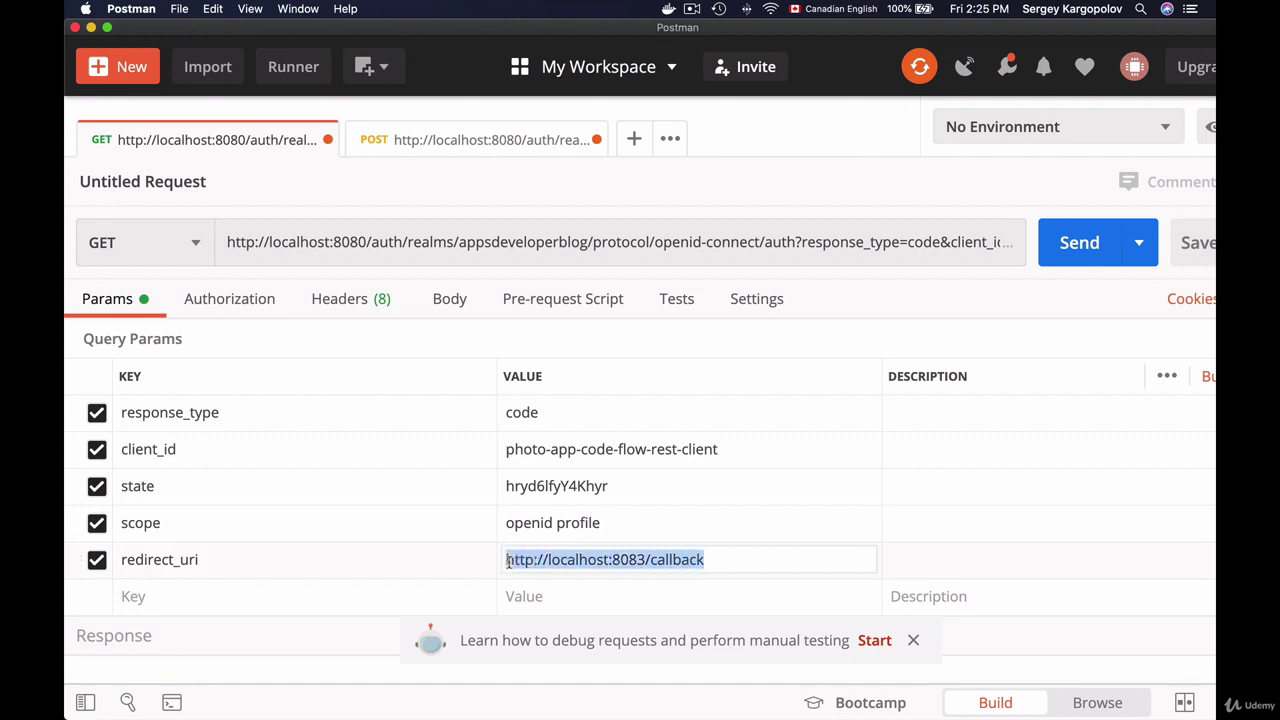
left_click(469, 141)
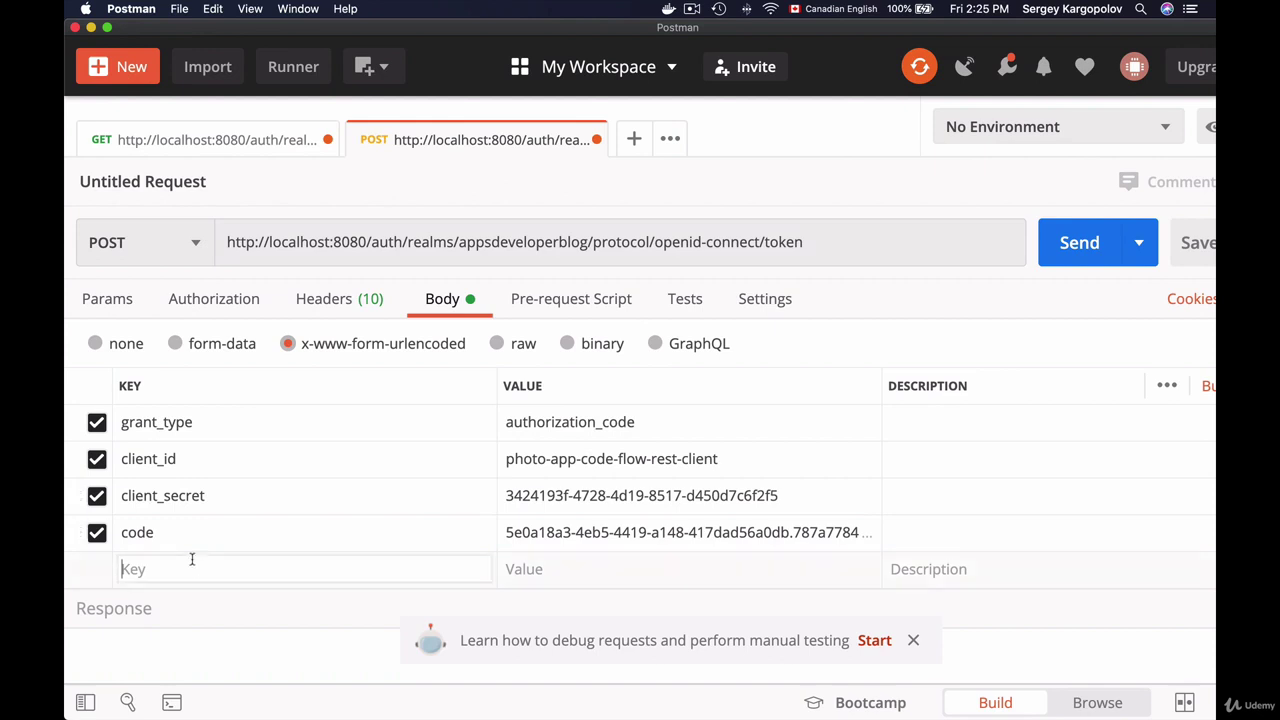
type("redirect_uri")
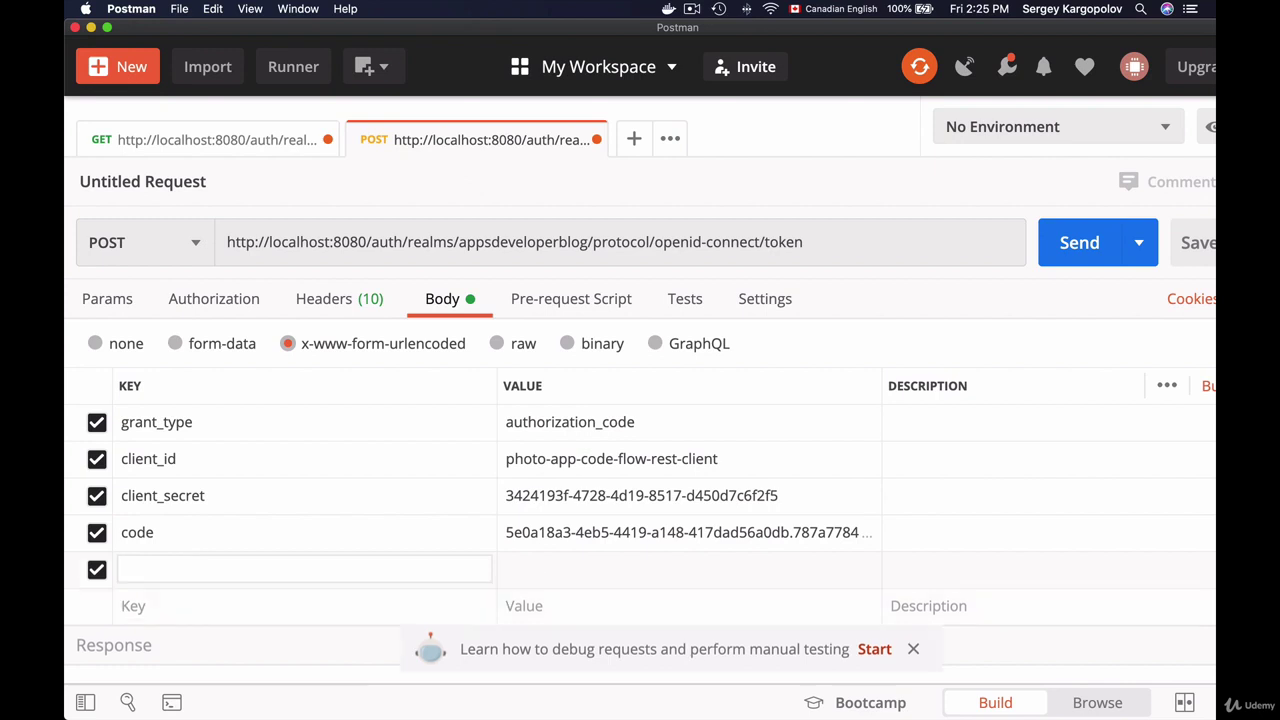
left_click(531, 566)
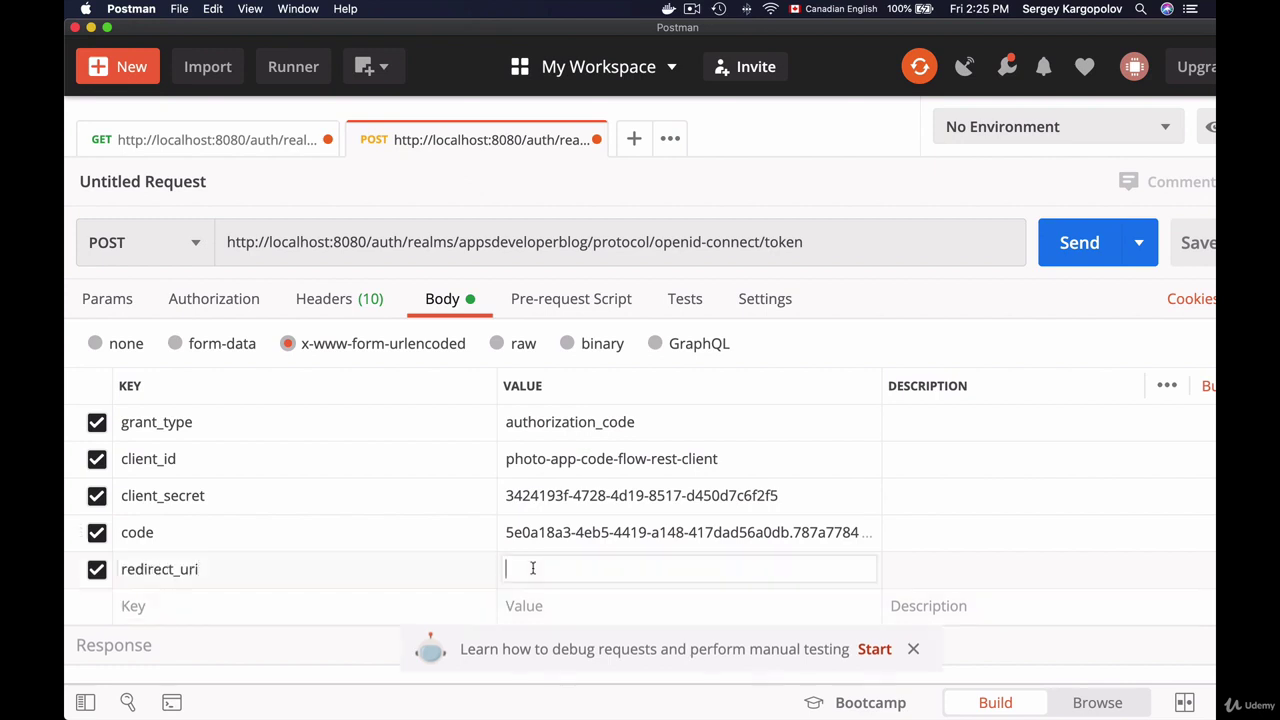
key("cmd+v")
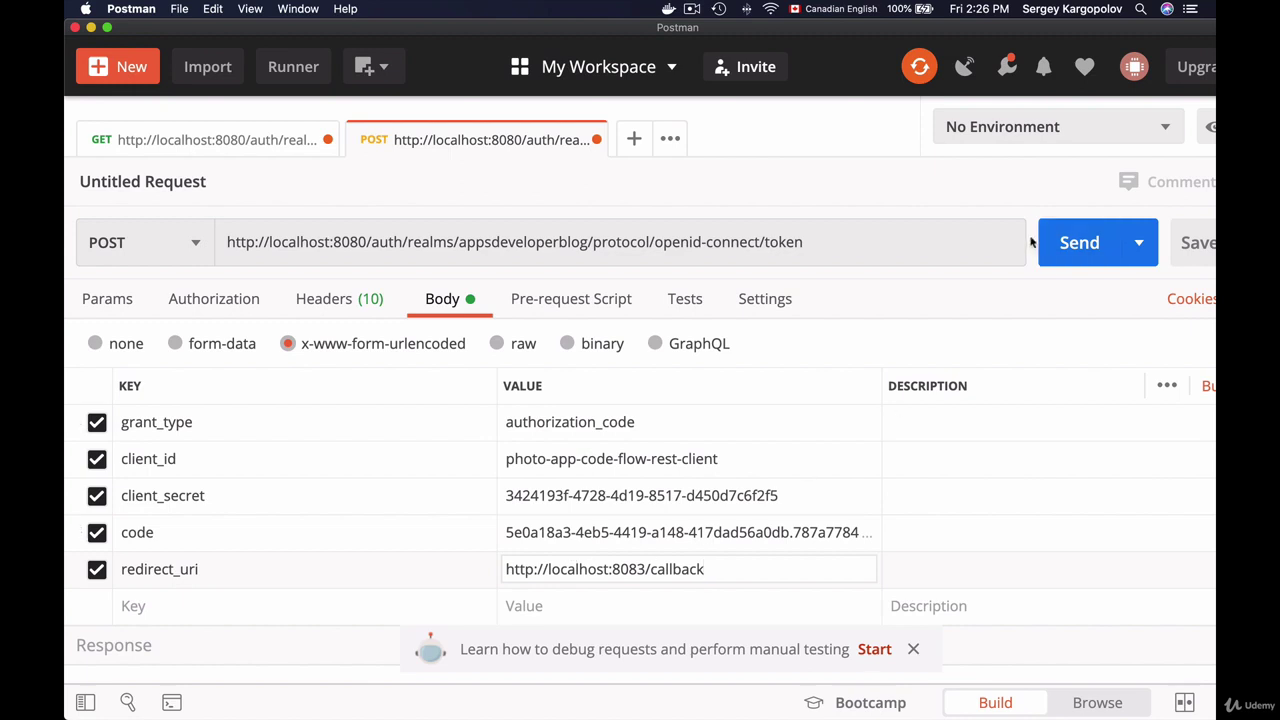
left_click(1060, 241)
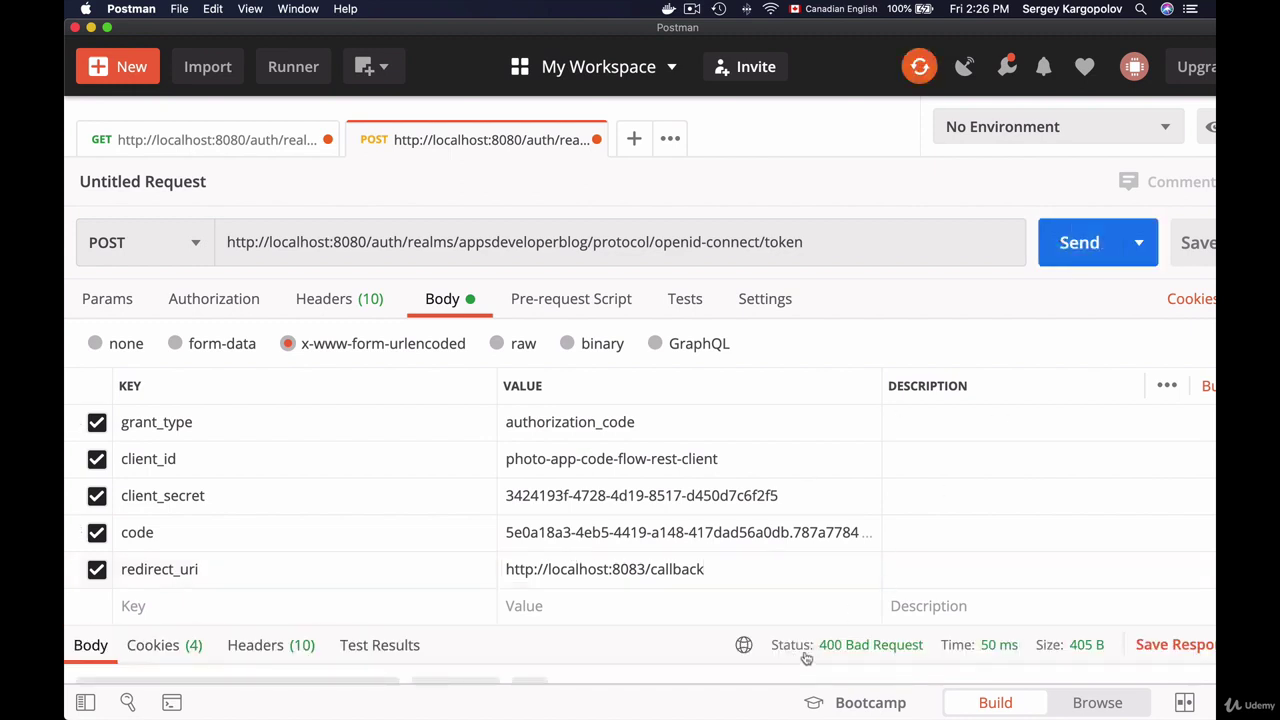
Read the 400 invalid_grant "Code not valid" error in the response
scroll(813, 477, "down", 5)
scroll(813, 477, "down", 3)
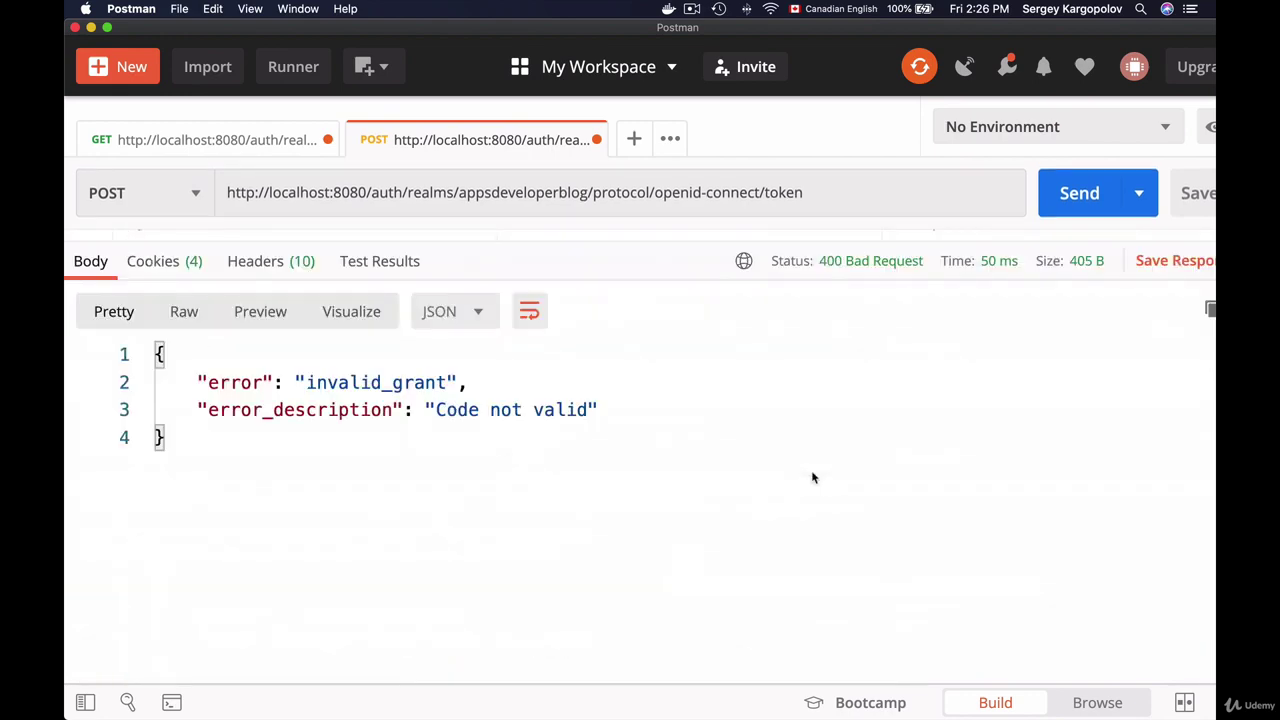
scroll(521, 425, "up", 5)
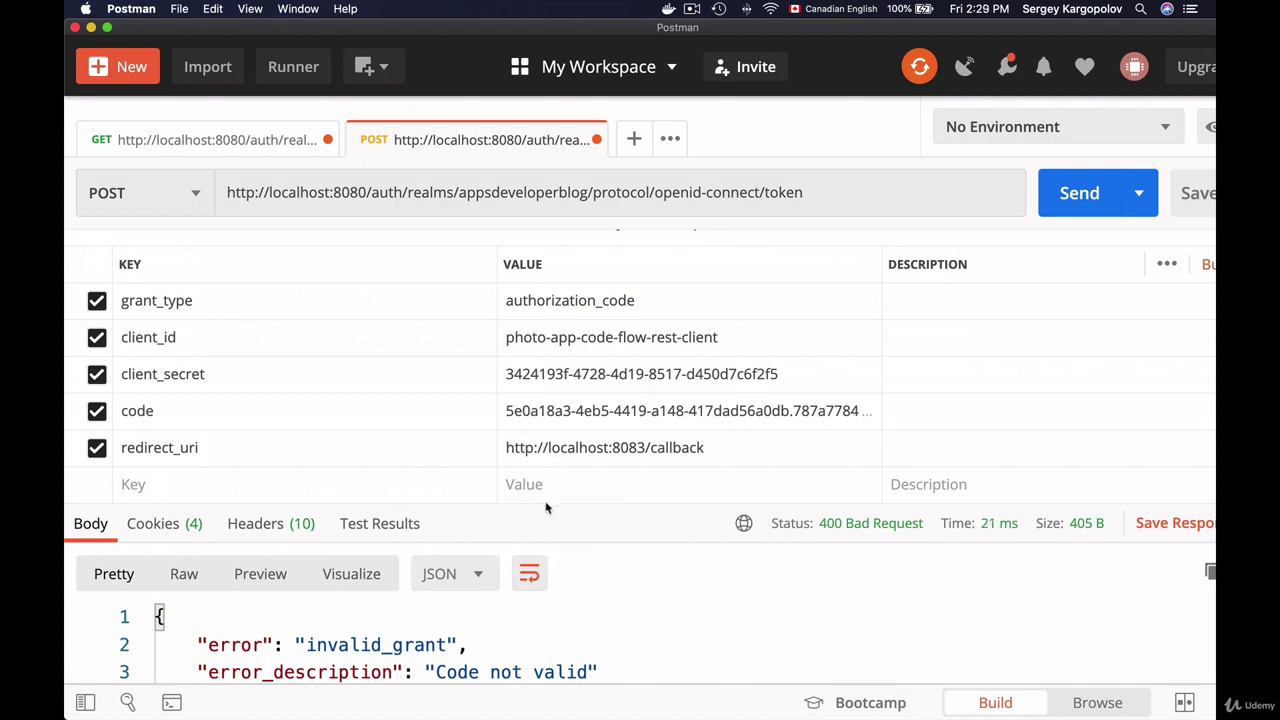
Copy the authorization GET request's full URL and switch to Chrome
left_click(198, 150)
left_click(424, 241)
key("super+a")
key("super+c")
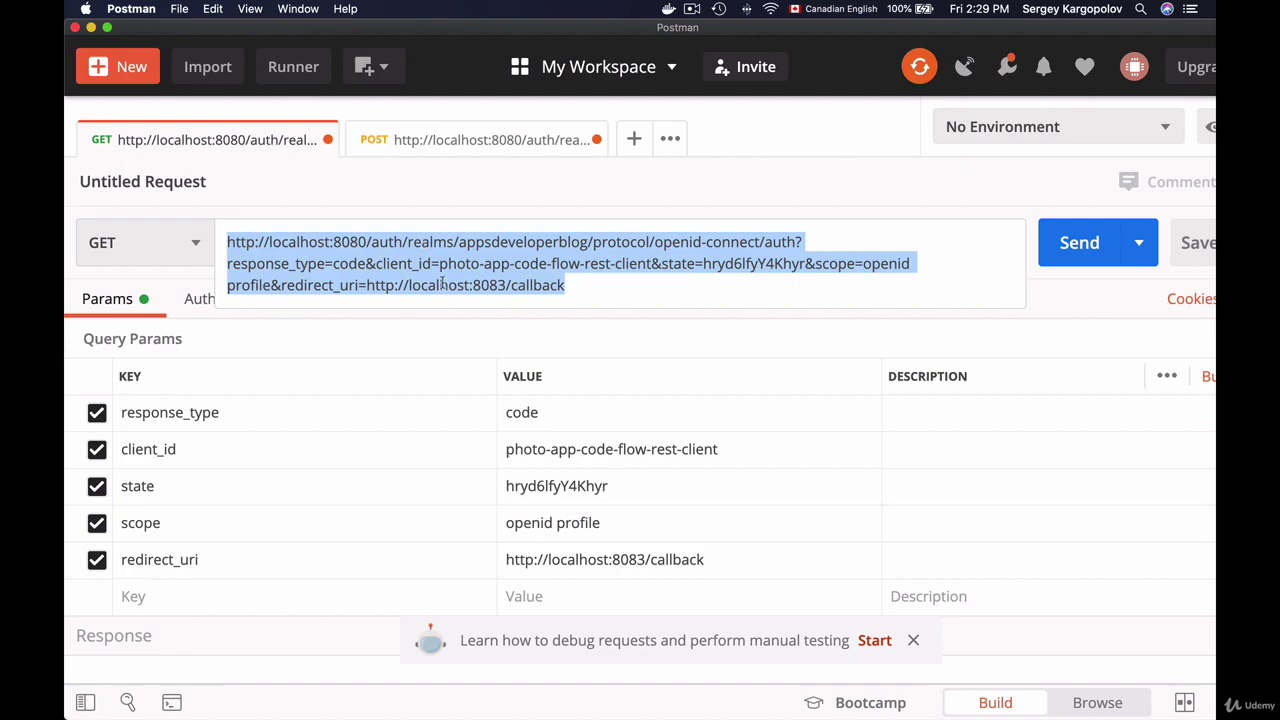
key("super+Tab")
key("super+Tab")
mouse_move(1155, 706)
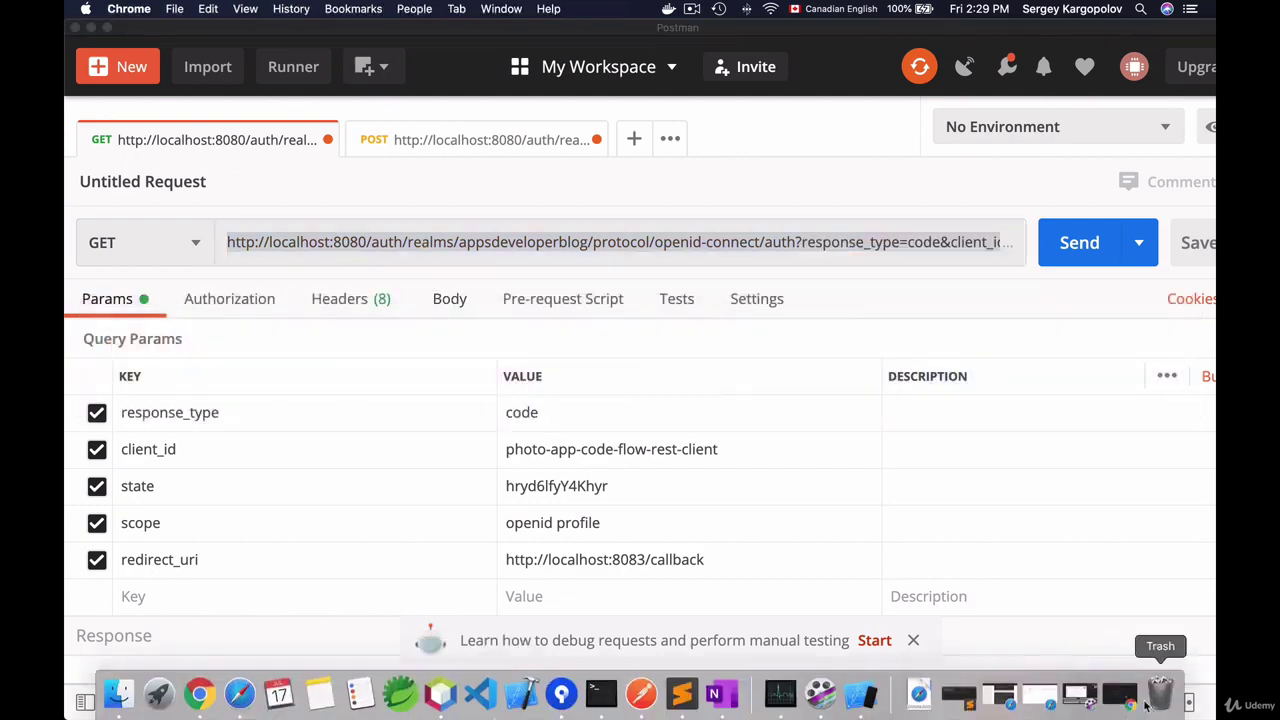
Reload the authorization URL in Chrome and copy the fresh code after code= in the callback address
triple_click(588, 72)
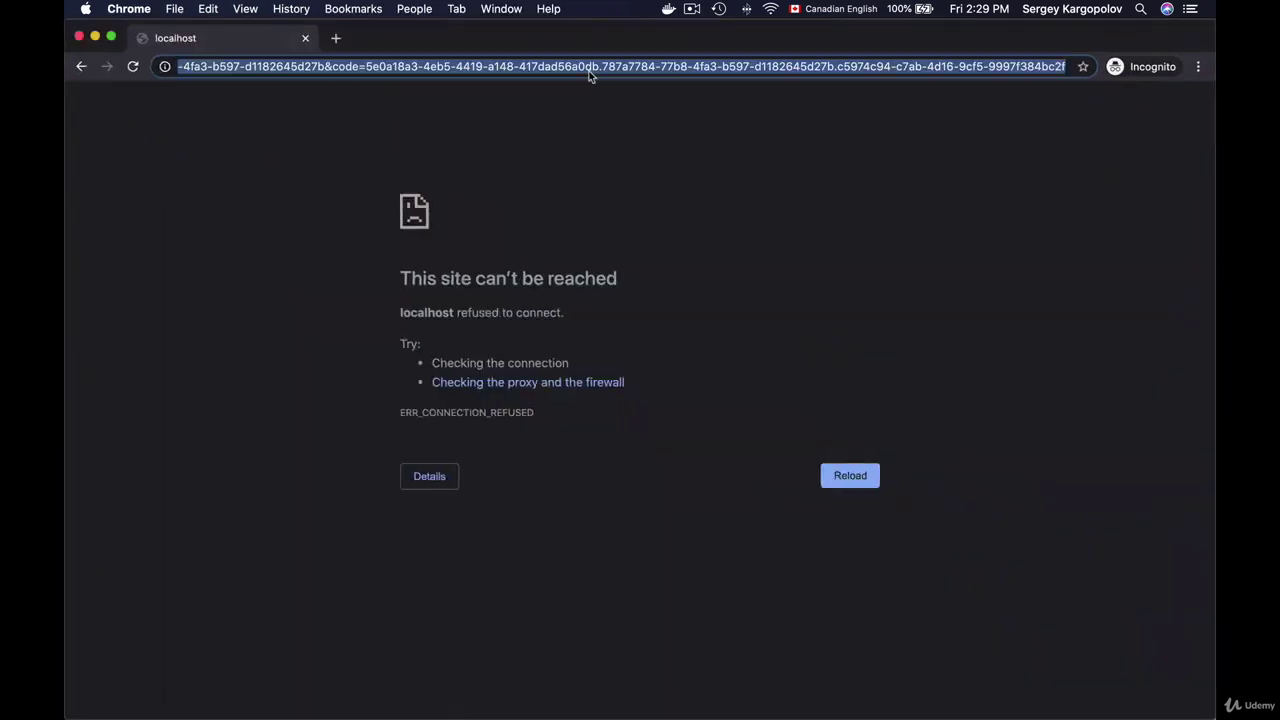
key("super+v")
key("Return")
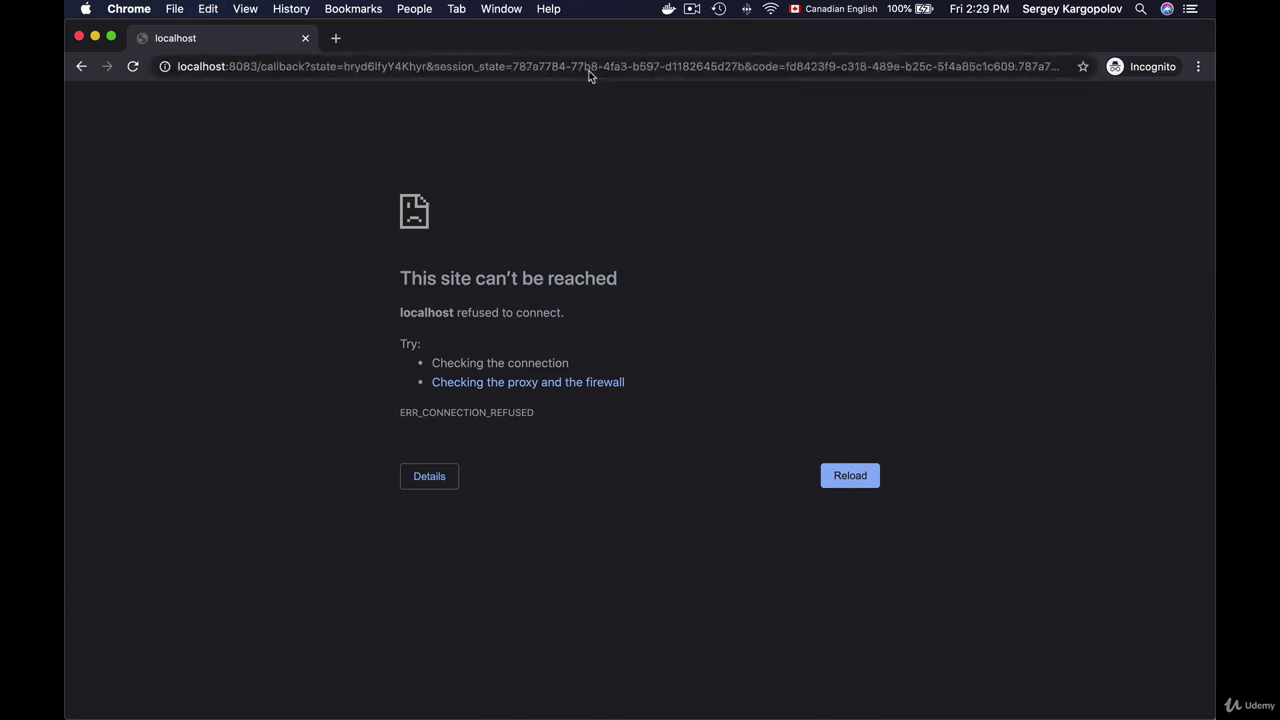
left_click_drag(305, 67, 217, 72)
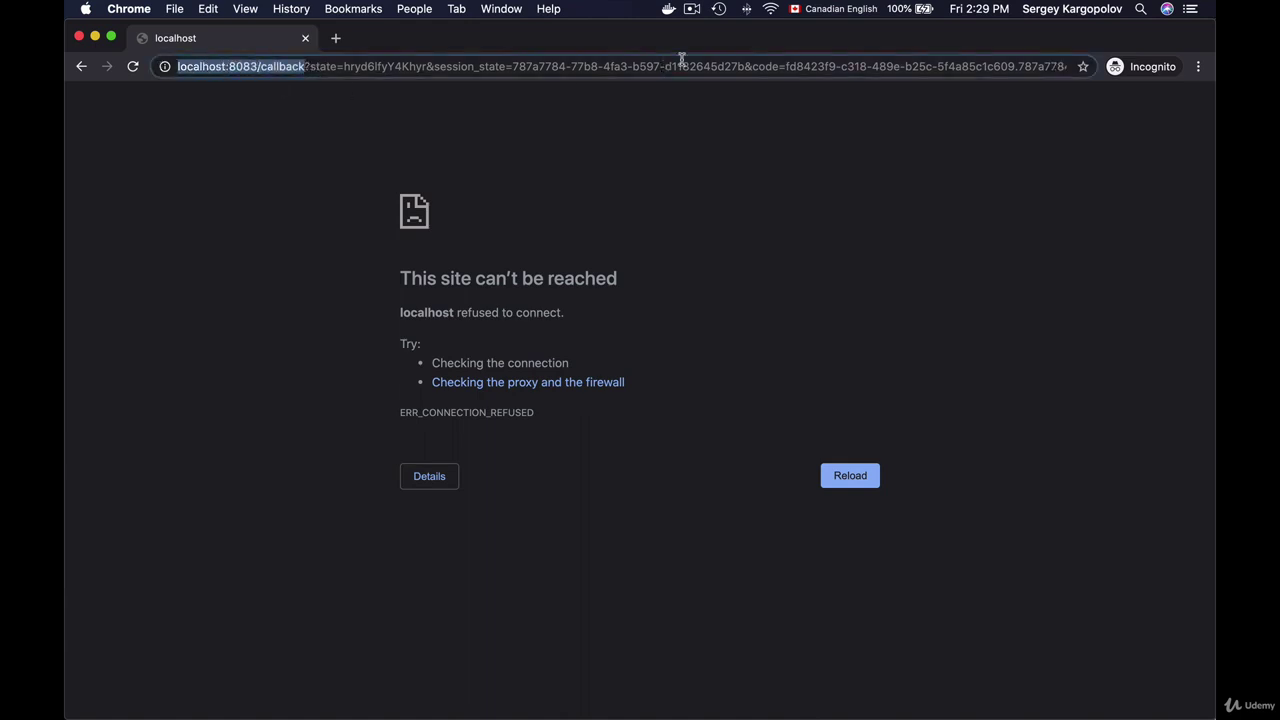
left_click(787, 66)
left_click_drag(784, 66, 1212, 49)
key("super+Tab")
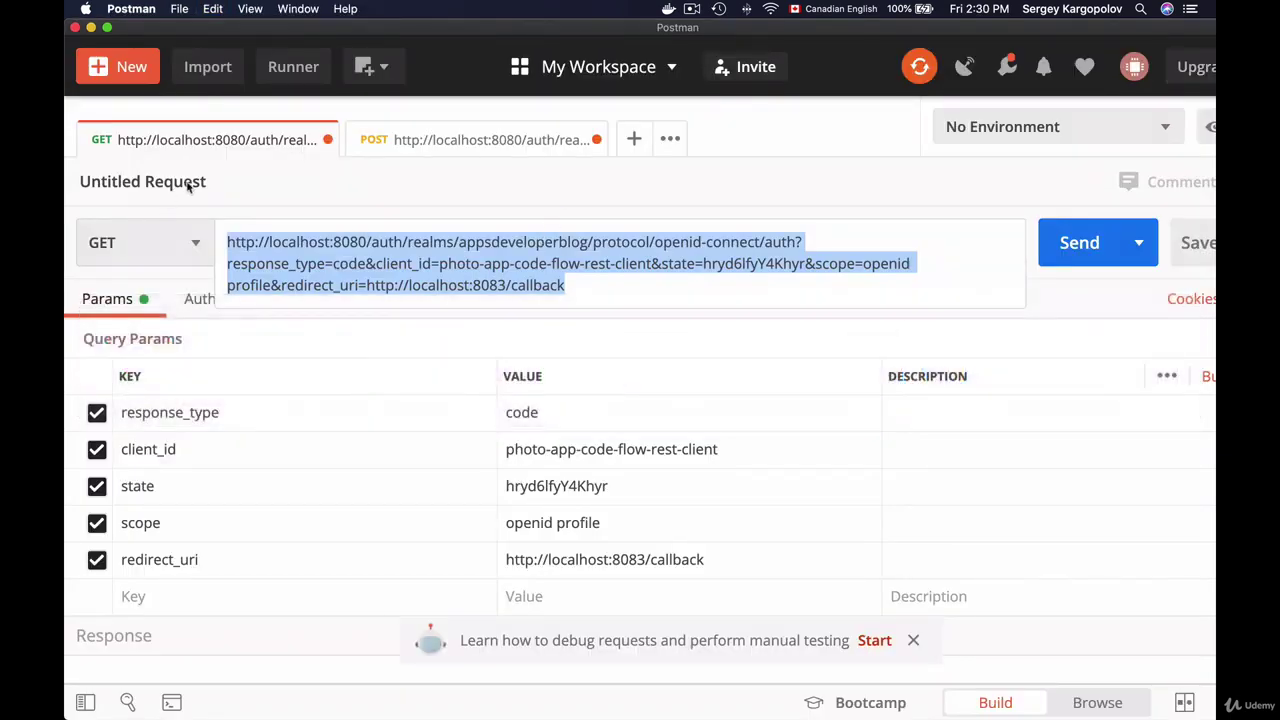
Replace the token request's code value with the fresh authorization code and resend it
left_click(396, 142)
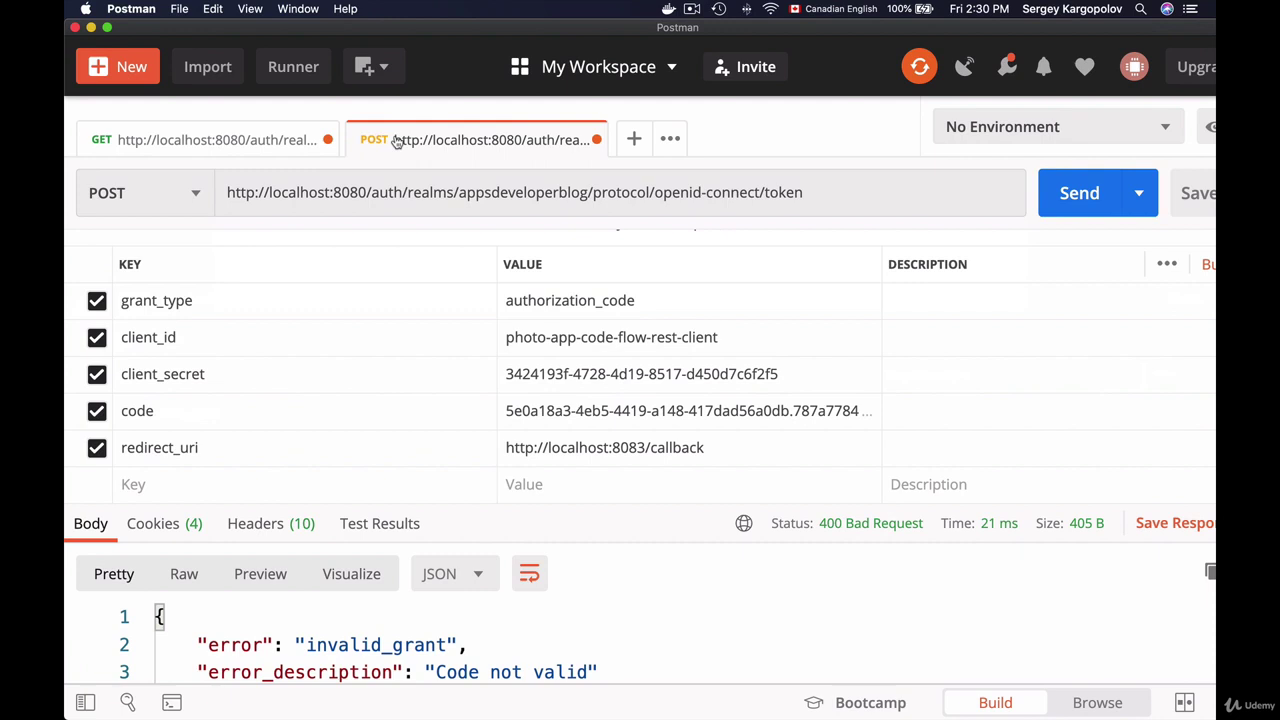
left_click(612, 405)
key("super+a")
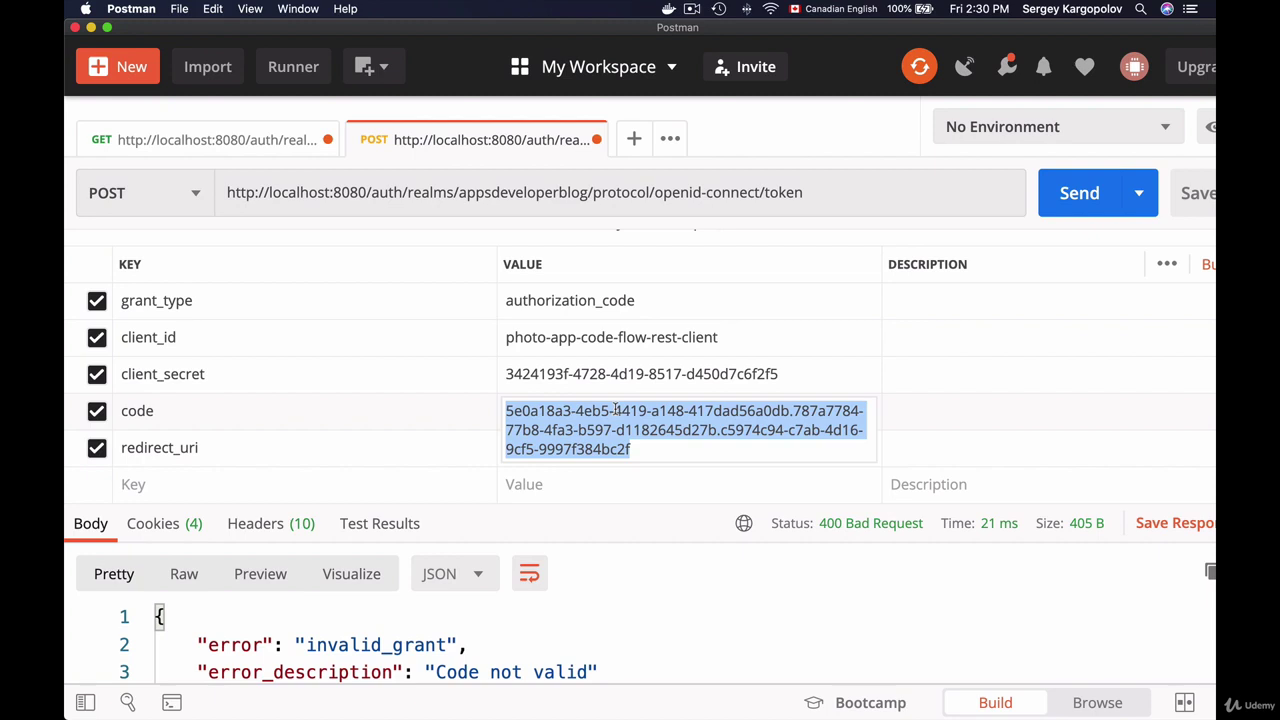
key("super+v")
left_click(628, 596)
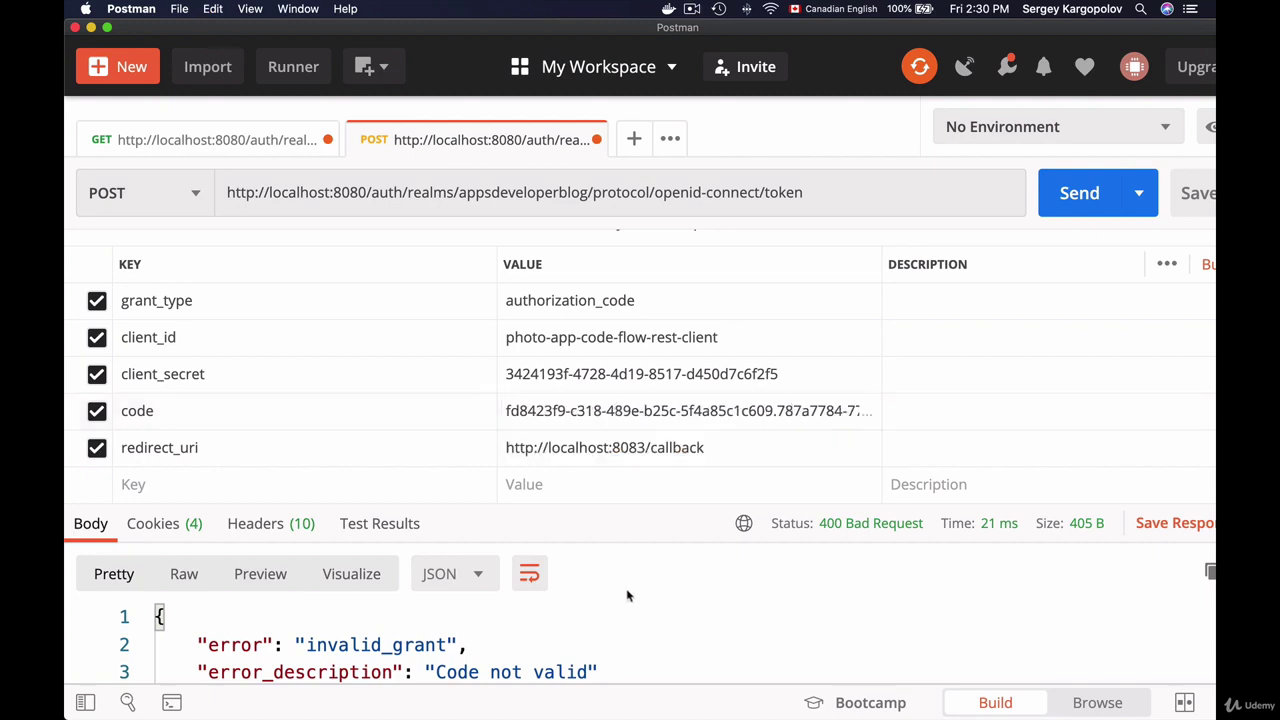
left_click(1060, 200)
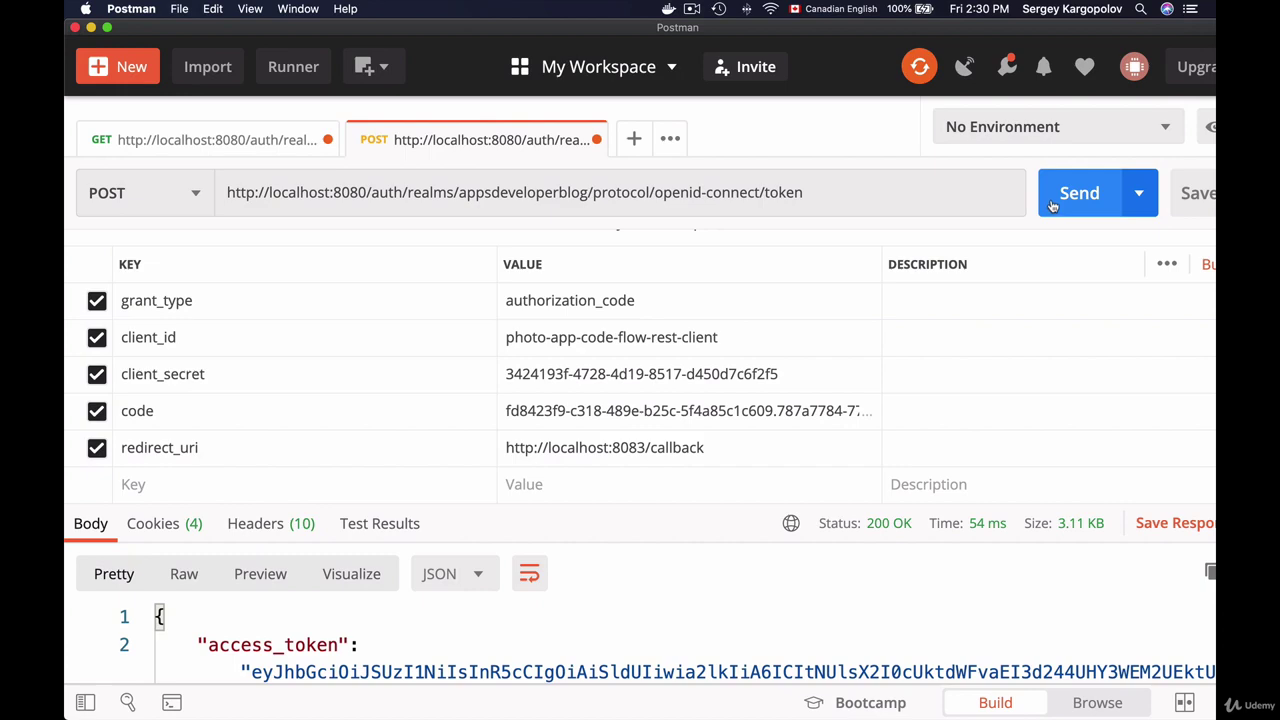
Review the 200 OK response: access, refresh and ID tokens, expires_in 300, scope openid profile
scroll(791, 394, "down", 5)
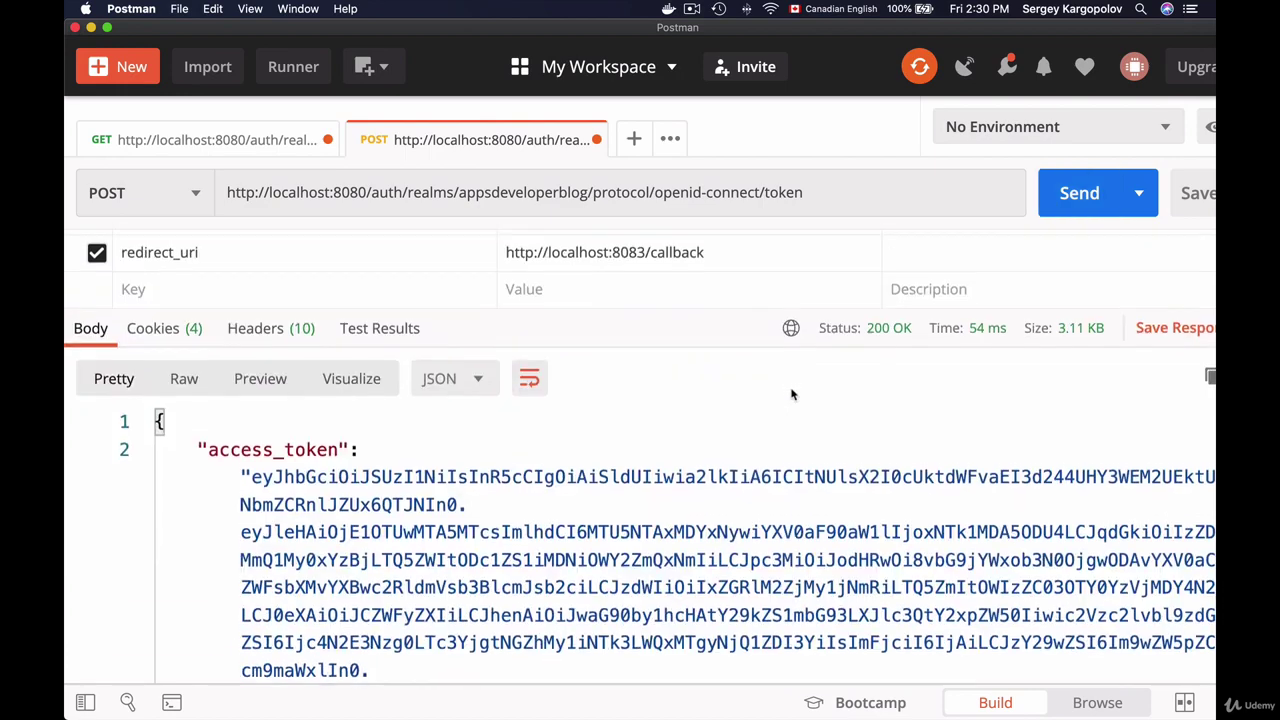
scroll(791, 394, "down", 5)
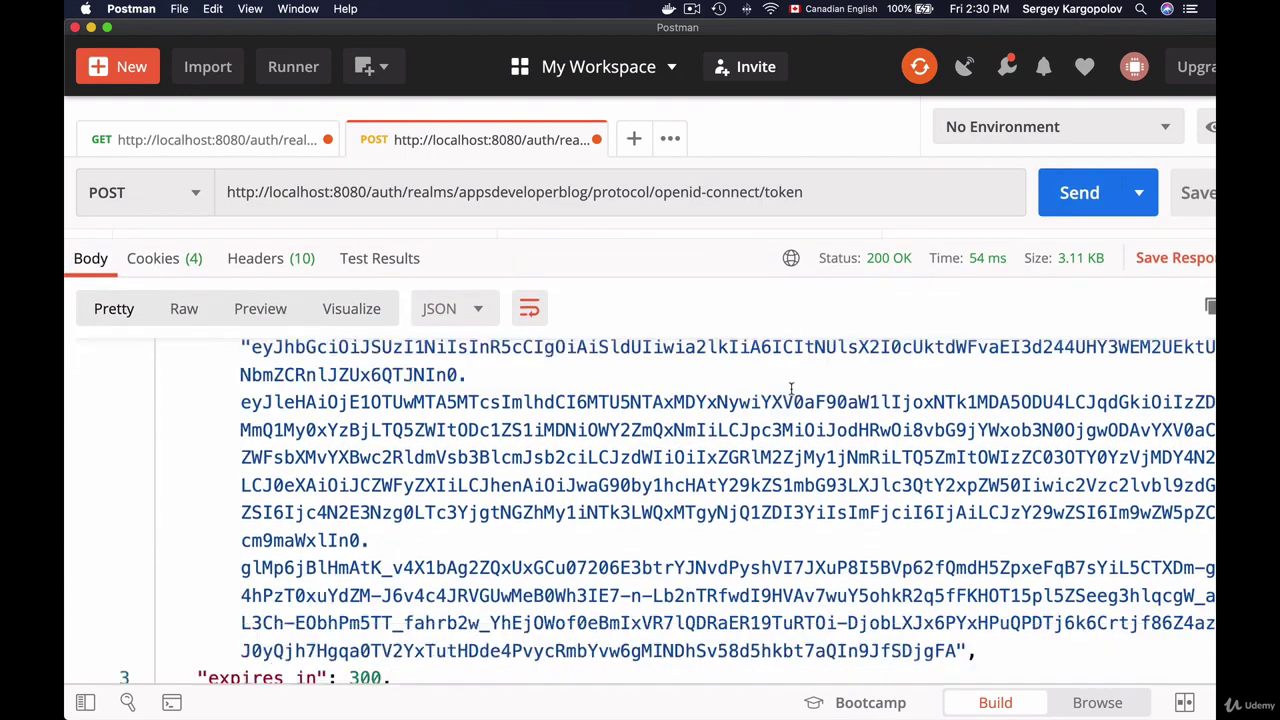
scroll(790, 388, "up", 2)
scroll(790, 388, "up", 2)
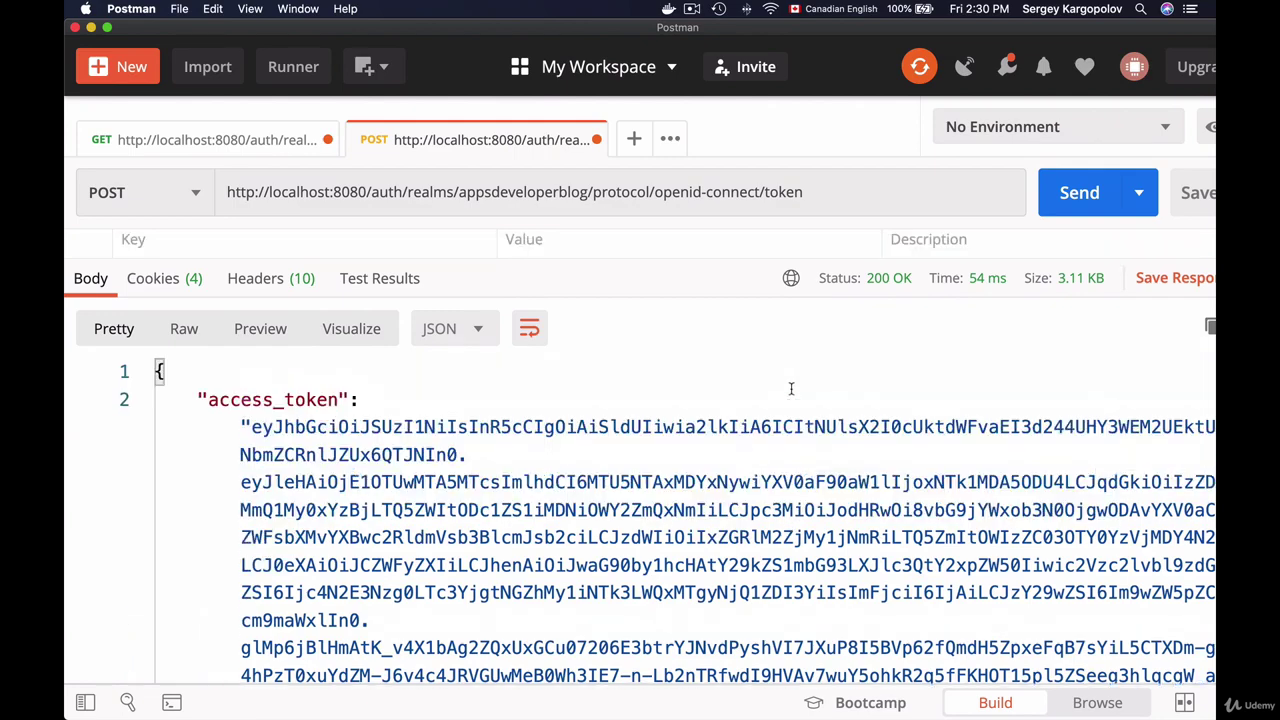
scroll(618, 446, "down", 5)
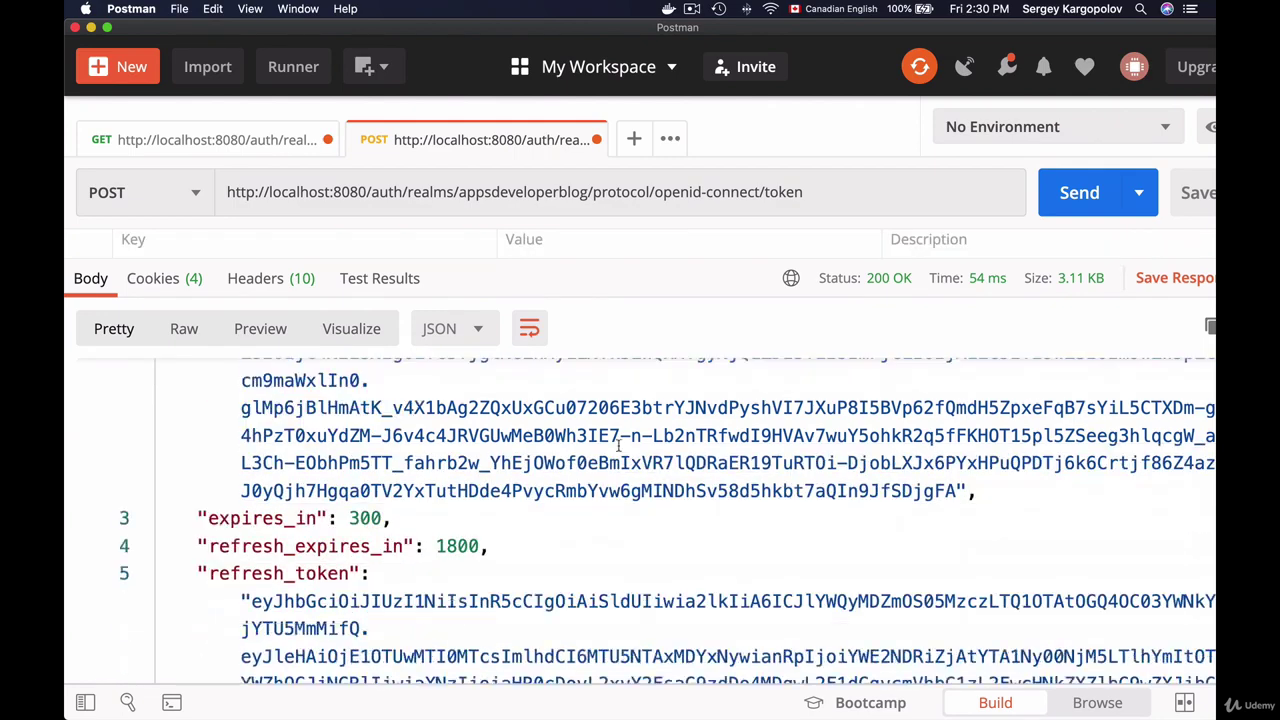
scroll(618, 446, "down", 2)
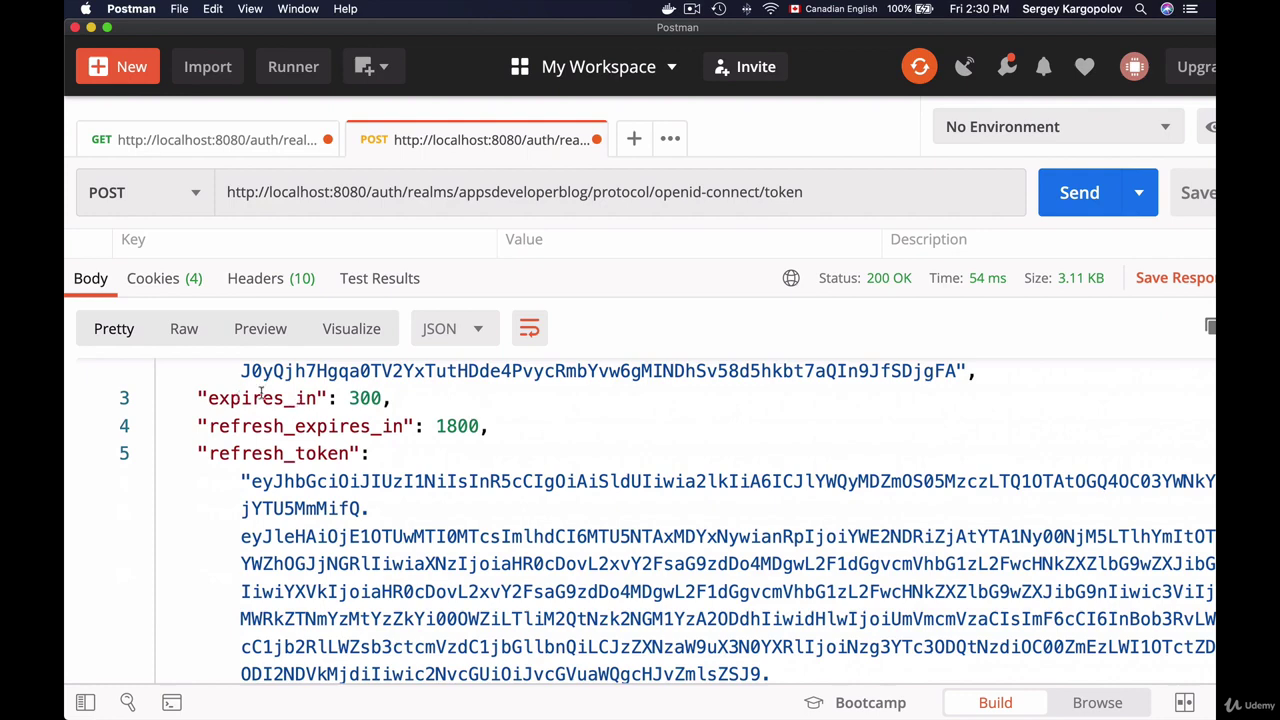
left_click_drag(240, 398, 304, 402)
left_click_drag(208, 453, 352, 453)
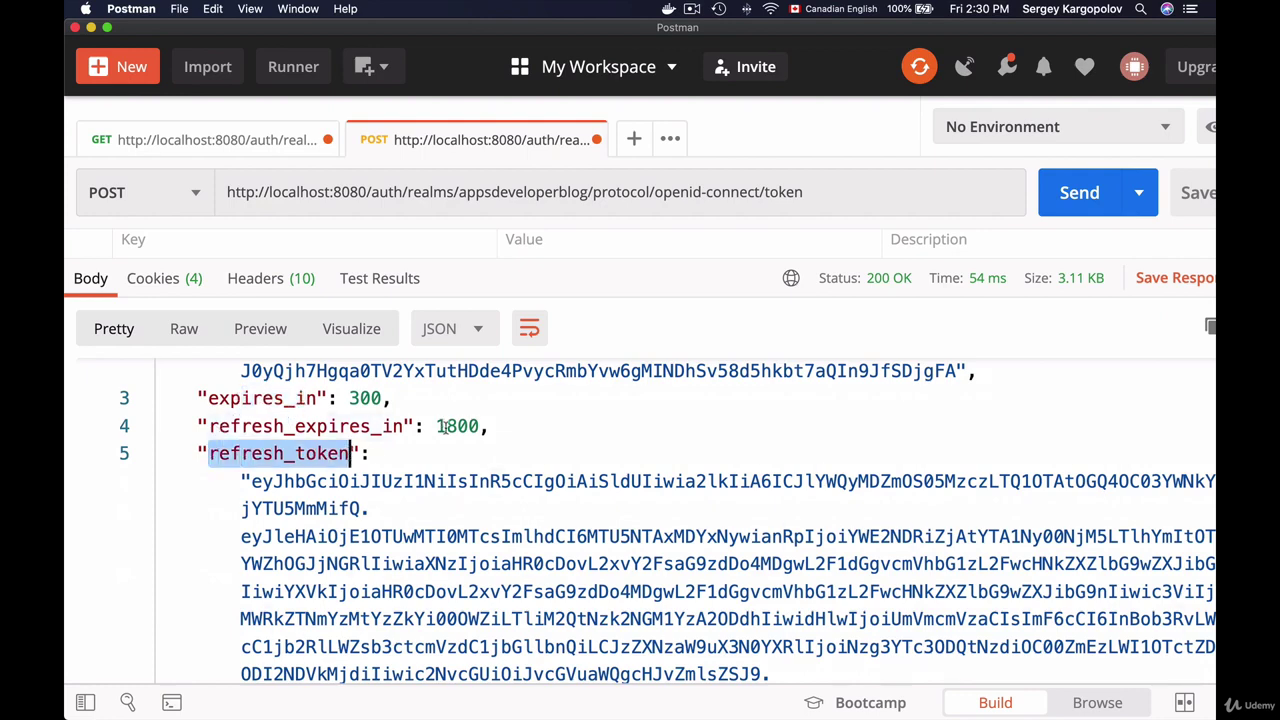
scroll(415, 437, "down", 4)
scroll(415, 437, "down", 2)
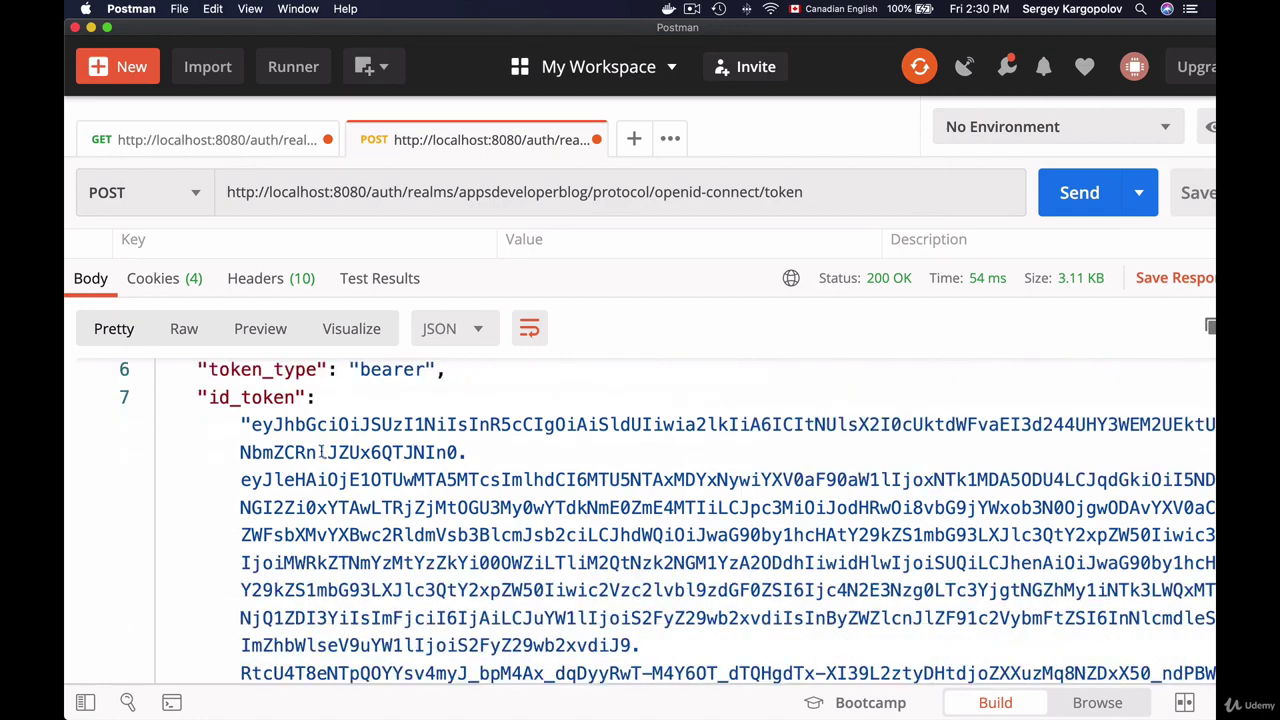
left_click_drag(249, 426, 405, 535)
scroll(410, 535, "down", 1)
scroll(410, 535, "down", 3)
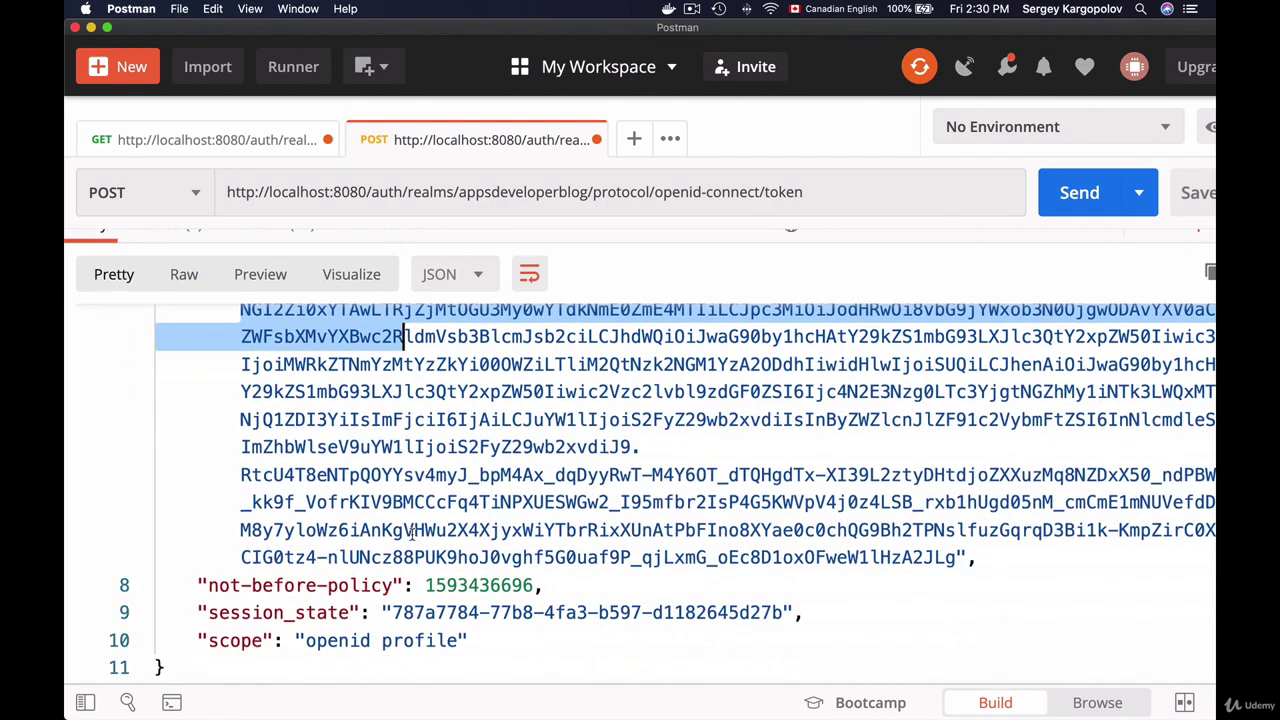
scroll(412, 533, "up", 10)
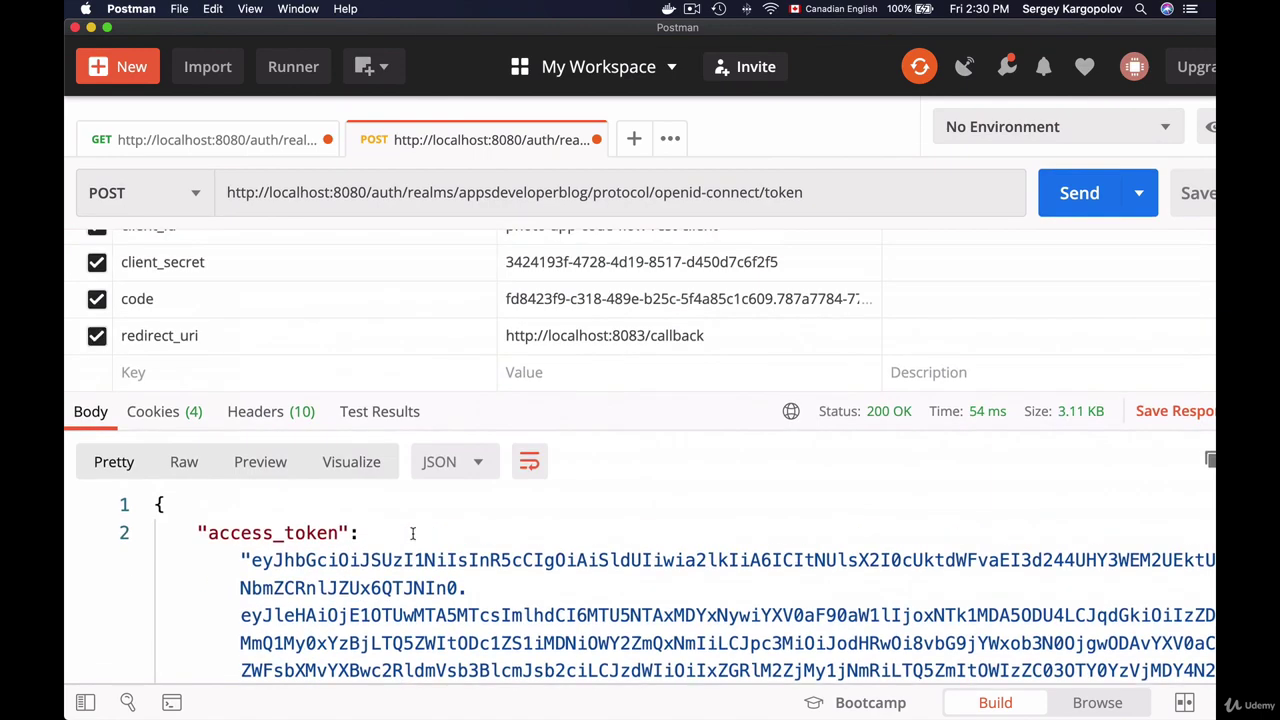
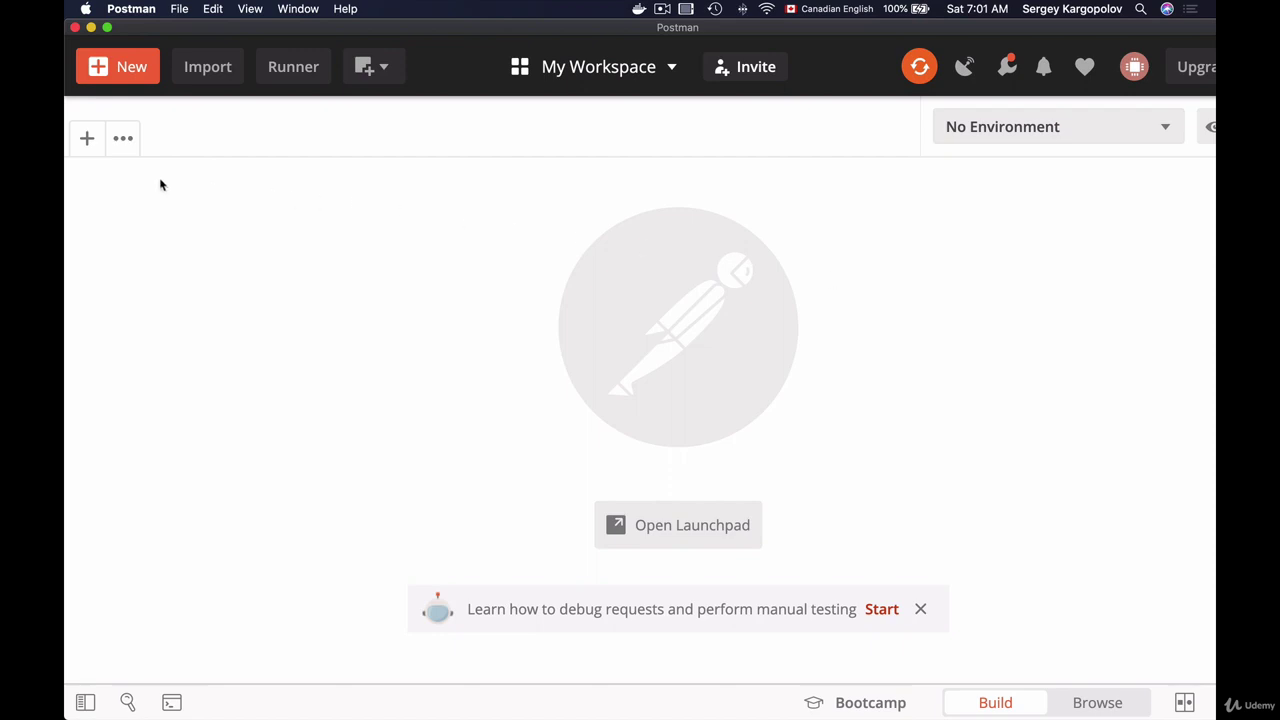
left_click(90, 146)
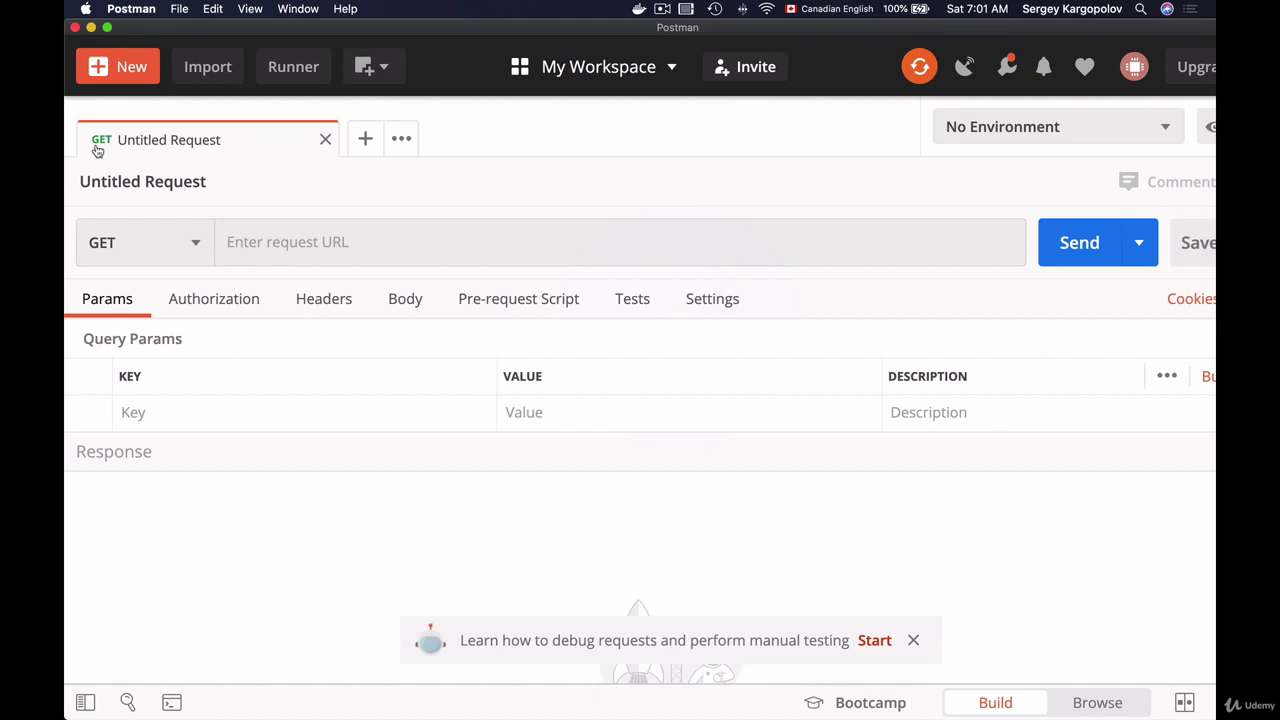
left_click(150, 243)
left_click(112, 292)
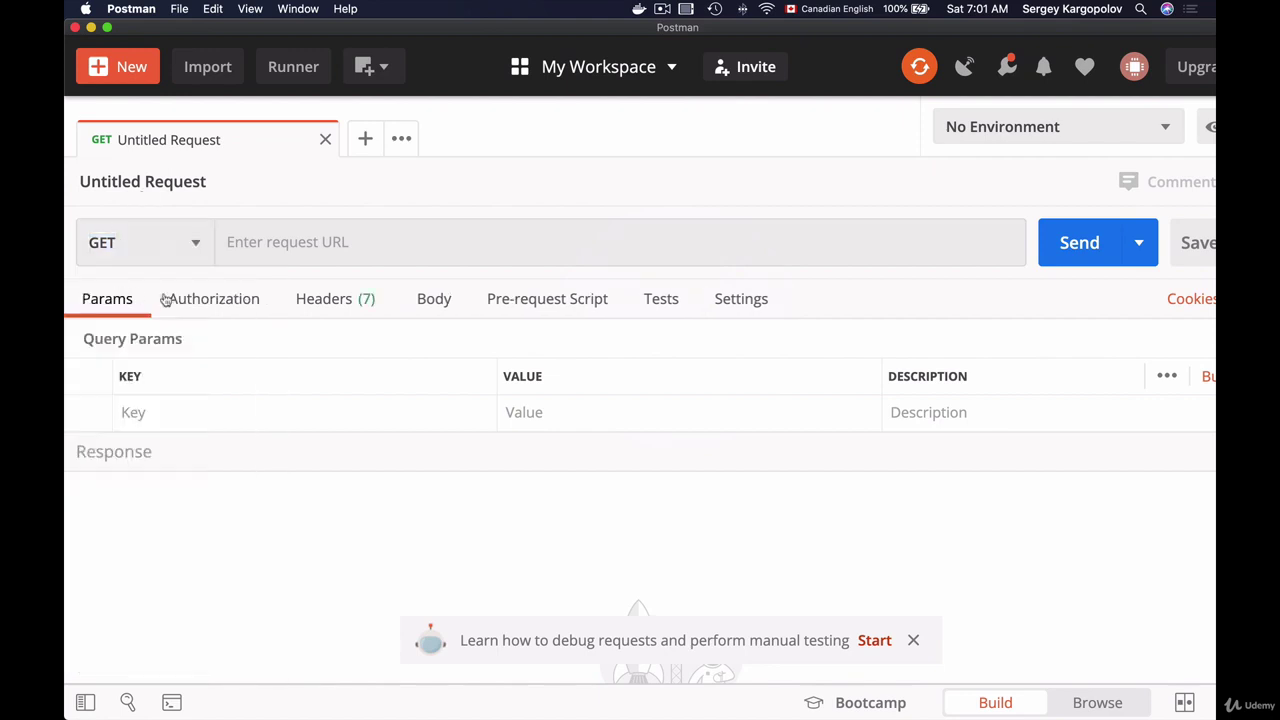
left_click(320, 242)
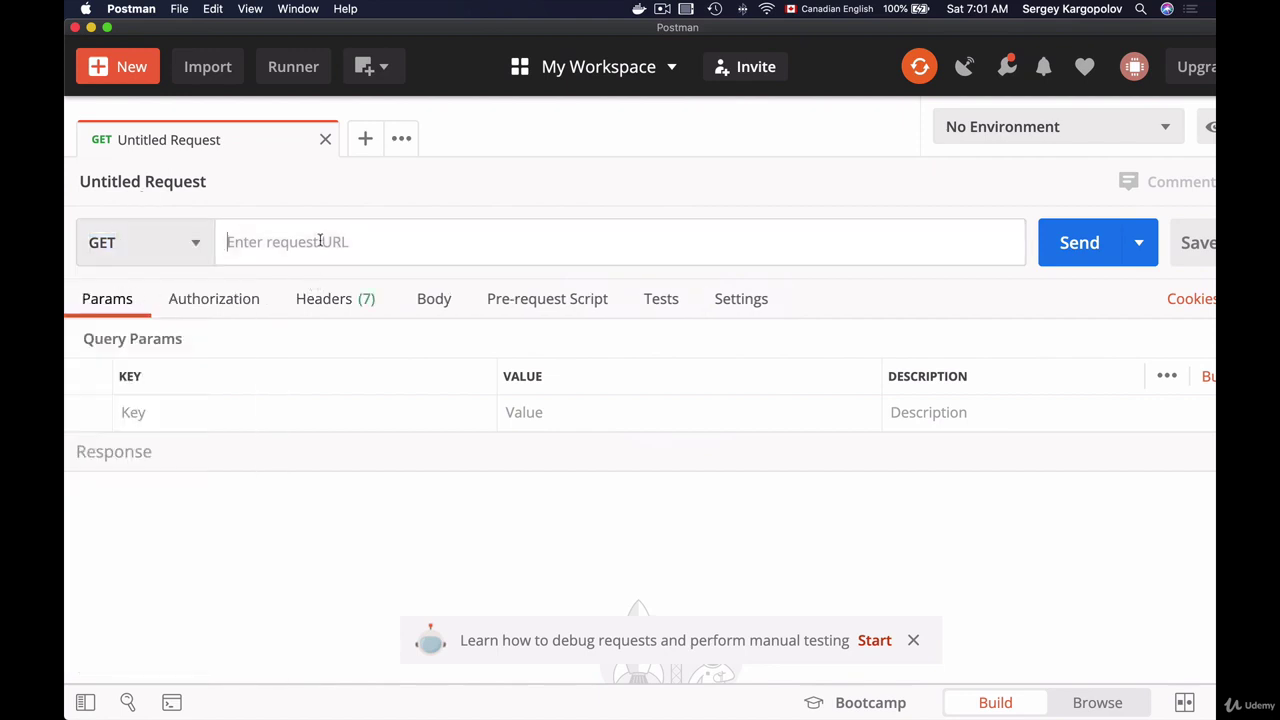
type("http://localhost:8080/auth/realms/appsdeveloperblog/protocol/openid-connect/auth")
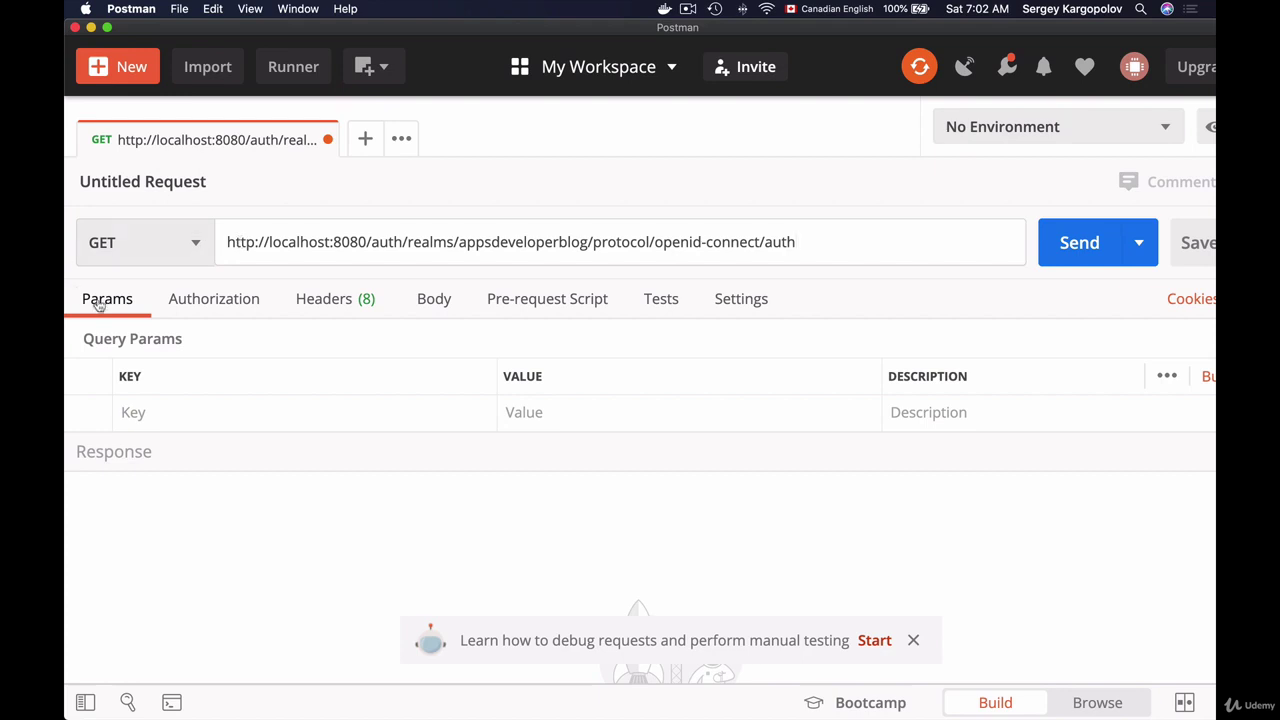
left_click(180, 415)
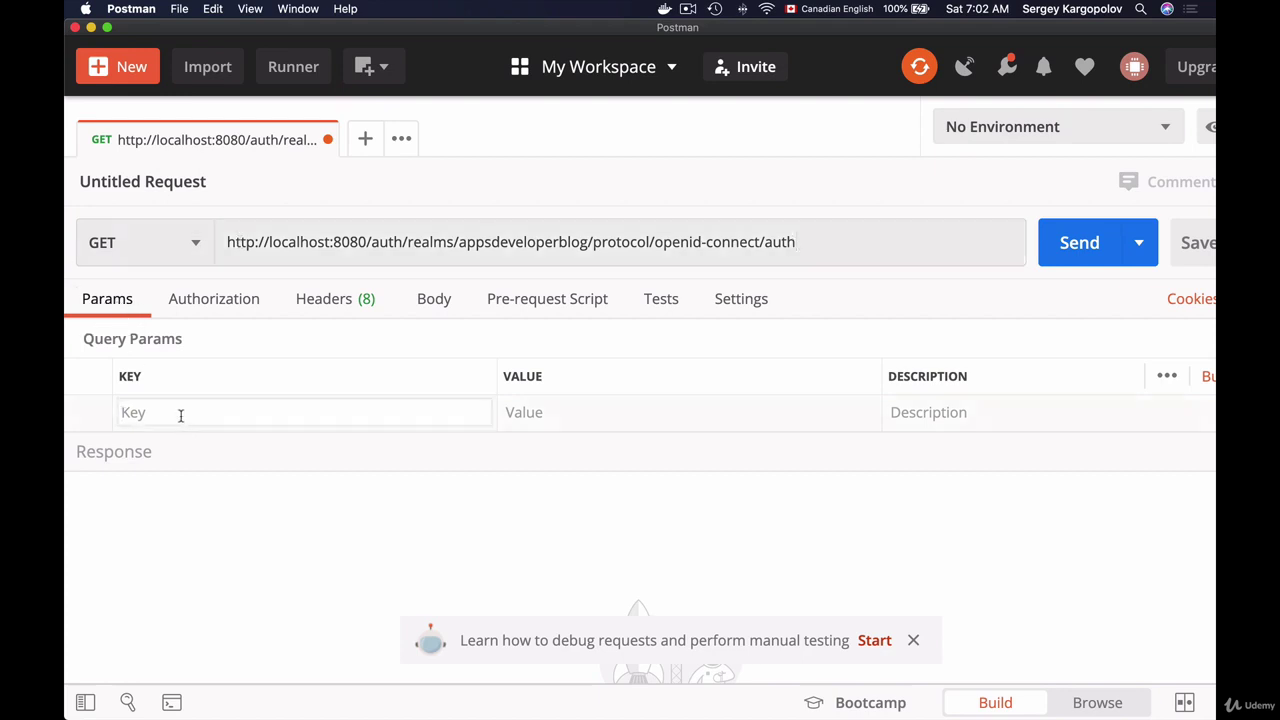
Add query parameters client_id=photo-app-pkce and response_type=code
type("client_id")
left_click(532, 415)
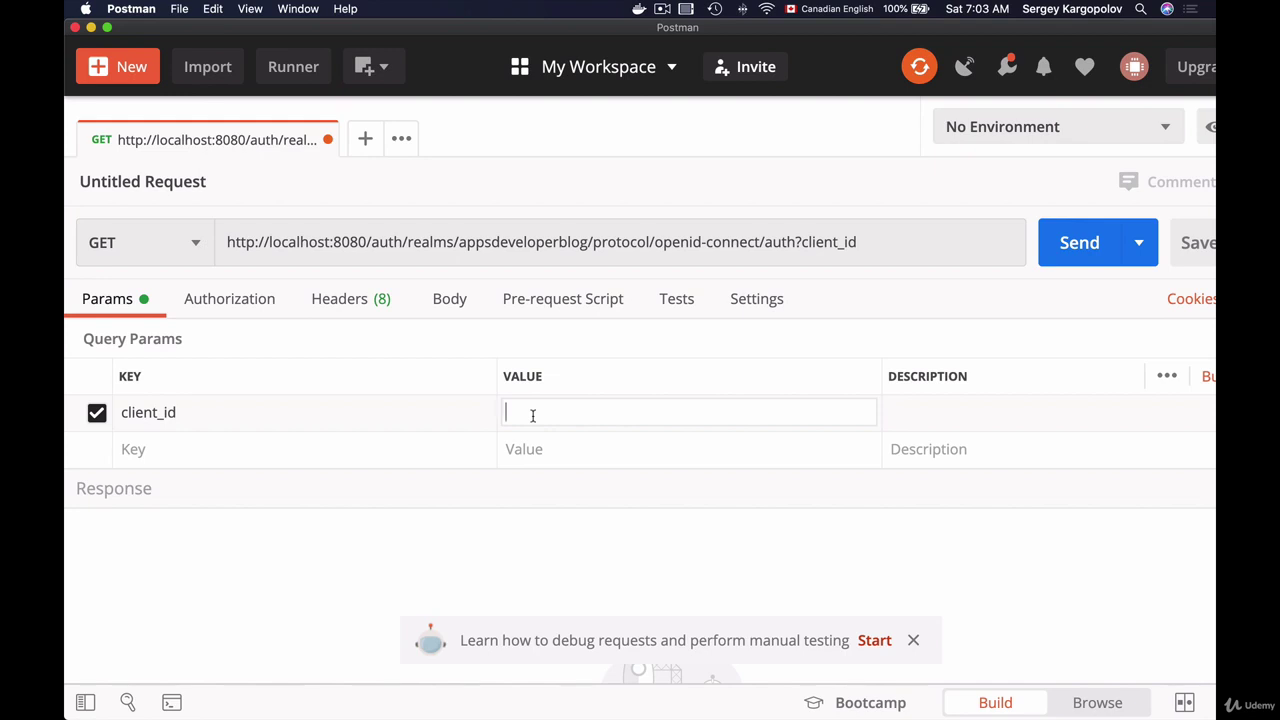
type("photo-app-pkce")
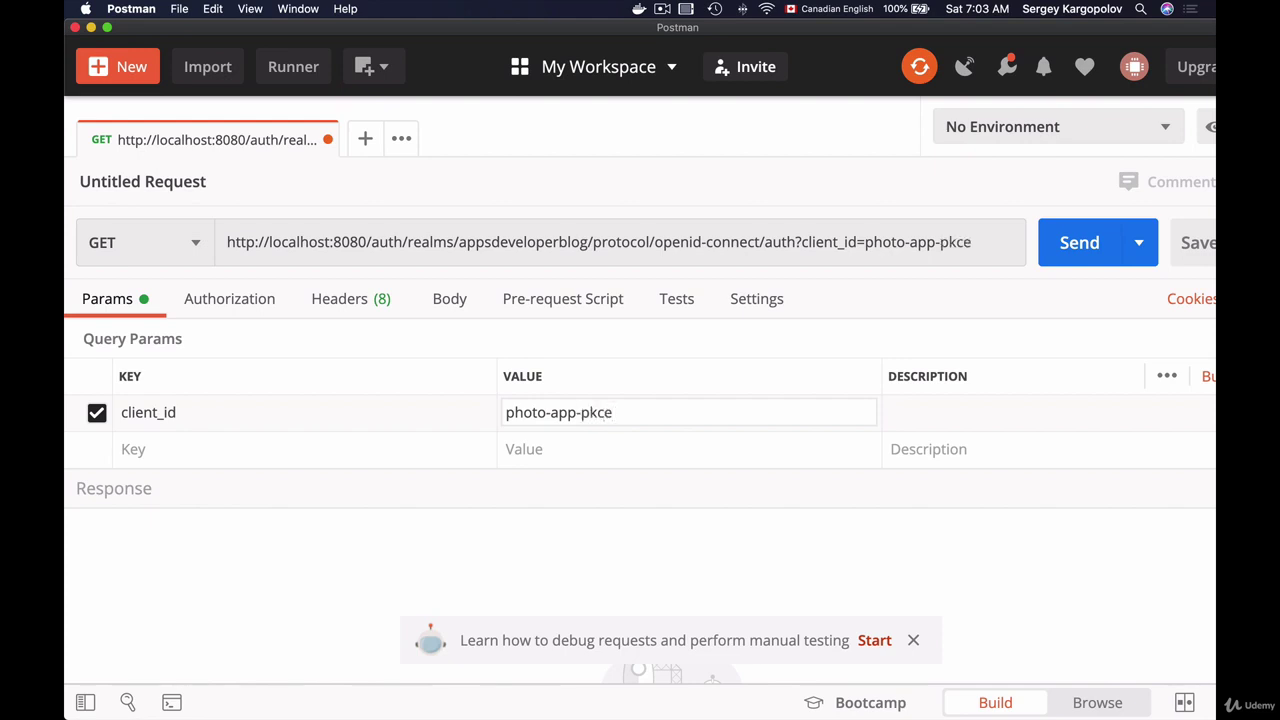
left_click(373, 452)
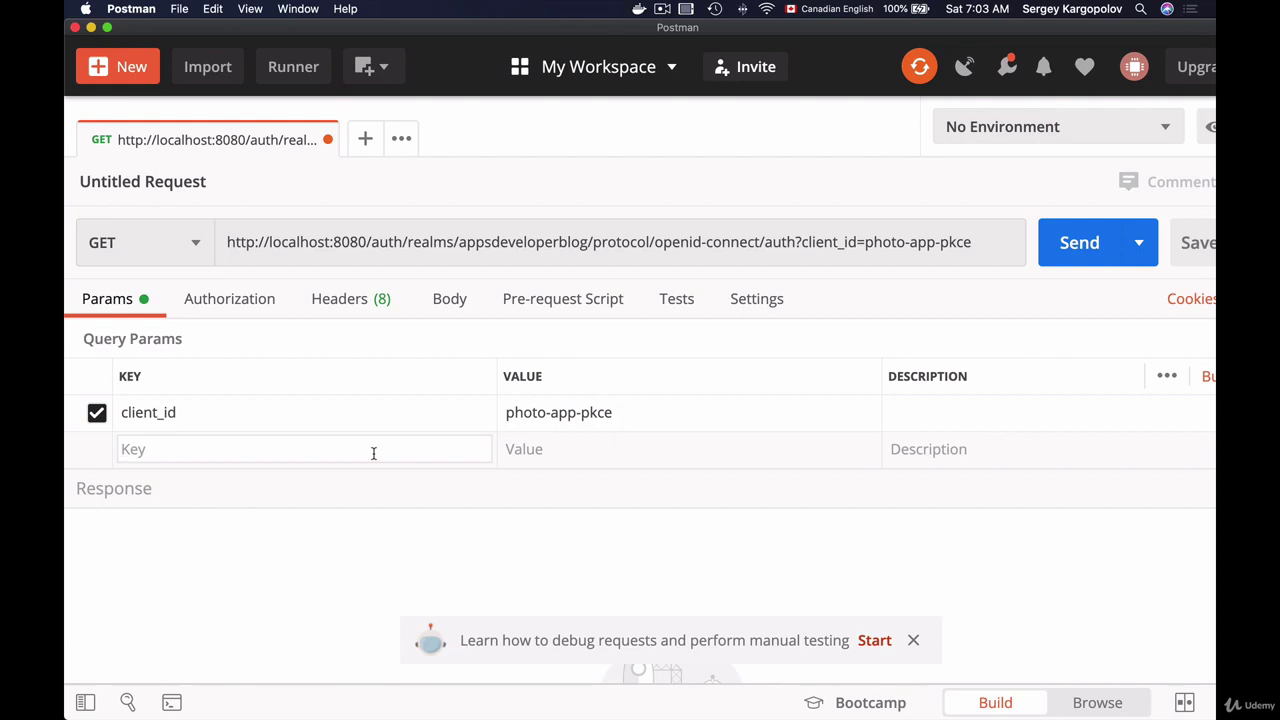
type("response")
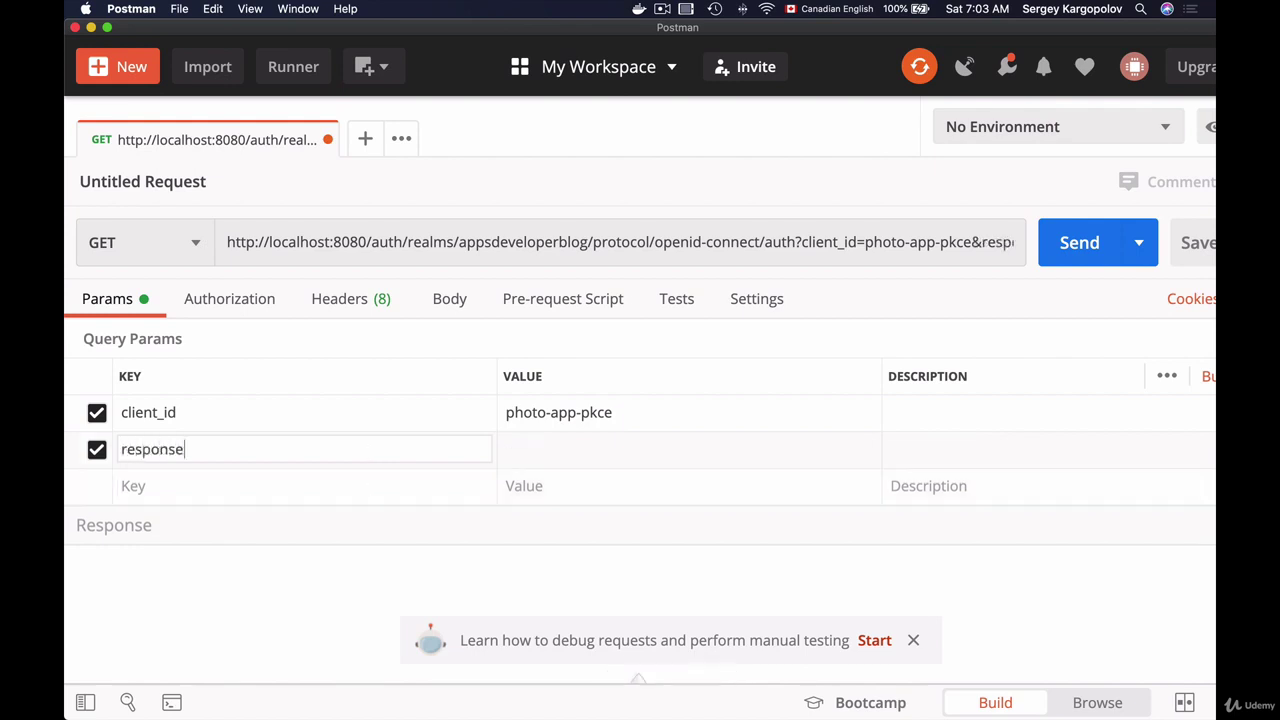
type("_type")
left_click(623, 444)
type("code")
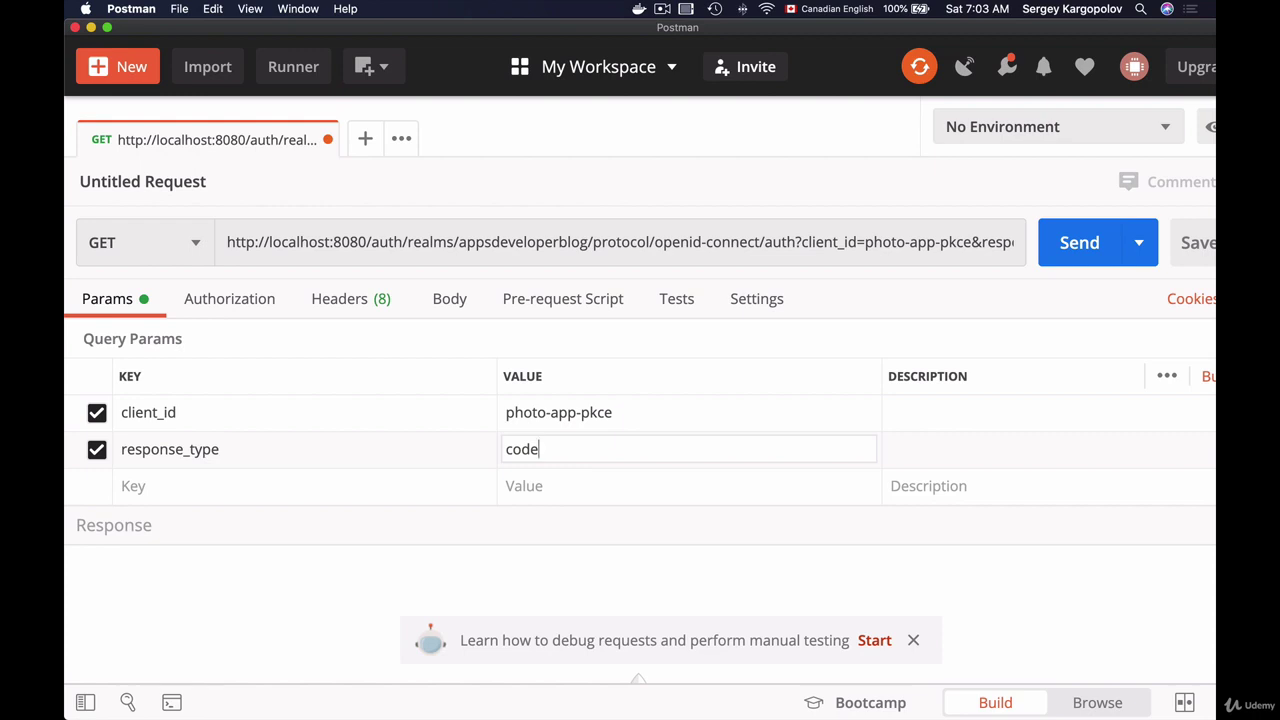
left_click(240, 486)
type("scope")
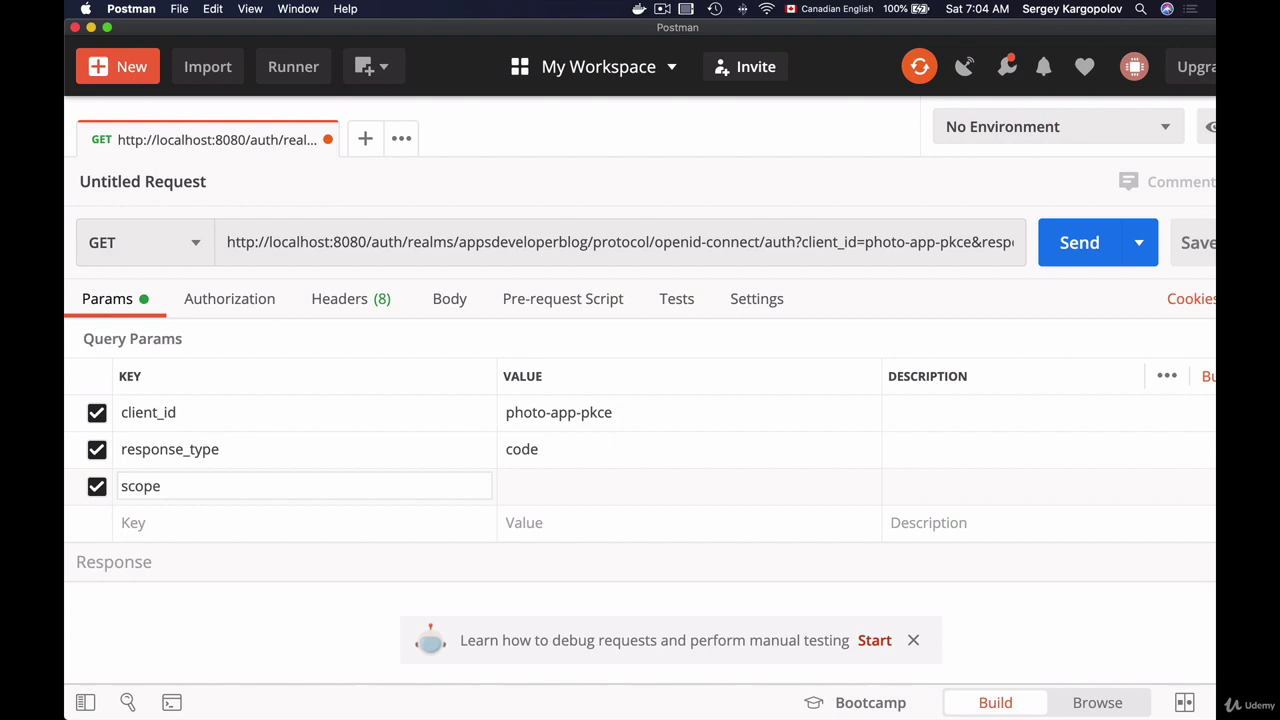
left_click(569, 486)
type("openid")
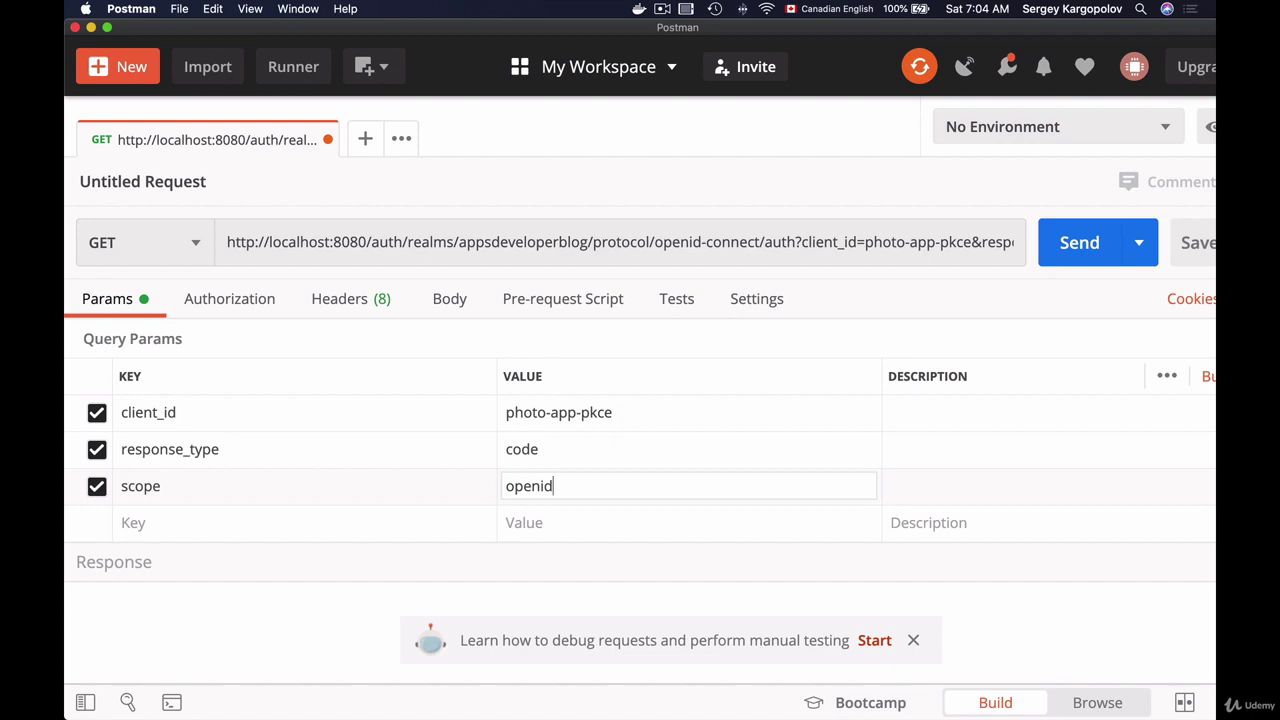
type(" profile")
key("BackSpace")
key("BackSpace")
key("BackSpace")
key("BackSpace")
key("BackSpace")
key("BackSpace")
key("BackSpace")
key("BackSpace")
left_click(133, 522)
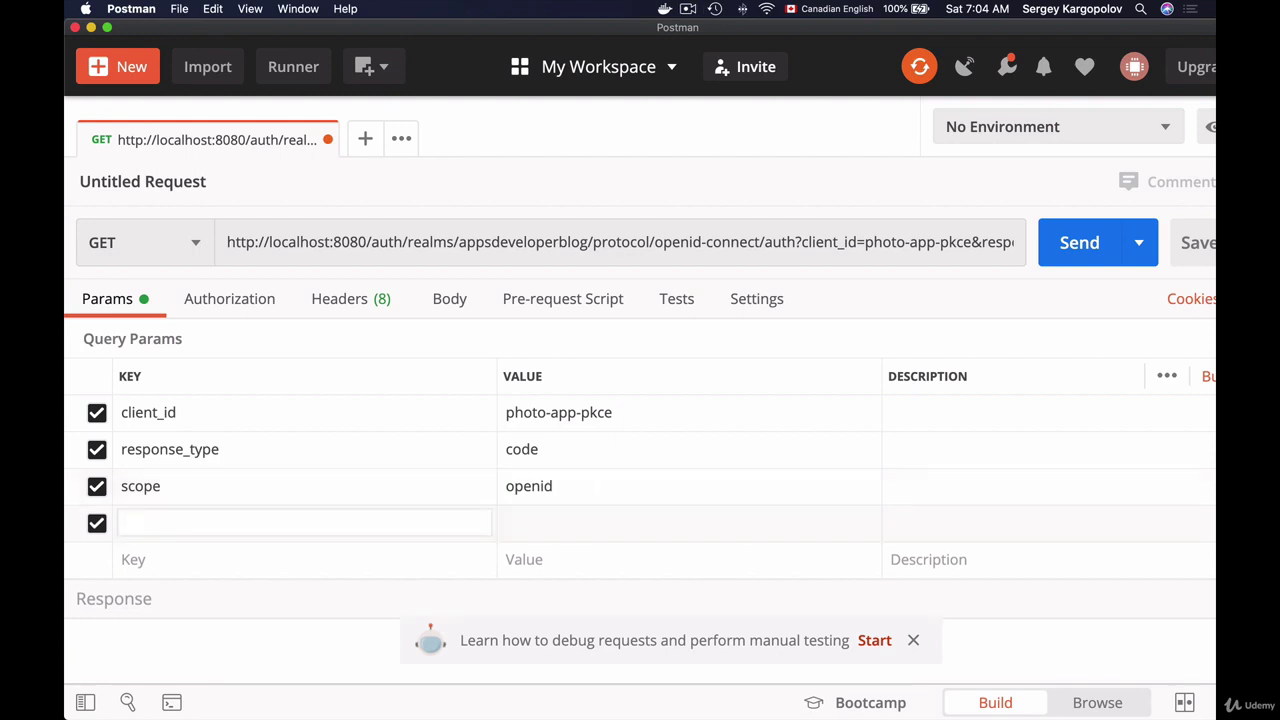
type("redirect_uri")
left_click(536, 525)
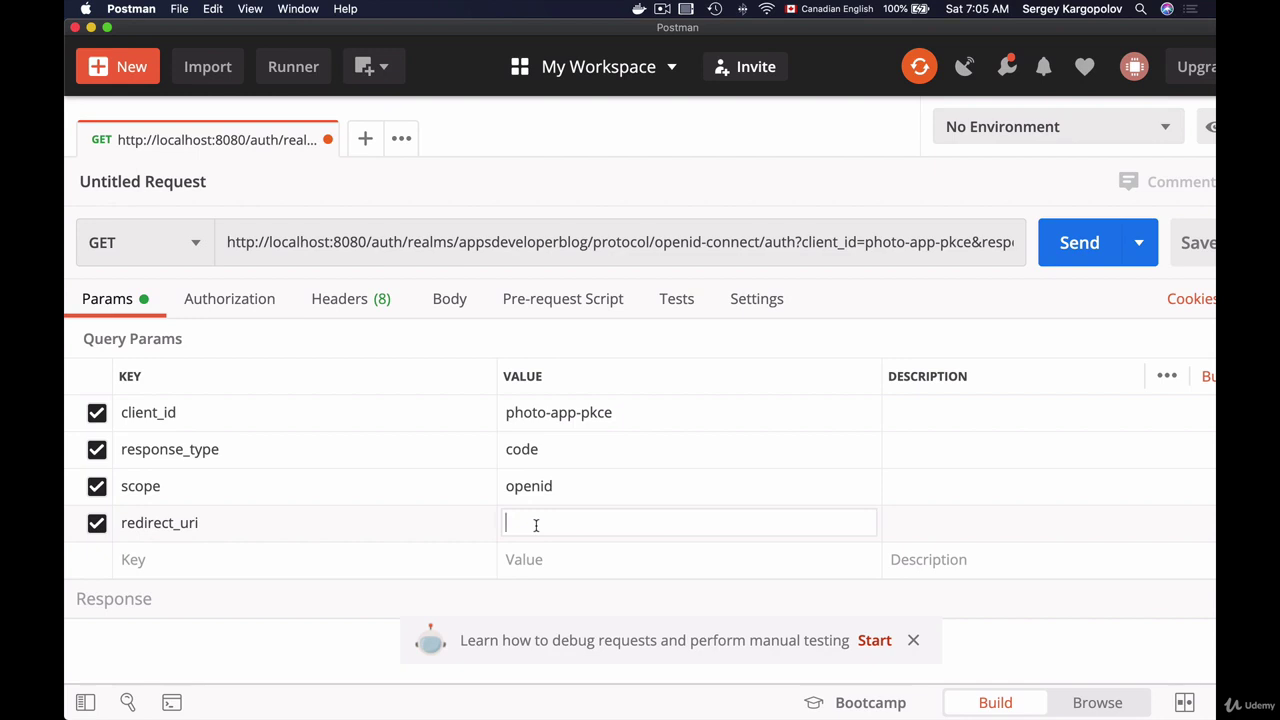
type("http://")
type("localhost:8083/callback")
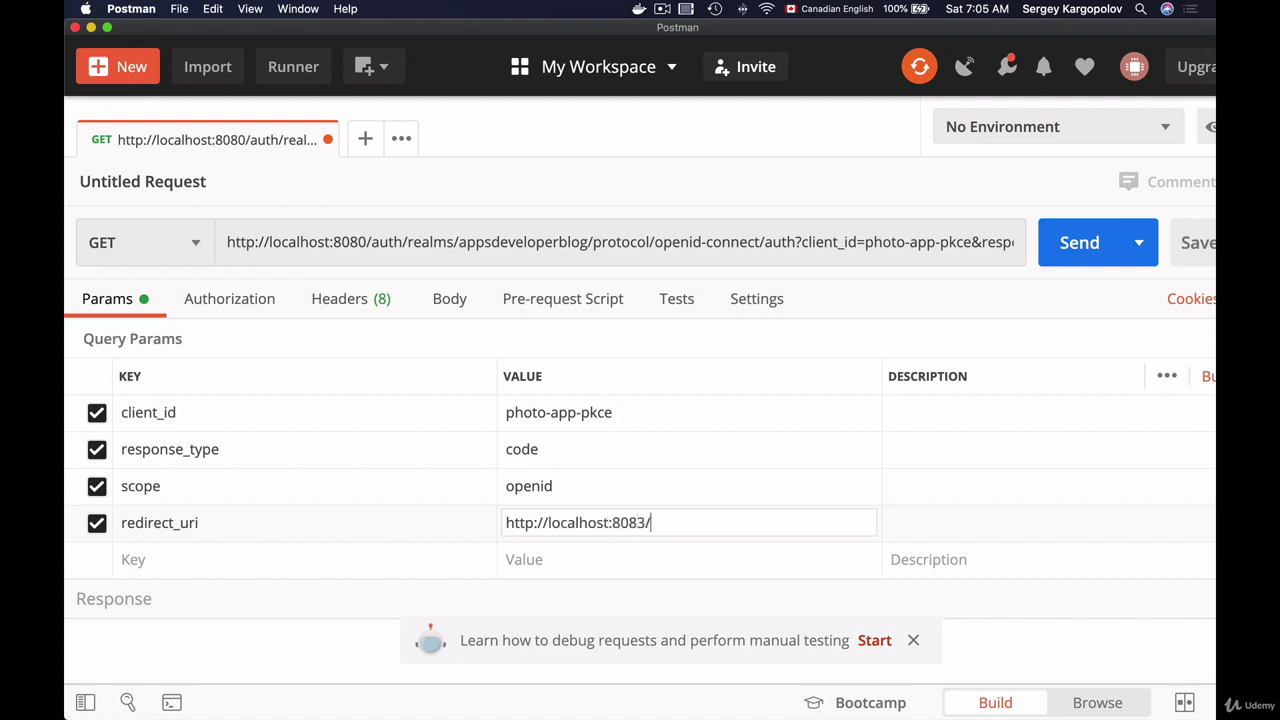
left_click(234, 556)
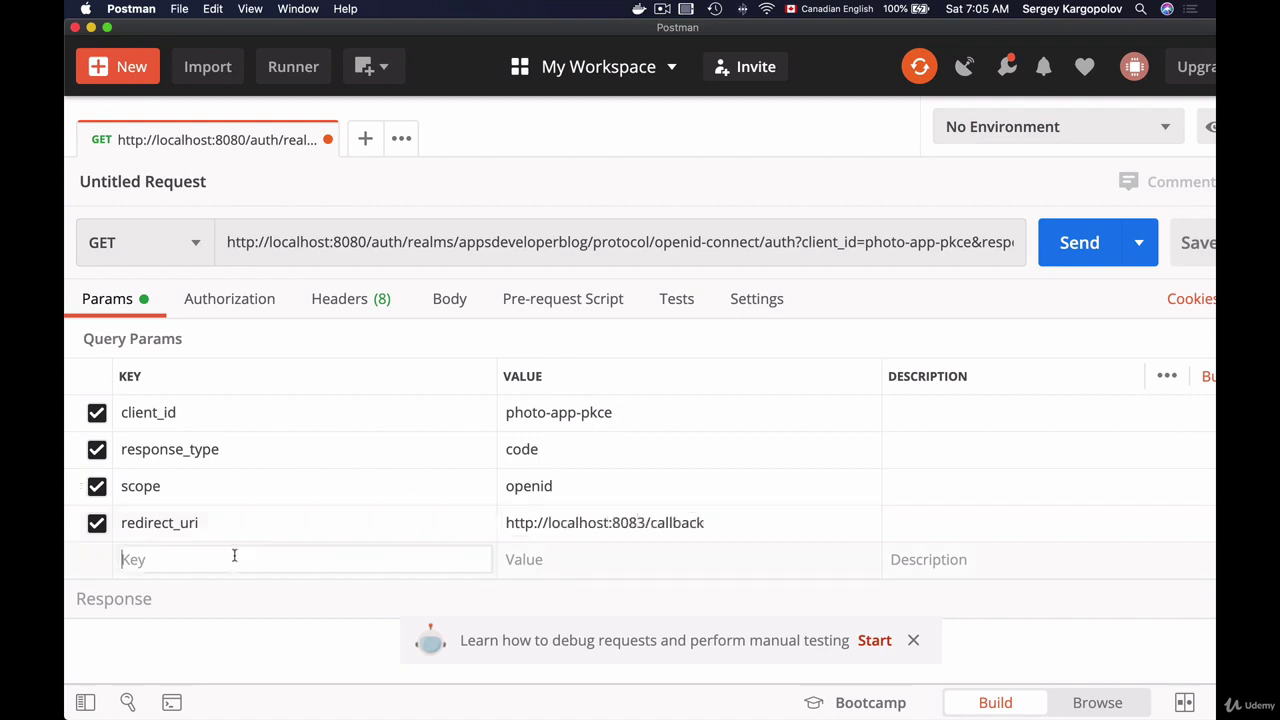
Add state=hyr74kdhr8fjd3 and code_challenge_method=S256 query parameters
type("state")
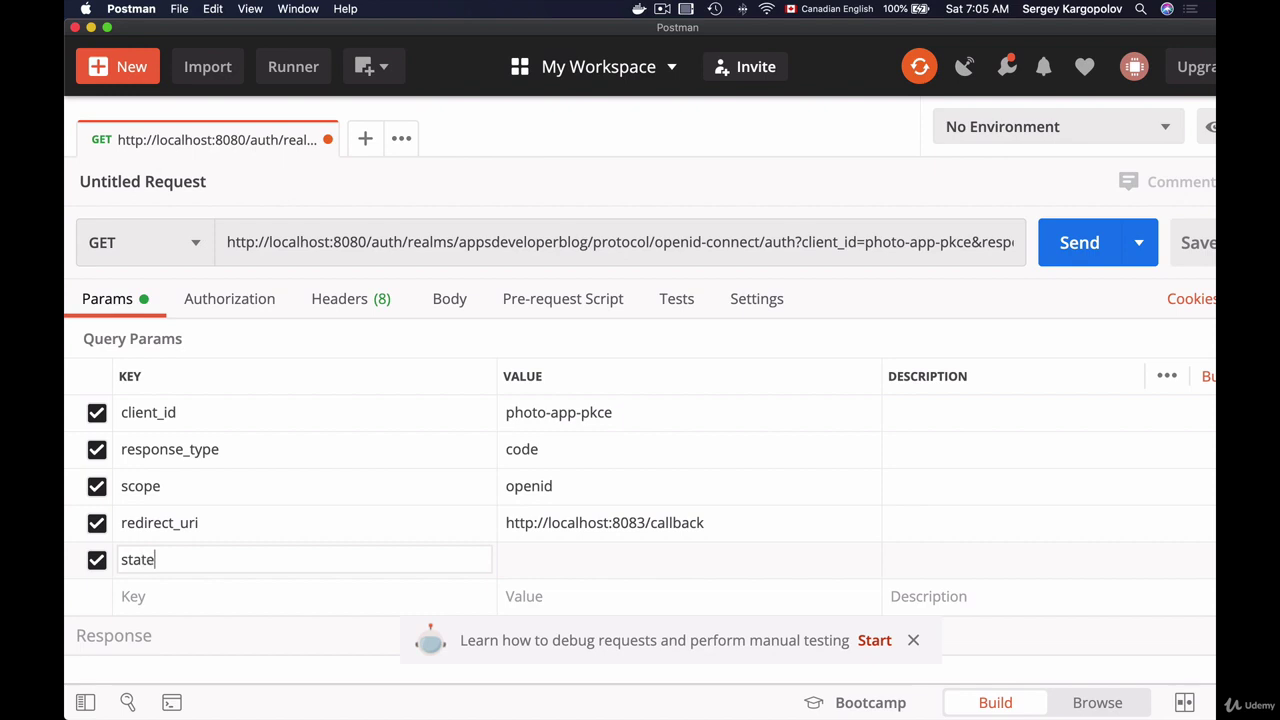
left_click(534, 550)
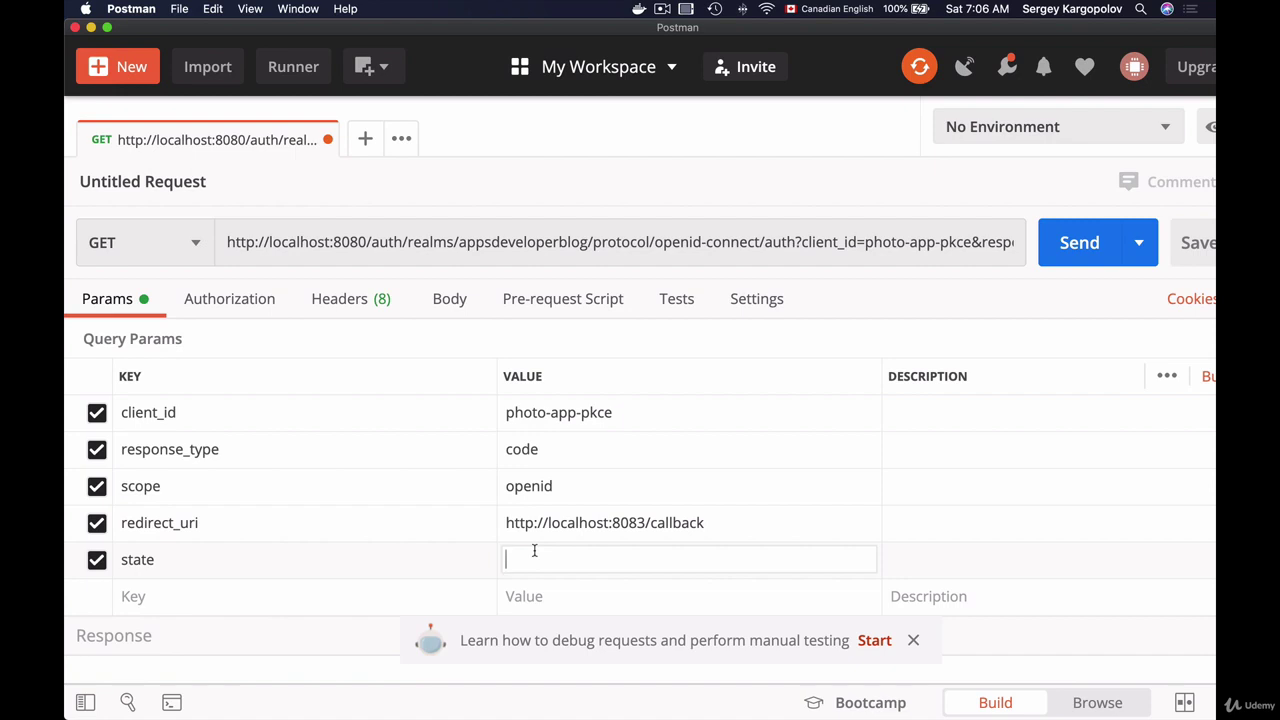
type("hyr74kdhr8fjd3")
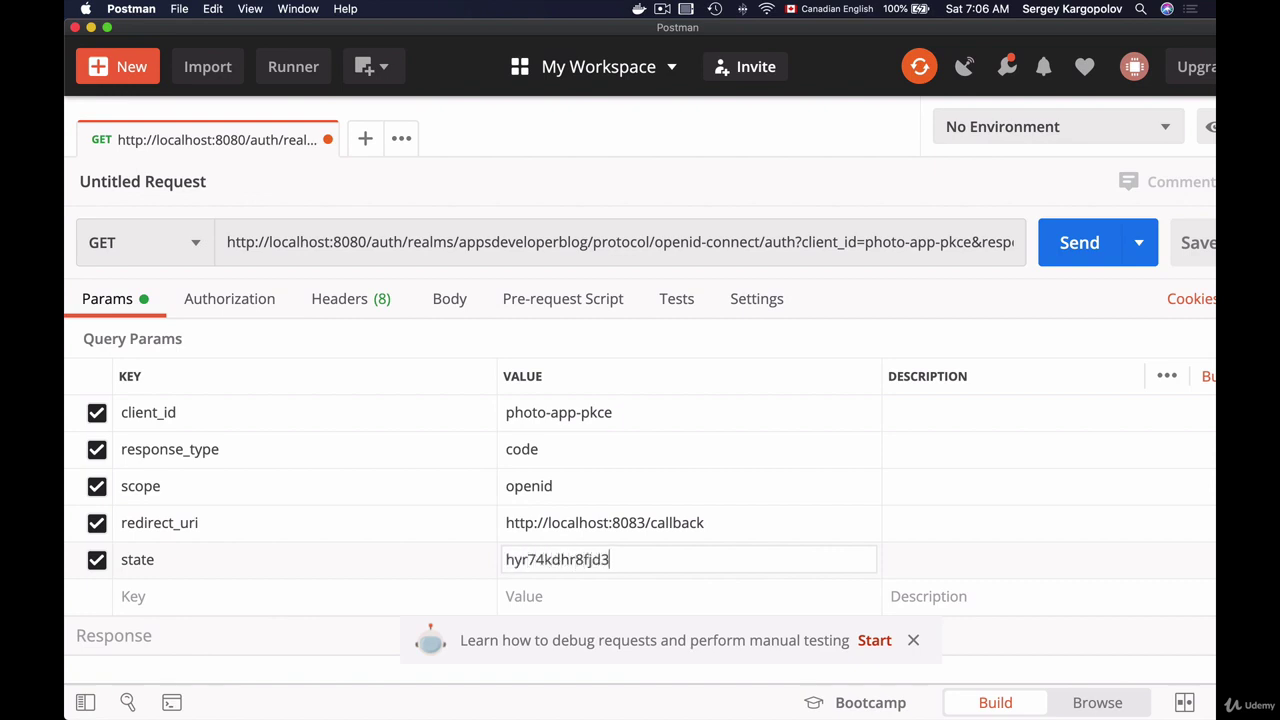
left_click(205, 595)
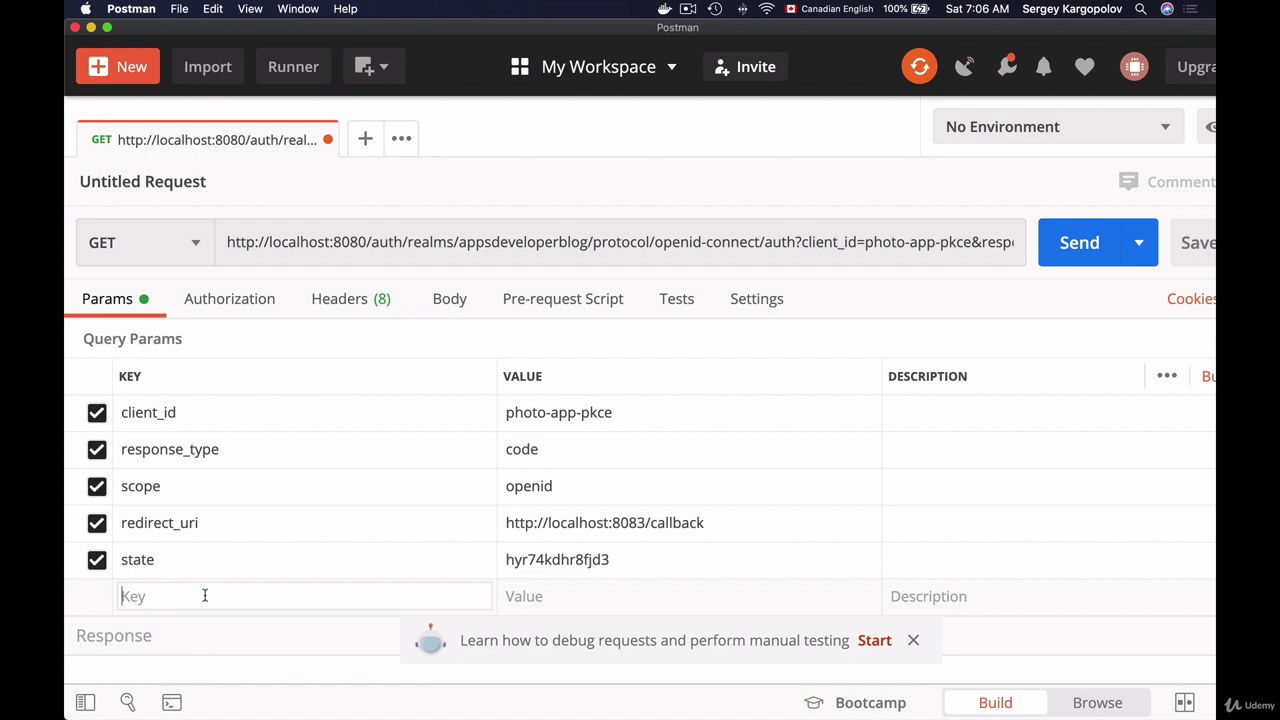
type("code_challenge_method")
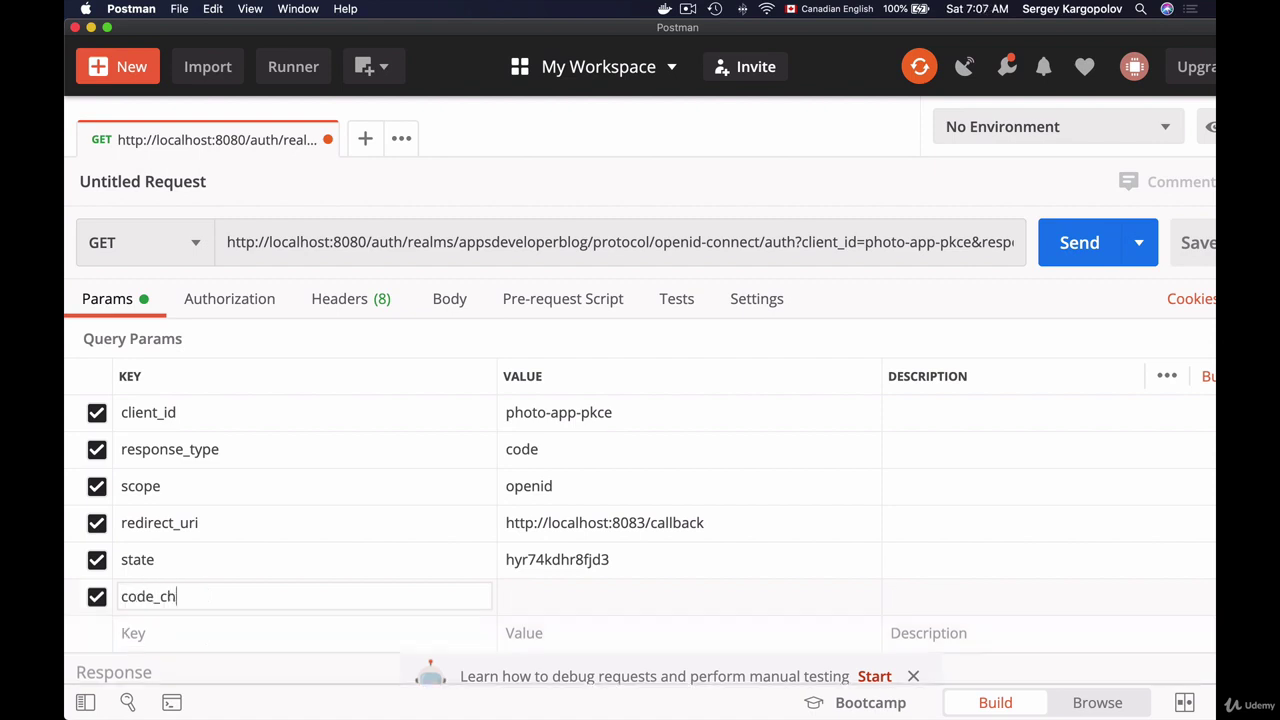
left_click(605, 593)
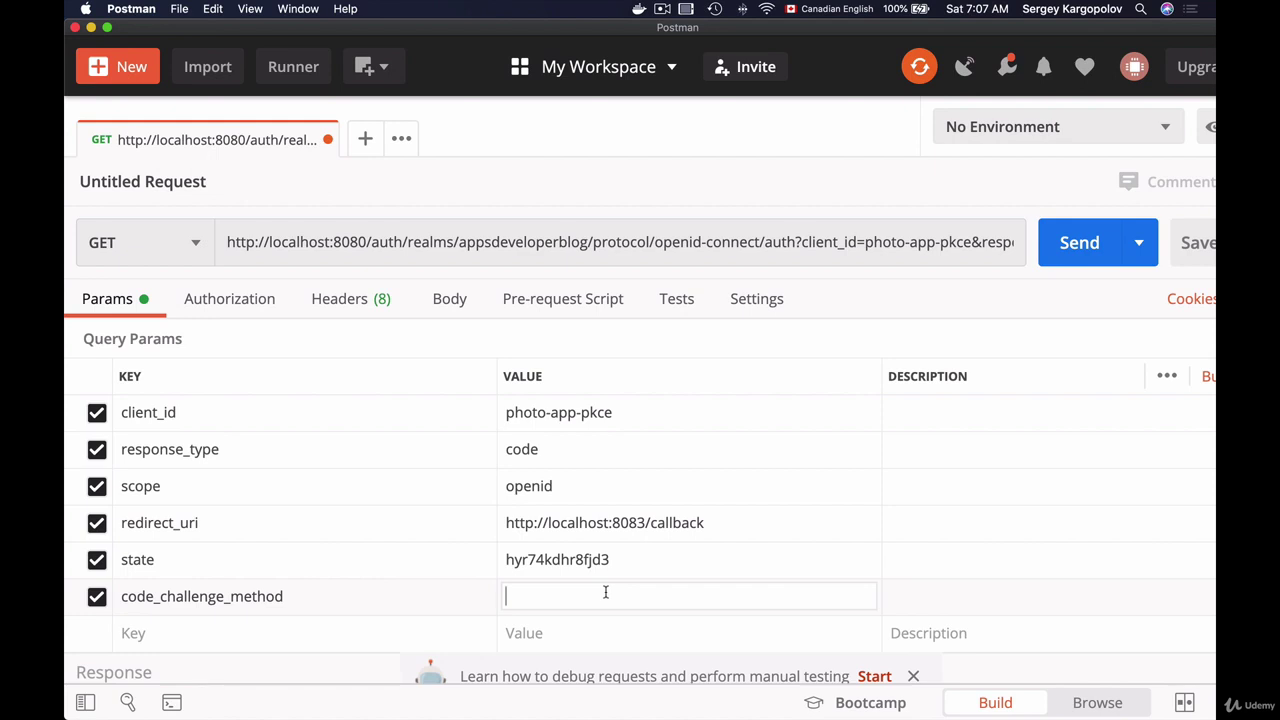
type("S256")
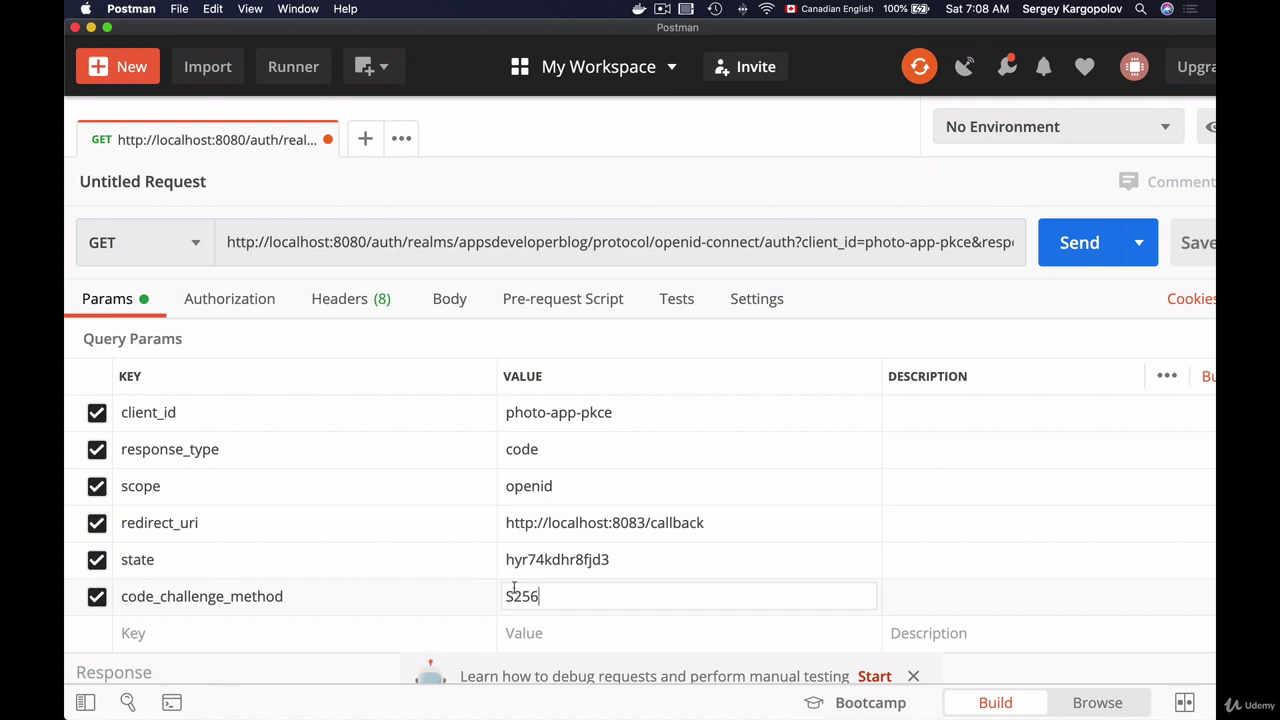
Add a code_challenge parameter key, leaving its value empty, and switch to NetBeans
left_click(336, 634)
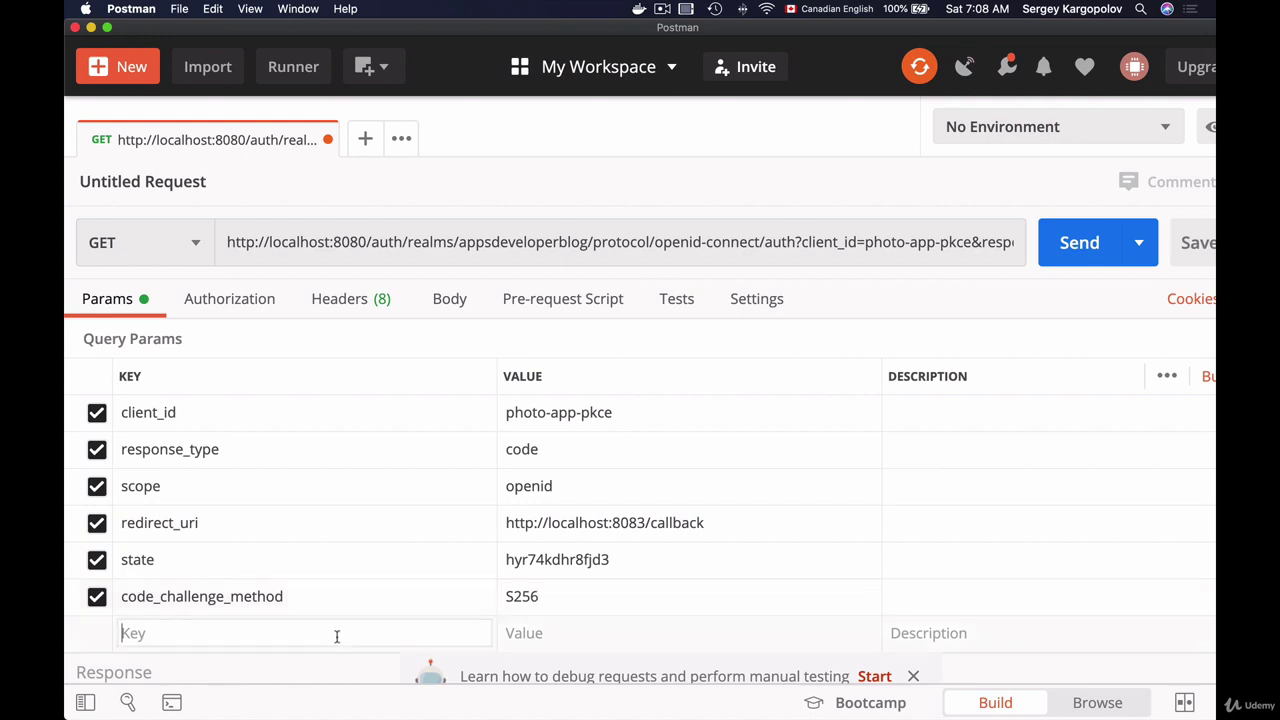
type("code_challenge")
left_click(600, 632)
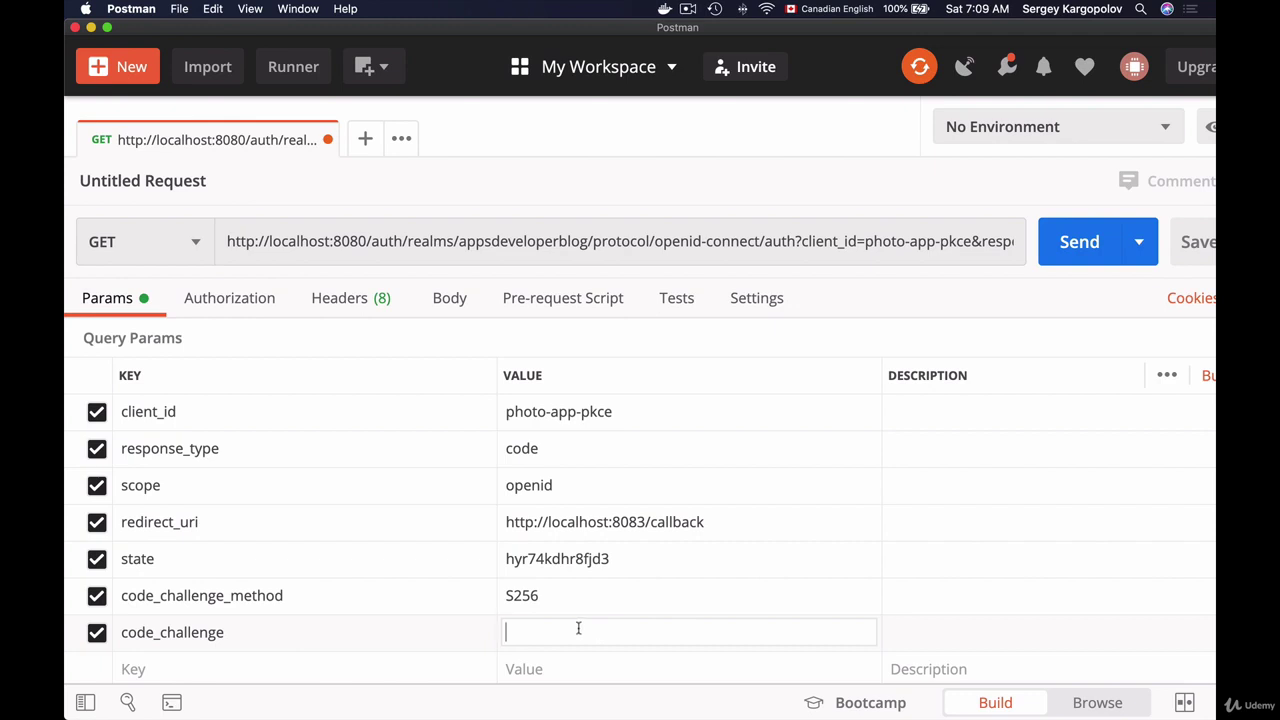
mouse_move(643, 700)
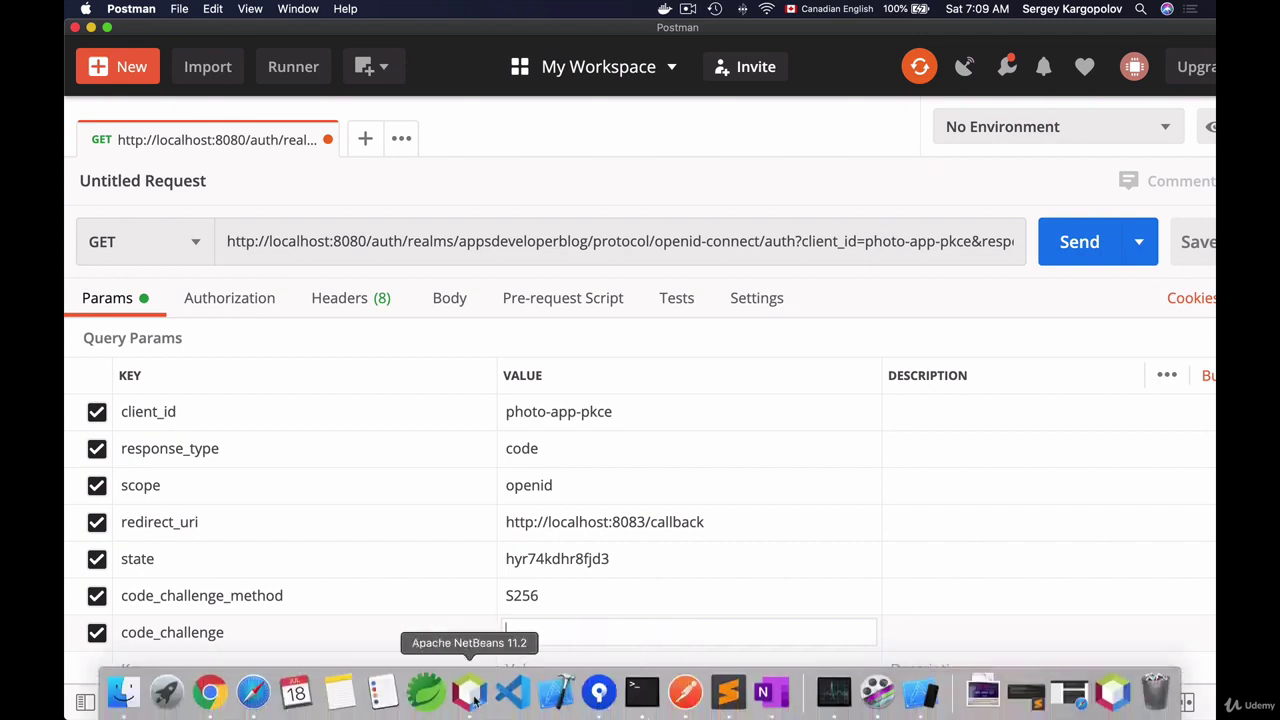
left_click(472, 698)
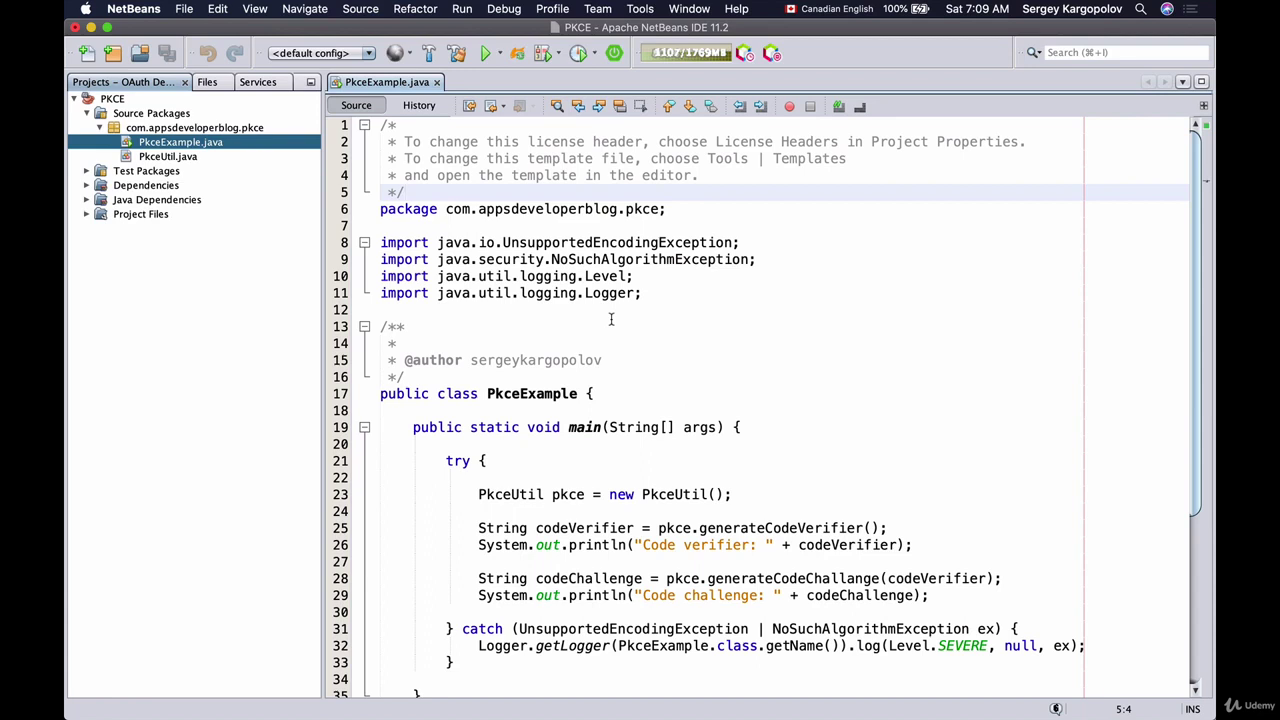
Review PkceExample's main method and its PkceUtil constructor call, then open PkceUtil.java
scroll(611, 319, "down", 5)
left_click_drag(380, 283, 526, 551)
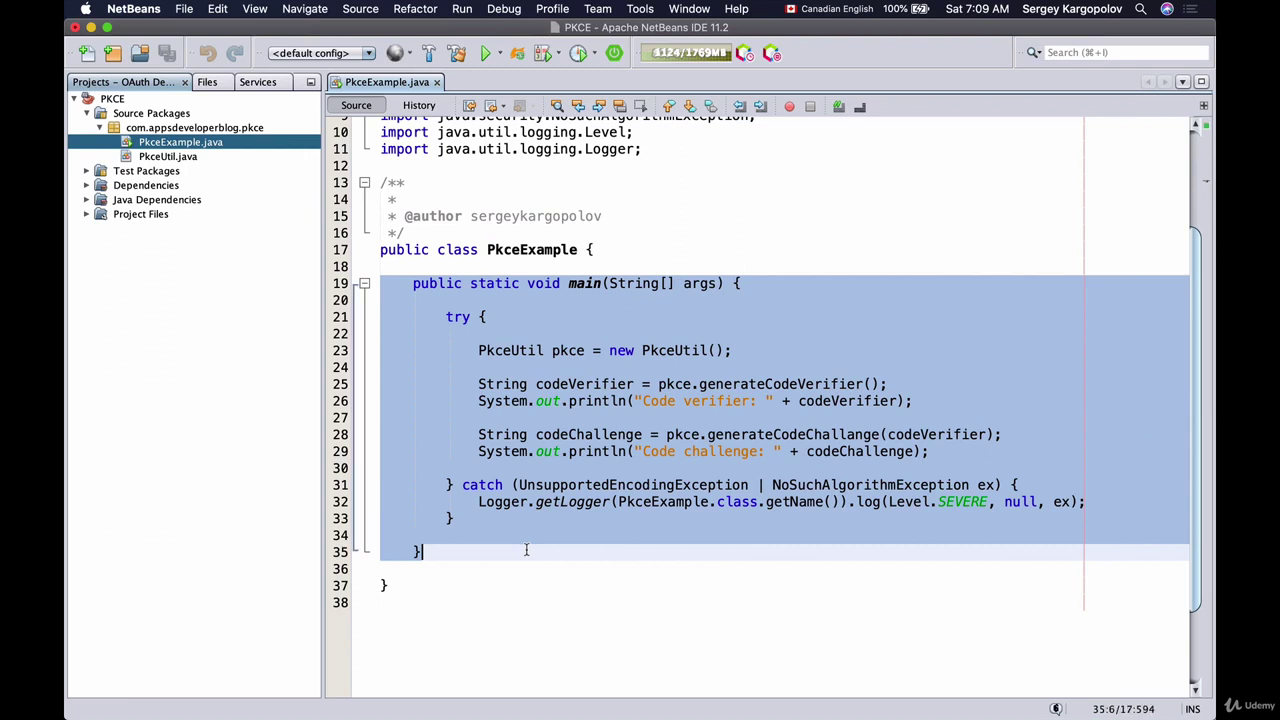
left_click(480, 419)
left_click(722, 350)
left_click_drag(758, 350, 645, 347)
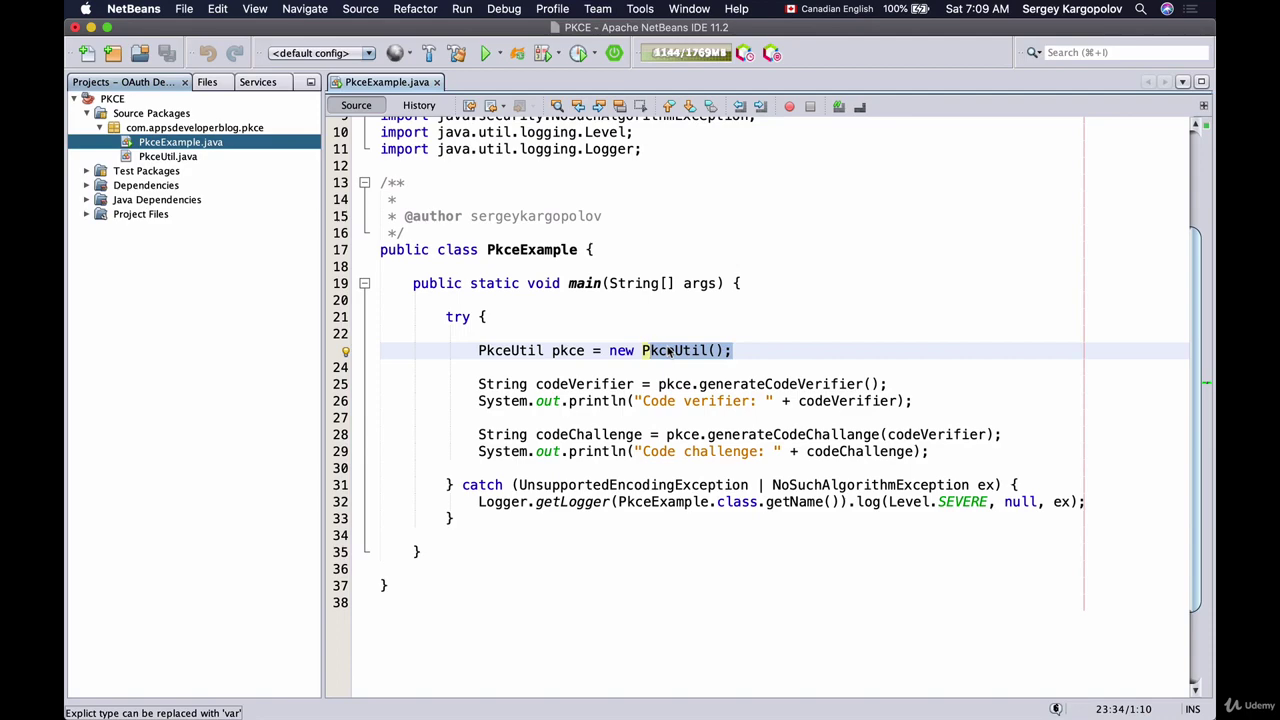
double_click(166, 157)
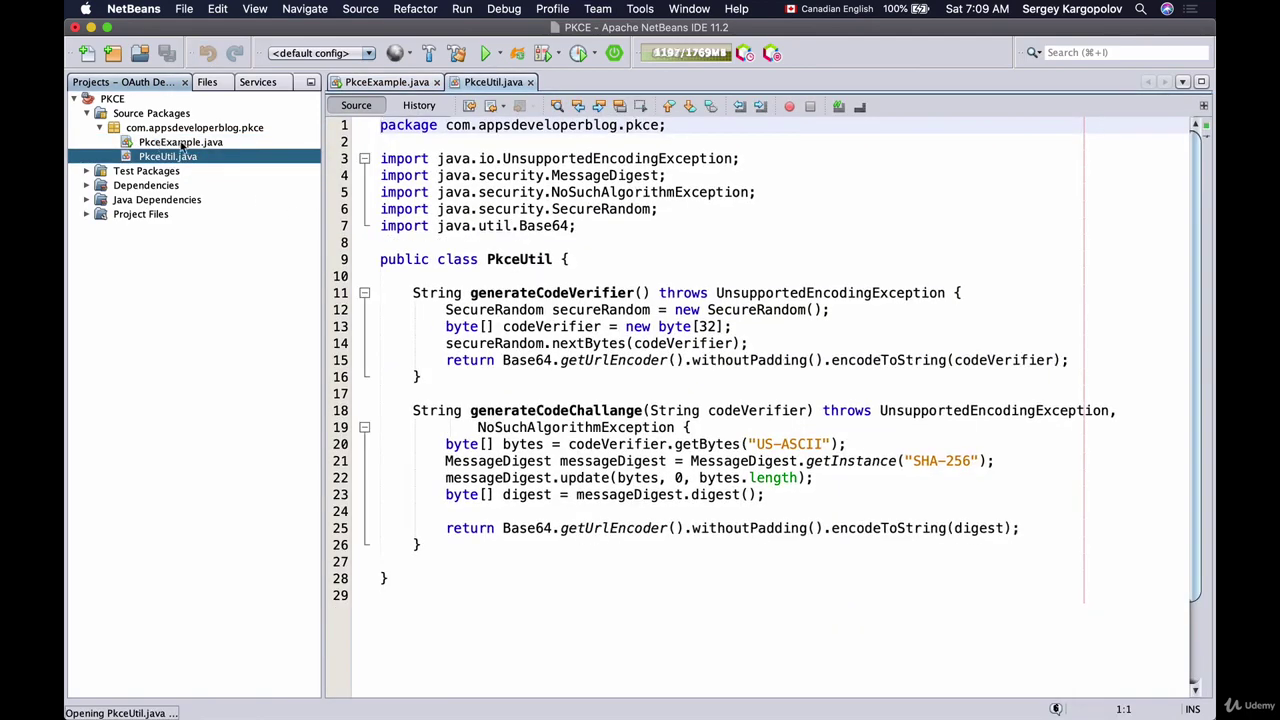
Review PkceUtil's generateCodeVerifier and SHA-256 generateCodeChallange methods
left_click(489, 259)
left_click_drag(489, 259, 560, 260)
left_click(560, 260)
left_click_drag(408, 293, 474, 561)
left_click(511, 444)
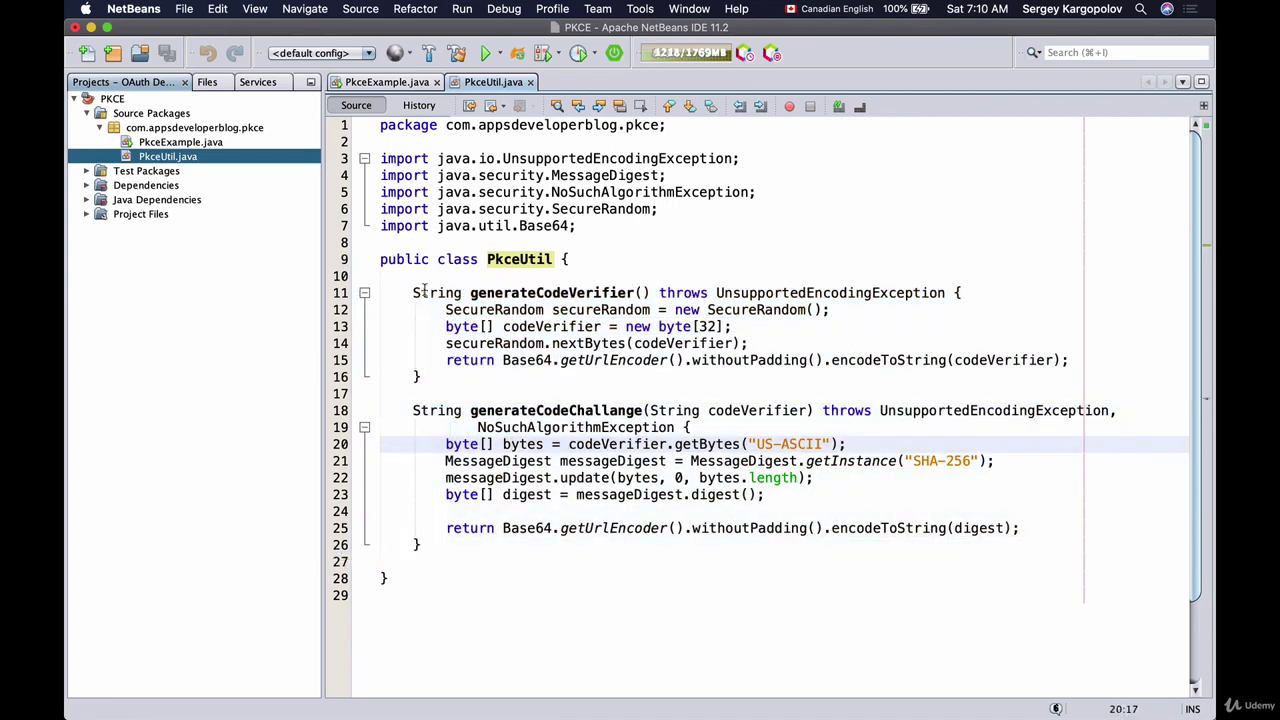
left_click_drag(405, 293, 421, 376)
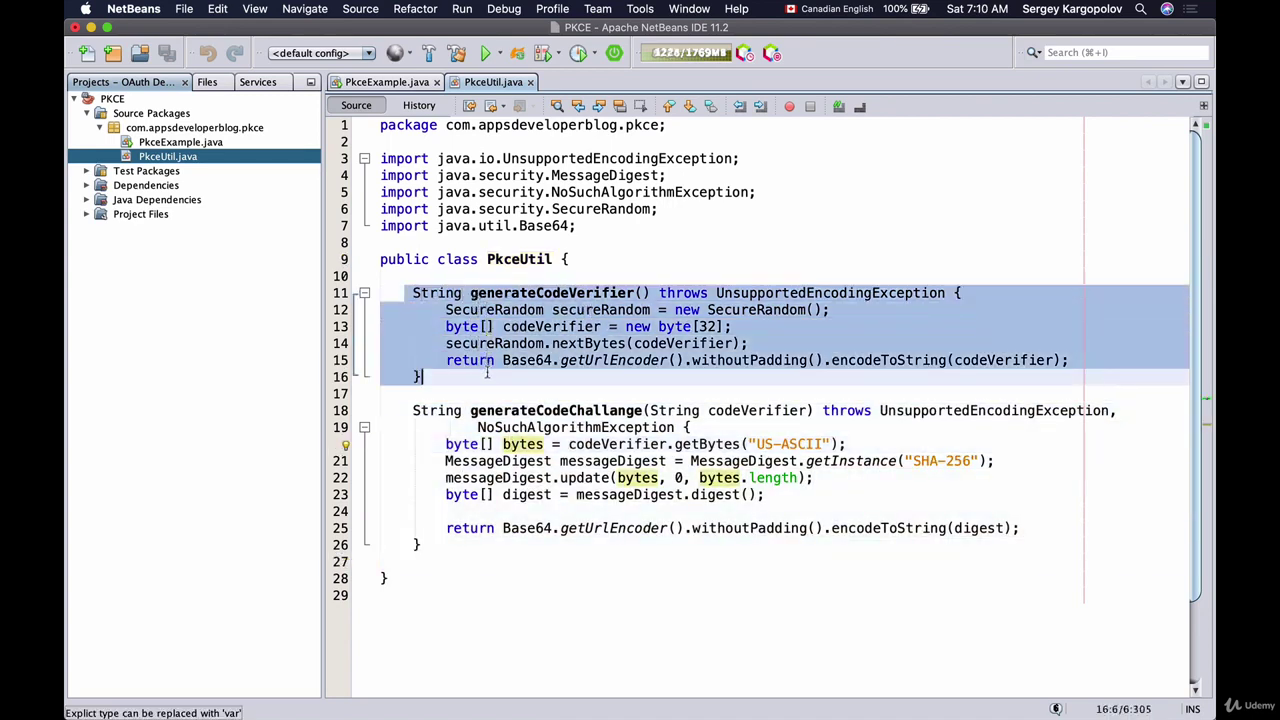
left_click(490, 375)
left_click_drag(416, 410, 421, 545)
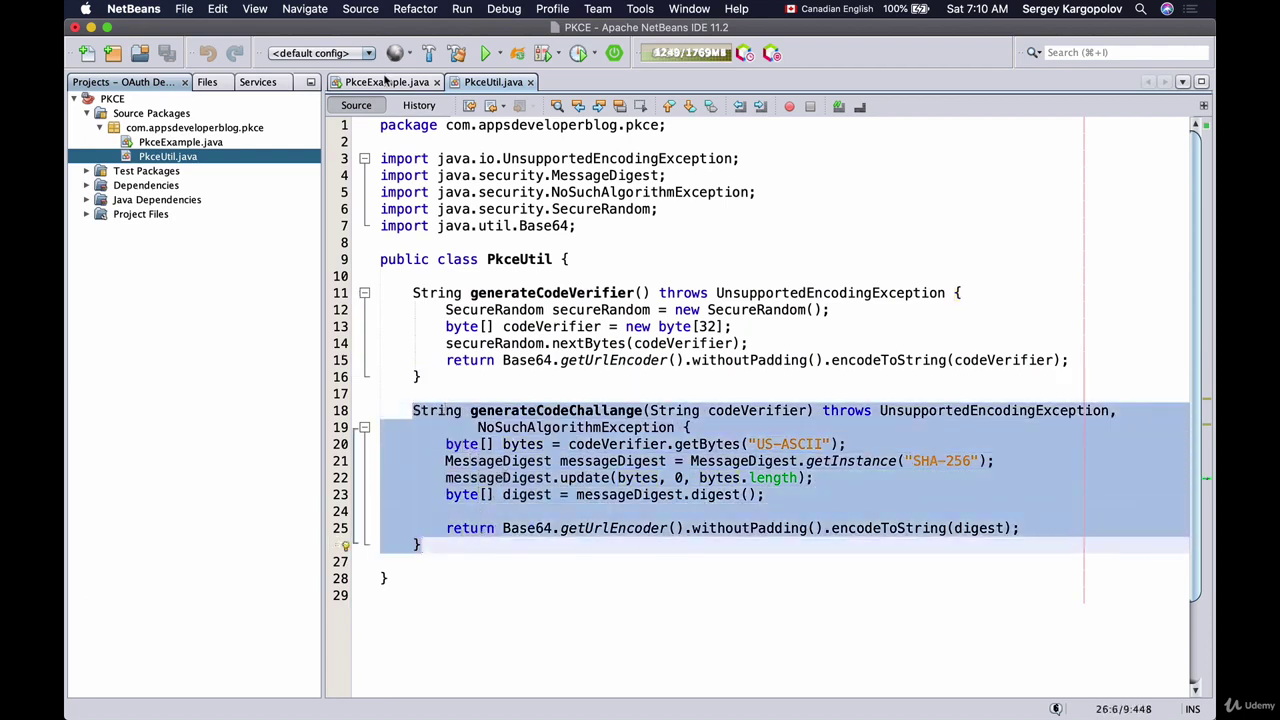
left_click(385, 83)
Walk through PkceExample's PkceUtil object, generateCodeVerifier and generateCodeChallange calls
left_click(566, 303)
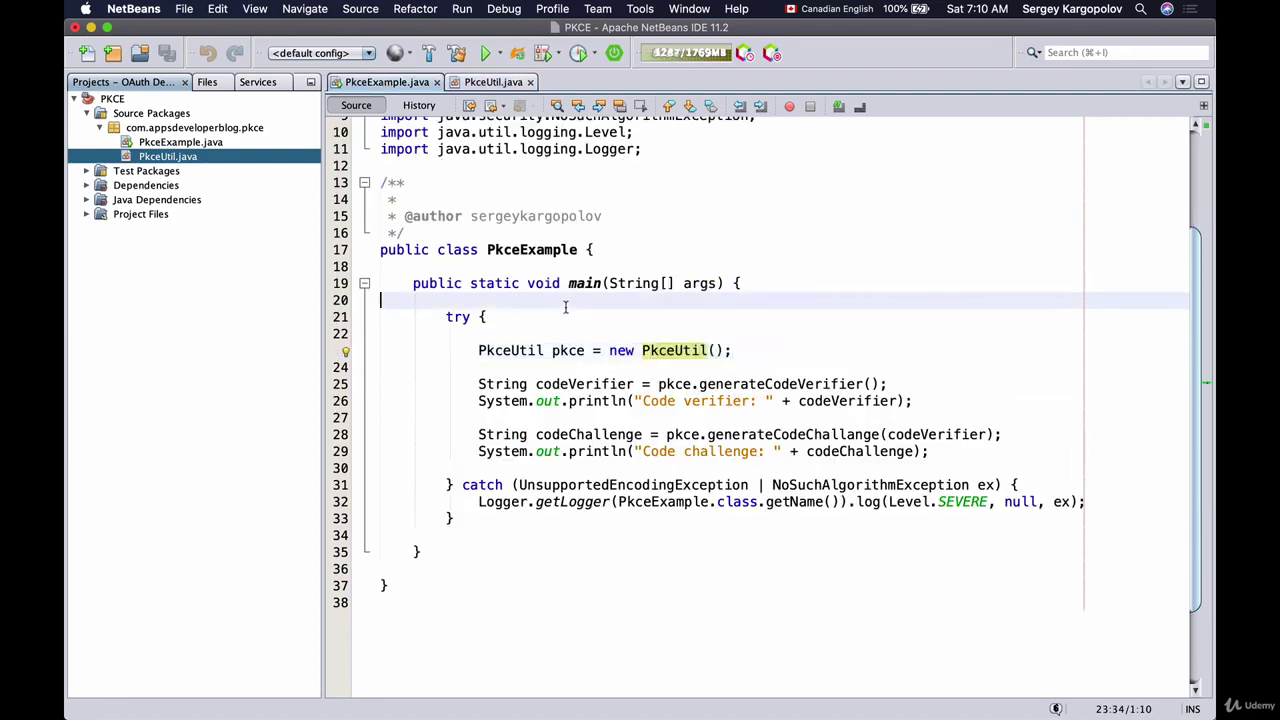
left_click_drag(740, 350, 445, 350)
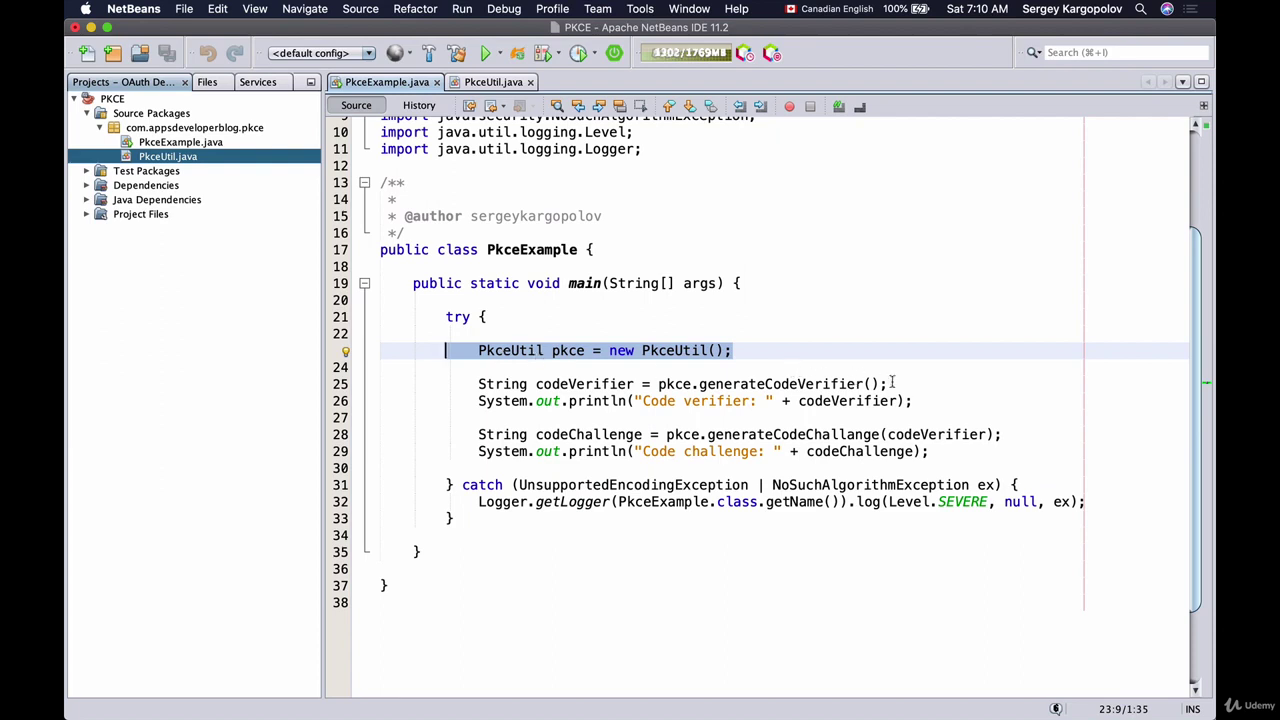
left_click_drag(892, 384, 700, 386)
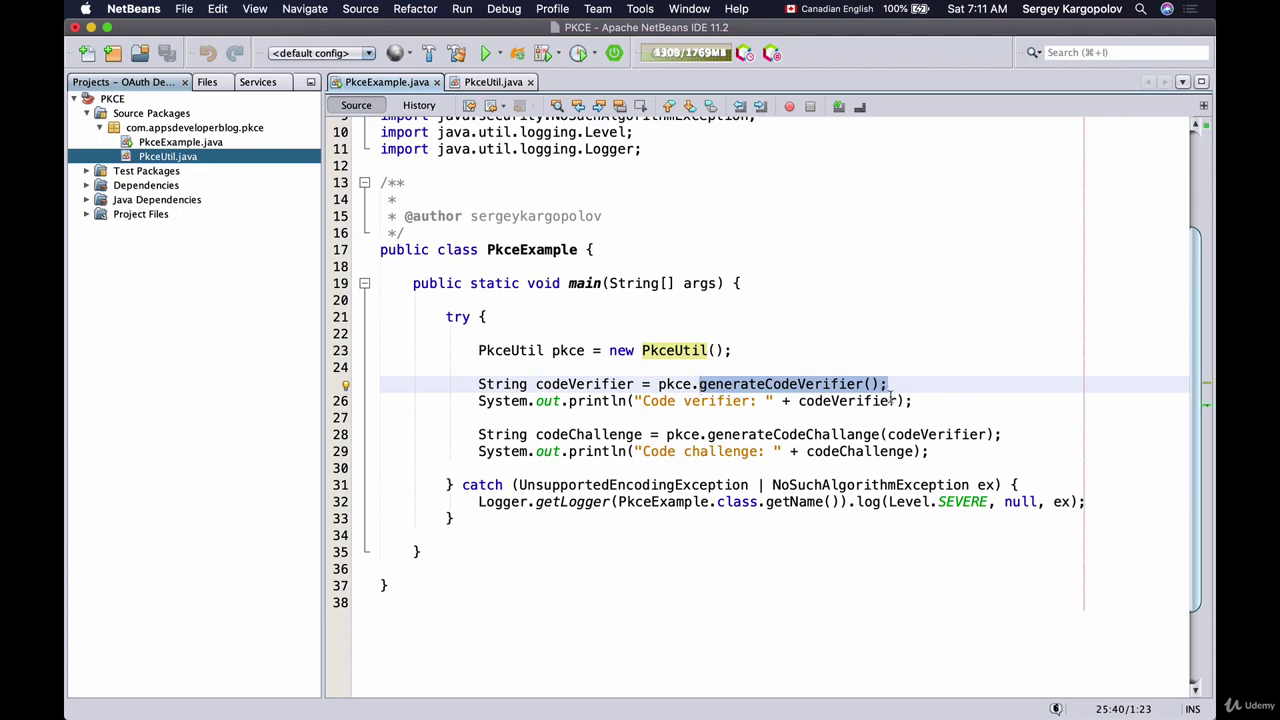
triple_click(608, 385)
key("shift+Down")
left_click(573, 388)
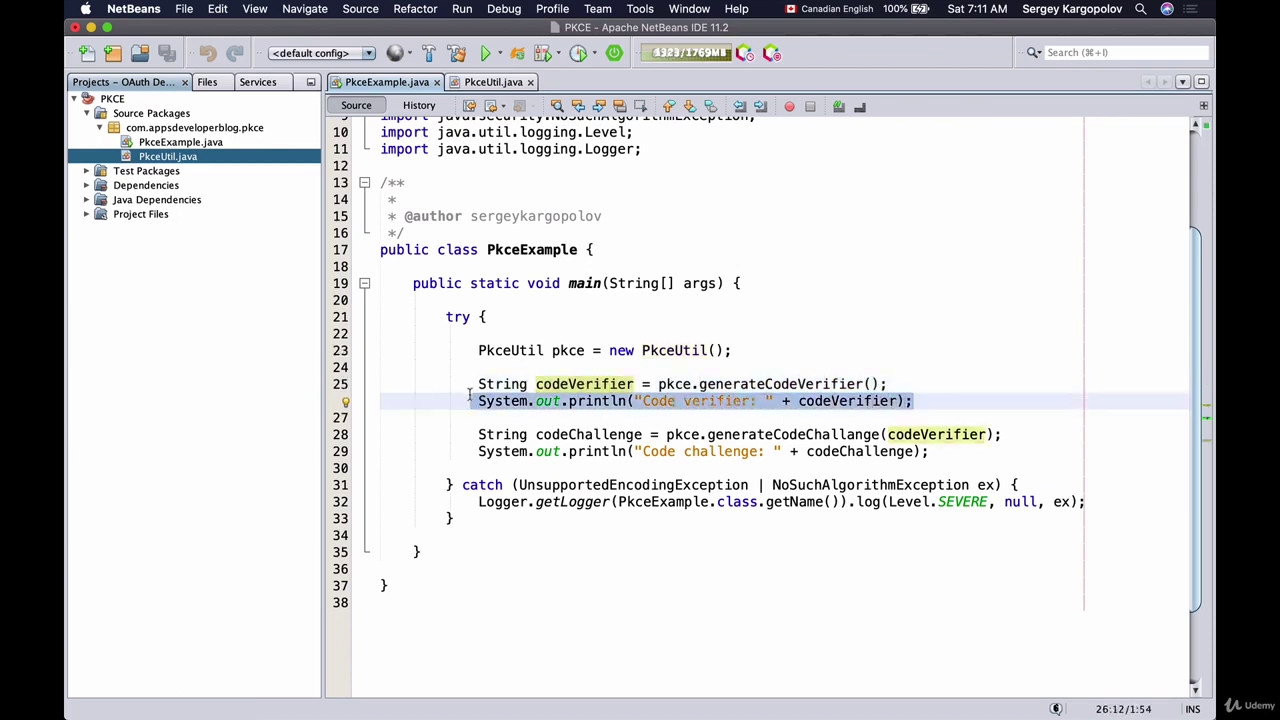
key("ctrl+r")
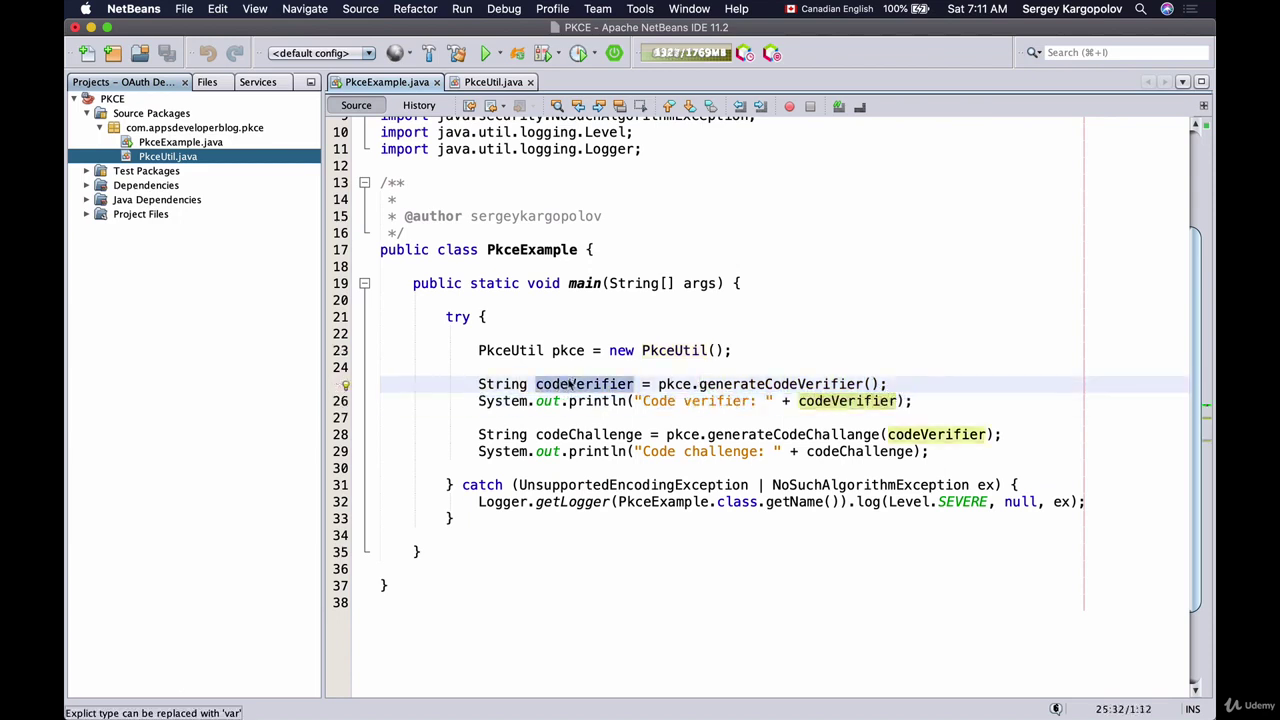
left_click_drag(989, 434, 708, 434)
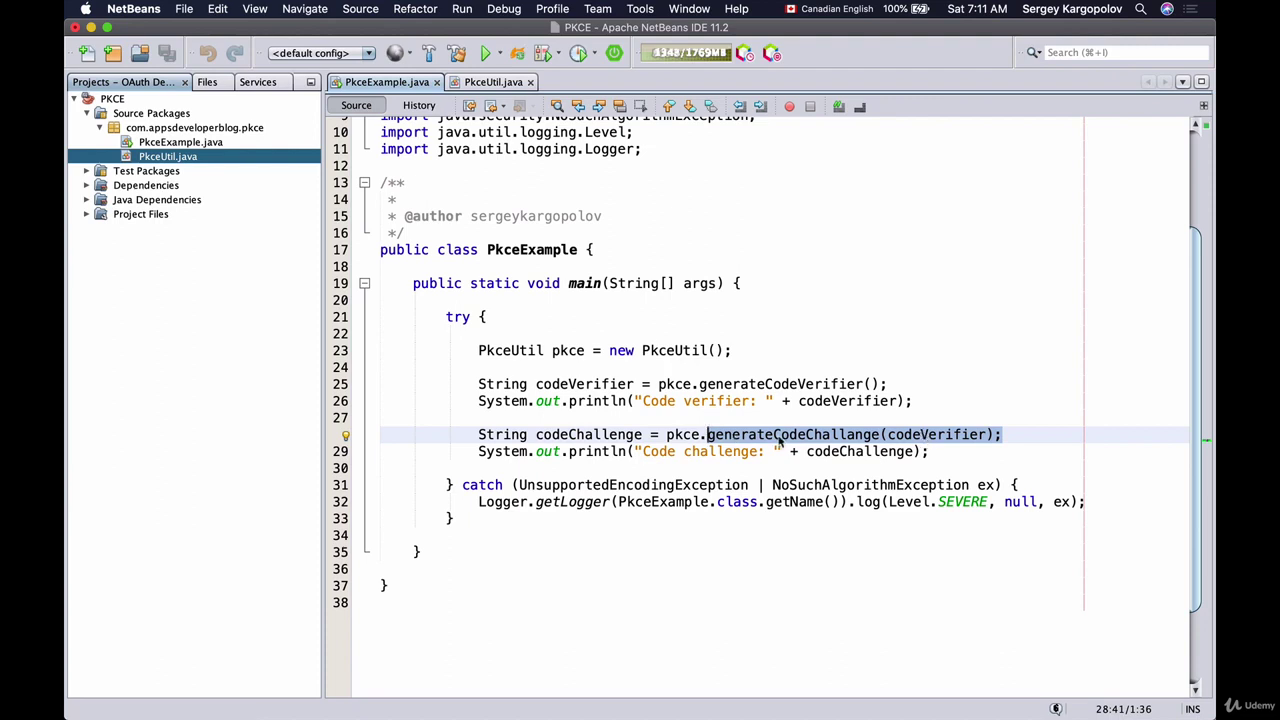
left_click(830, 437)
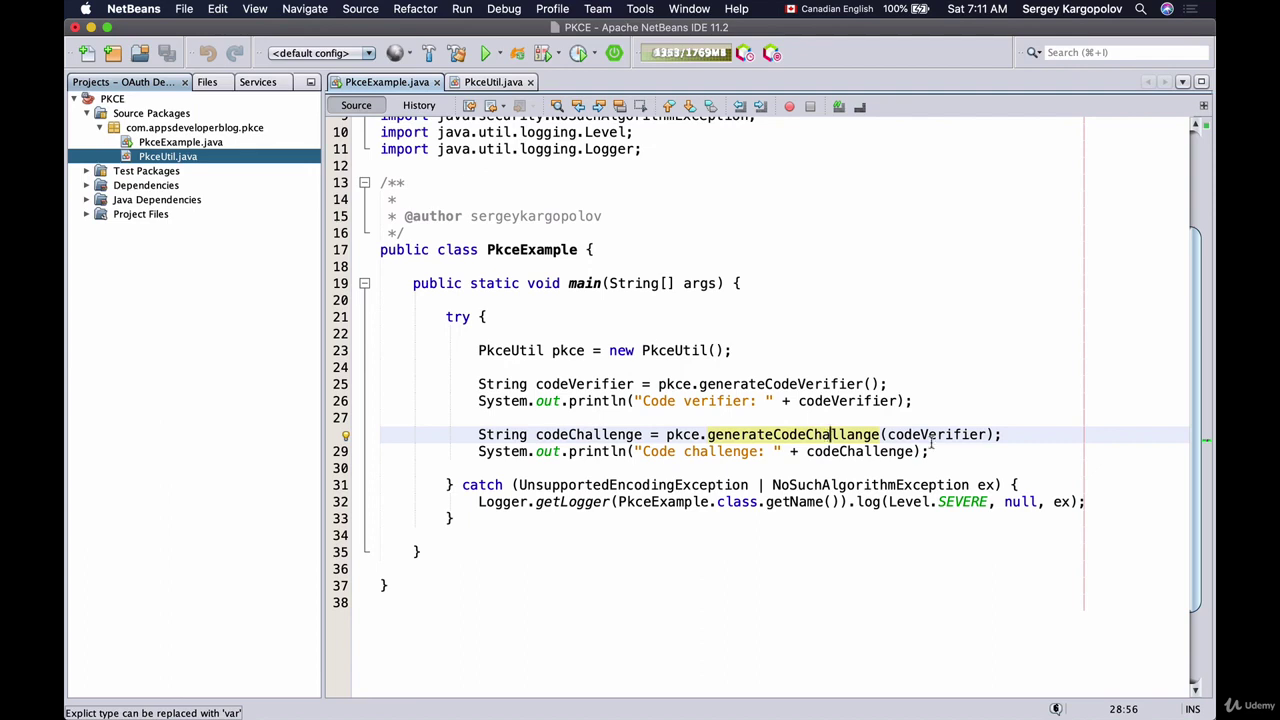
left_click_drag(930, 451, 477, 451)
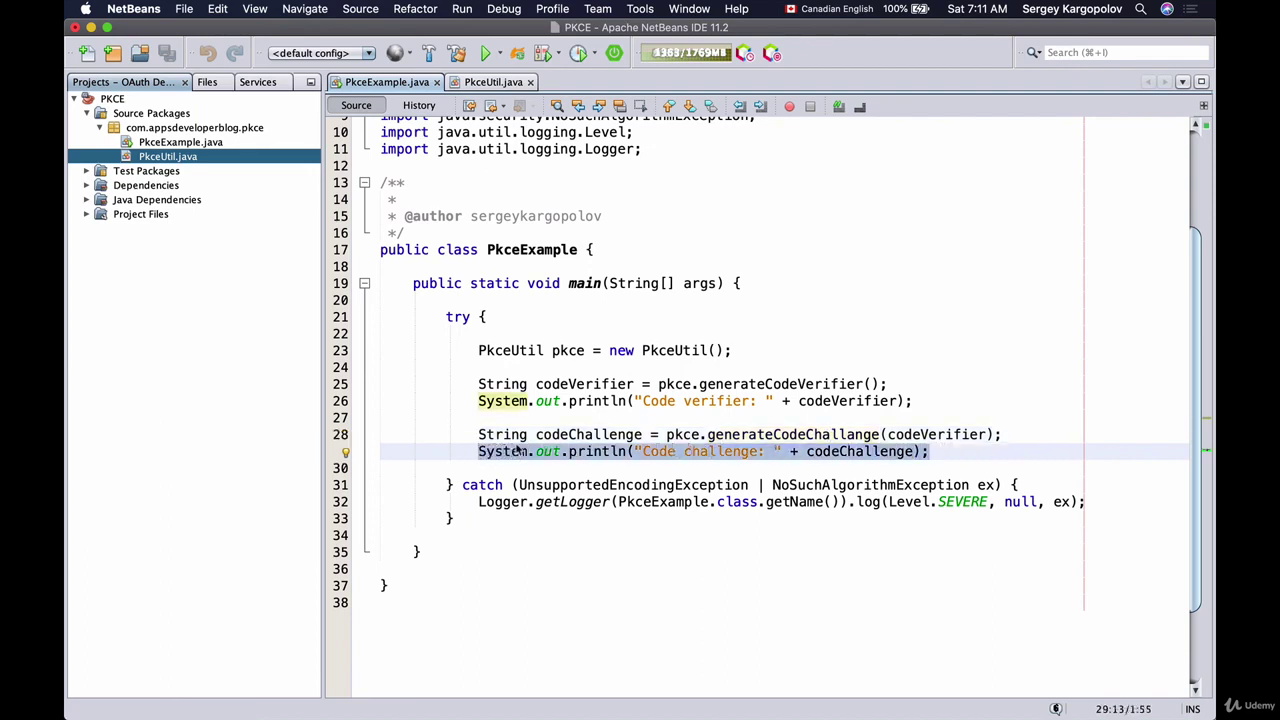
Run PkceExample with Run File and copy the printed code challenge from the Output
left_click(521, 310)
right_click(521, 310)
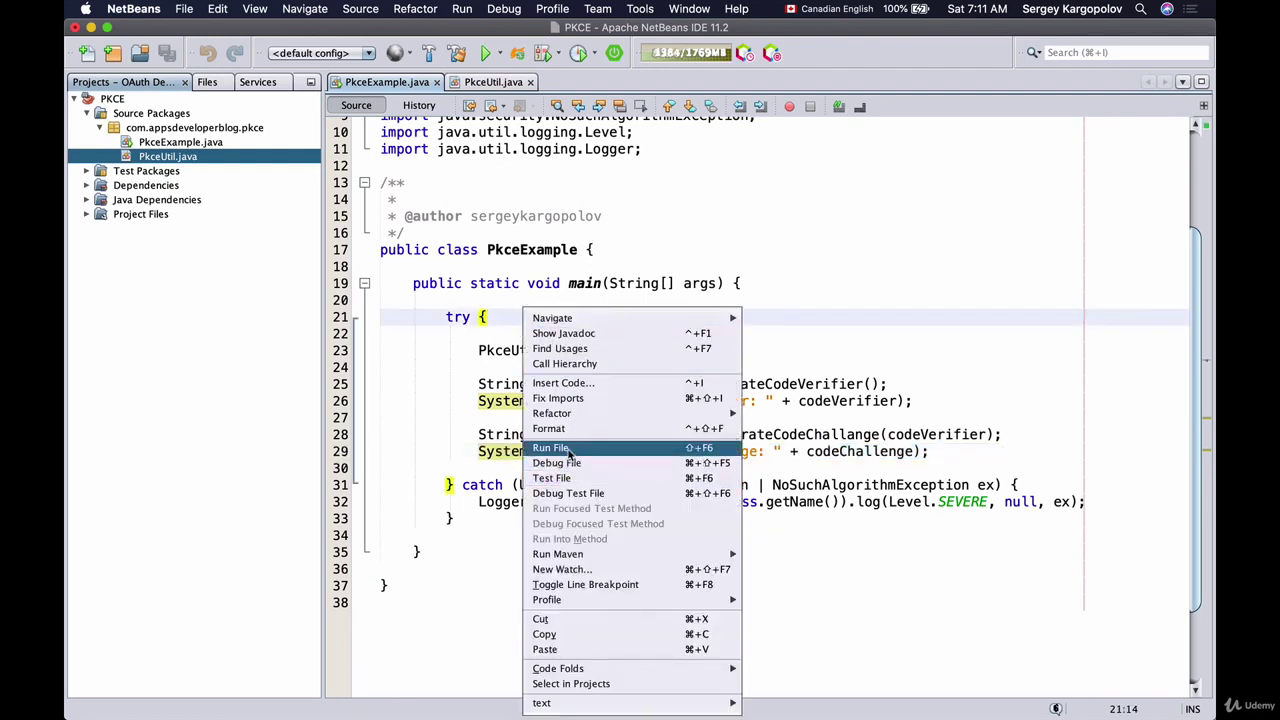
left_click(552, 448)
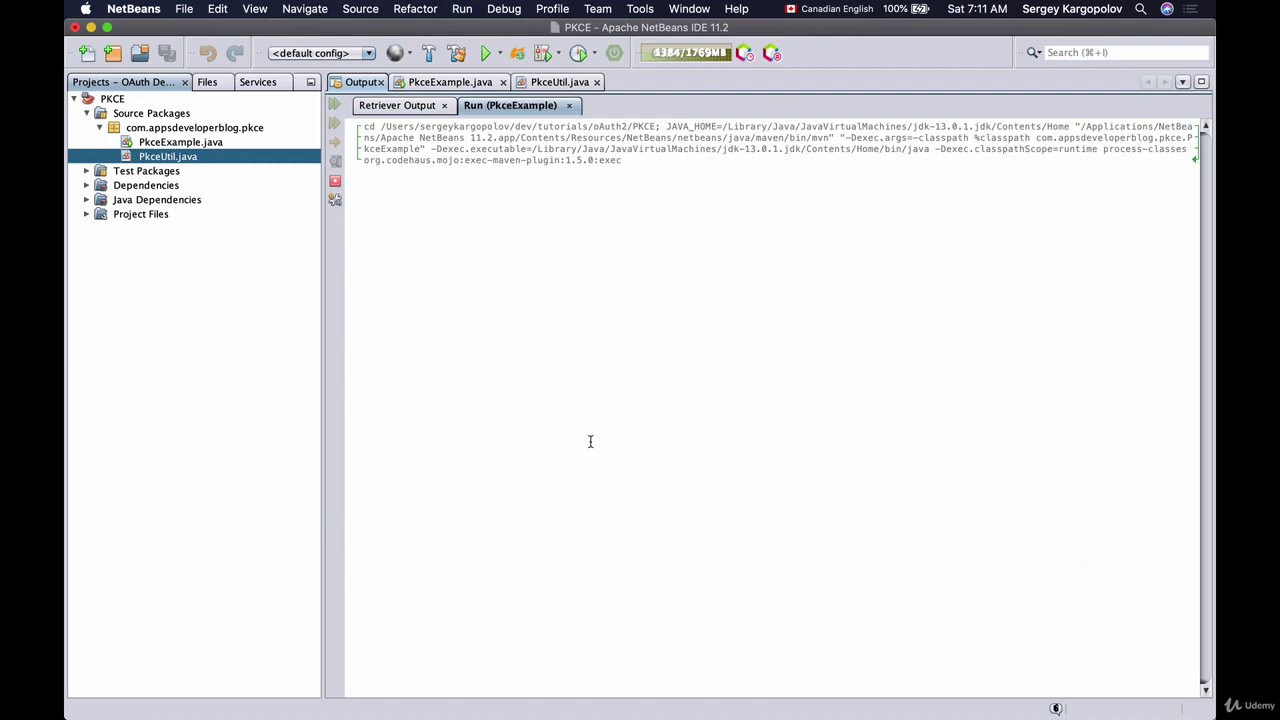
left_click_drag(702, 339, 340, 336)
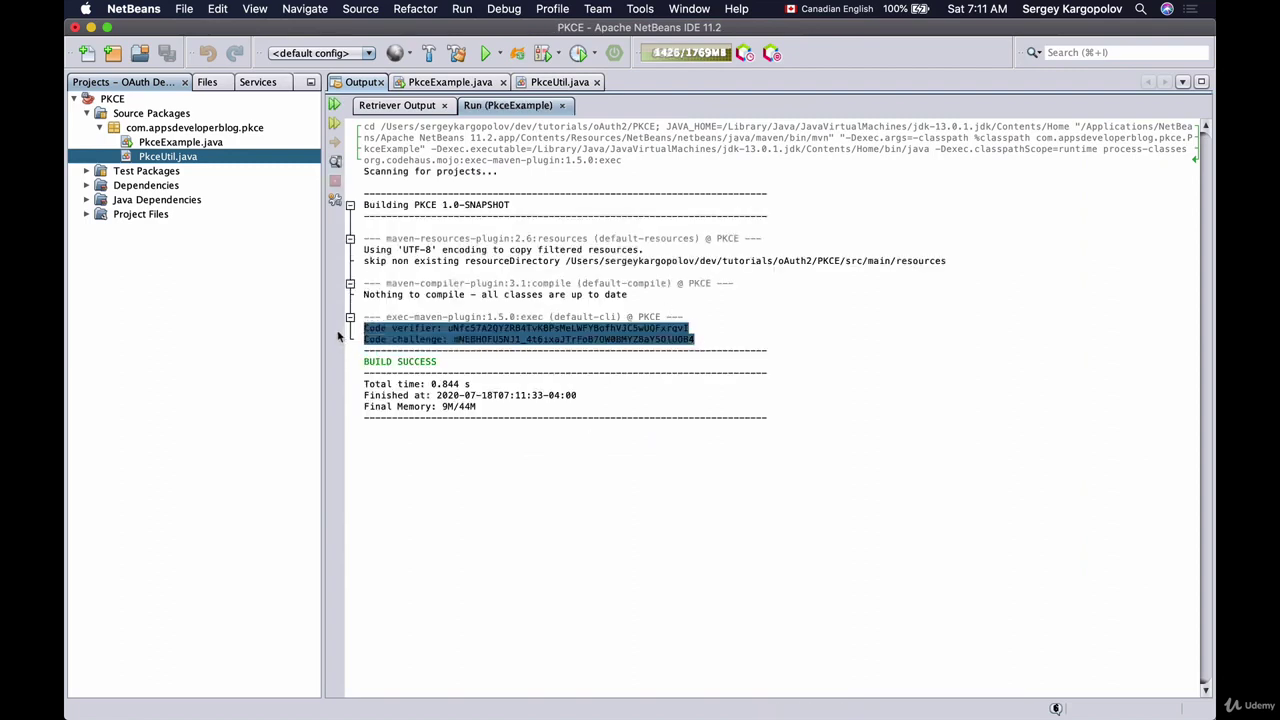
left_click(475, 328)
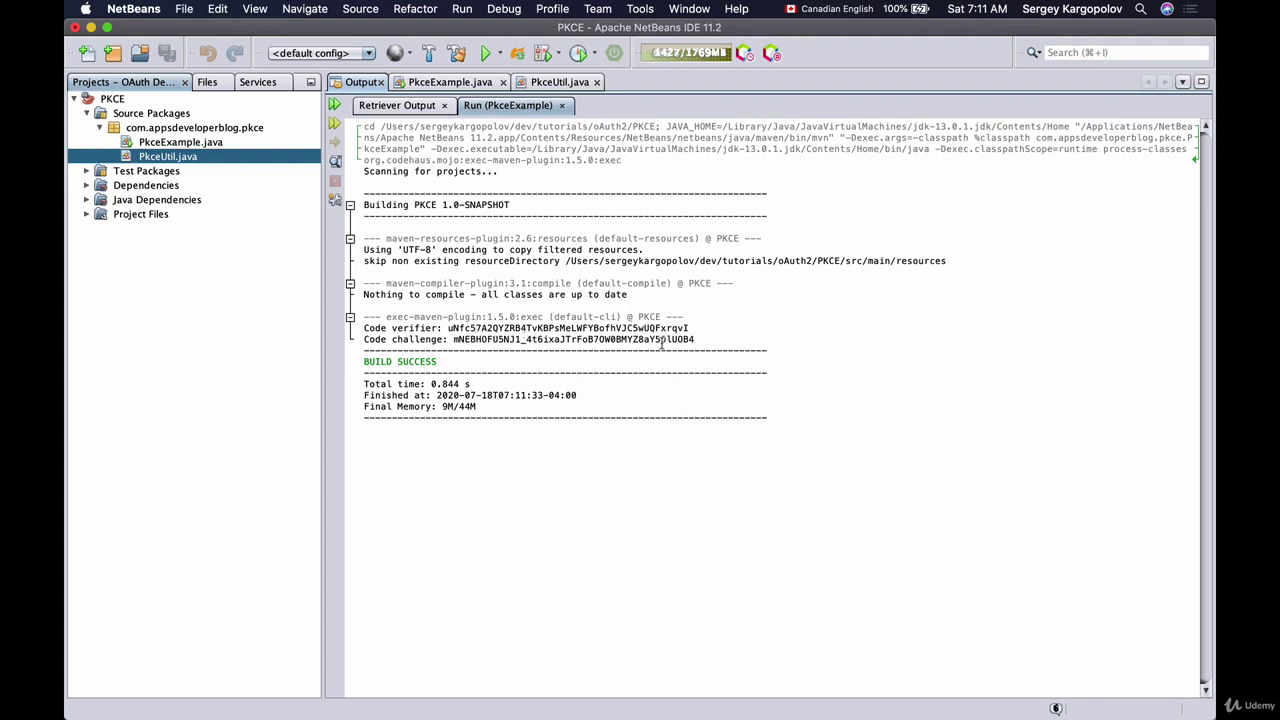
left_click_drag(697, 339, 453, 340)
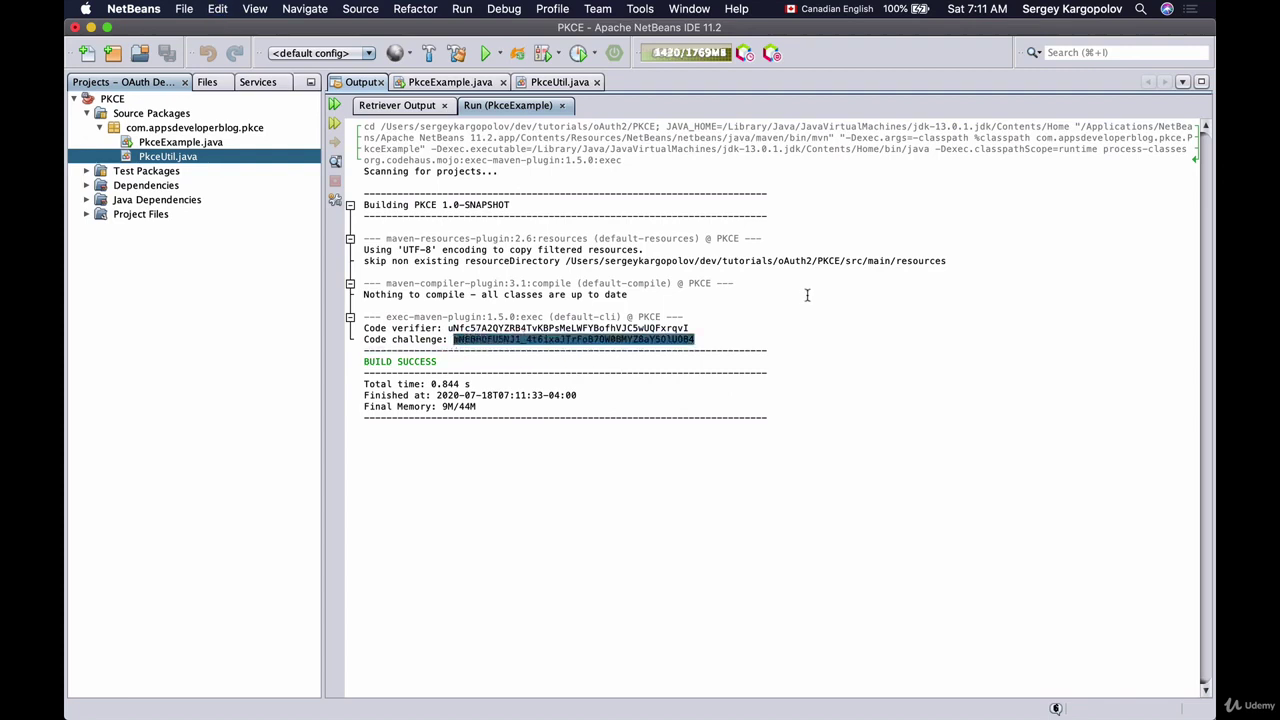
key("super+Tab")
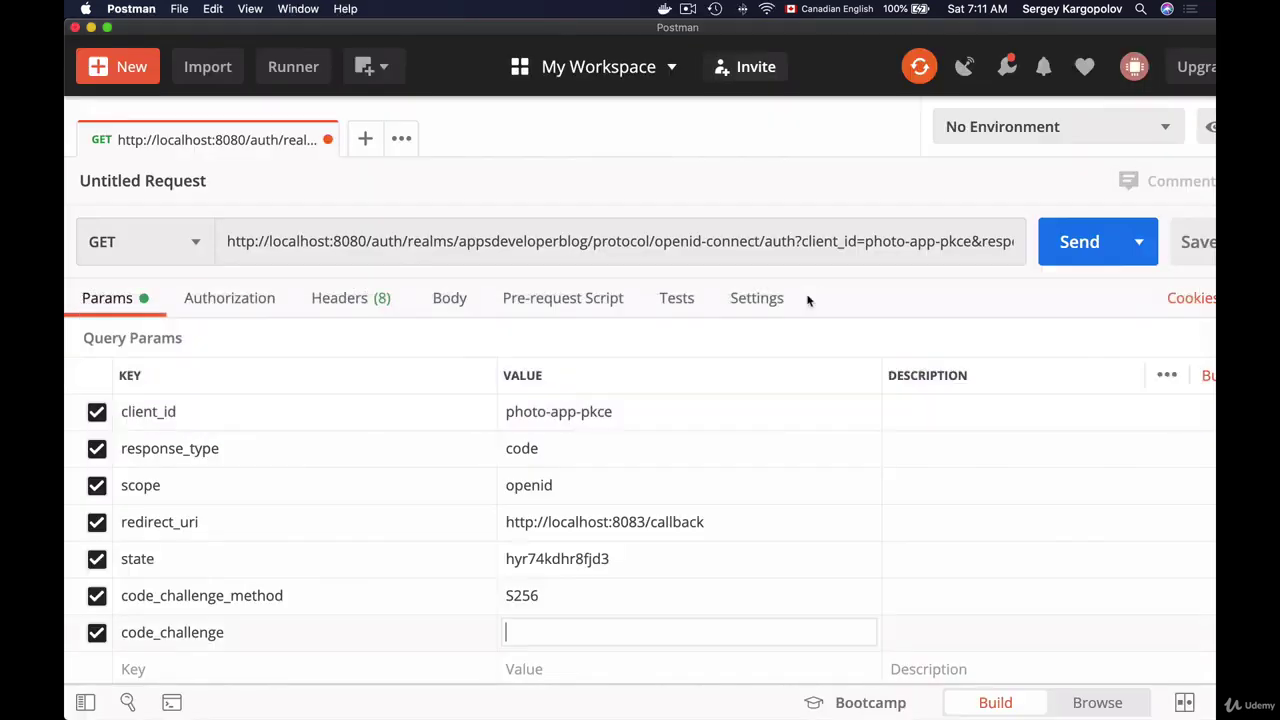
Paste the generated challenge into the code_challenge value, then return to NetBeans' run output
left_click(564, 633)
key("super+v")
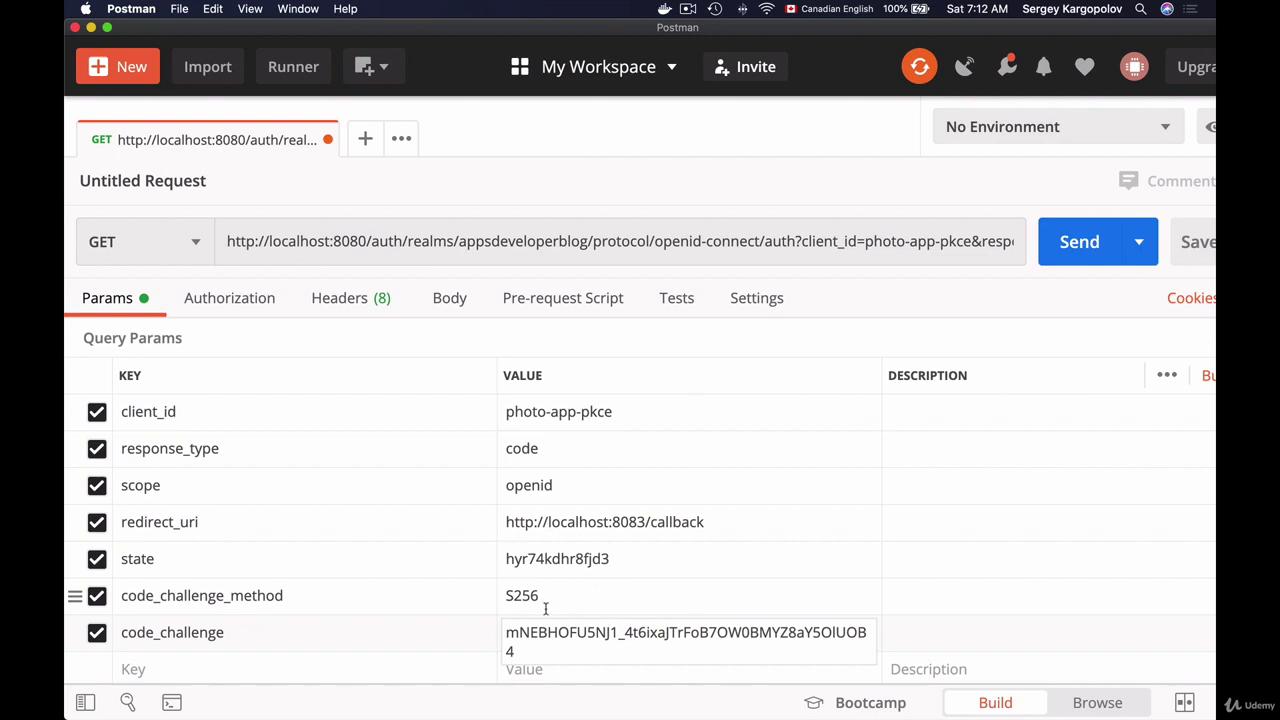
left_click(536, 668)
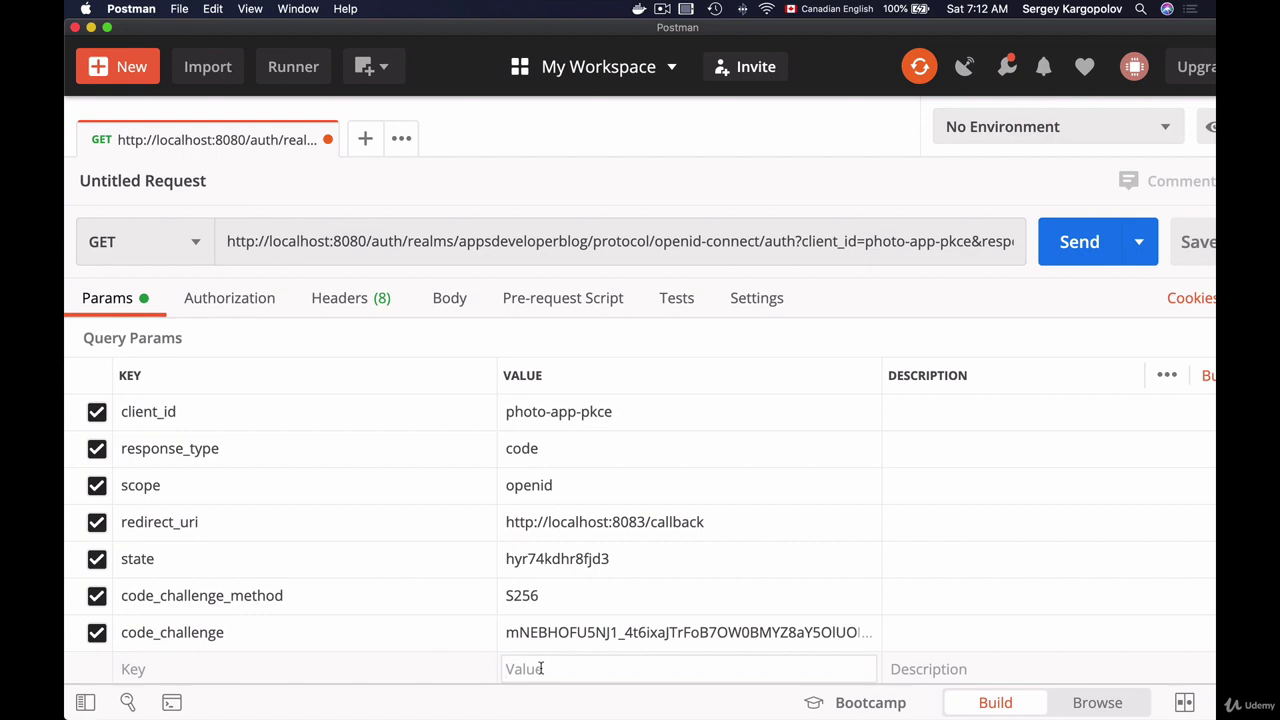
key("super+Tab")
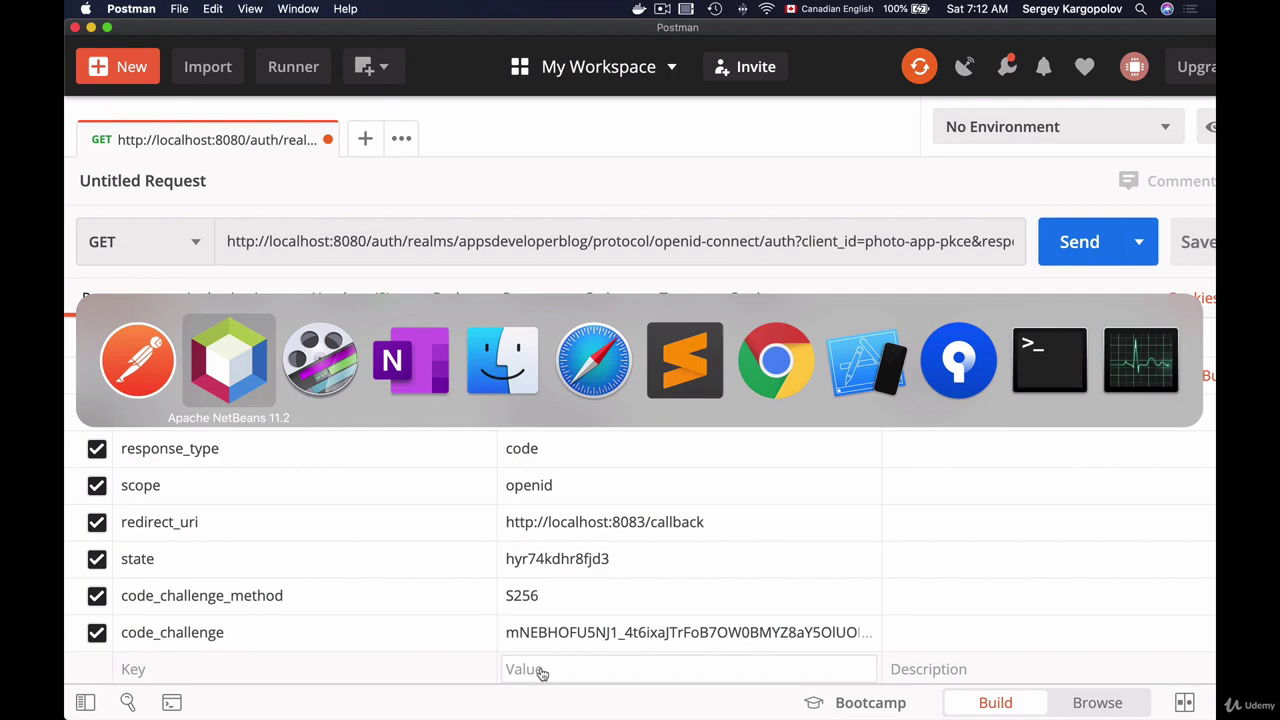
left_click(564, 444)
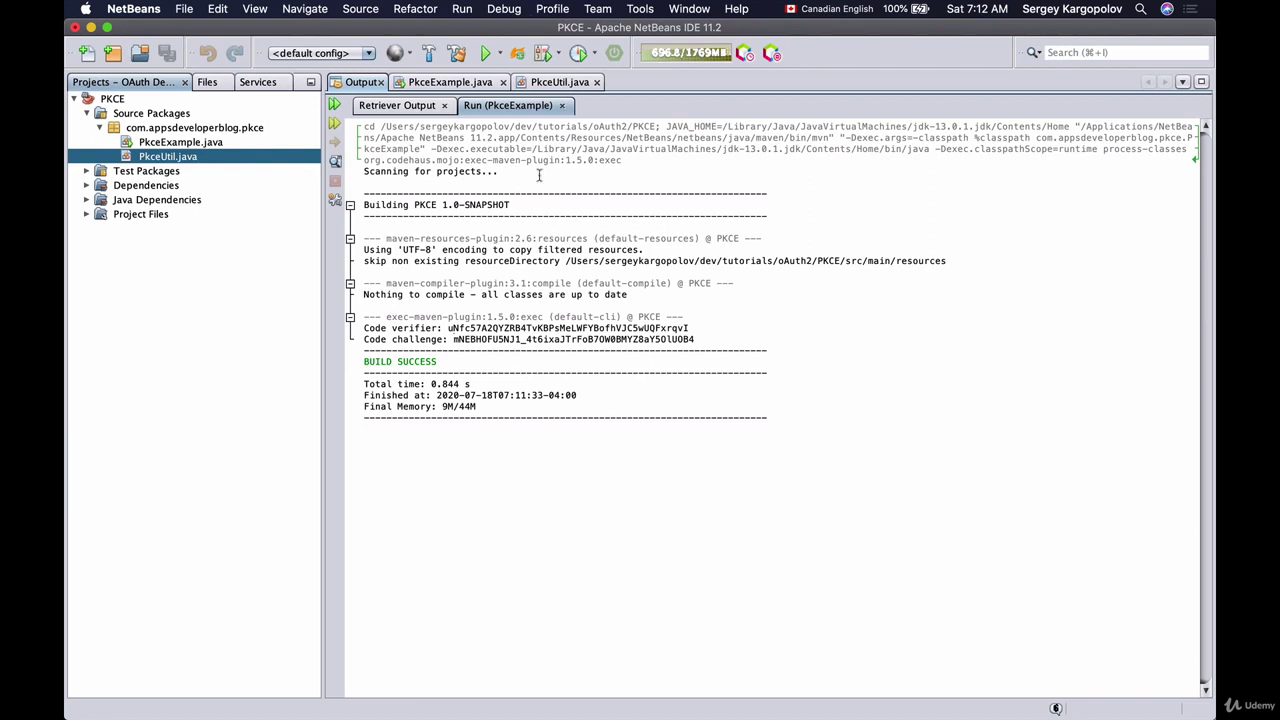
Look over the PkceExample.java source again, then return to Postman
left_click(460, 82)
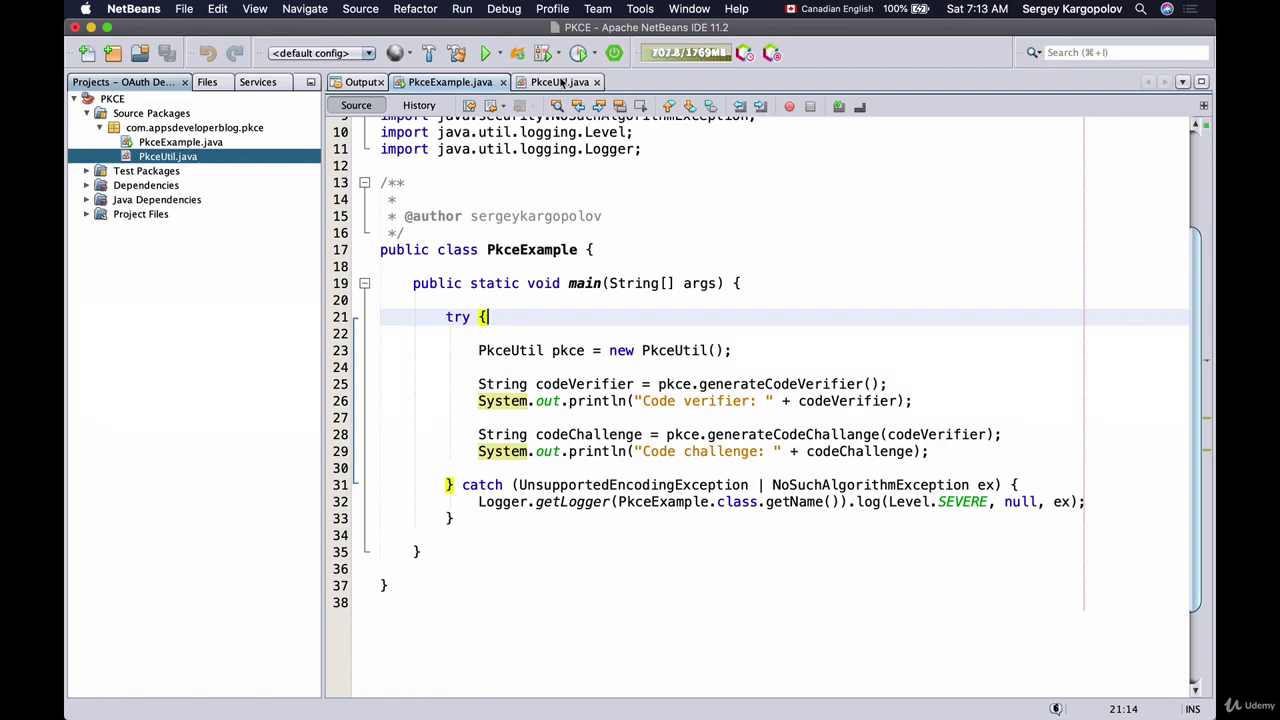
key("super+Tab")
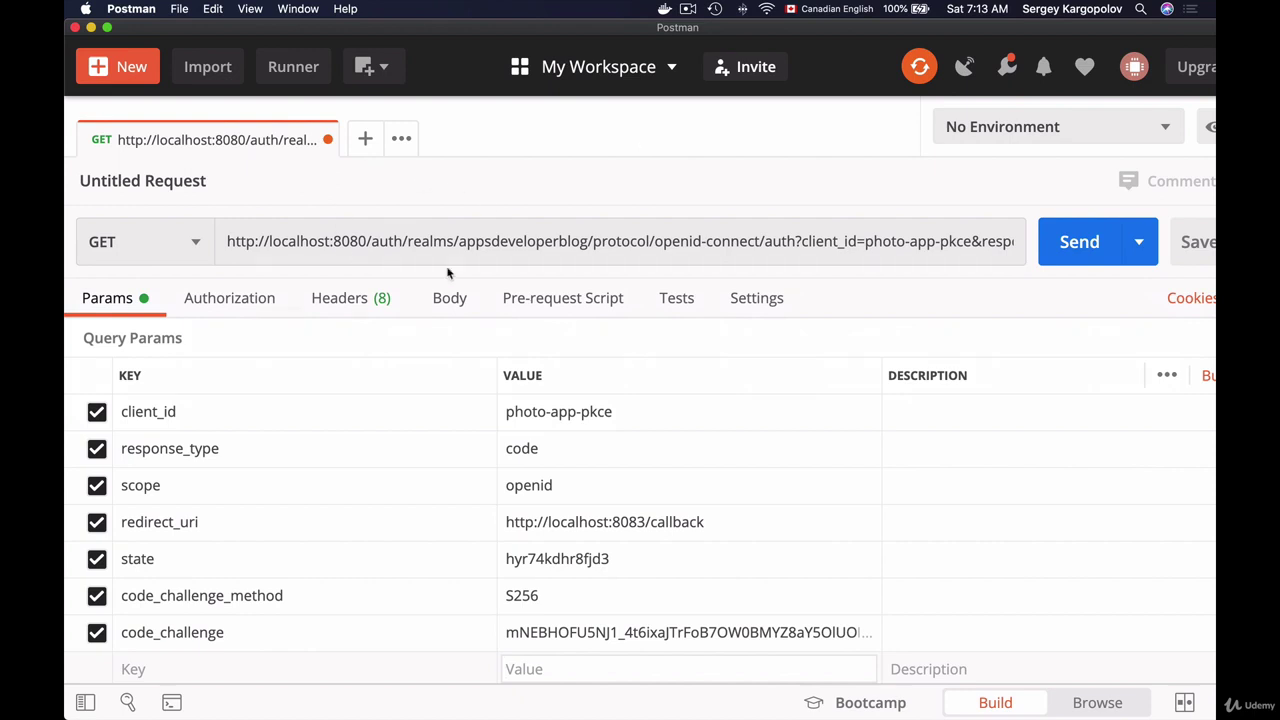
Select the entire authorization request URL with all seven parameters for copying
left_click(371, 240)
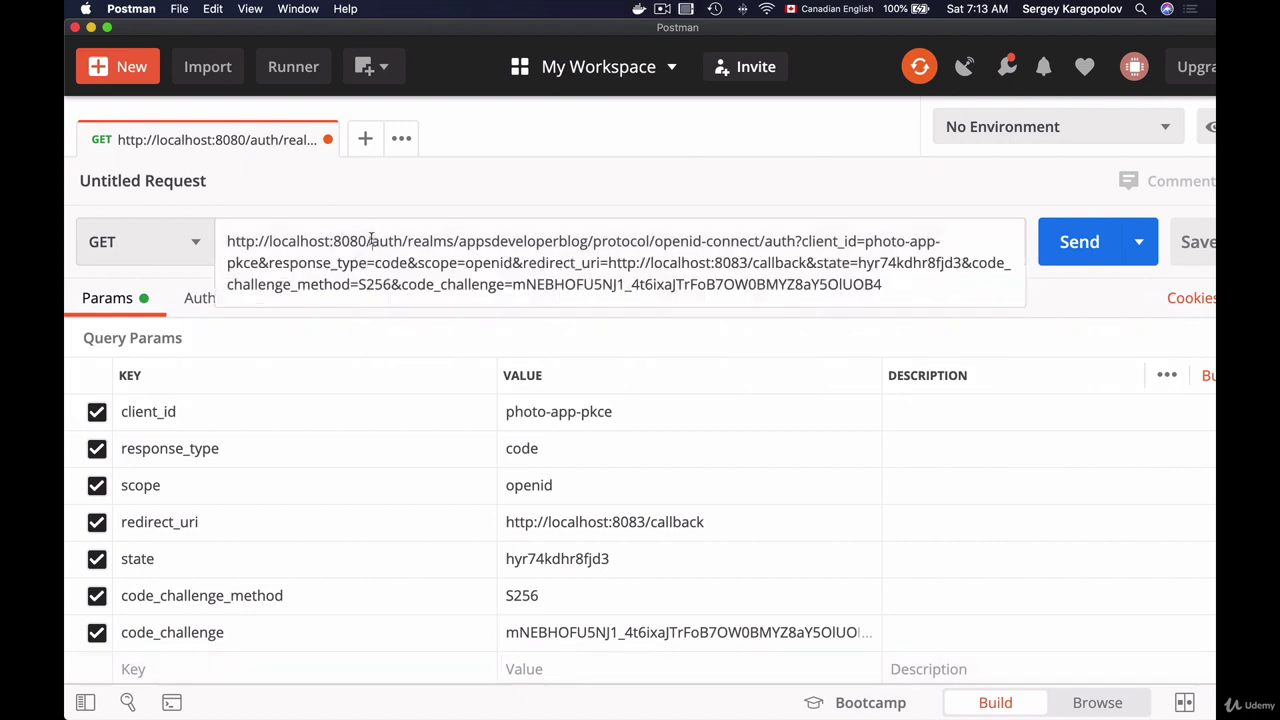
key("super+a")
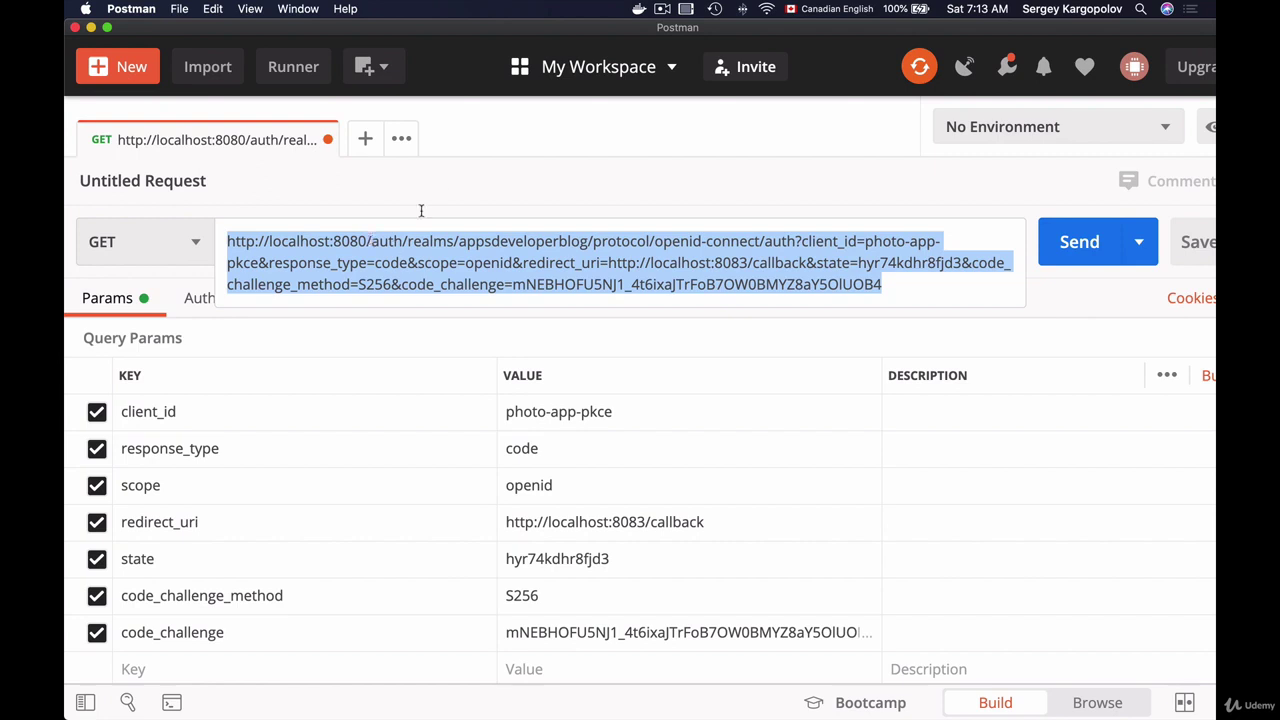
Load the copied authorization URL in a new Chrome incognito window
mouse_move(293, 705)
right_click(228, 700)
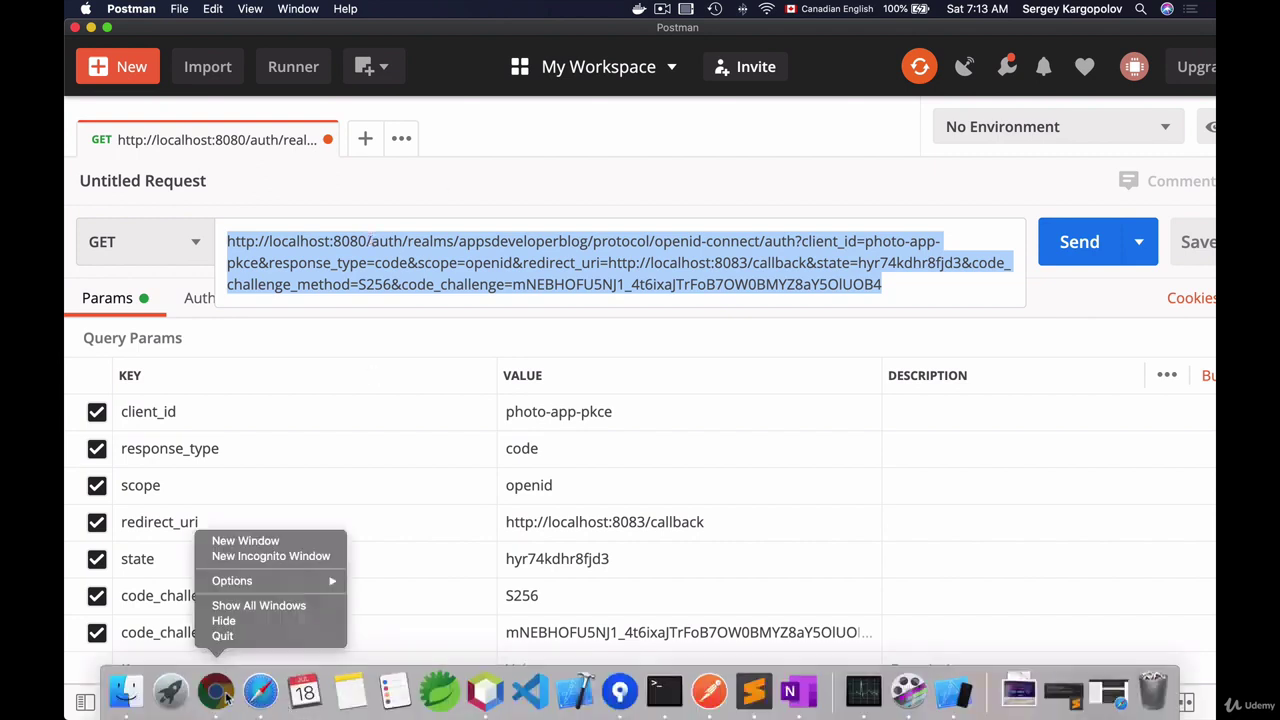
left_click(262, 556)
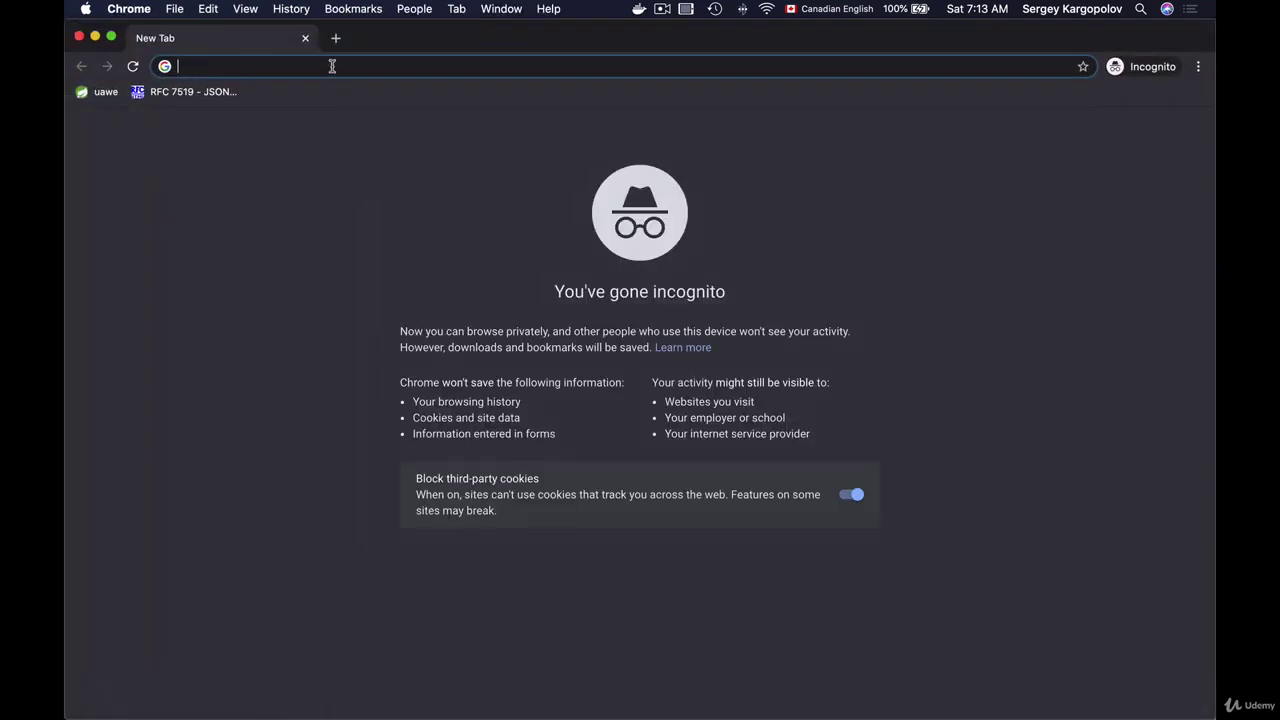
key("super+v")
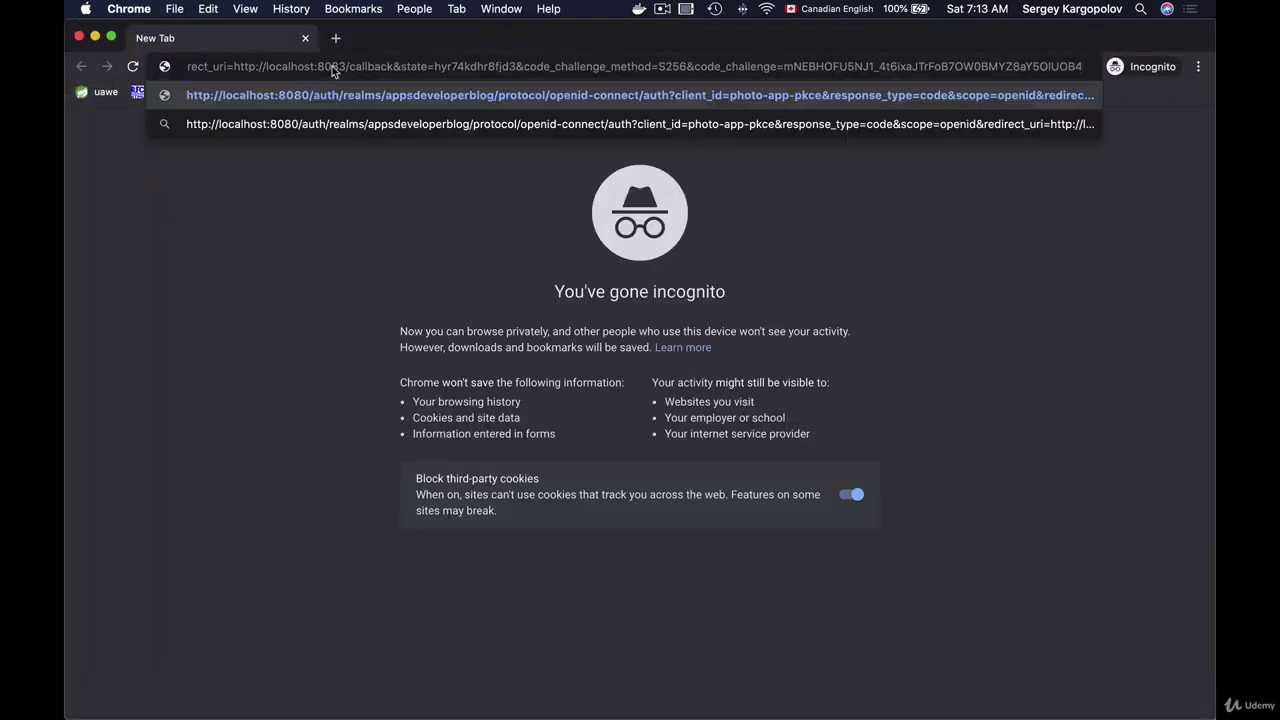
key("Return")
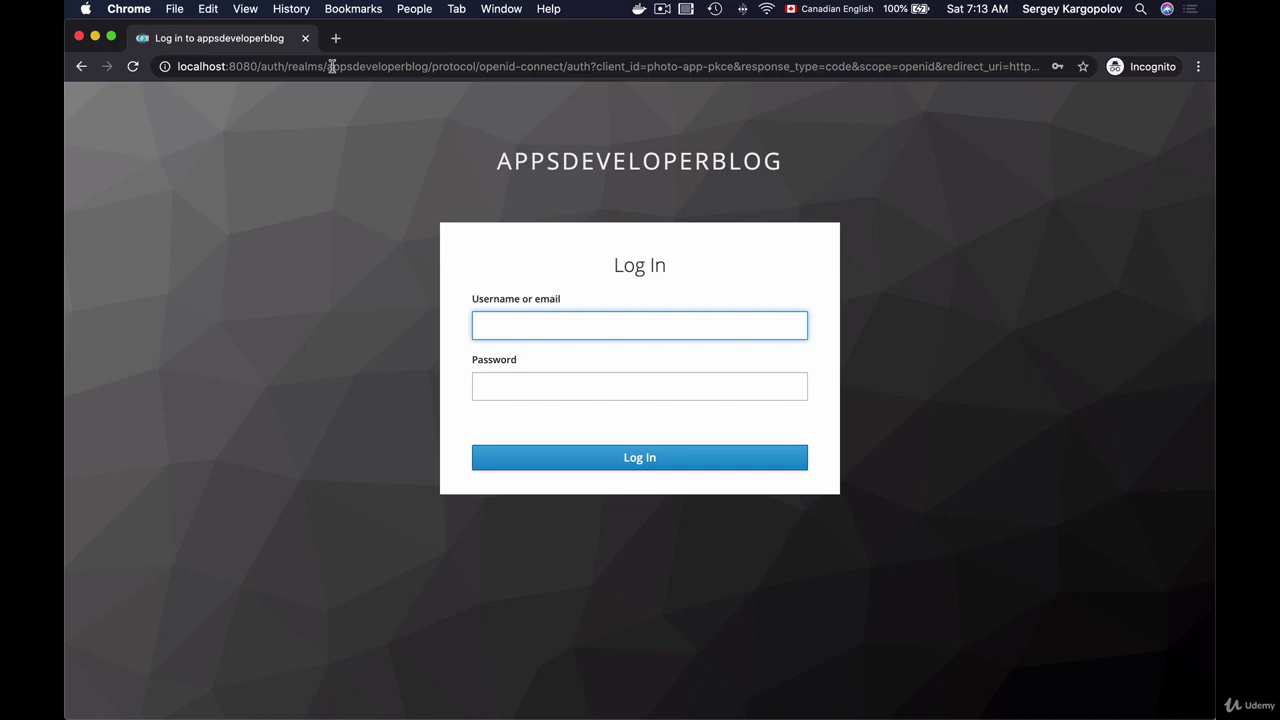
Log in to the Keycloak realm with the user's username and password
key("Tab")
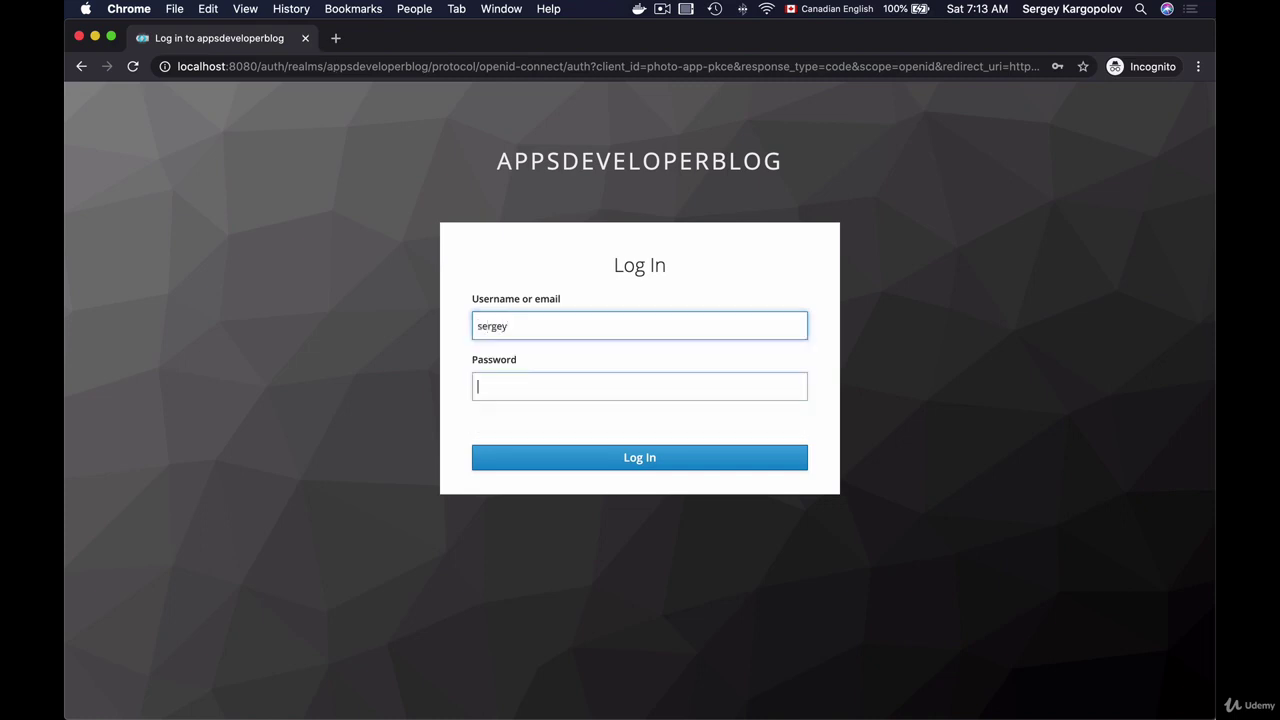
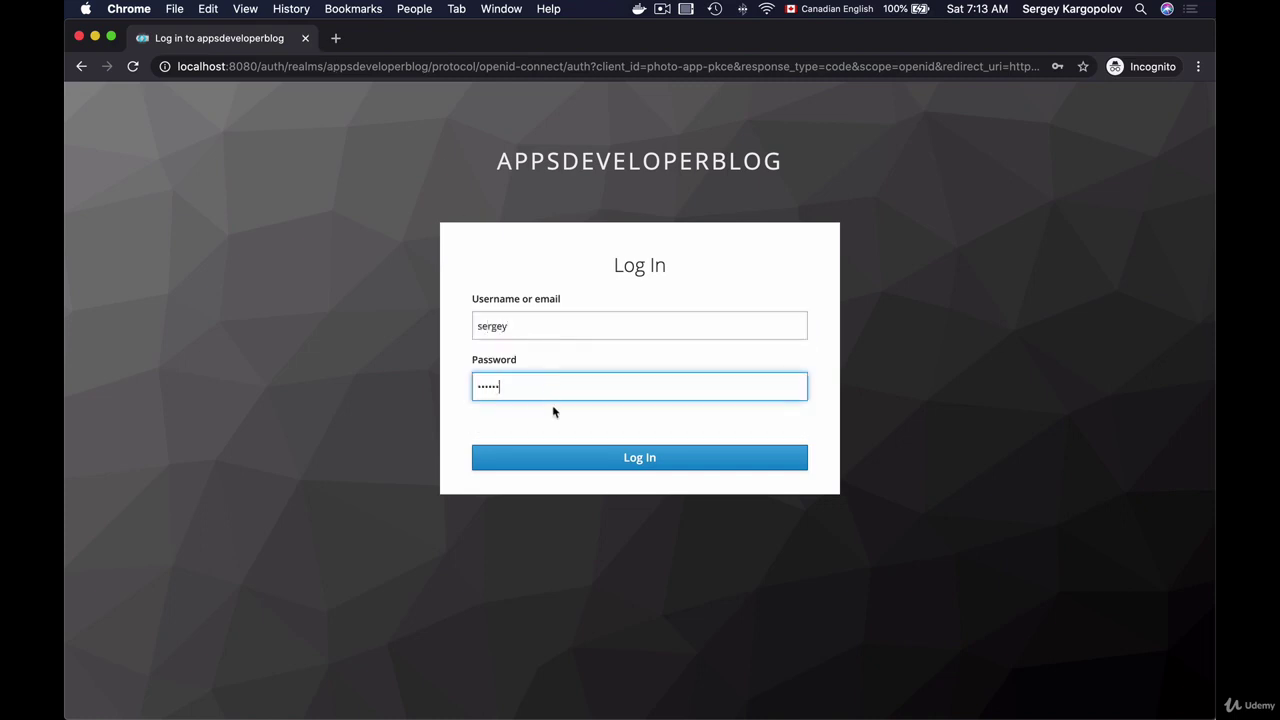
left_click(557, 470)
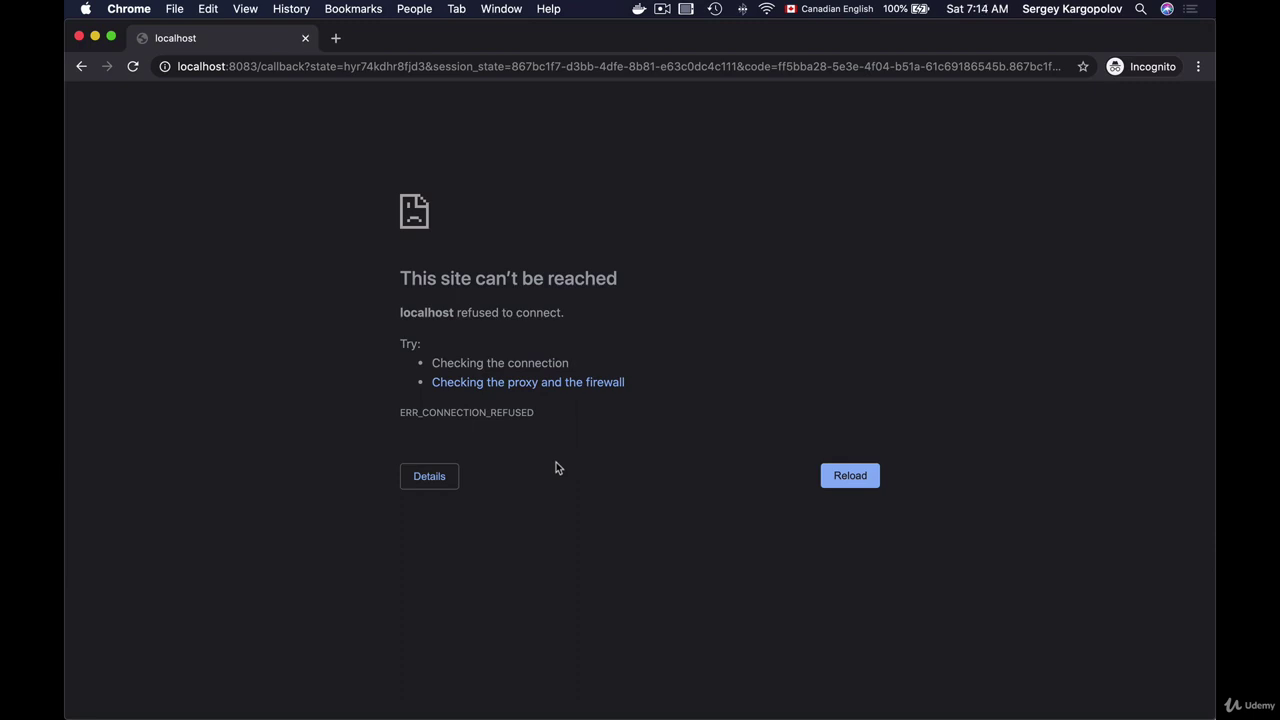
Select the authorization code from the localhost:8083/callback URL in Chrome's address bar
left_click(316, 67)
left_click(312, 66)
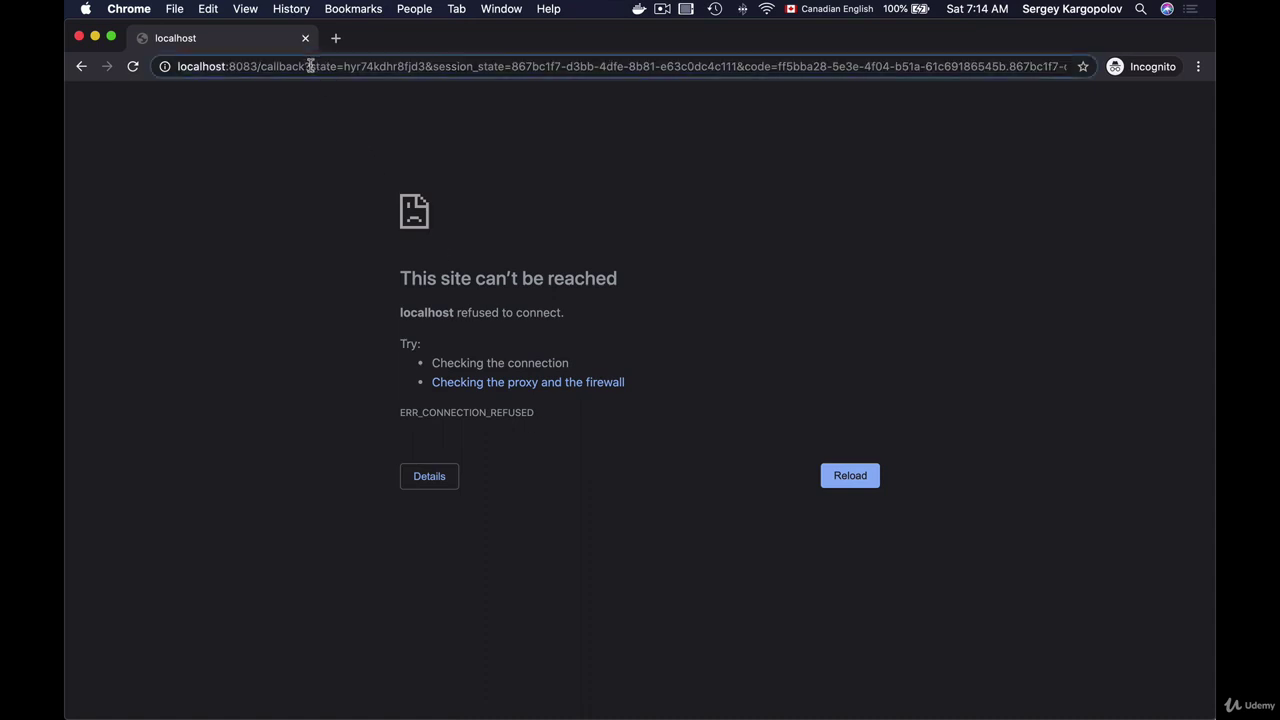
left_click_drag(310, 66, 163, 63)
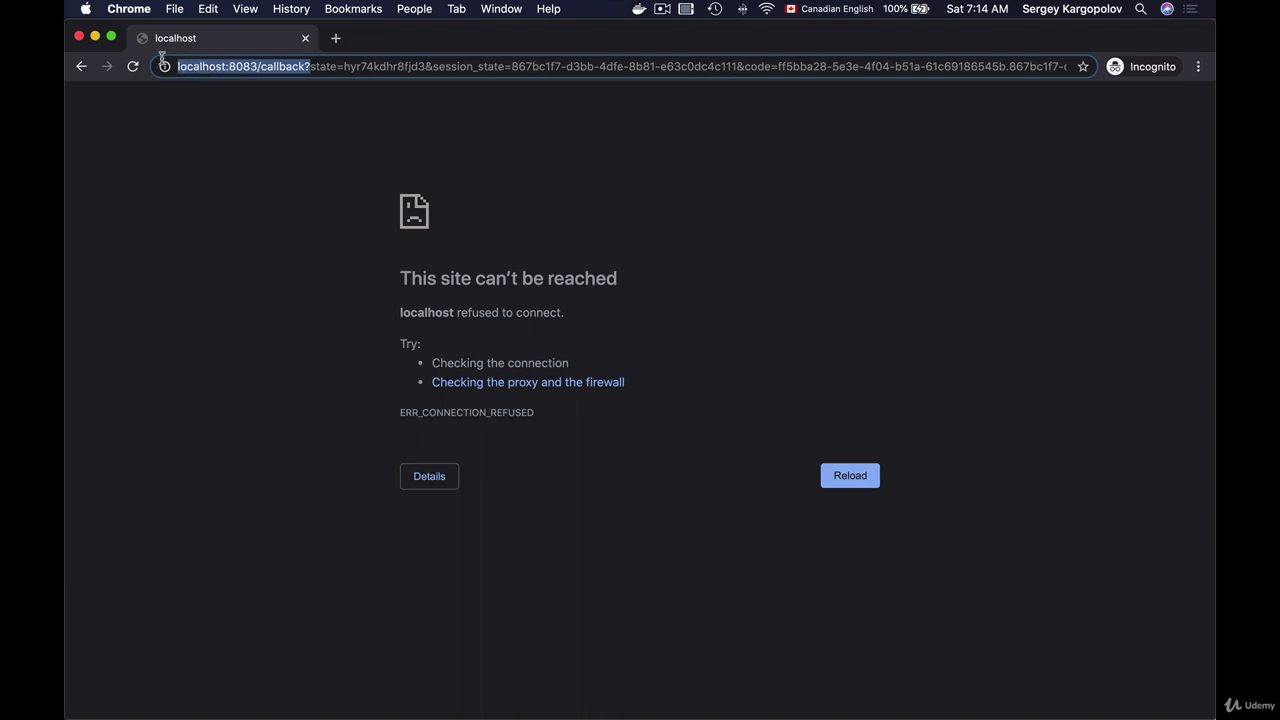
left_click(785, 66)
left_click_drag(777, 64, 1212, 53)
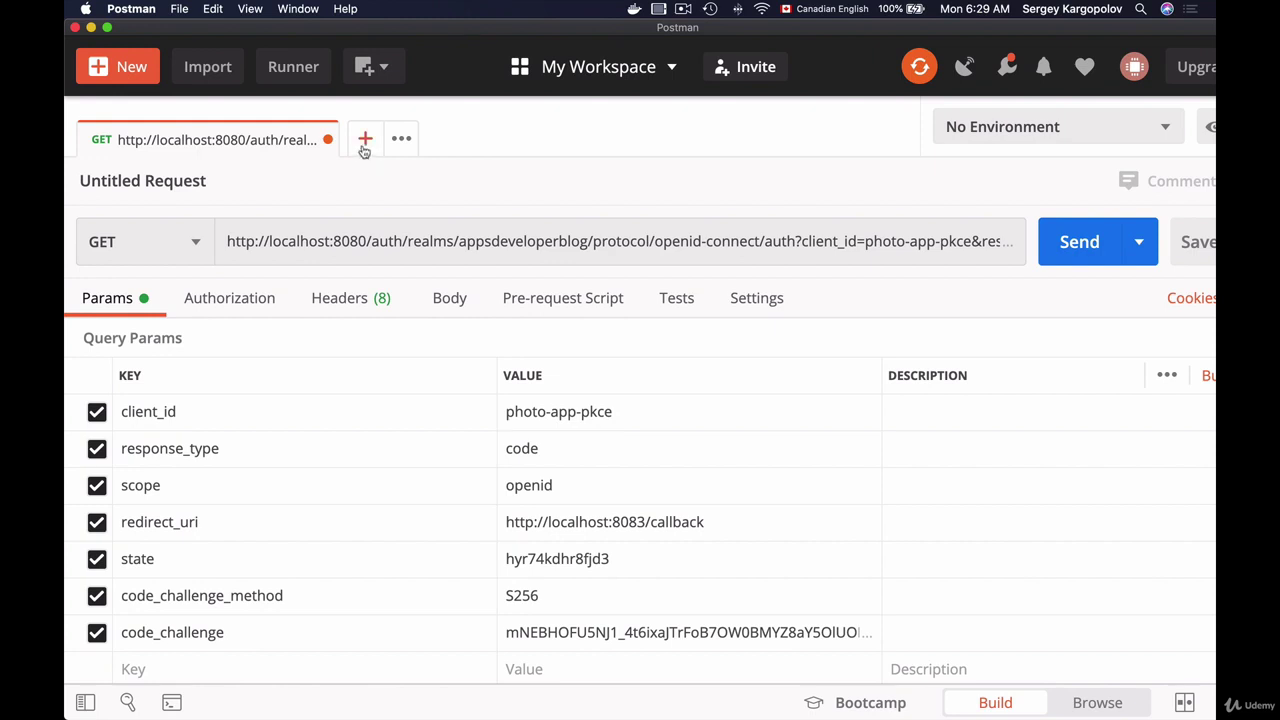
left_click(365, 140)
left_click(320, 242)
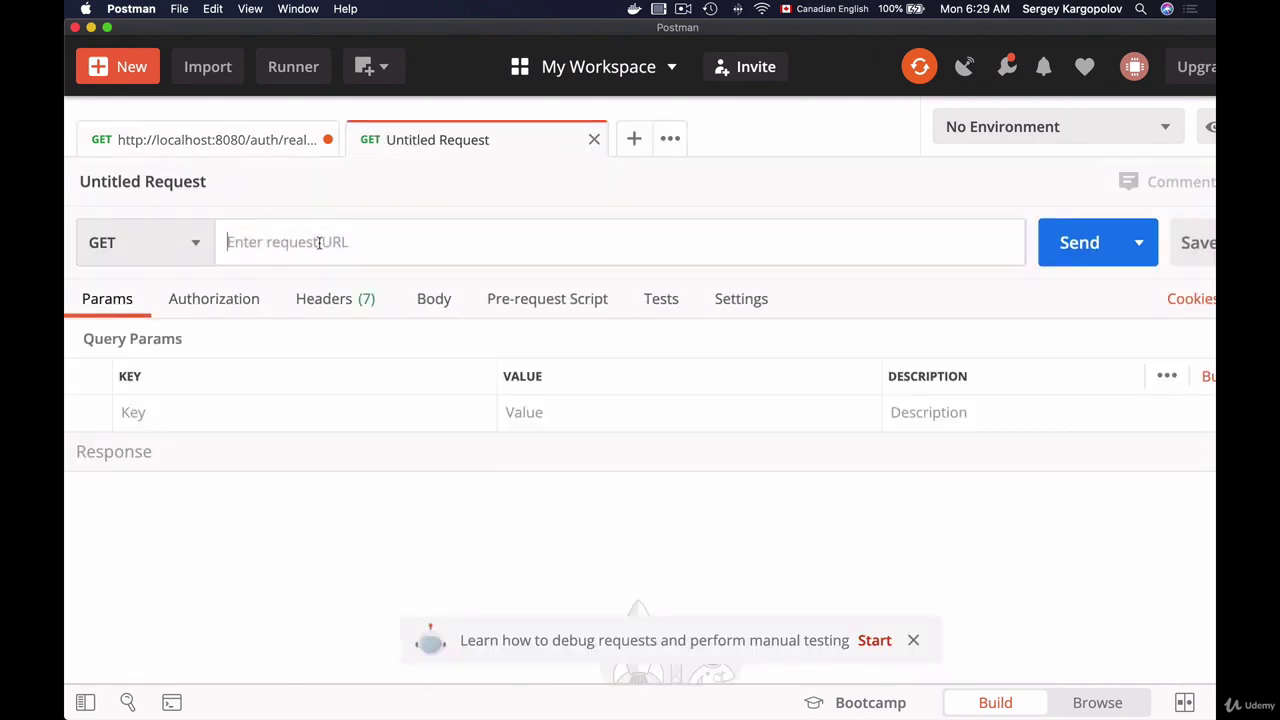
key("super+v")
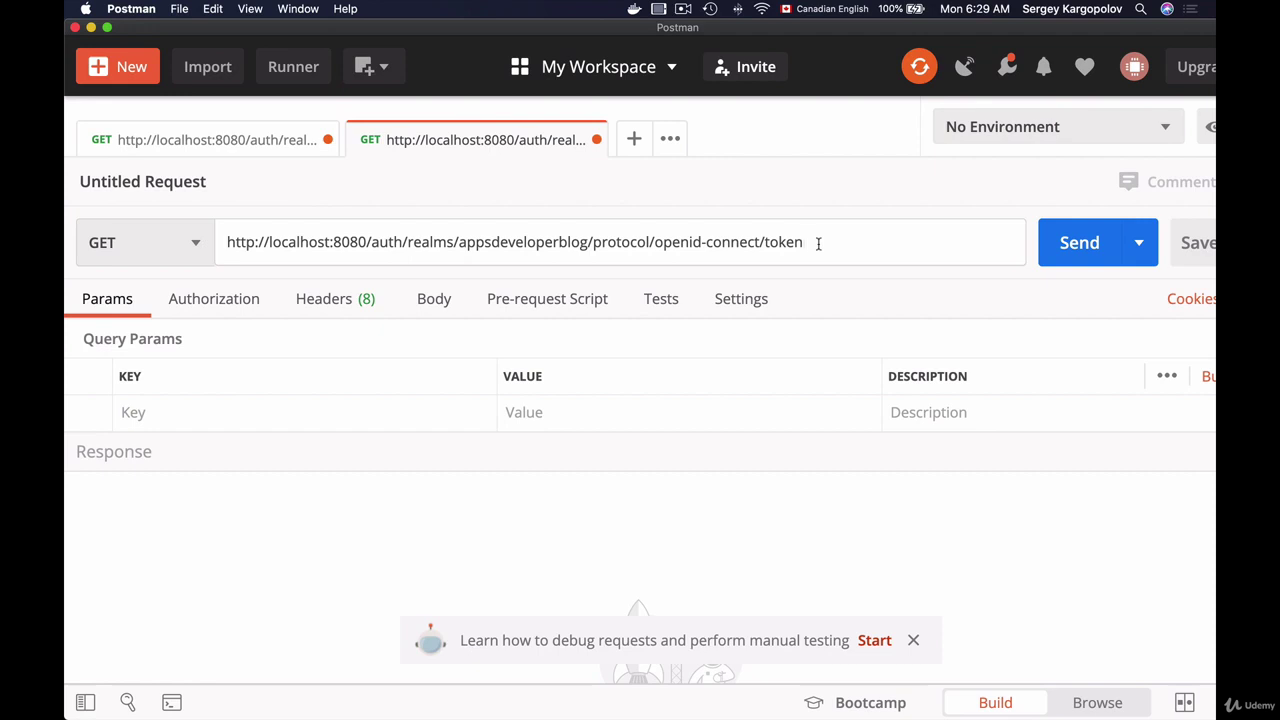
left_click_drag(806, 242, 236, 242)
left_click(852, 243)
left_click(170, 242)
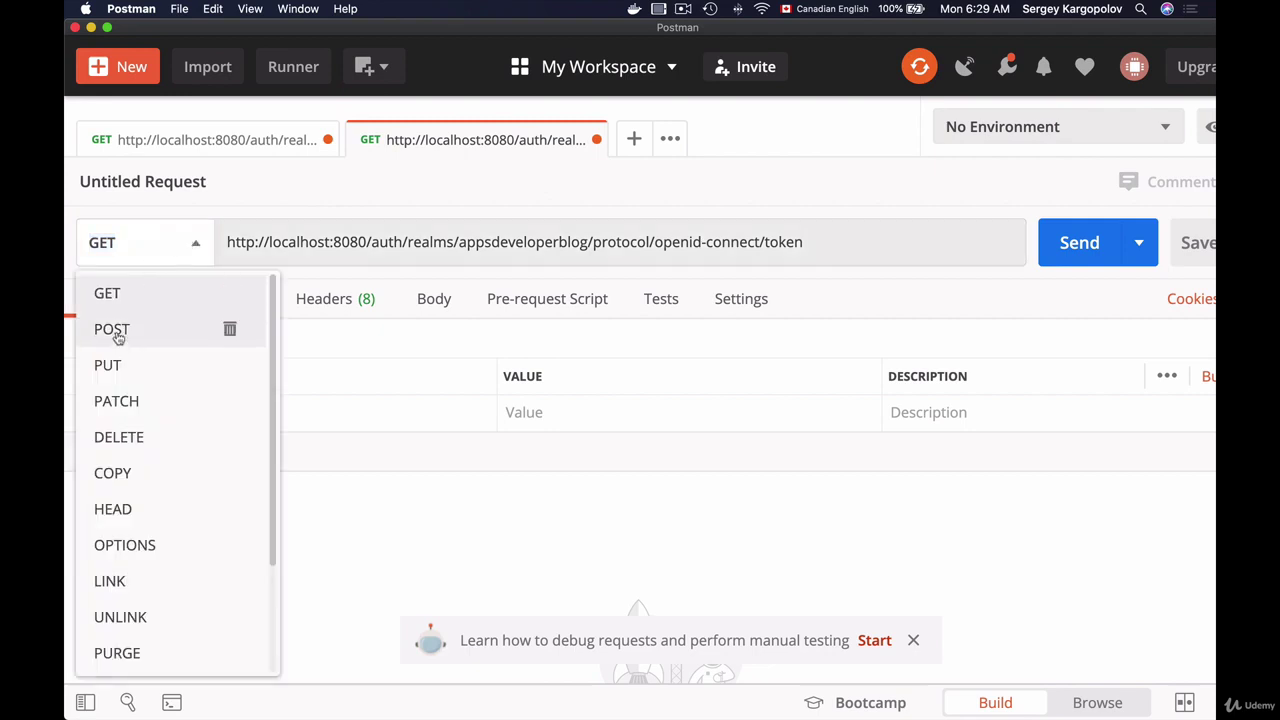
left_click(117, 337)
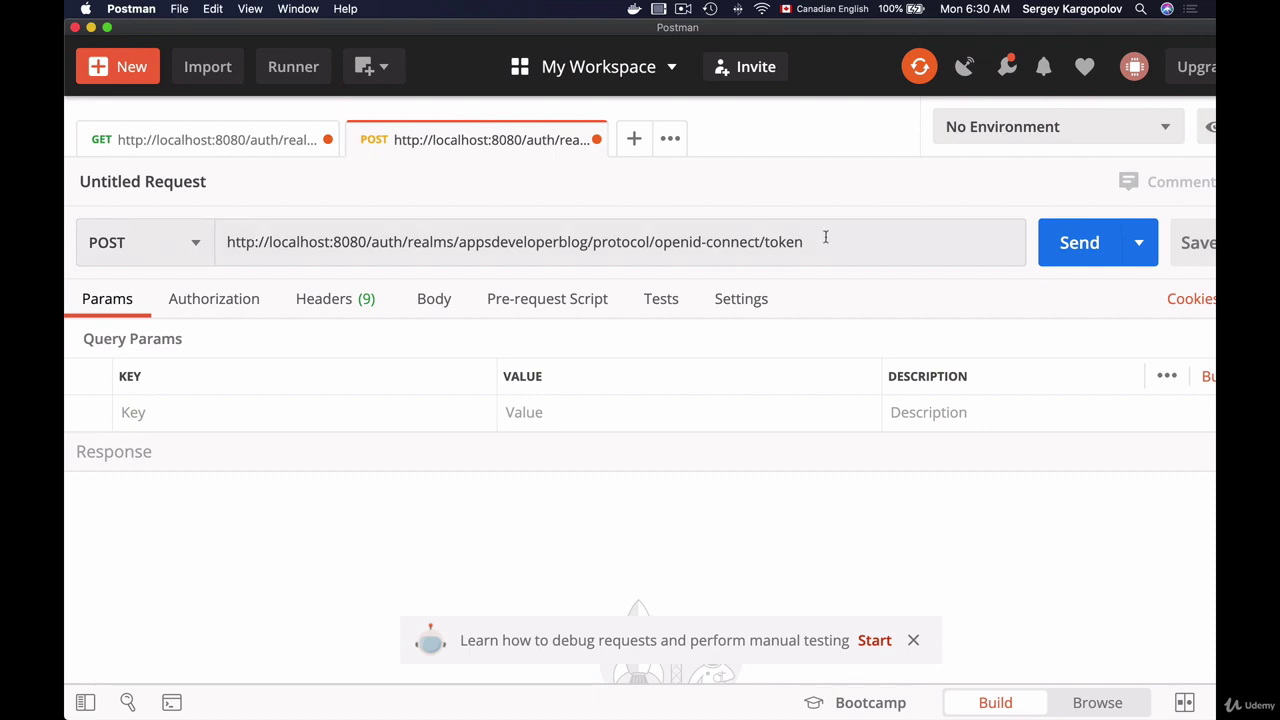
Give the token request an x-www-form-urlencoded body with grant_type set to authorization_code
left_click(432, 305)
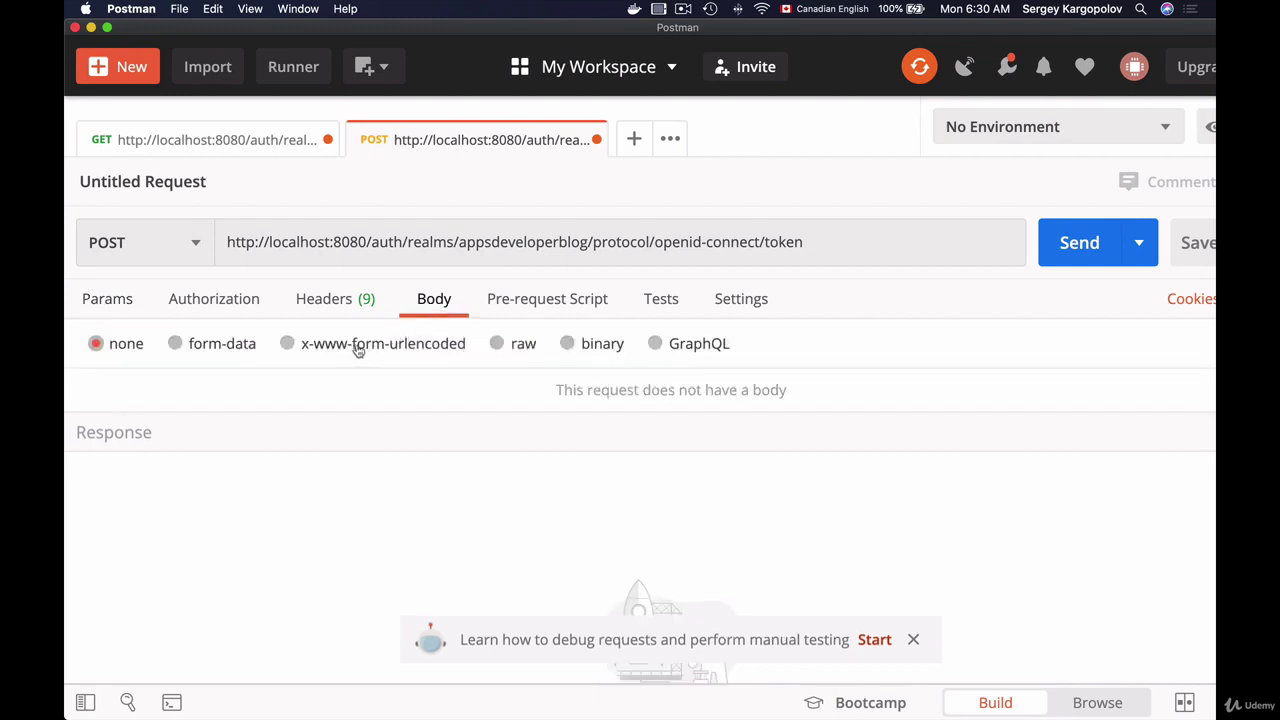
left_click(357, 349)
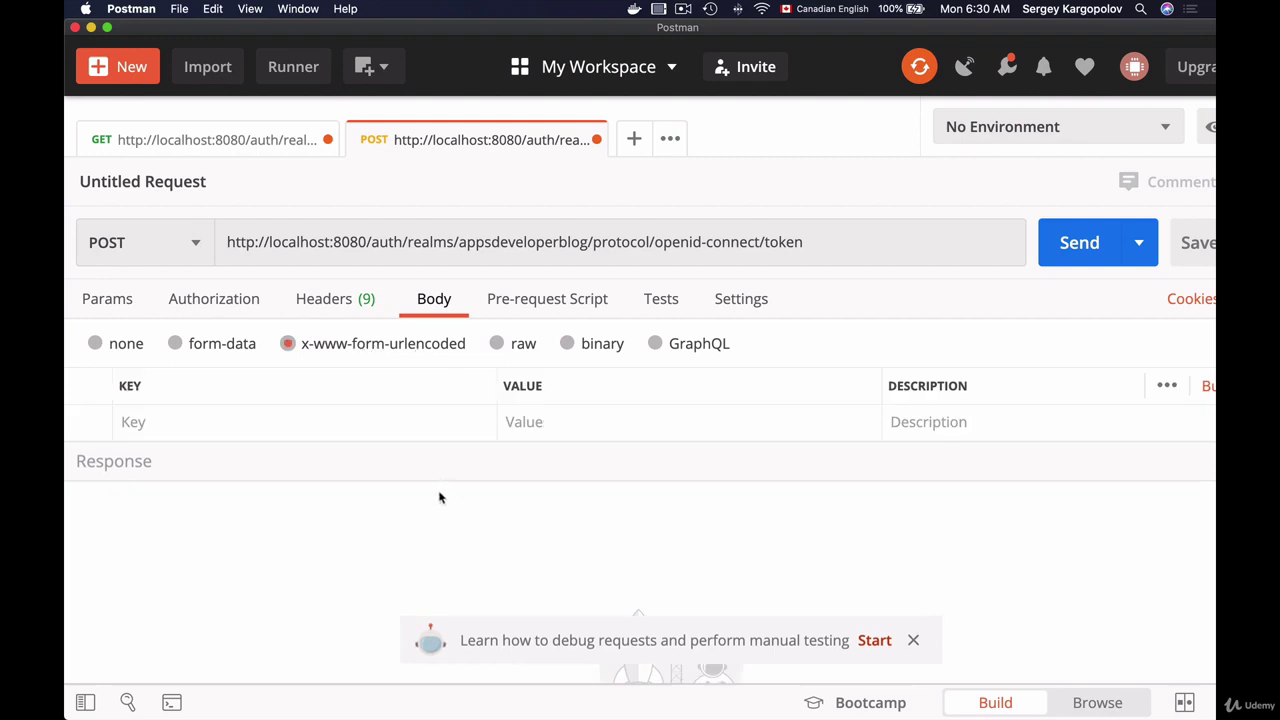
left_click(238, 421)
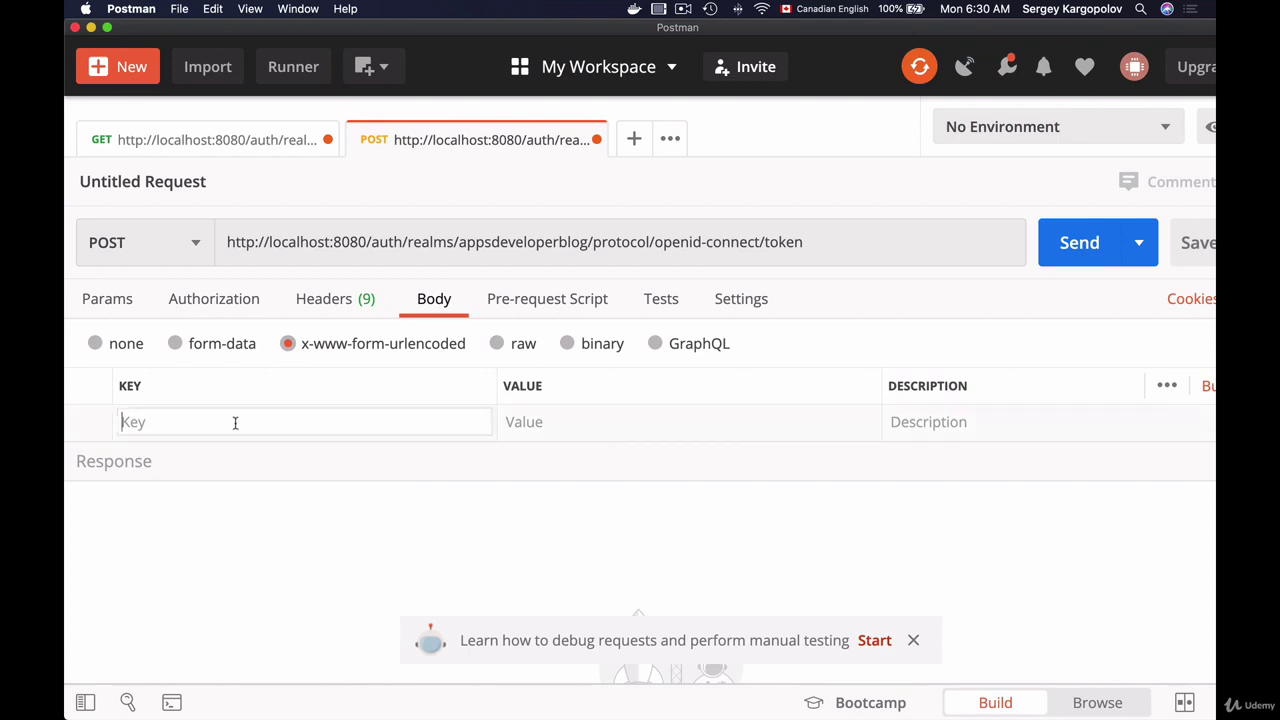
type("grant_type")
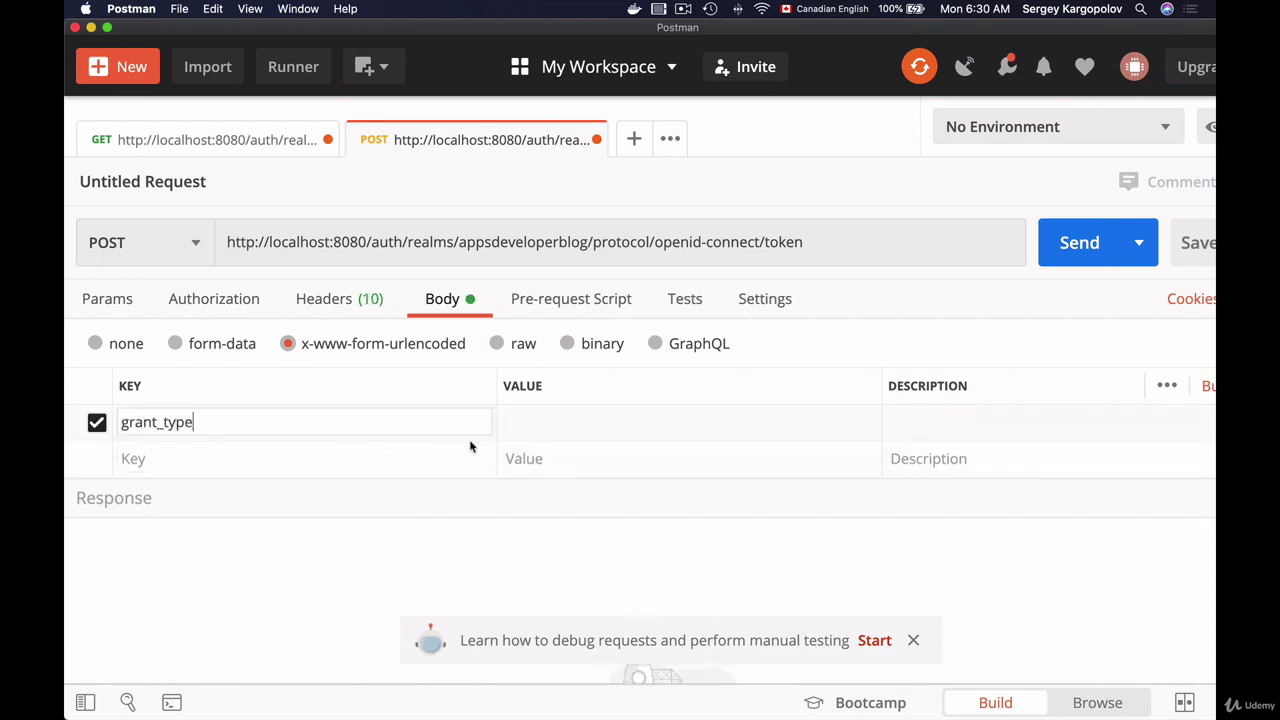
left_click(545, 417)
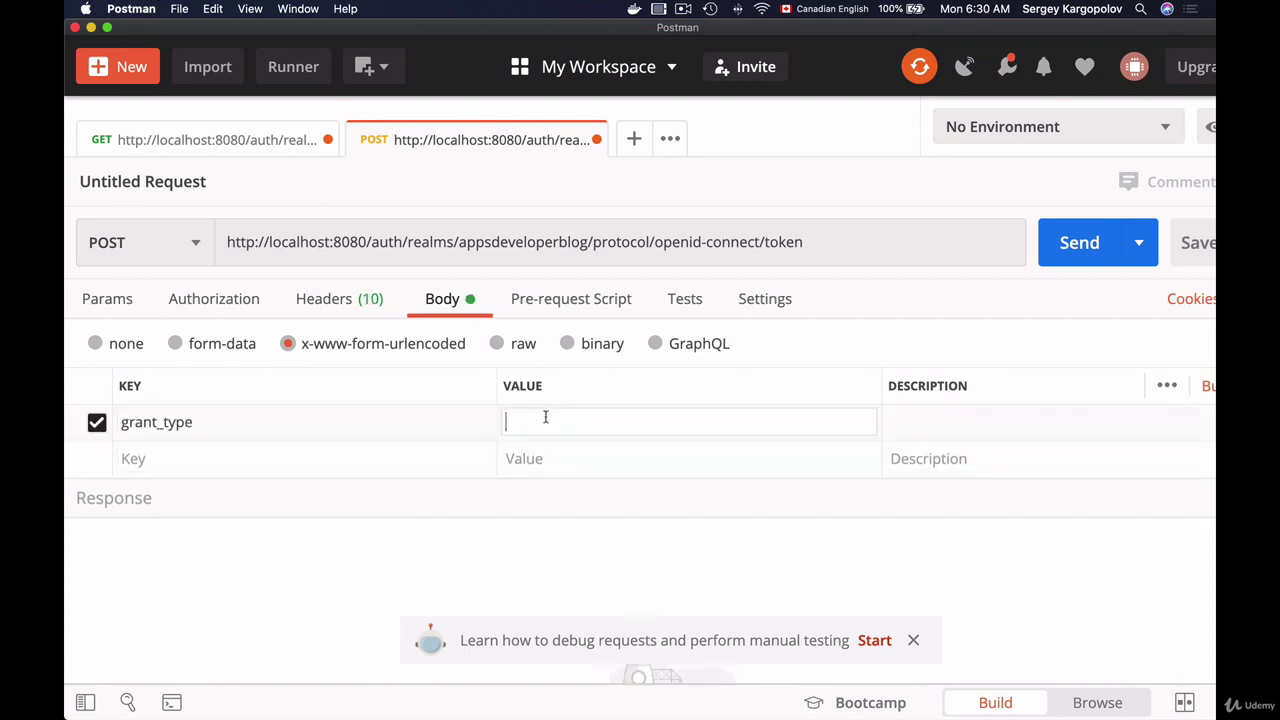
type("authorization_code")
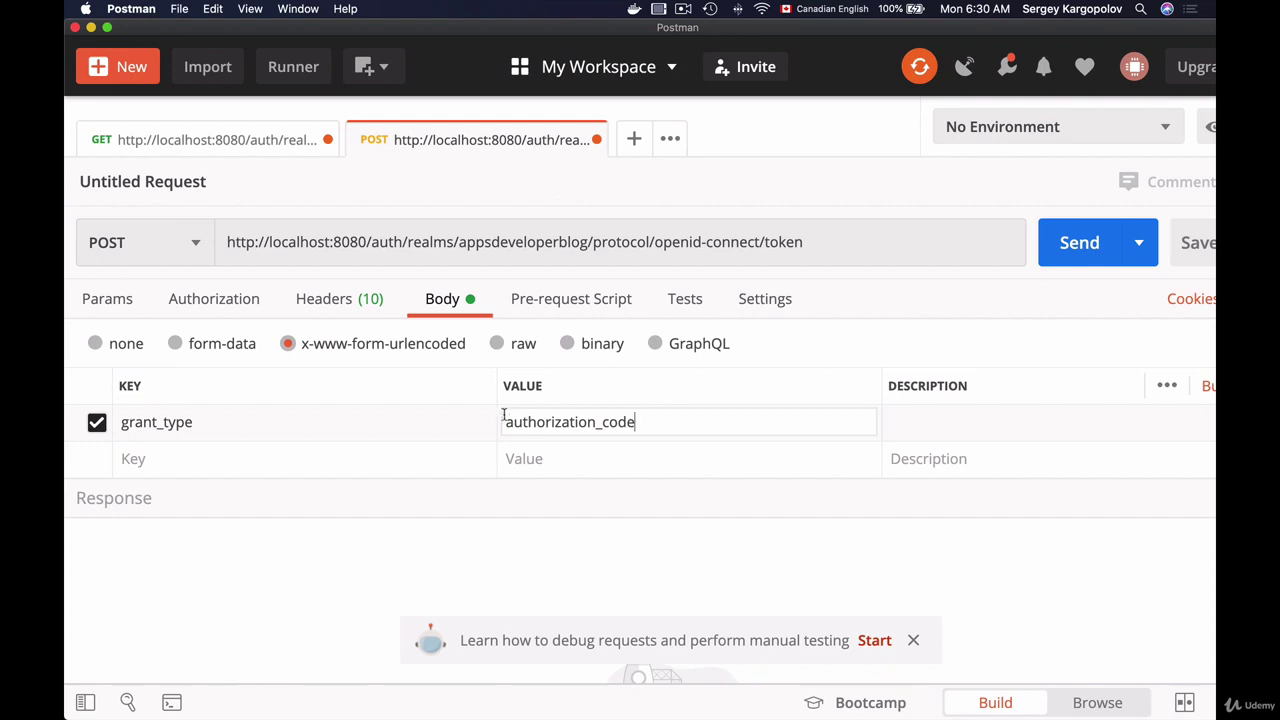
left_click(252, 146)
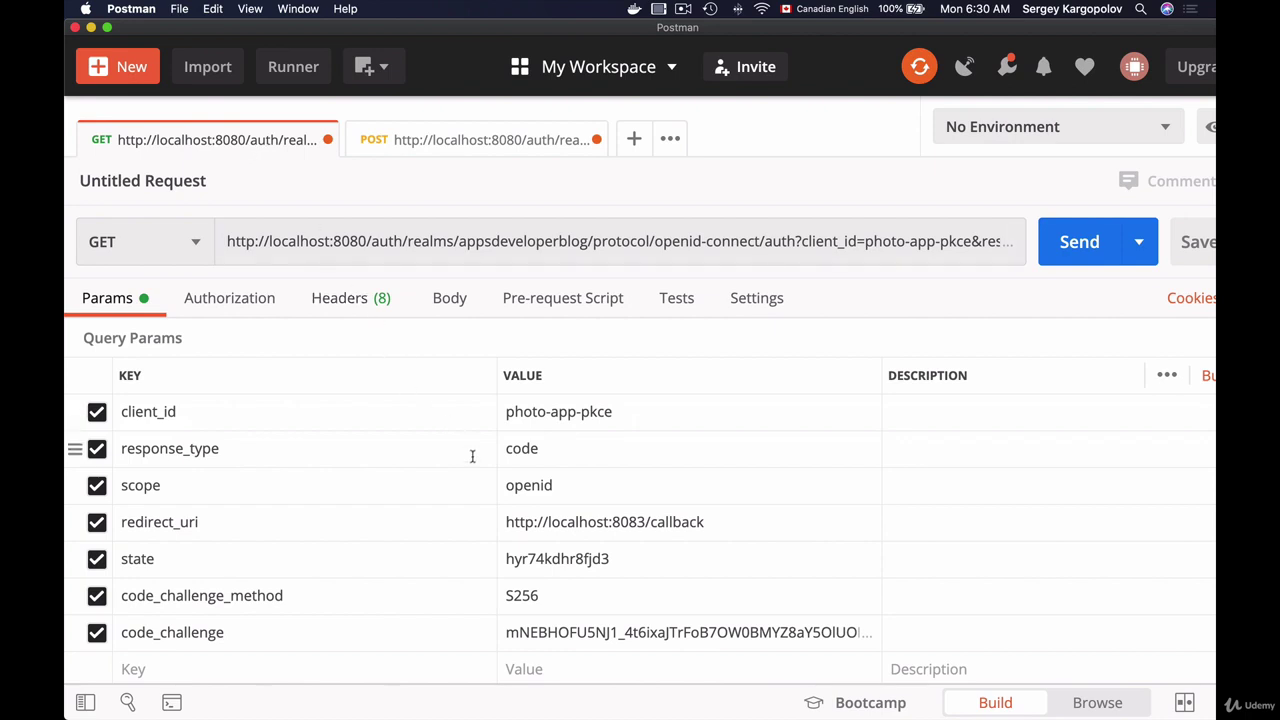
Copy client_id photo-app-pkce from the authorization request into the token request body
left_click(621, 406)
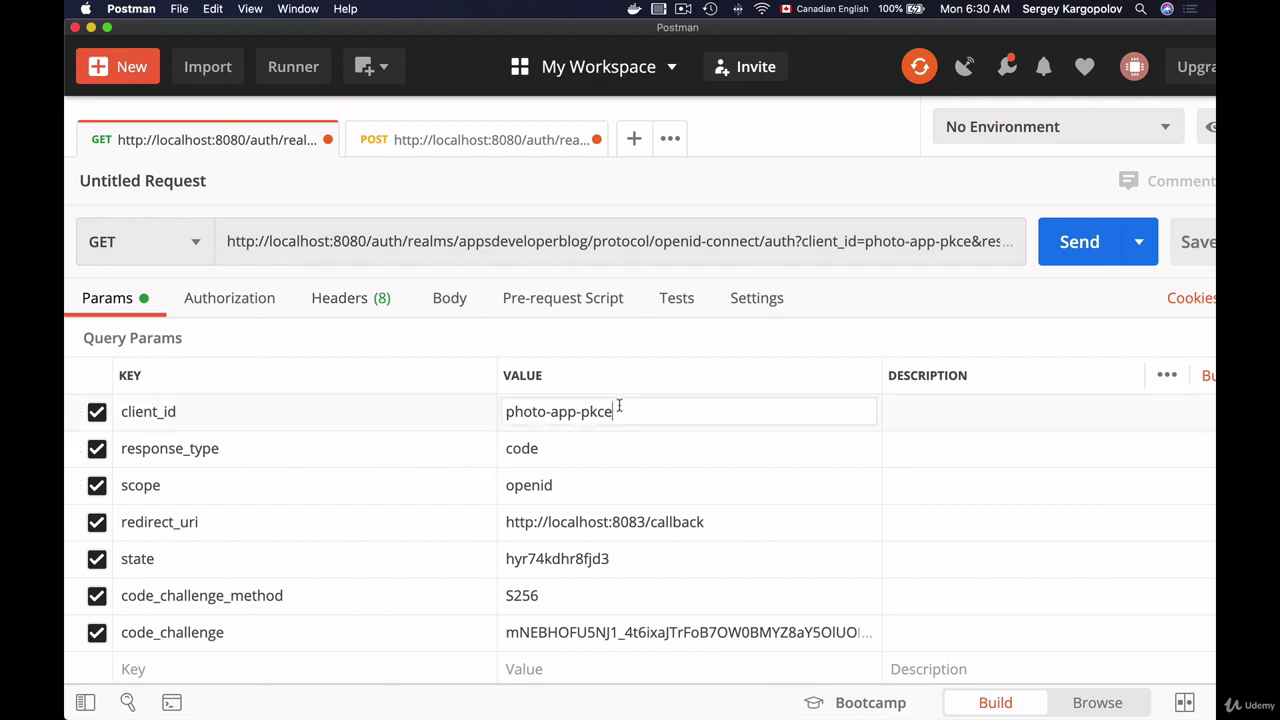
left_click_drag(634, 411, 503, 414)
key("super+c")
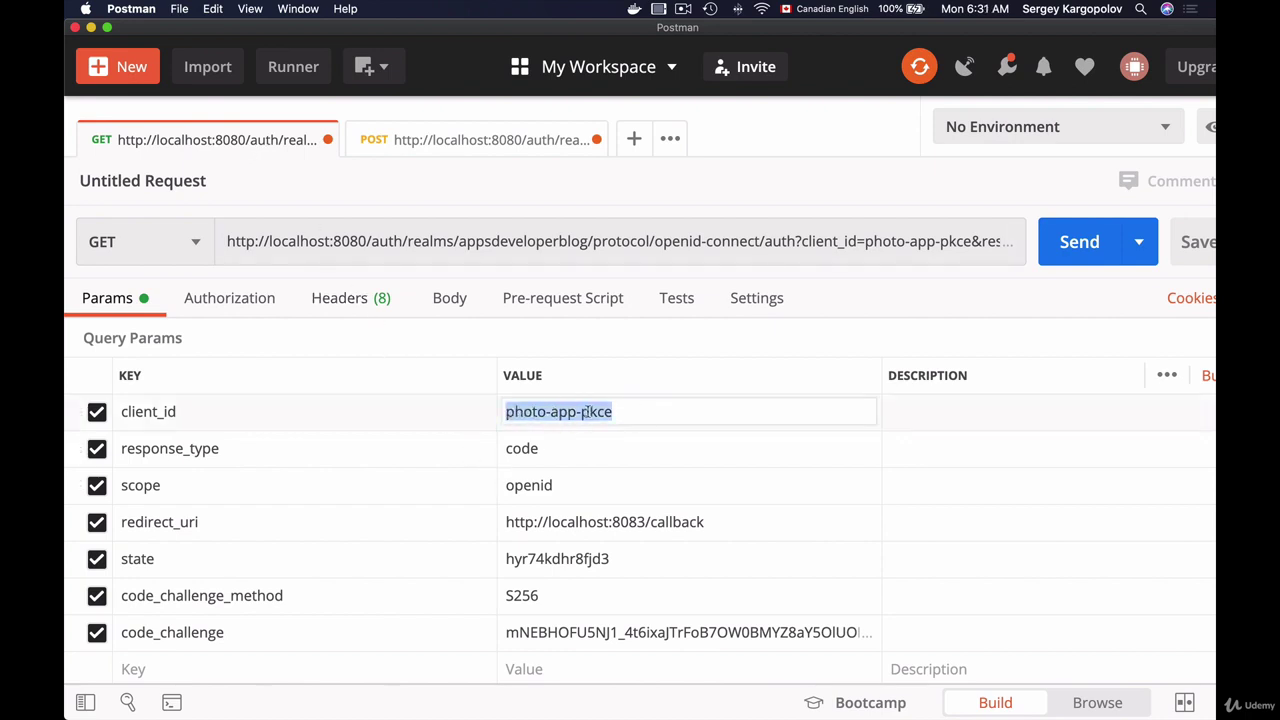
left_click(476, 139)
left_click(178, 459)
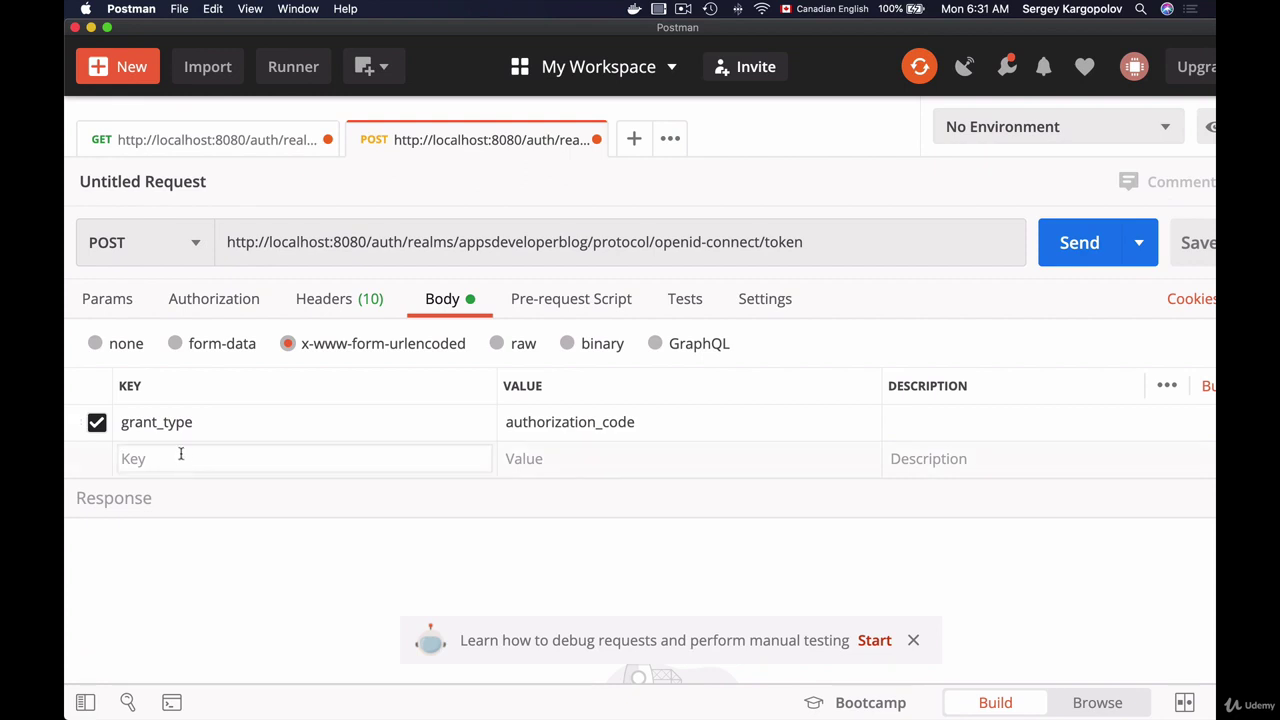
type("client_id")
left_click(546, 459)
key("super+v")
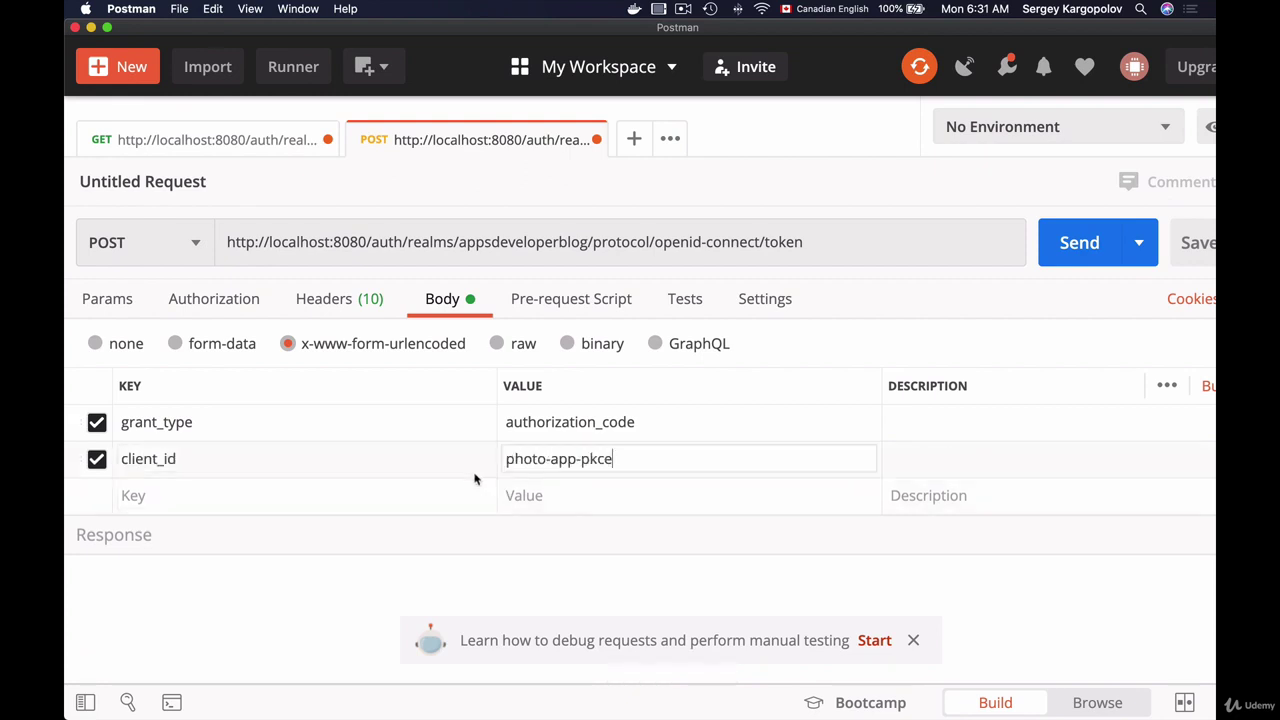
Add a client_secret body parameter with the pasted client secret
left_click(398, 492)
type("clien")
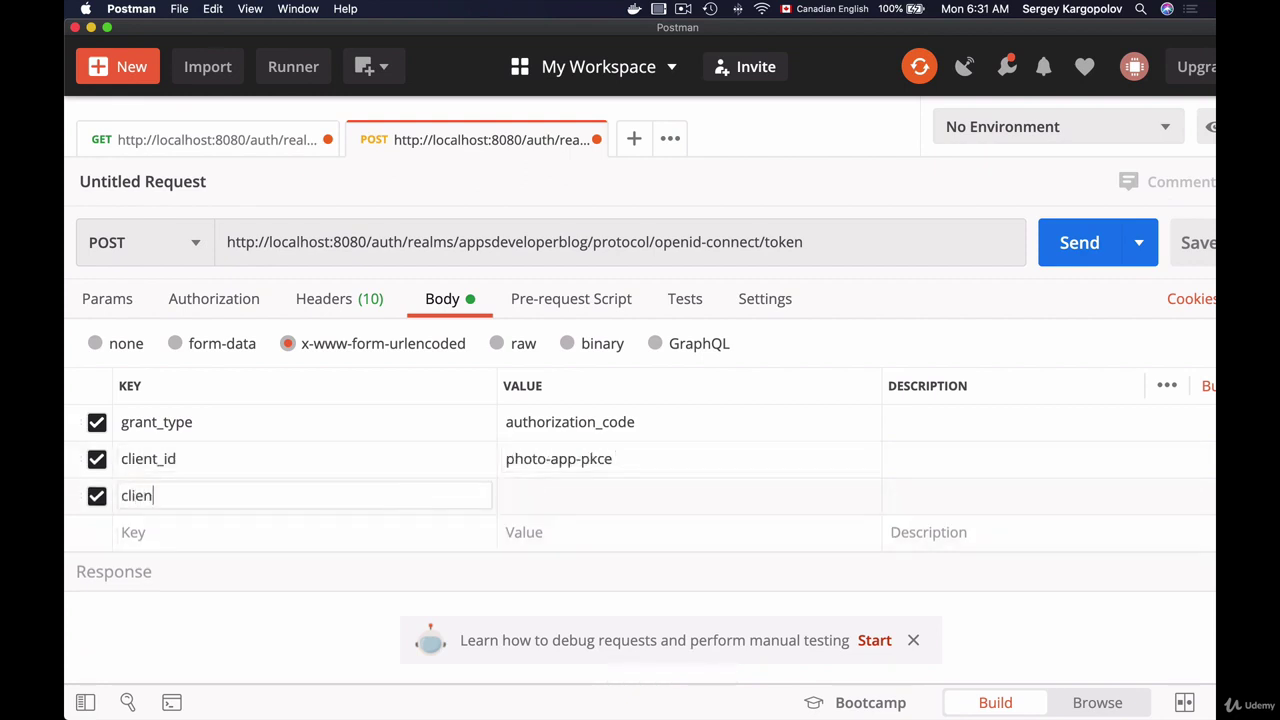
type("t_secret")
key("super+Tab")
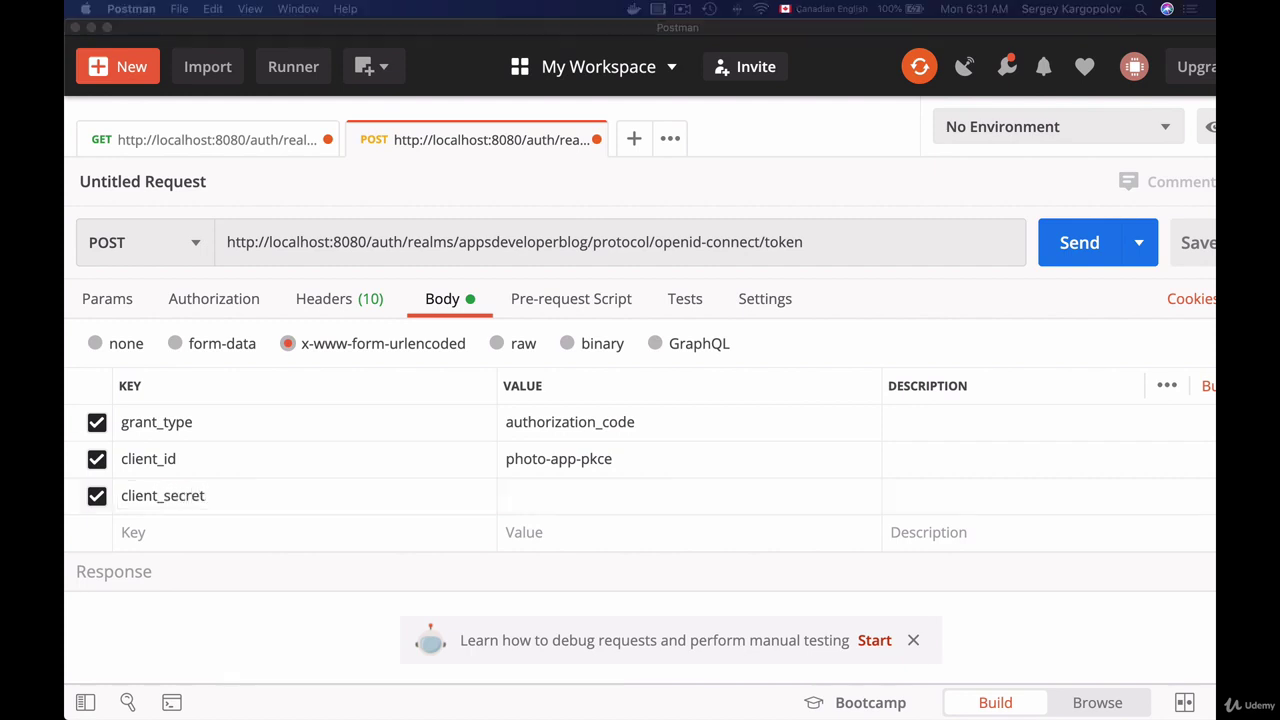
left_click(626, 497)
key("super+v")
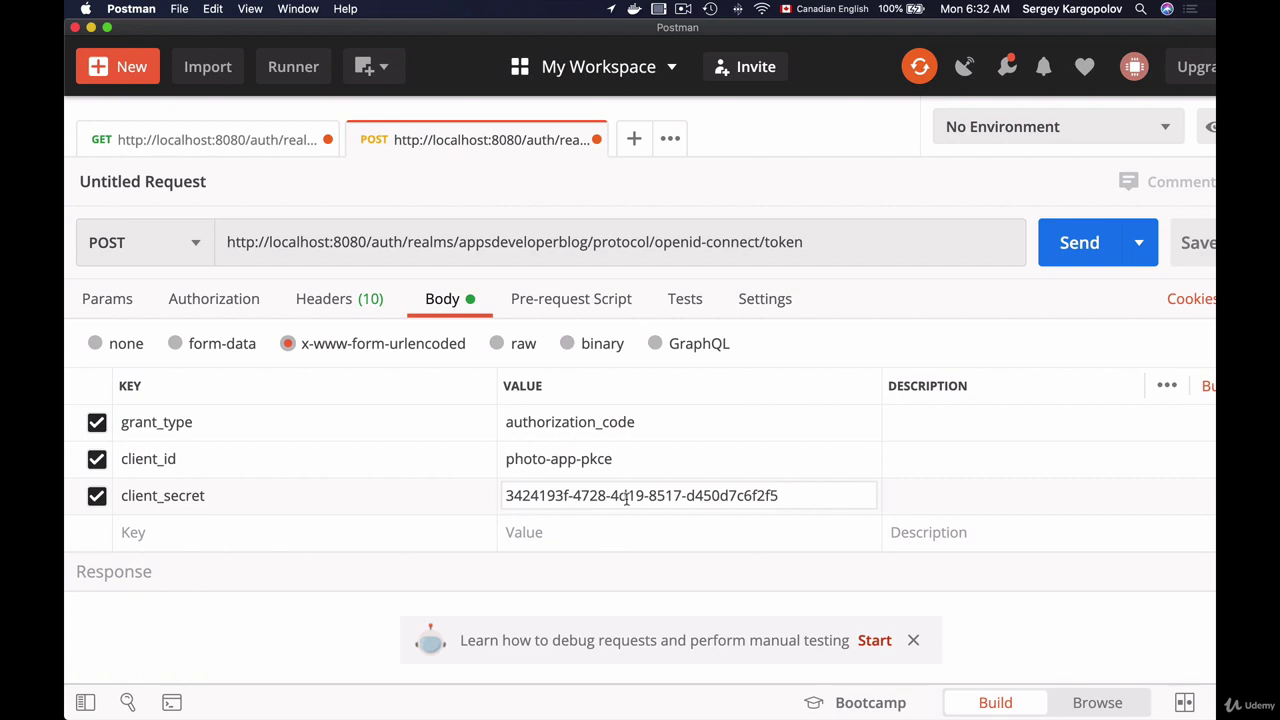
Add the browser's authorization code as the code parameter, then a redirect_uri key
left_click(366, 530)
type("code")
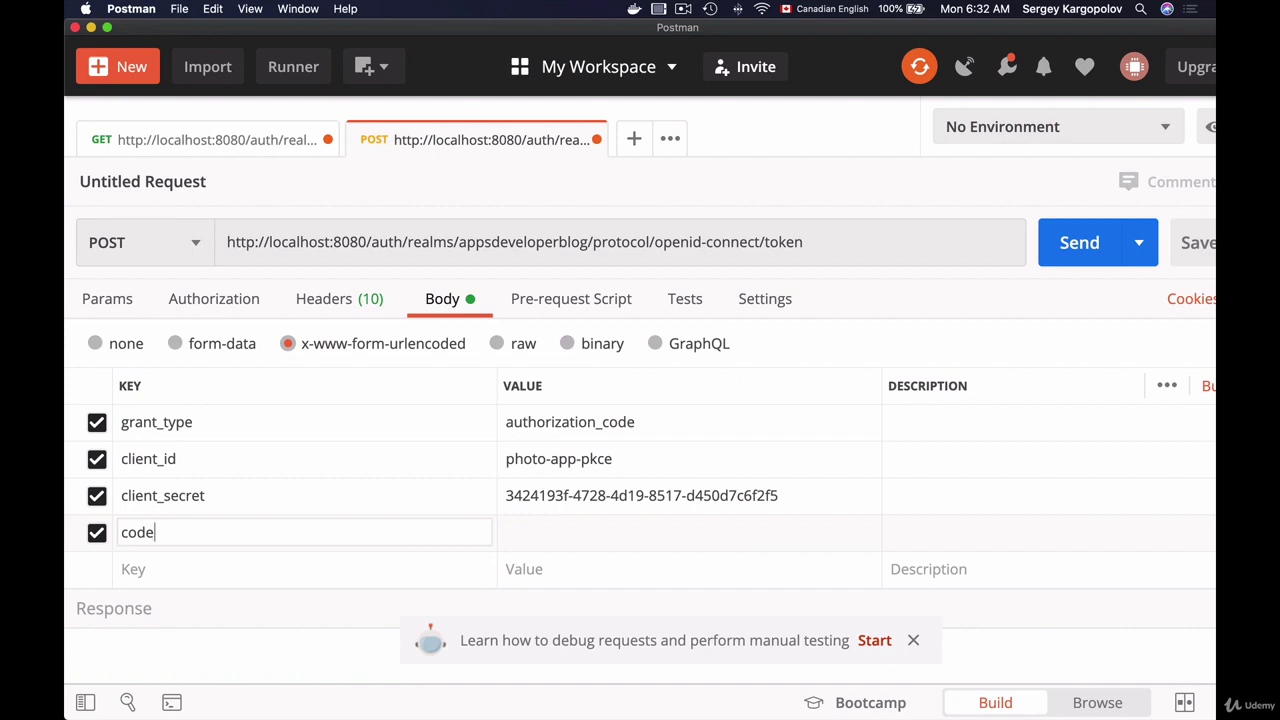
mouse_move(230, 700)
left_click(195, 693)
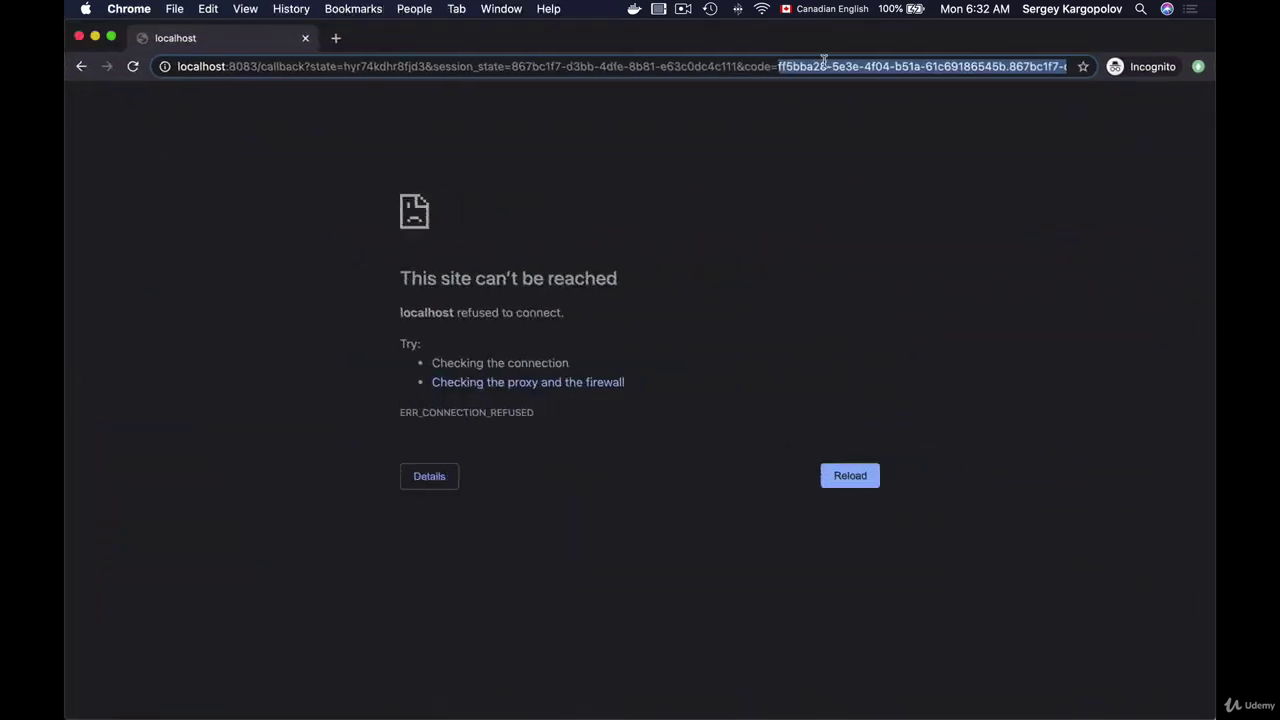
key("super+Tab")
left_click(572, 531)
type("ff5bba28-5e3e-4f04-b51a-61c69186545b.867bc1f7-d3bb-4dfe-8b81-e63c0dc4c111.0c9b74af-f0cb-48b8-9762-1bd23841c73a")
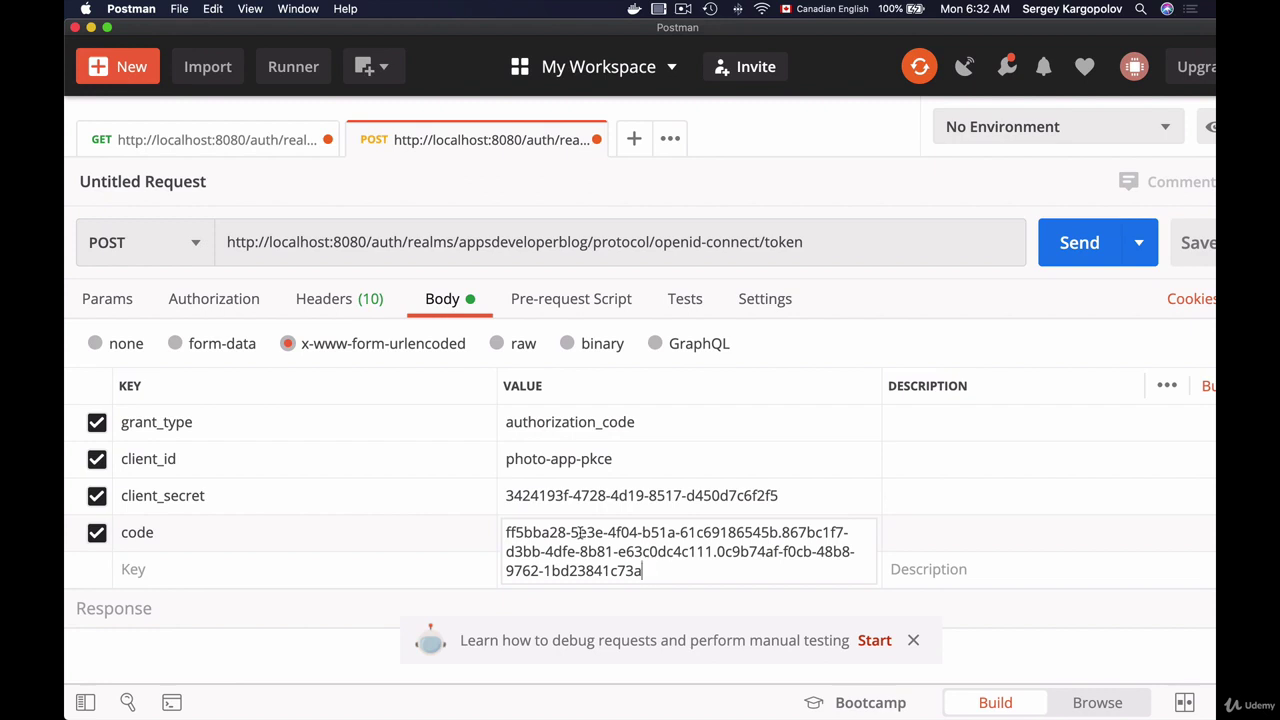
left_click(1014, 603)
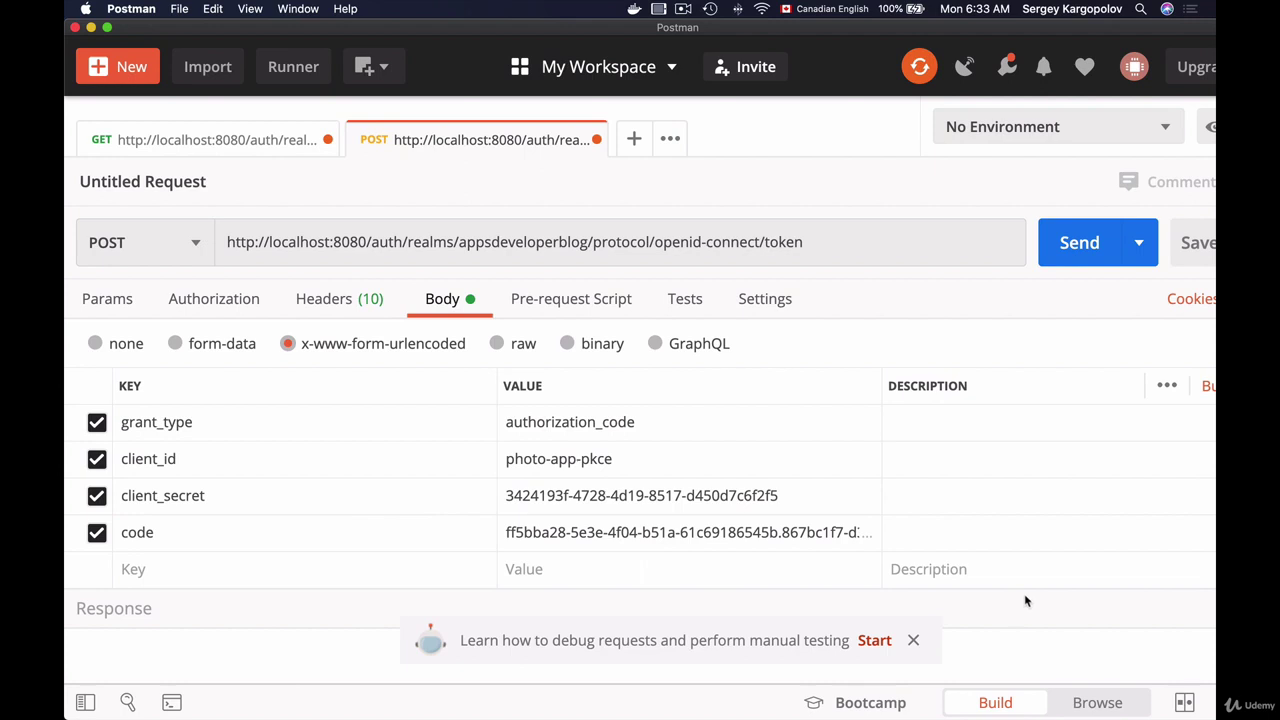
left_click(318, 562)
type("redirect_uri")
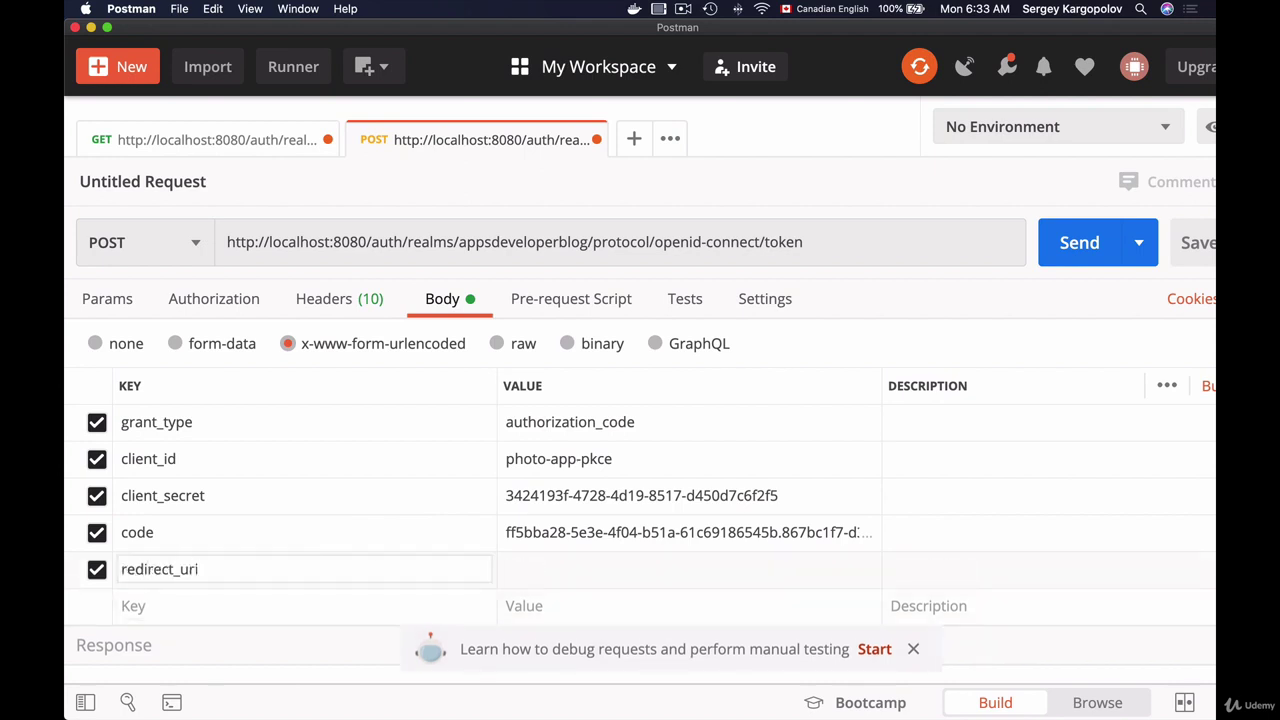
left_click(263, 140)
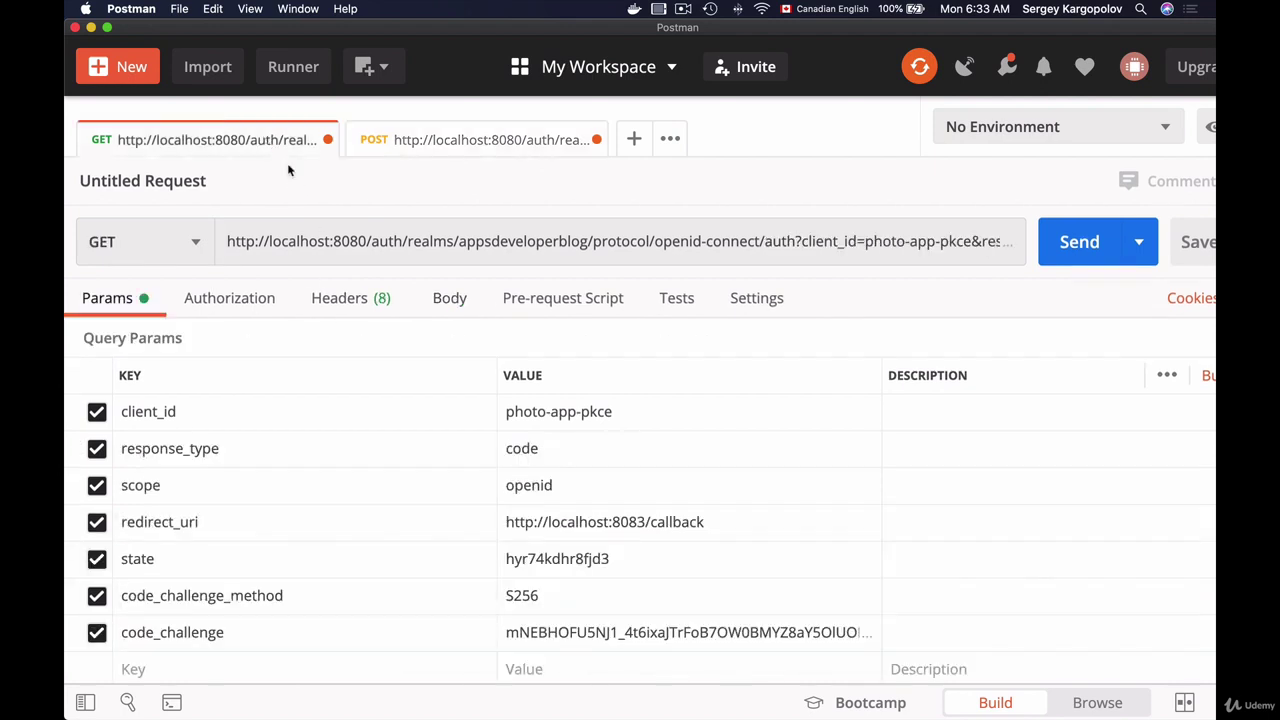
triple_click(611, 521)
key("super+c")
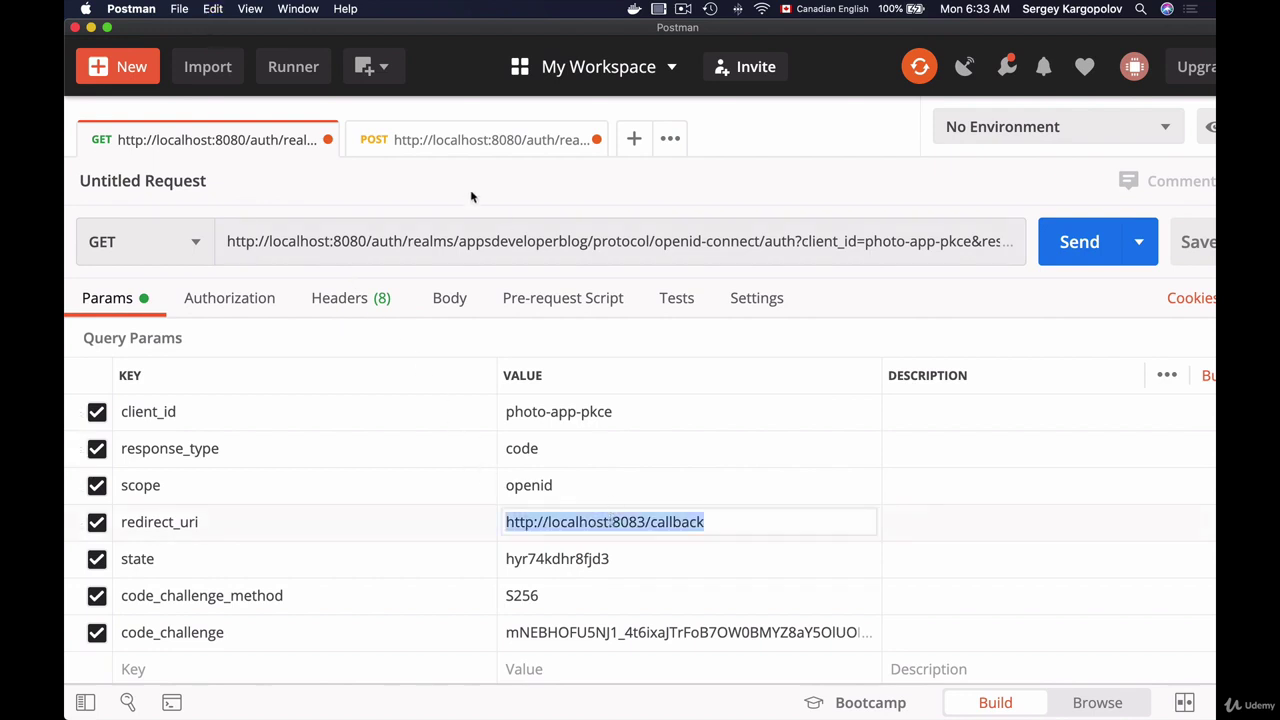
left_click(427, 146)
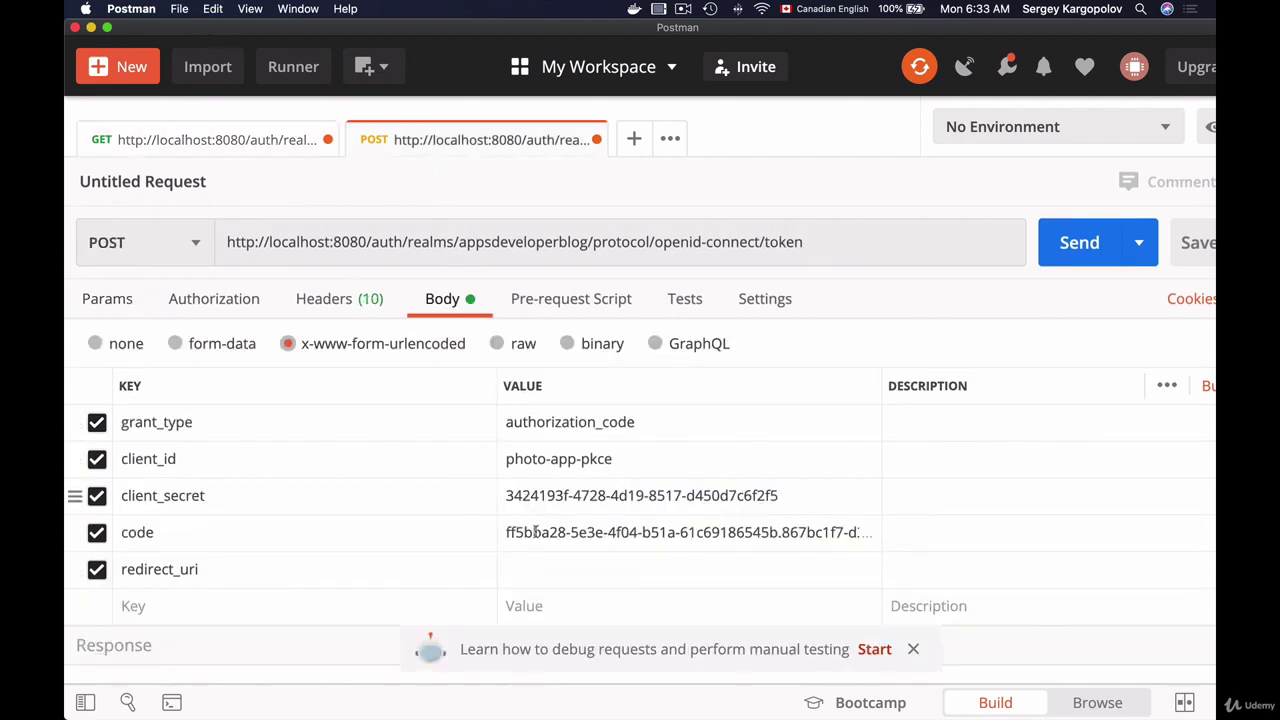
left_click(551, 568)
key("super+v")
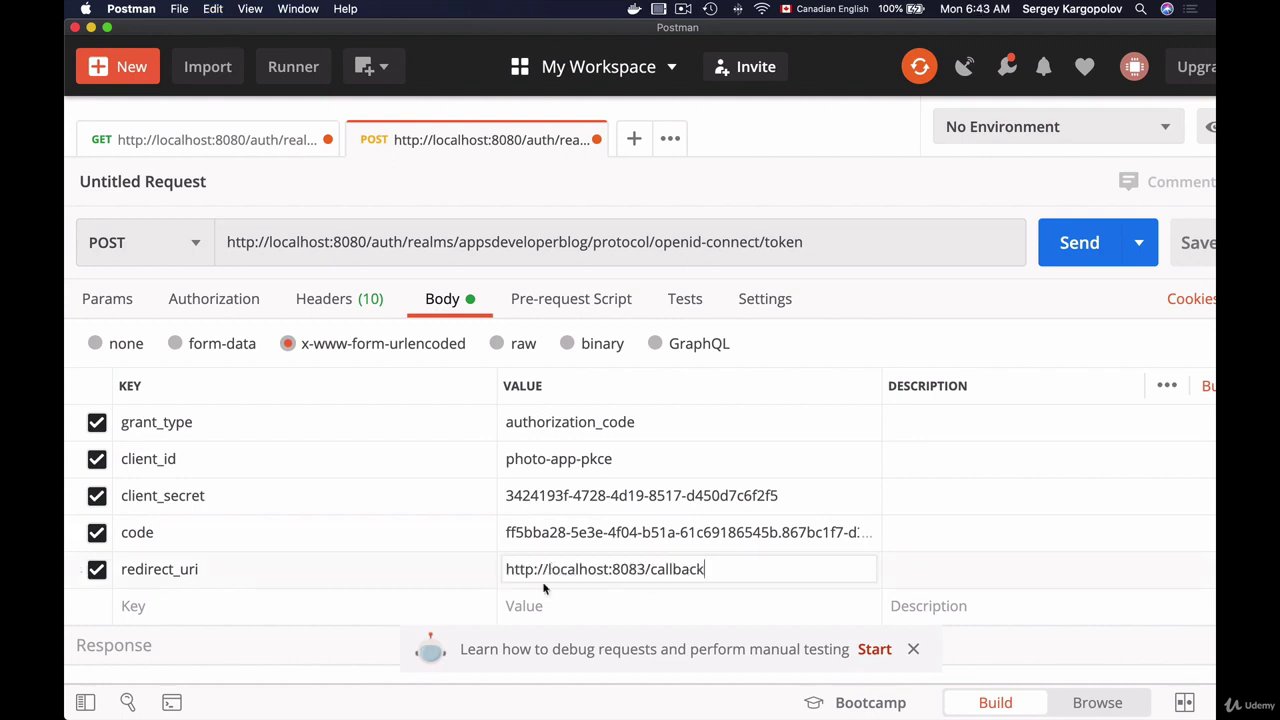
Add a code_verifier key to the token request body, leaving its value empty
left_click(242, 607)
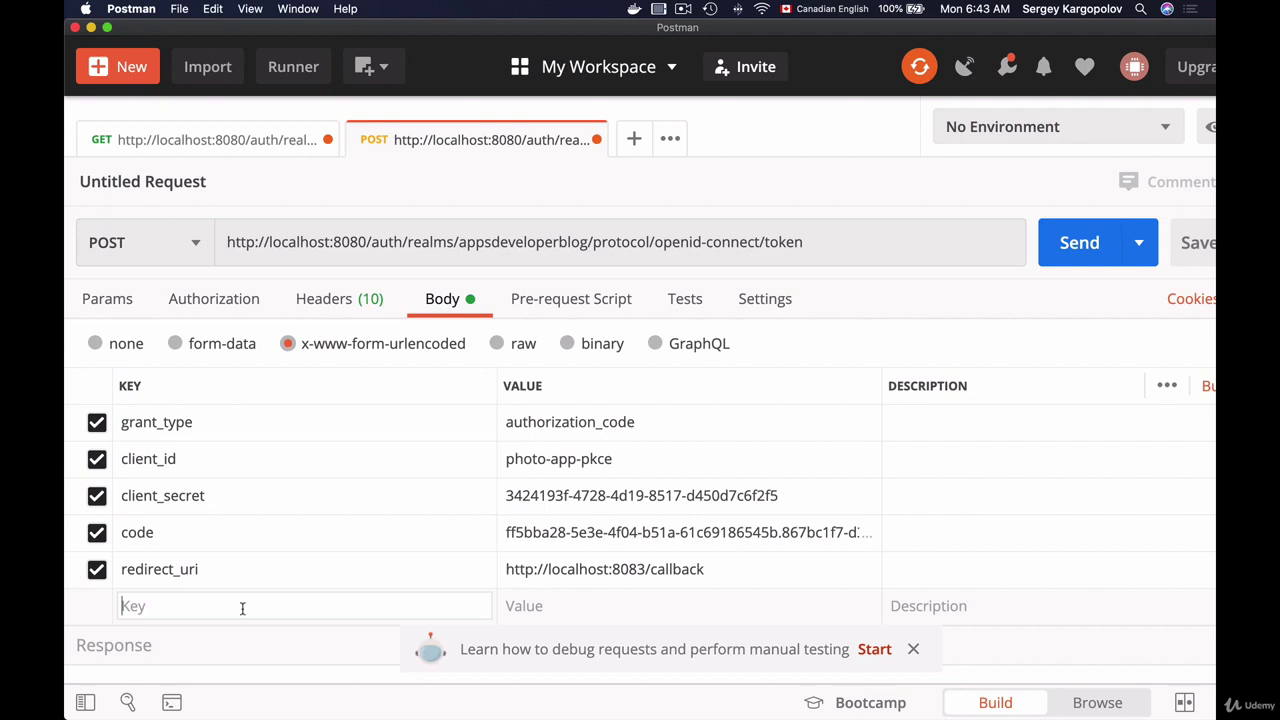
type("code_verifier")
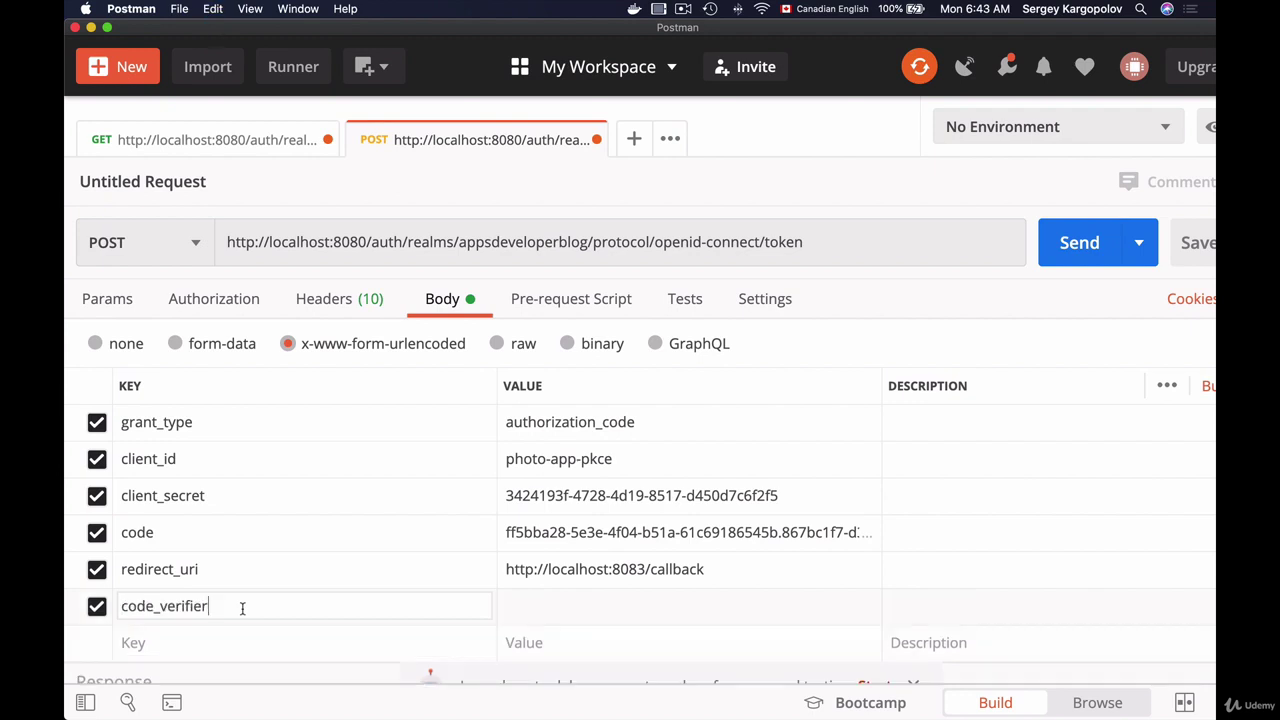
left_click(547, 612)
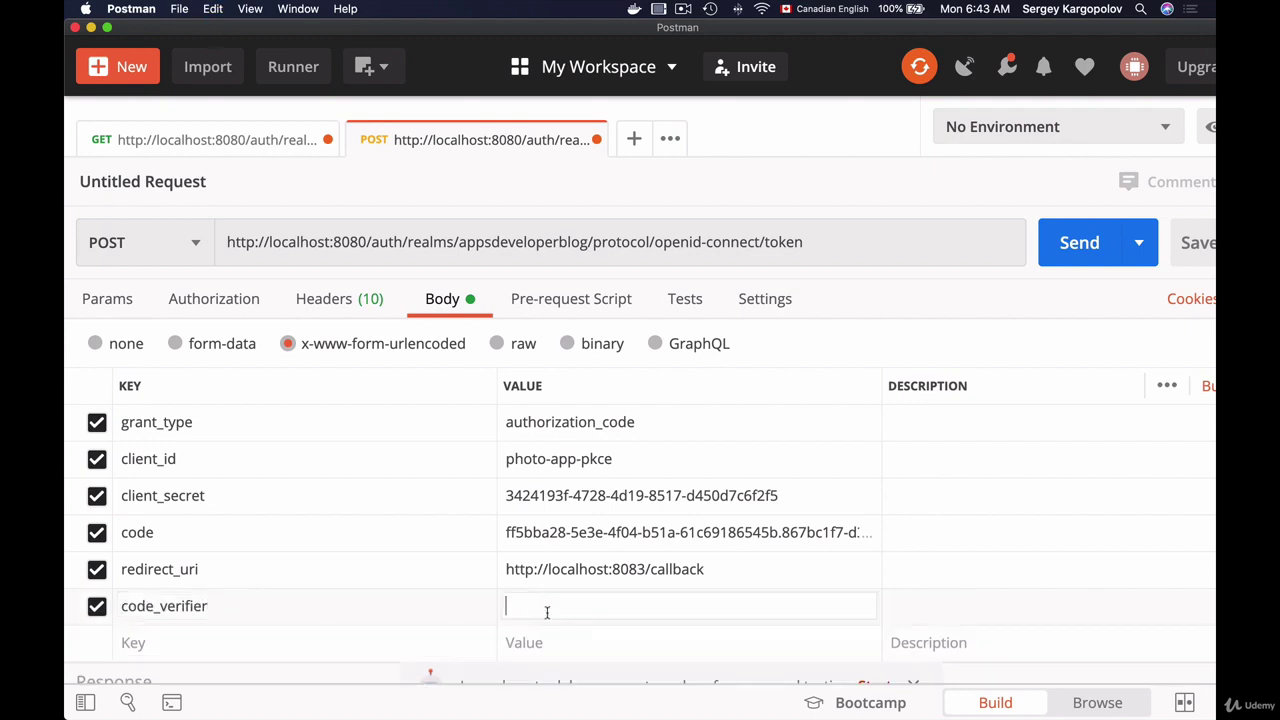
left_click(251, 140)
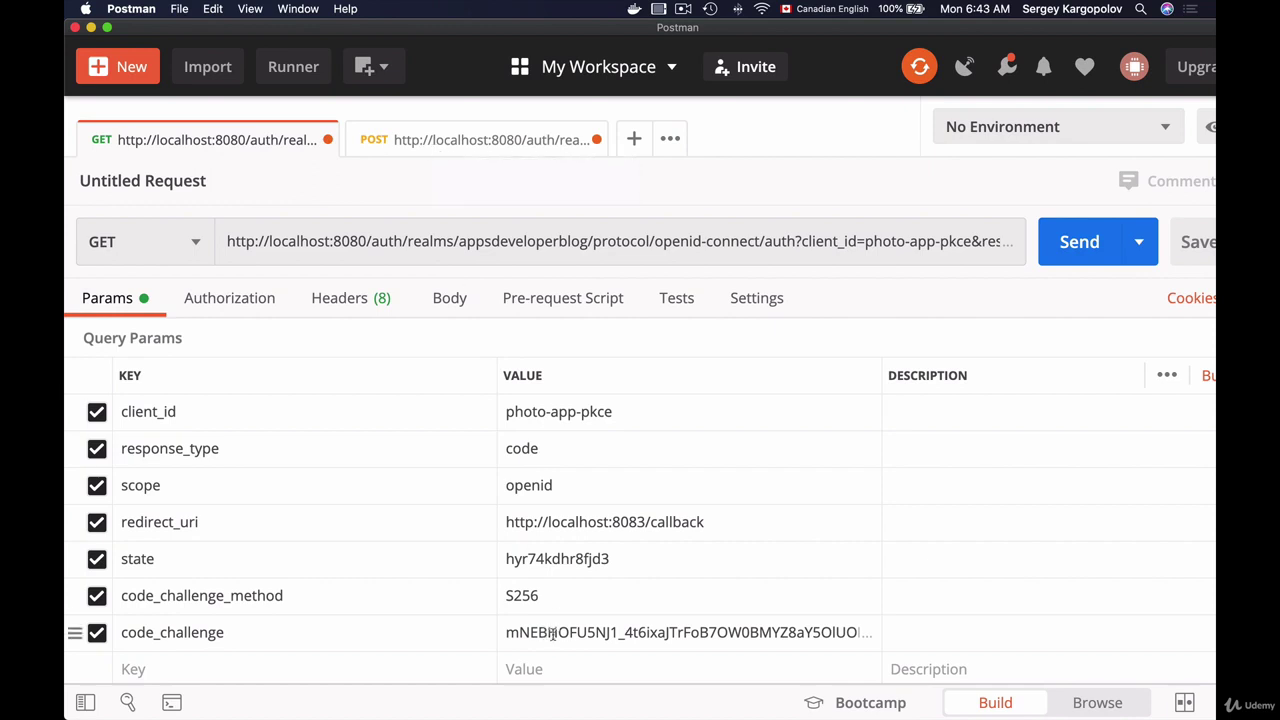
left_click(446, 148)
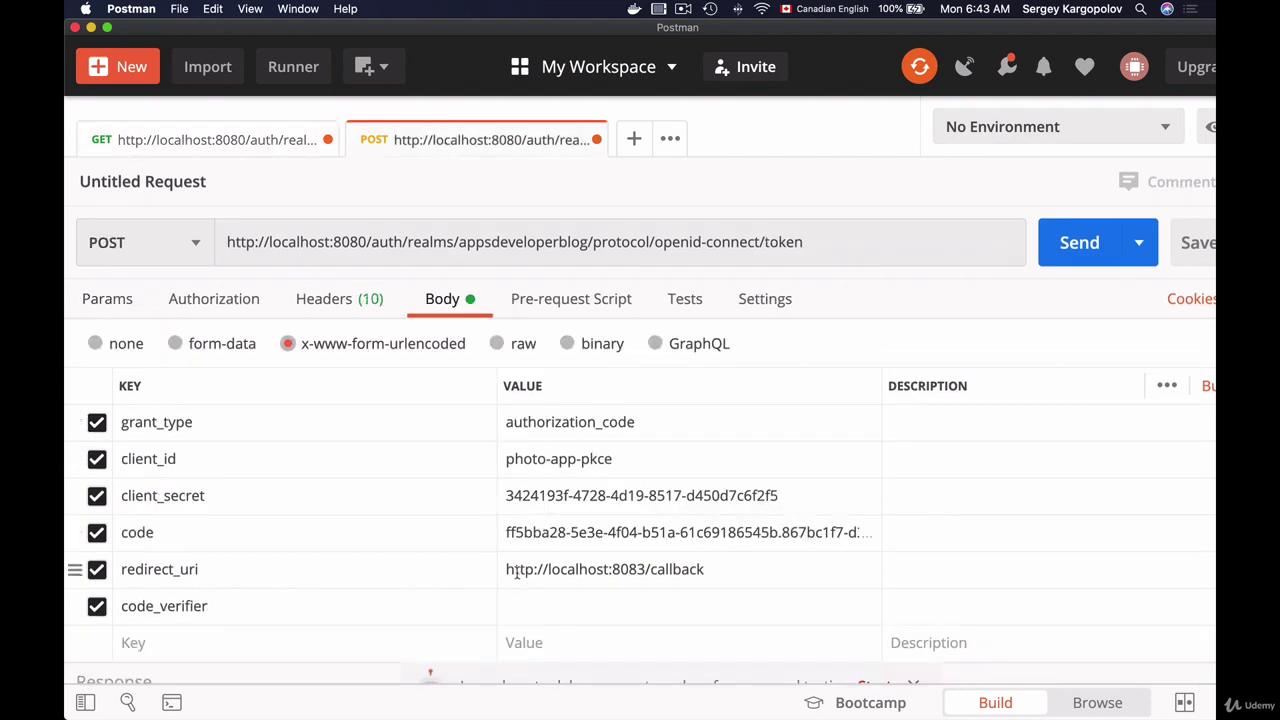
key("super+Tab")
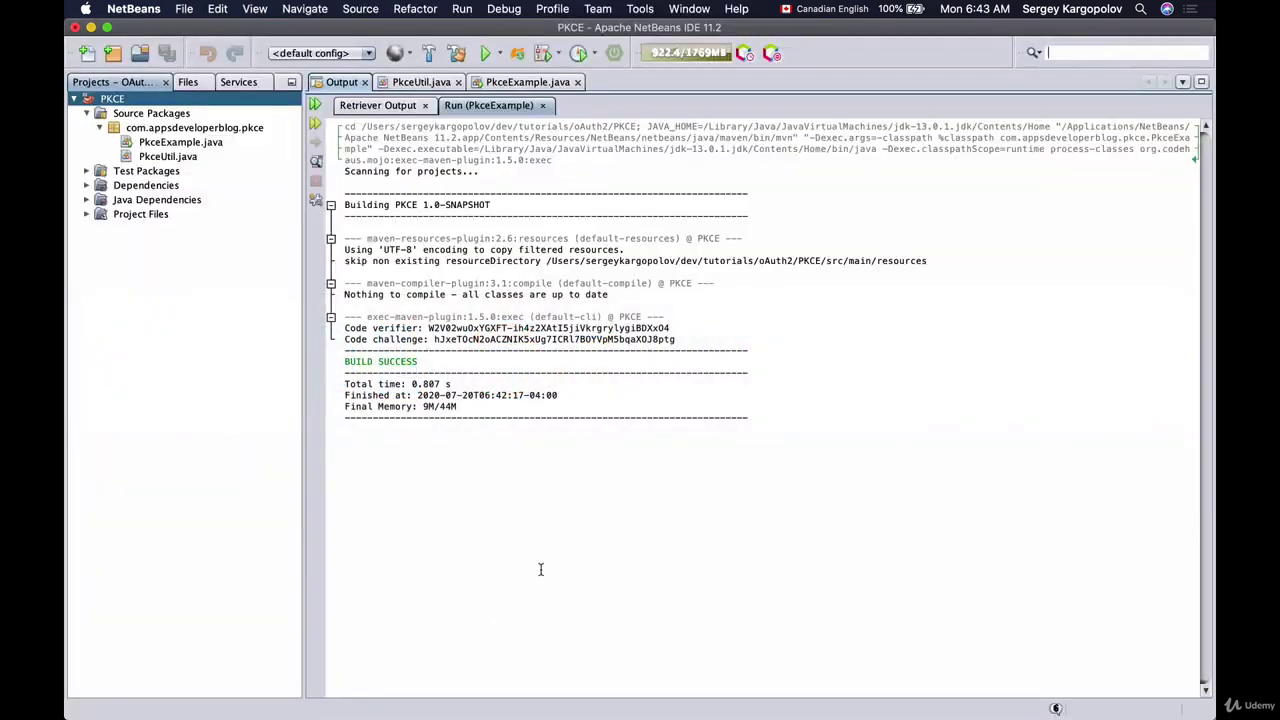
Re-run PkceExample in NetBeans and copy the newly printed code challenge
right_click(619, 127)
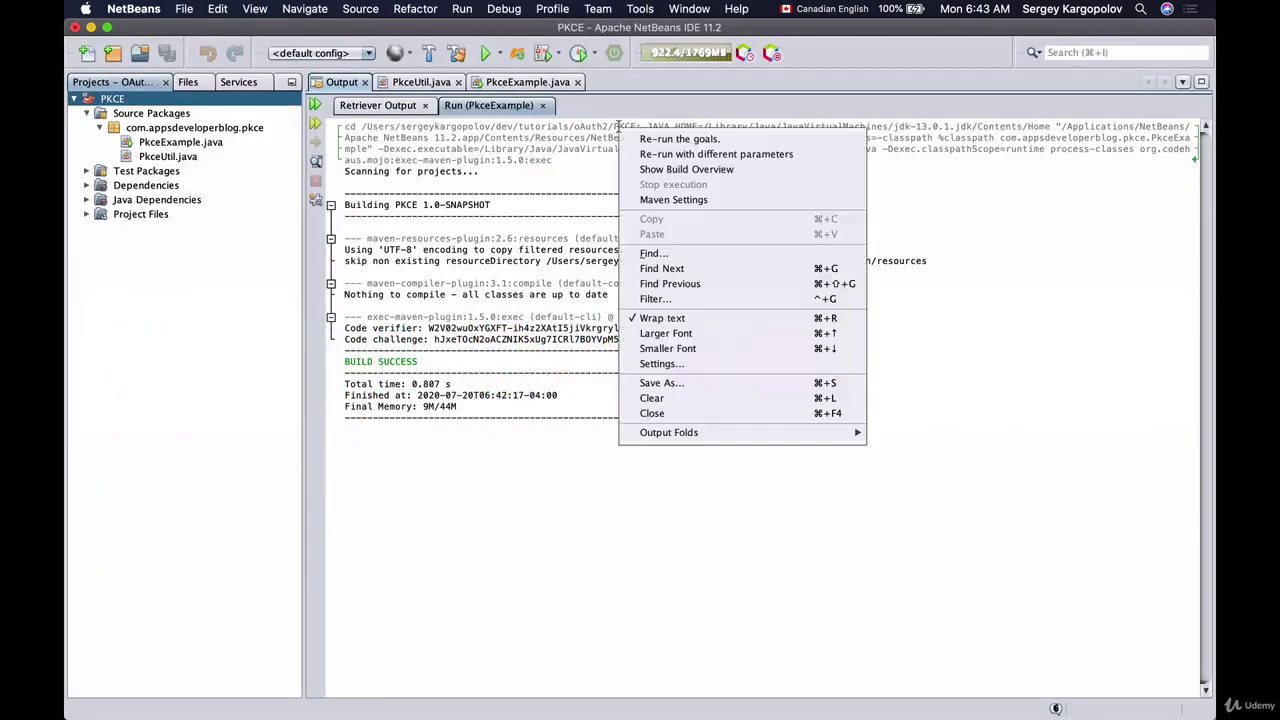
left_click(495, 214)
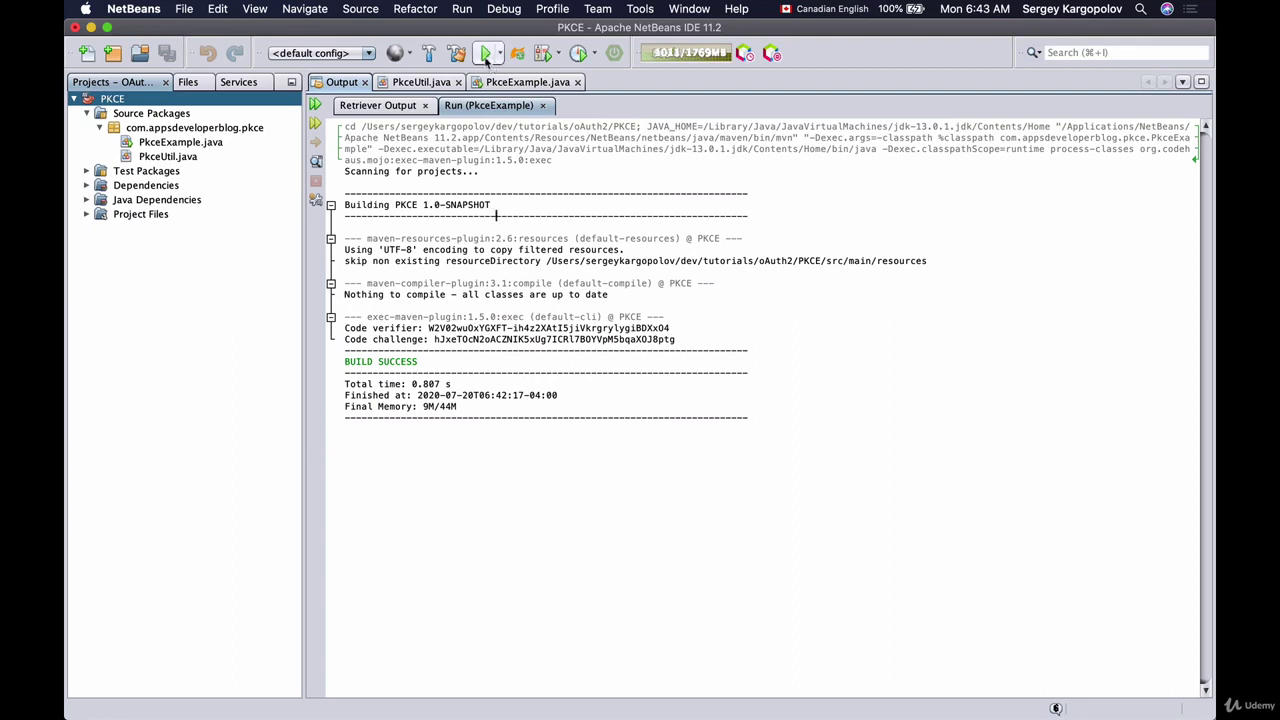
left_click(486, 56)
left_click(617, 500)
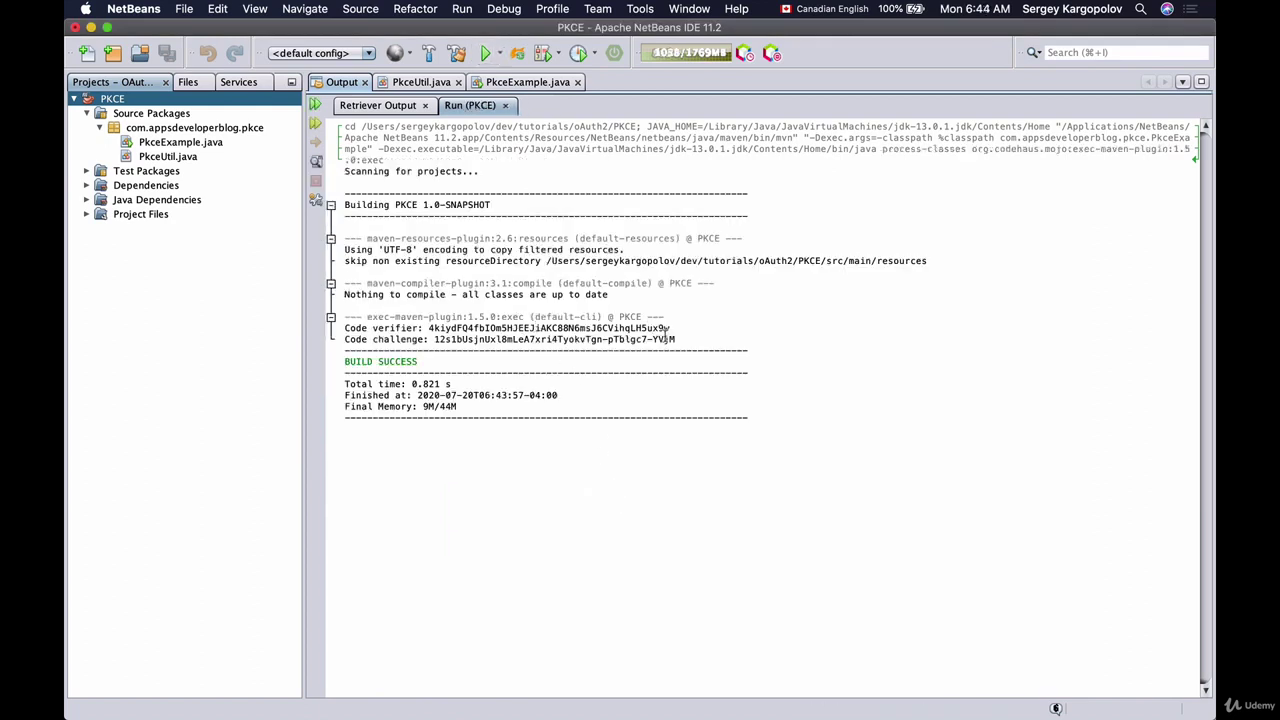
left_click_drag(676, 340, 433, 339)
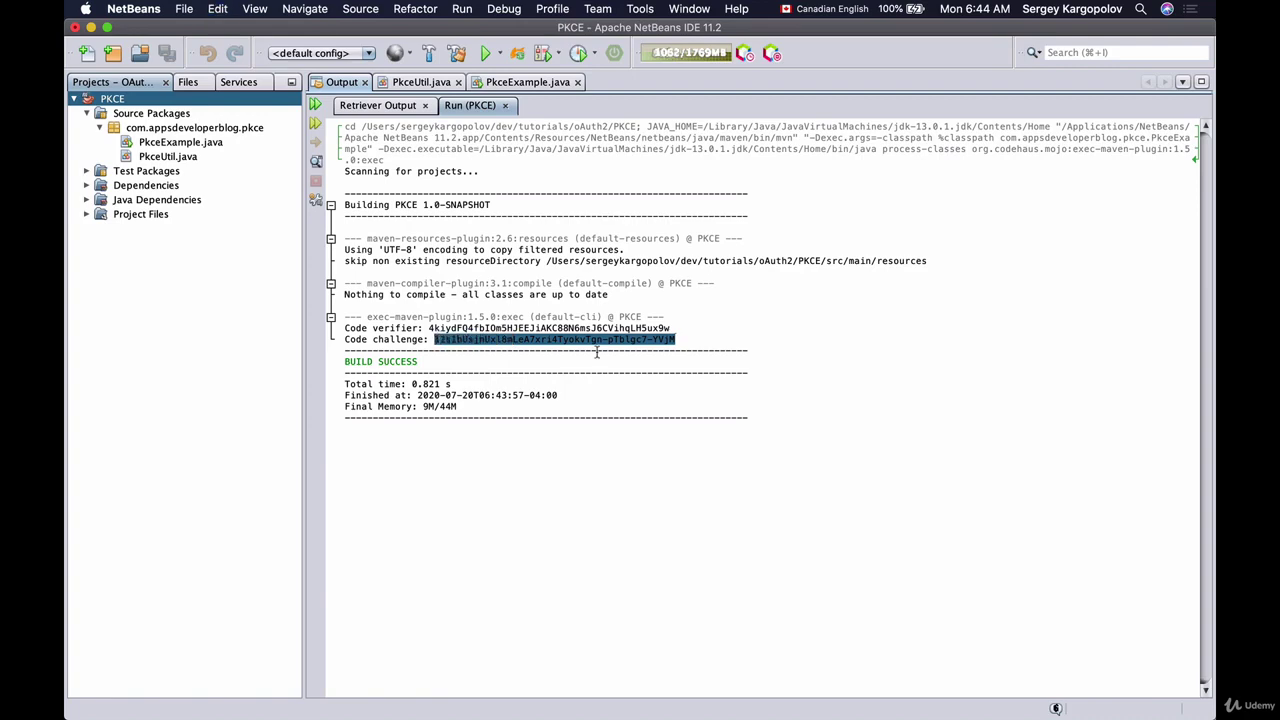
key("super+Tab")
left_click(250, 139)
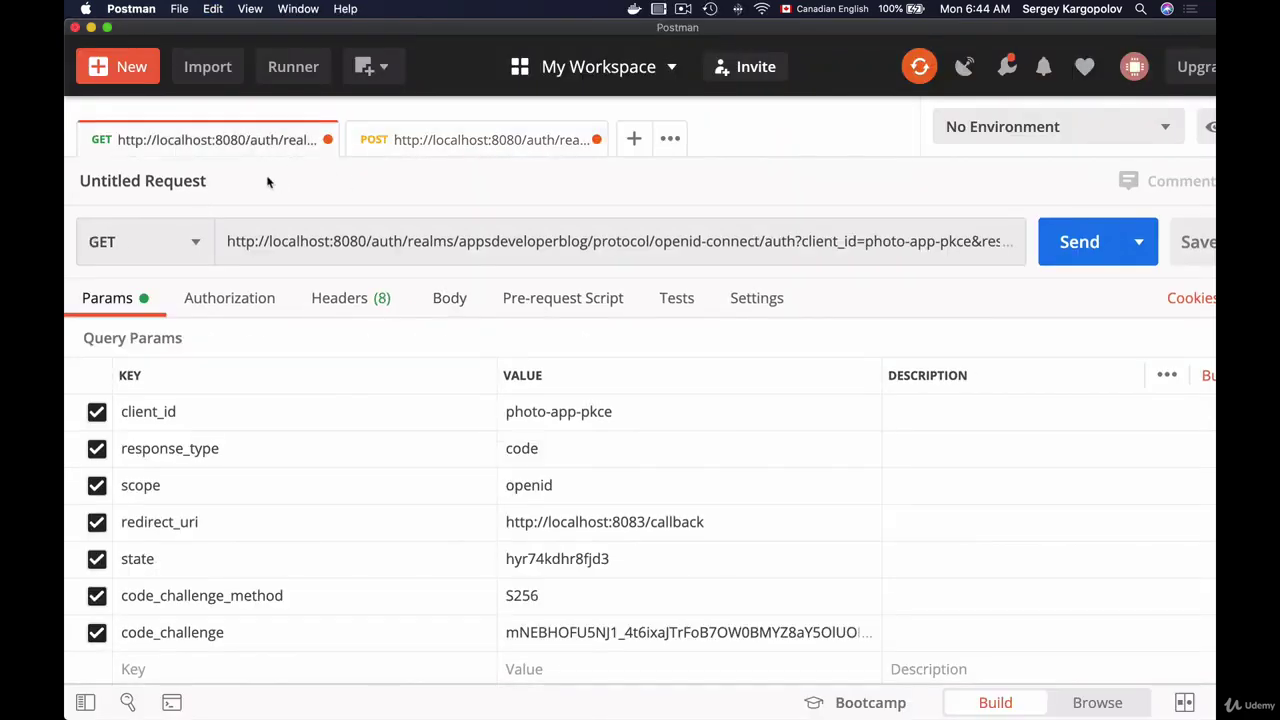
Replace code_challenge with 12s1bUsjnUxl8mLeA7xri4TyokvTgn-pTblgc7-YVjM and copy the full authorization URL
left_click(598, 632)
key("super+a")
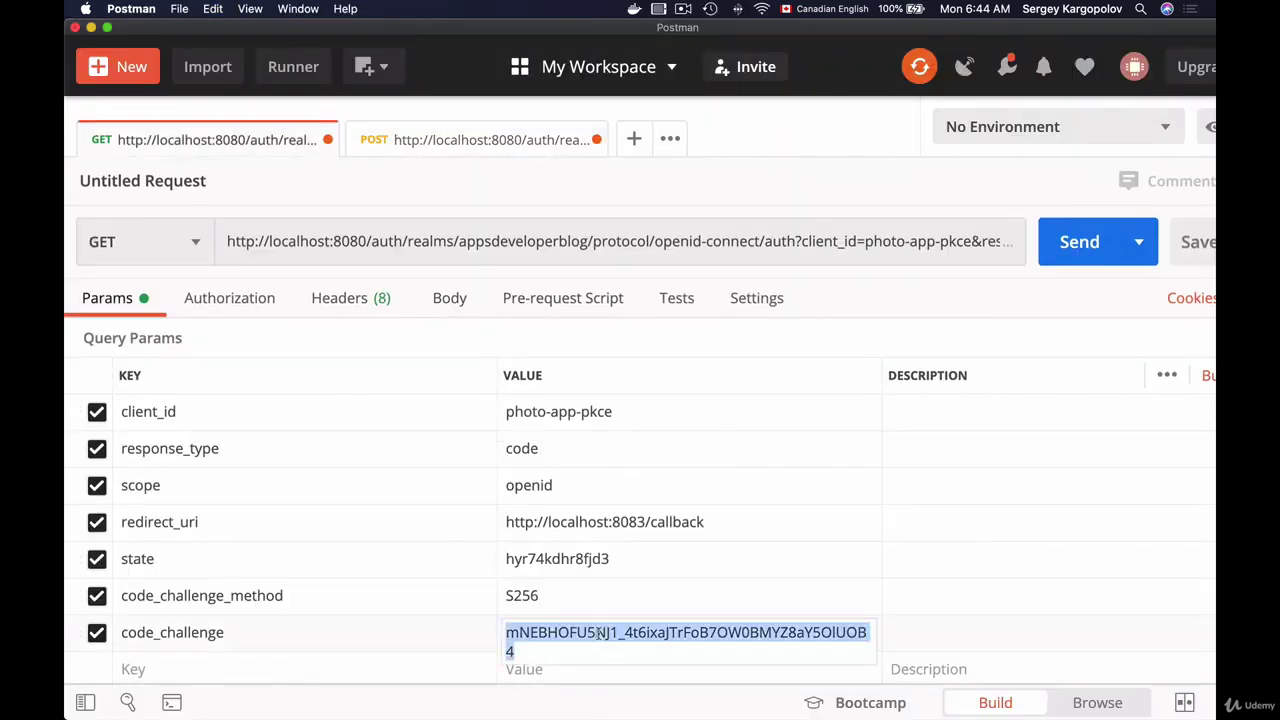
type("12s1bUsjnUxI8mLeA7xri4TyokvTgn-pTblgc7-YVjM")
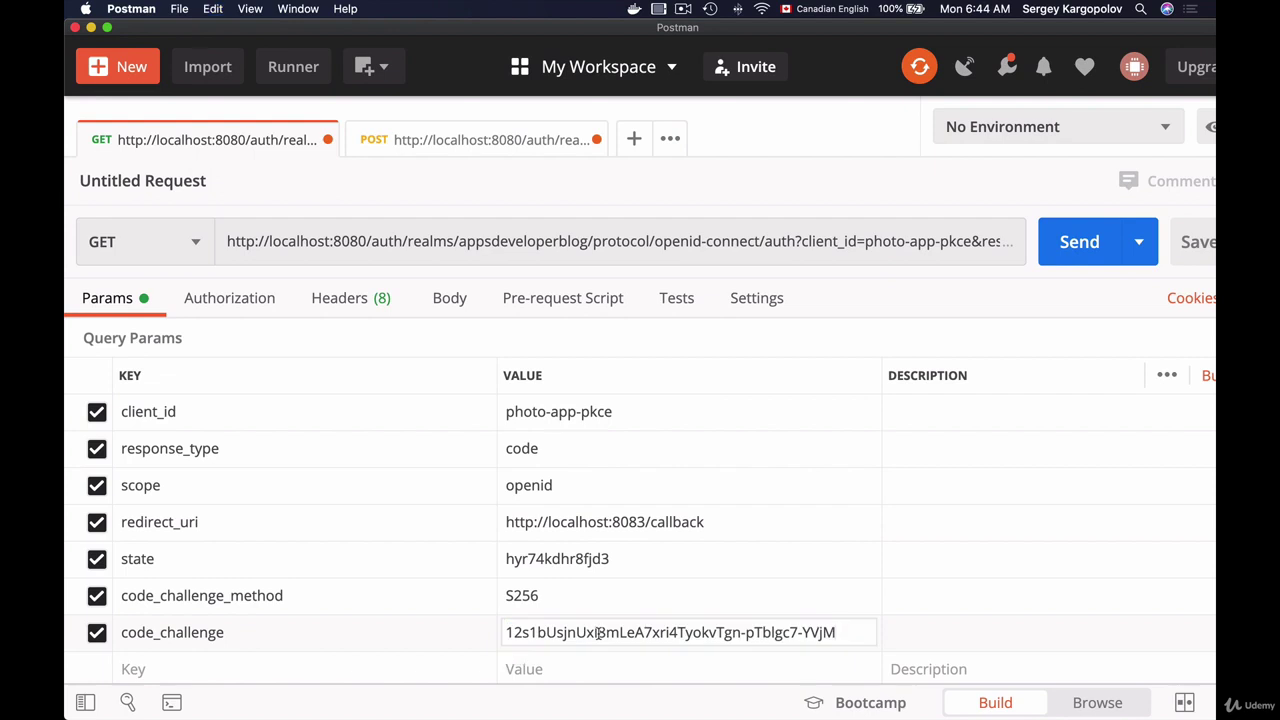
left_click(607, 242)
key("super+a")
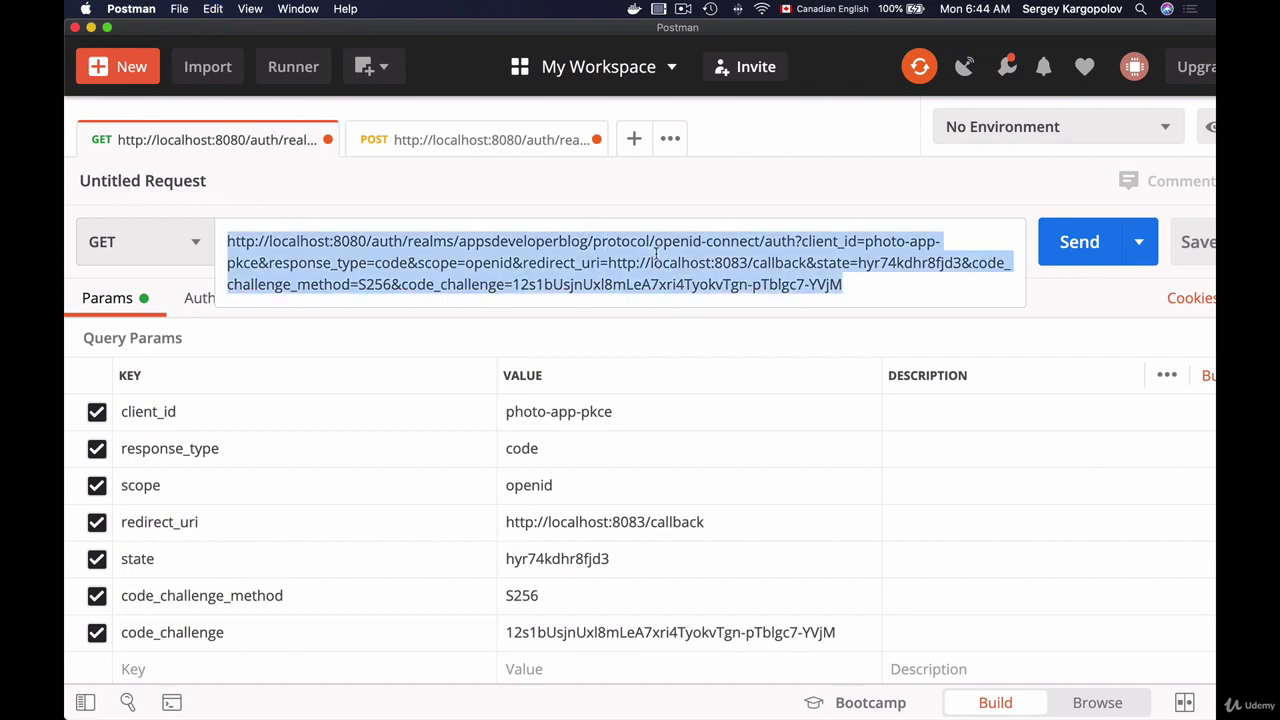
key("super+c")
Load the authorization URL in a new Chrome incognito window and copy the returned code
mouse_move(296, 712)
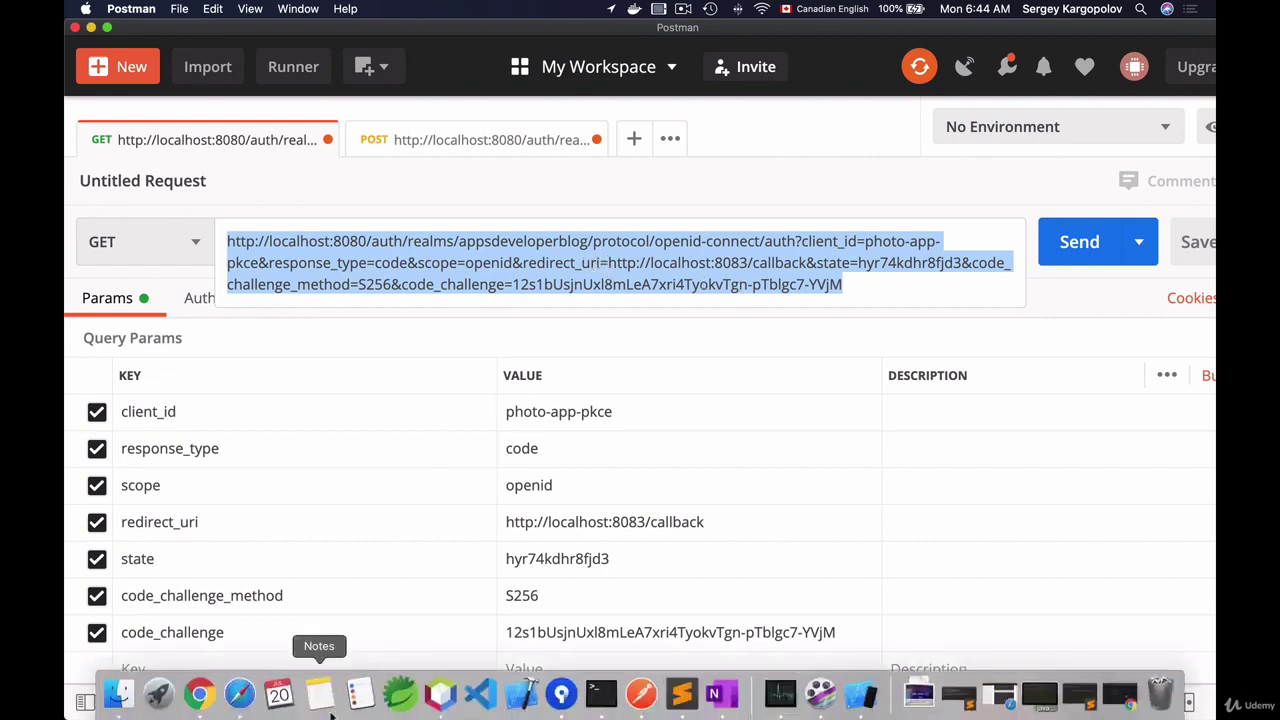
right_click(199, 694)
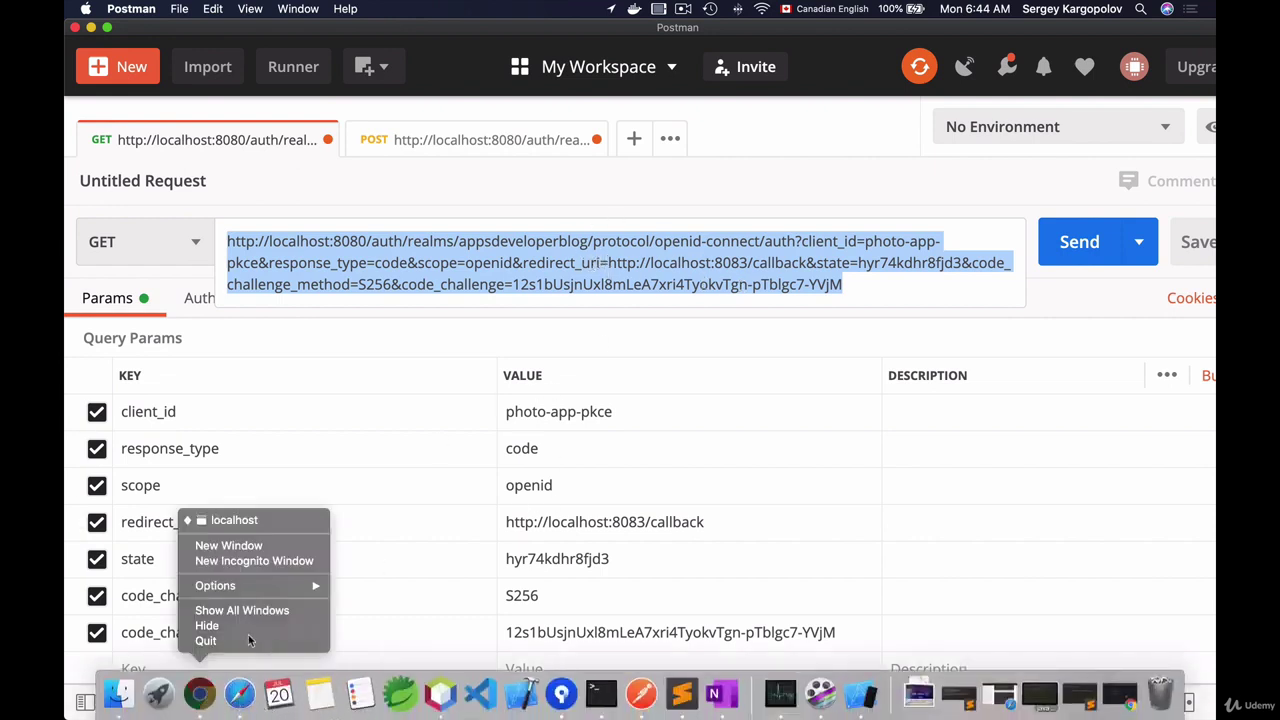
left_click(277, 562)
key("super+v")
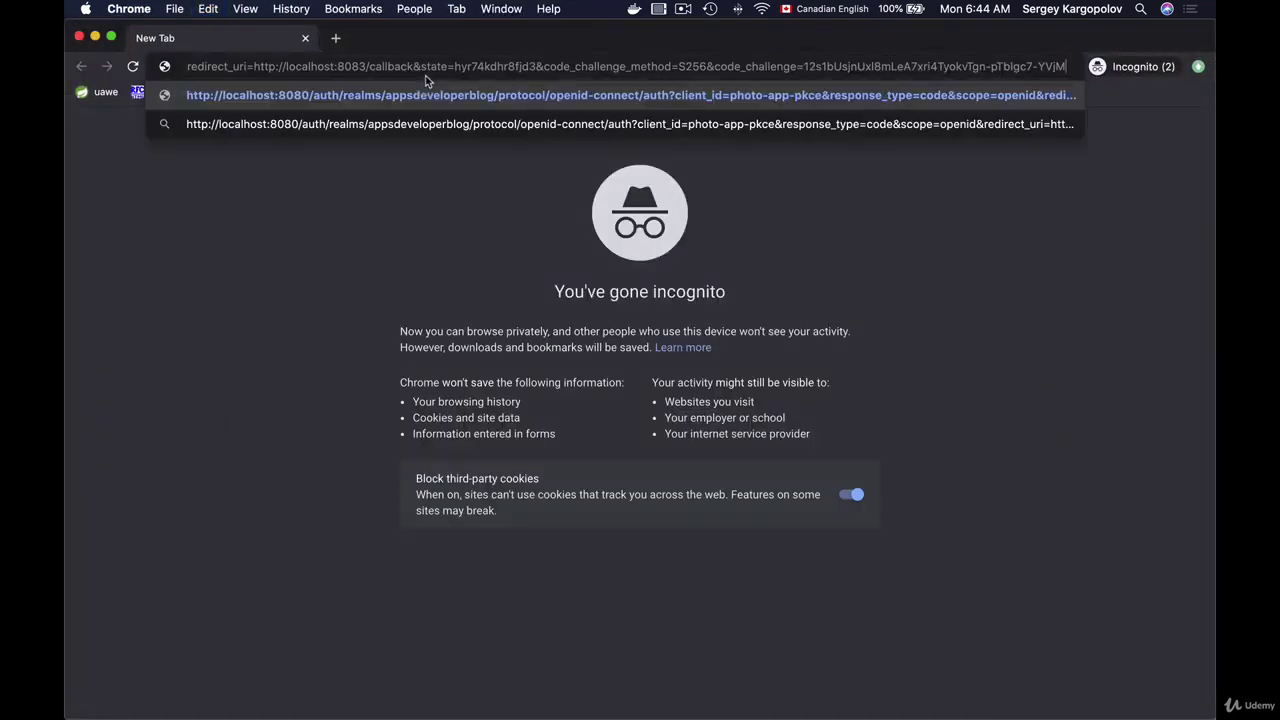
key("Return")
left_click(790, 66)
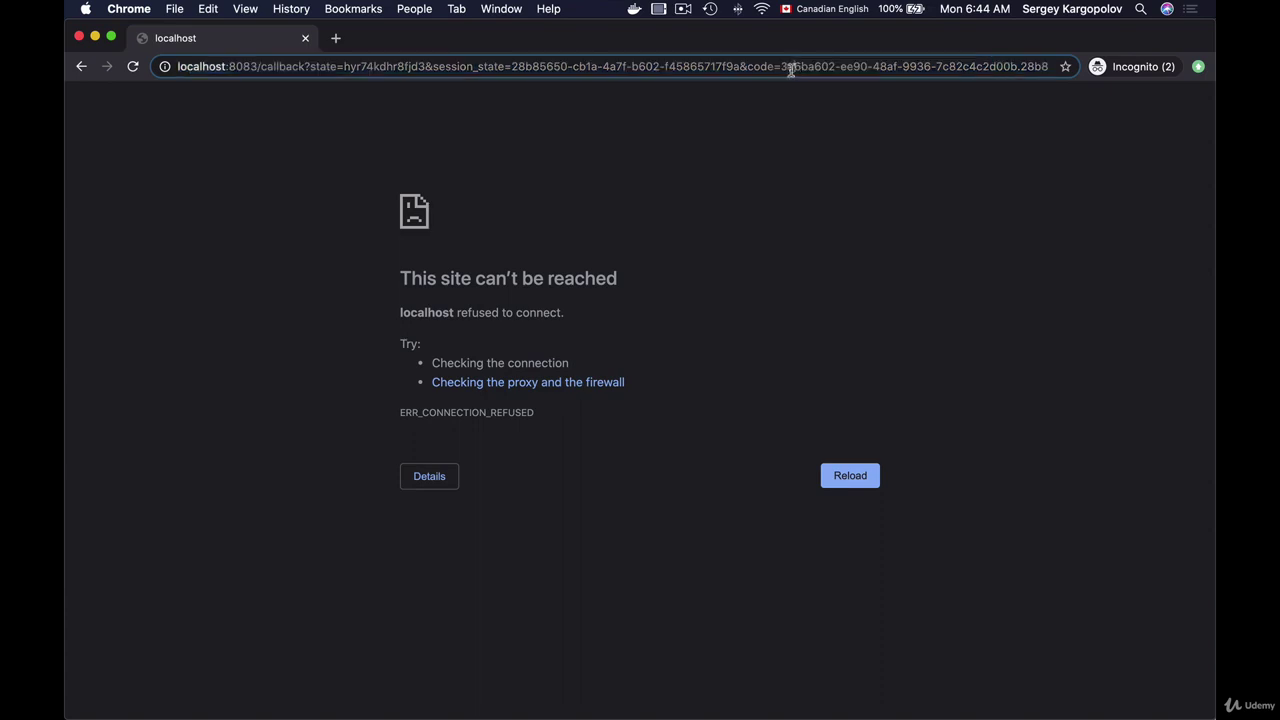
left_click_drag(787, 66, 873, 67)
left_click_drag(780, 66, 1210, 76)
key("super+Tab")
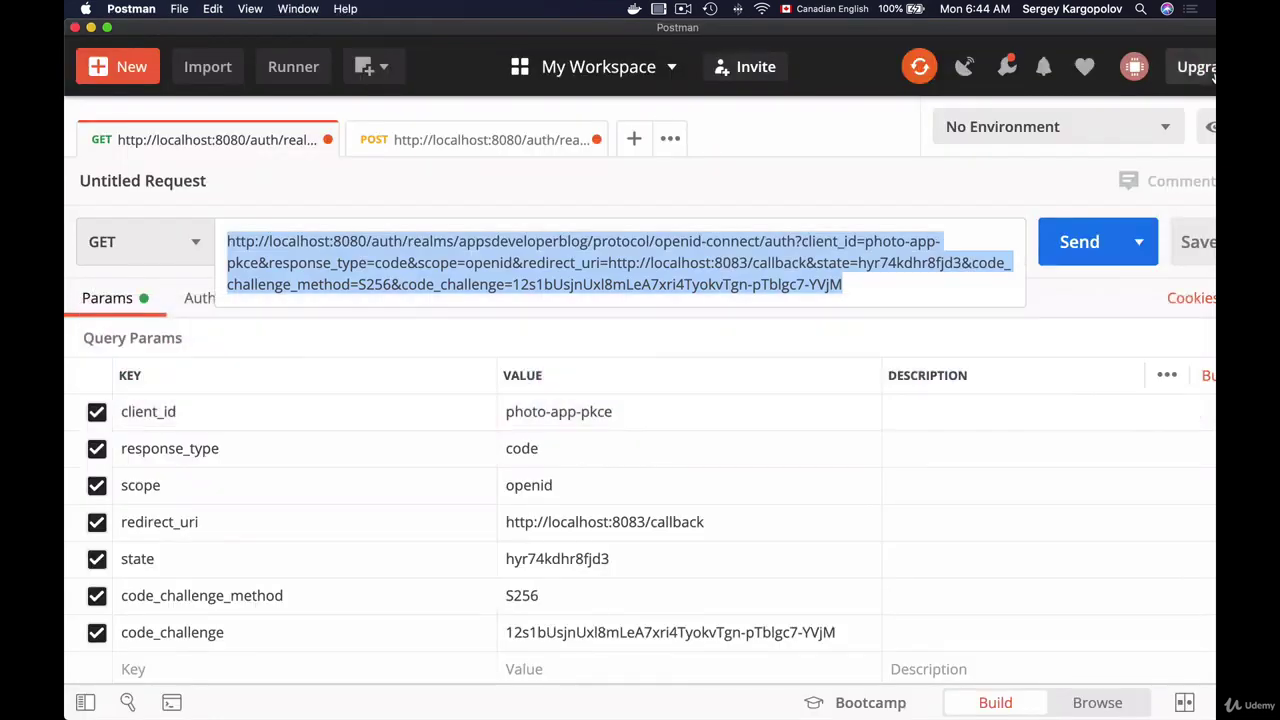
Replace the token request's code value with the fresh authorization code
left_click(465, 146)
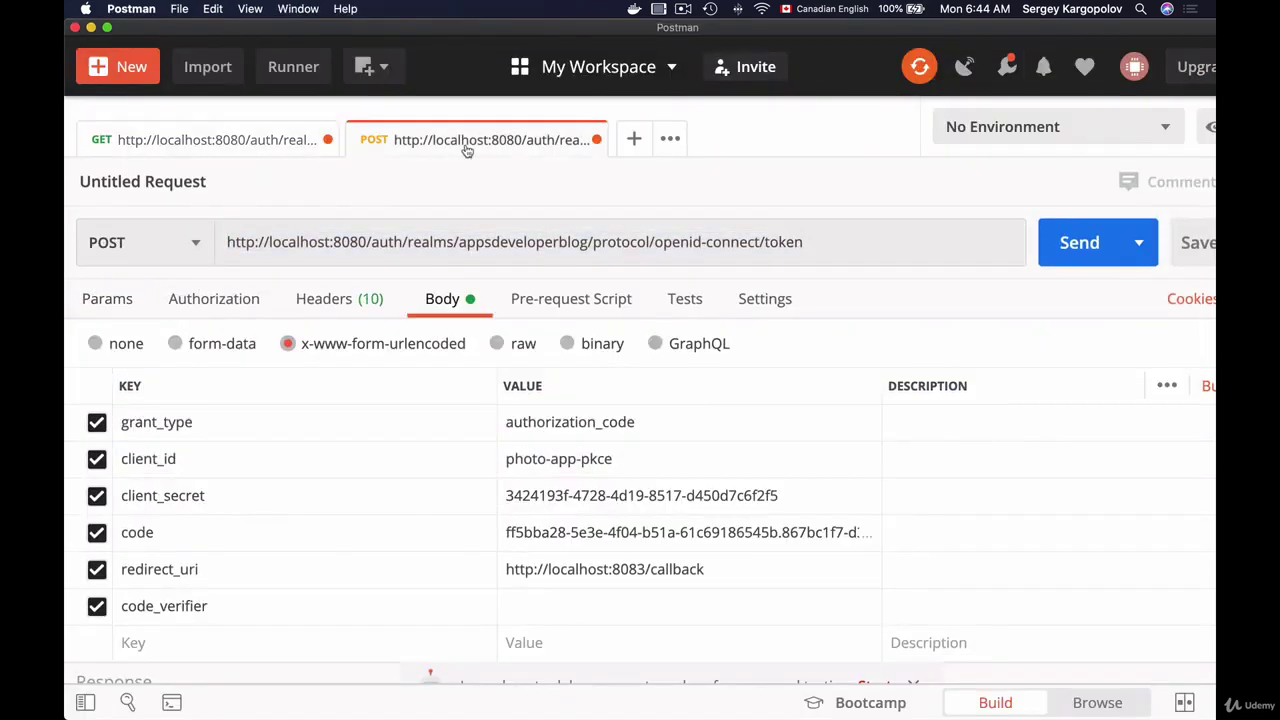
left_click(567, 533)
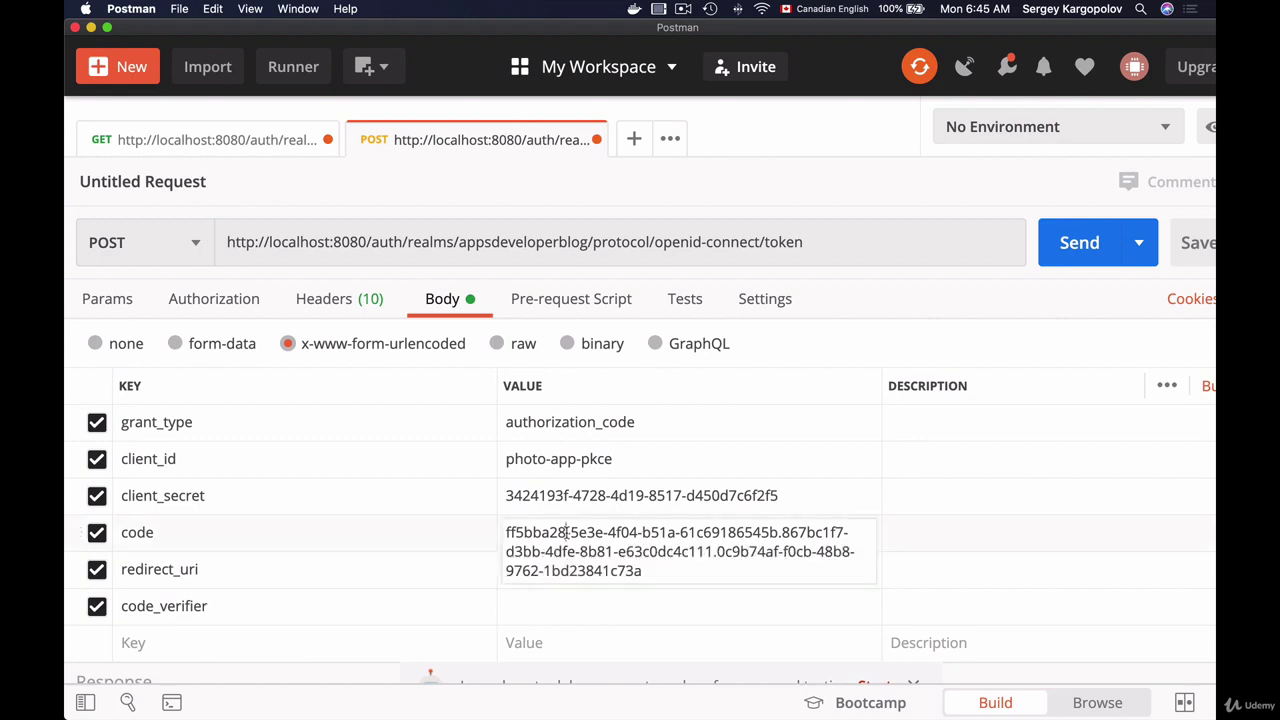
key("super+a")
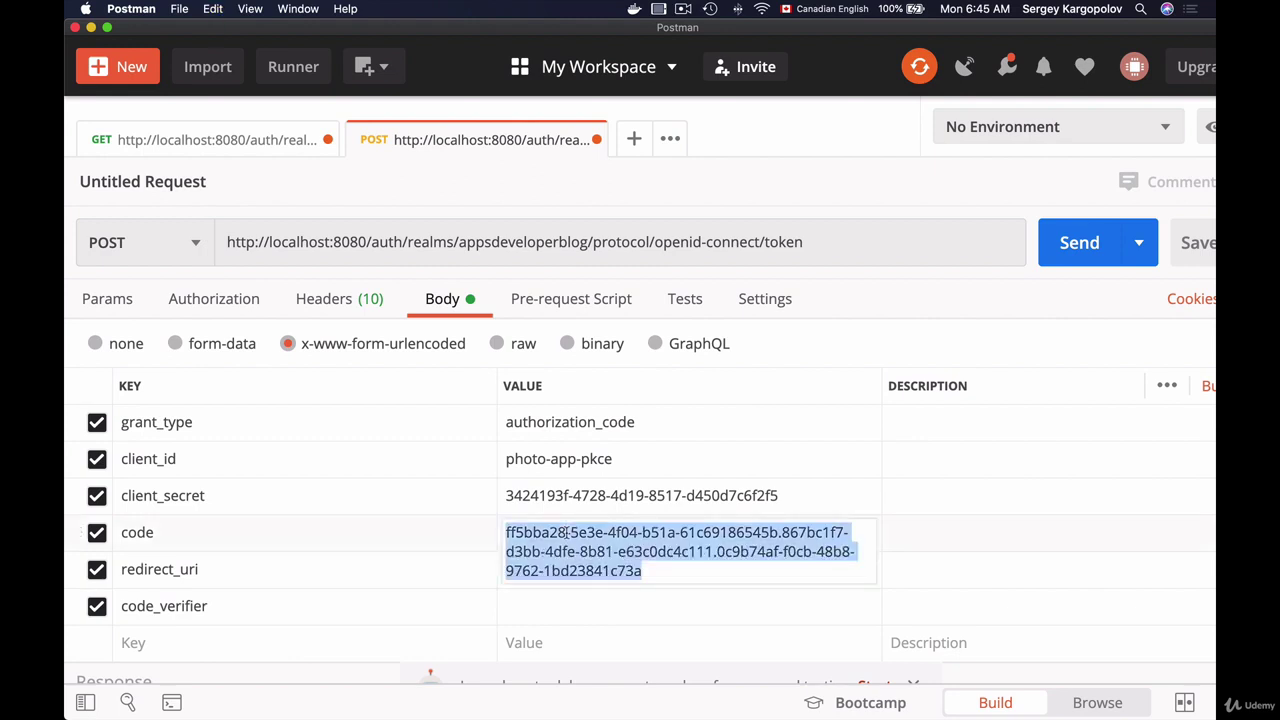
key("super+v")
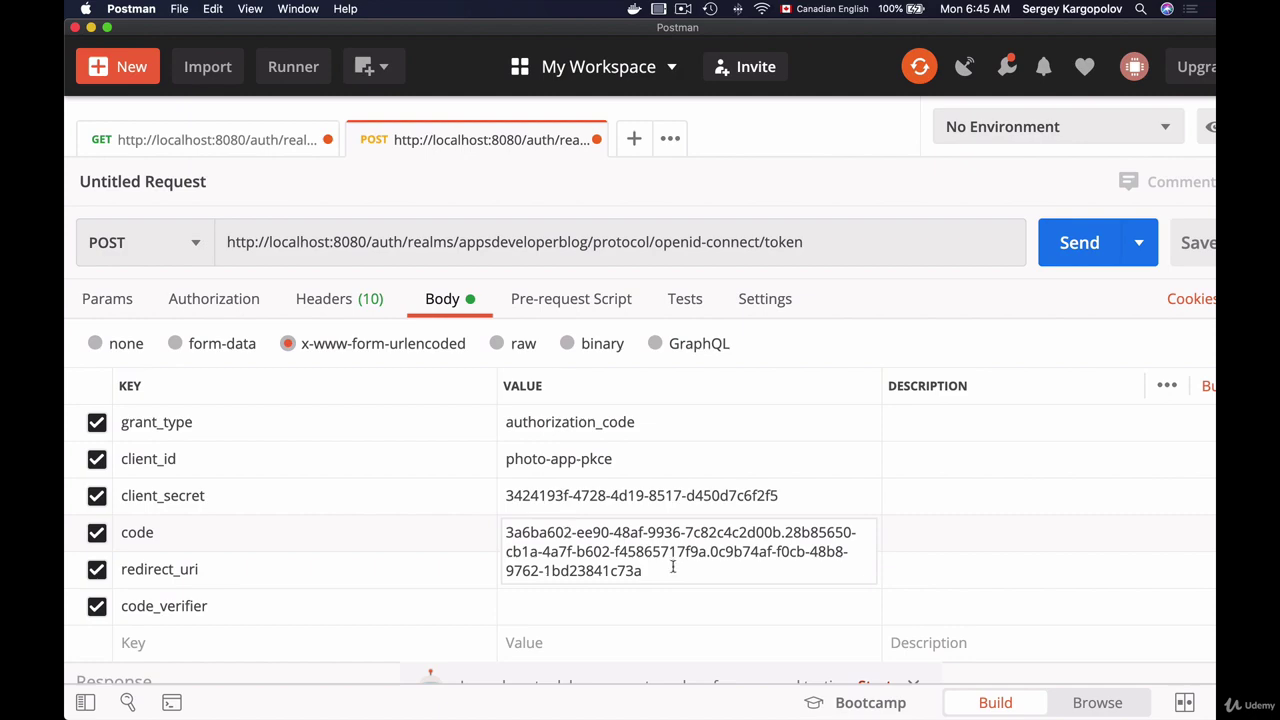
left_click(572, 608)
key("super+Tab")
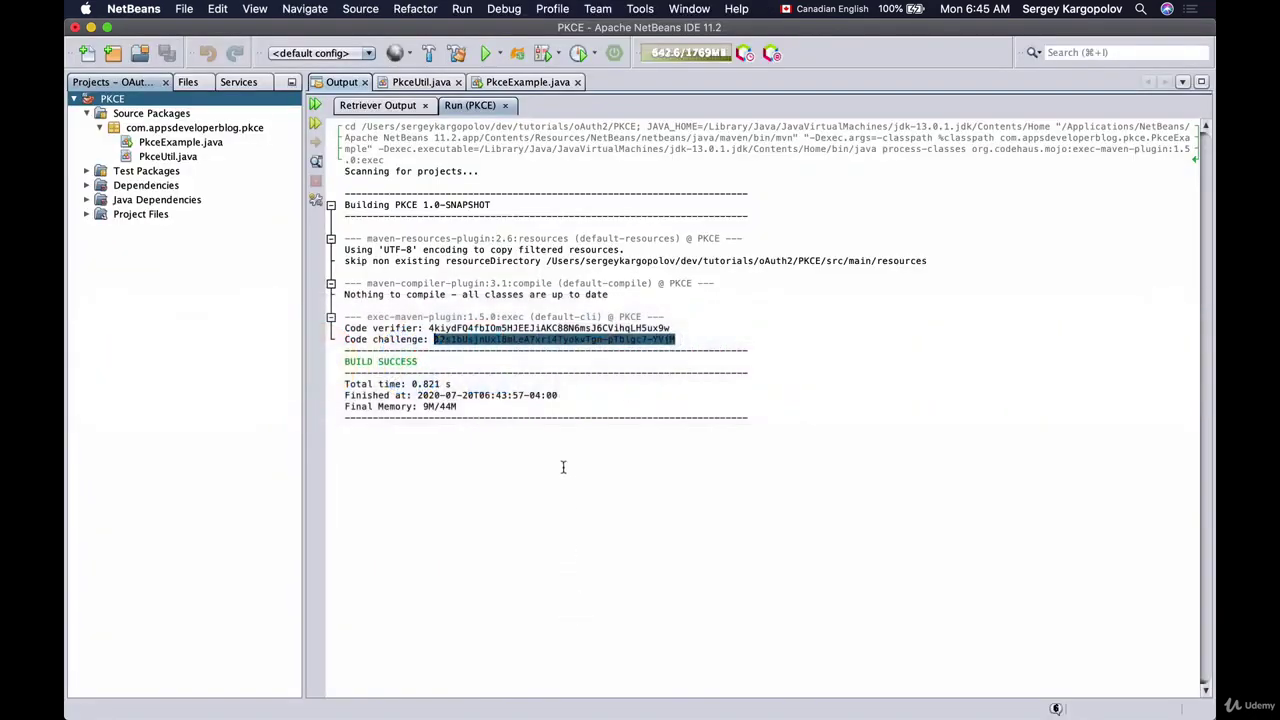
Copy the printed code verifier from the NetBeans output and return to Postman
left_click(467, 328)
left_click_drag(671, 328, 428, 330)
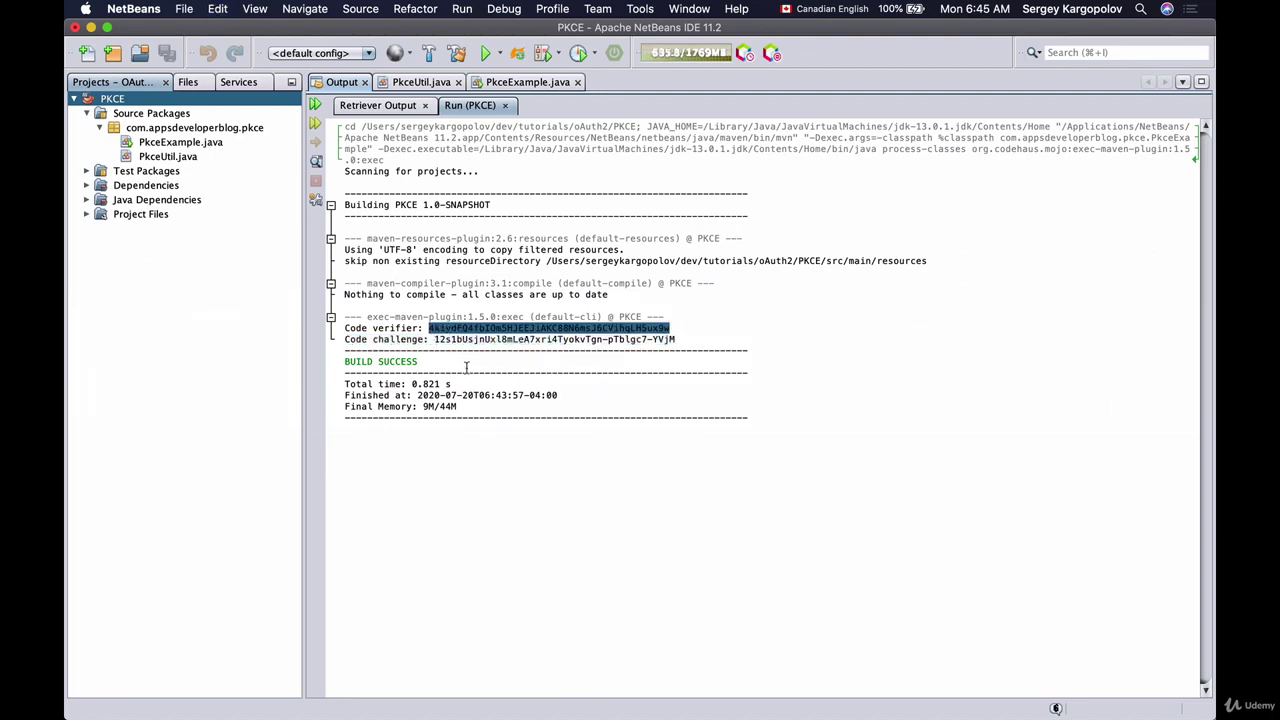
key("super+Tab")
left_click(238, 370)
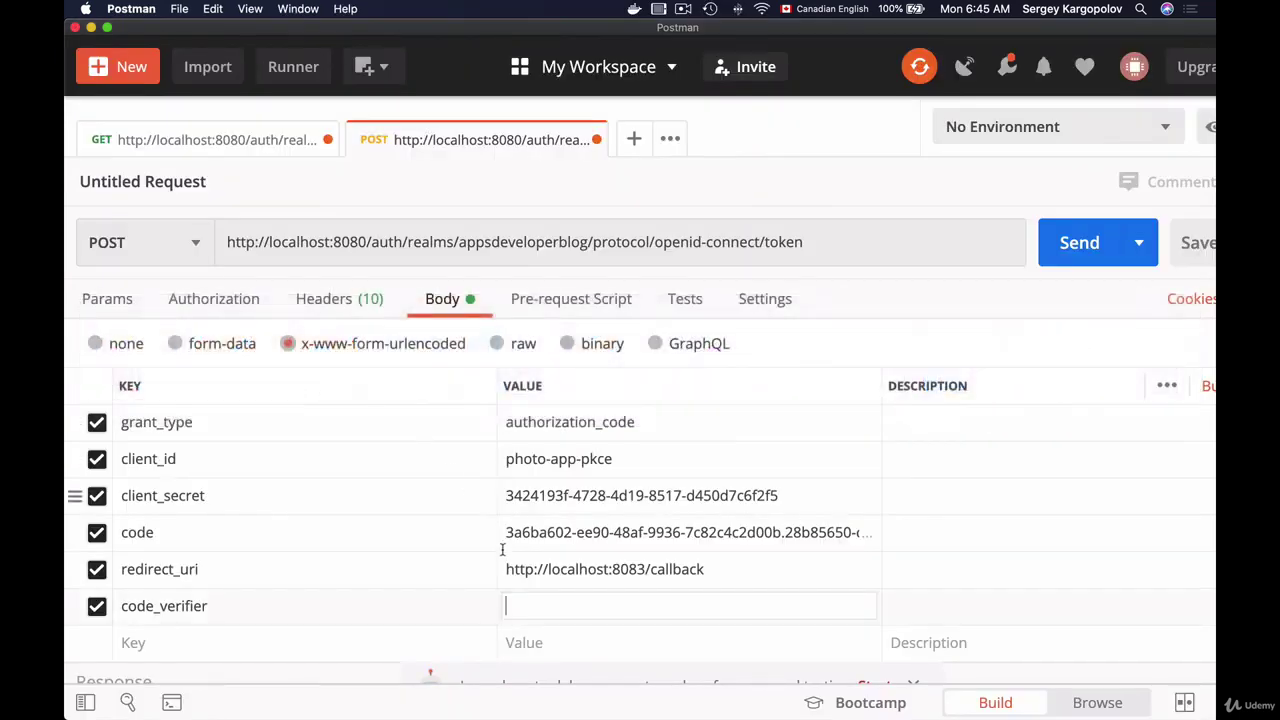
Fill in code_verifier, send the token request, and review the 200 OK token JSON
key("super+v")
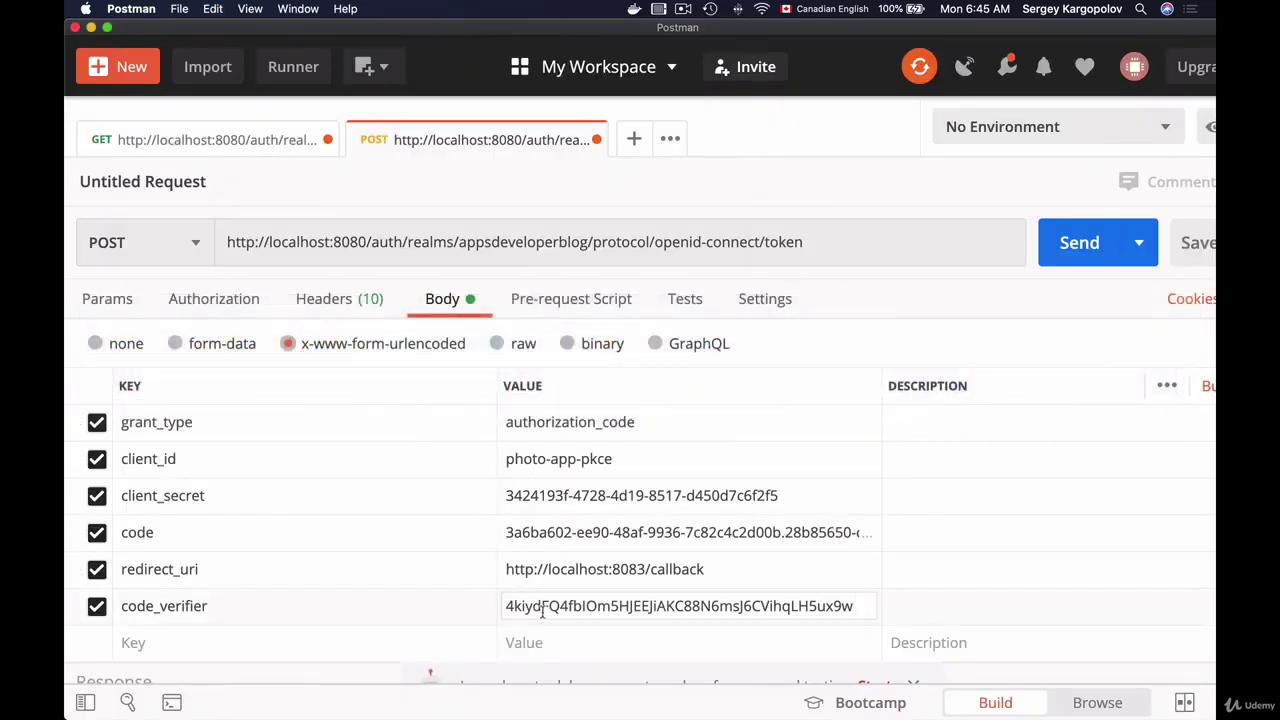
left_click(554, 640)
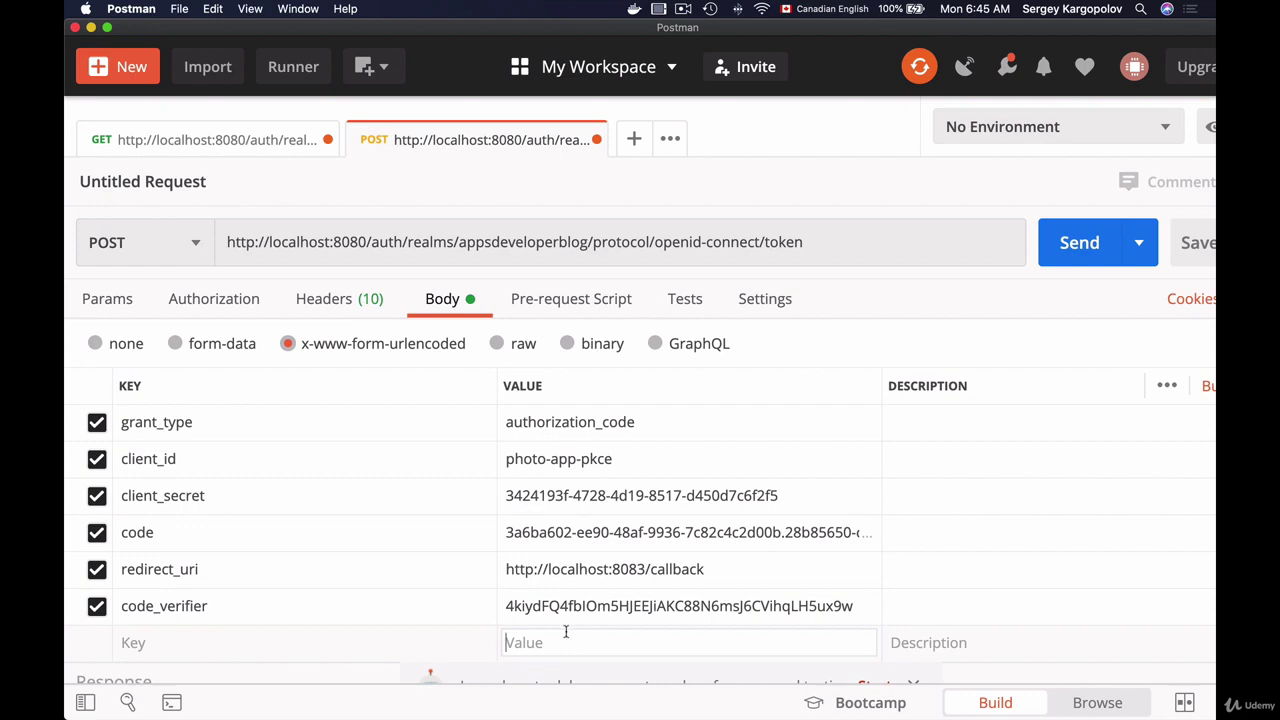
left_click(1090, 258)
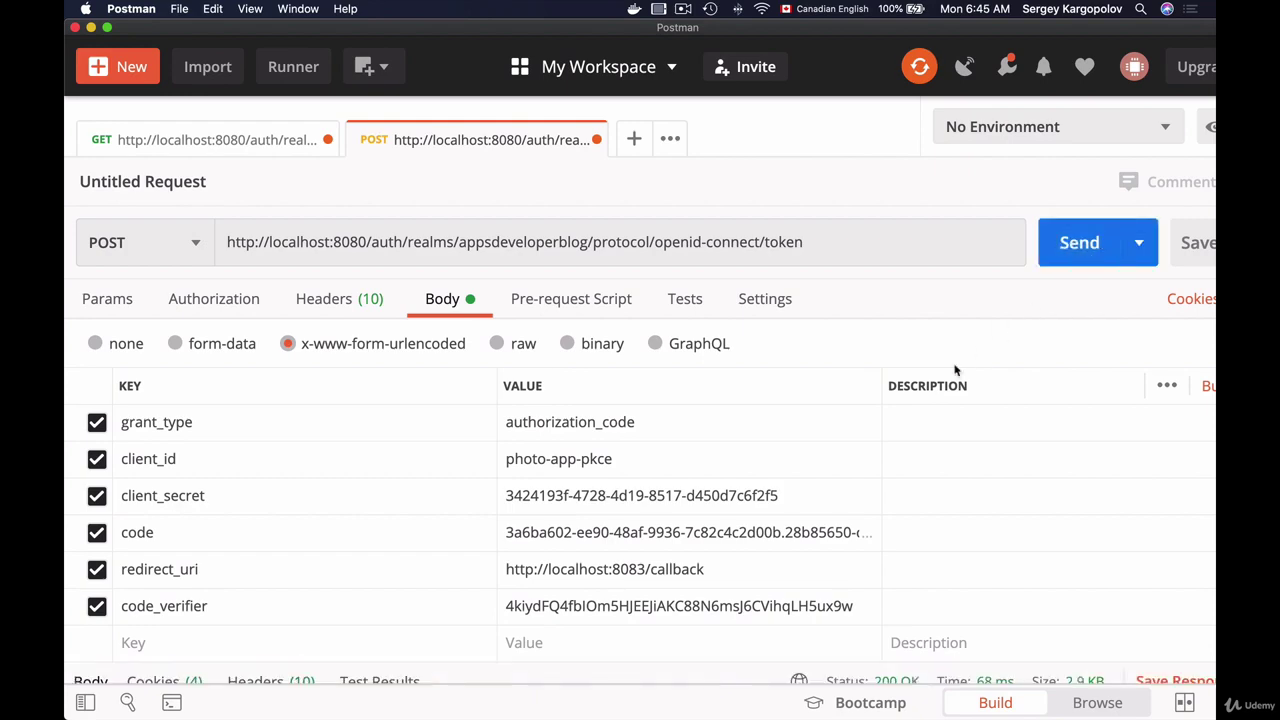
scroll(954, 365, "down", 5)
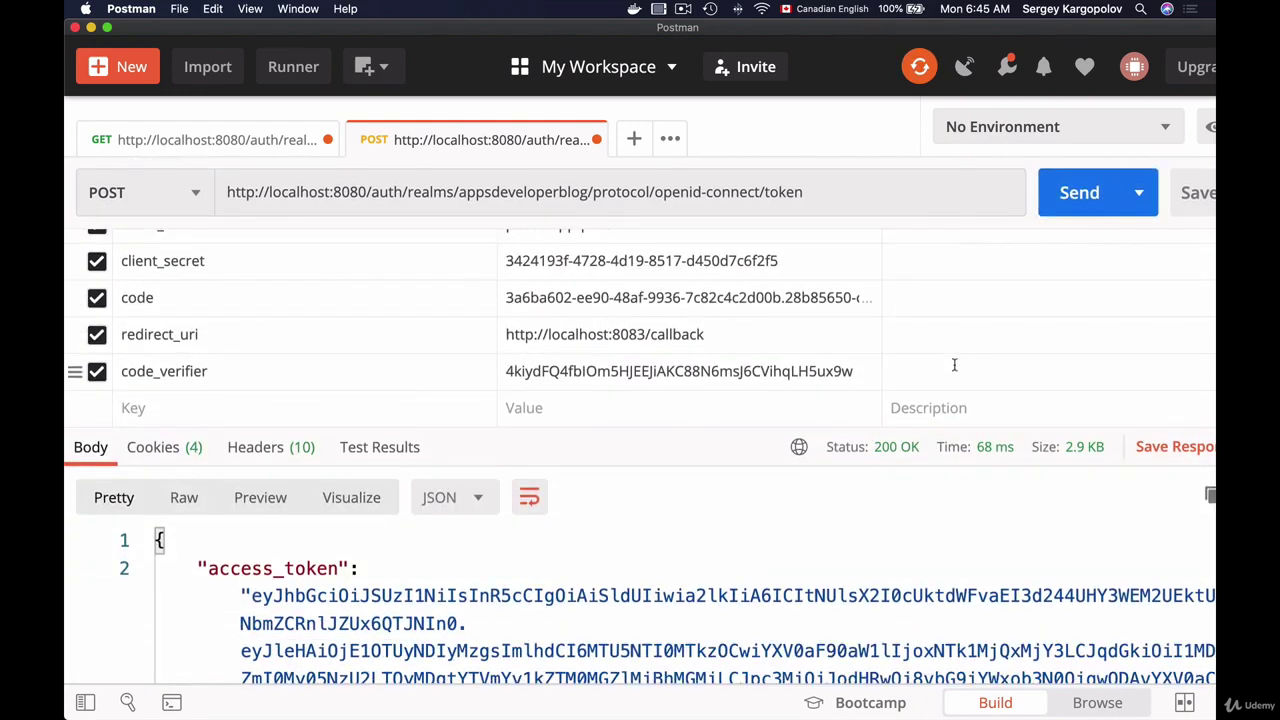
scroll(954, 365, "down", 5)
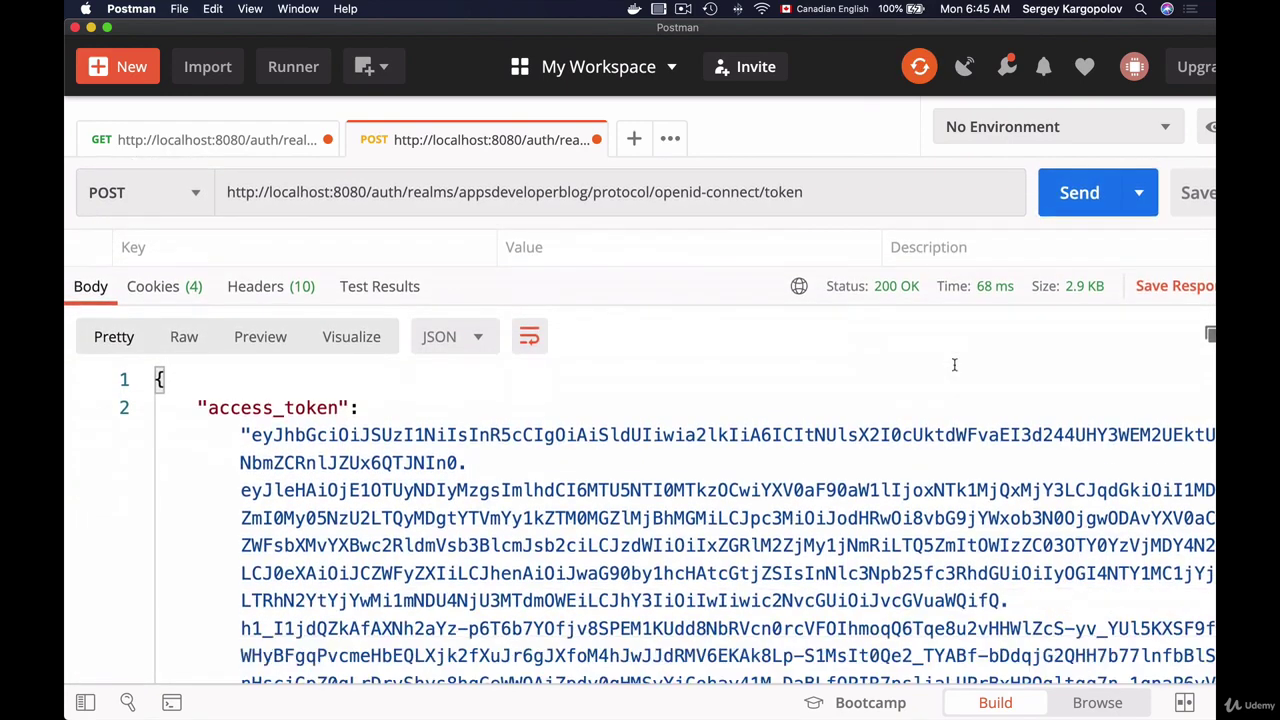
scroll(954, 363, "down", 3)
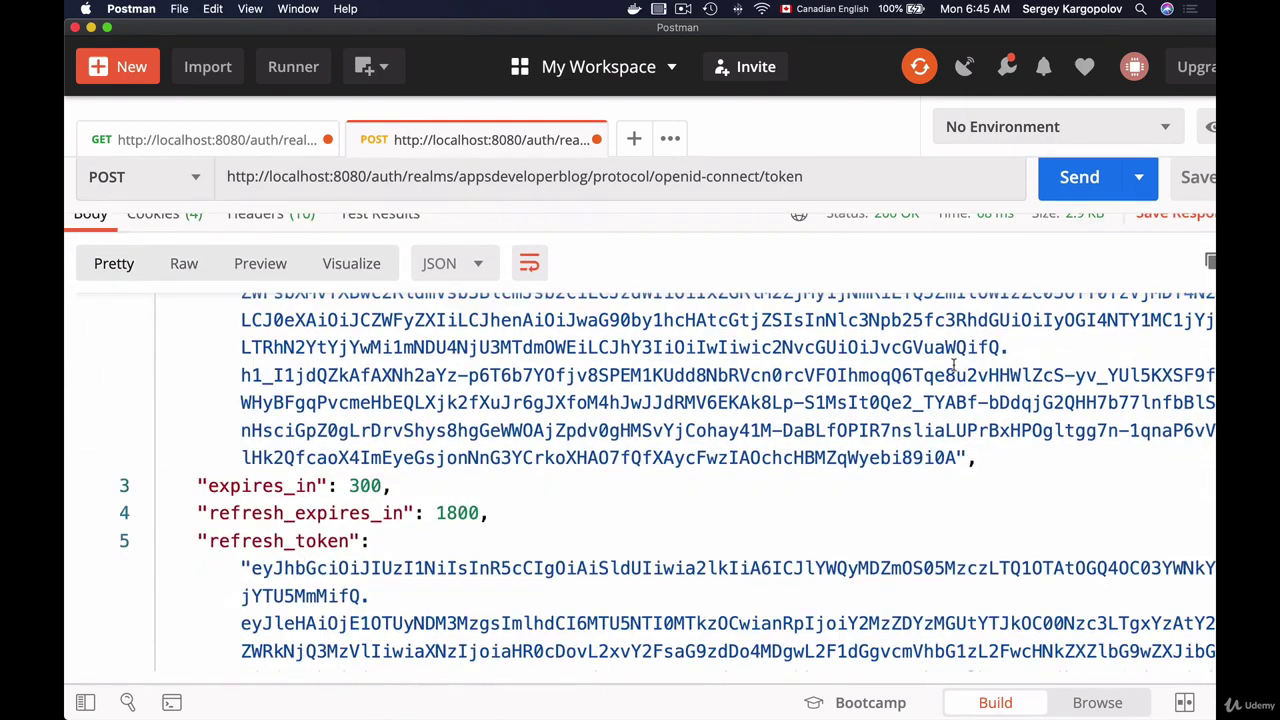
scroll(954, 365, "down", 10)
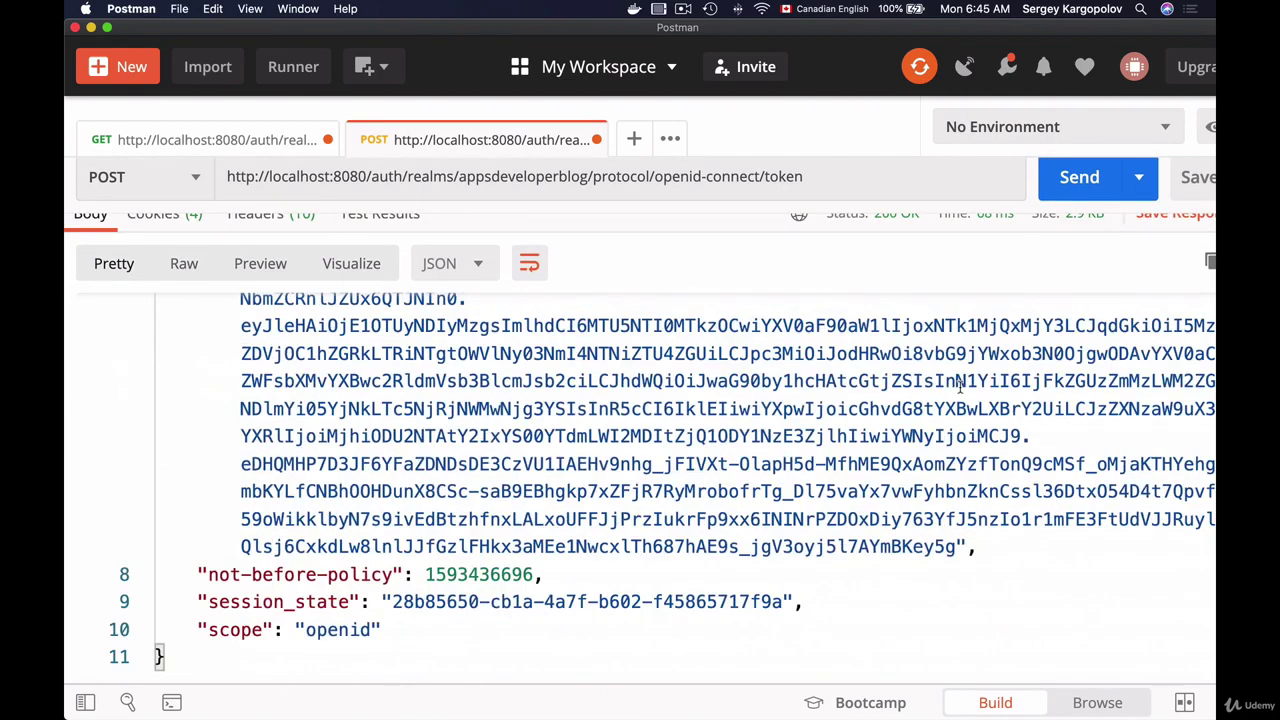
scroll(958, 386, "up", 3)
left_click(947, 394)
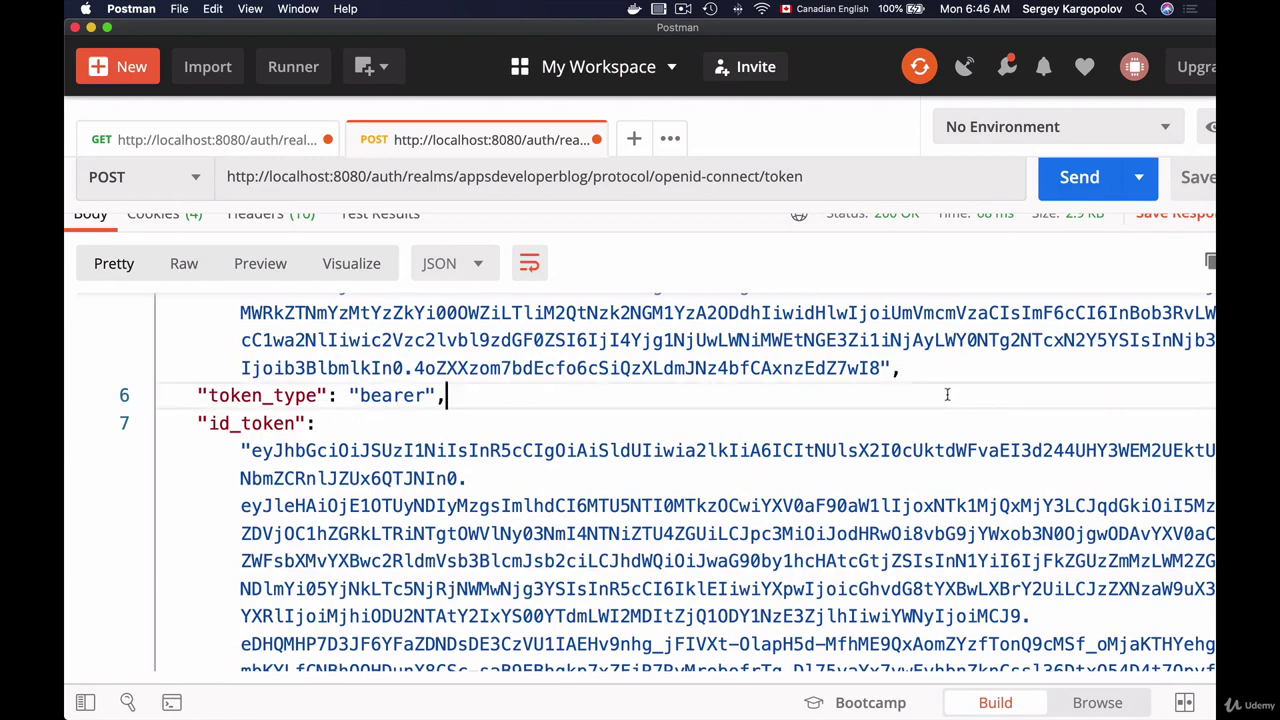
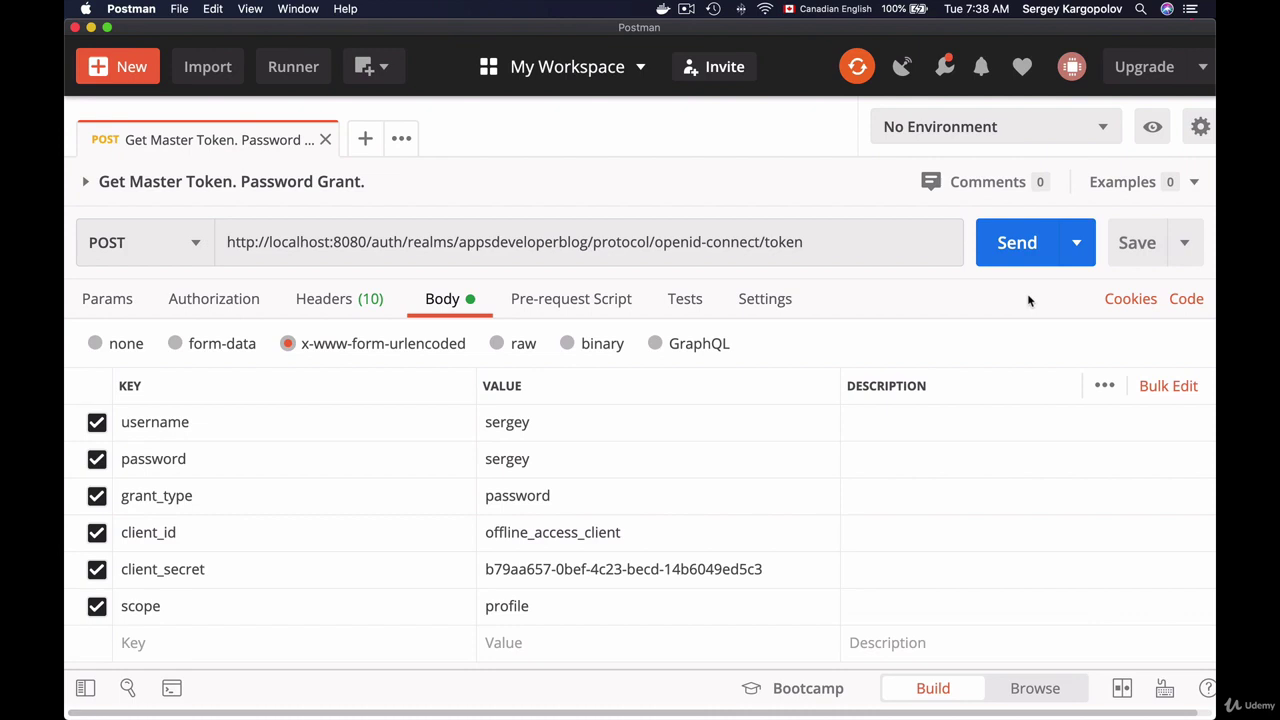
Review the grant_type 'password' parameter and send the password-grant token request
double_click(158, 496)
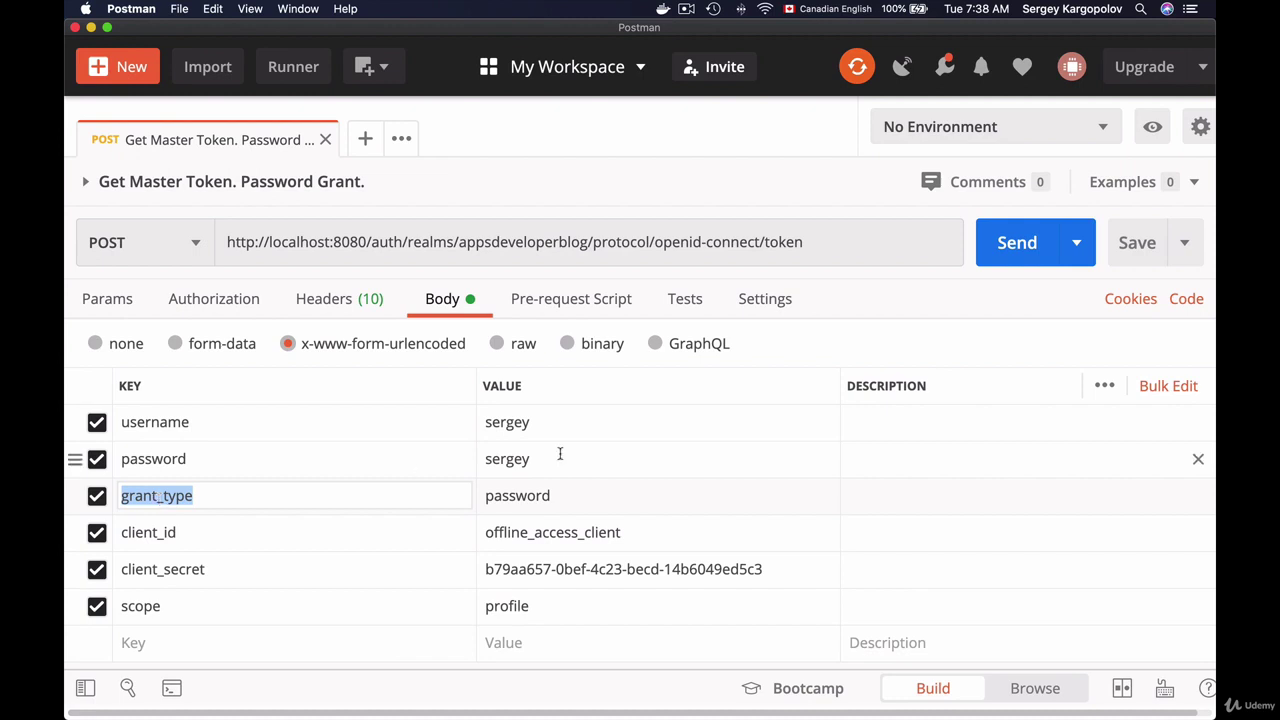
double_click(500, 495)
left_click(601, 488)
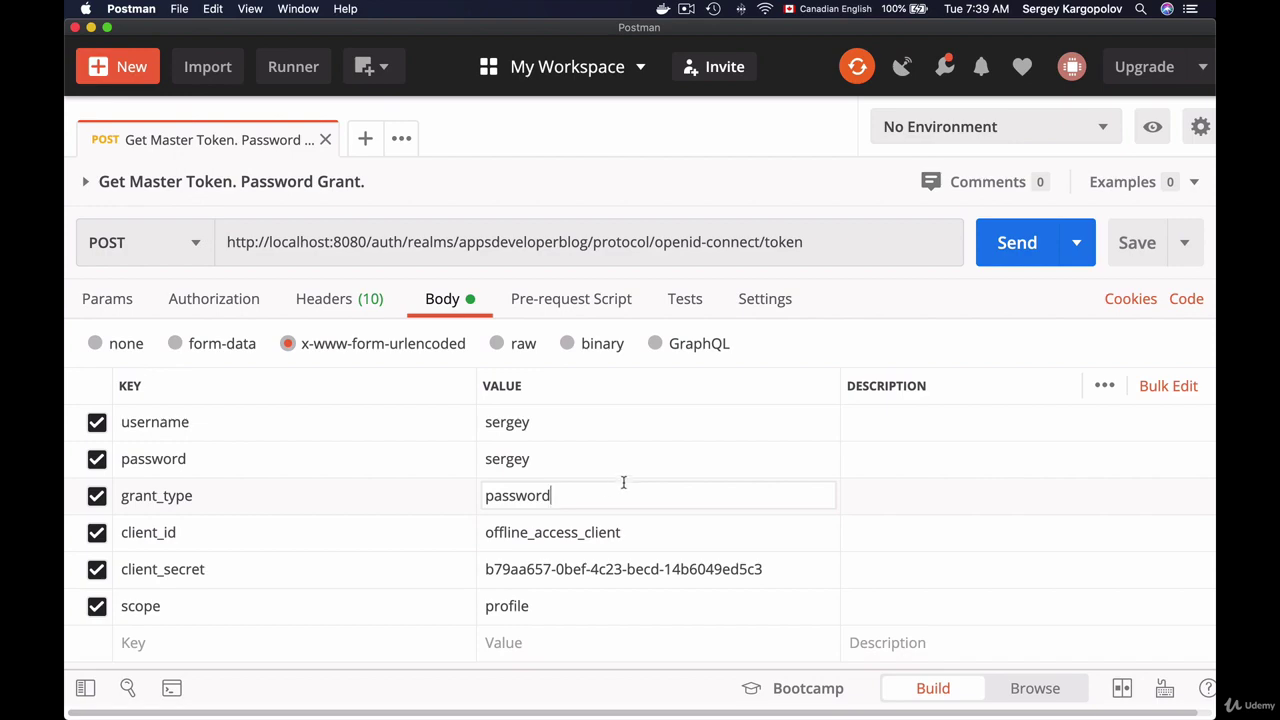
left_click(1017, 252)
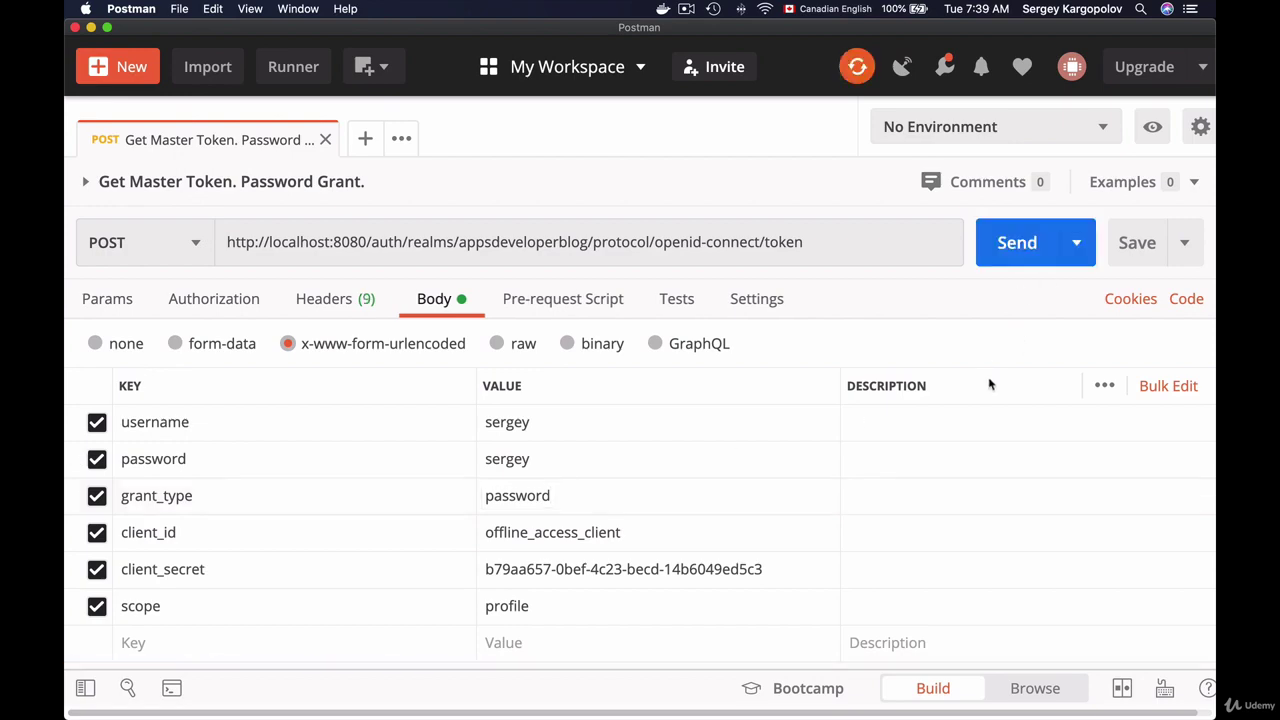
Inspect the response's refresh_token and refresh_expires_in 1800 lines
scroll(988, 380, "down", 8)
mouse_move(763, 420)
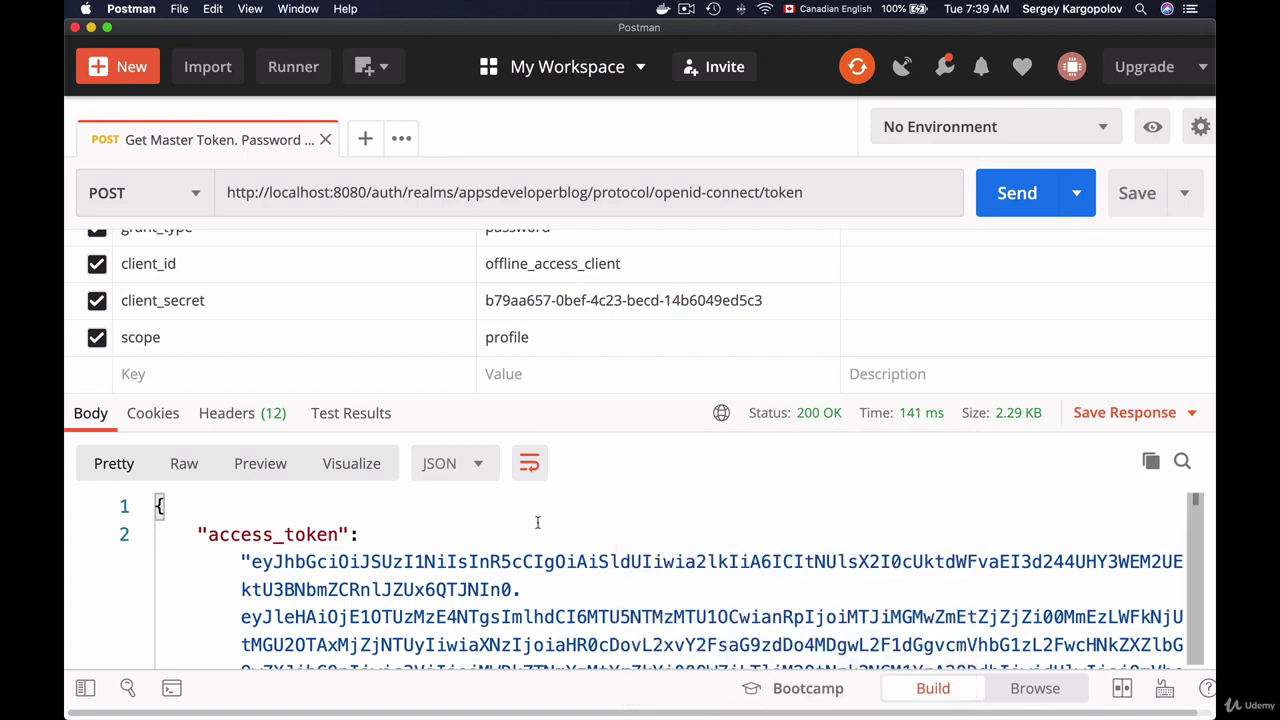
scroll(537, 522, "down", 10)
scroll(537, 522, "up", 10)
scroll(675, 357, "down", 10)
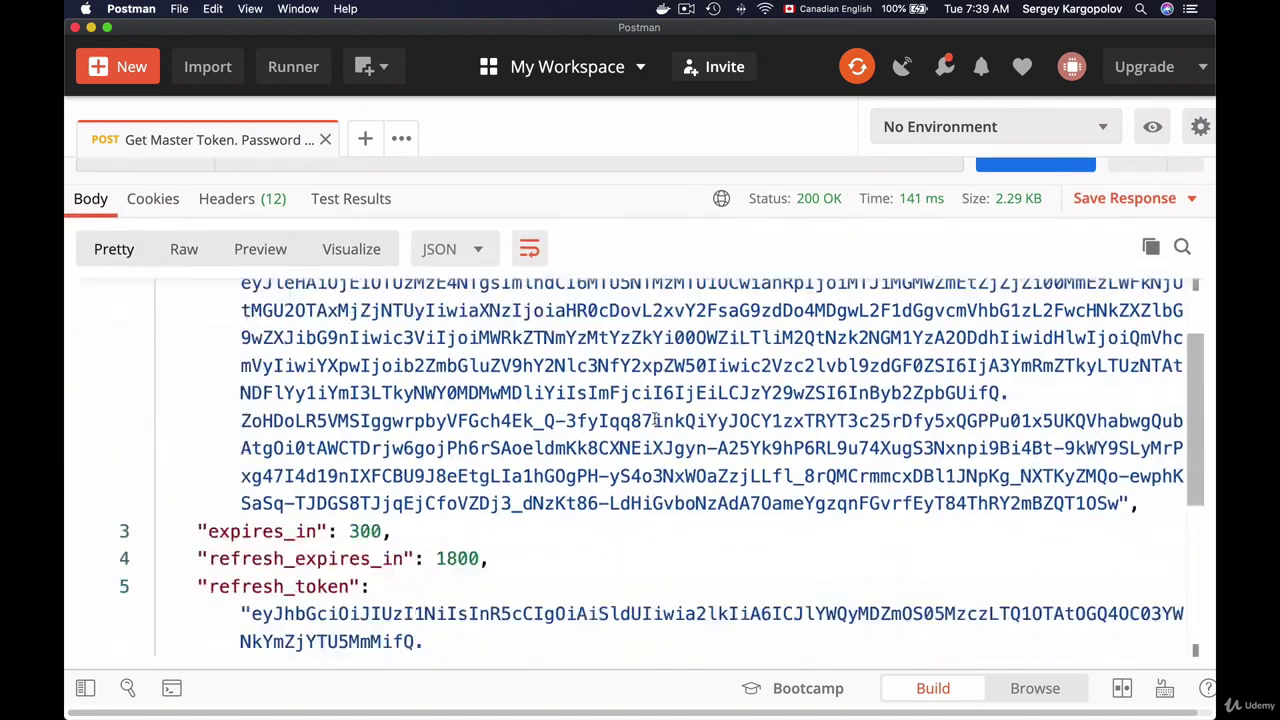
scroll(655, 418, "down", 2)
left_click_drag(211, 468, 331, 468)
left_click_drag(210, 438, 482, 438)
left_click(507, 438)
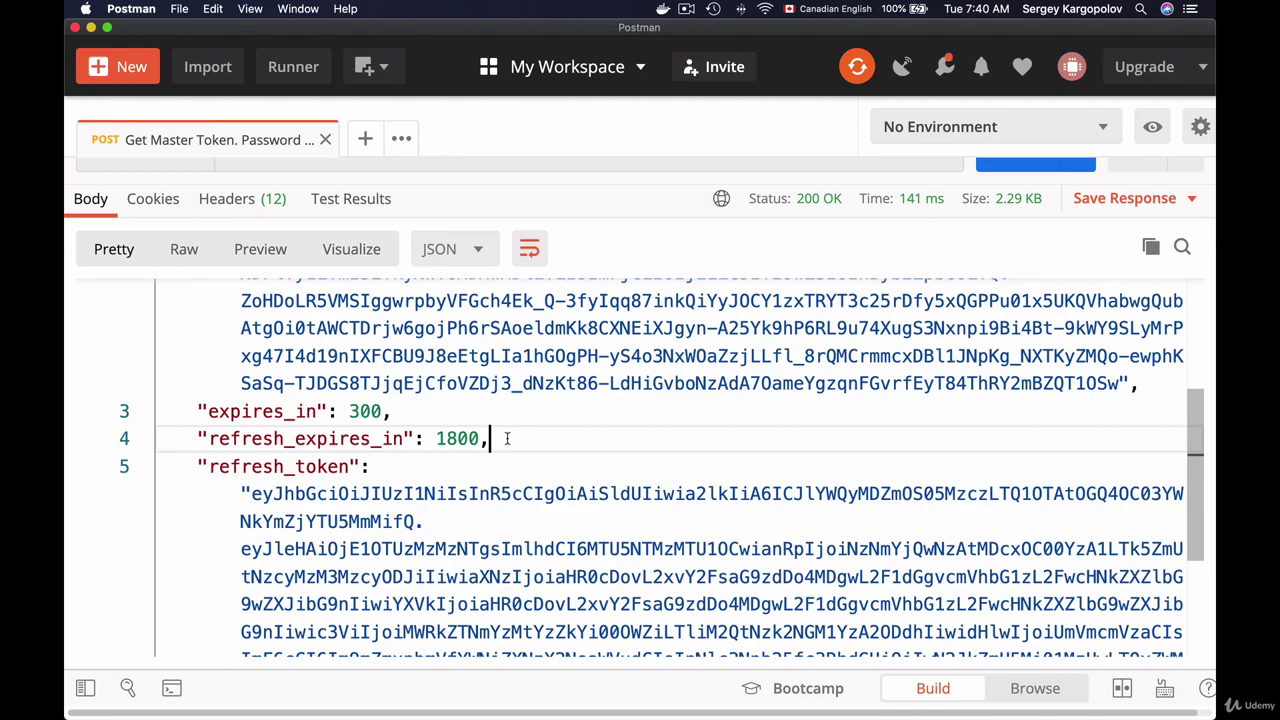
Append 'offline_access' to the scope value 'profile' and resend the token request
scroll(507, 438, "up", 10)
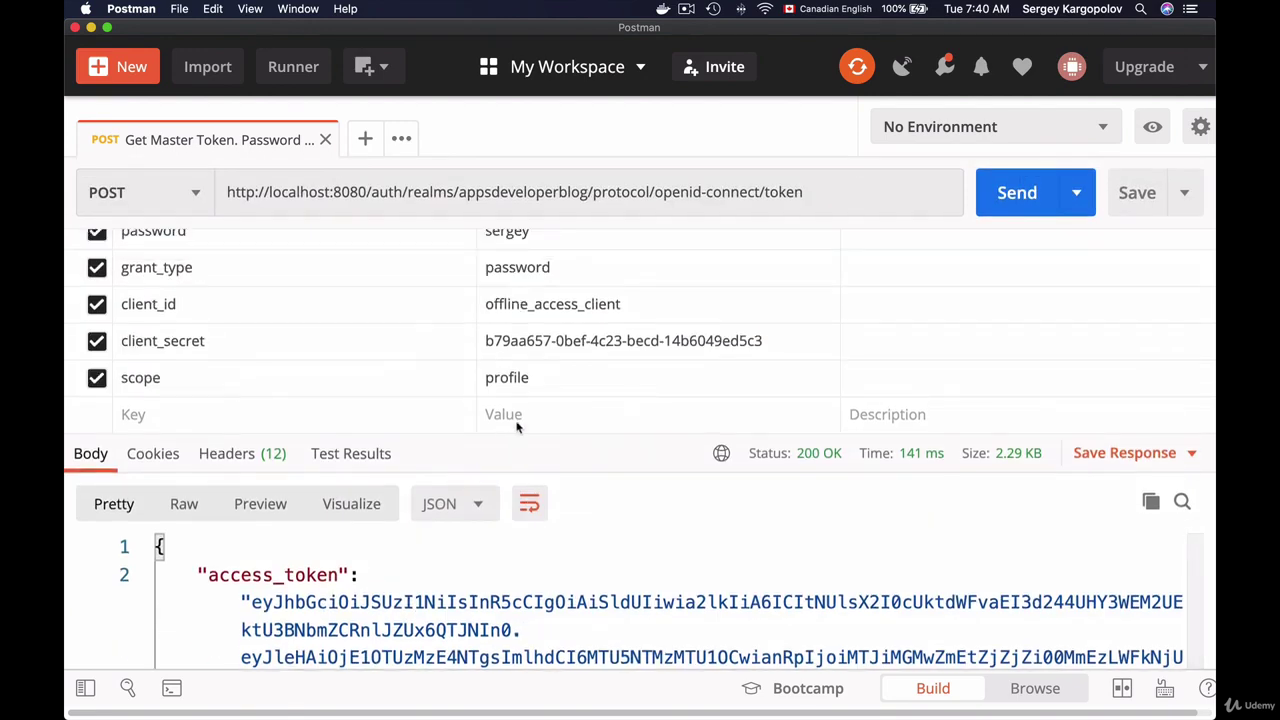
left_click(552, 377)
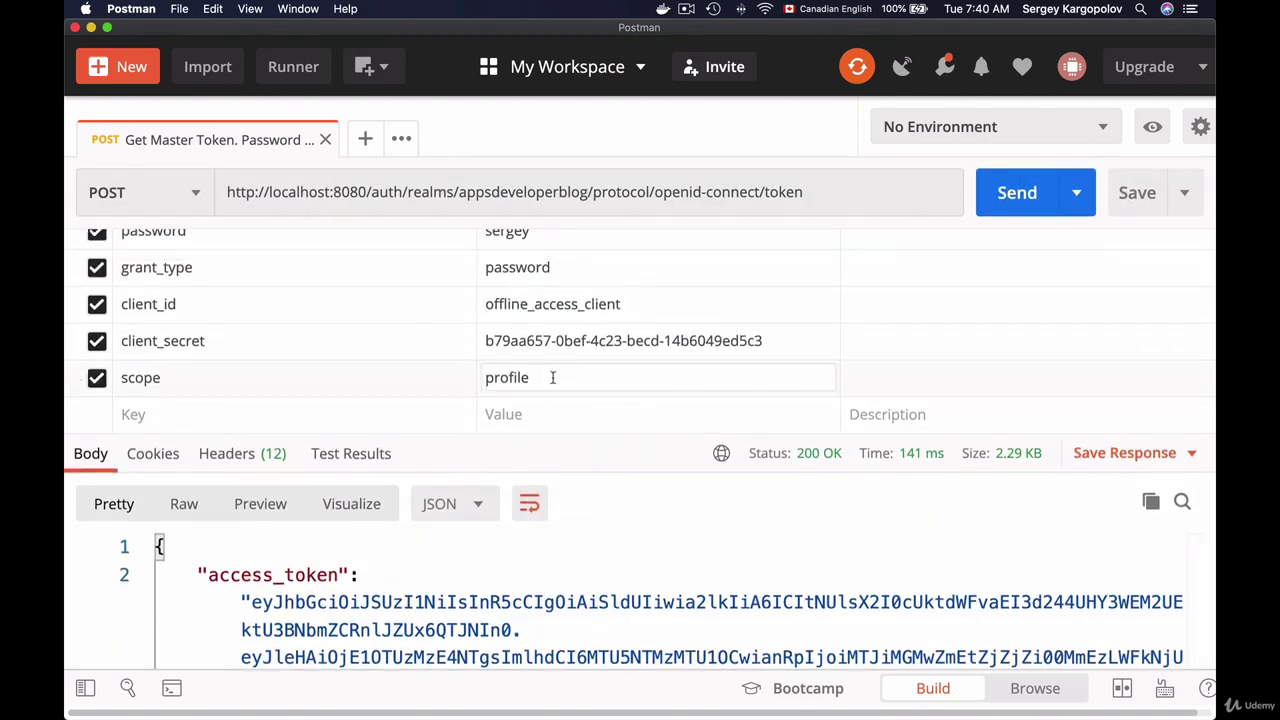
type("offline_access")
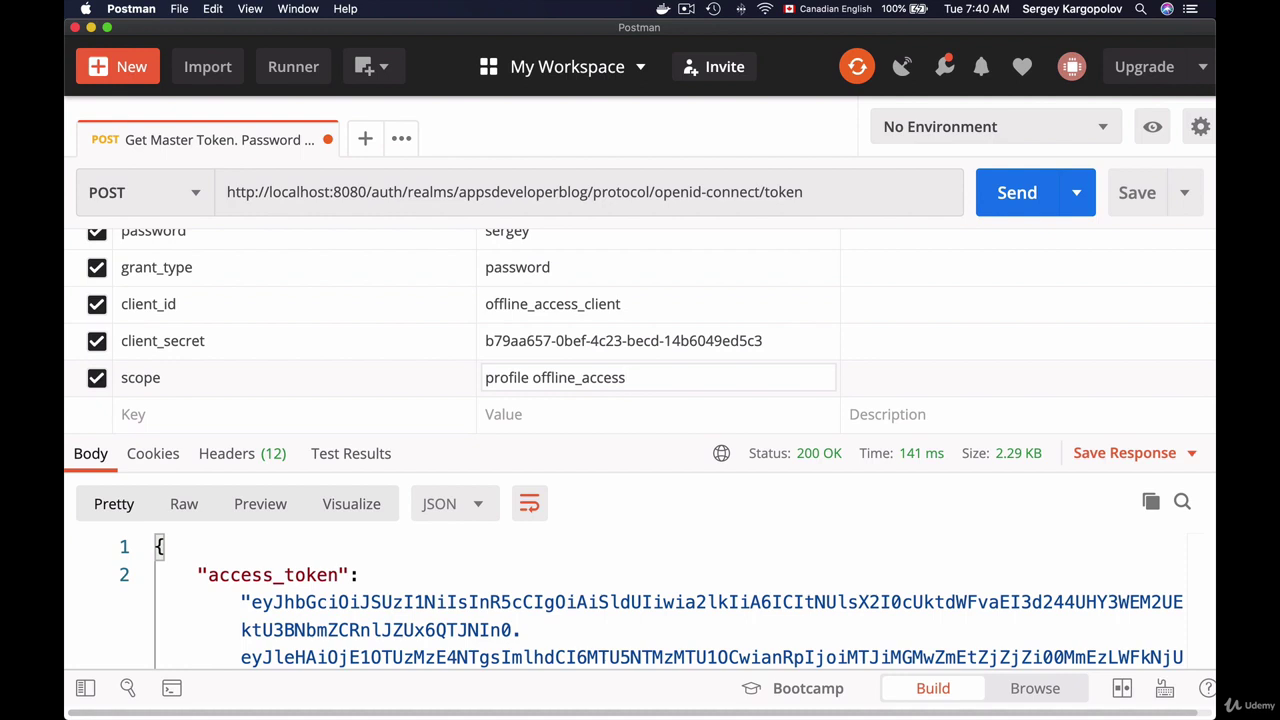
left_click(1005, 210)
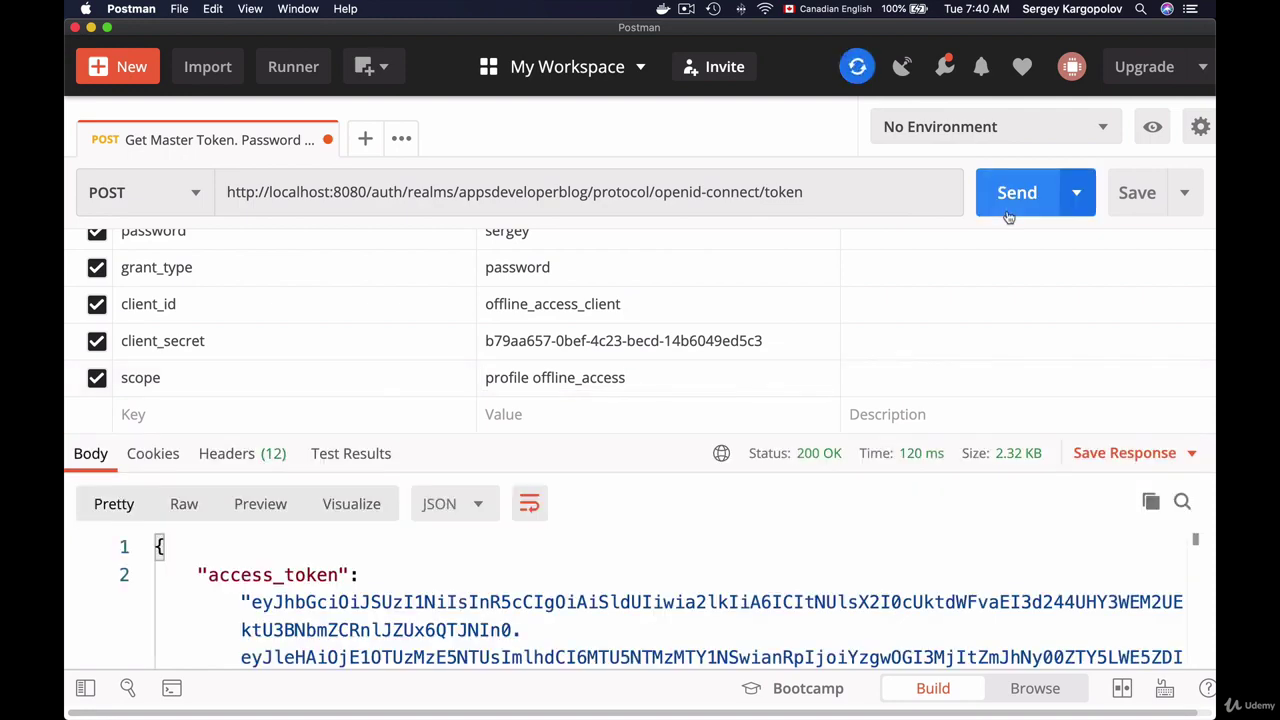
scroll(846, 334, "down", 4)
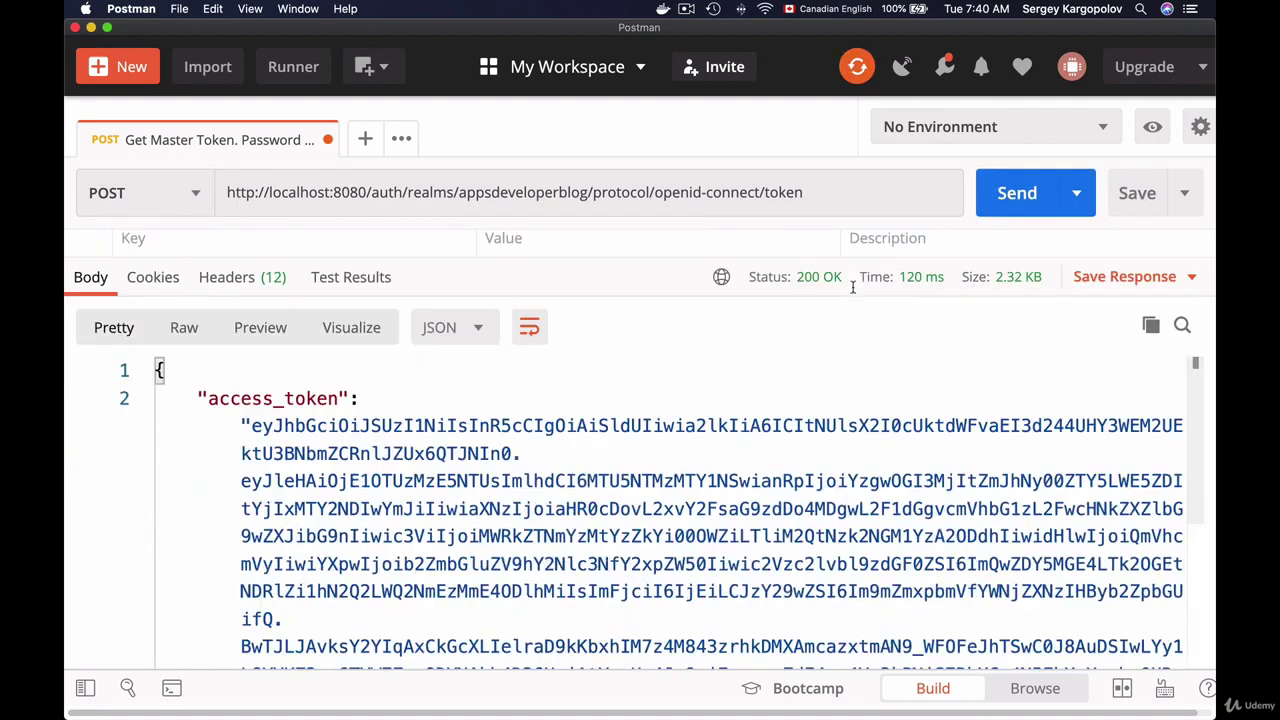
scroll(852, 287, "down", 5)
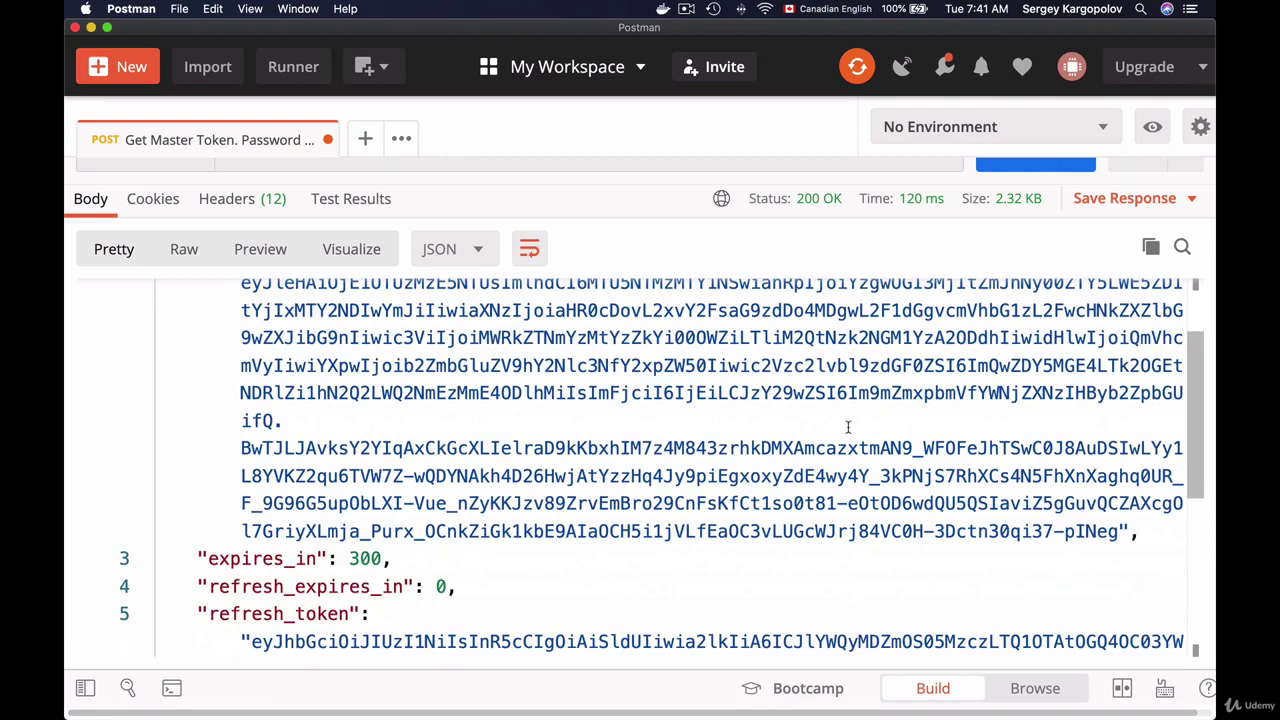
scroll(847, 427, "down", 5)
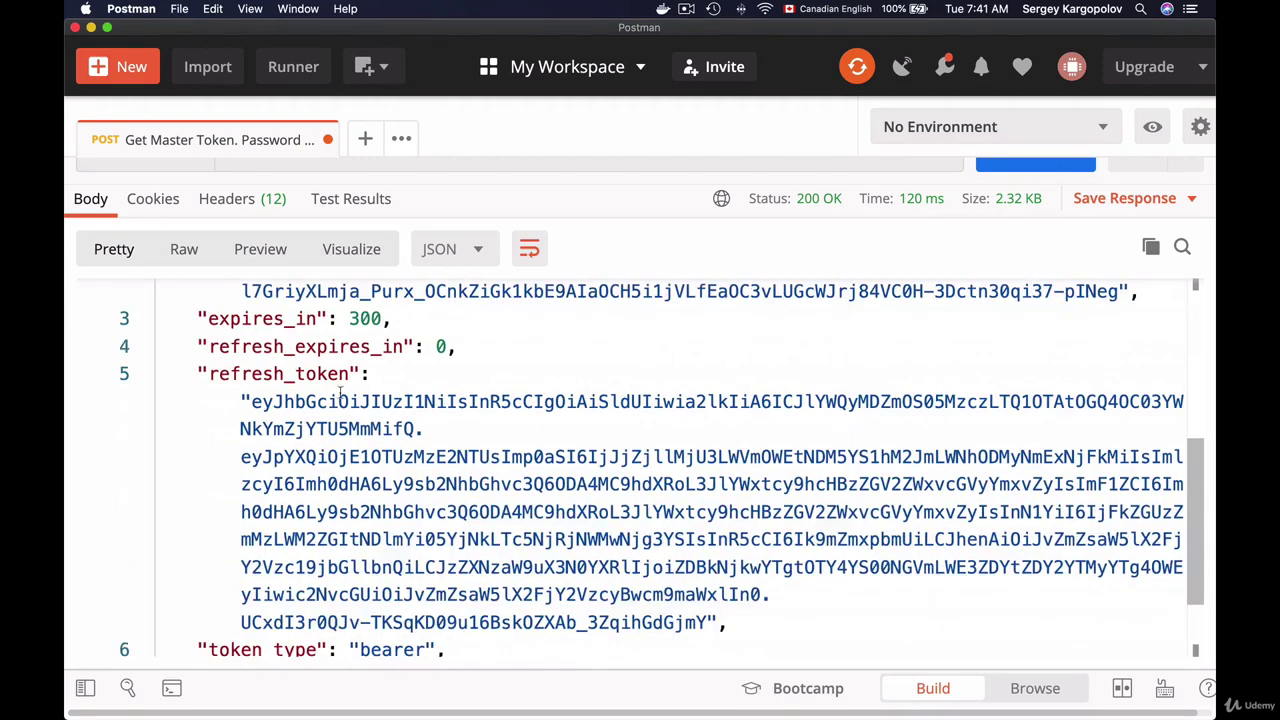
left_click_drag(236, 373, 380, 545)
double_click(388, 541)
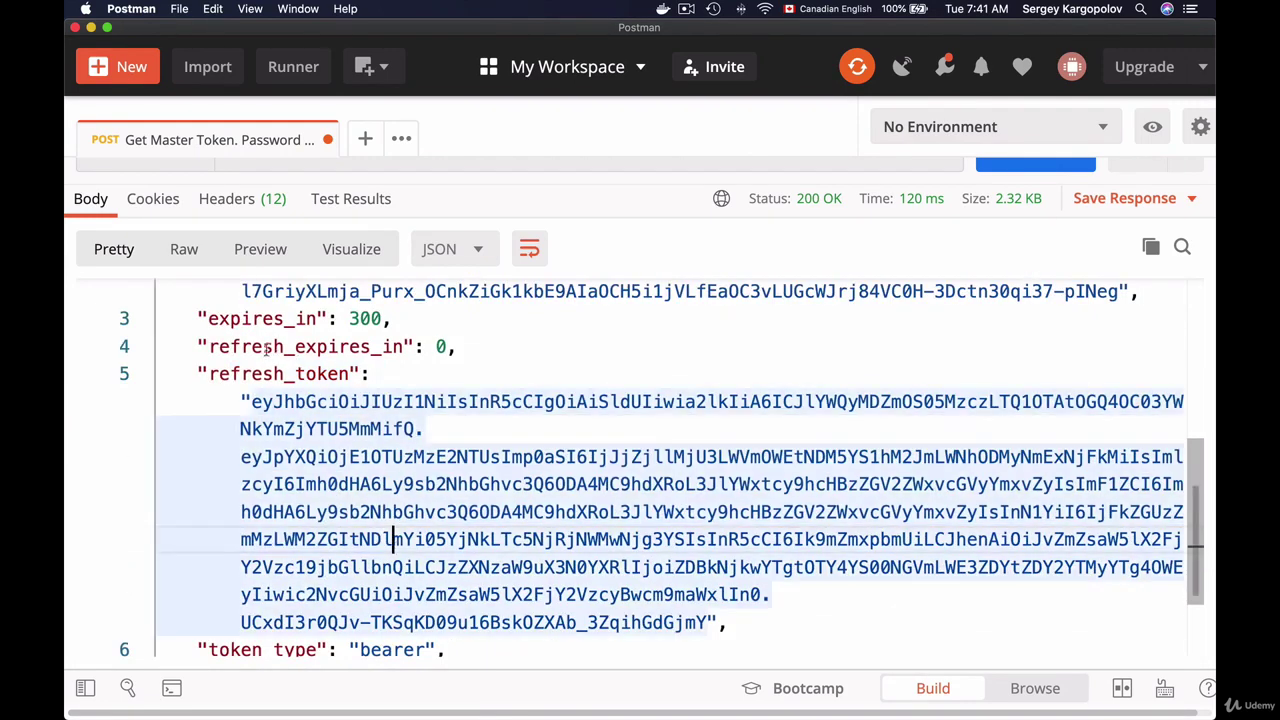
left_click_drag(209, 346, 436, 346)
left_click(441, 346)
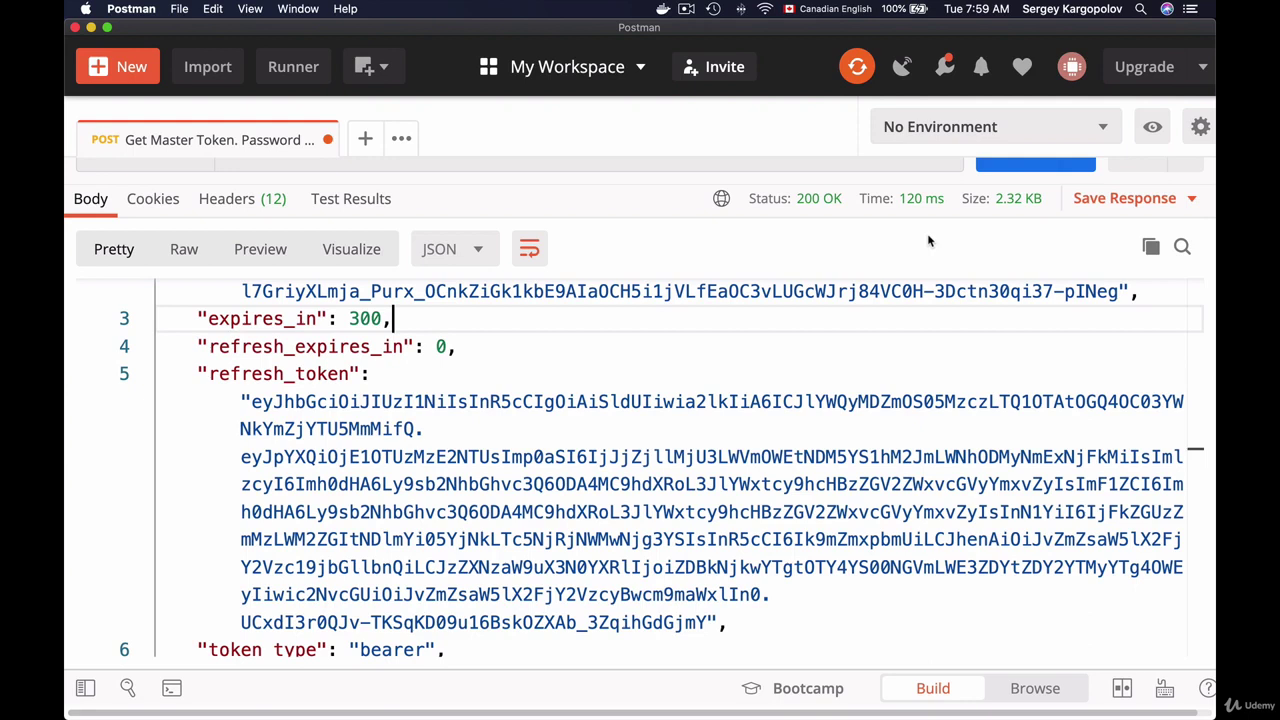
Create a new untitled request with the POST method
left_click(362, 144)
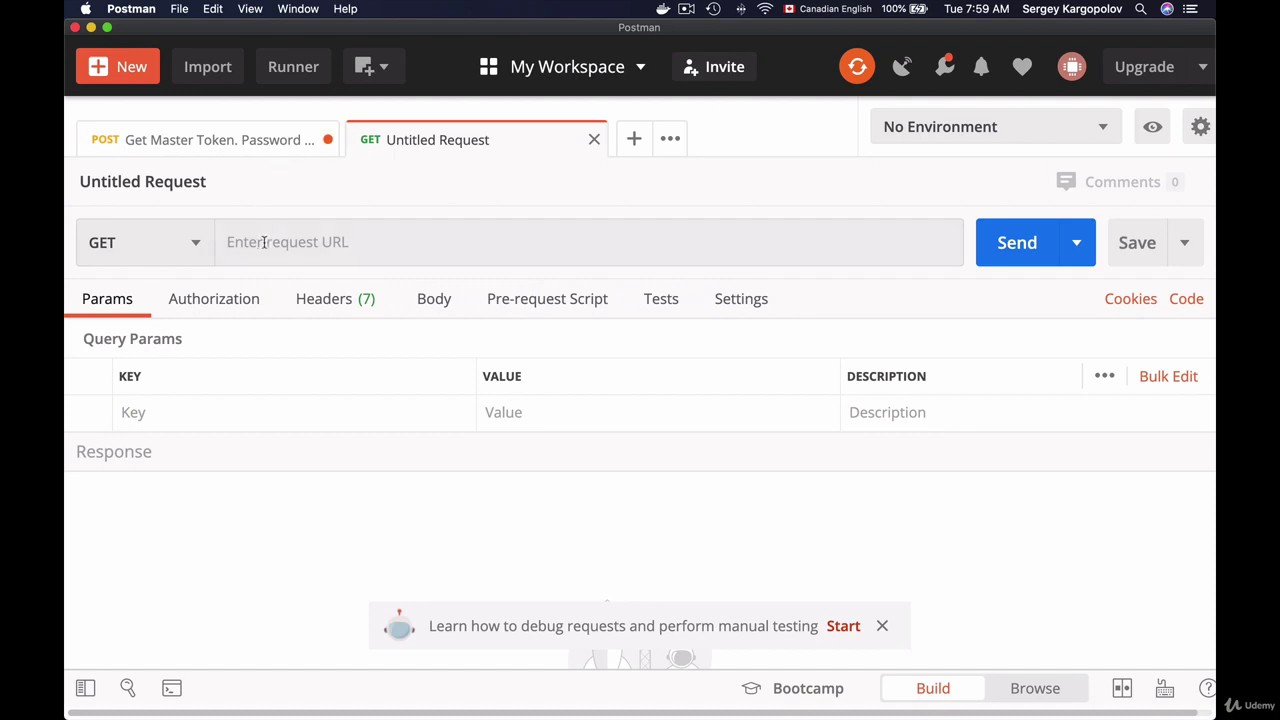
left_click(133, 243)
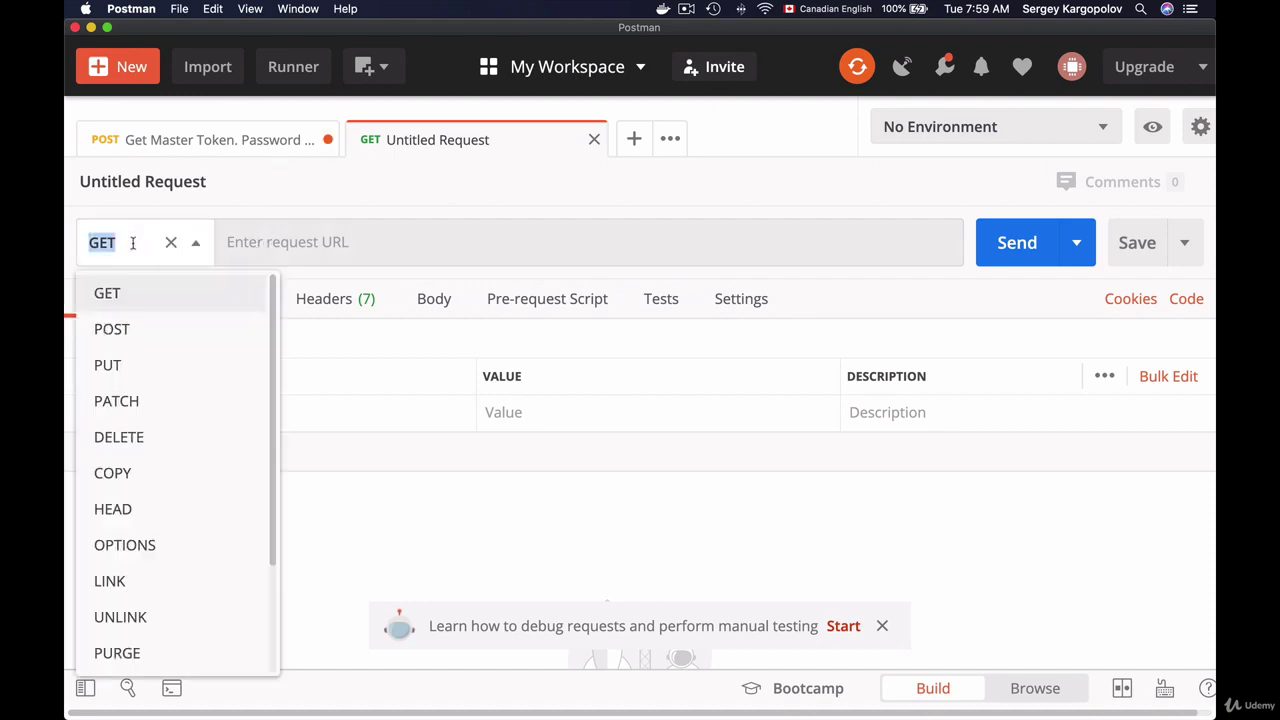
left_click(121, 334)
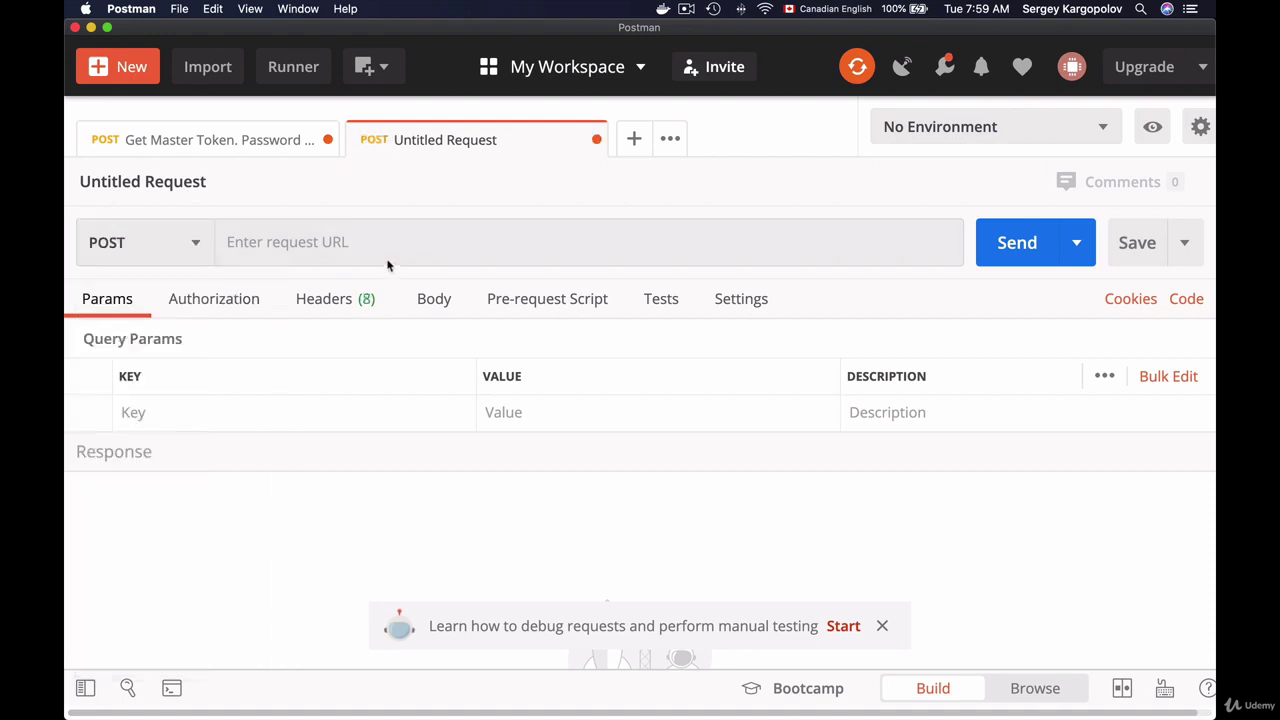
Copy the token endpoint URL from Get Master Token into the new request
left_click(252, 143)
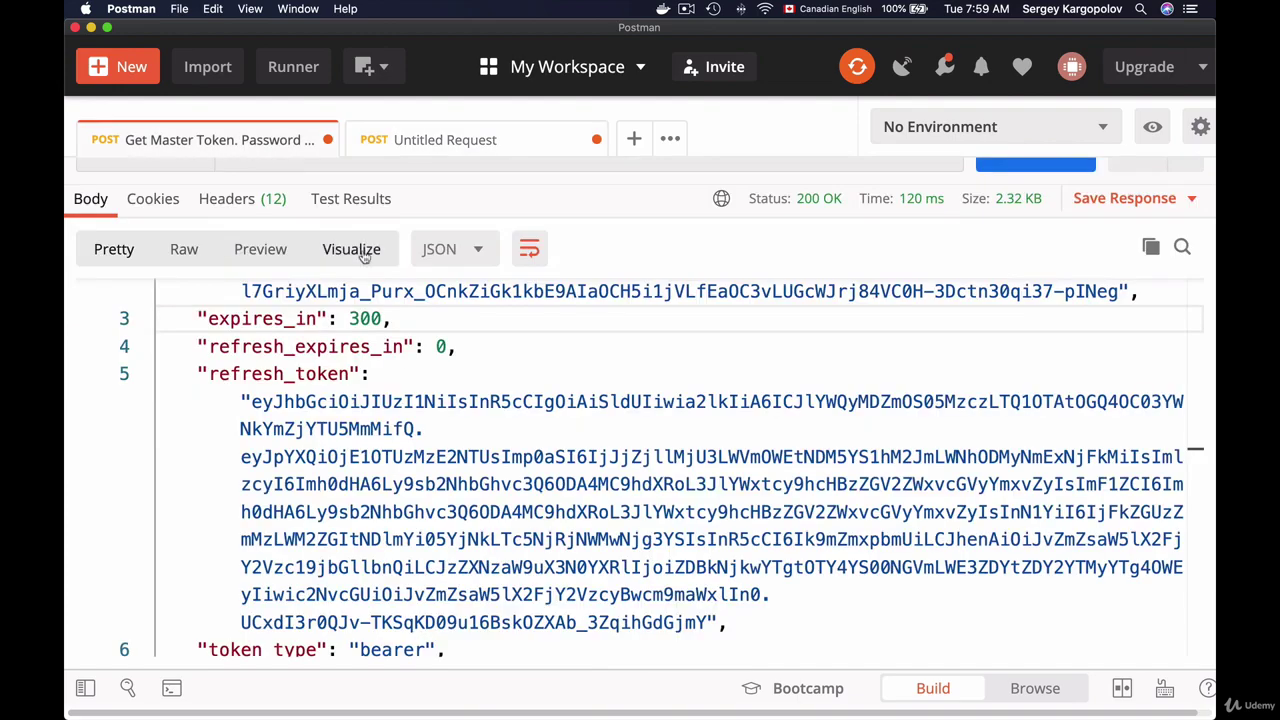
scroll(392, 300, "up", 5)
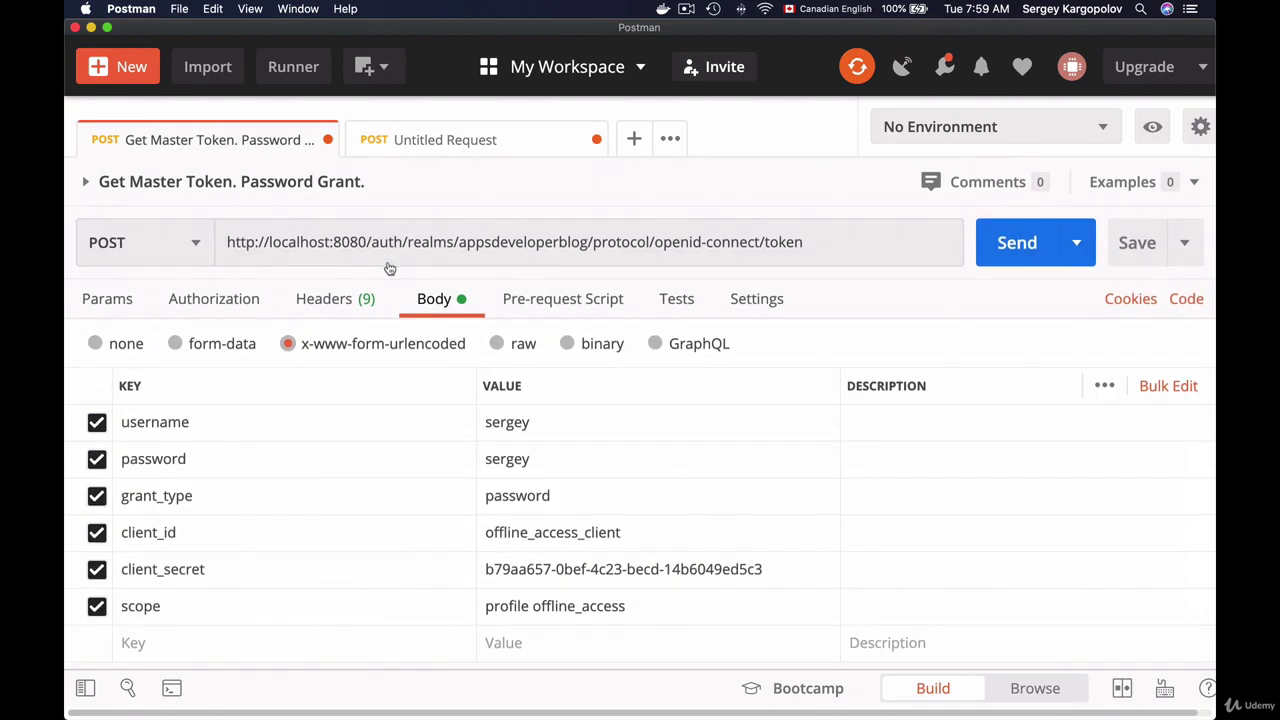
left_click(392, 241)
key("super+a")
key("super+c")
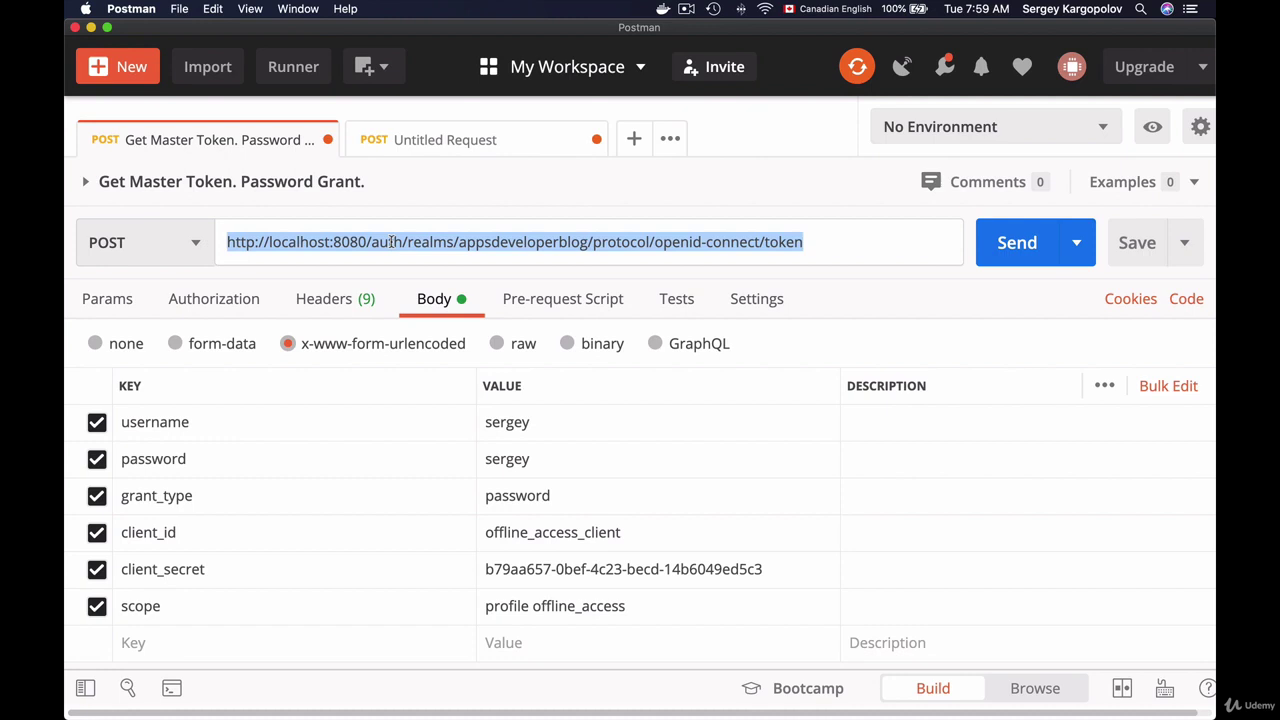
left_click(472, 138)
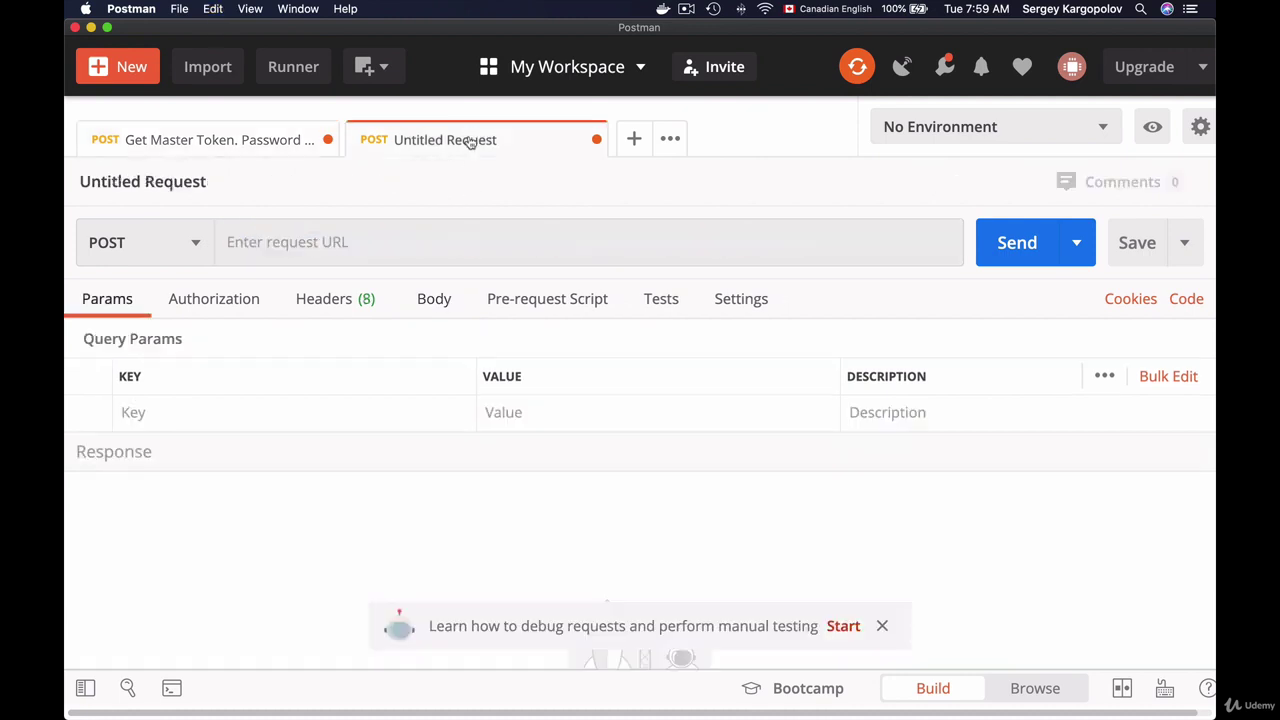
left_click(373, 246)
key("super+v")
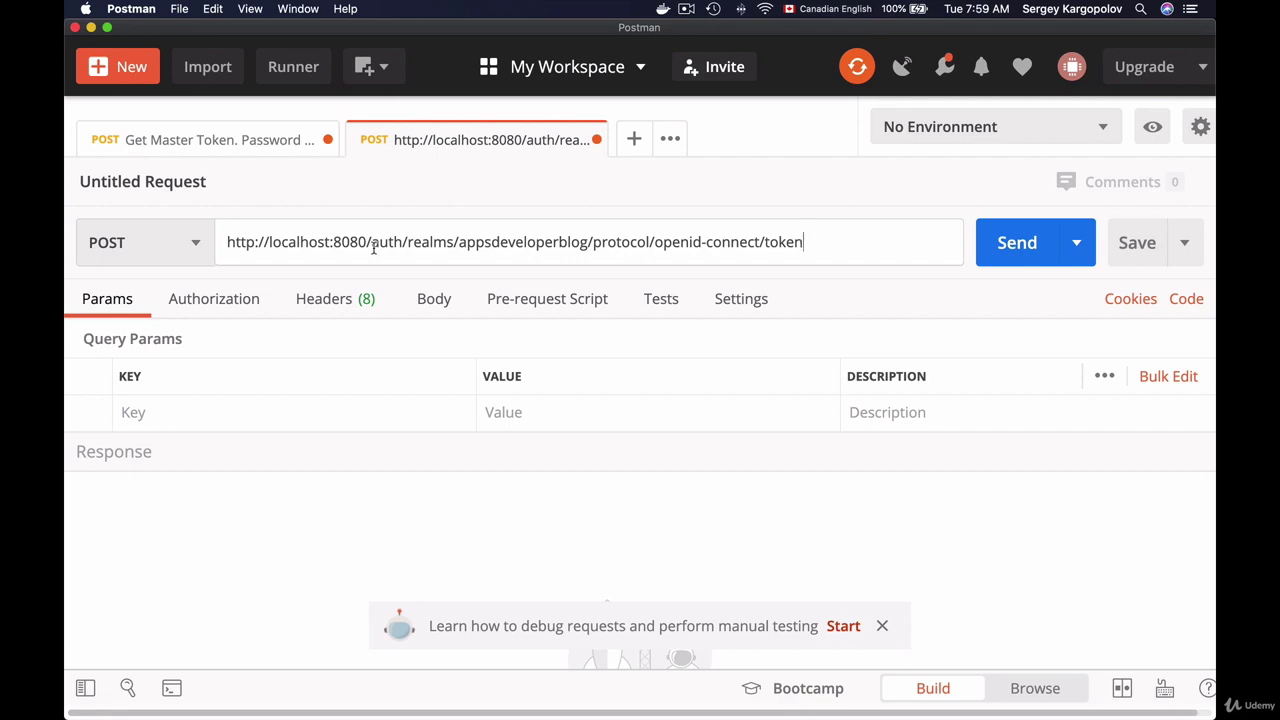
Give the new request an x-www-form-urlencoded body with grant_type refresh_token
left_click(443, 305)
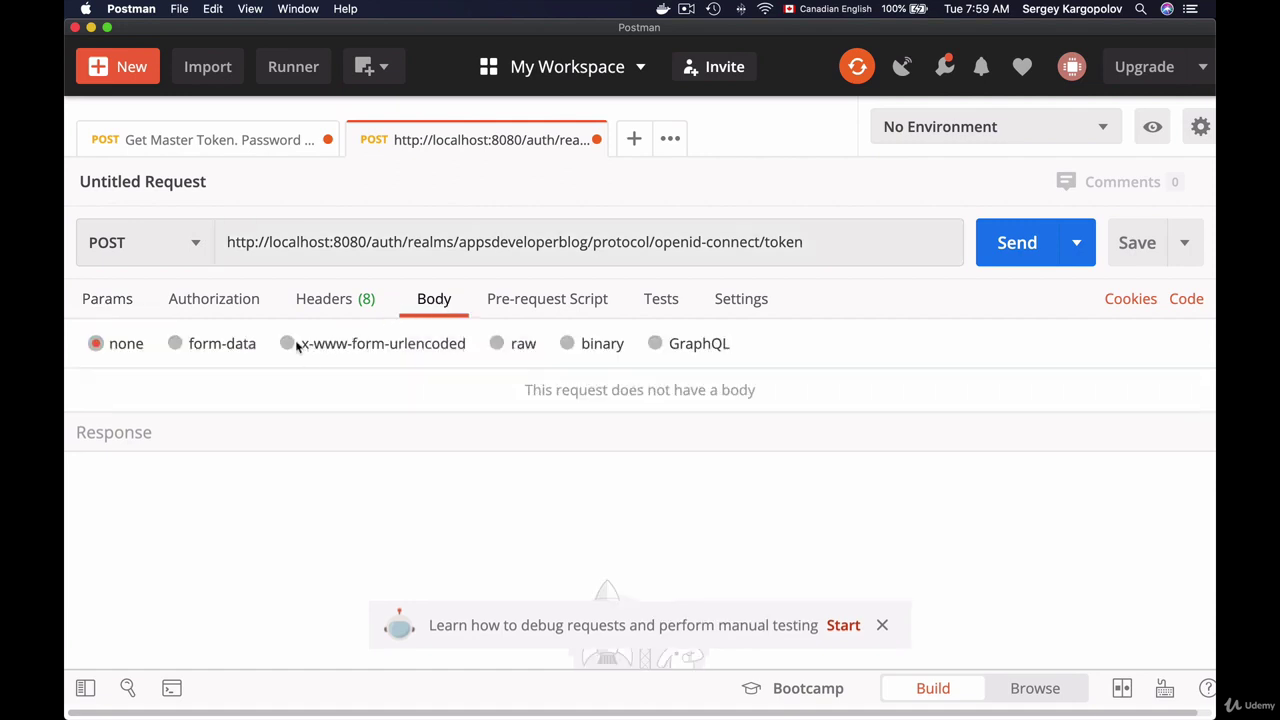
left_click(352, 347)
left_click(303, 414)
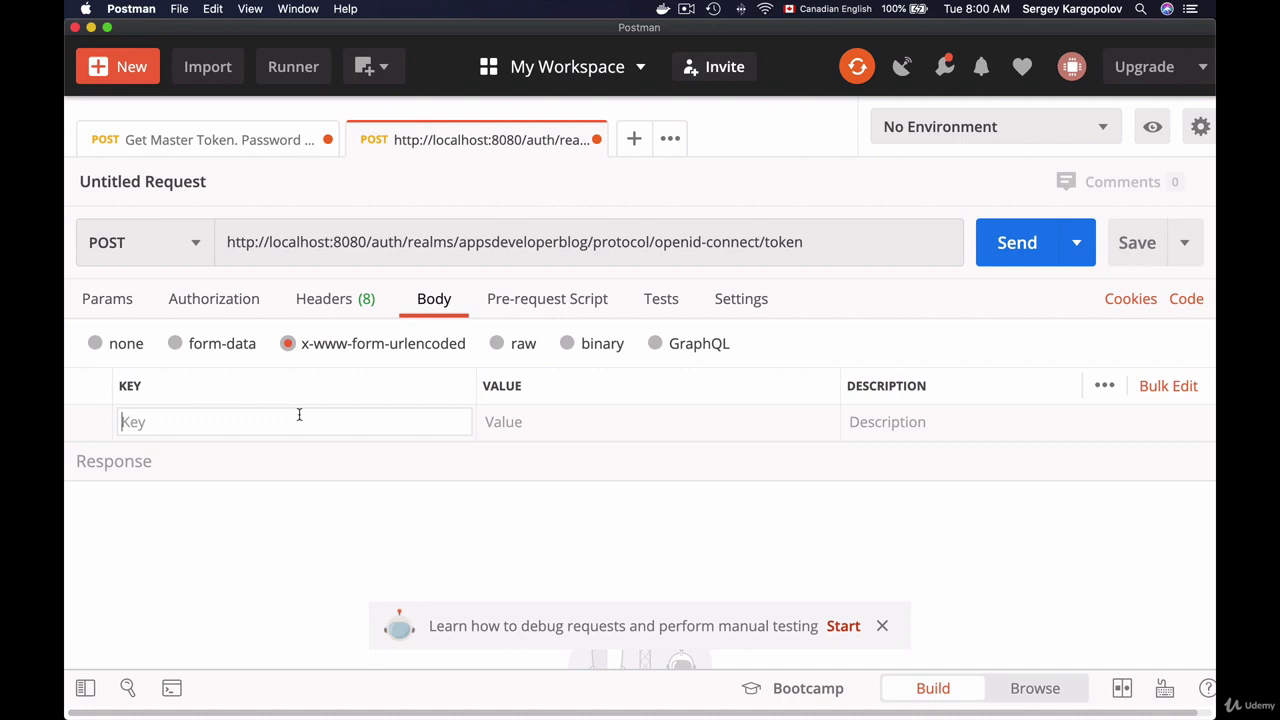
type("grant_type")
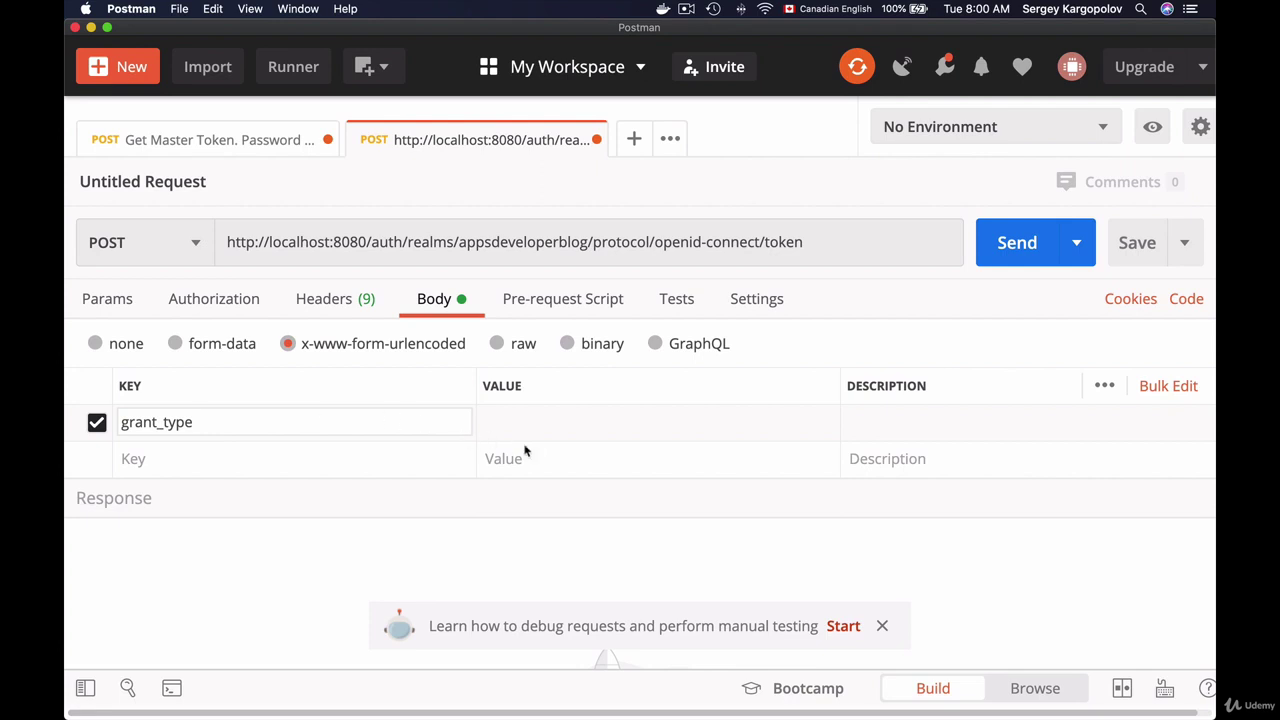
left_click(540, 418)
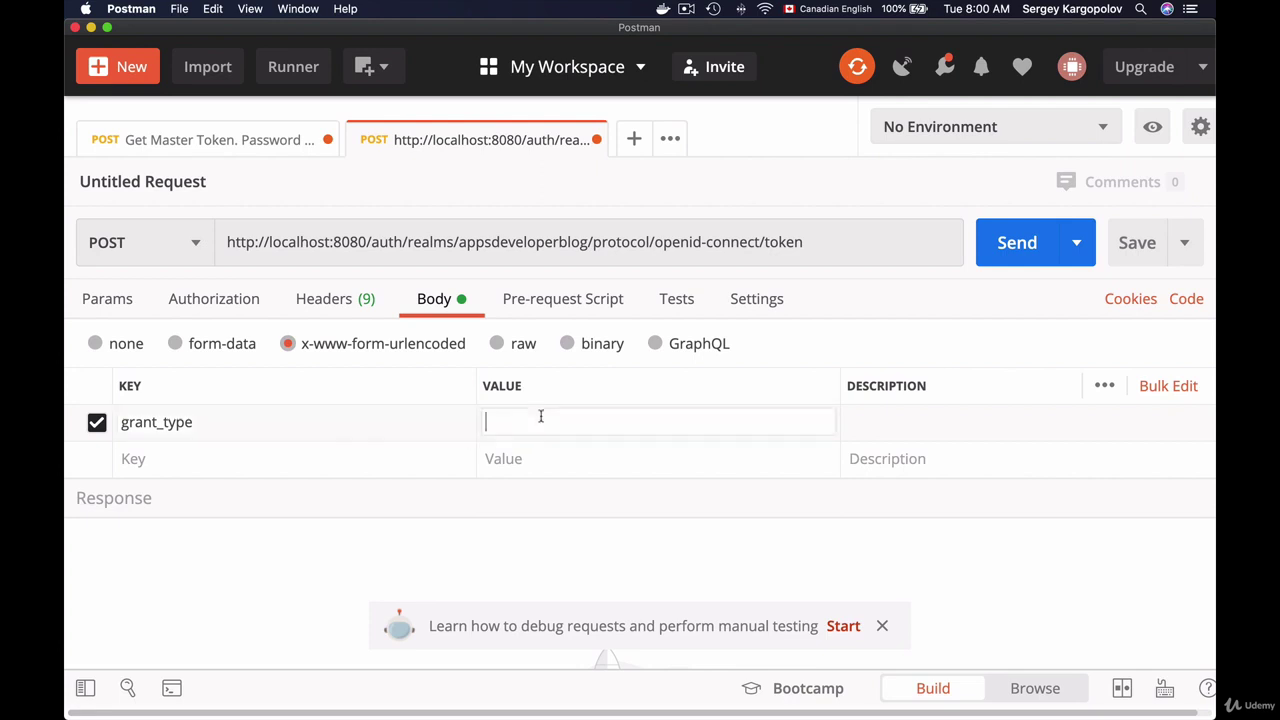
type("refresh_token")
left_click(249, 148)
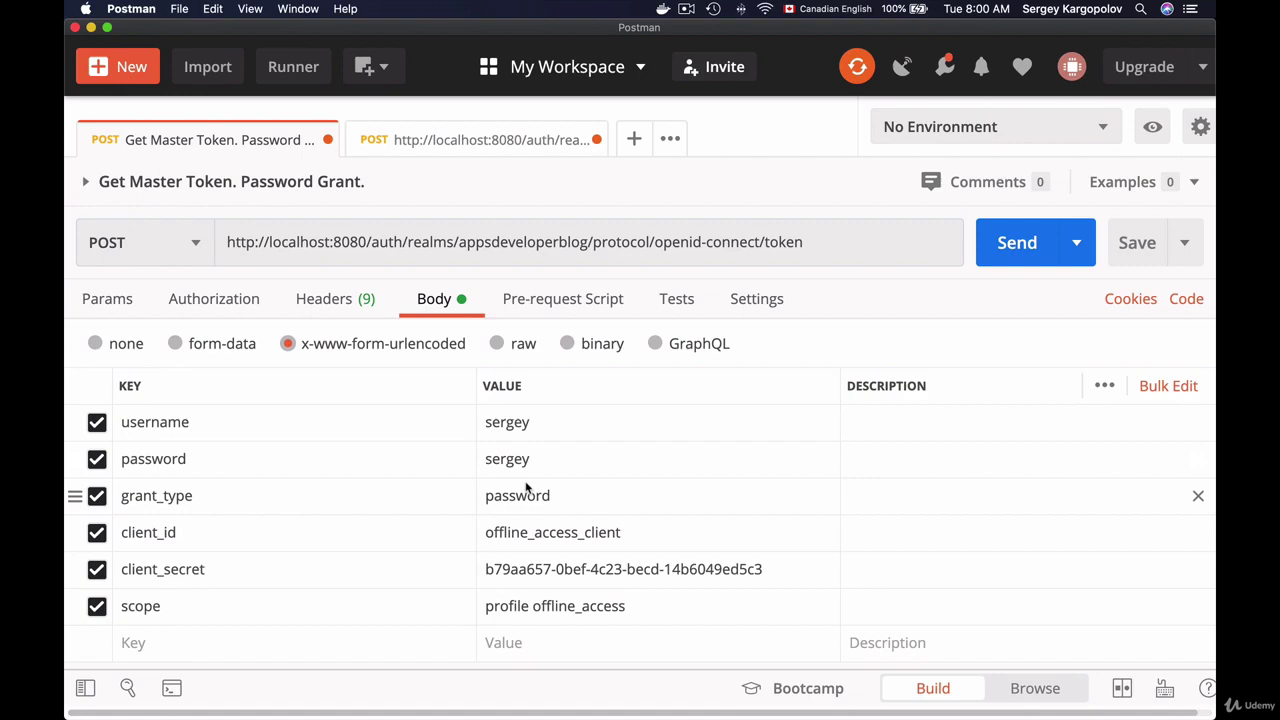
scroll(527, 487, "down", 10)
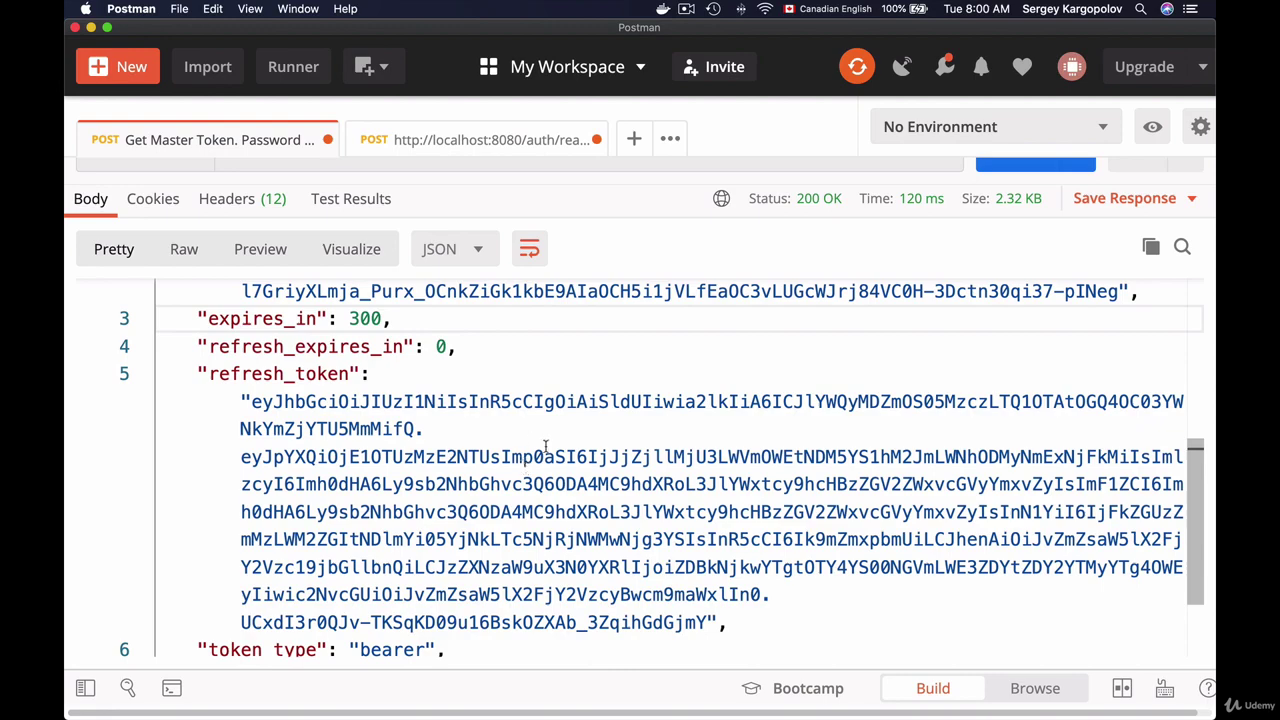
Remove 'offline_access' from the master-token scope and resend the request
scroll(546, 446, "up", 5)
scroll(546, 446, "up", 5)
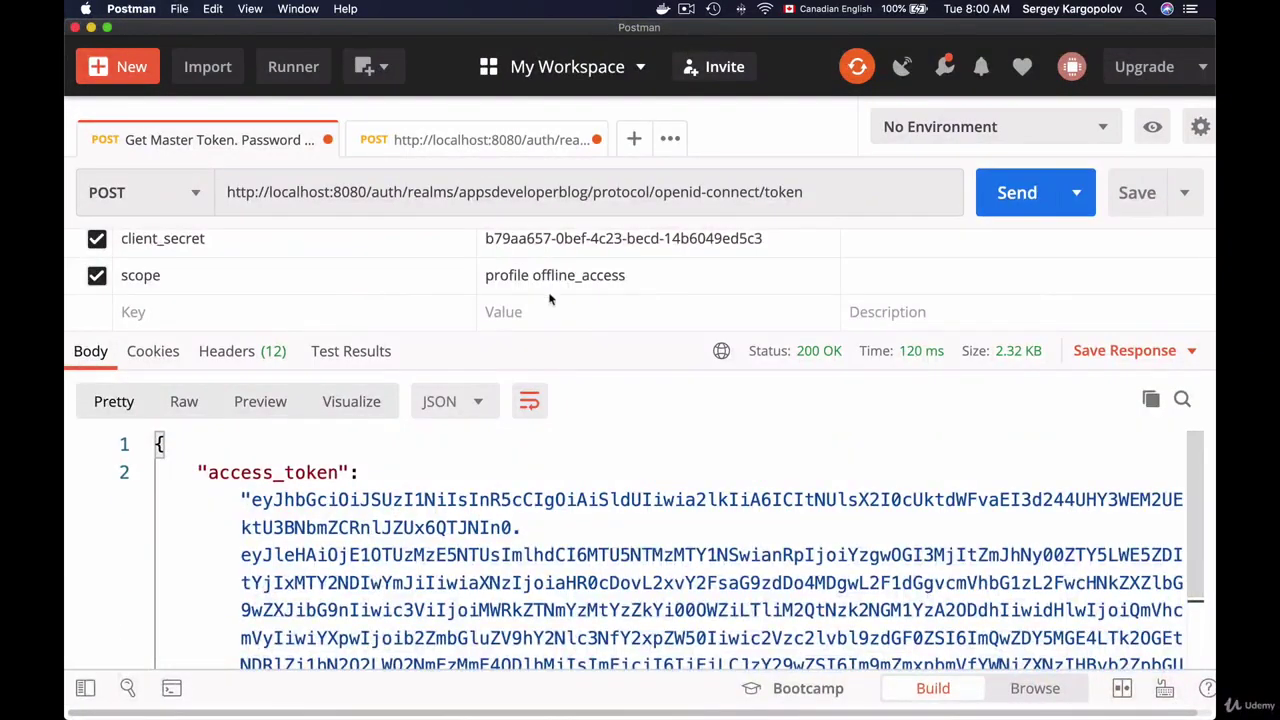
left_click_drag(532, 278, 698, 272)
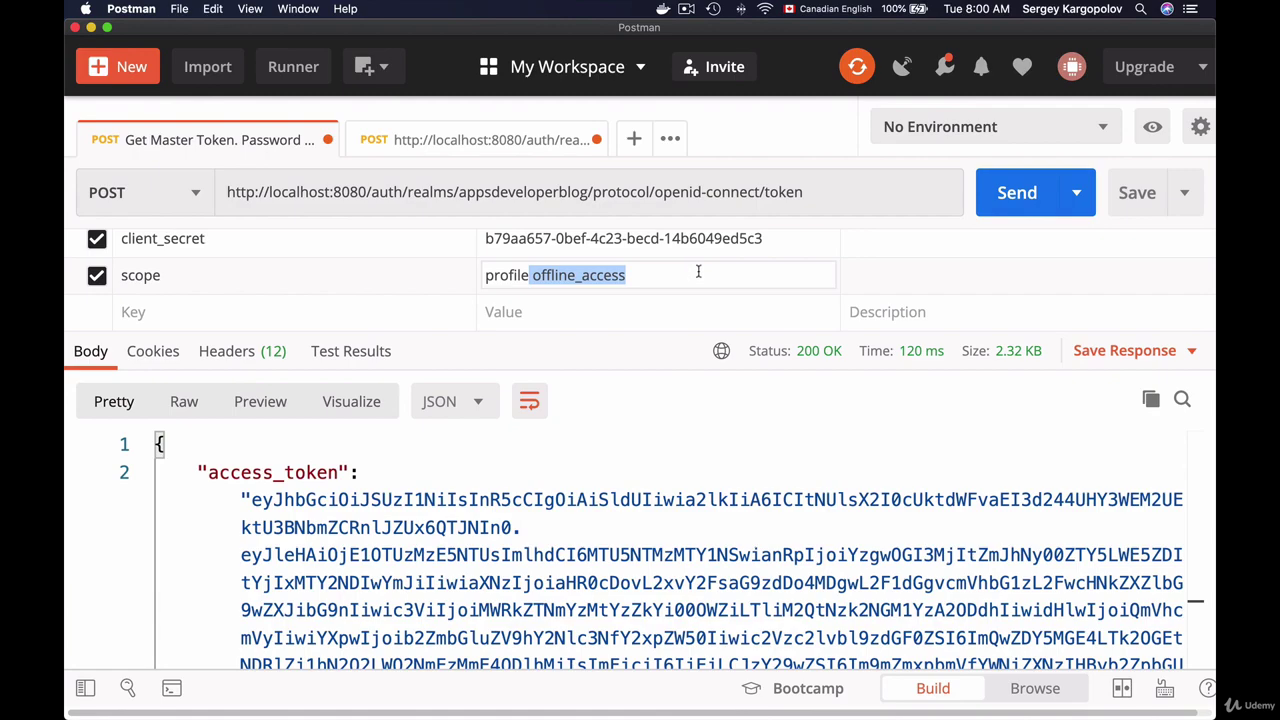
key("BackSpace")
left_click(1017, 192)
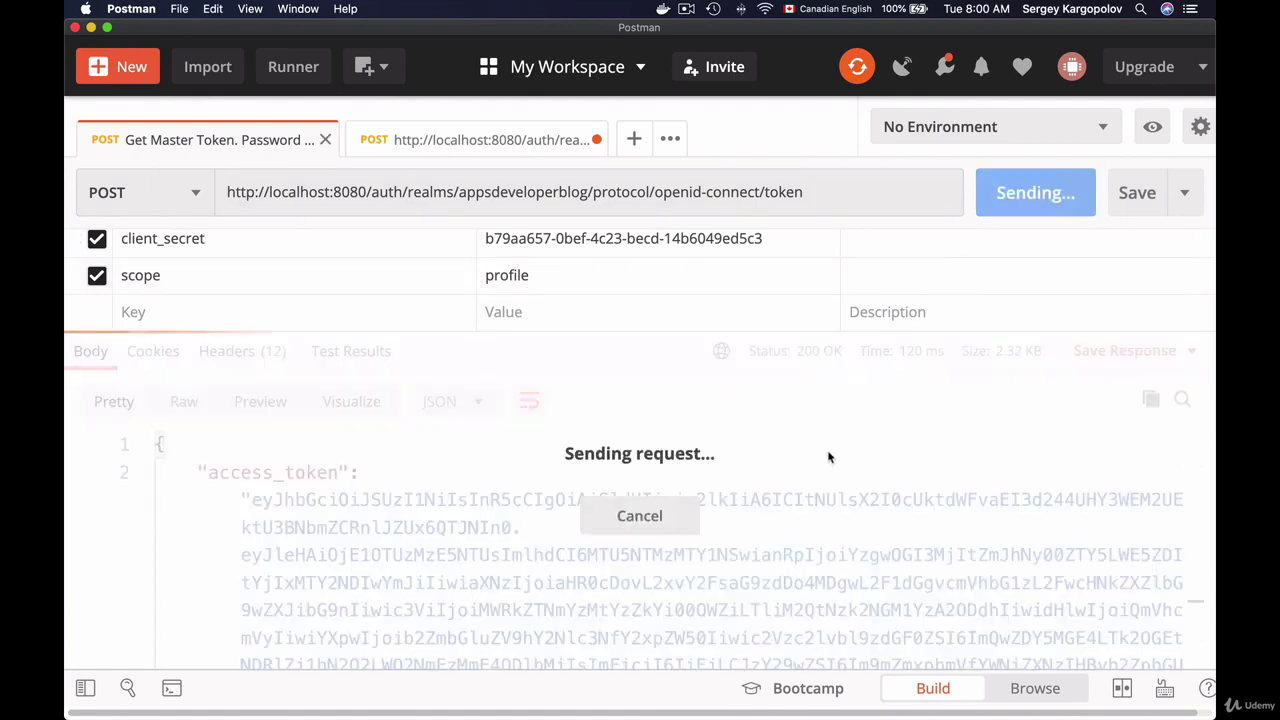
Check refresh_expires_in 1800 in the new response, then return to the refresh-token request
scroll(811, 475, "down", 5)
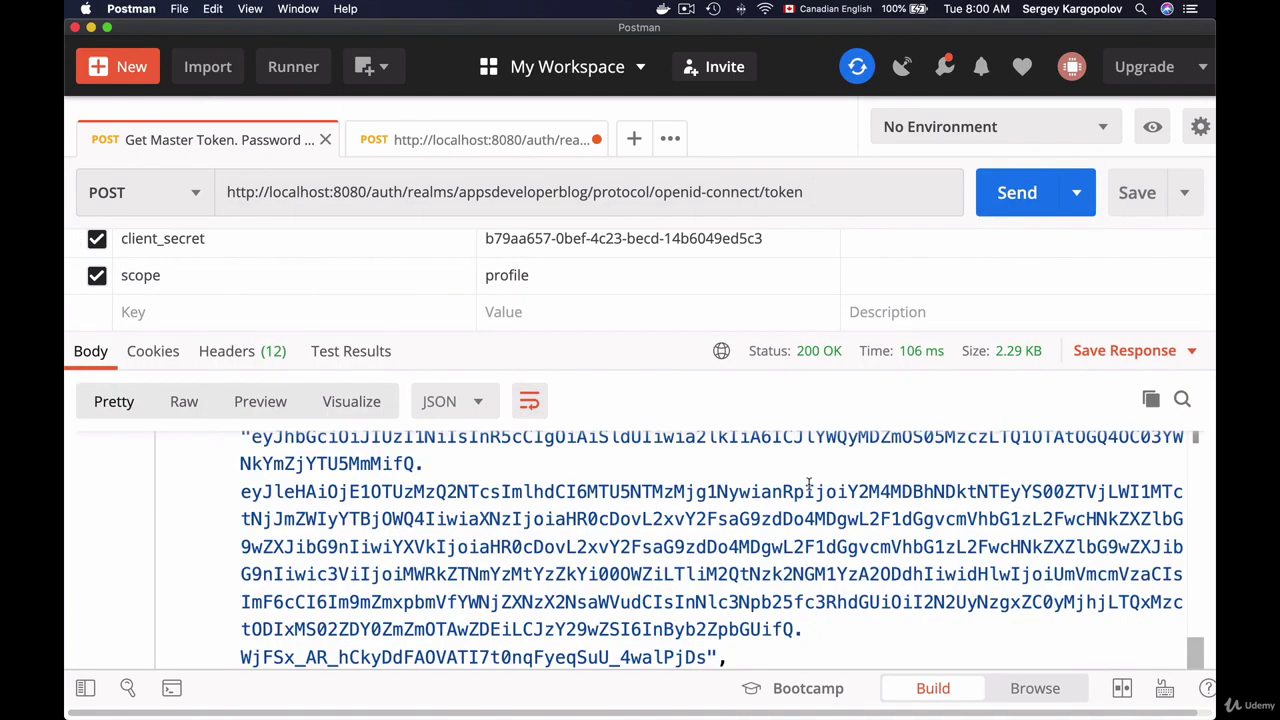
scroll(809, 483, "down", 3)
left_click_drag(507, 442, 404, 444)
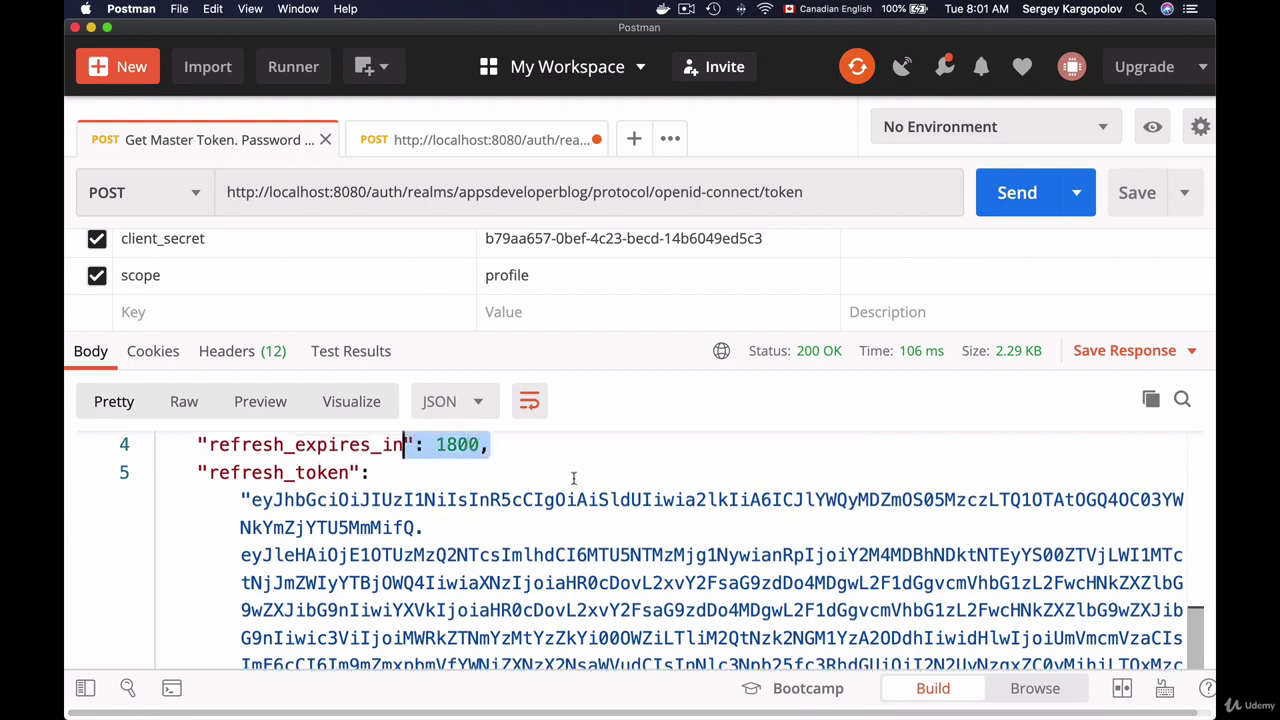
scroll(573, 480, "up", 10)
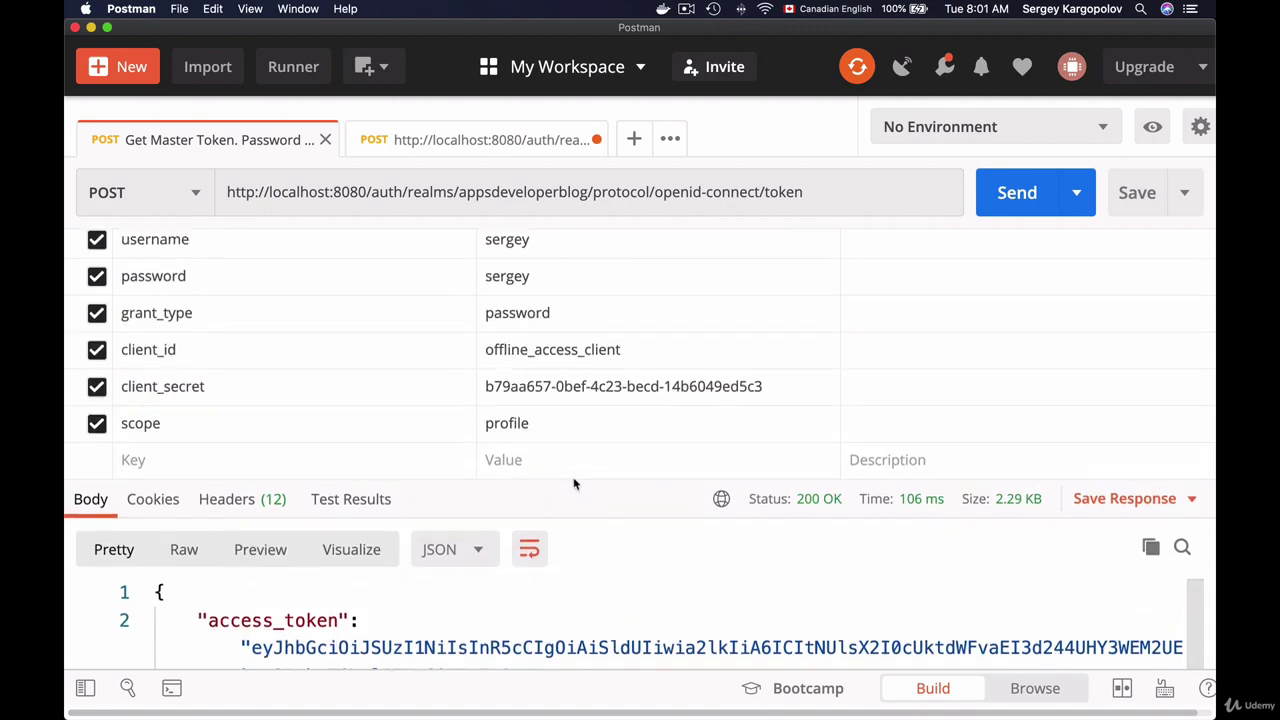
scroll(573, 484, "up", 2)
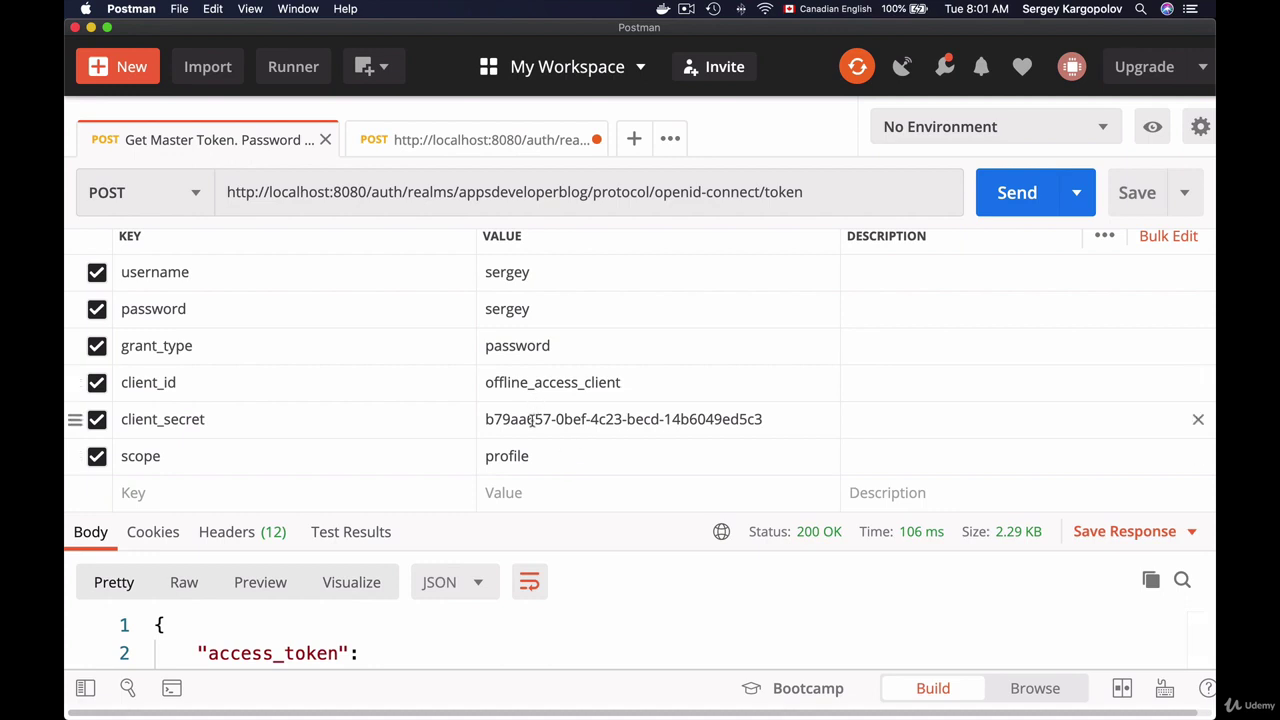
left_click(466, 144)
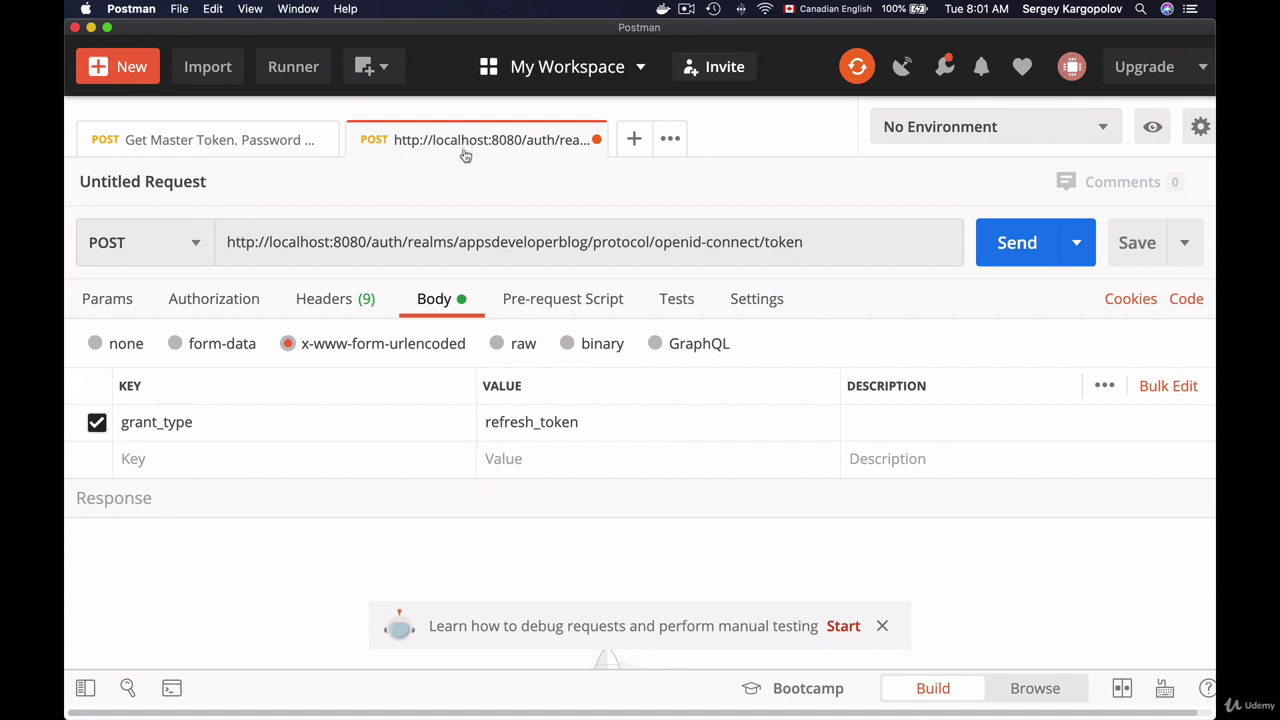
Add a client_id body parameter with the value copied from Get Master Token
left_click(173, 452)
type("cli")
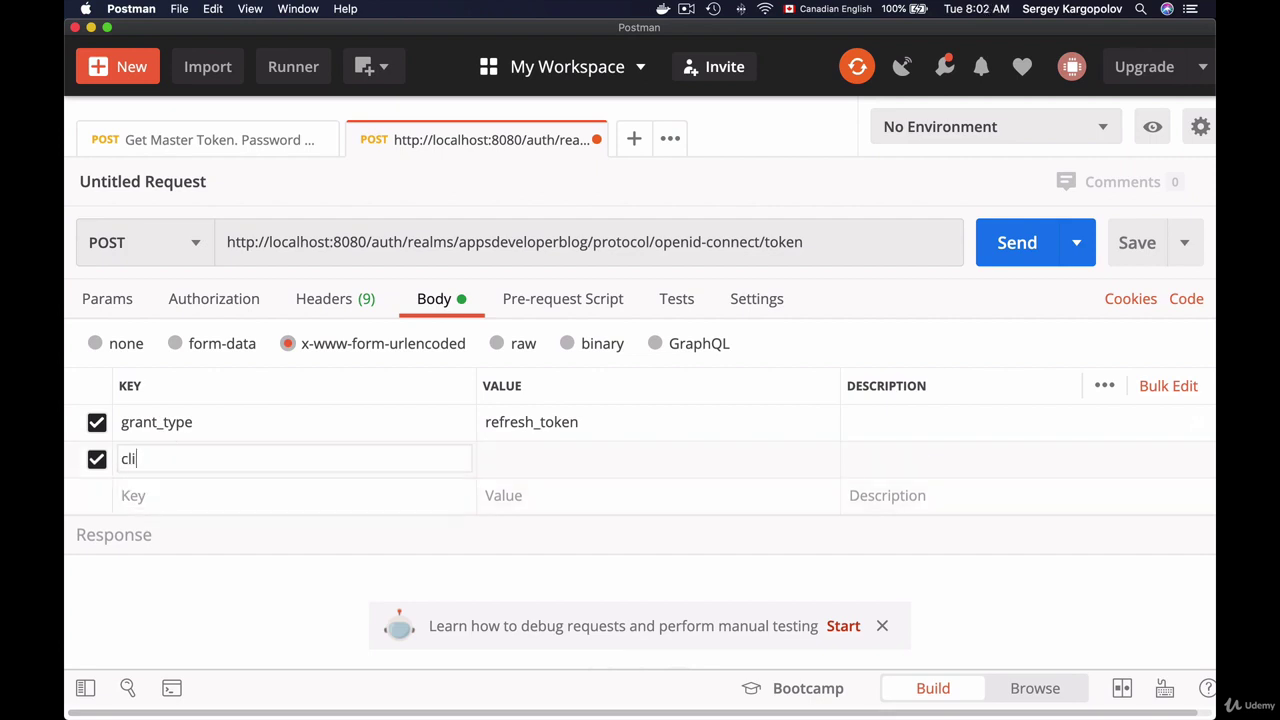
type("ent_id")
left_click(243, 141)
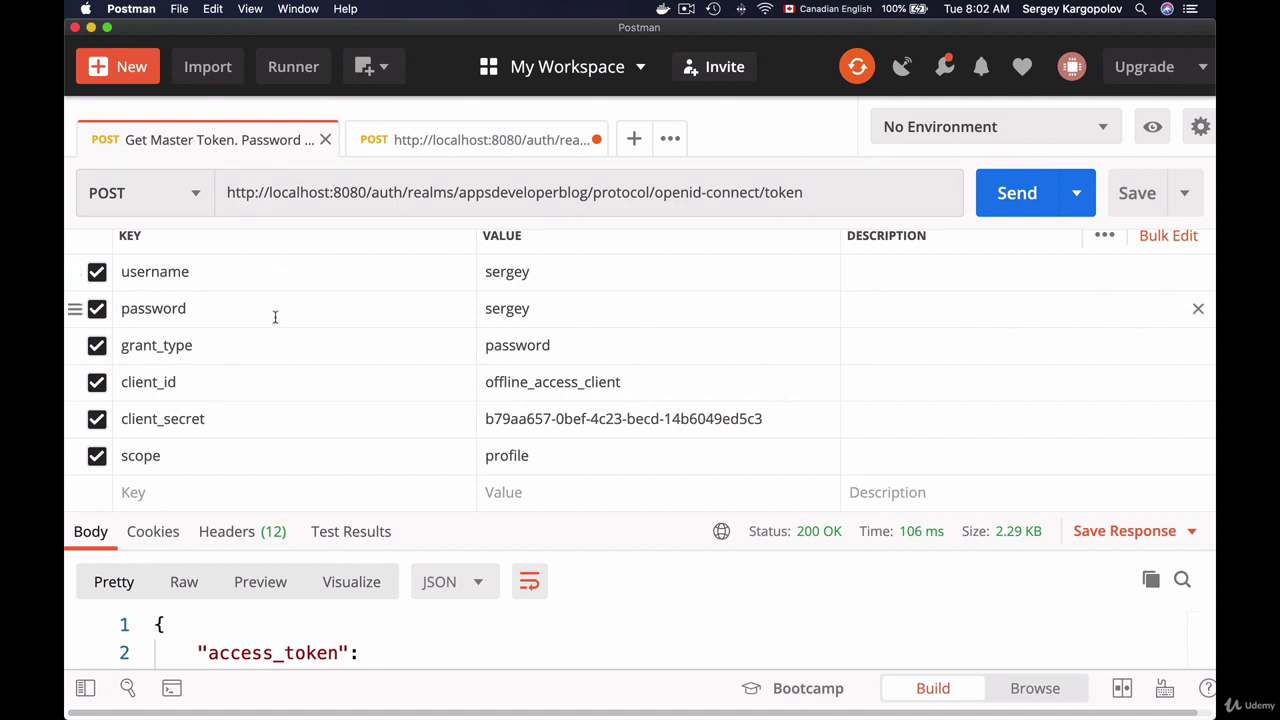
left_click(521, 386)
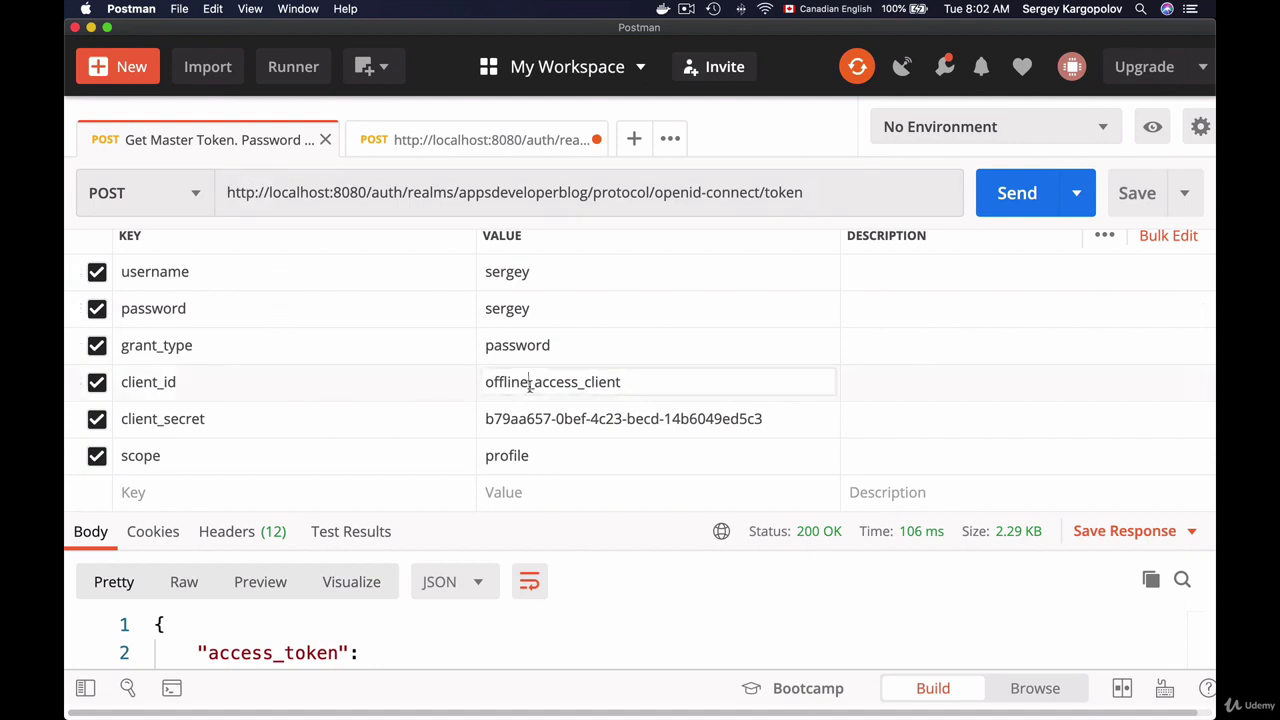
key("super+a")
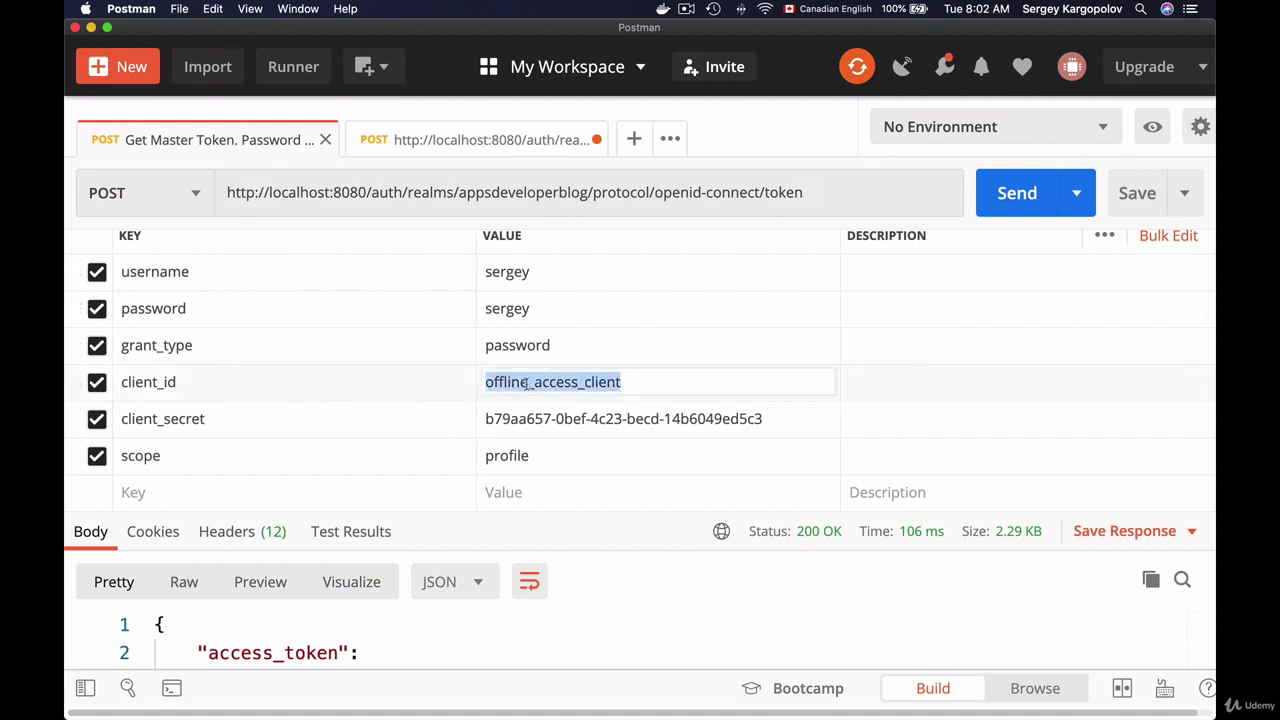
key("super+c")
left_click(450, 143)
left_click(540, 458)
key("super+v")
Add a client_secret body parameter with the secret copied from Get Master Token
left_click(315, 495)
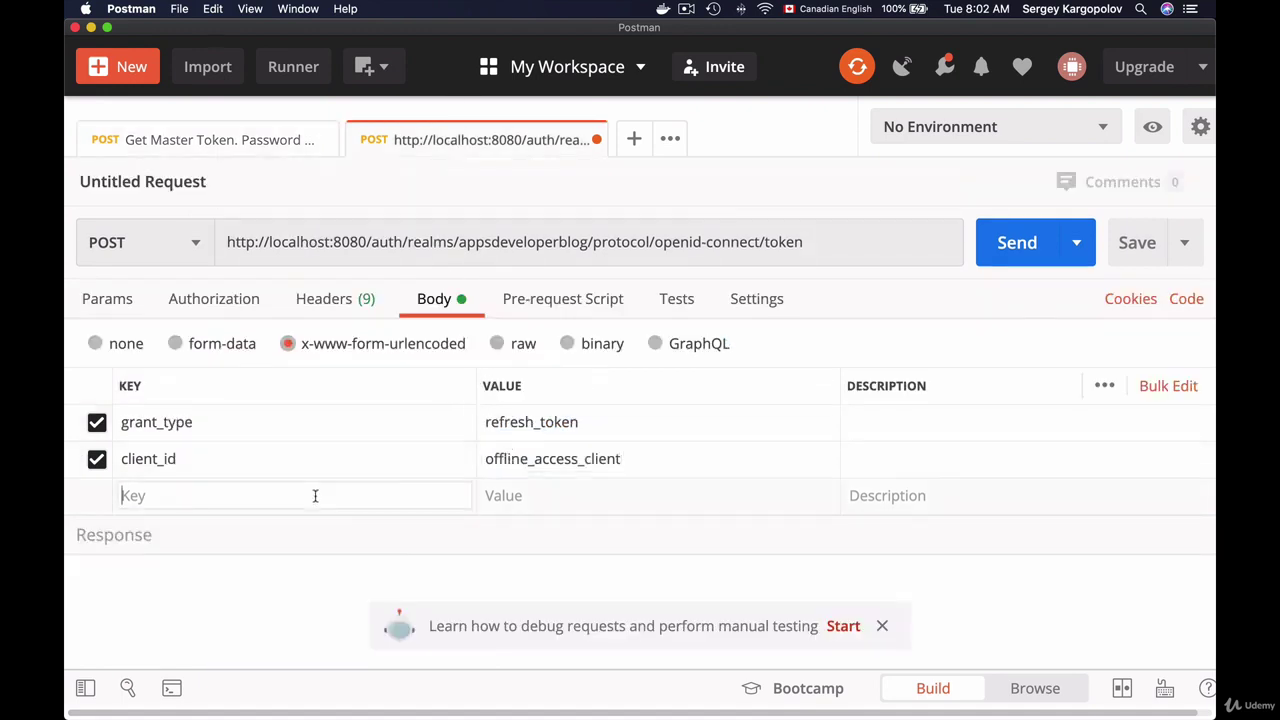
type("client_secret")
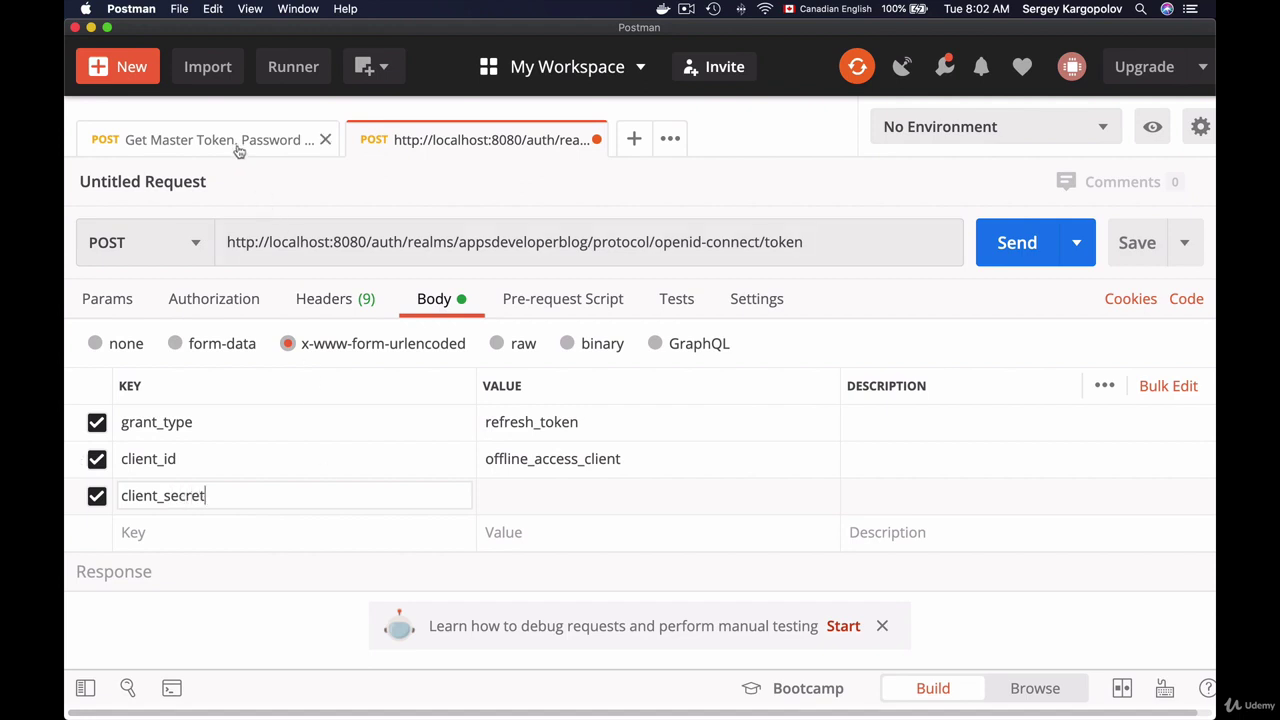
left_click(238, 148)
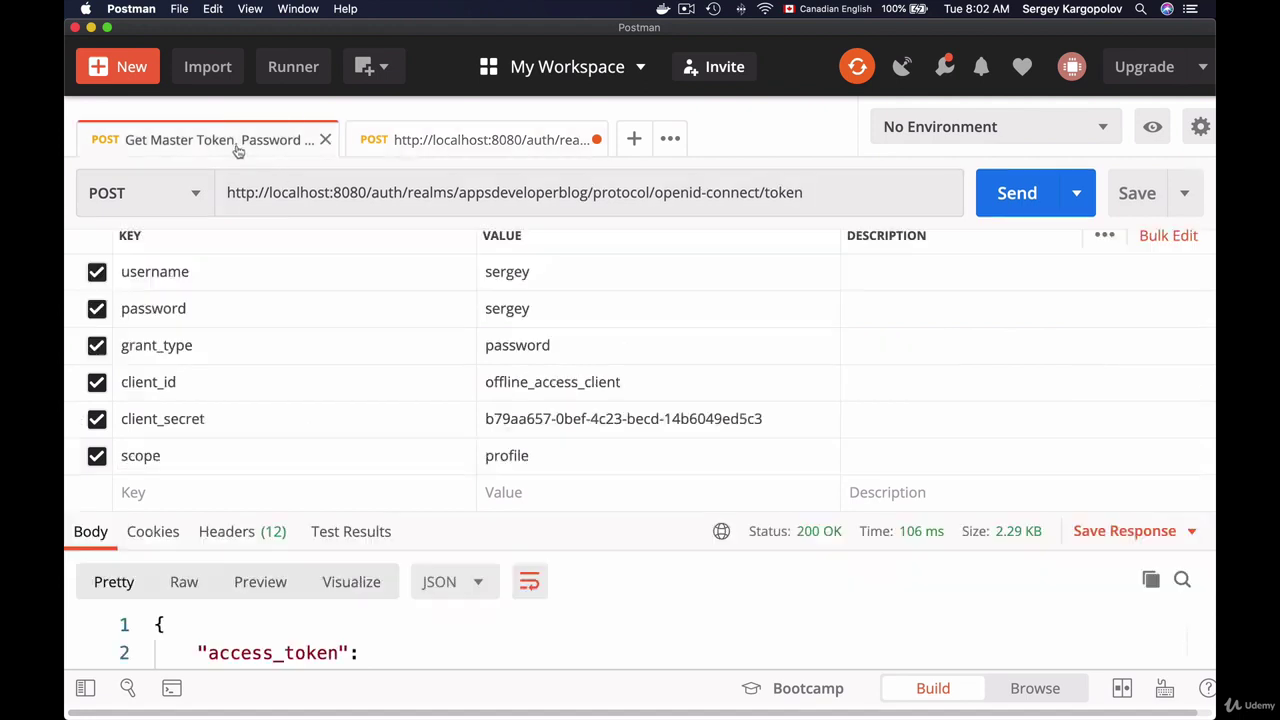
triple_click(550, 418)
left_click(527, 145)
left_click(532, 495)
key("super+v")
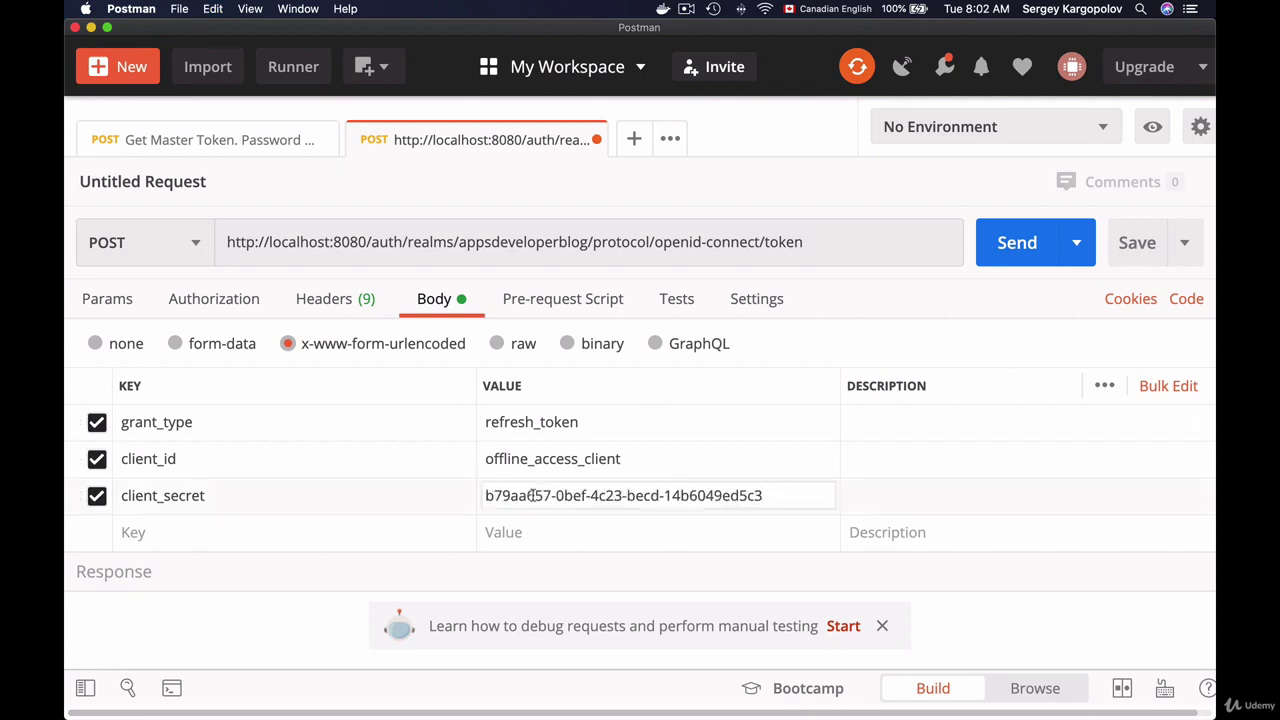
Add a refresh_token body parameter with the token copied from the earlier response
key("Tab")
key("Tab")
type("refresh_token")
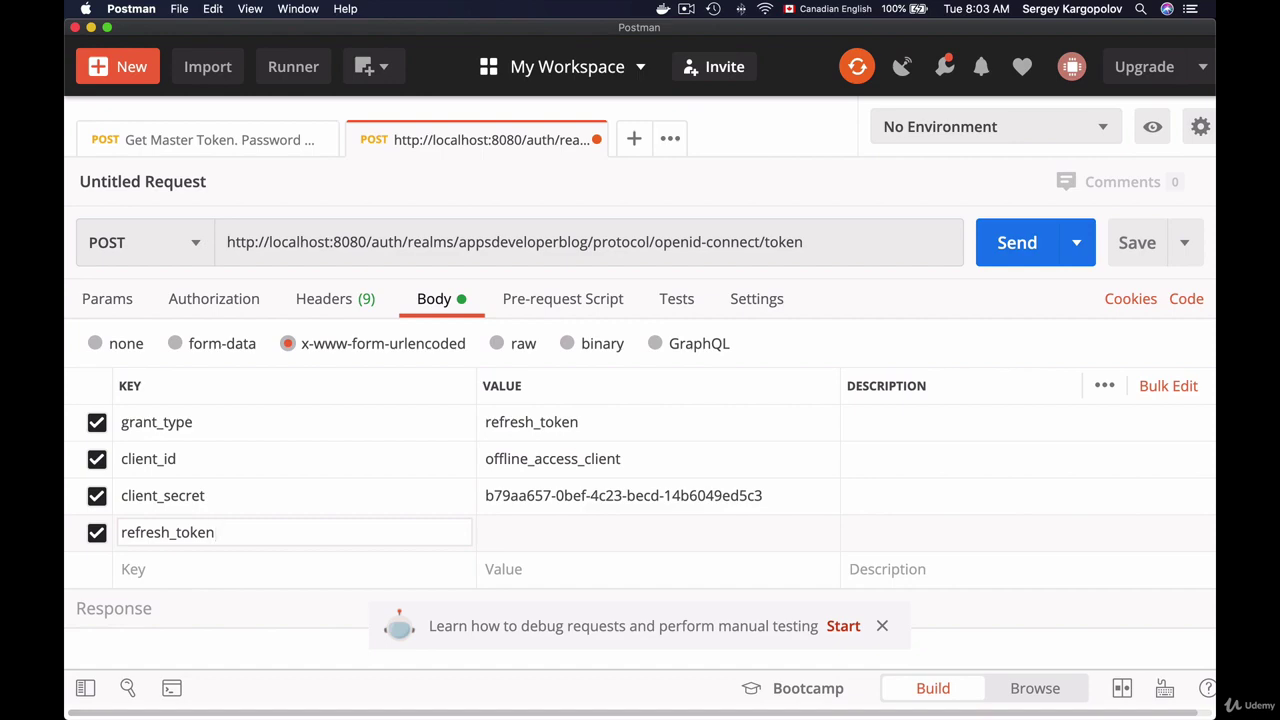
left_click(200, 146)
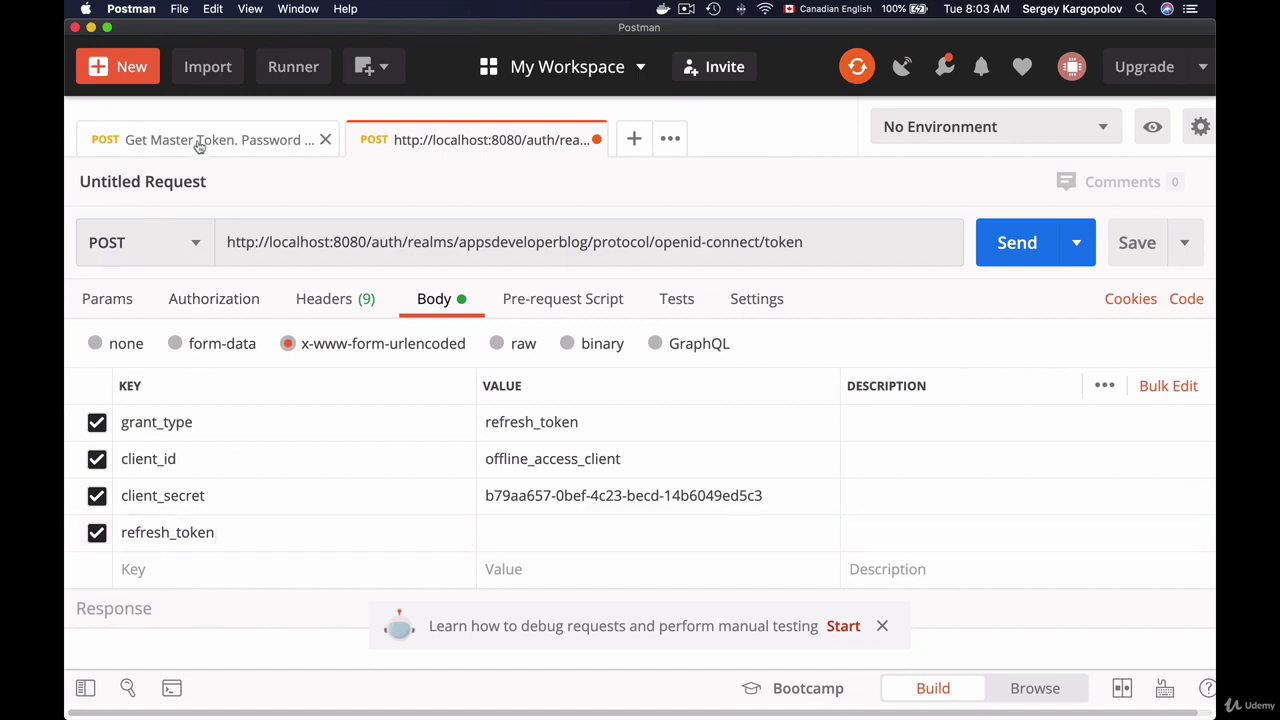
scroll(645, 469, "down", 5)
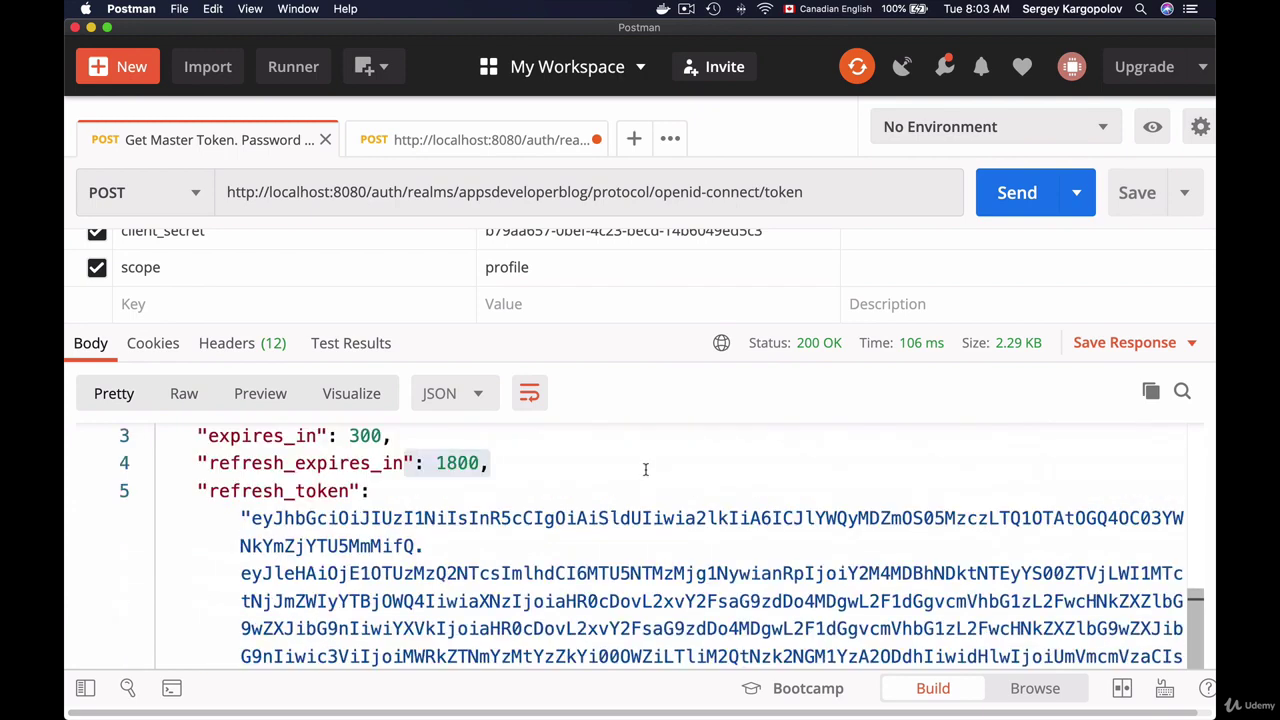
scroll(596, 498, "up", 3)
left_click_drag(251, 548, 708, 637)
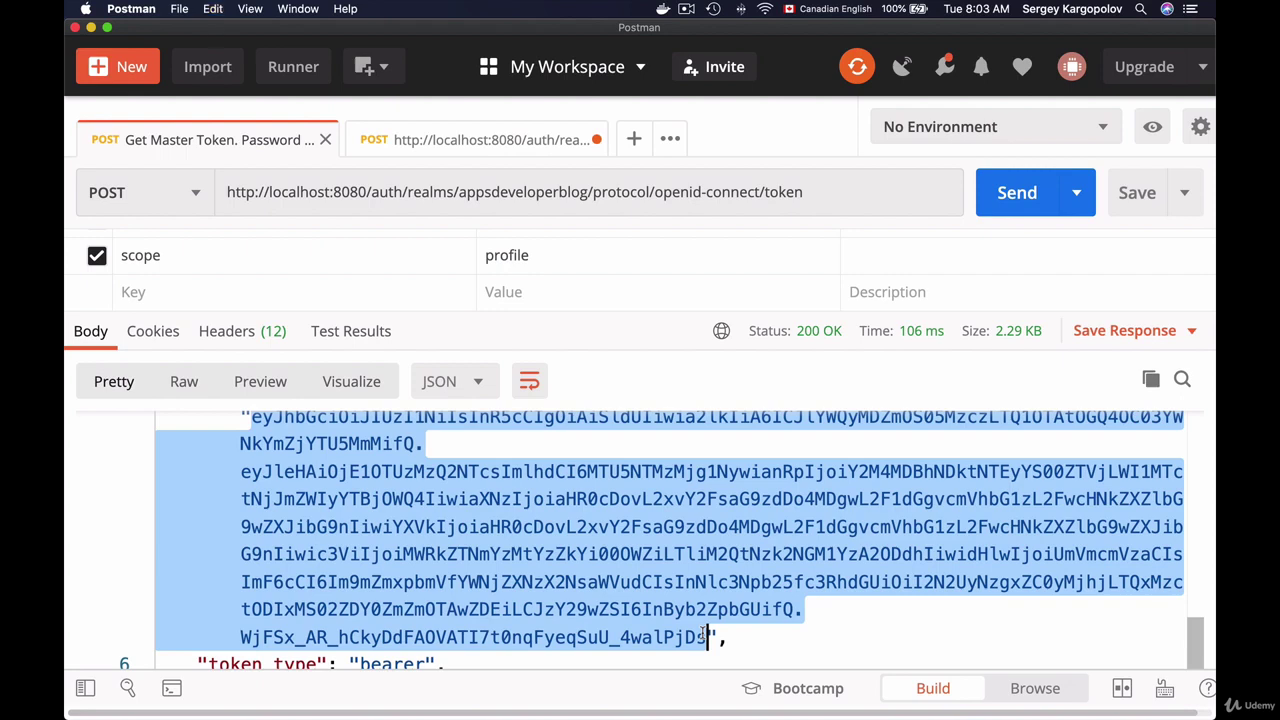
left_click(472, 140)
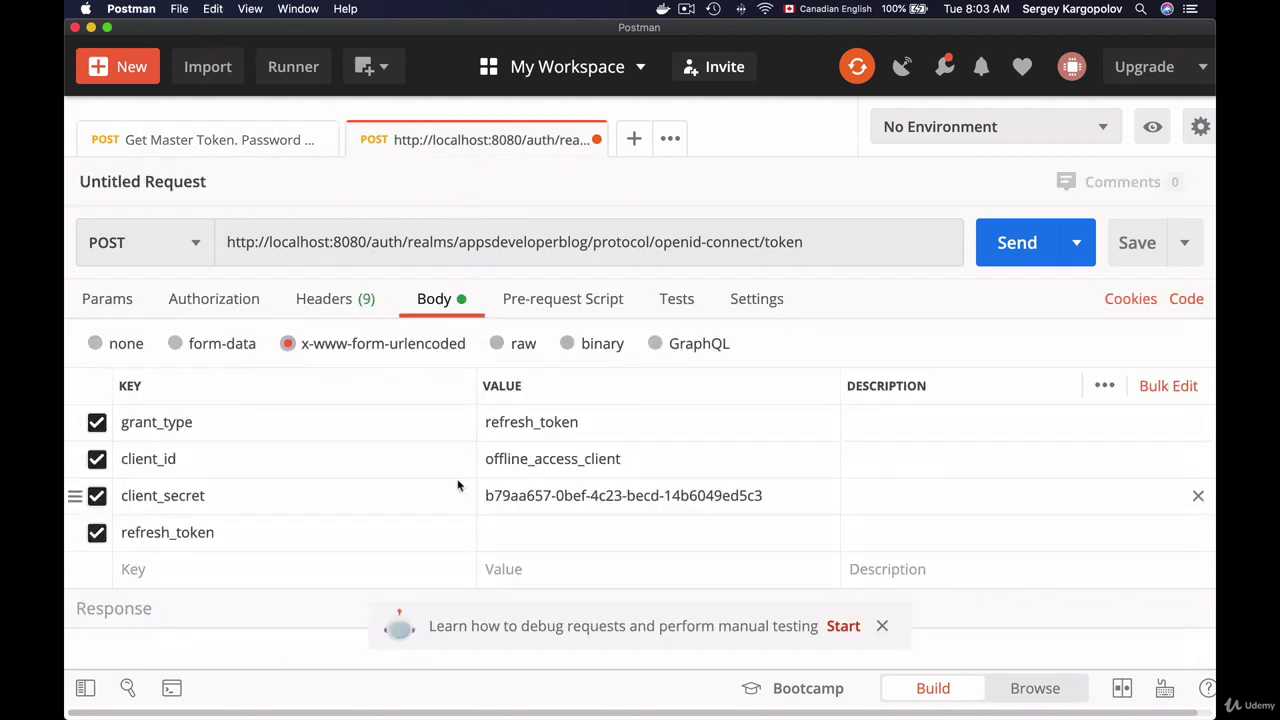
left_click(526, 528)
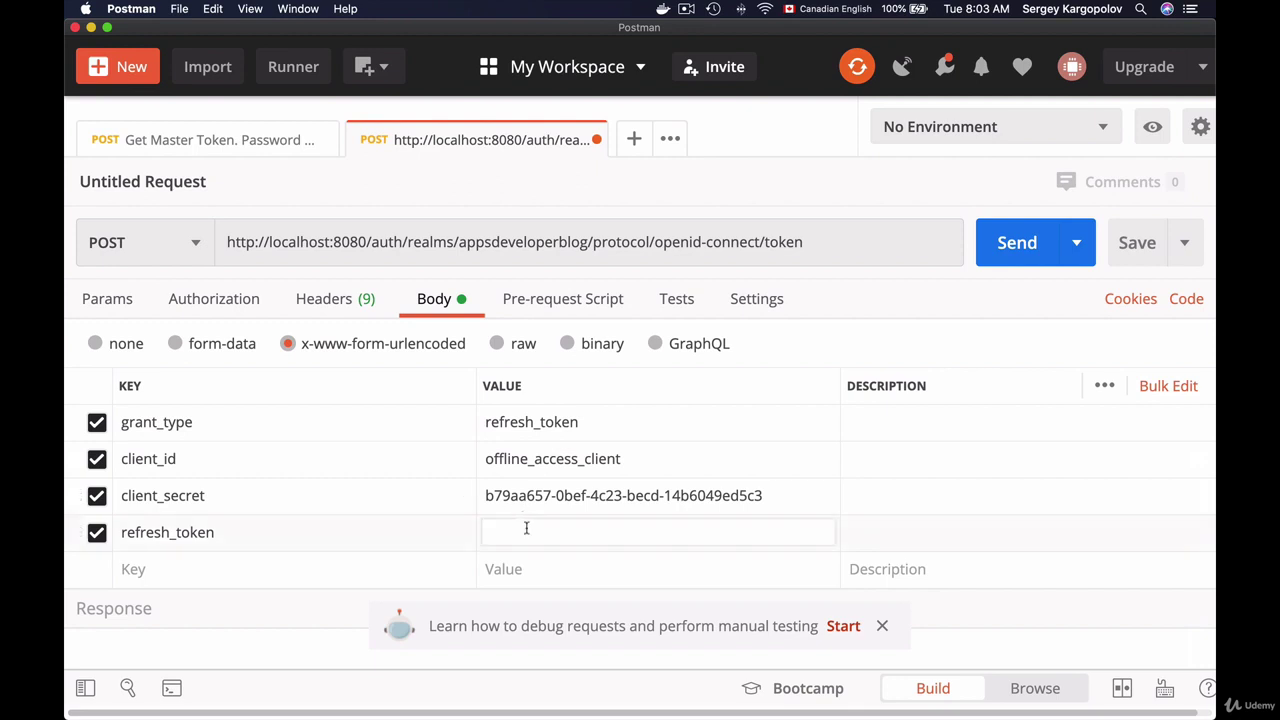
key("super+v")
left_click(969, 569)
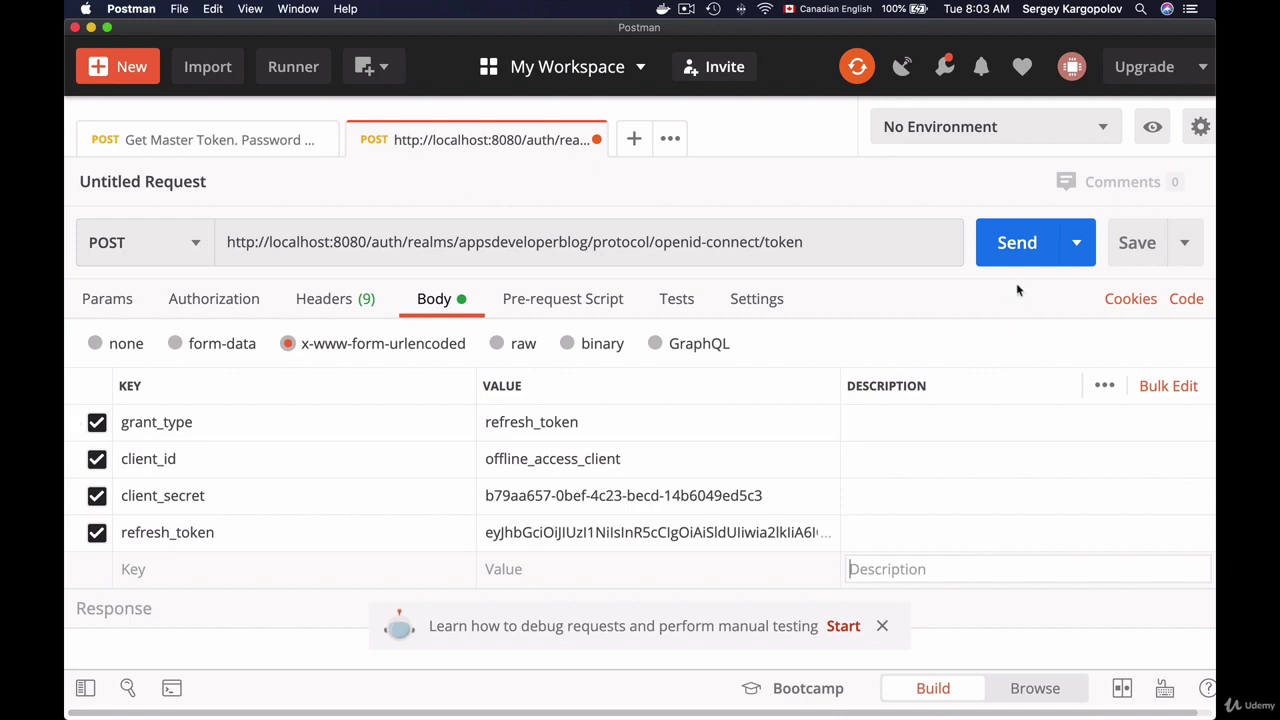
Send the refresh-token request and check refresh_expires_in 1800 in the 200 OK response
left_click(1012, 245)
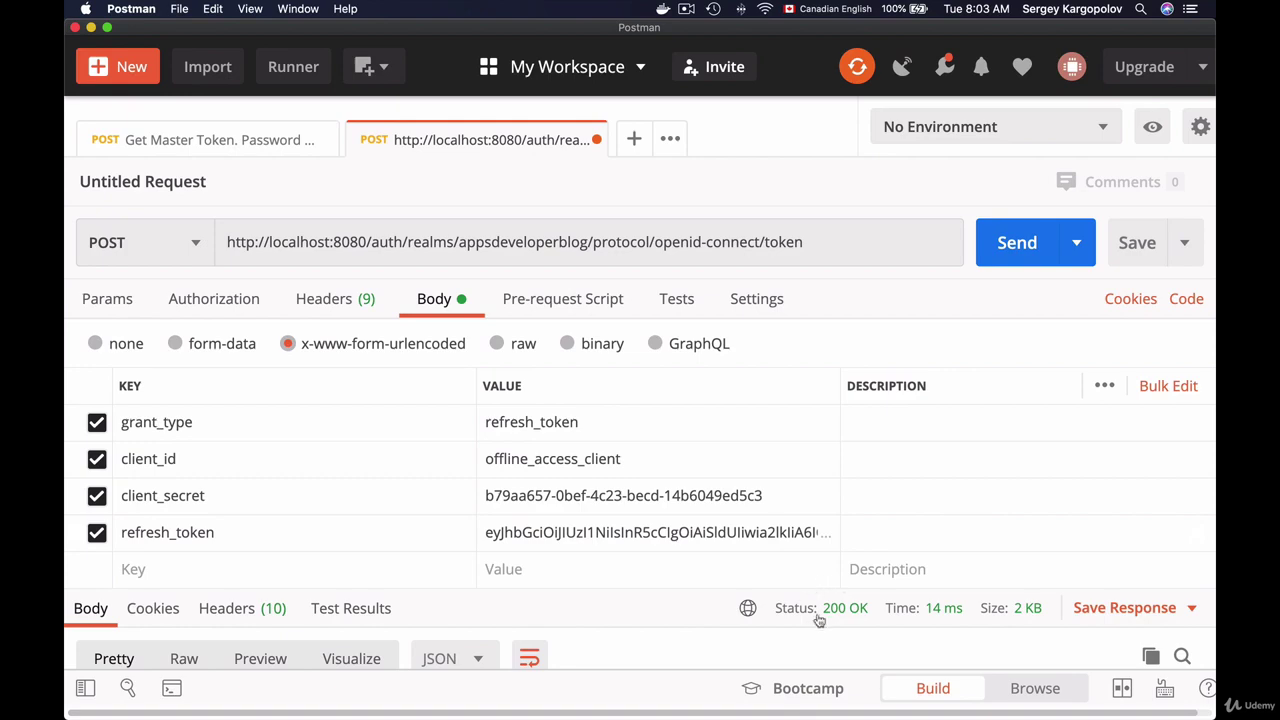
scroll(820, 423, "down", 2)
scroll(823, 425, "down", 5)
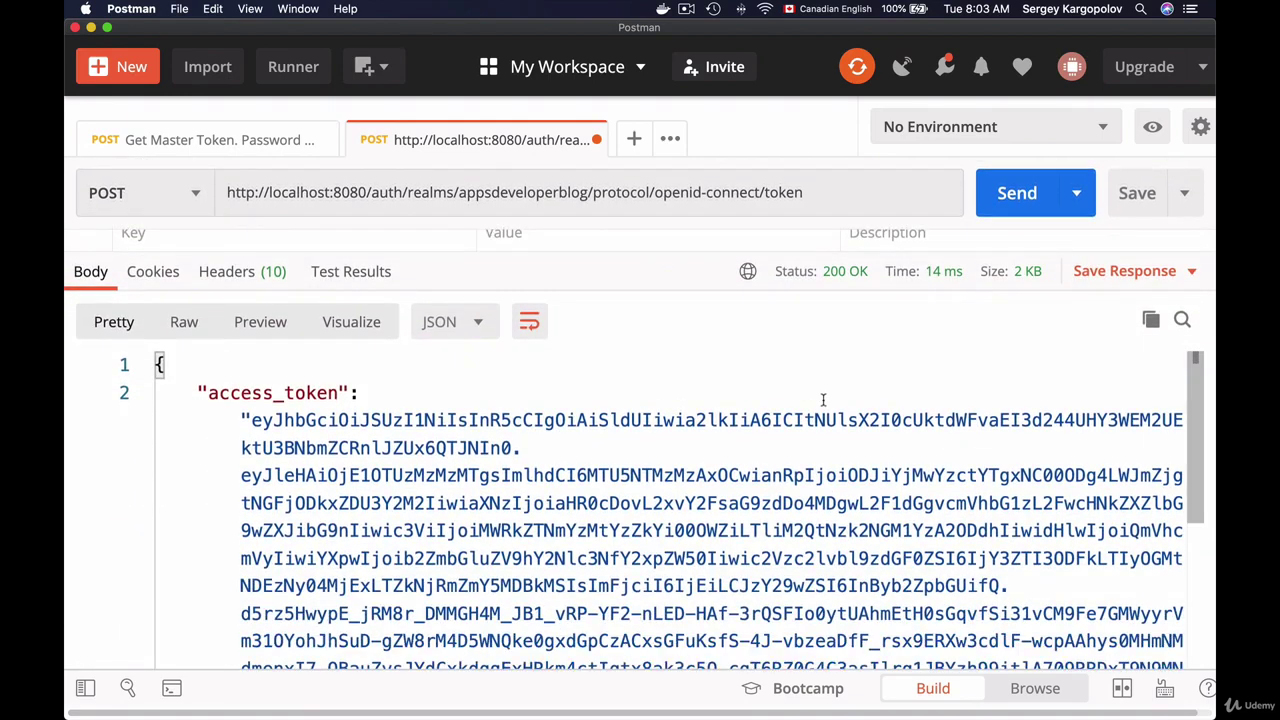
scroll(823, 400, "down", 2)
scroll(700, 470, "down", 4)
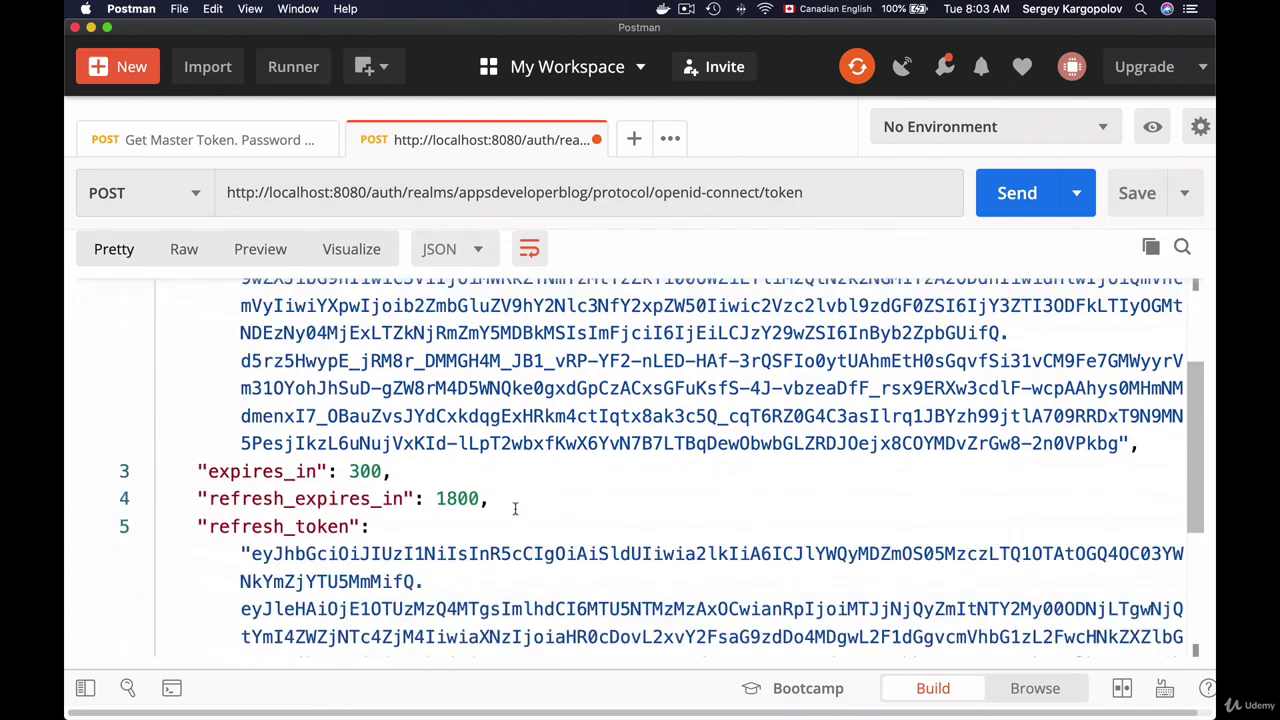
left_click_drag(489, 498, 217, 497)
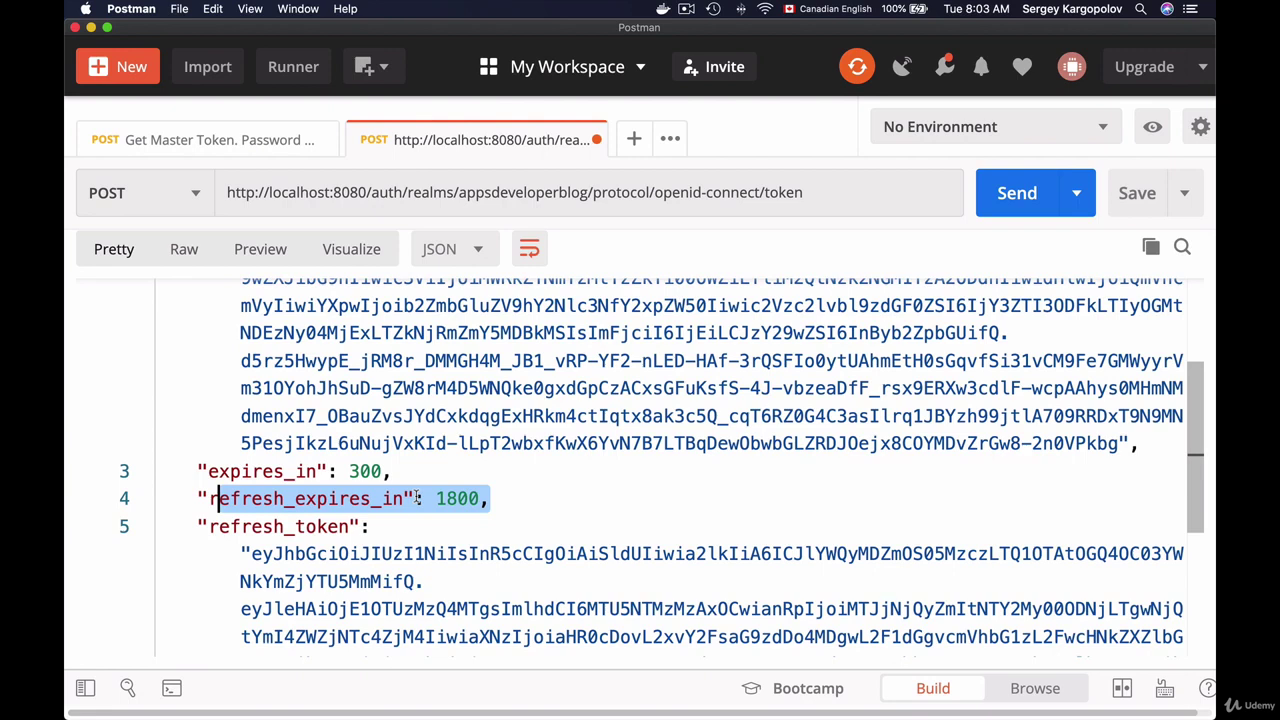
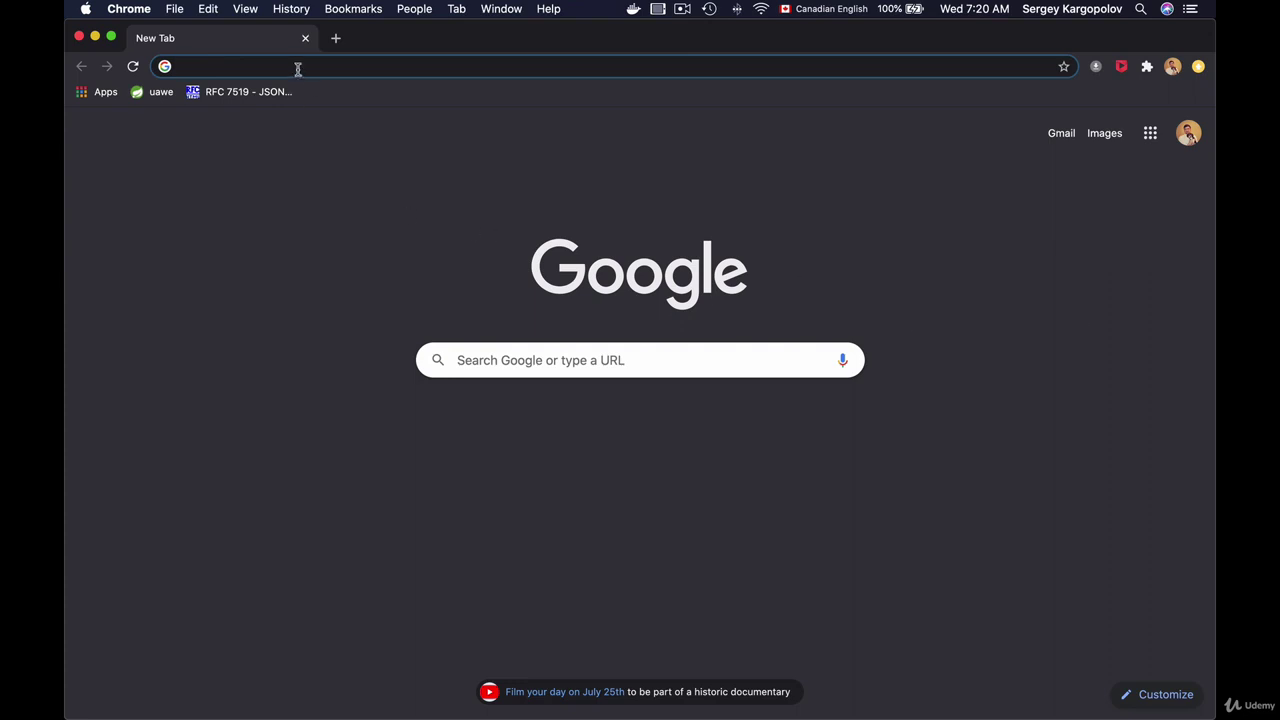
Load keycloak.org and go to its Downloads page
type("key")
key("Return")
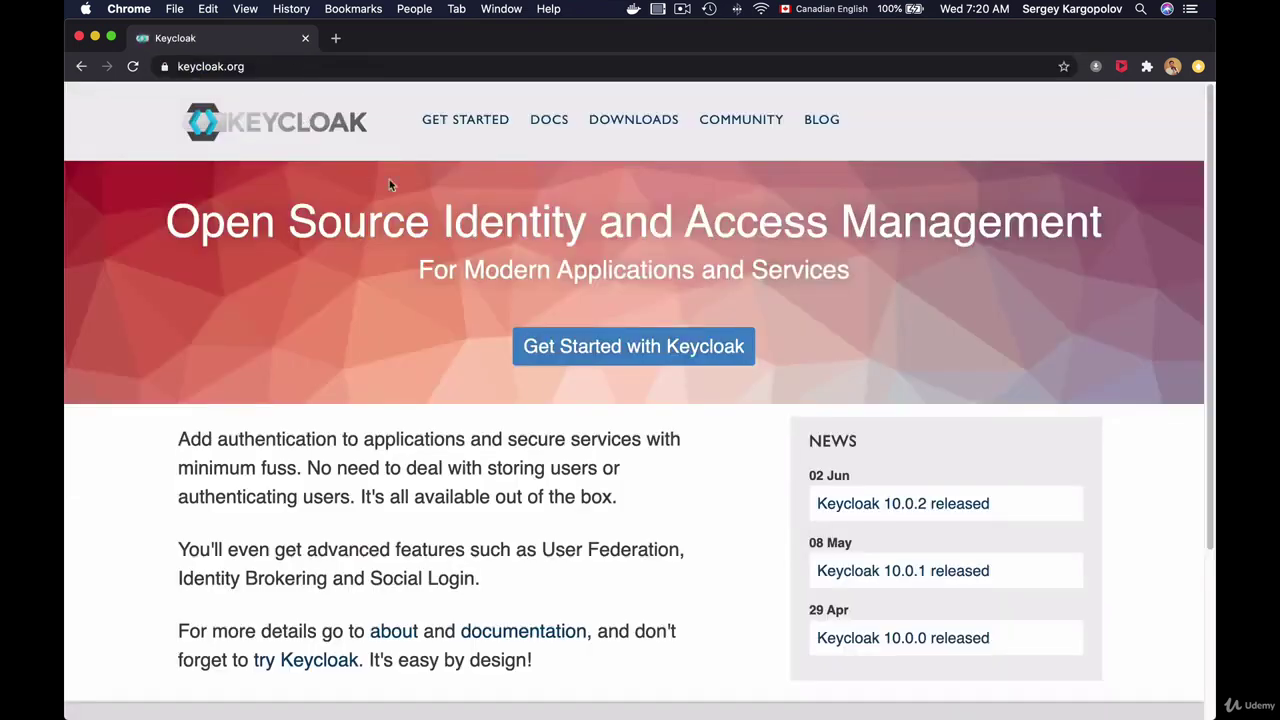
left_click(614, 122)
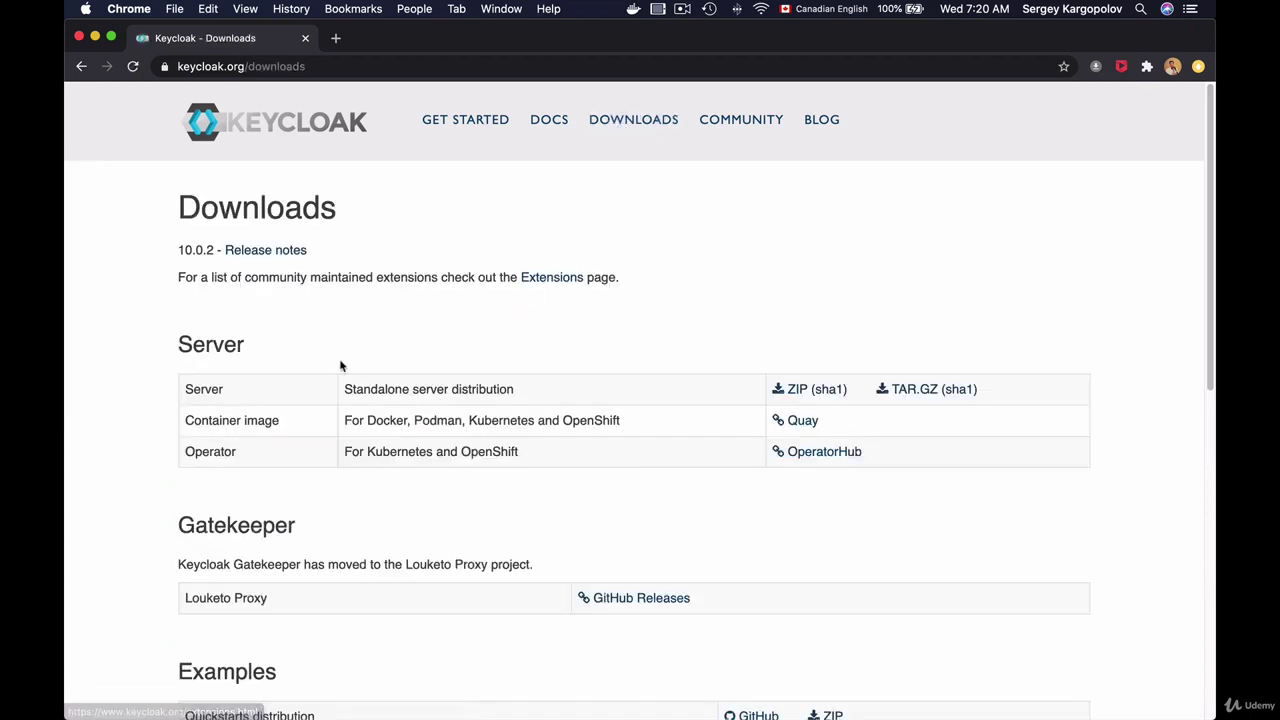
Highlight the Server heading, Standalone server distribution, Docker and Kubernetes download options
left_click_drag(271, 371, 171, 343)
left_click(321, 351)
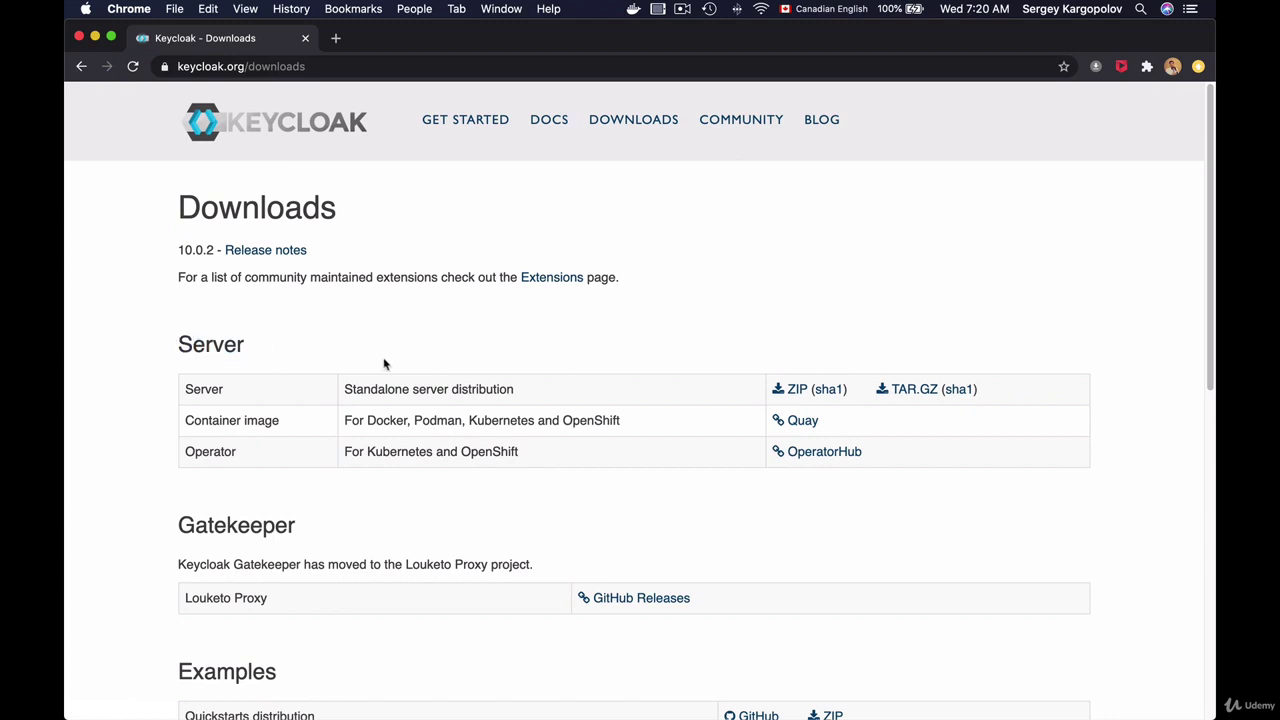
left_click_drag(530, 391, 345, 395)
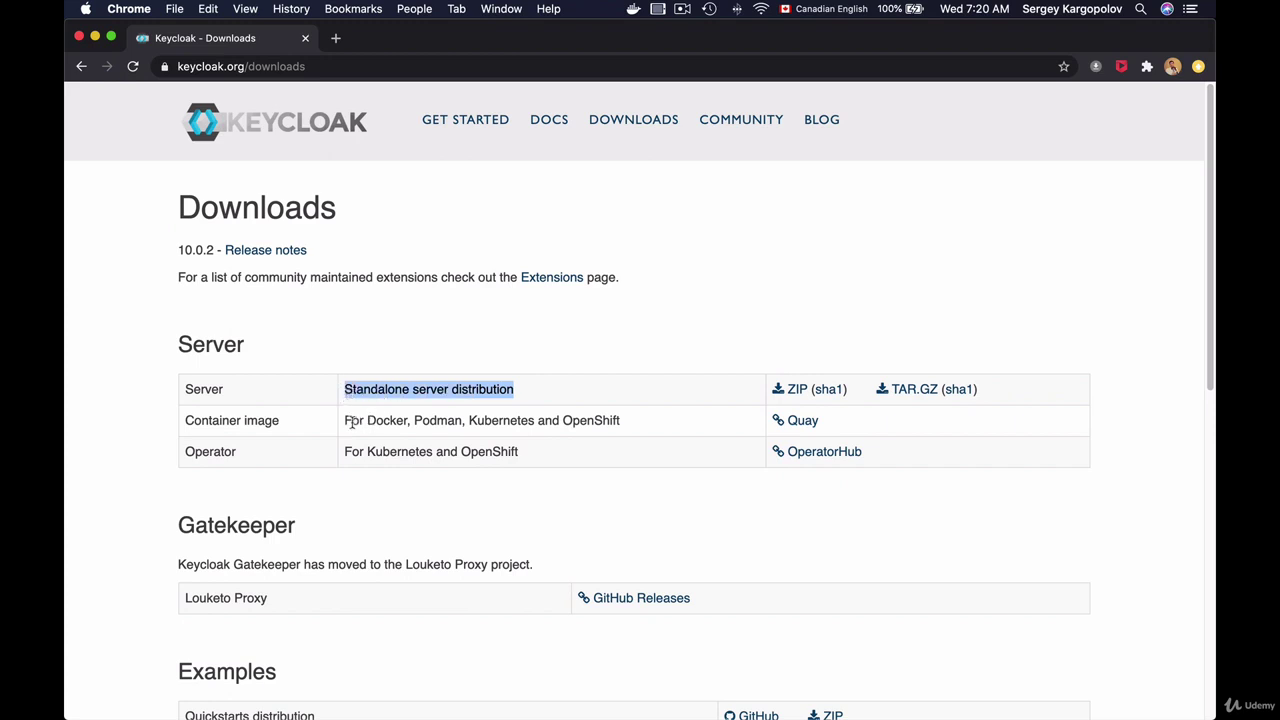
left_click(350, 422)
left_click_drag(349, 422, 408, 422)
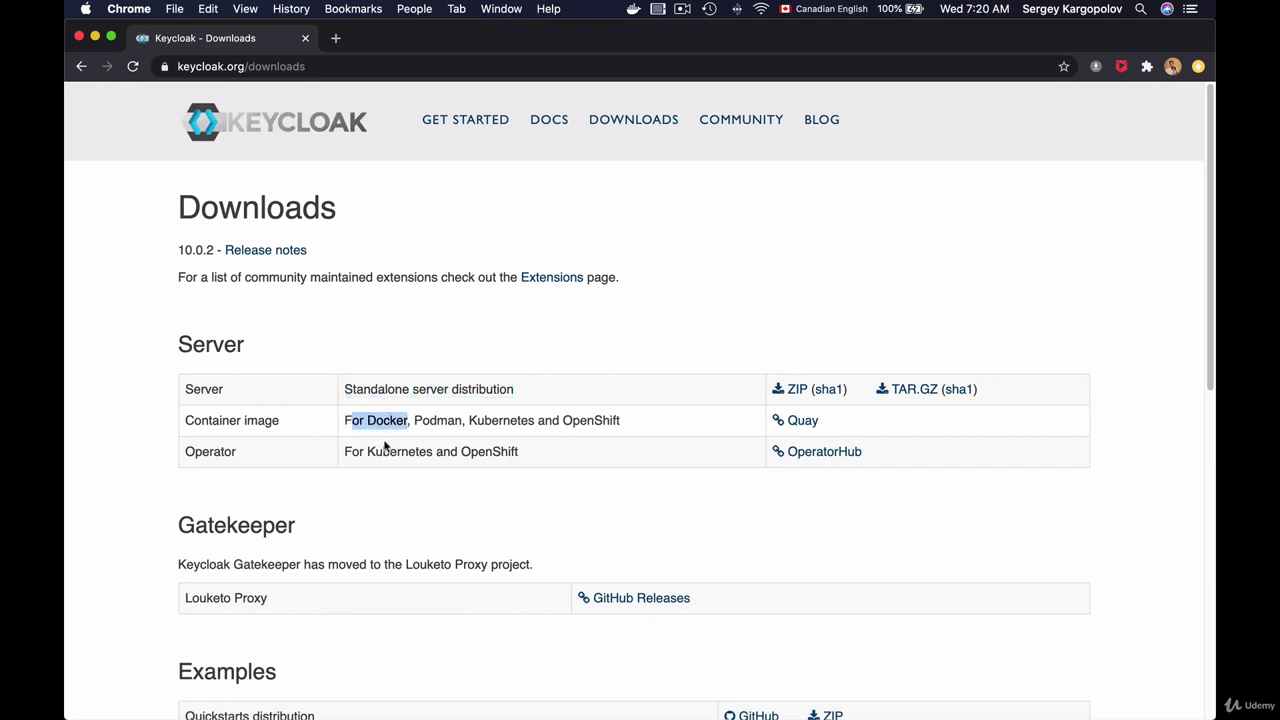
left_click_drag(350, 453, 408, 453)
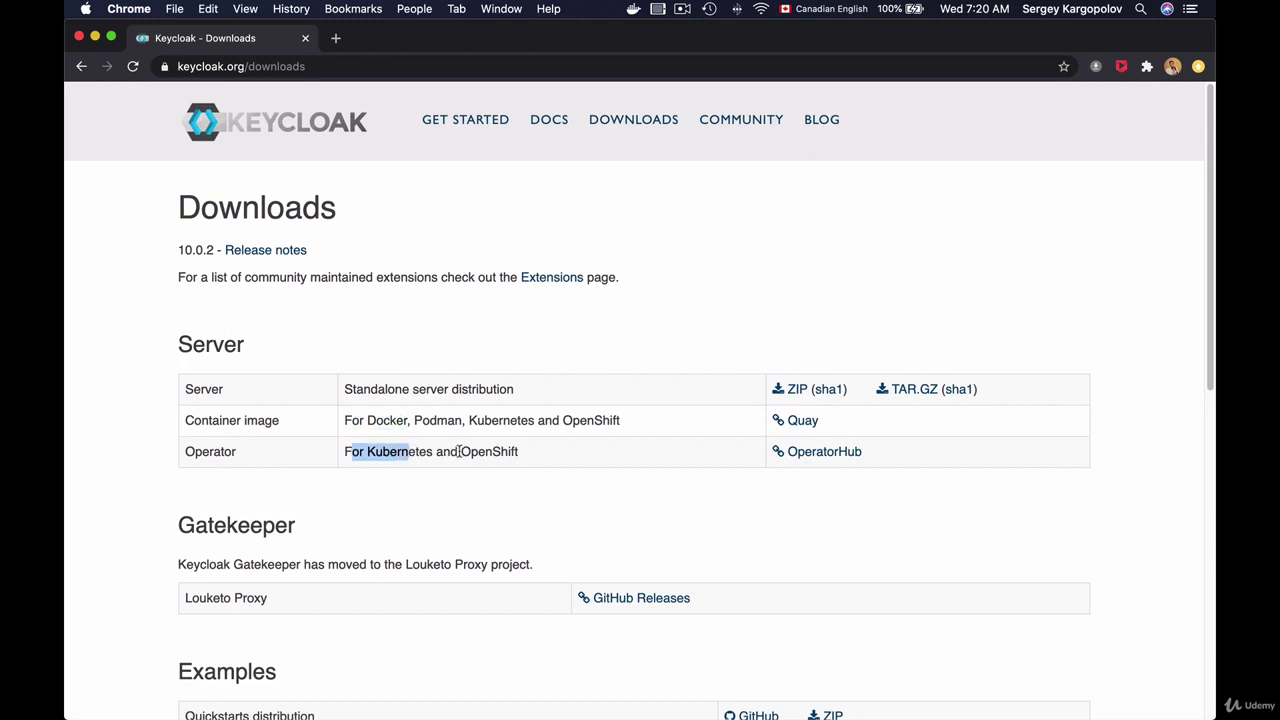
left_click(524, 455)
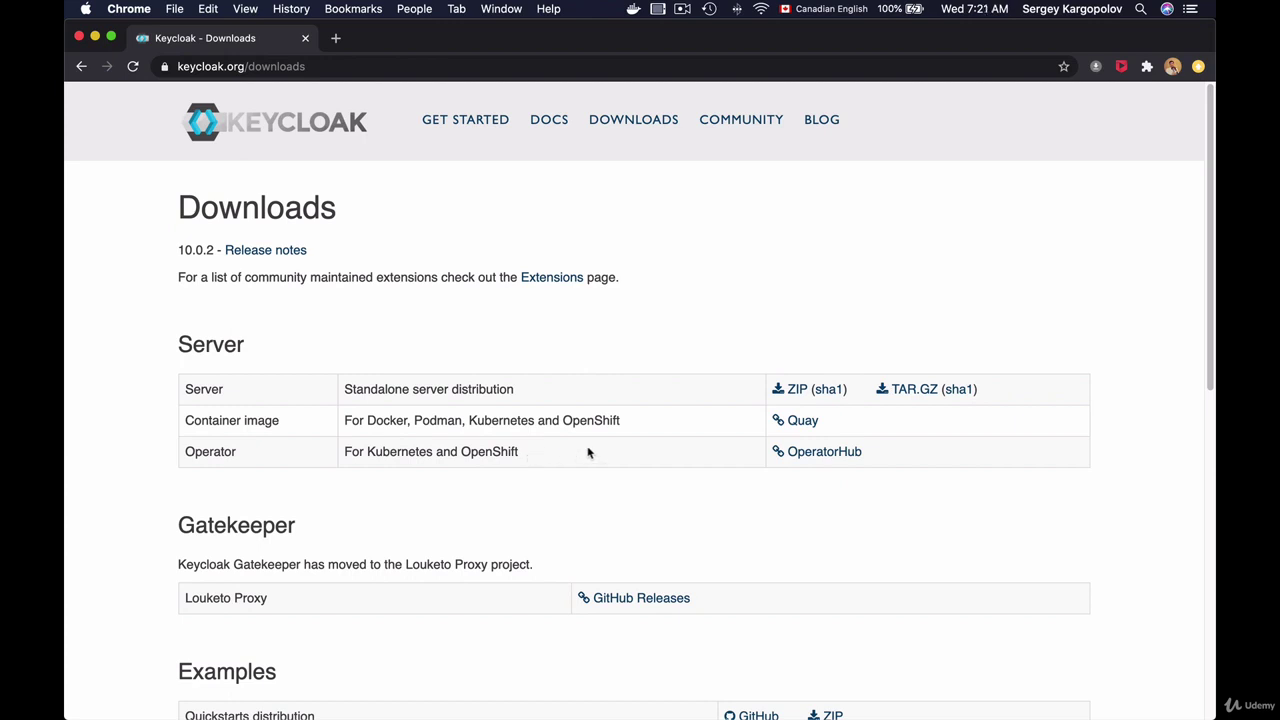
Download the keycloak-10.0.2.zip server archive and reveal it in Finder
left_click(795, 392)
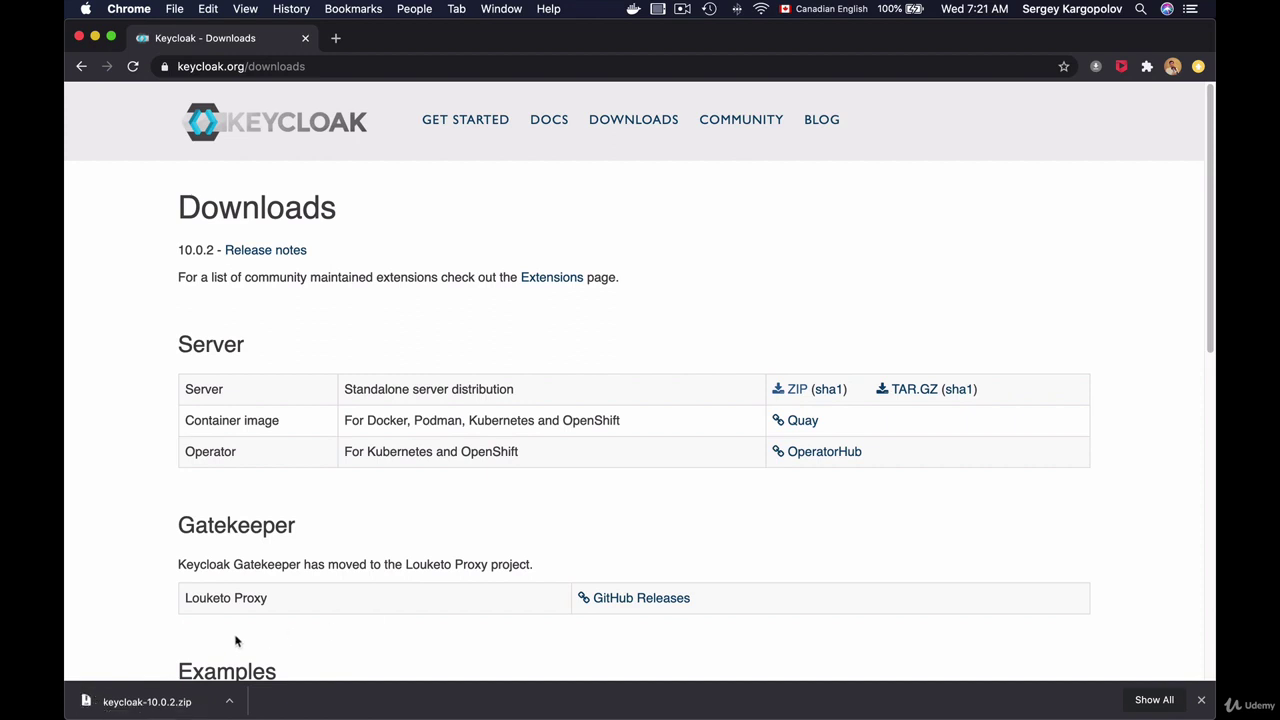
left_click(229, 701)
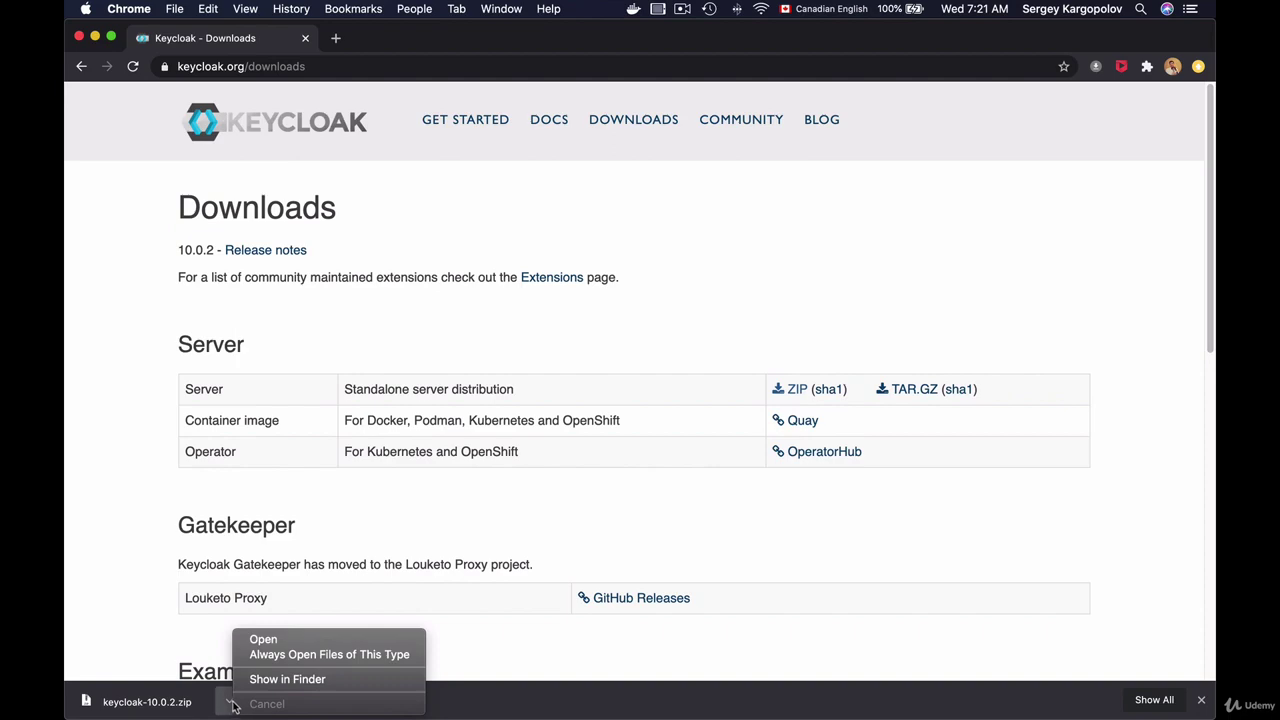
left_click(287, 679)
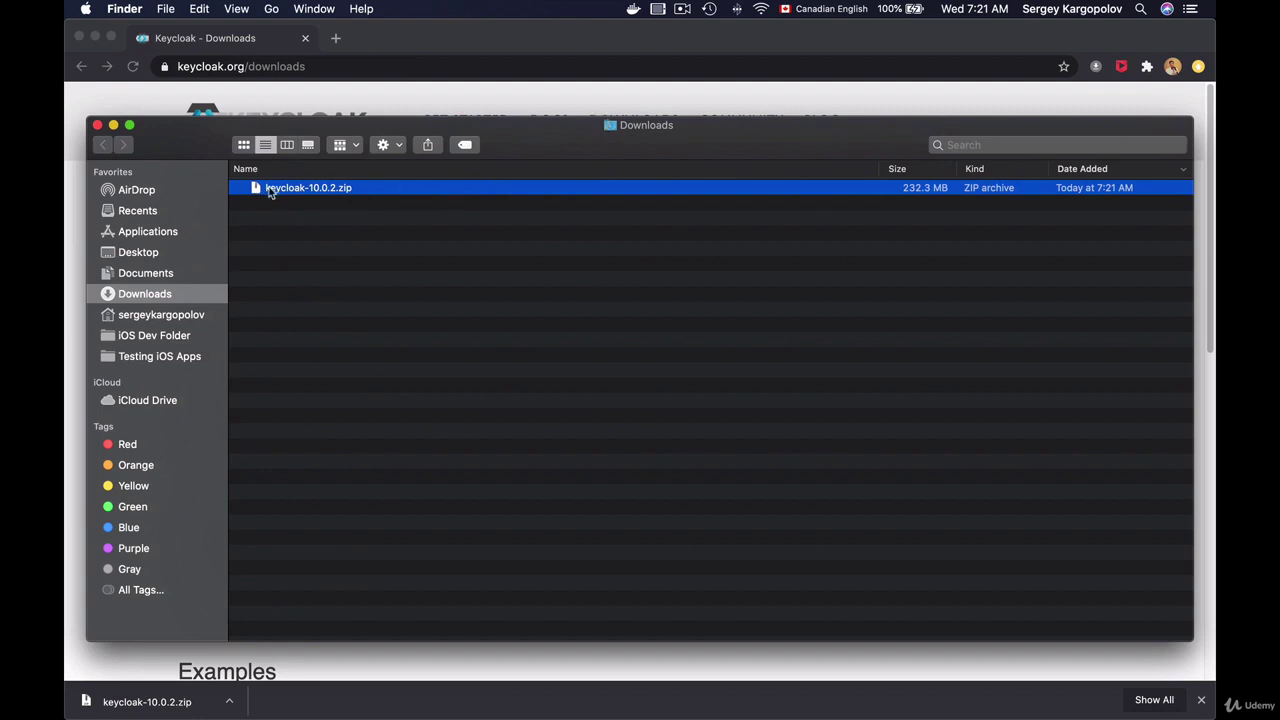
Launch Terminal via Spotlight, change into ~/Downloads and list its files
key("super+space")
type("t")
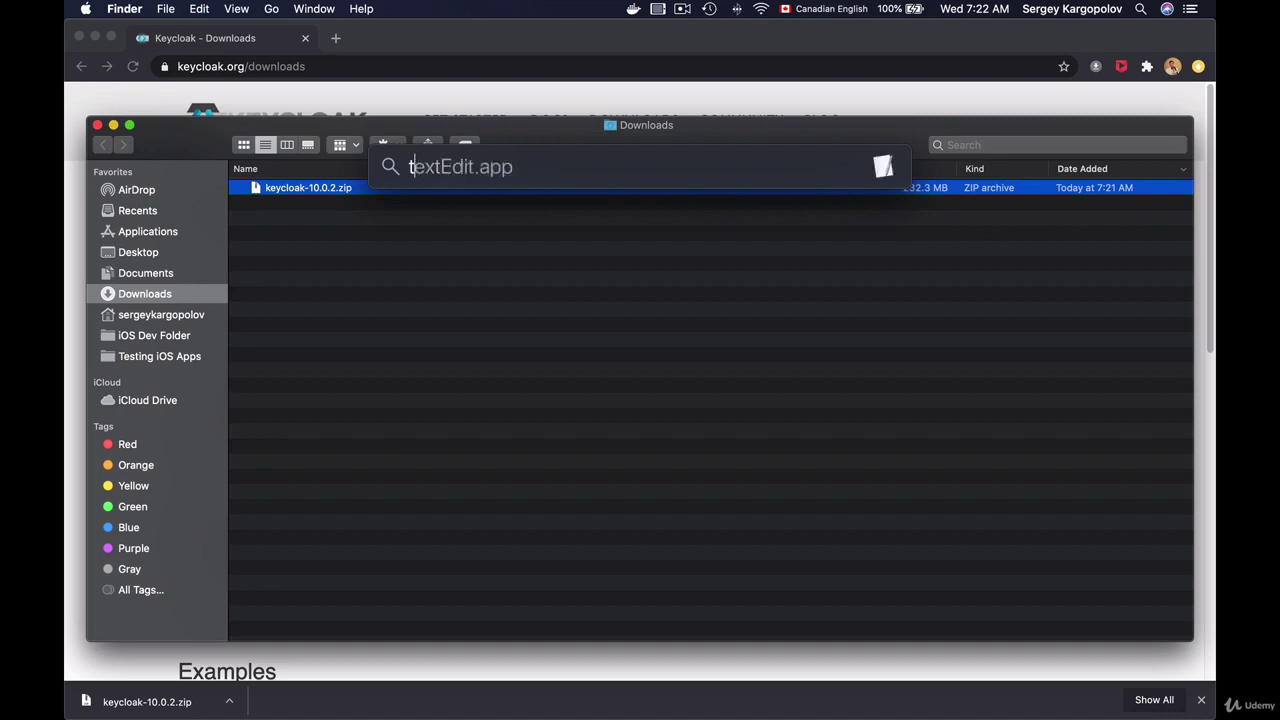
type("erminal")
key("Return")
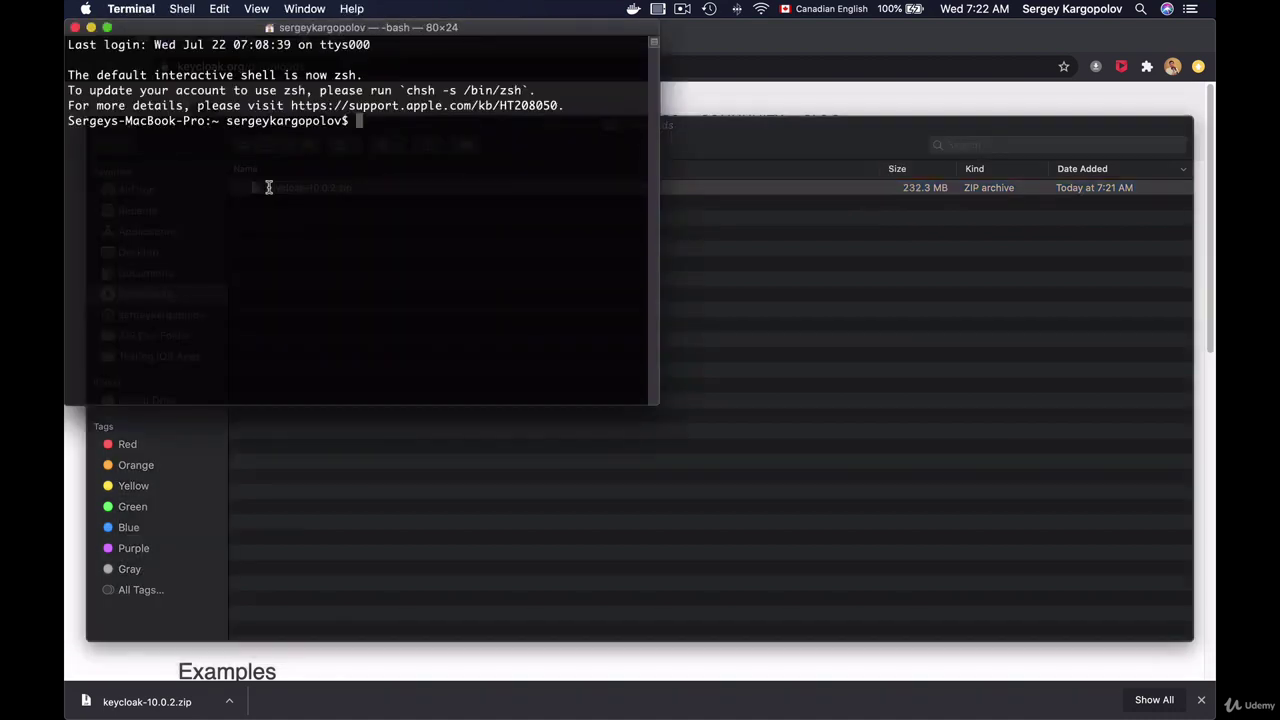
left_click_drag(493, 27, 804, 197)
type("cd ")
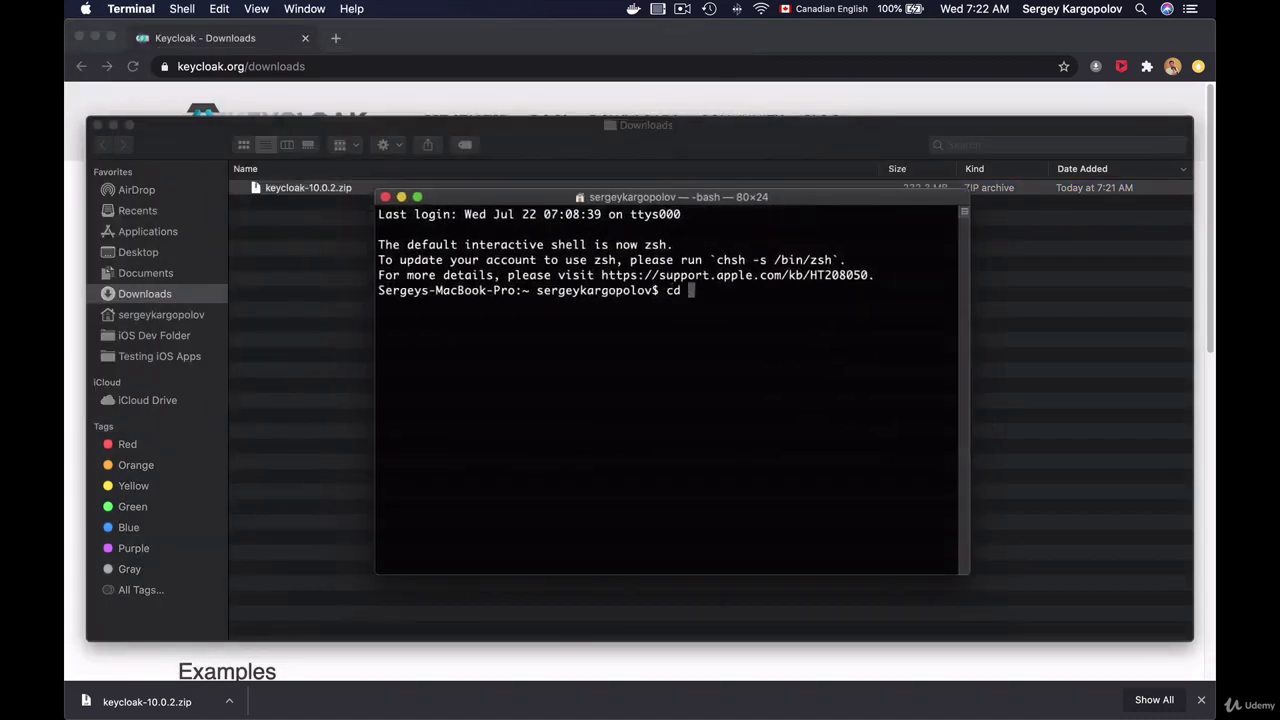
type("~/Downloads")
key("Return")
type("ls")
key("Return")
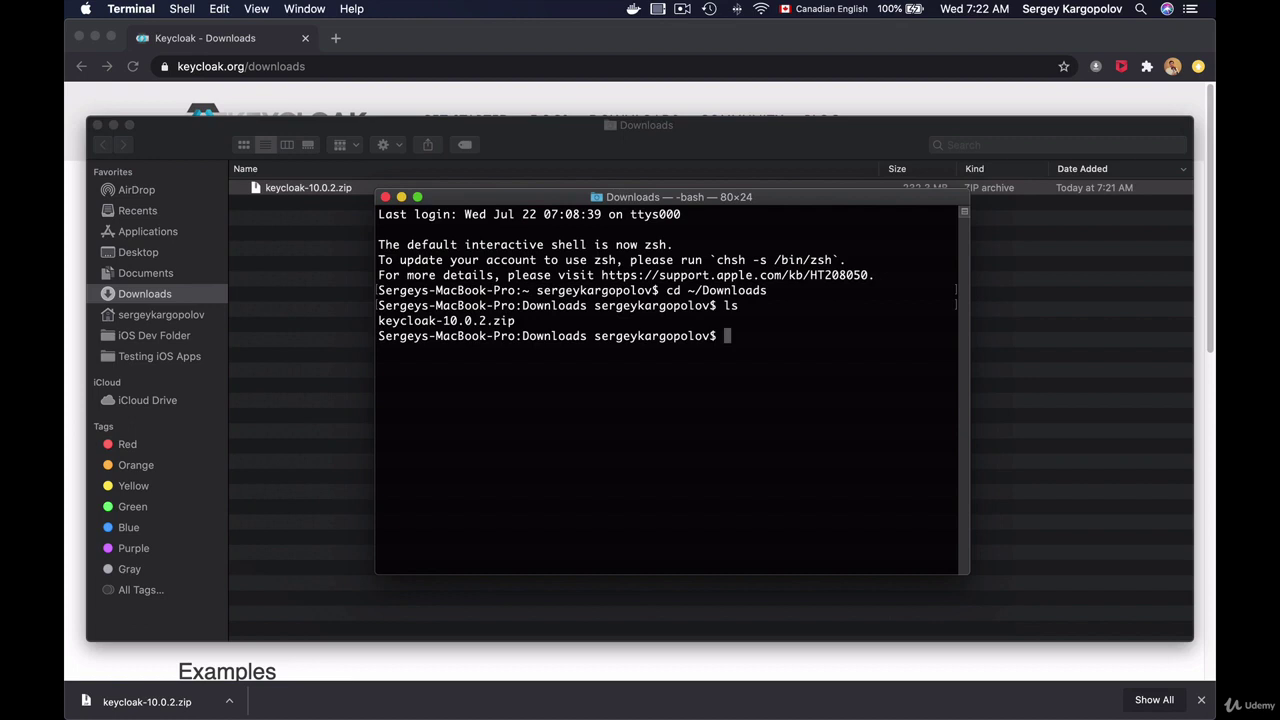
Run unzip keycloak-10.0.2.zip to extract the Keycloak archive
type("unzip")
left_click_drag(516, 320, 378, 320)
key("super+c")
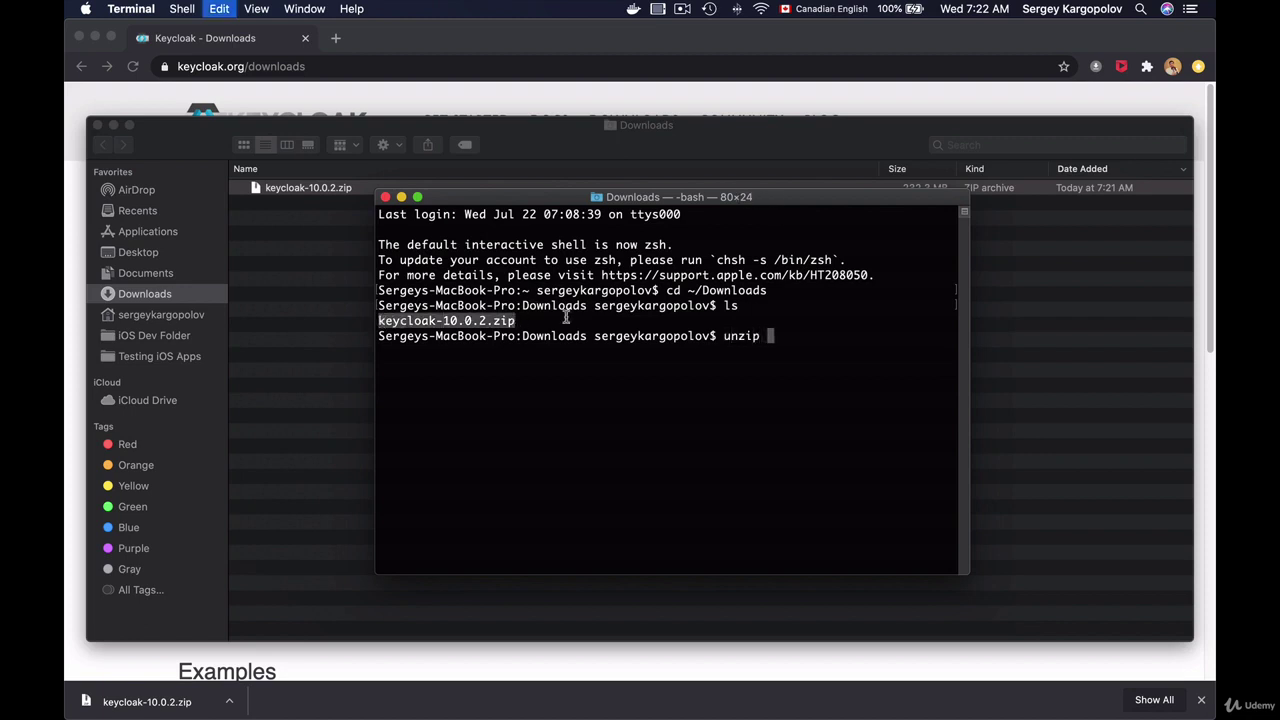
left_click(824, 340)
key("super+v")
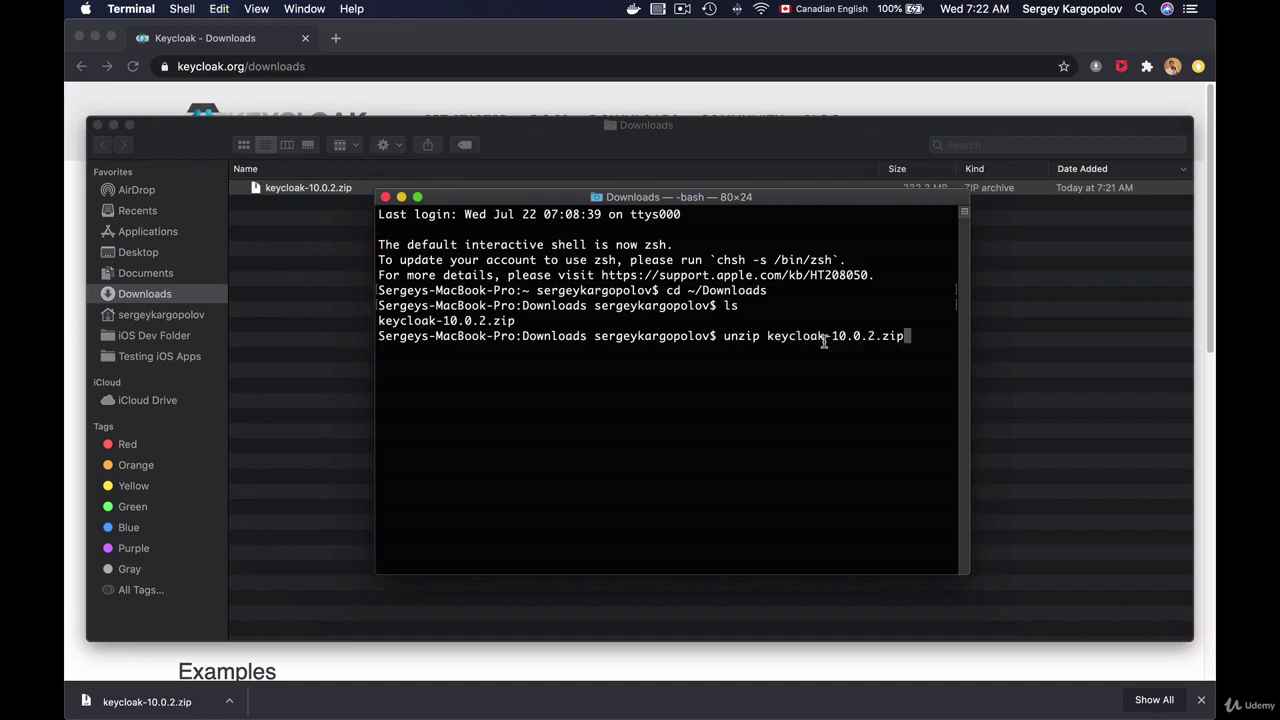
key("Return")
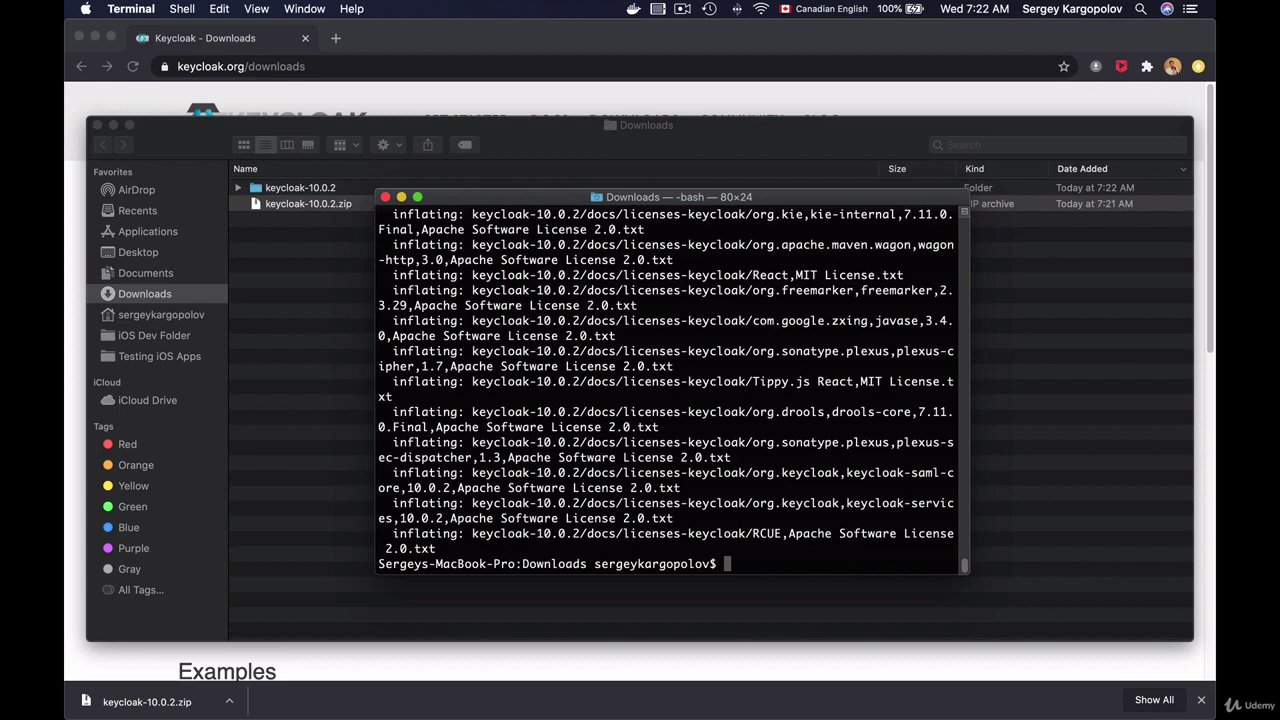
Move the keycloak-10.0.2 folder into the home directory with mv
type("mv key")
key("Tab")
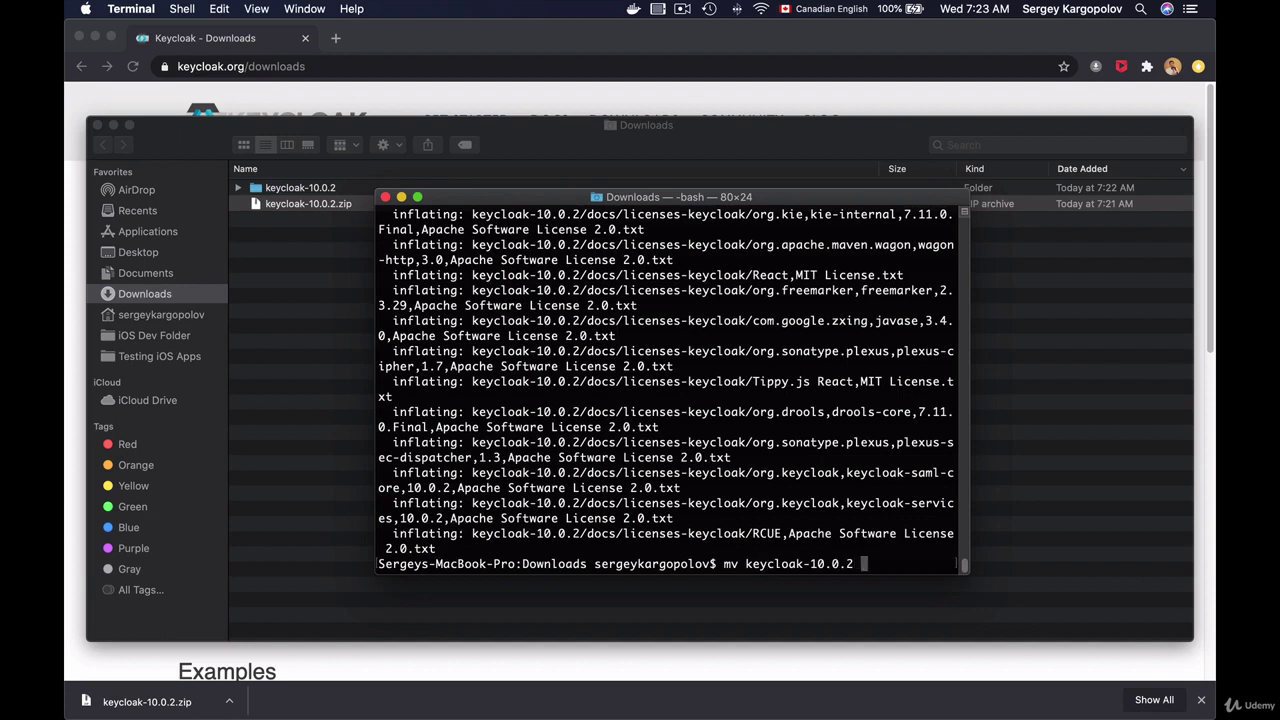
type("~/")
key("Return")
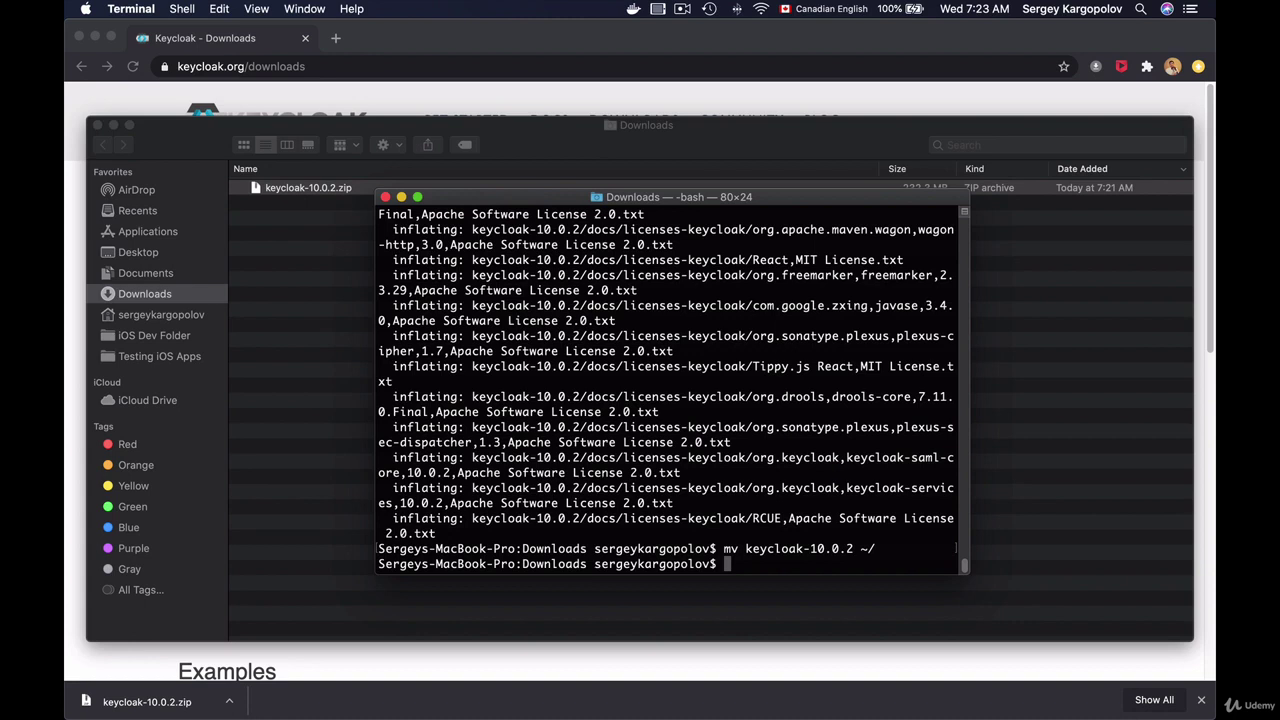
Enter ~/keycloak-10.0.2, list its contents and print the working path with pwd
type("cd ~/keycloak-10.0.2/")
key("Return")
type("ls")
key("Return")
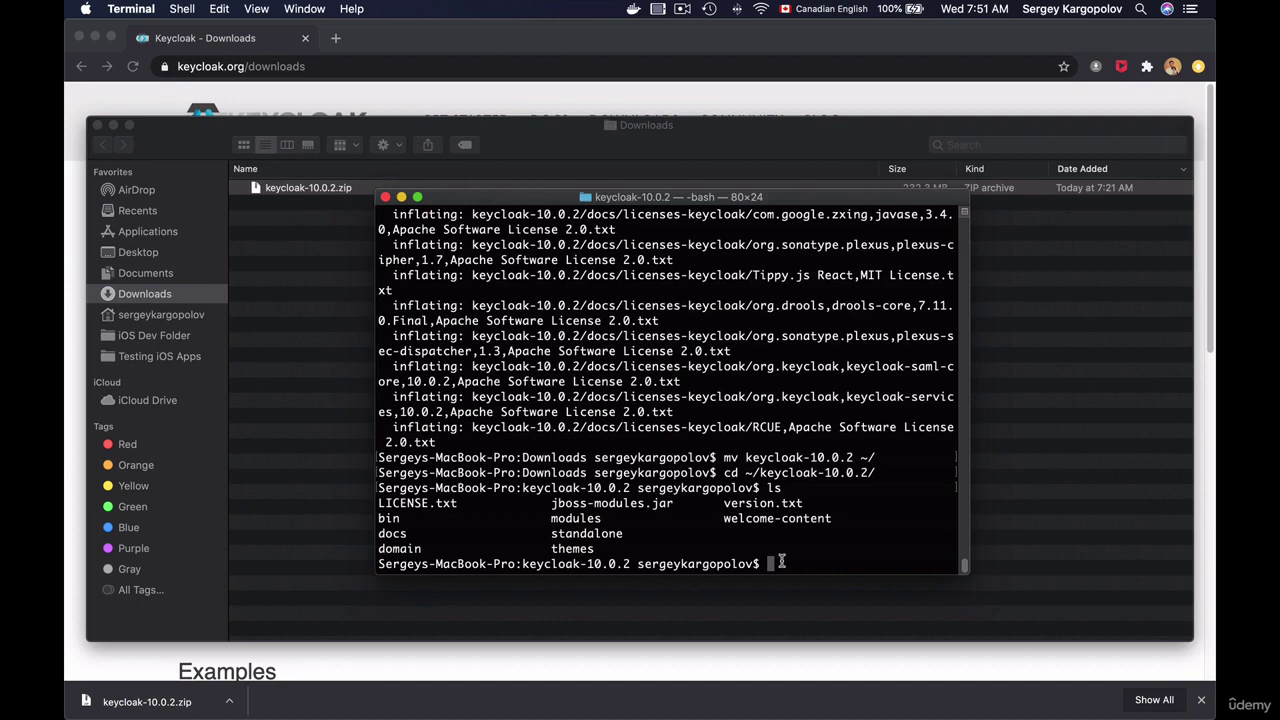
type("pwd")
key("Return")
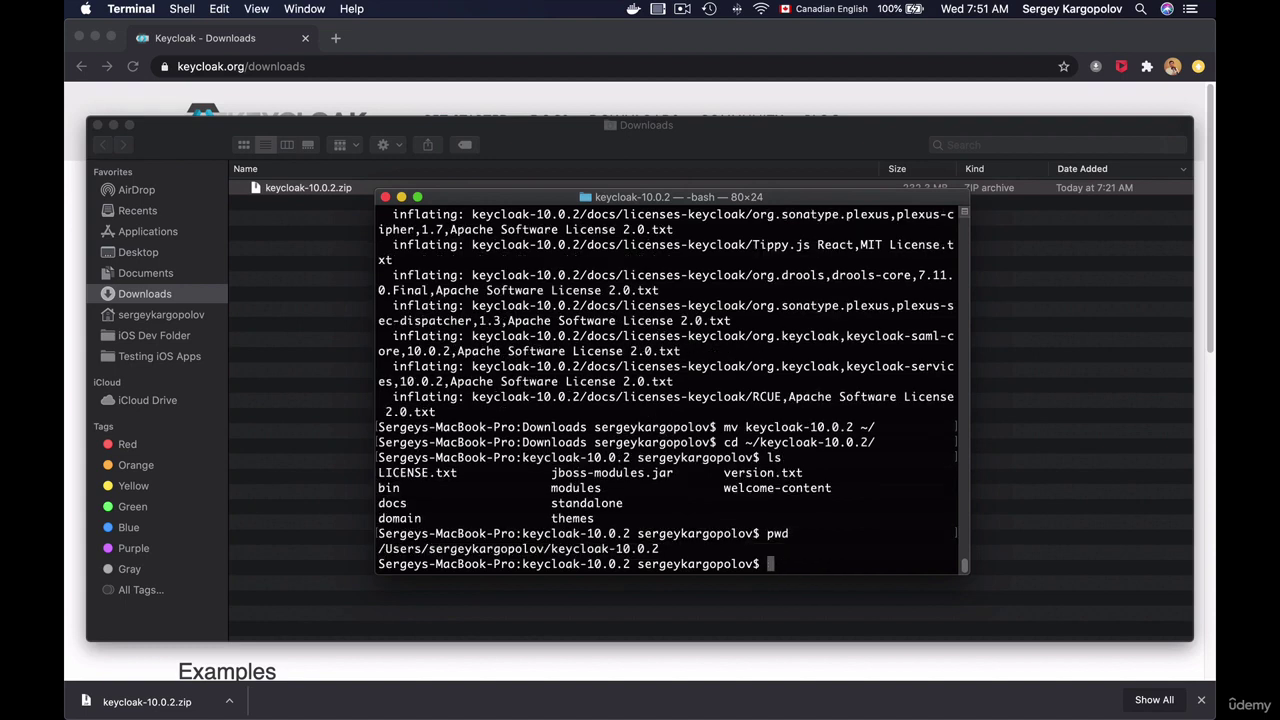
left_click_drag(545, 550, 367, 545)
left_click_drag(676, 549, 552, 550)
left_click(677, 552)
Change into the bin folder and list its scripts, including standalone.sh
type("cd bin")
key("Return")
type("ls")
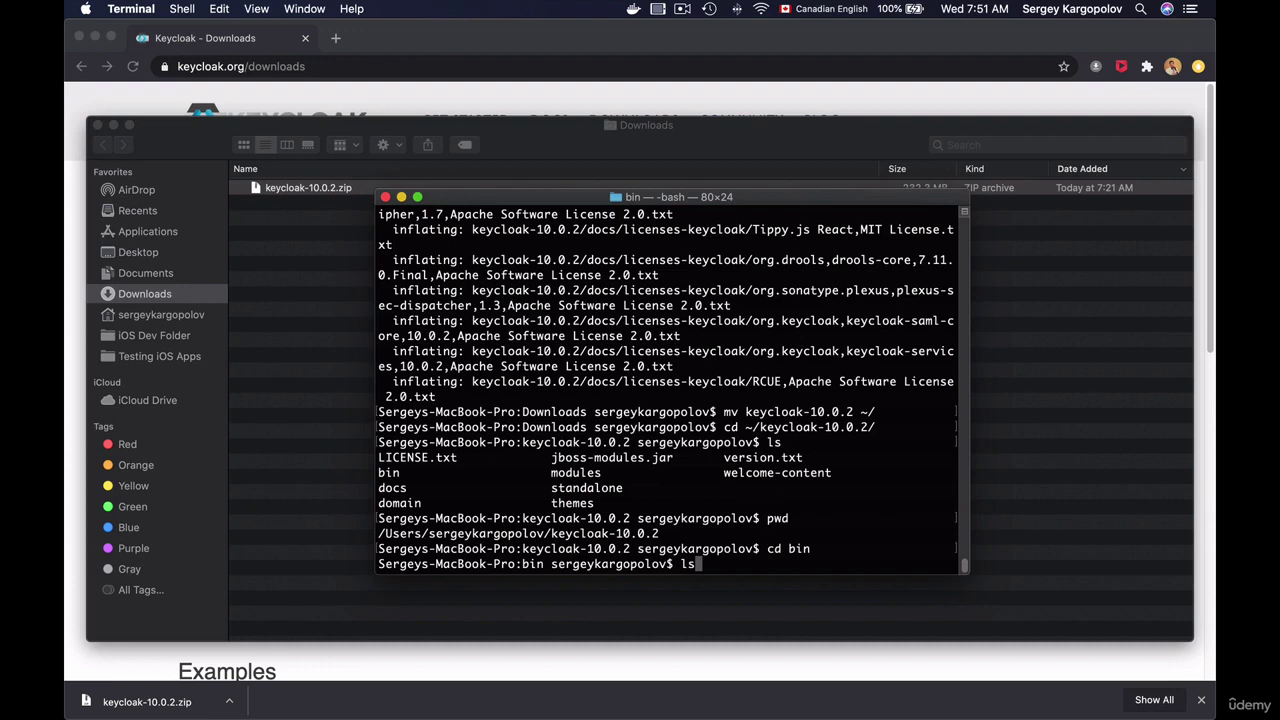
key("Return")
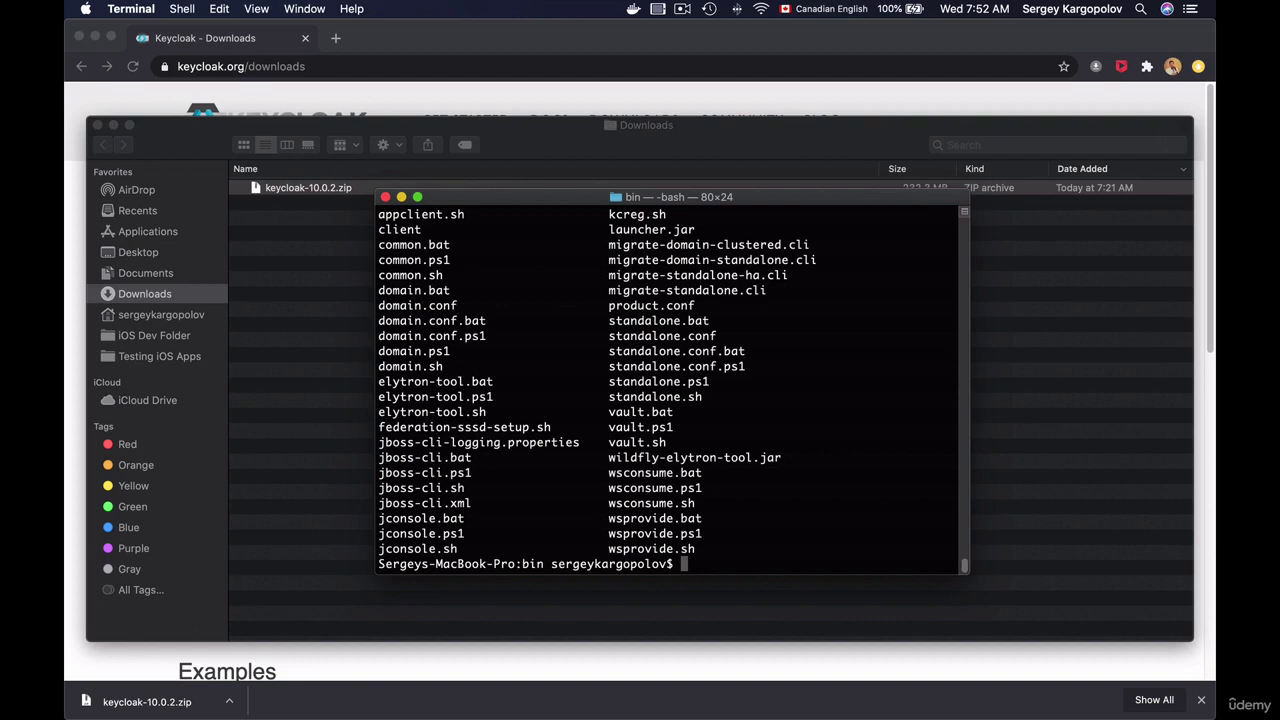
Start the Keycloak server by running ./standalone.sh from the bin folder
type("./")
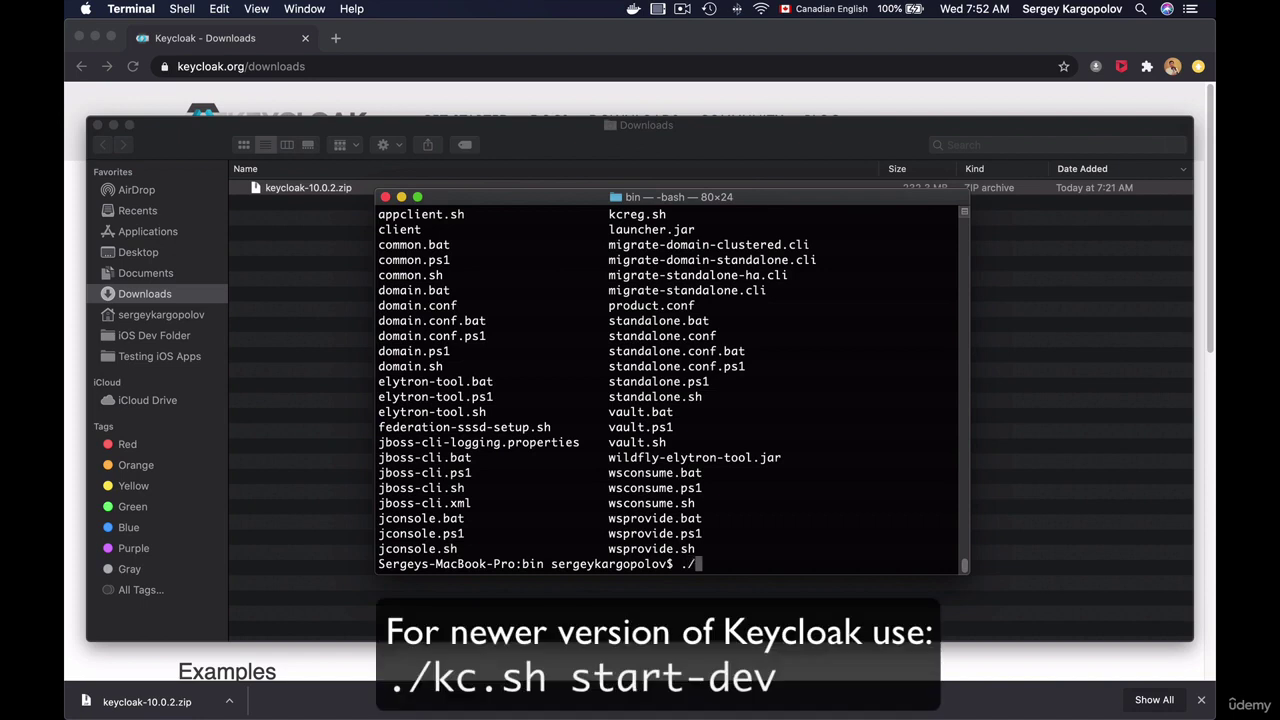
type("st")
key("Tab")
type("s")
key("Tab")
key("Return")
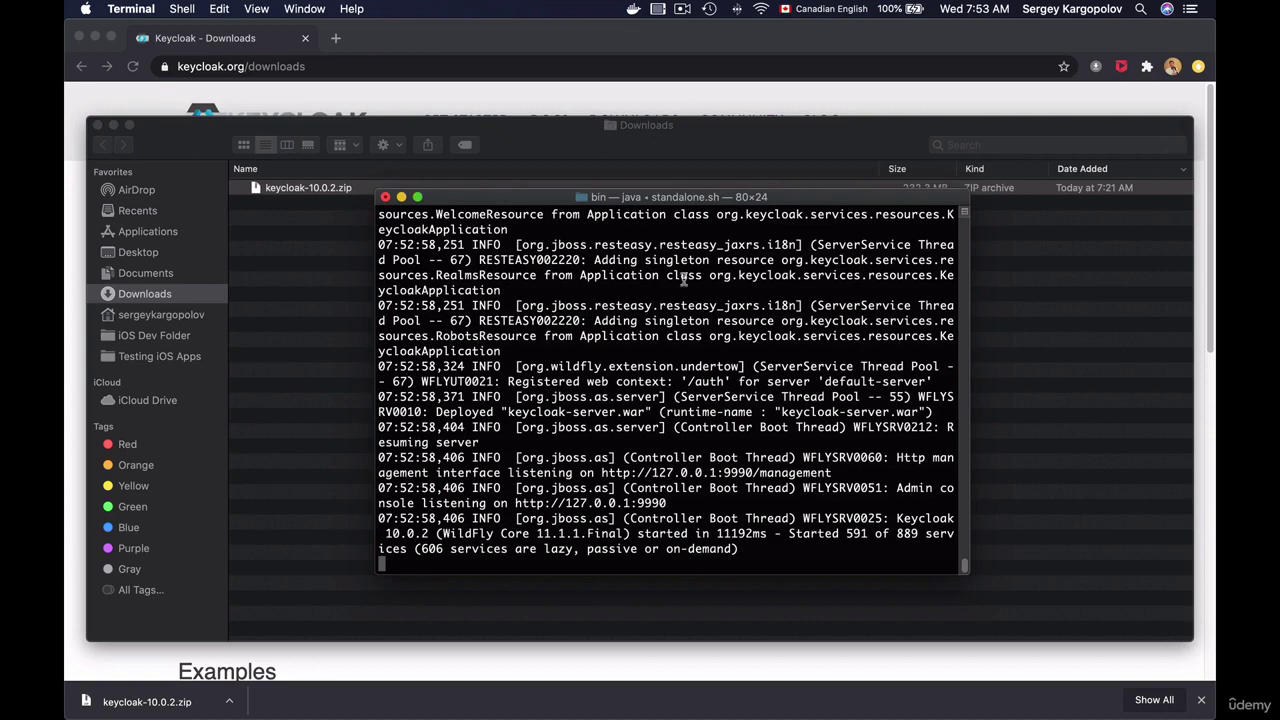
left_click(337, 40)
Open localhost:8080 in a new tab to see the Welcome to Keycloak page, then return to Terminal
left_click(337, 40)
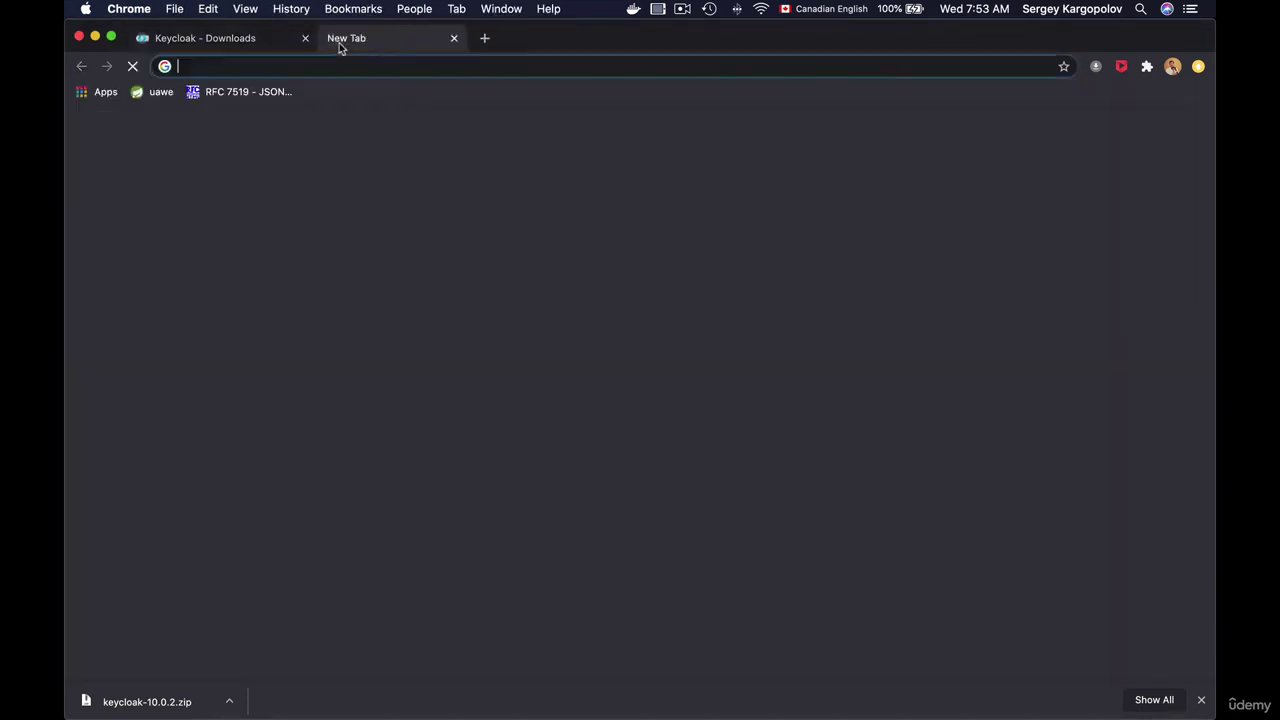
type("local")
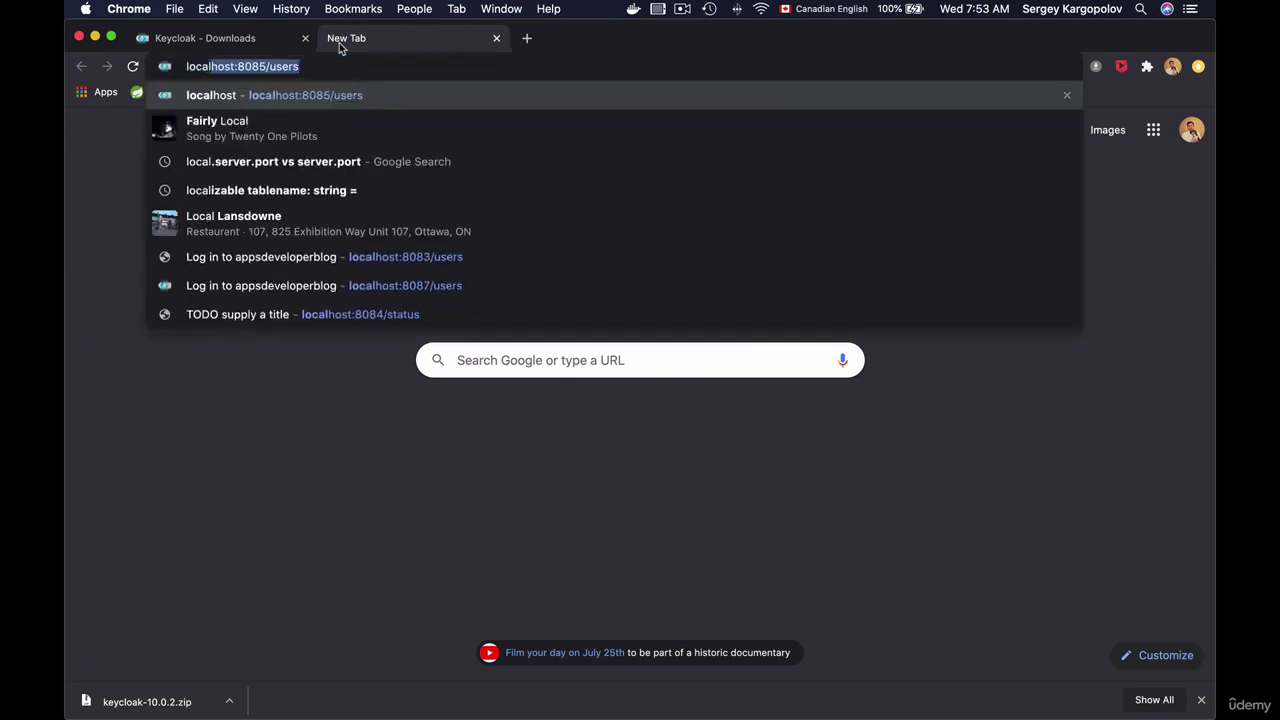
type("host:8080")
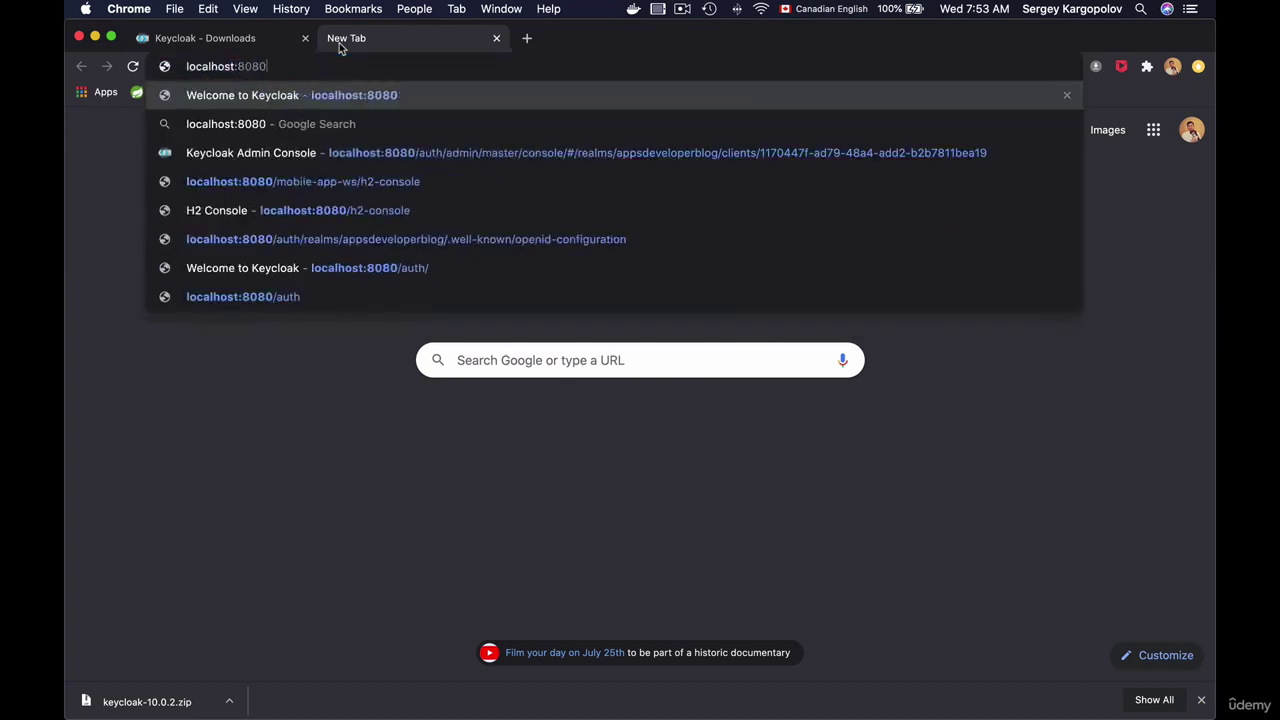
key("Return")
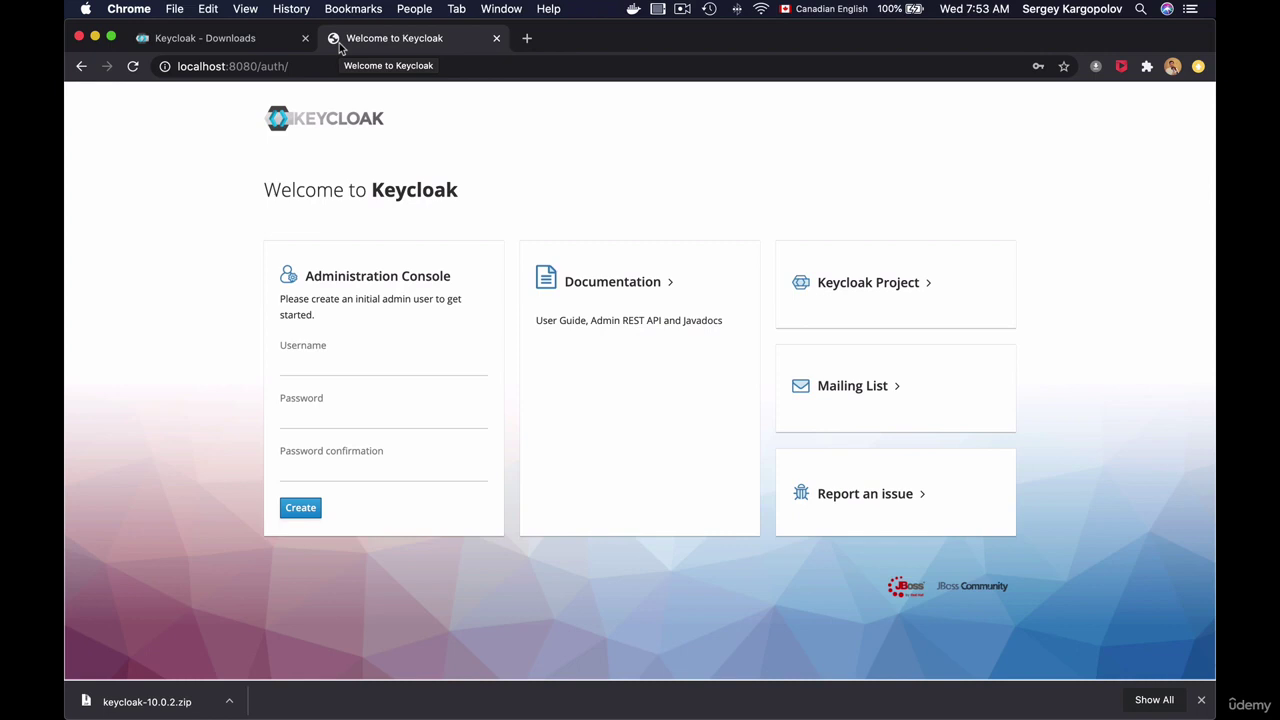
key("super+Tab")
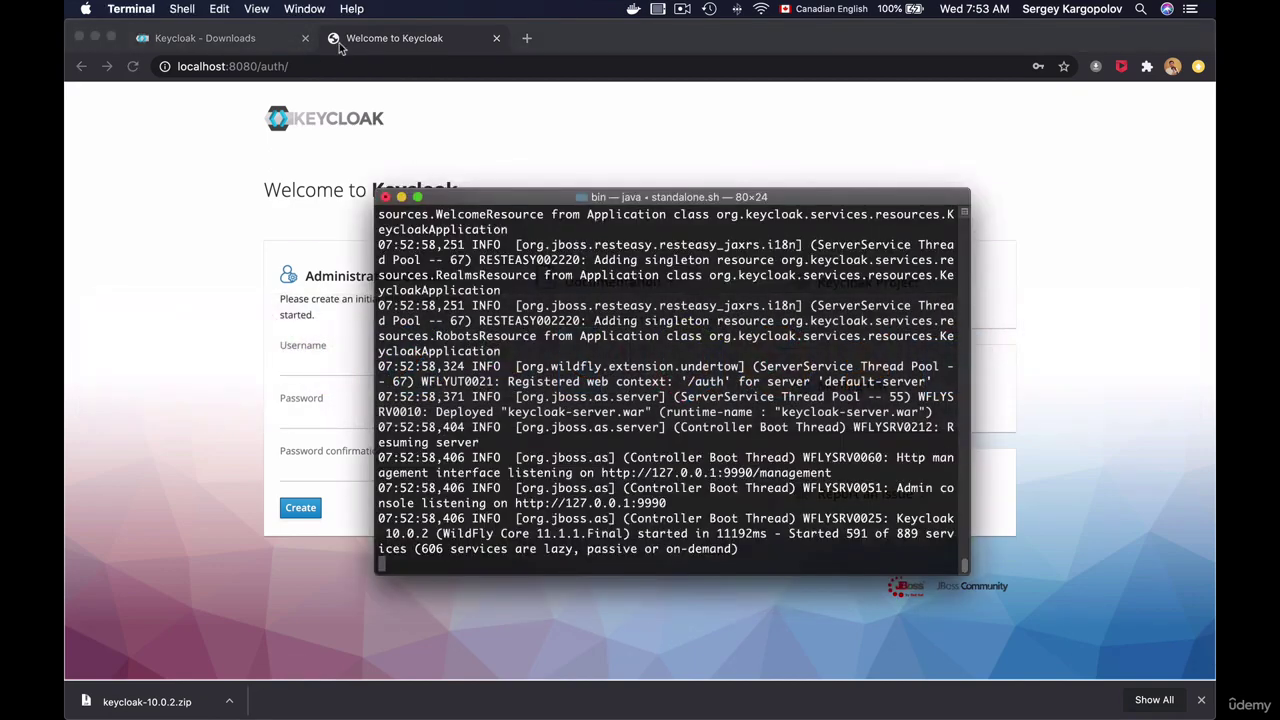
In a new Terminal tab, run ./standalone.sh -Djboss.socket.binding.port-offset=100 to start a second server
key("super+t")
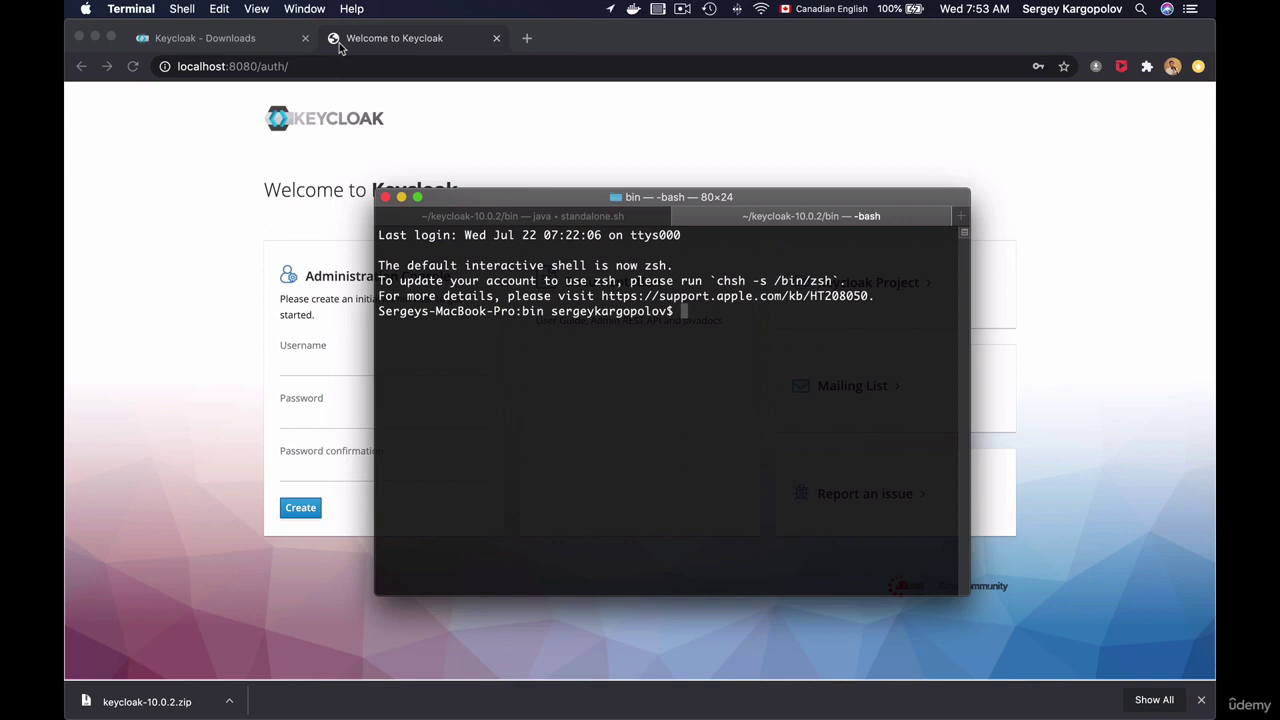
type("pwd")
key("Return")
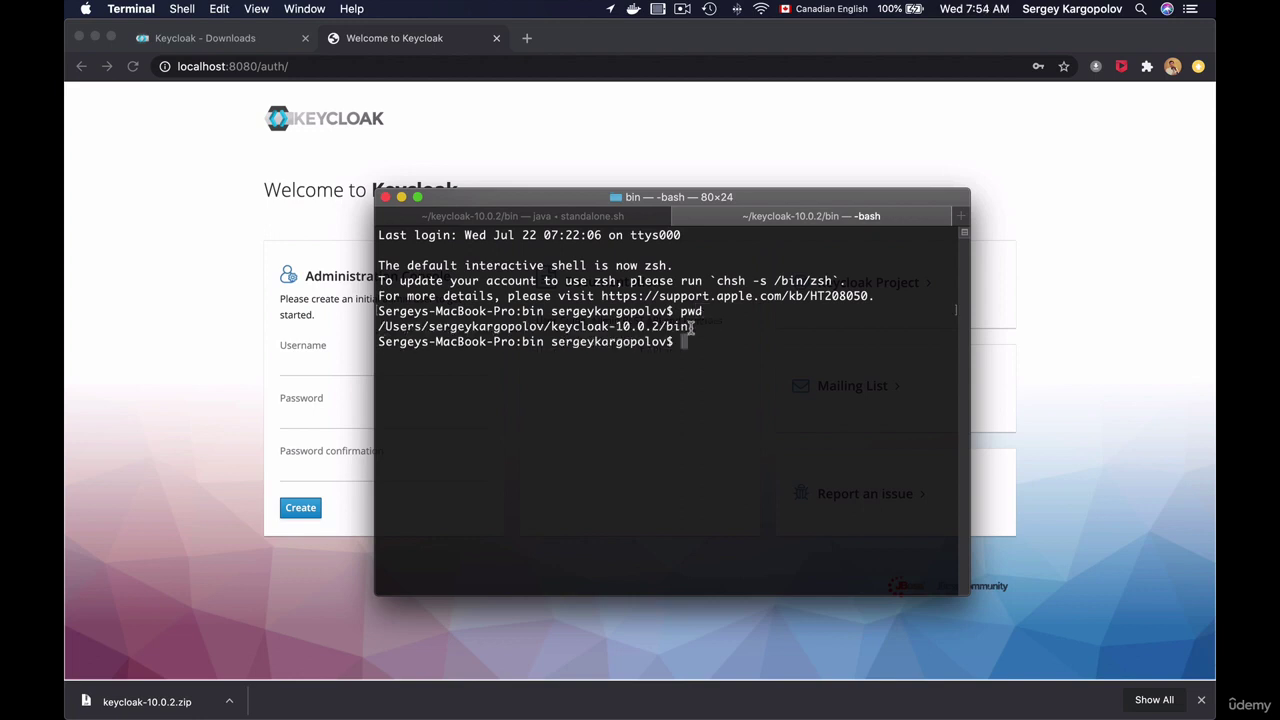
type("./standalone.sh")
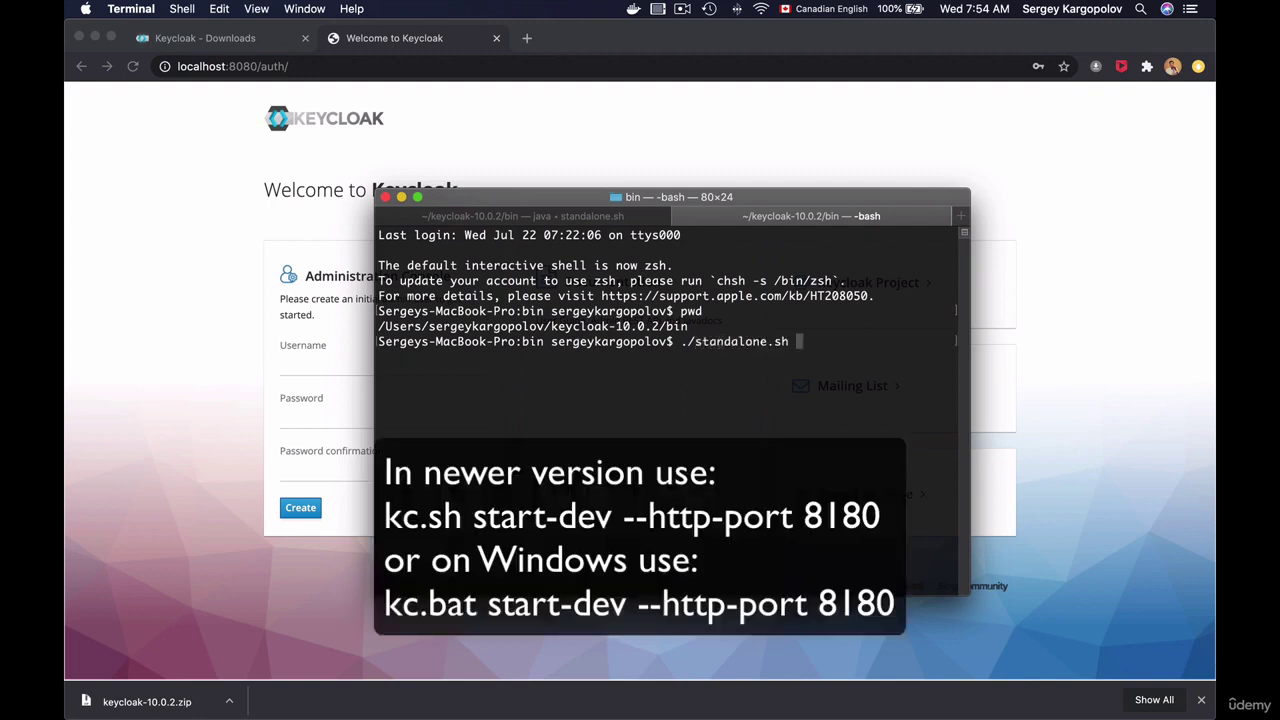
type("-Djboss.")
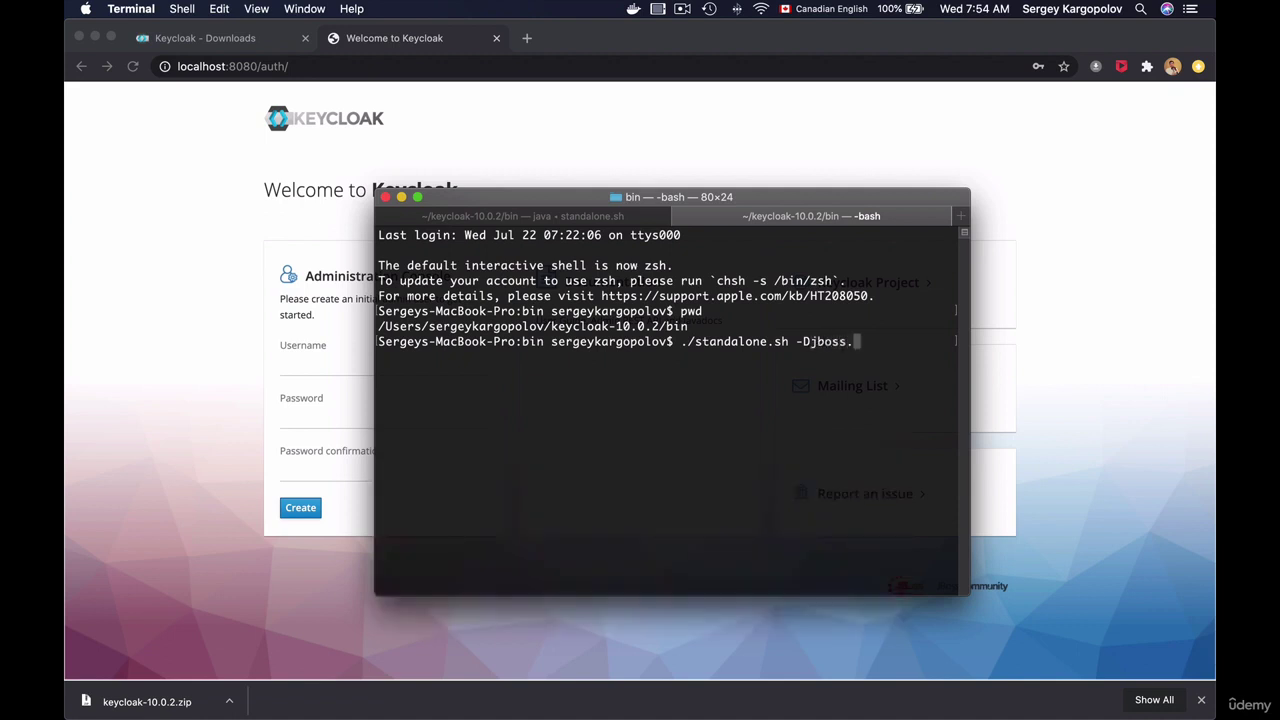
type("socket.binding.port-")
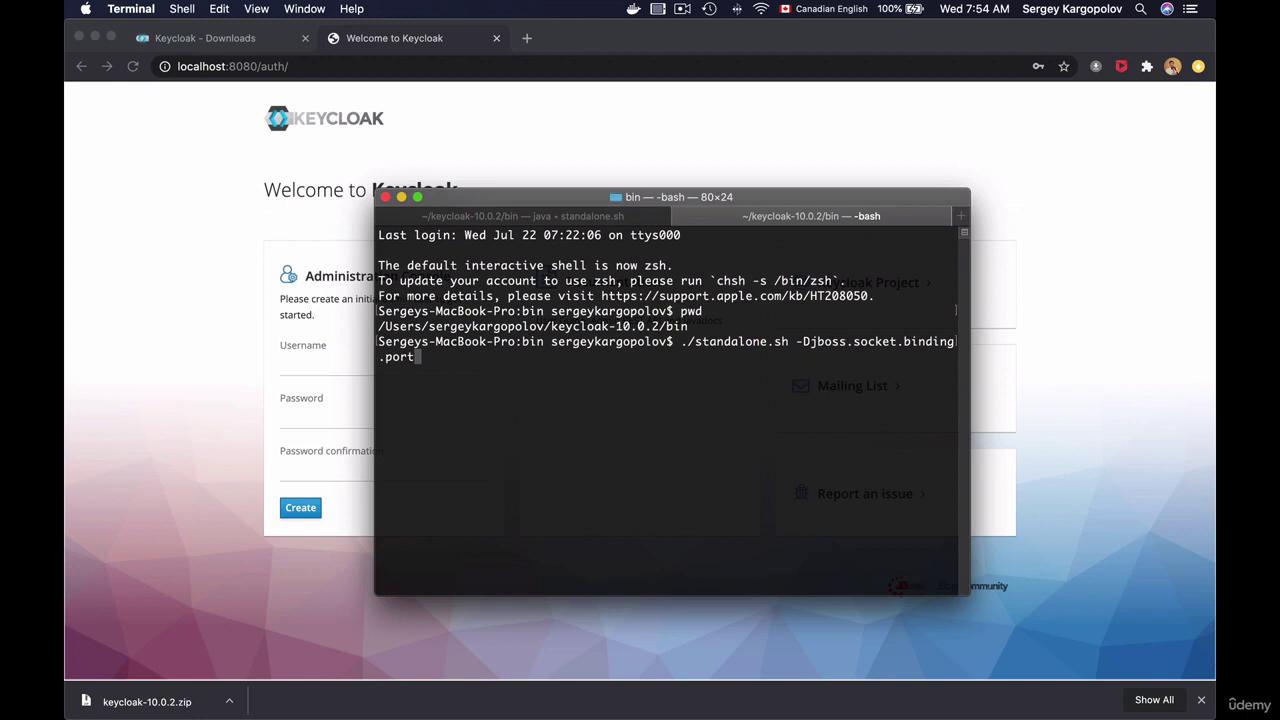
type("offset")
left_click_drag(375, 350, 149, 351)
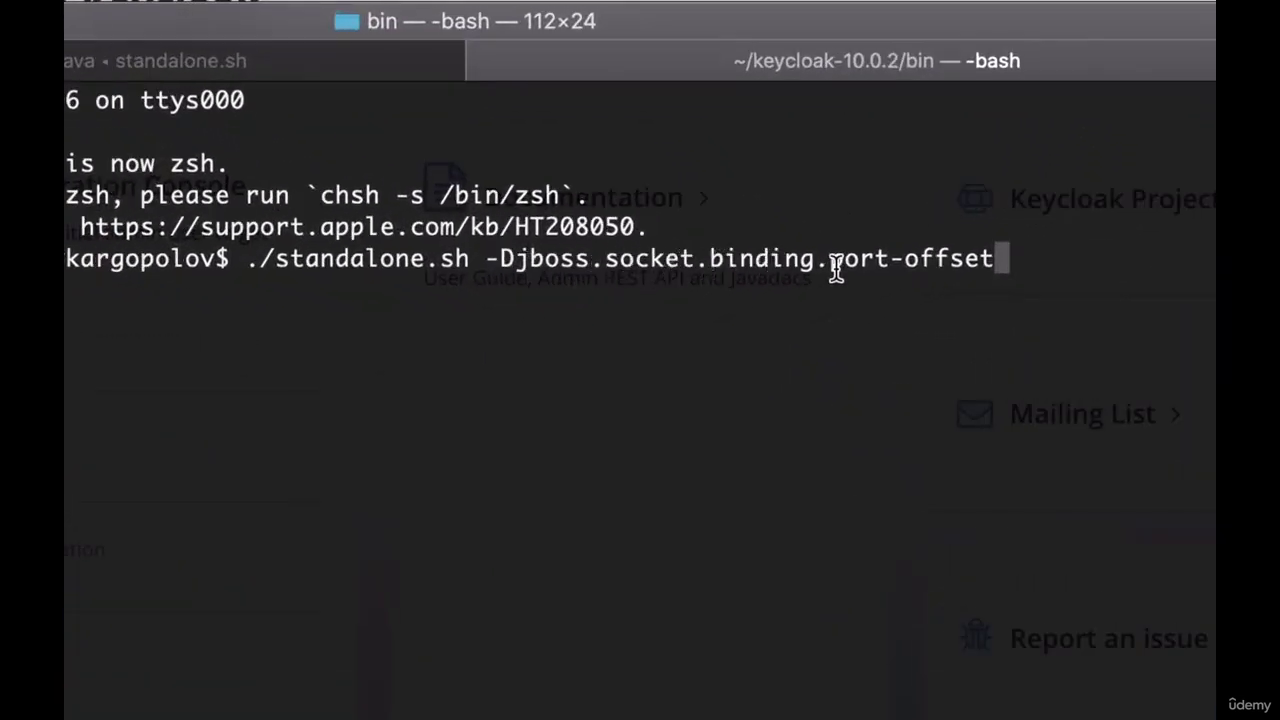
type("=")
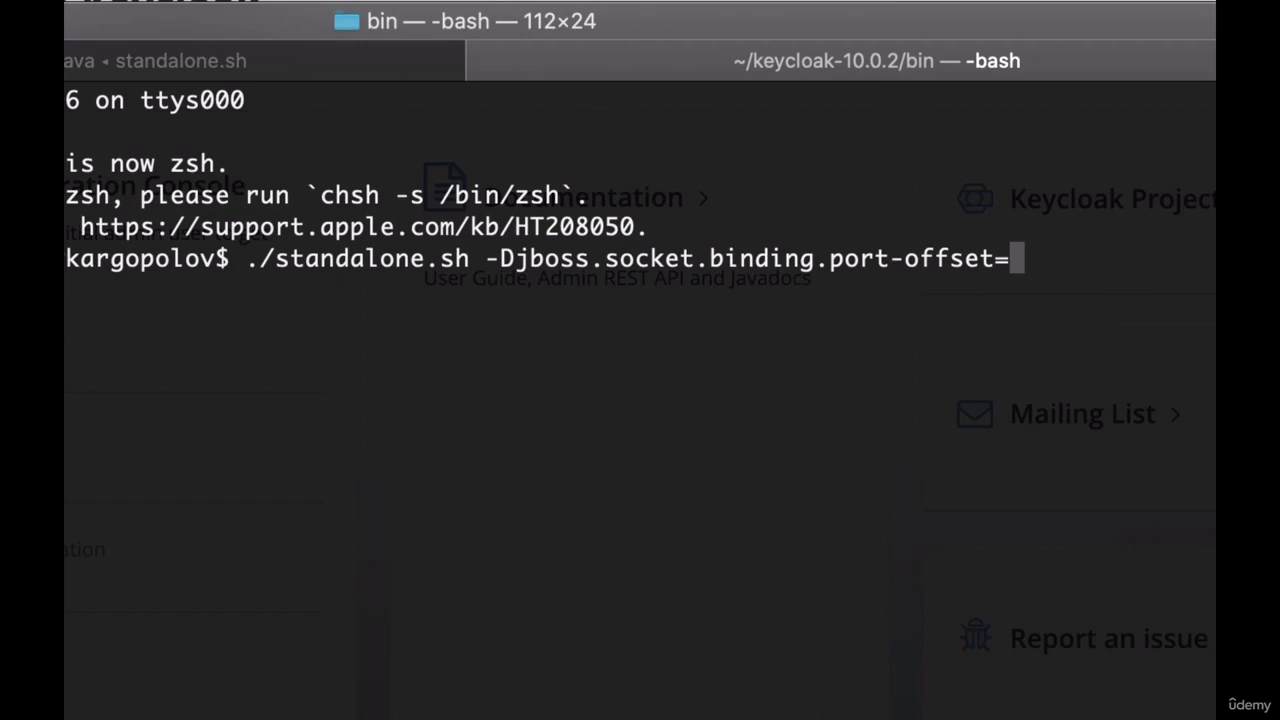
type("100")
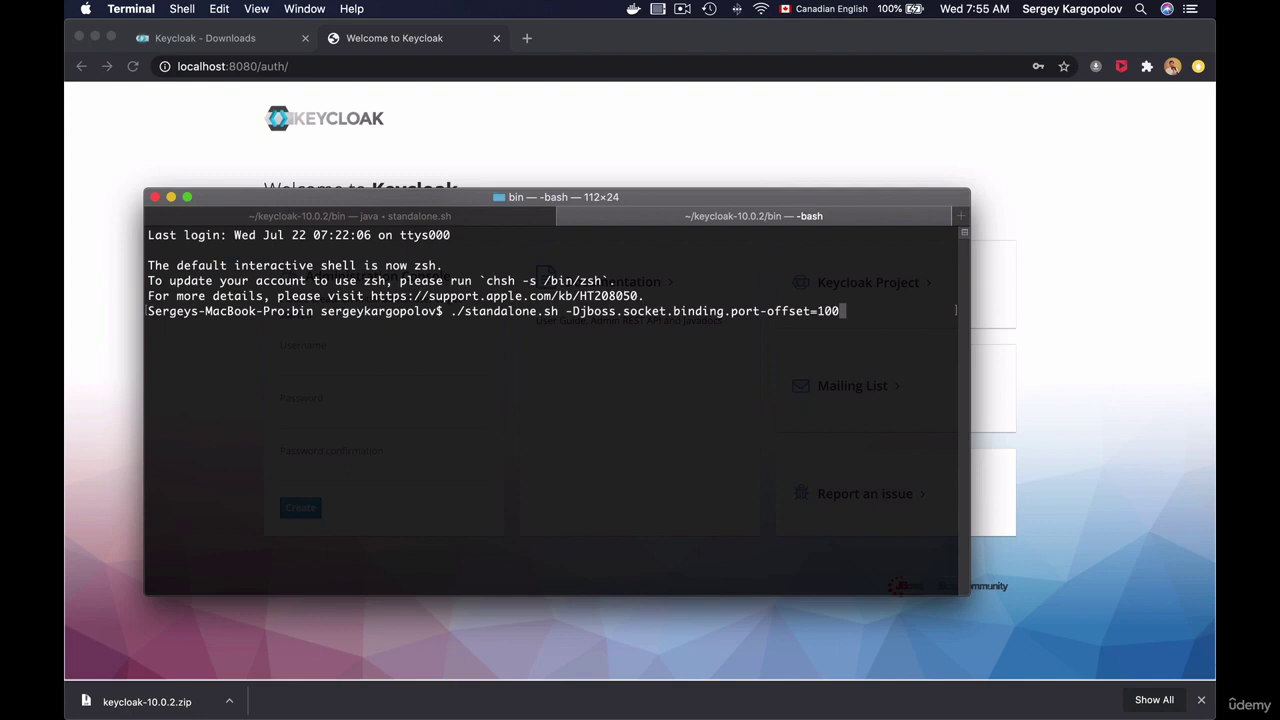
key("Return")
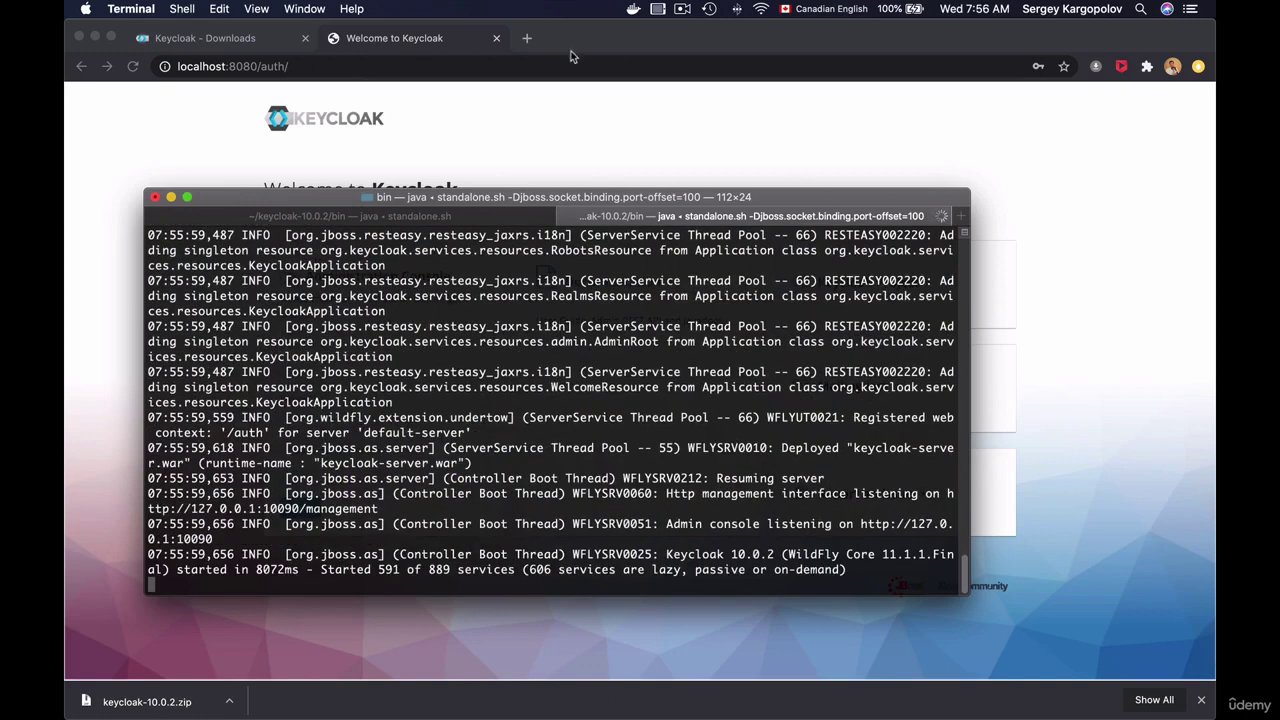
Load localhost:8180 in a new tab and compare it with the localhost:8080 tab
left_click(528, 40)
left_click(527, 39)
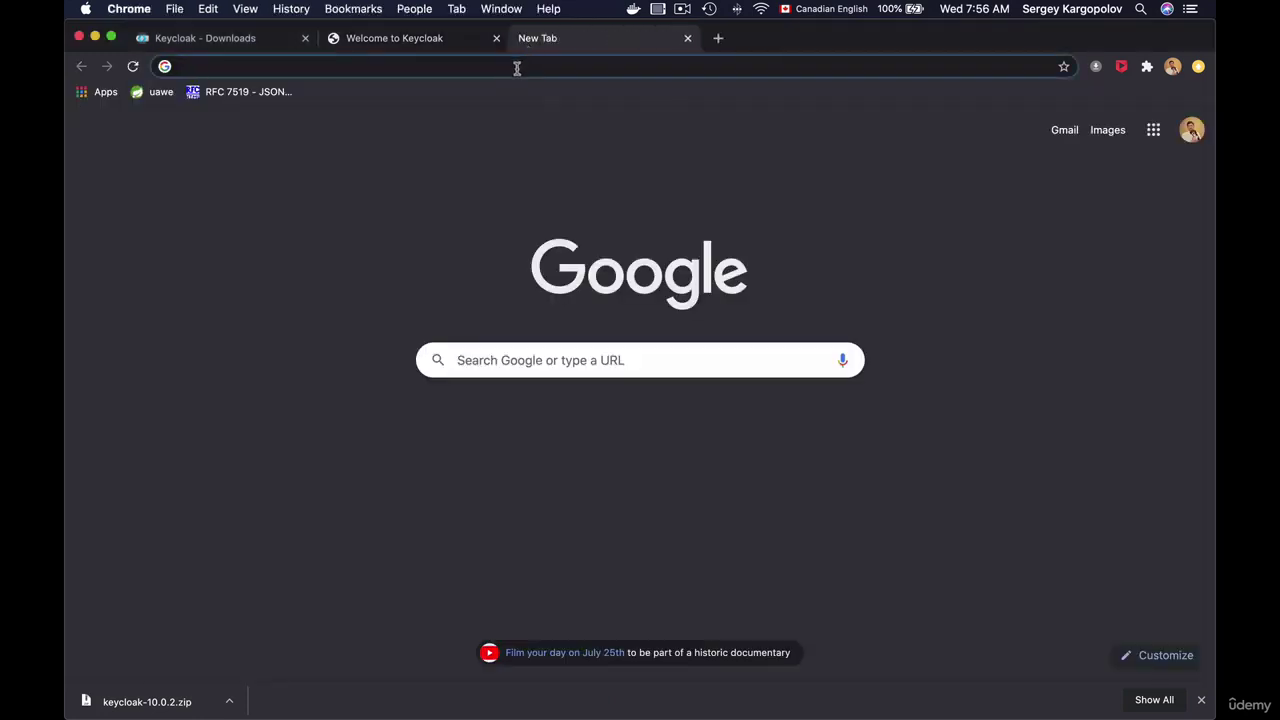
type("localhost")
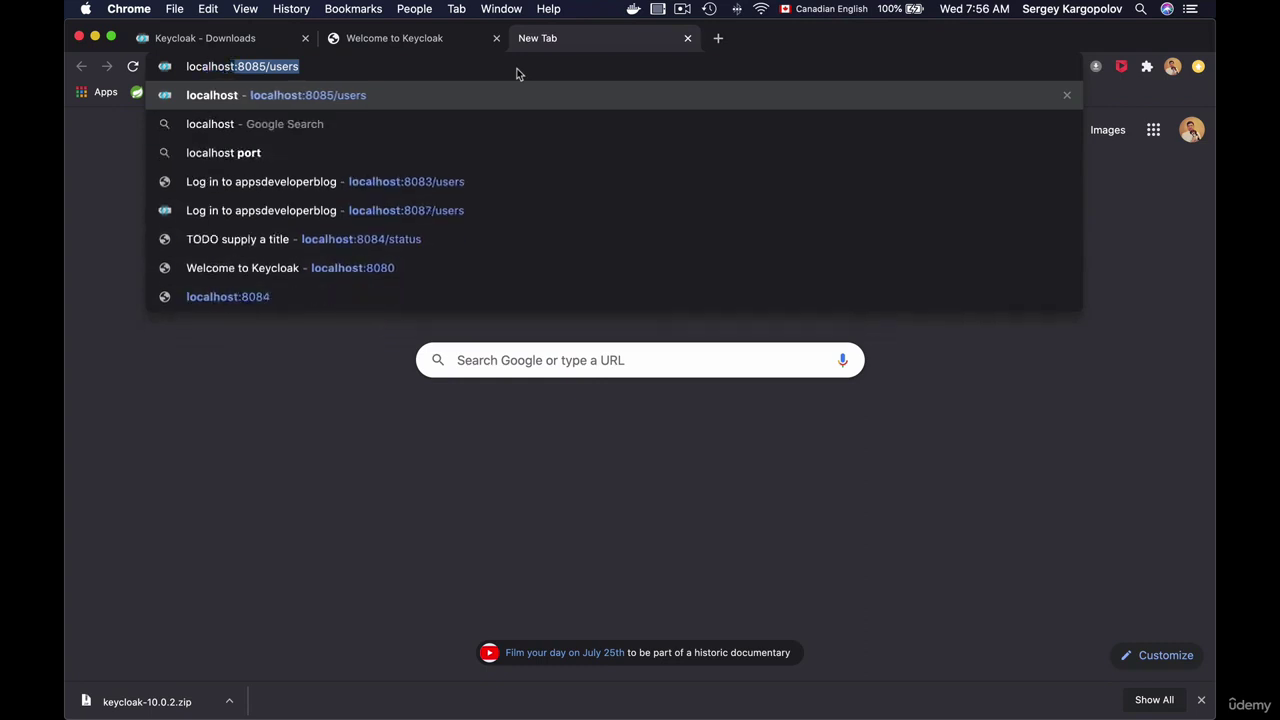
type(":81")
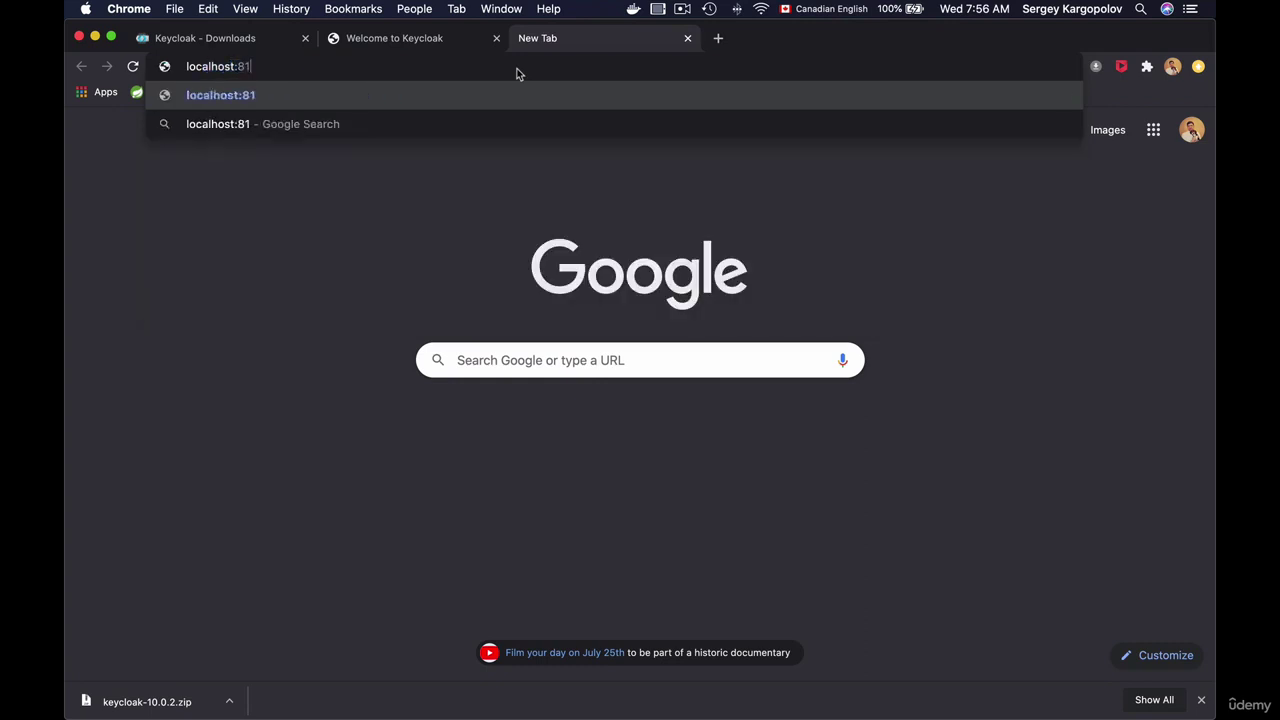
type("80")
key("Return")
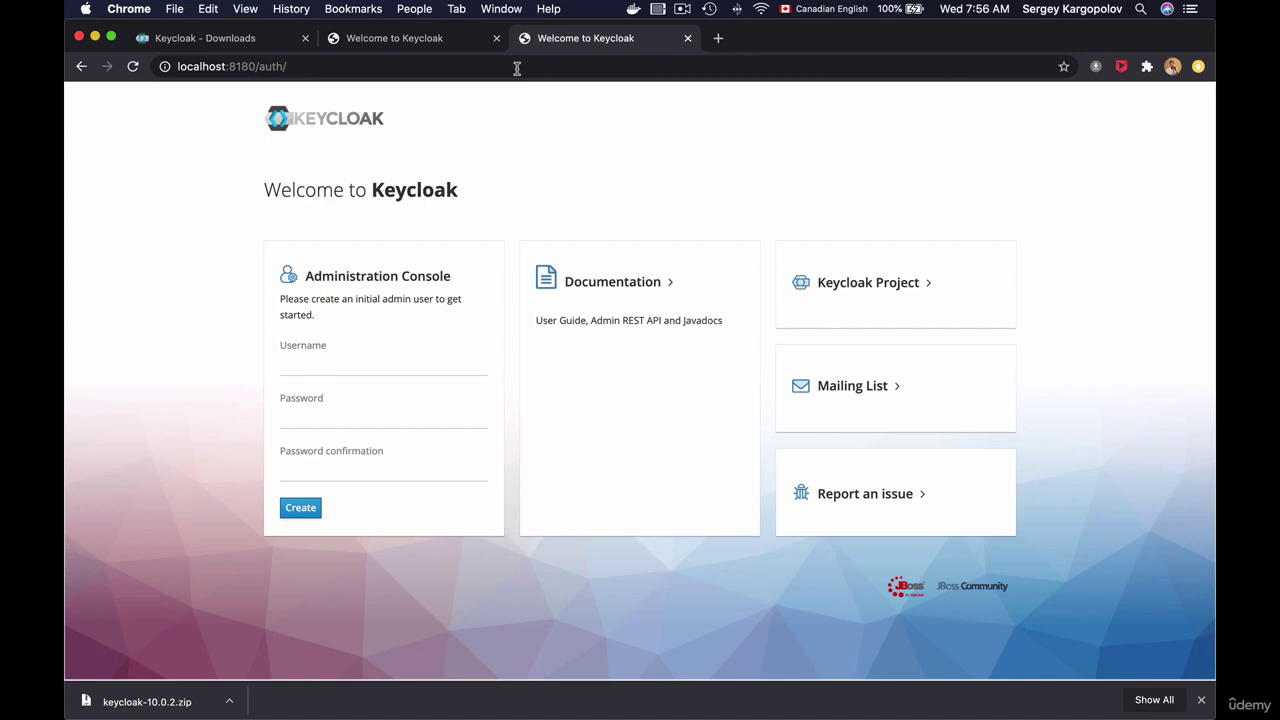
left_click(420, 40)
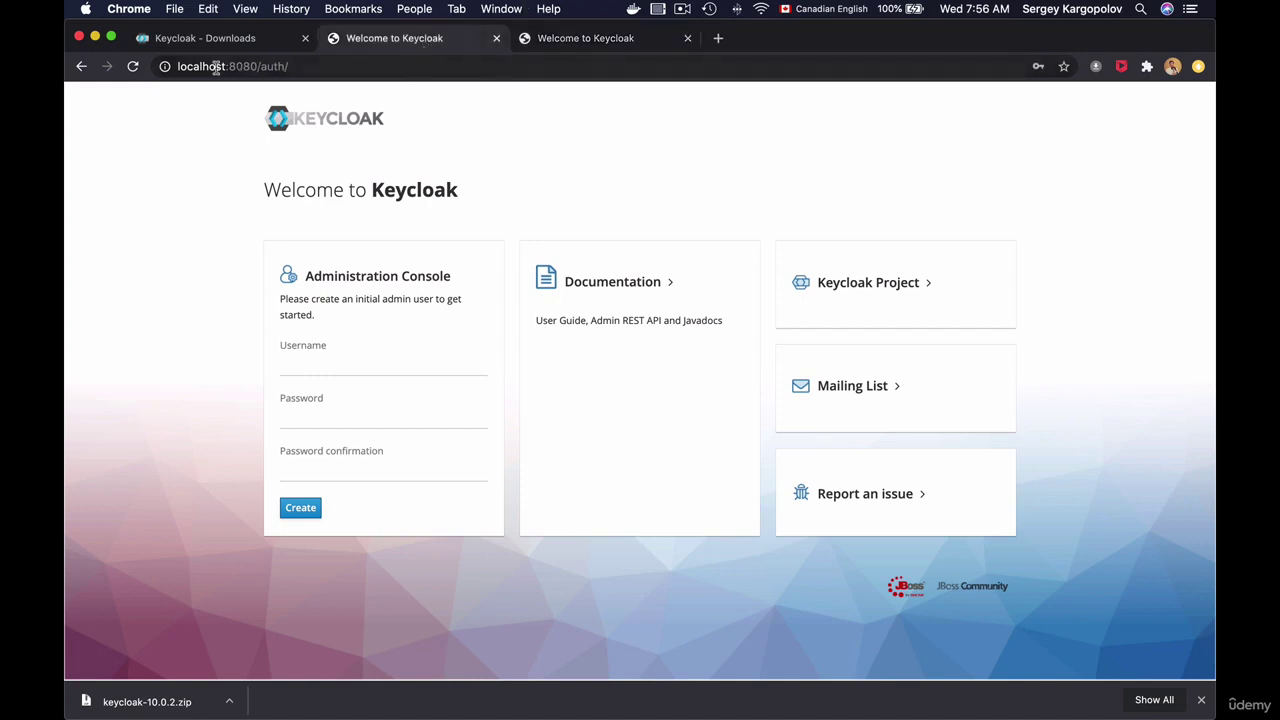
left_click(565, 40)
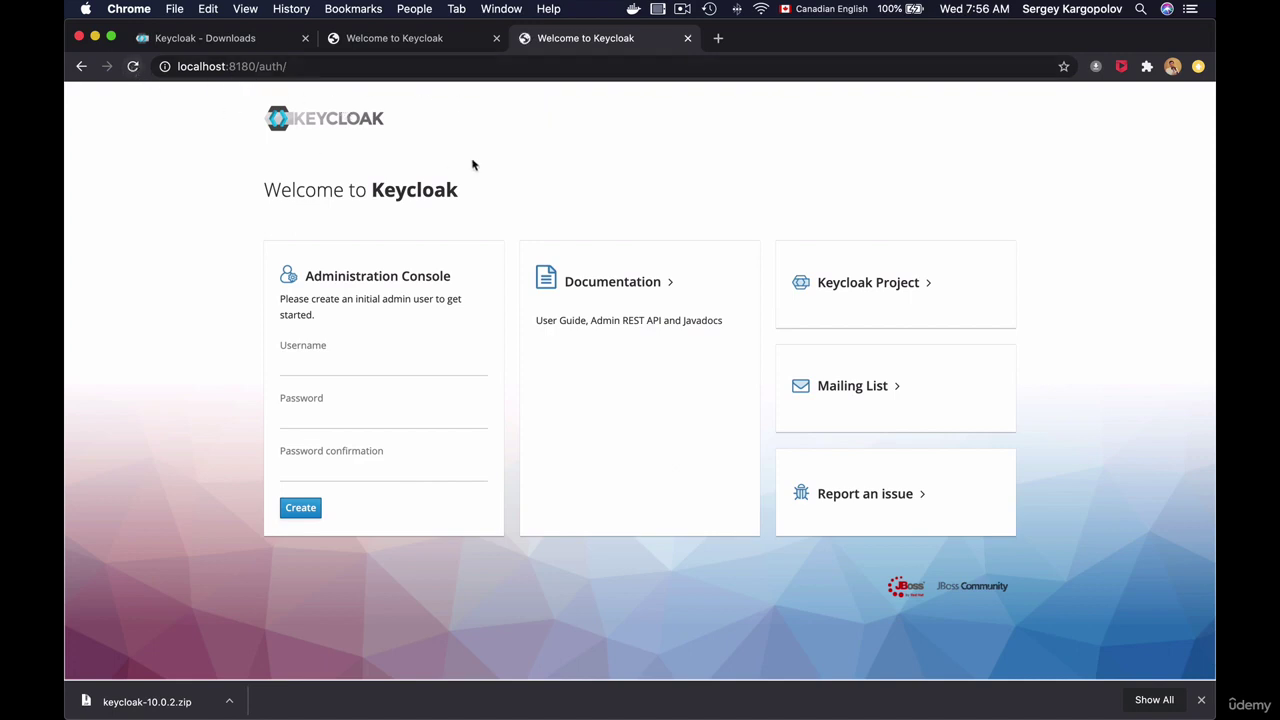
key("super+Tab")
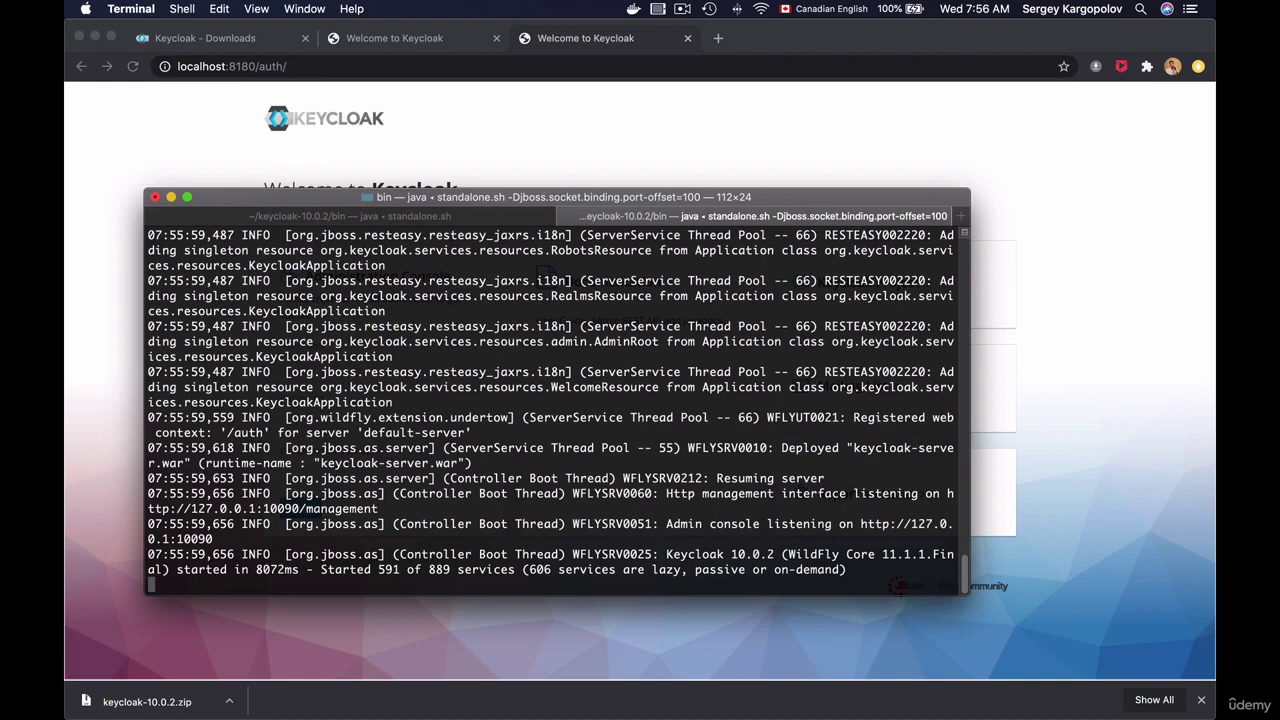
Stop the port-offset server with Ctrl+C, then reload the 8180 and 8080 tabs to verify
key("ctrl+c")
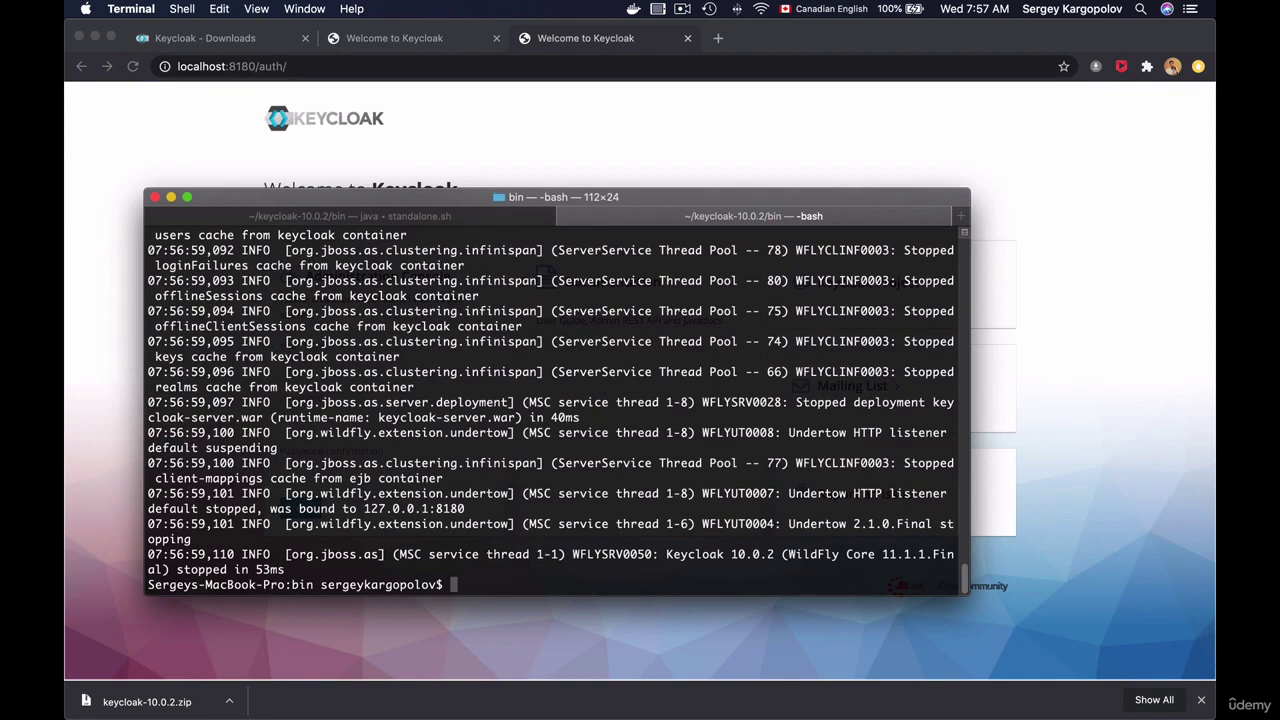
left_click(778, 134)
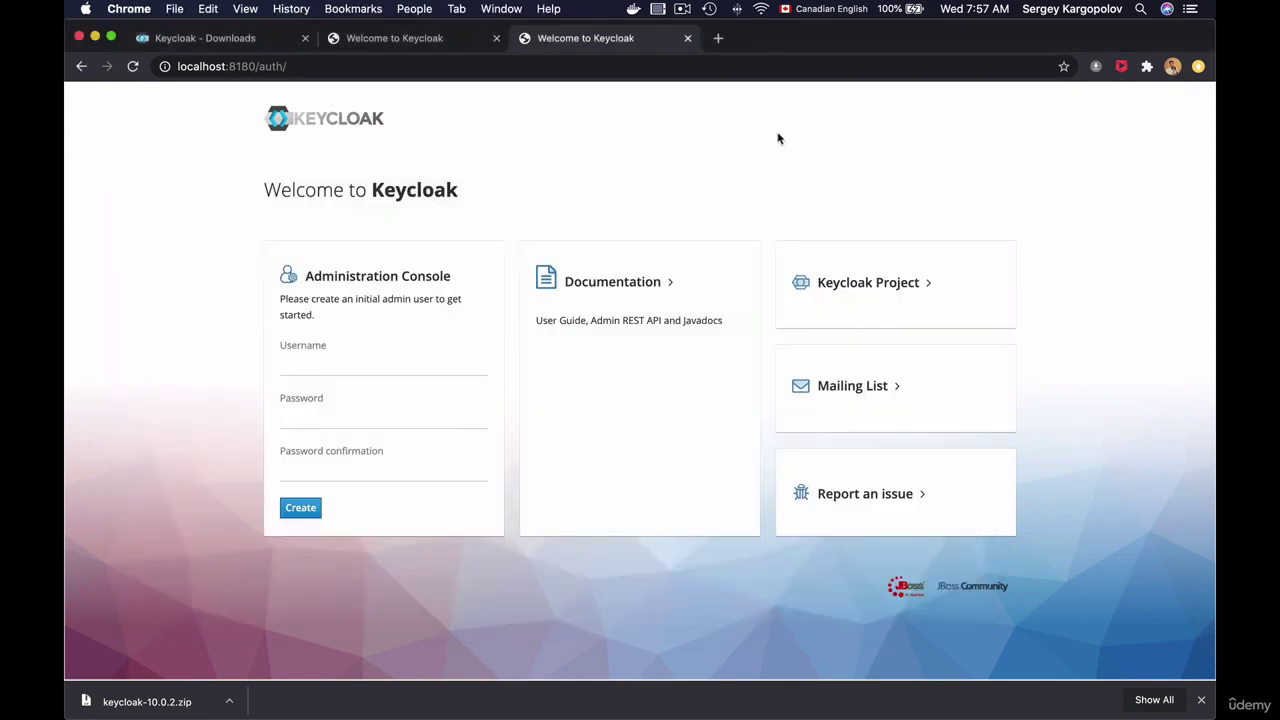
key("super+r")
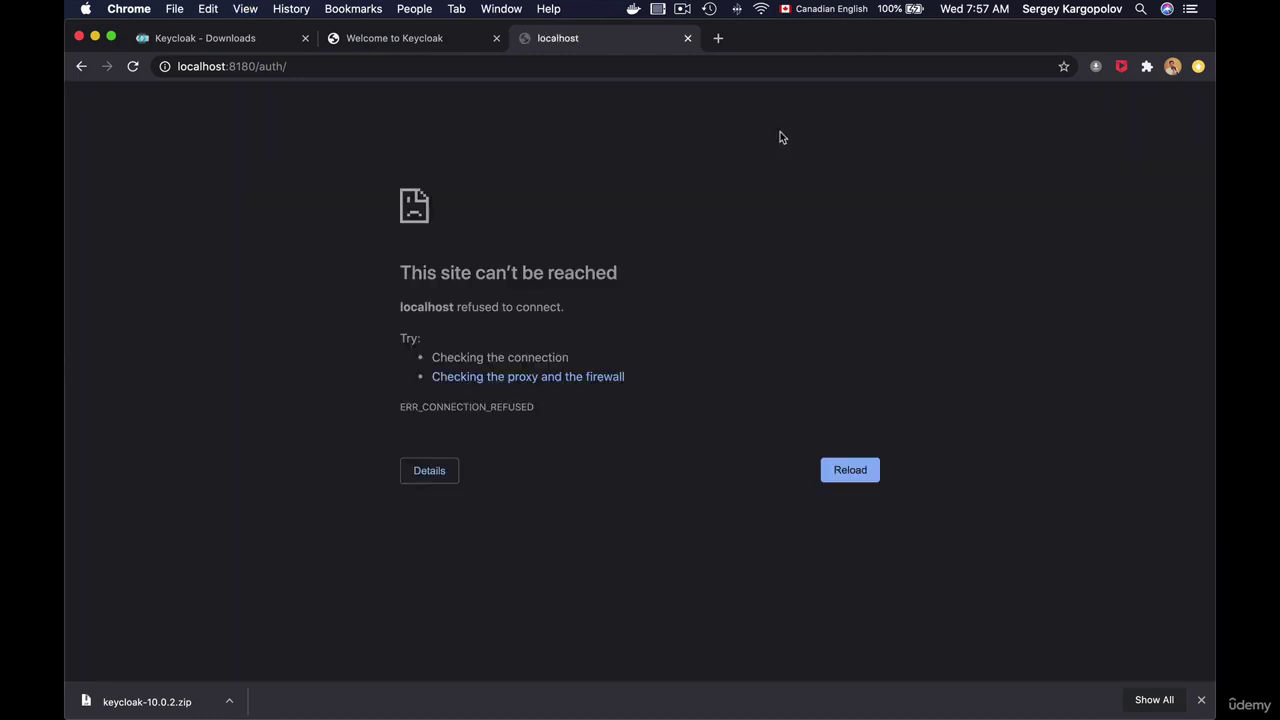
left_click(410, 40)
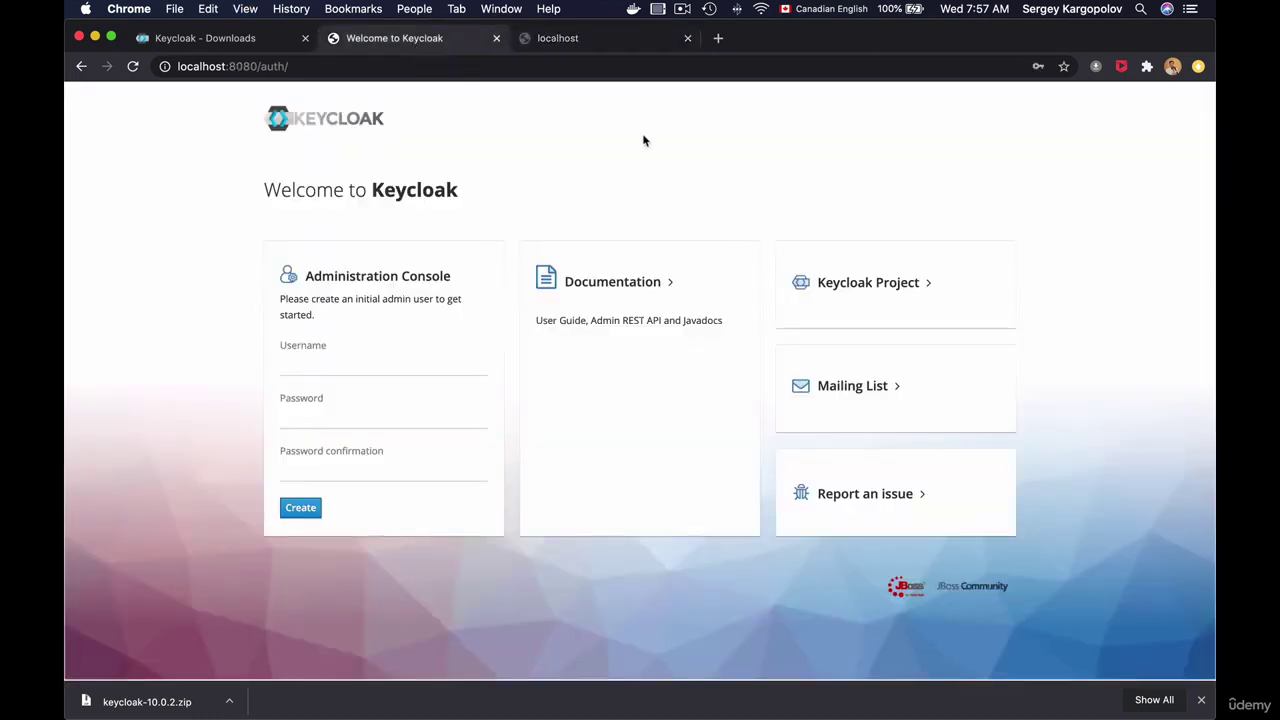
key("super+r")
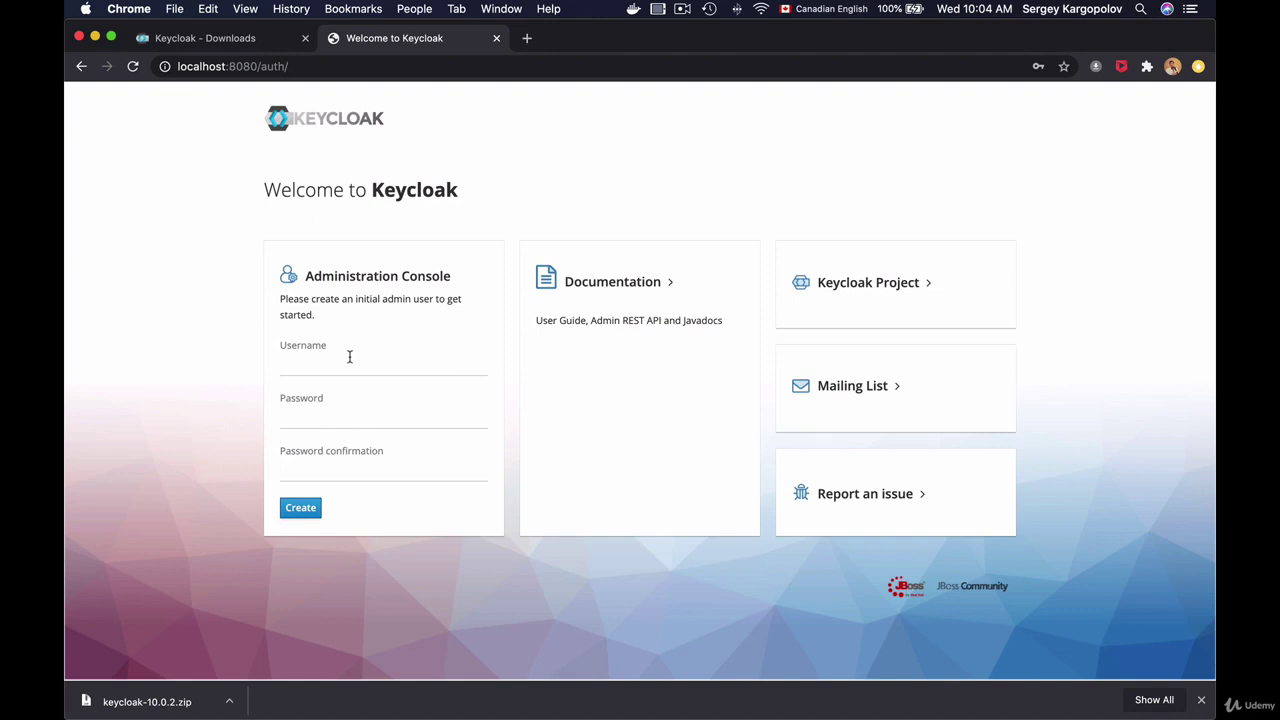
Enter the admin username, password and password confirmation, then create the initial admin user
left_click(350, 362)
type("sergey")
left_click(317, 416)
left_click(317, 468)
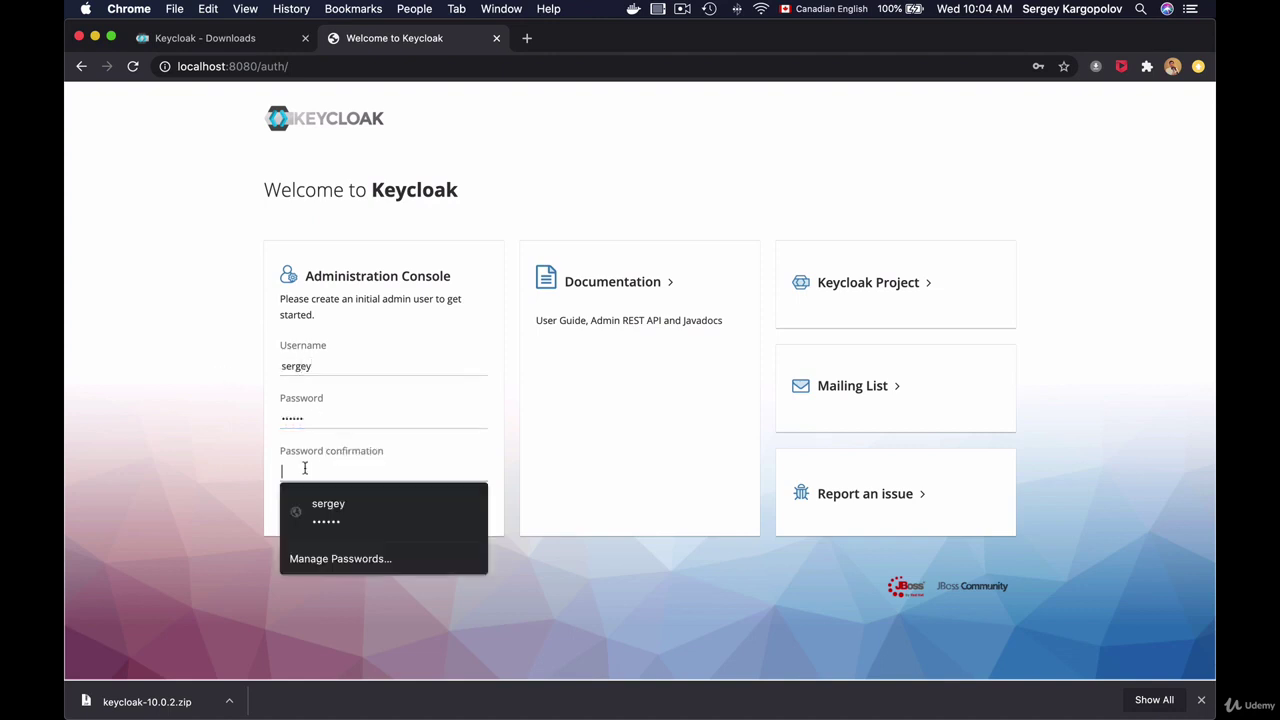
left_click(300, 507)
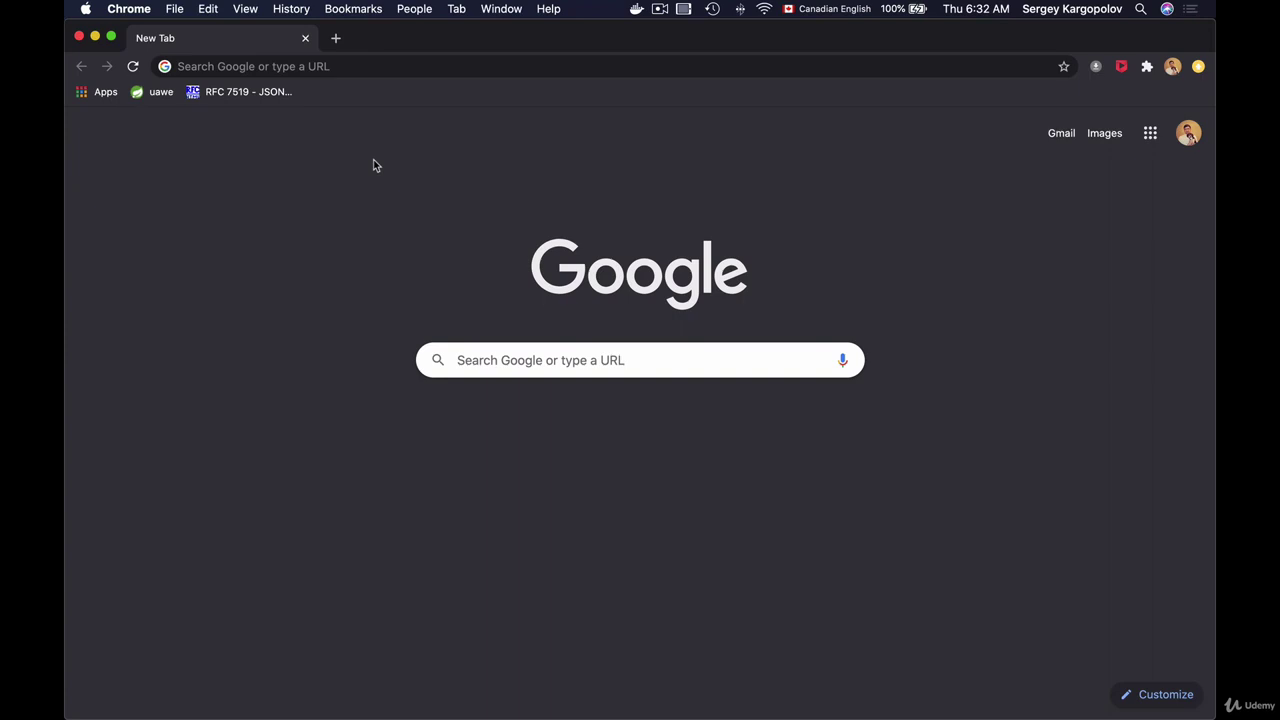
Load localhost:8080 in Chrome and sign in to the Keycloak administration console
left_click(328, 68)
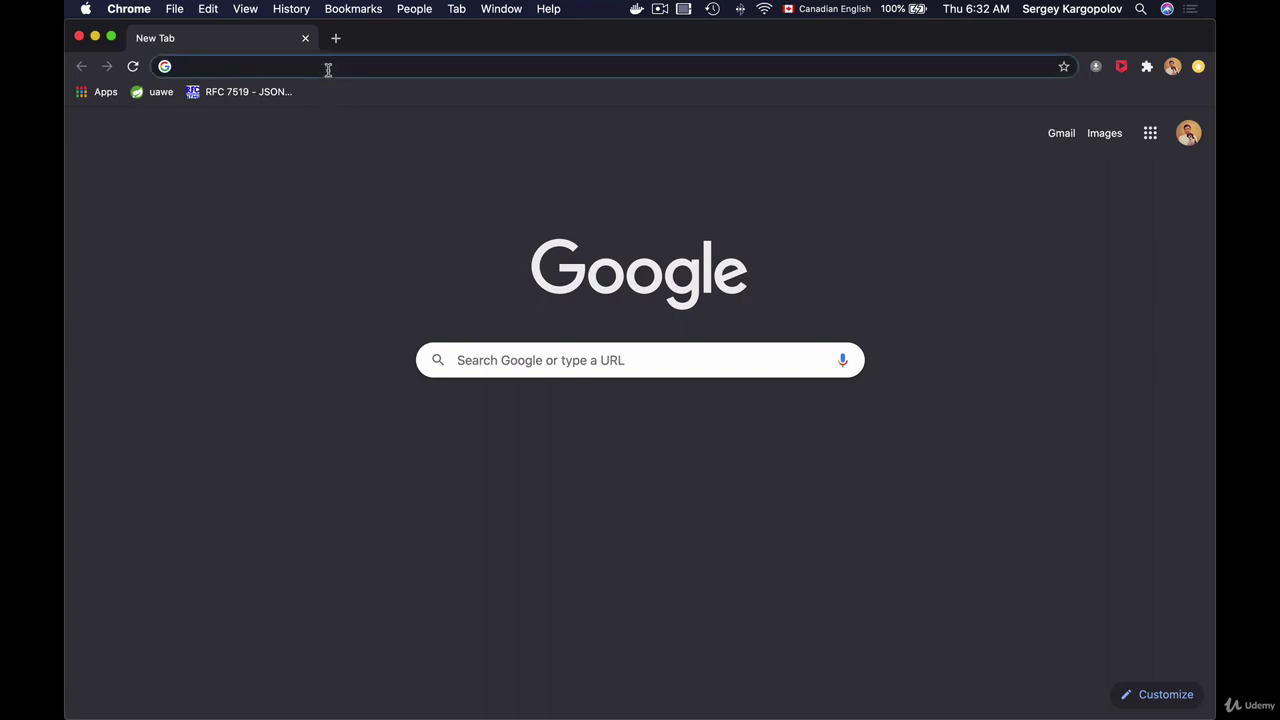
type("localhost:8085/us")
key("BackSpace")
key("BackSpace")
key("BackSpace")
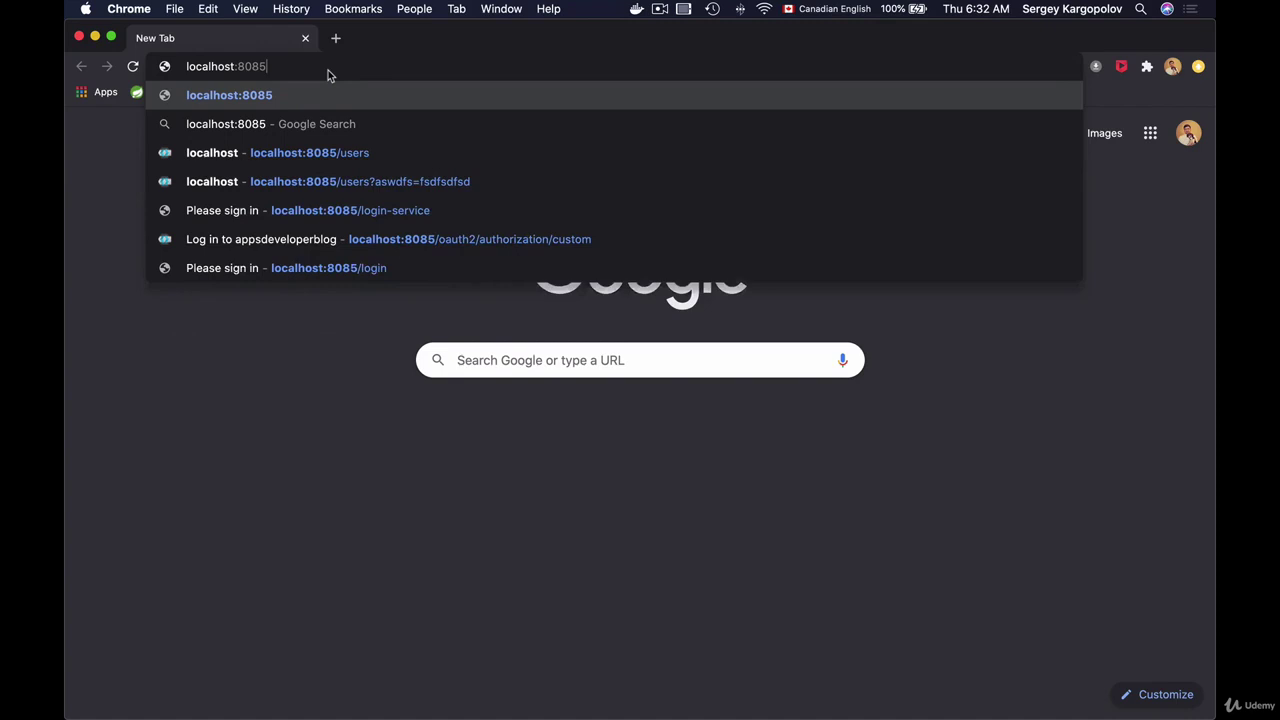
type("0")
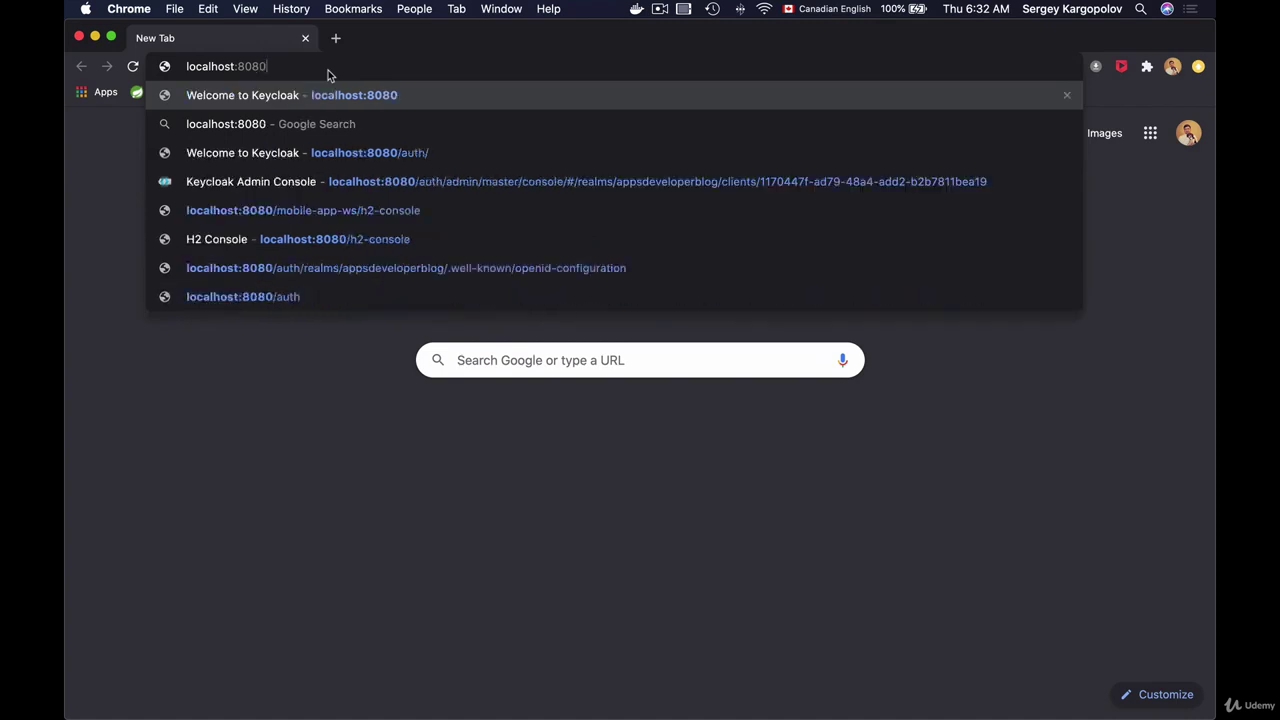
key("Return")
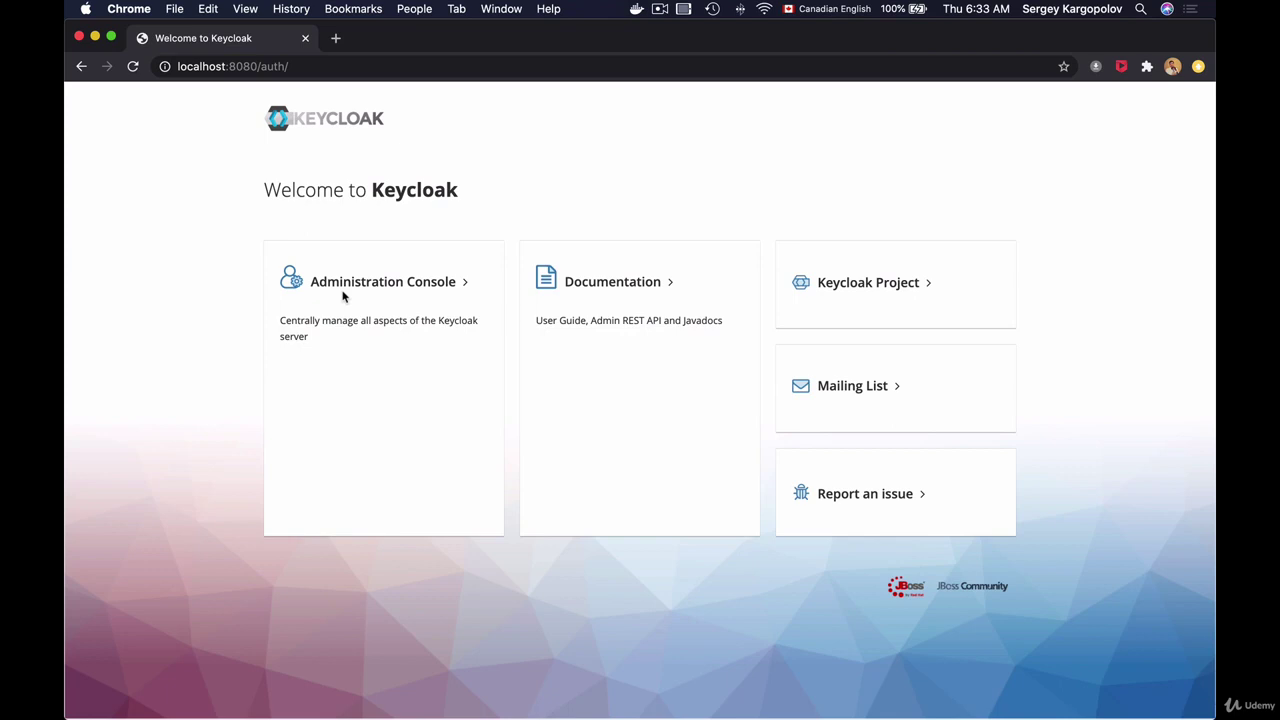
left_click(340, 284)
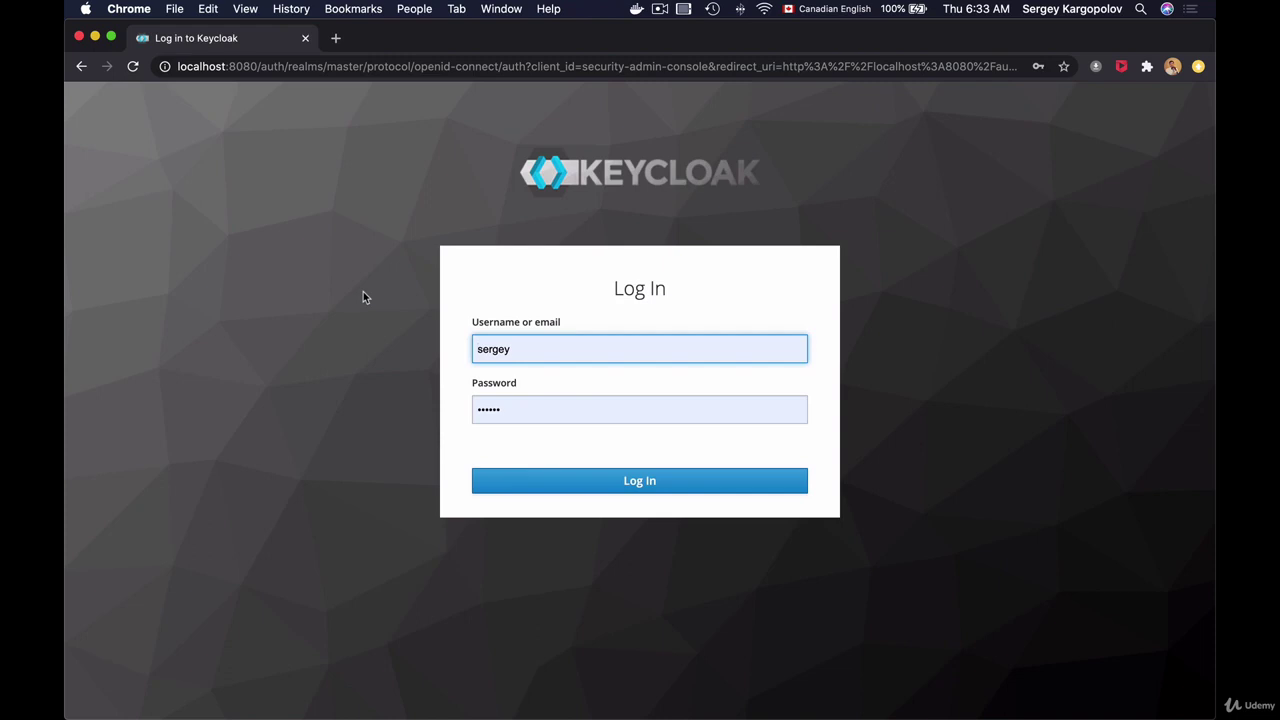
left_click(513, 480)
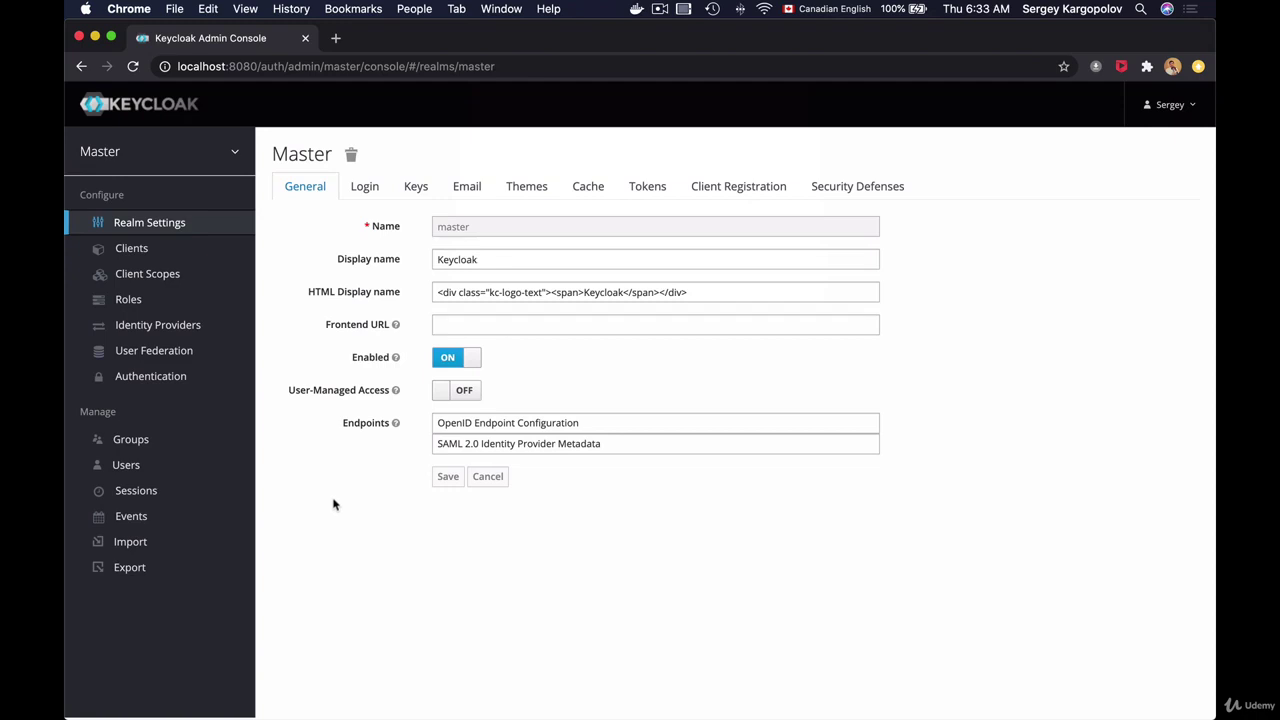
mouse_move(90, 143)
mouse_move(103, 152)
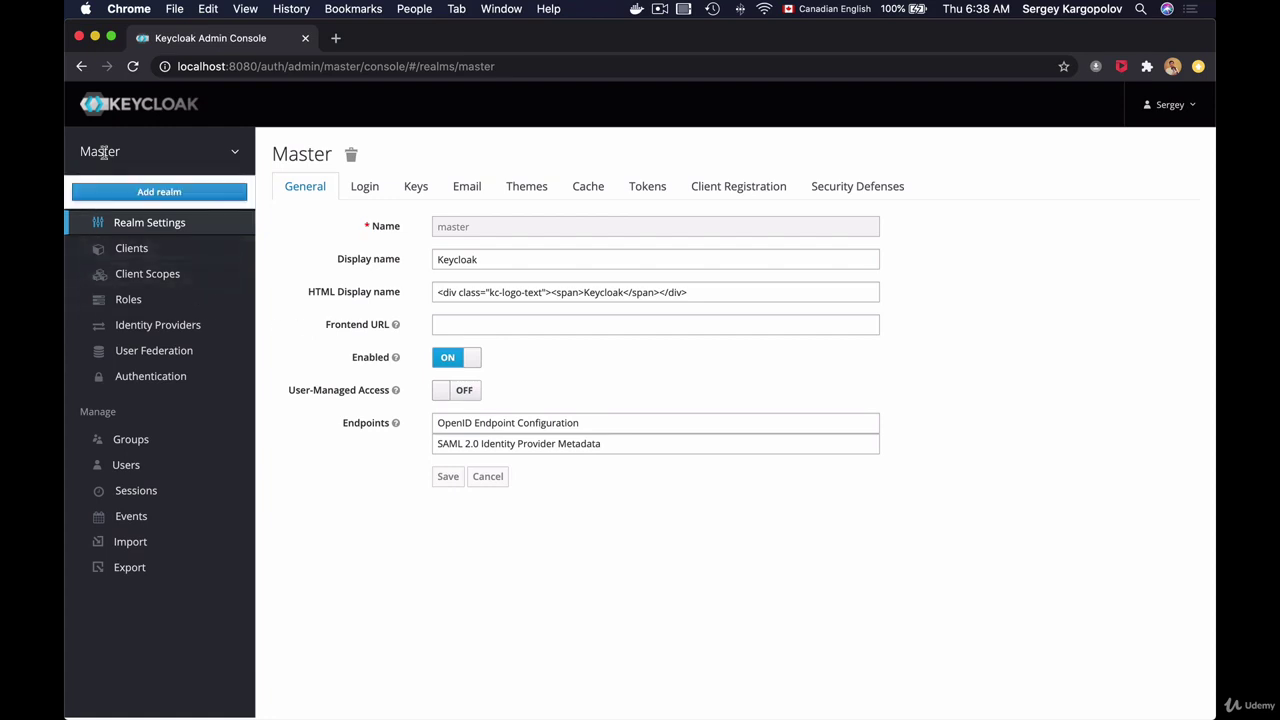
Create a new realm named appsdeveloperblog
left_click(140, 190)
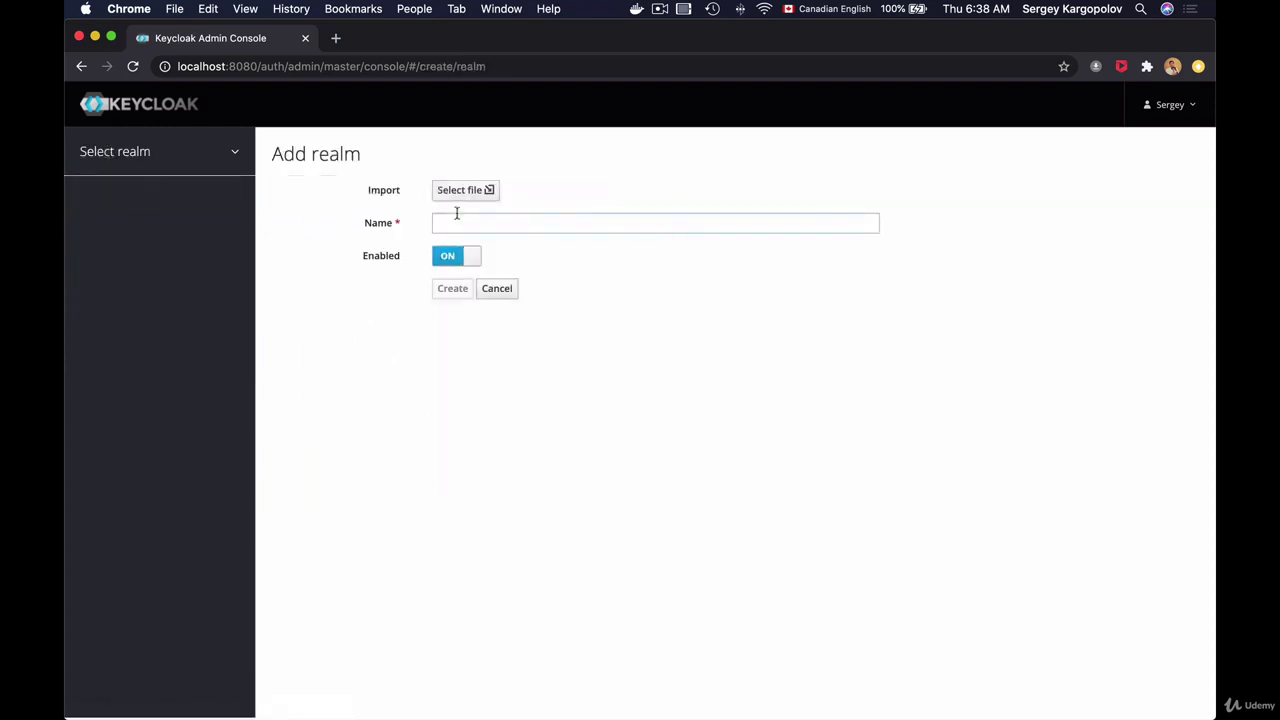
left_click(460, 220)
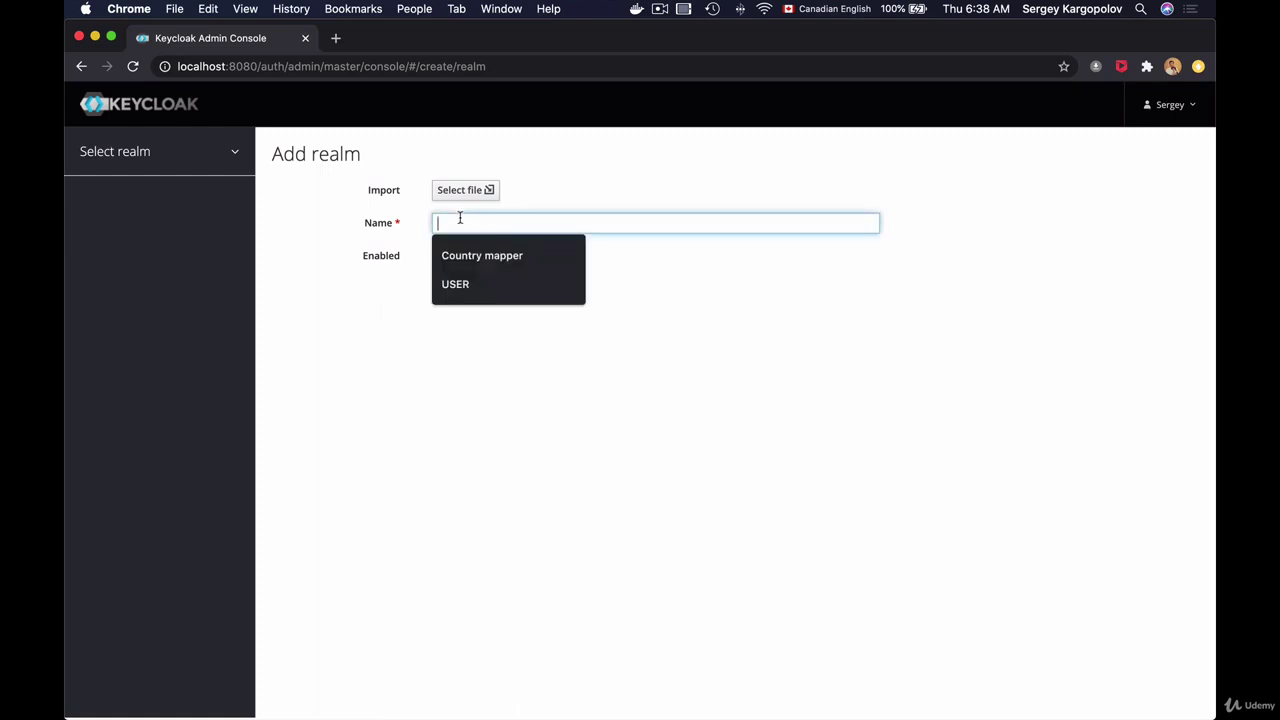
type("appsdeveloperblog")
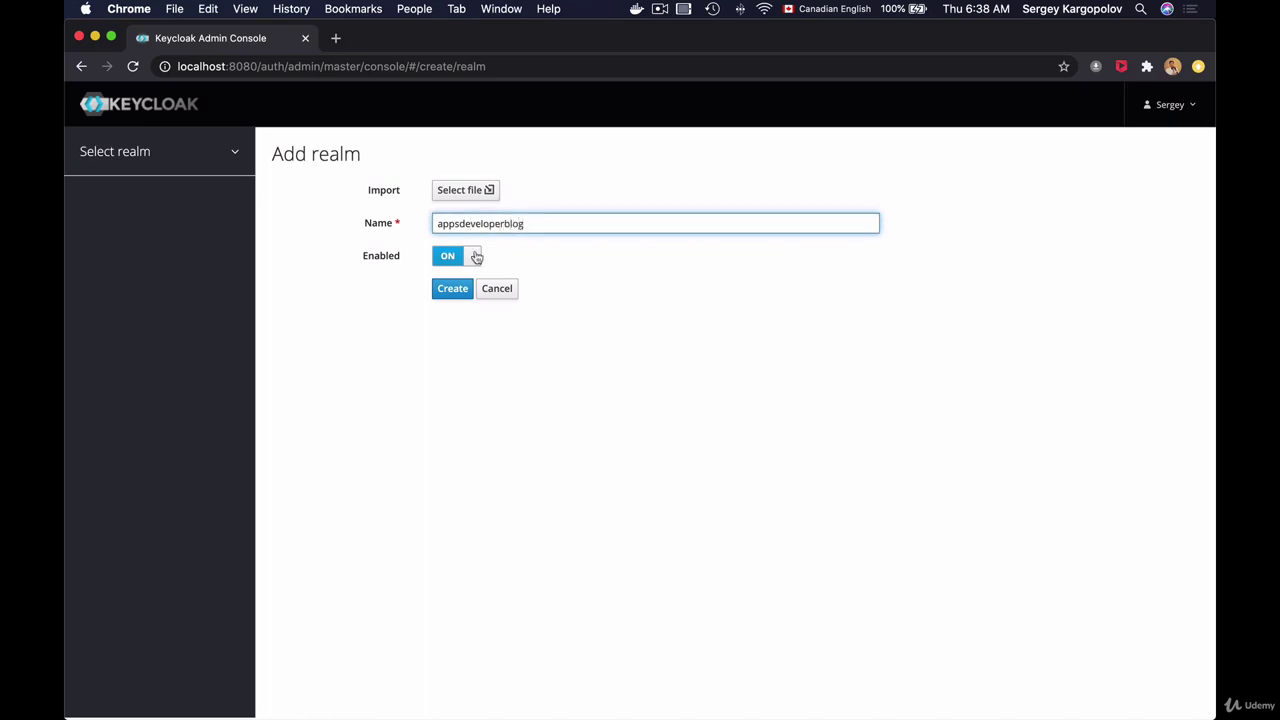
left_click(449, 290)
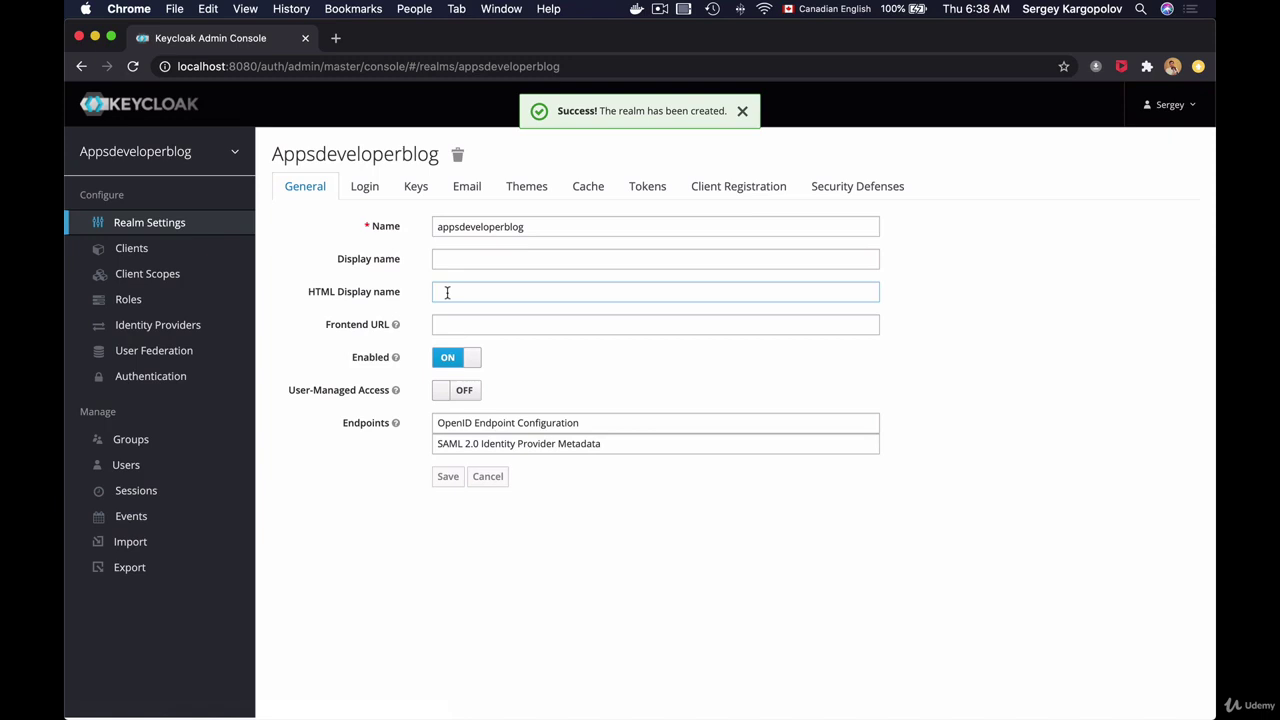
Switch to the Master realm and then back to appsdeveloperblog
mouse_move(248, 164)
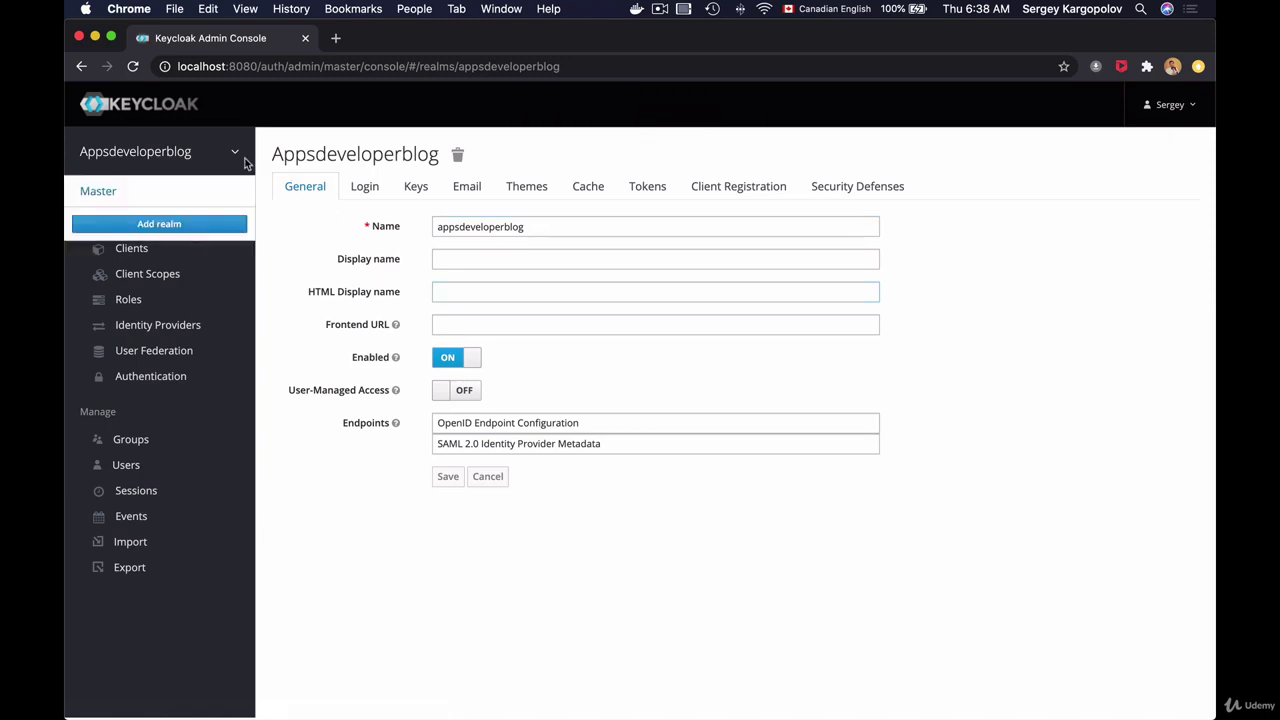
left_click(115, 191)
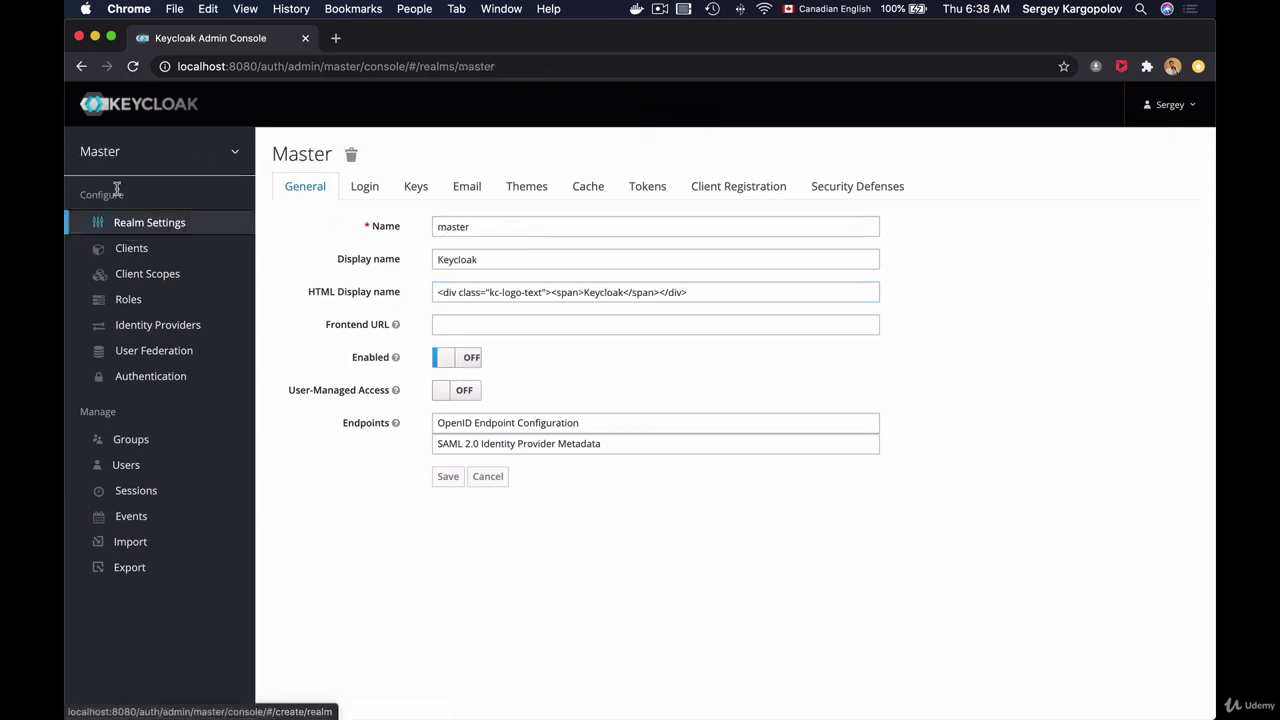
mouse_move(190, 157)
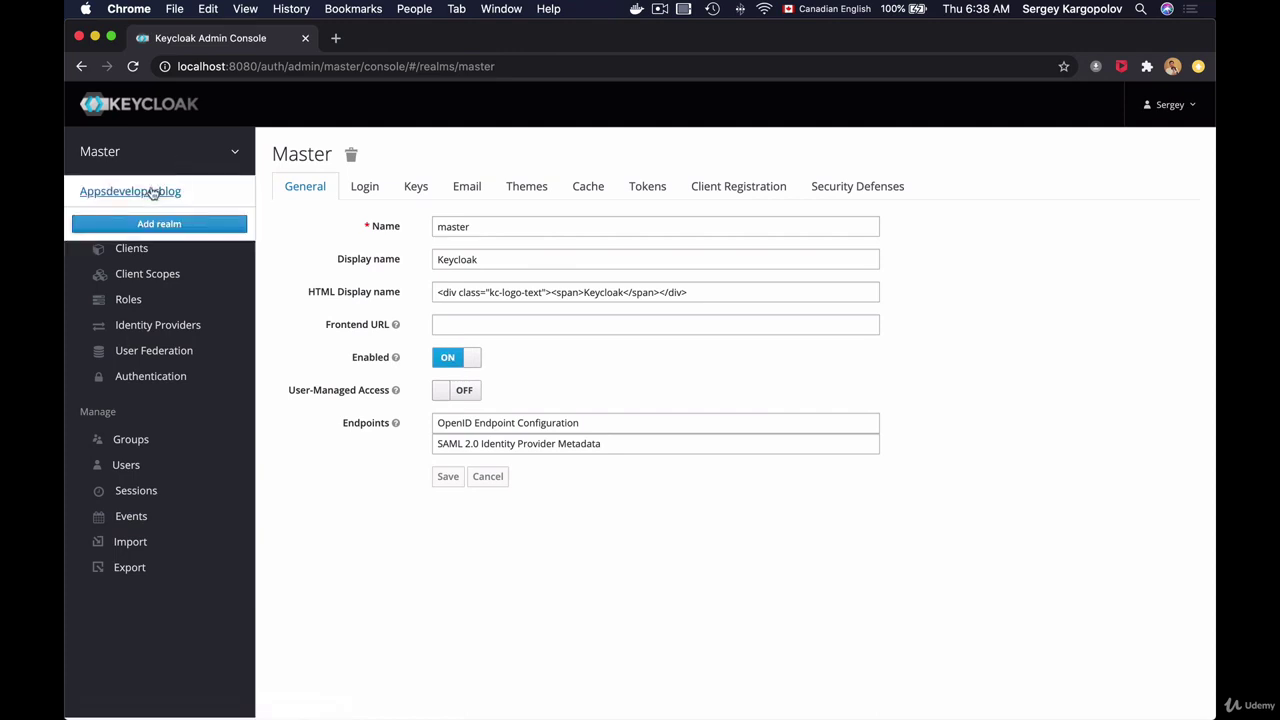
left_click(152, 191)
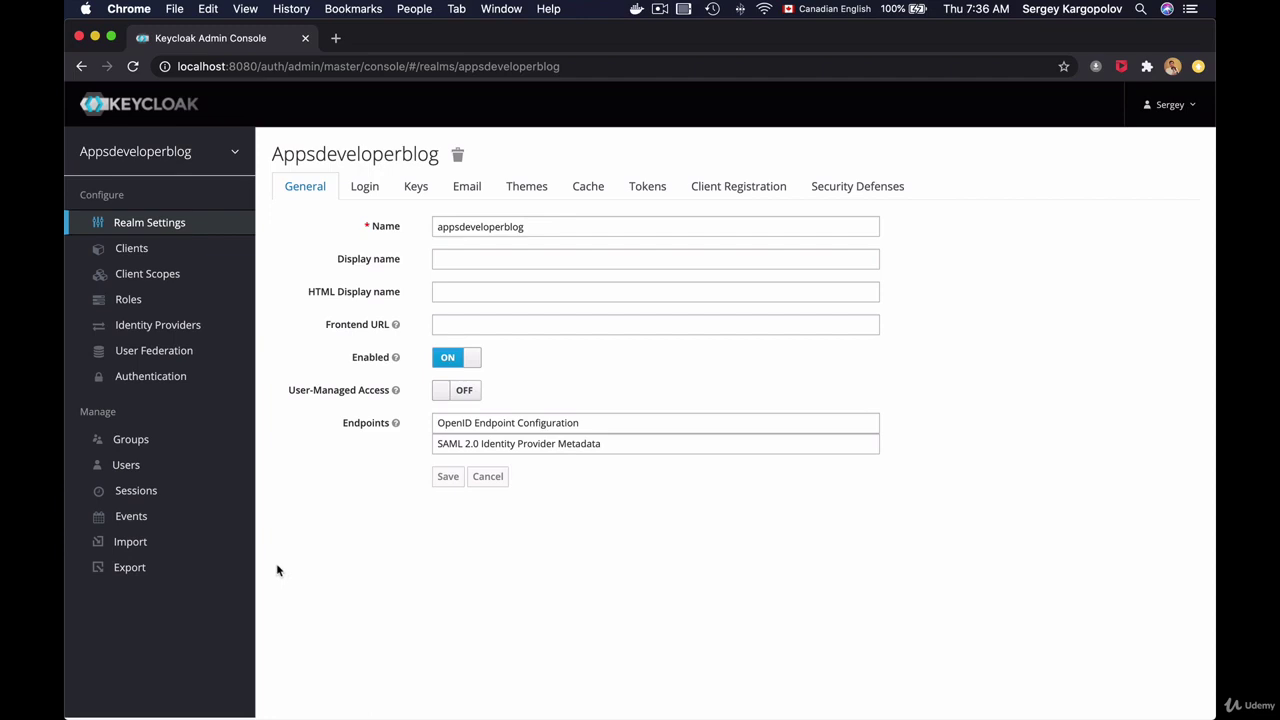
Start a new user in appsdeveloperblog with username, email, first and last name, keeping User Enabled on
left_click(125, 464)
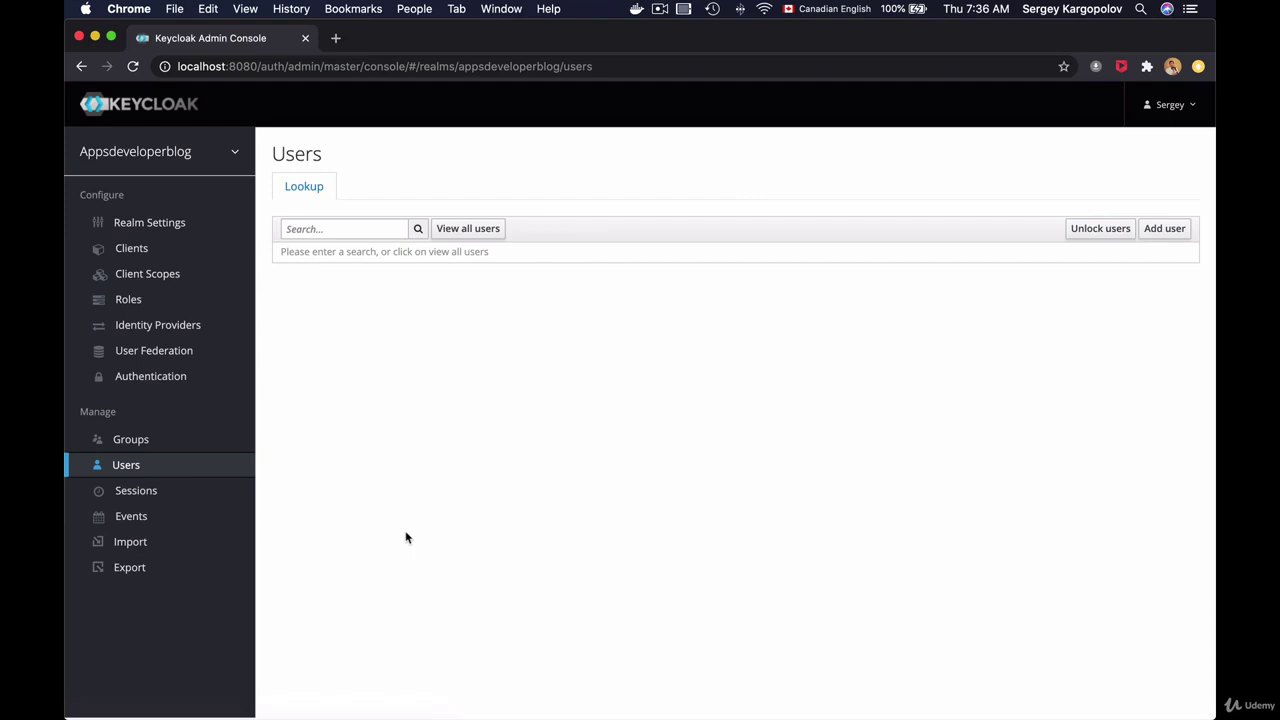
left_click(488, 230)
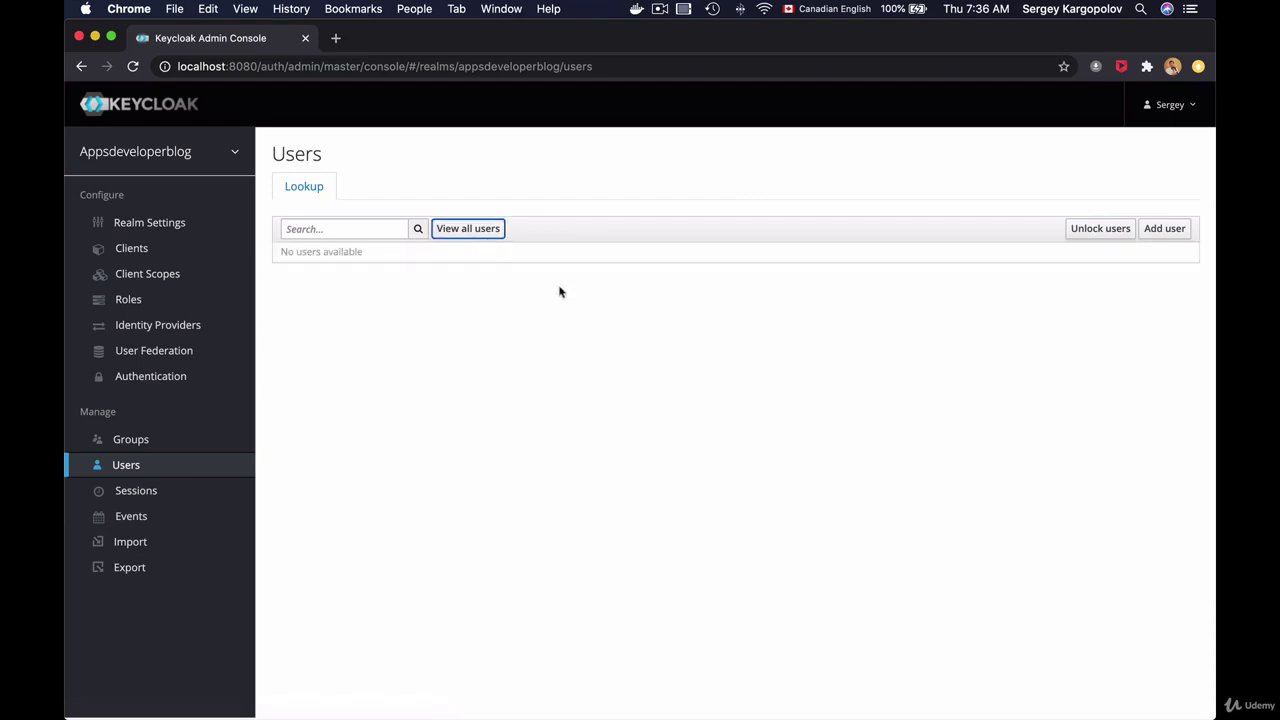
left_click(1163, 229)
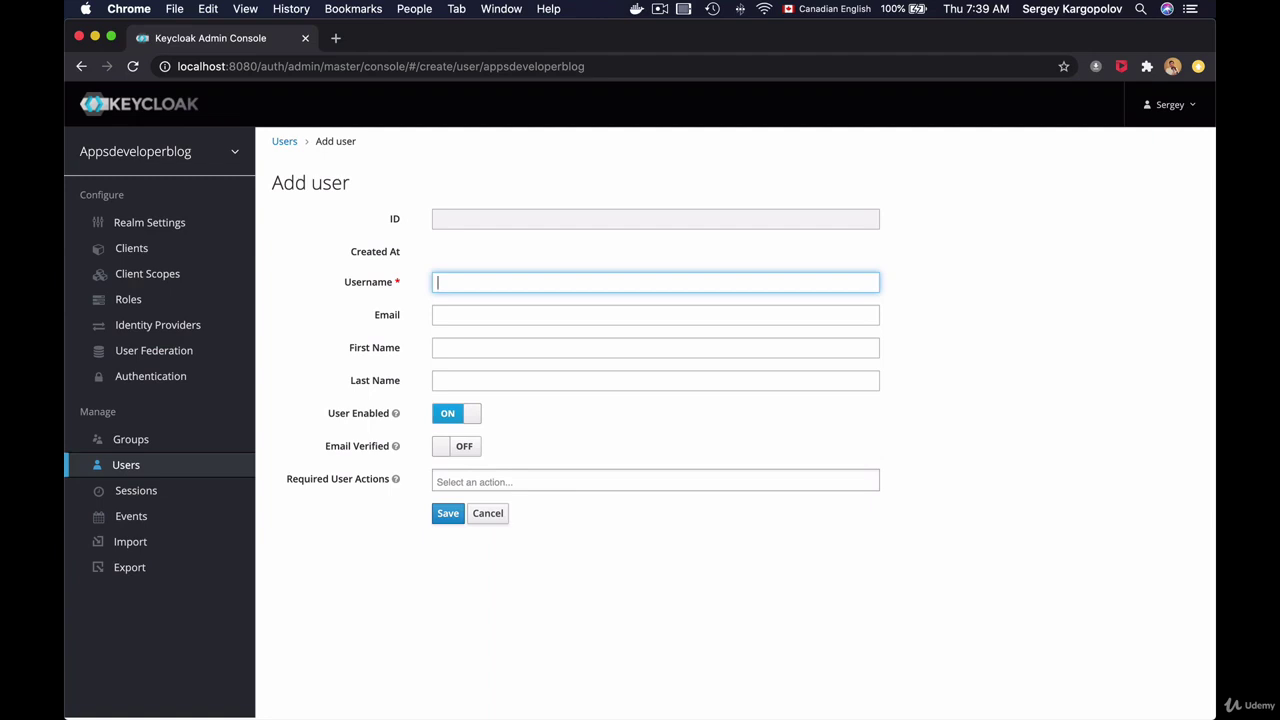
left_click(507, 380)
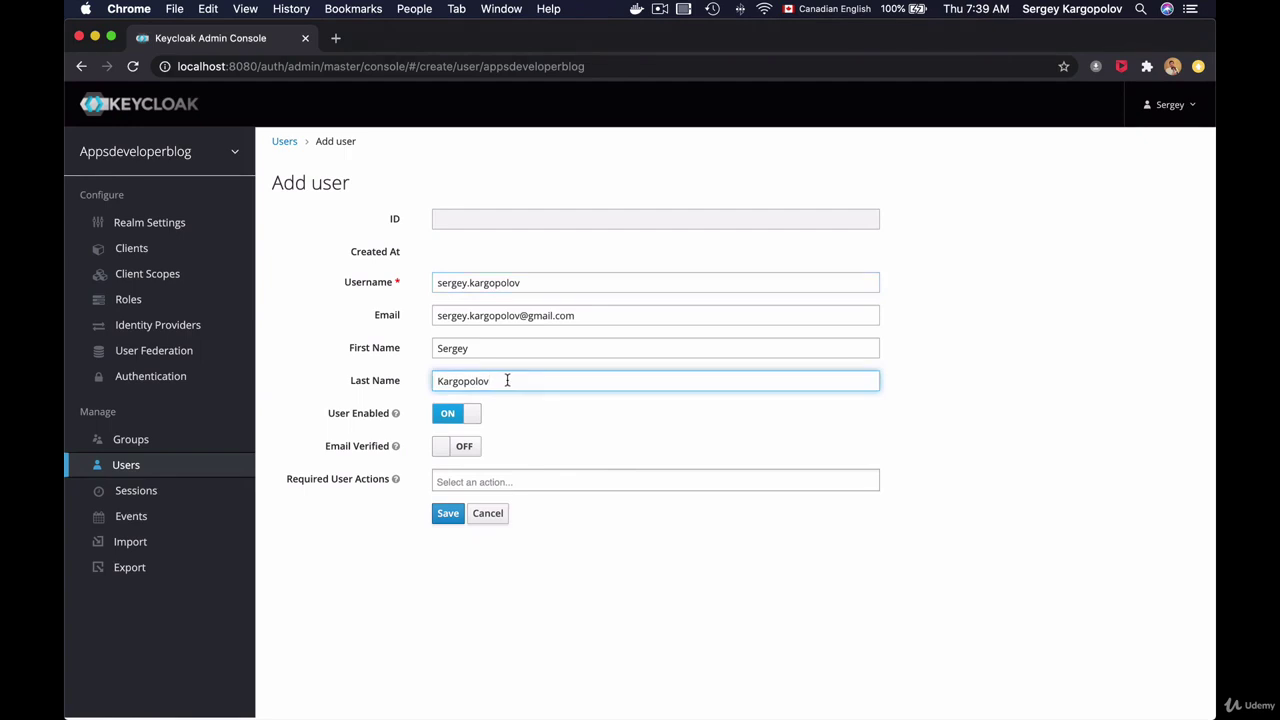
left_click(451, 416)
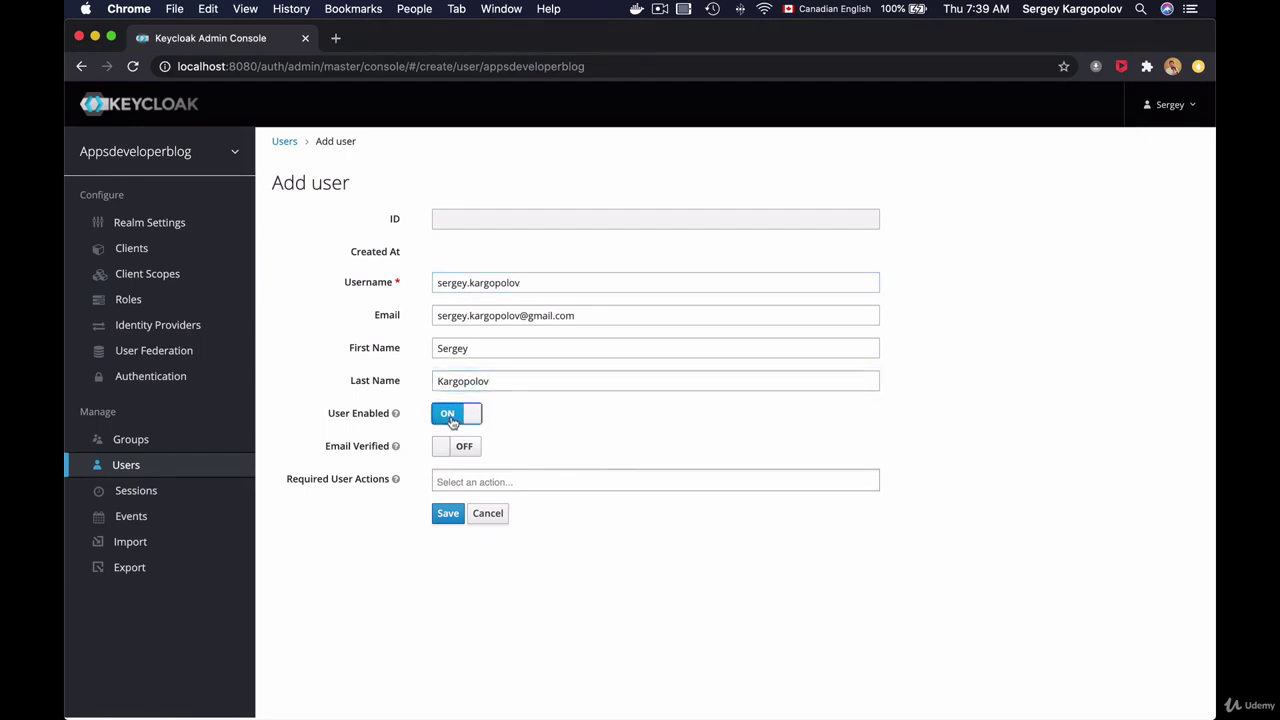
left_click(458, 421)
Leave Email Verified off with no required actions, and save the new user
triple_click(629, 315)
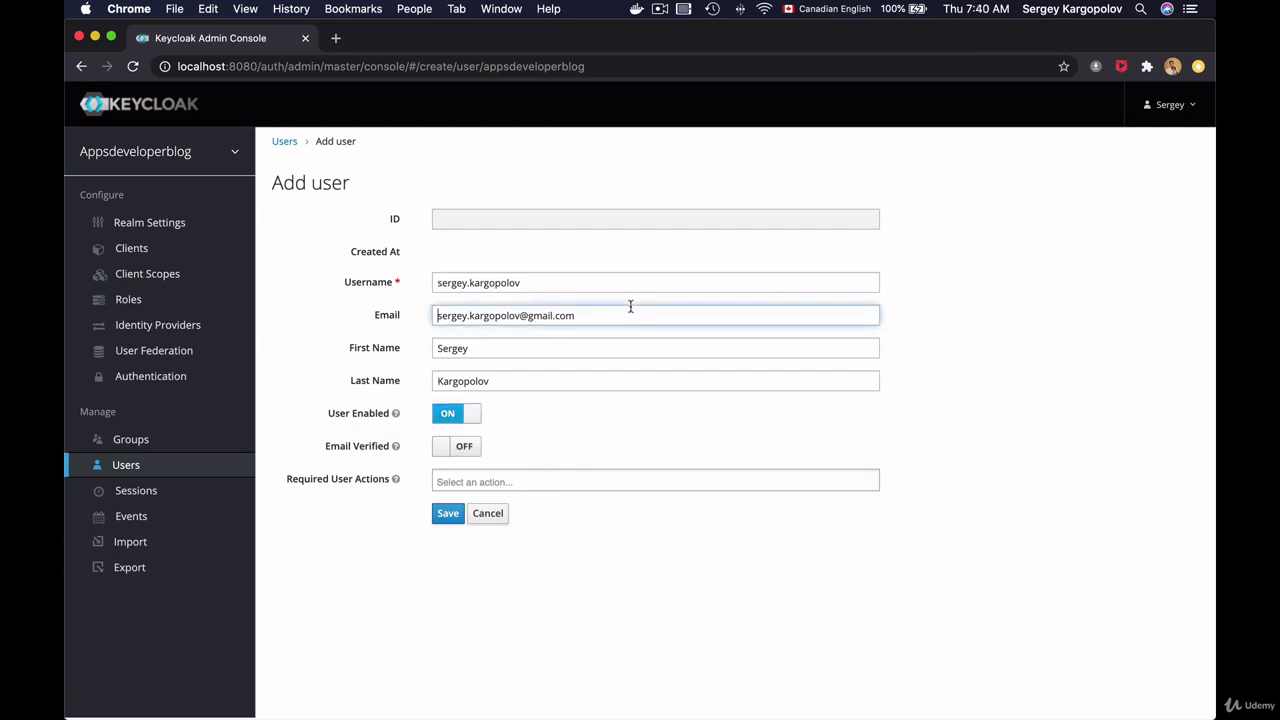
left_click(388, 381)
left_click(469, 455)
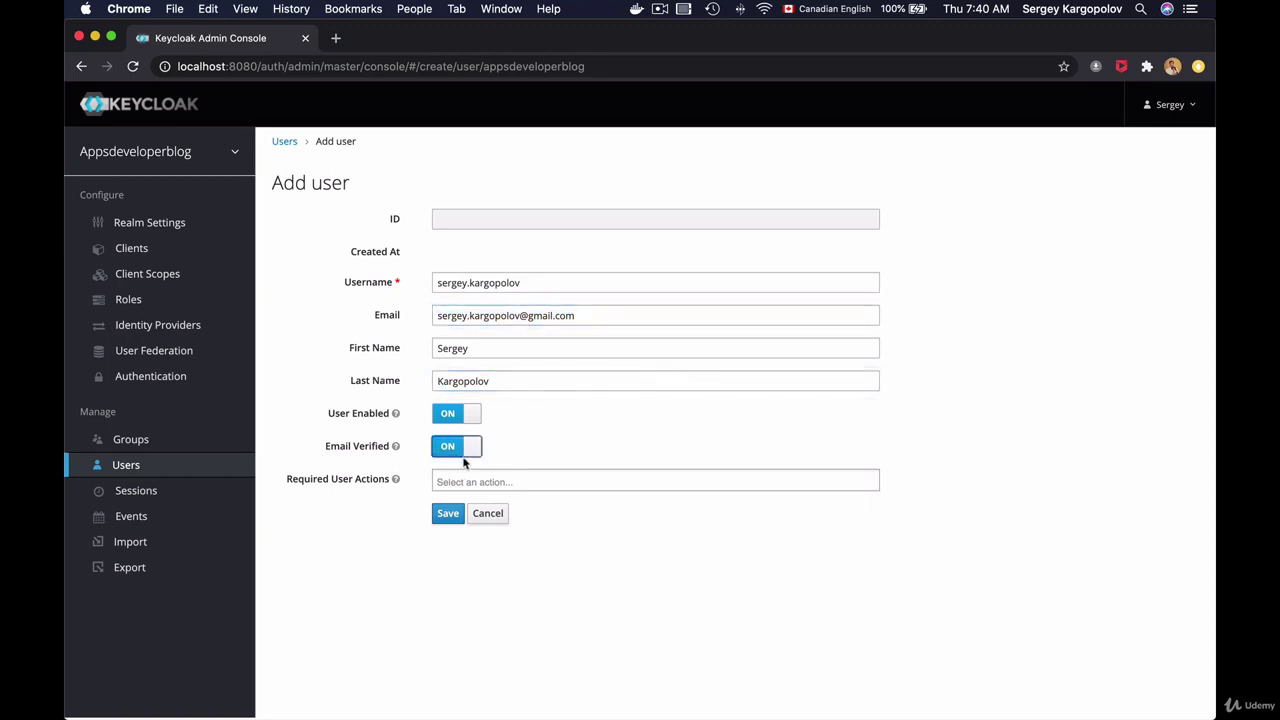
left_click(459, 457)
left_click(448, 480)
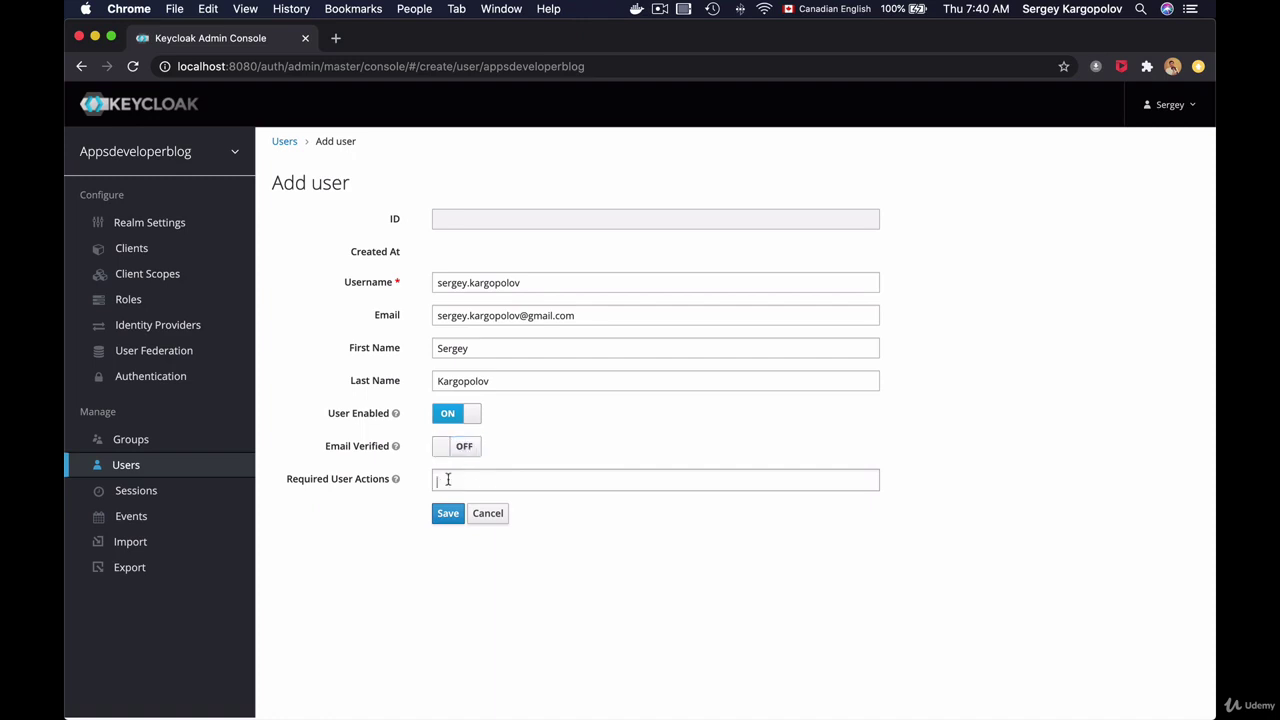
left_click(448, 481)
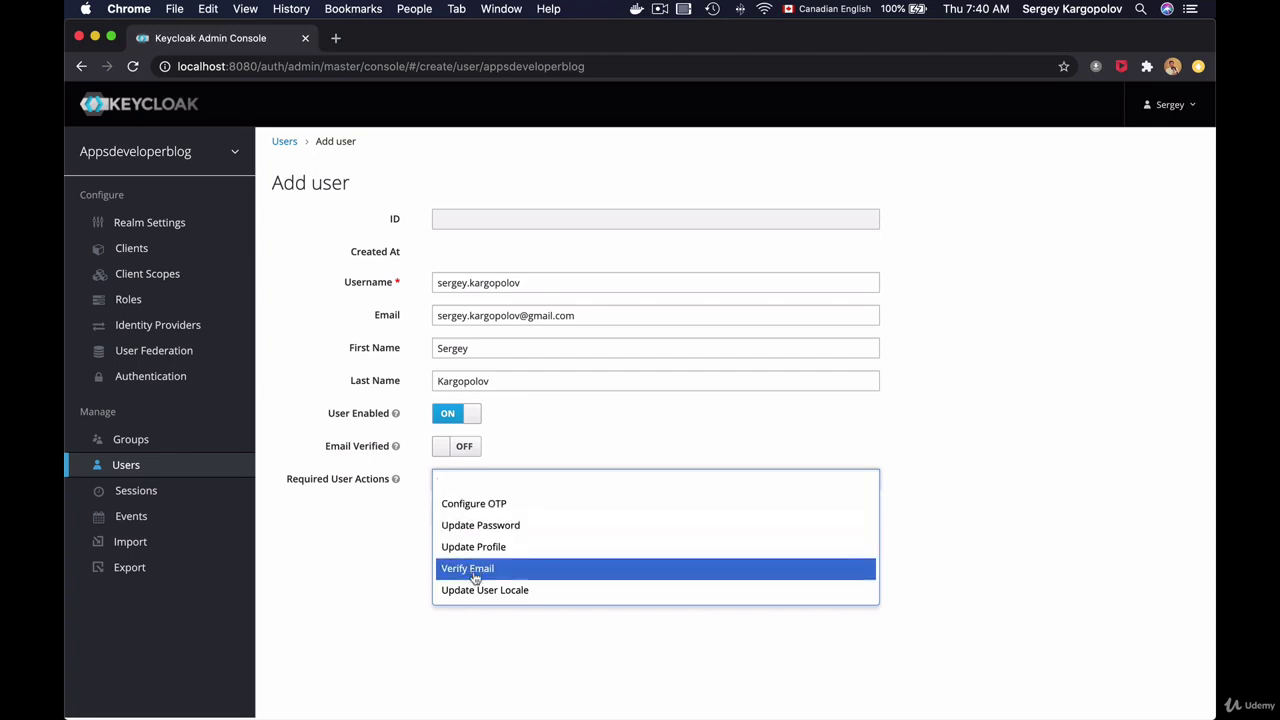
left_click(395, 526)
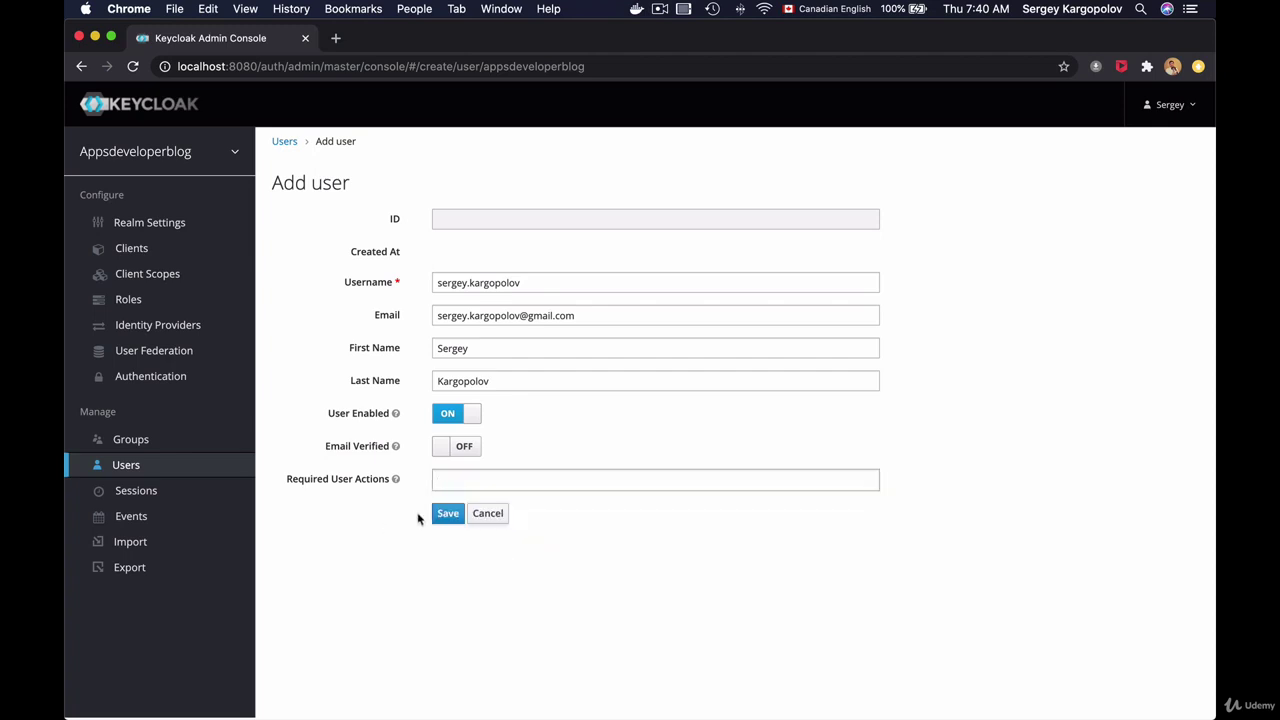
left_click(446, 513)
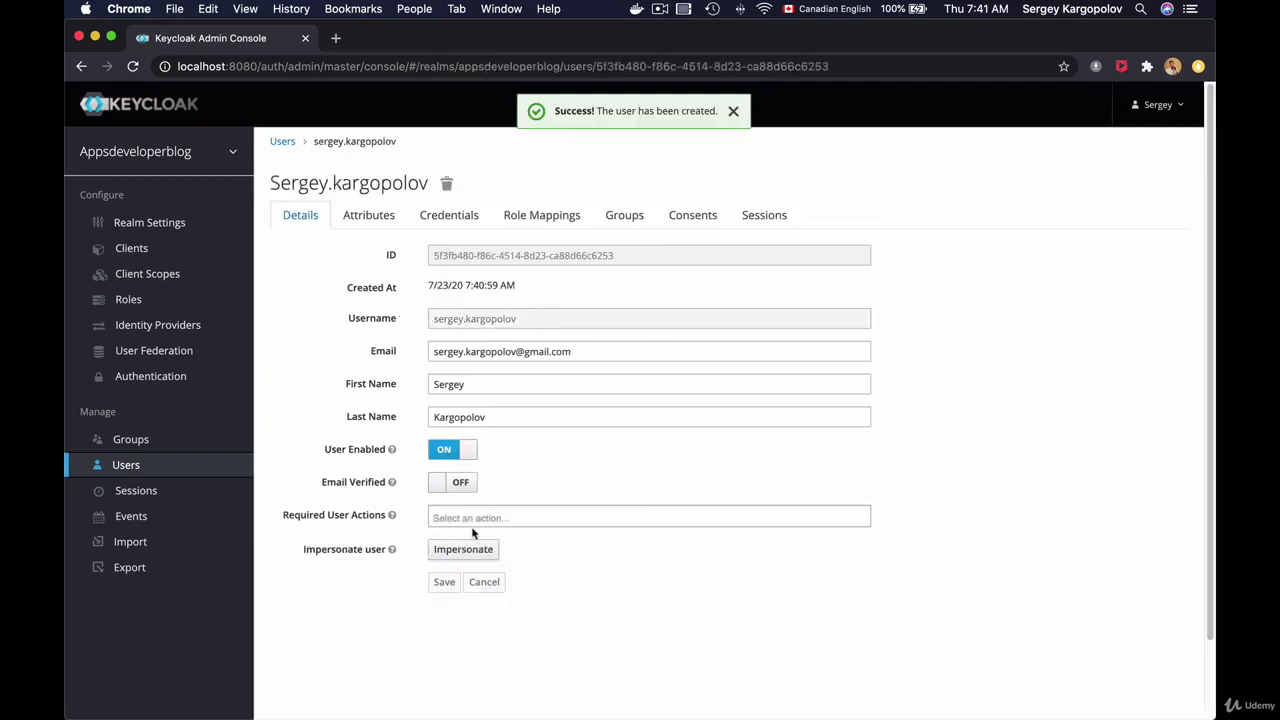
left_click(451, 218)
Enter and confirm a temporary password for the user and confirm Set Password
left_click(449, 375)
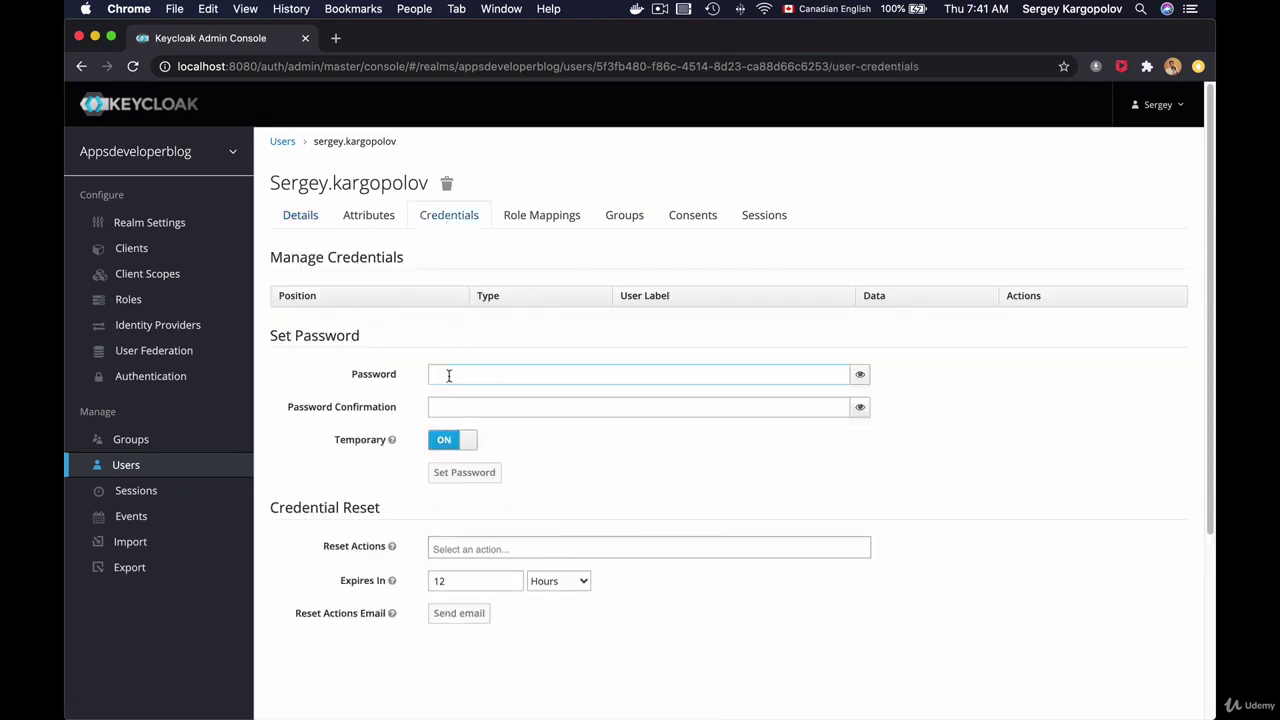
left_click(471, 406)
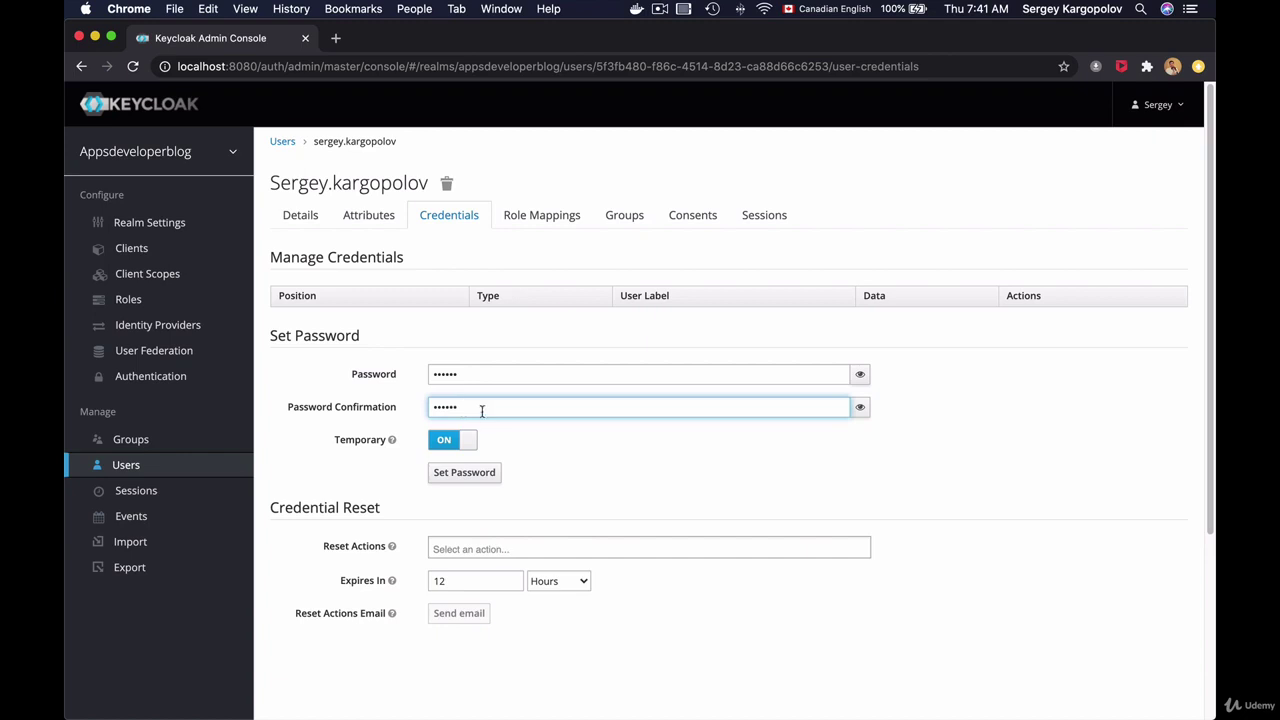
left_click(455, 474)
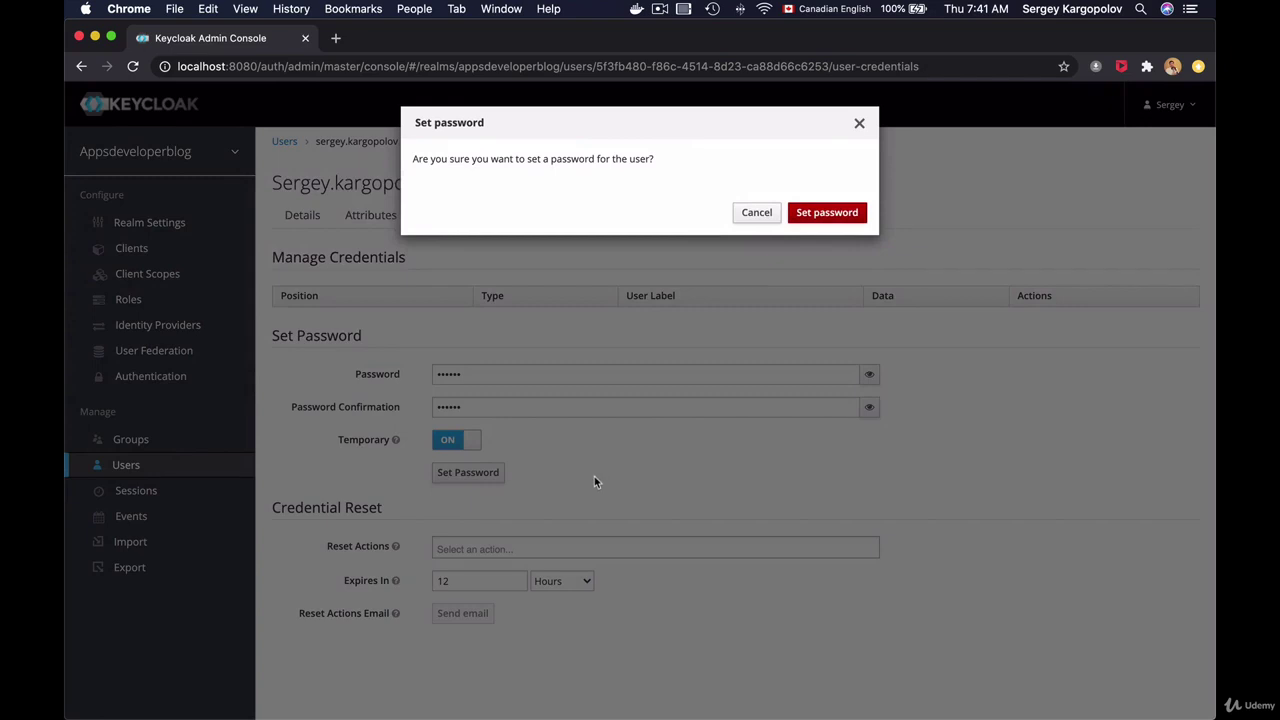
left_click(825, 220)
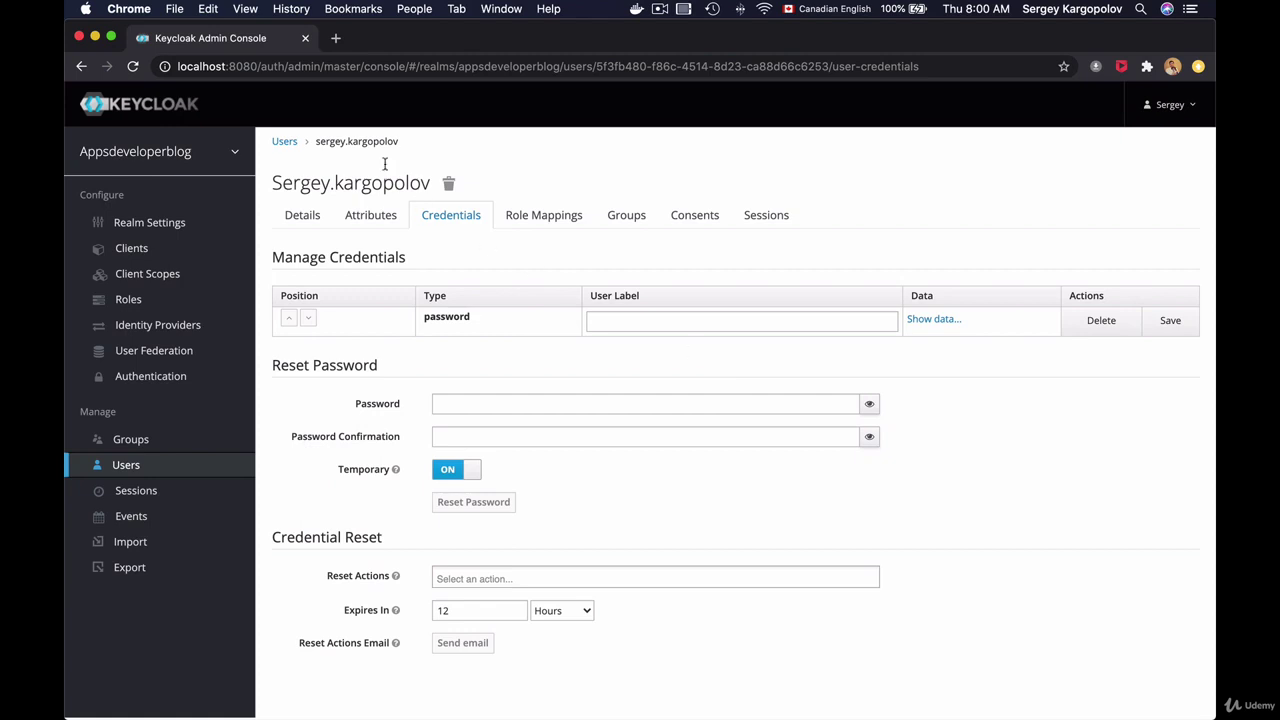
left_click(336, 40)
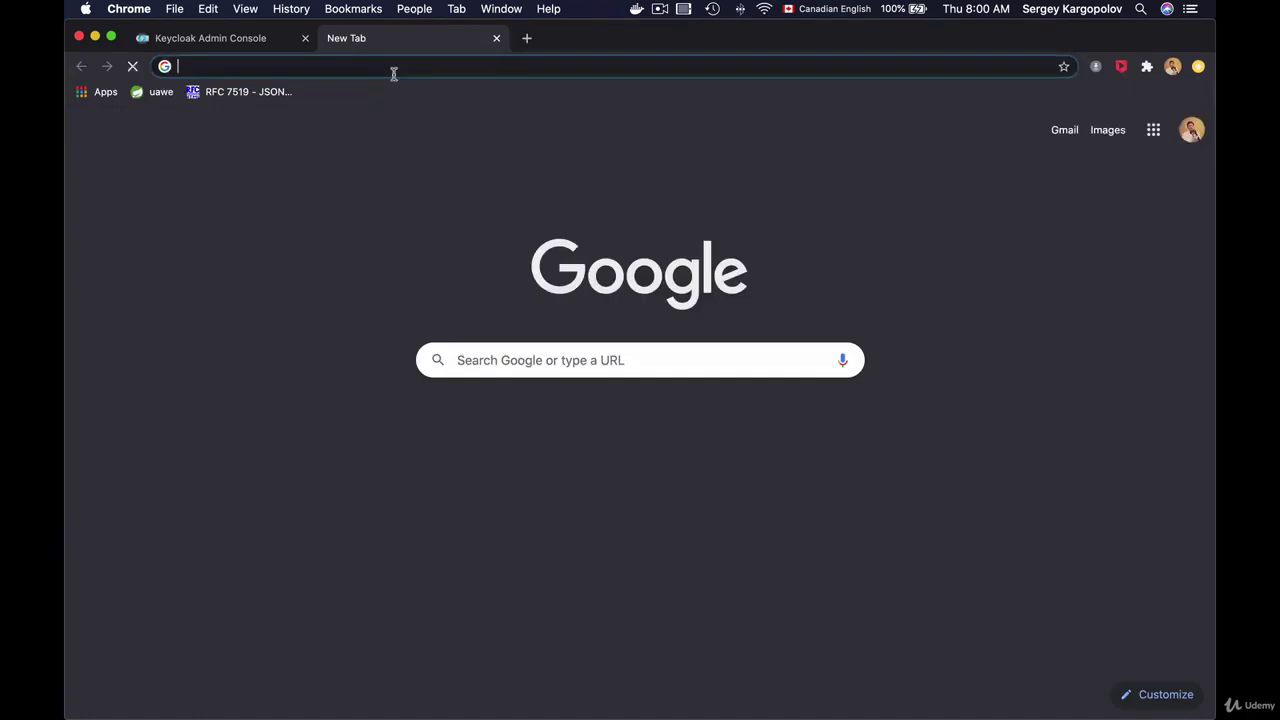
type("http")
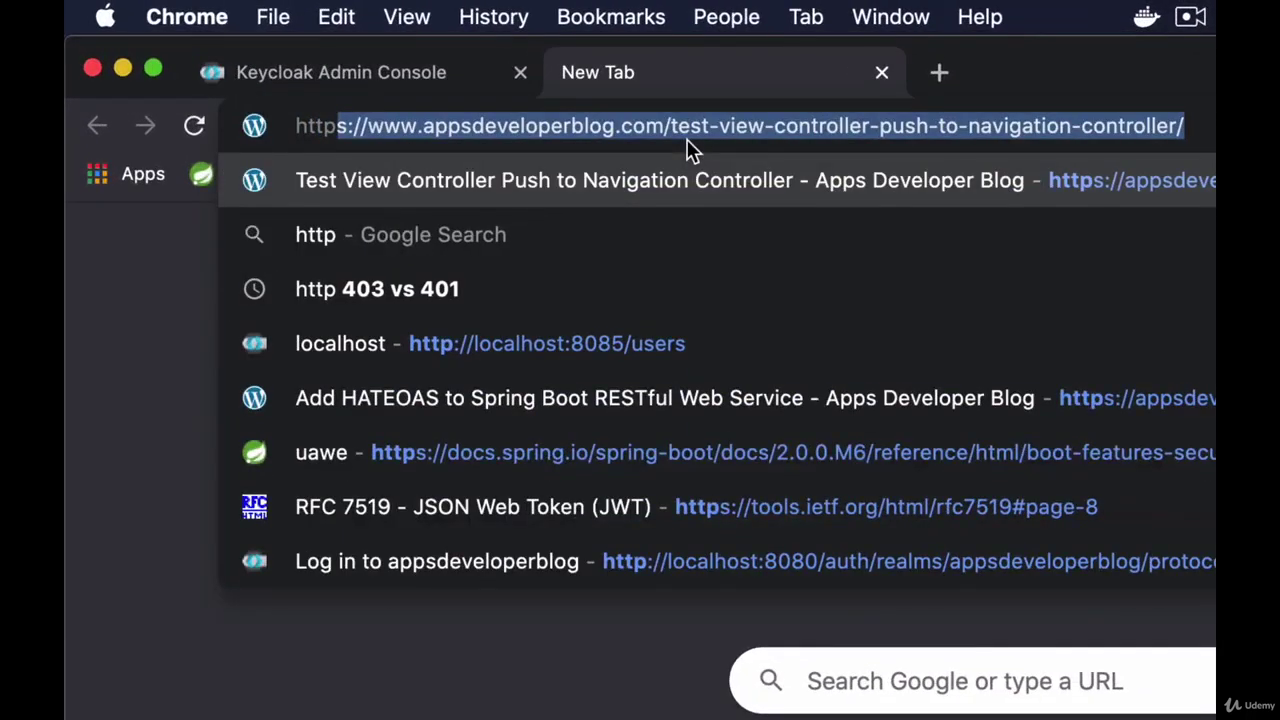
type("://")
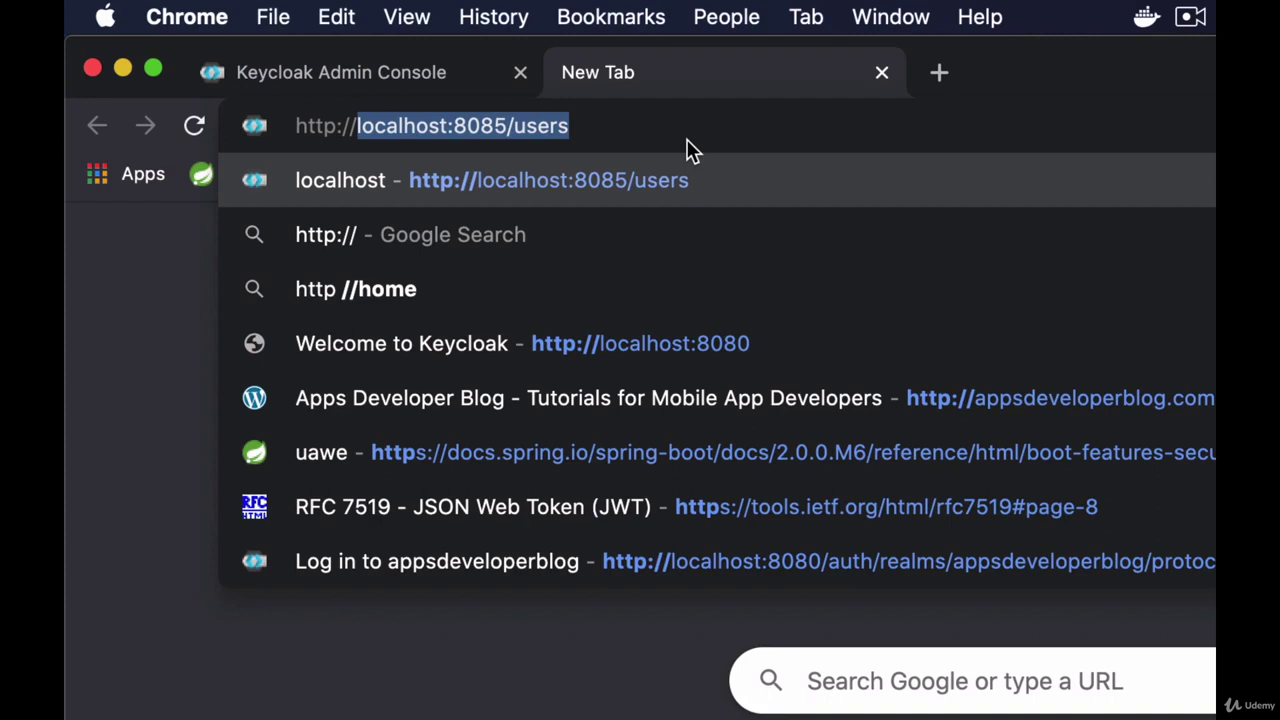
type("localhost:8080/")
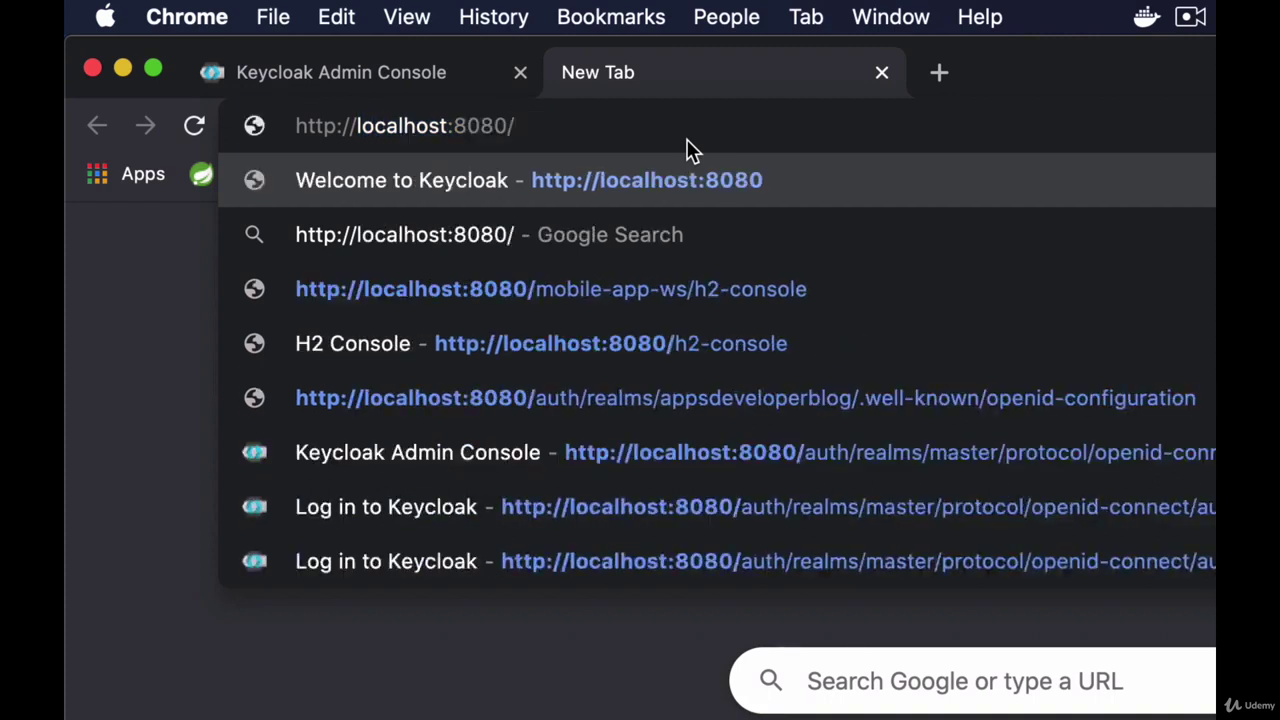
type("auth/realms/")
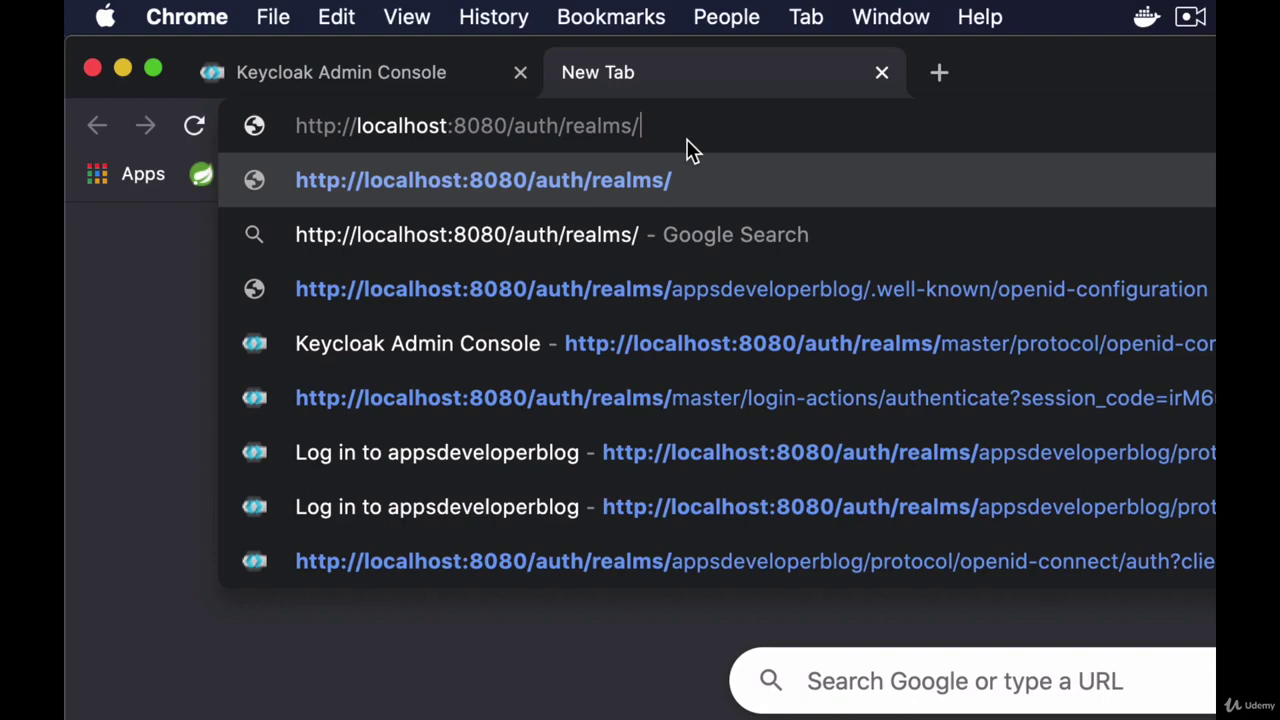
type("appsdeveloperblog/a")
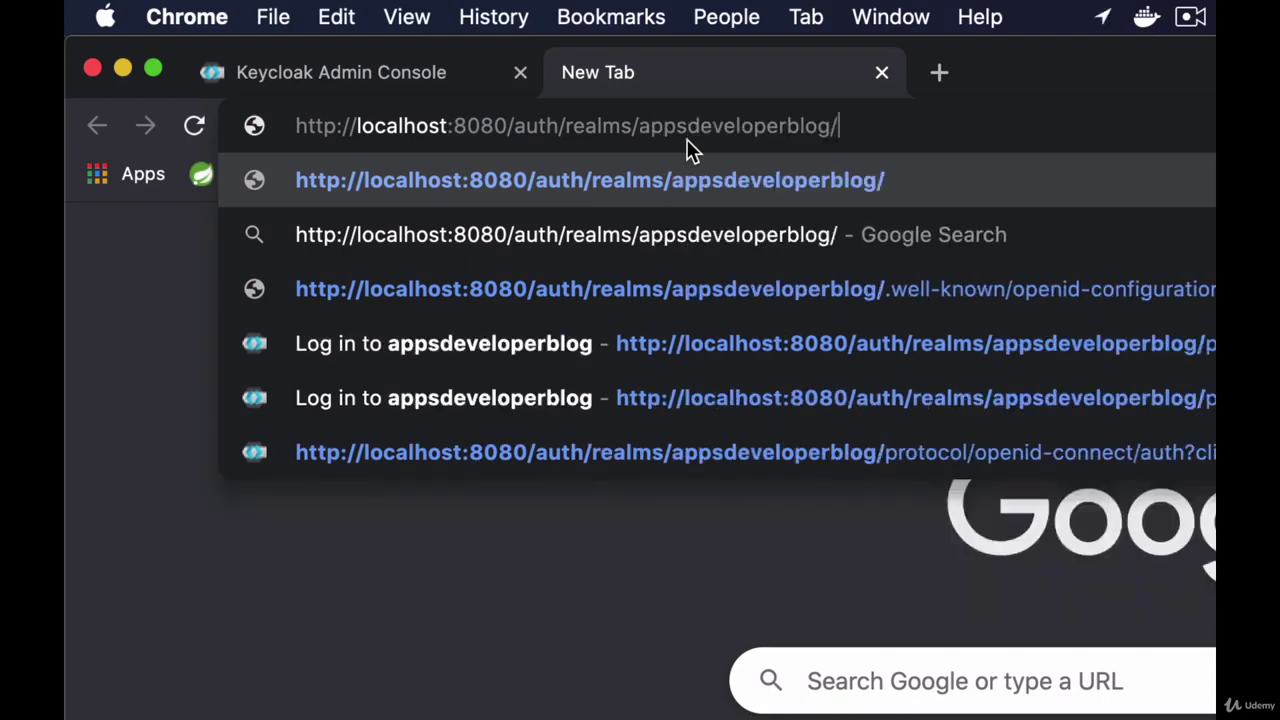
type("ccount")
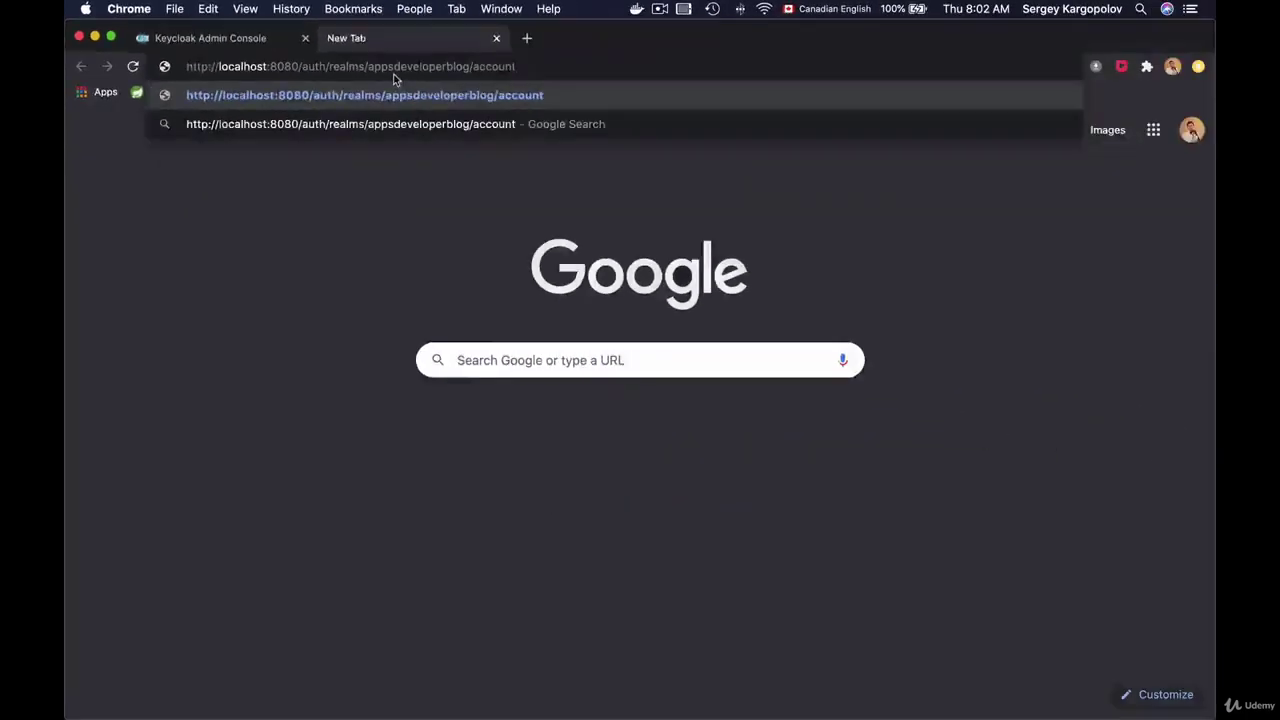
key("Return")
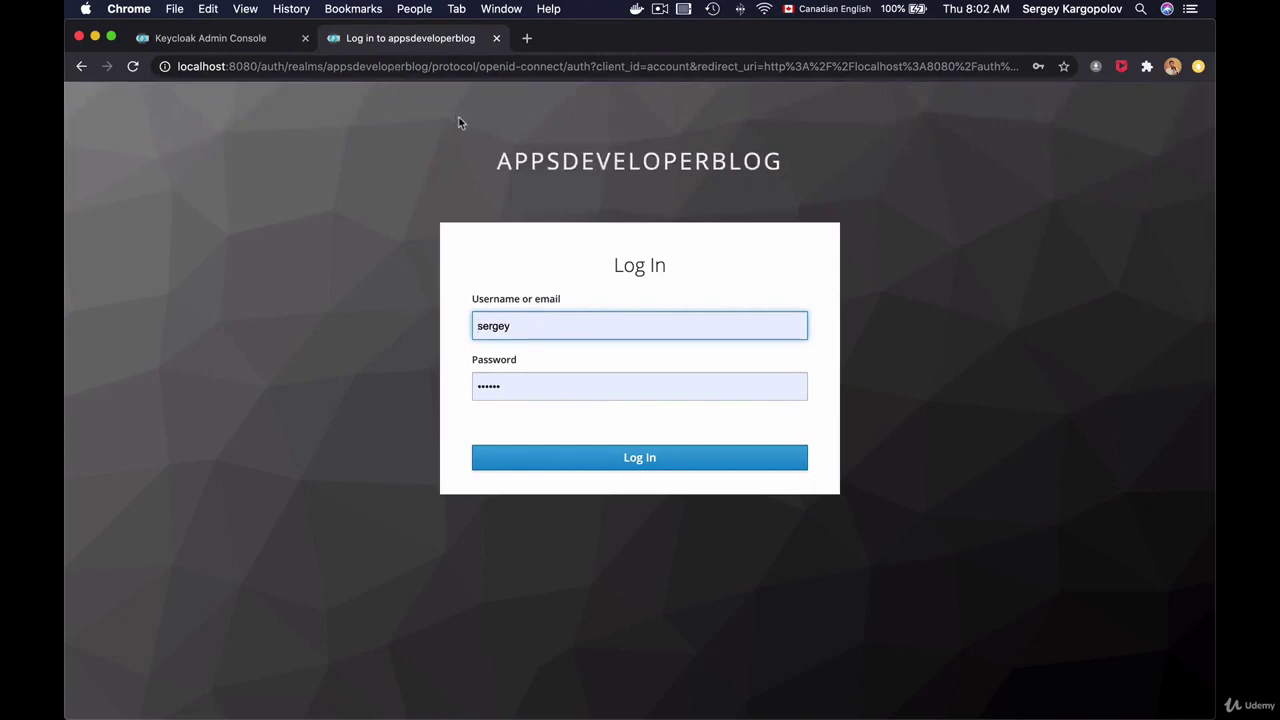
Log in to the appsdeveloperblog account page with the test user's username and password
double_click(531, 323)
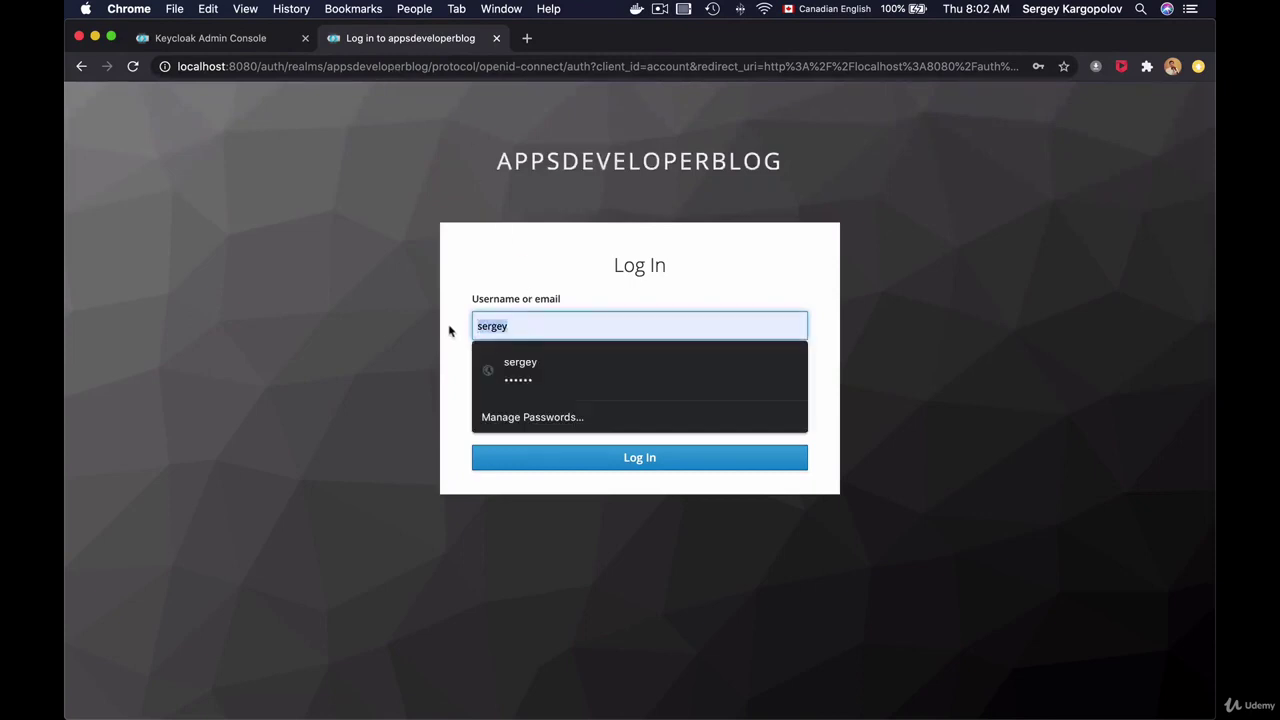
type("sergey.")
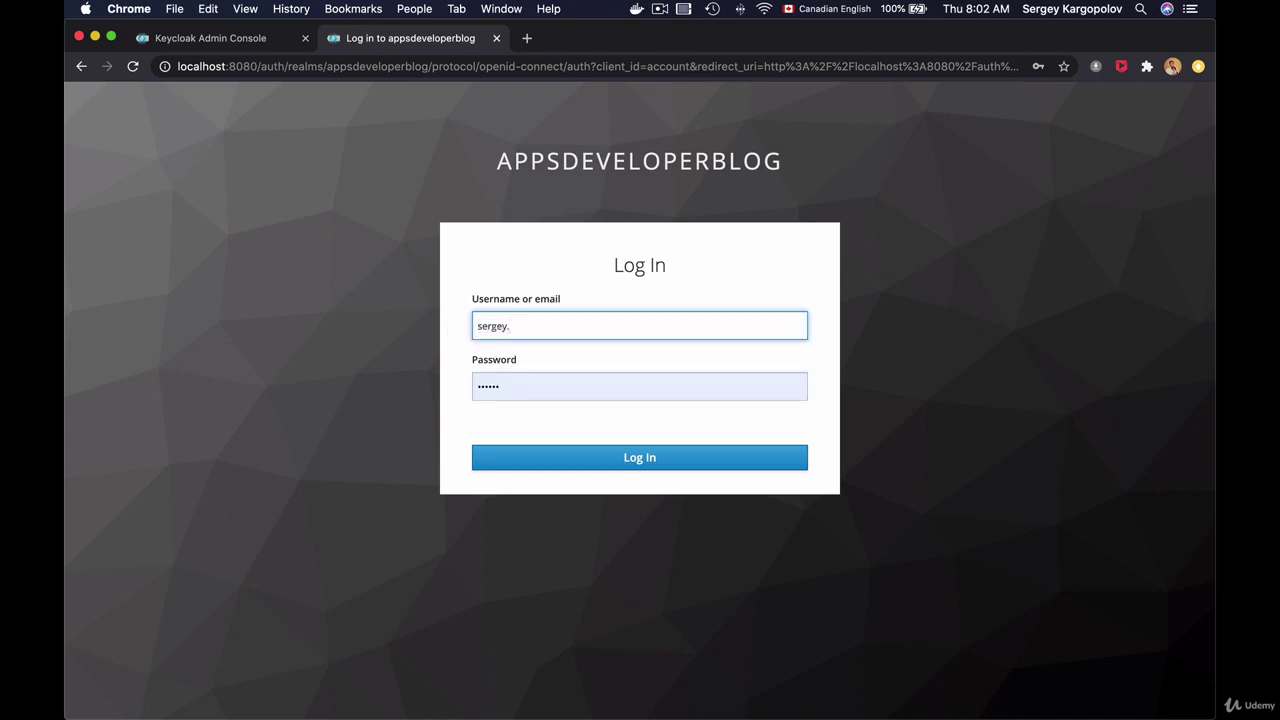
type("kargopolov")
key("Tab")
type("passwo")
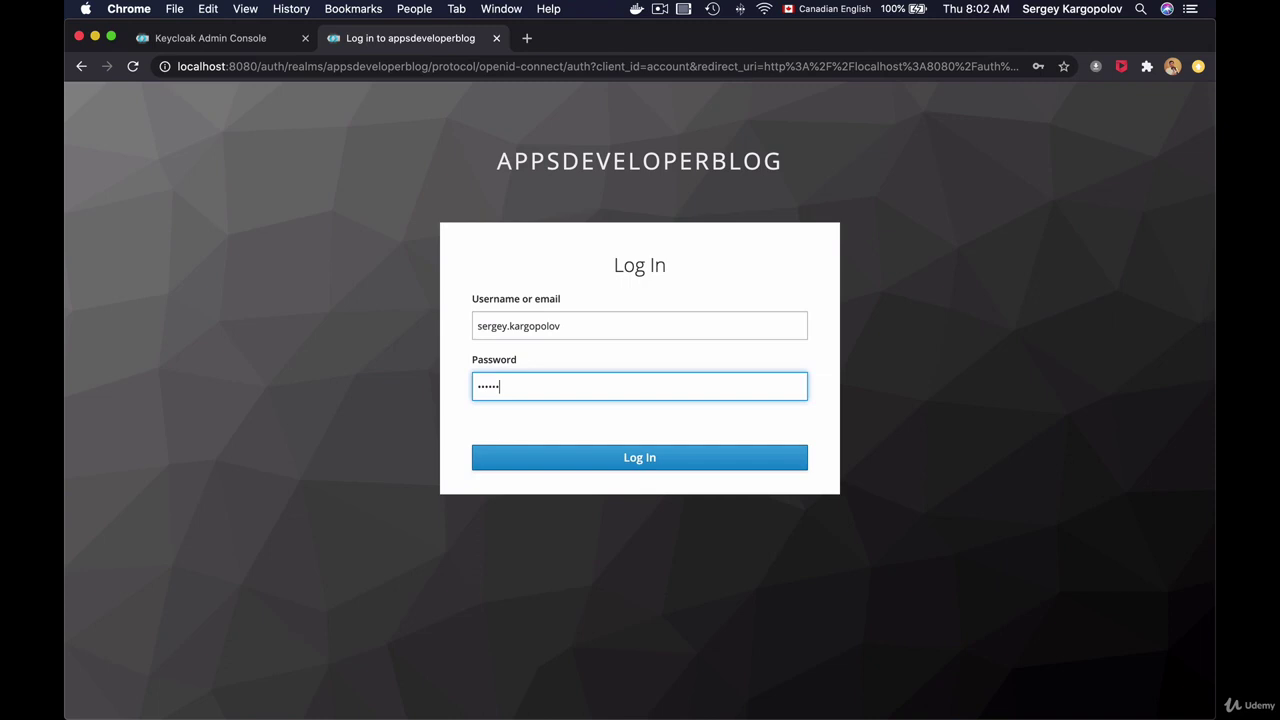
left_click(565, 464)
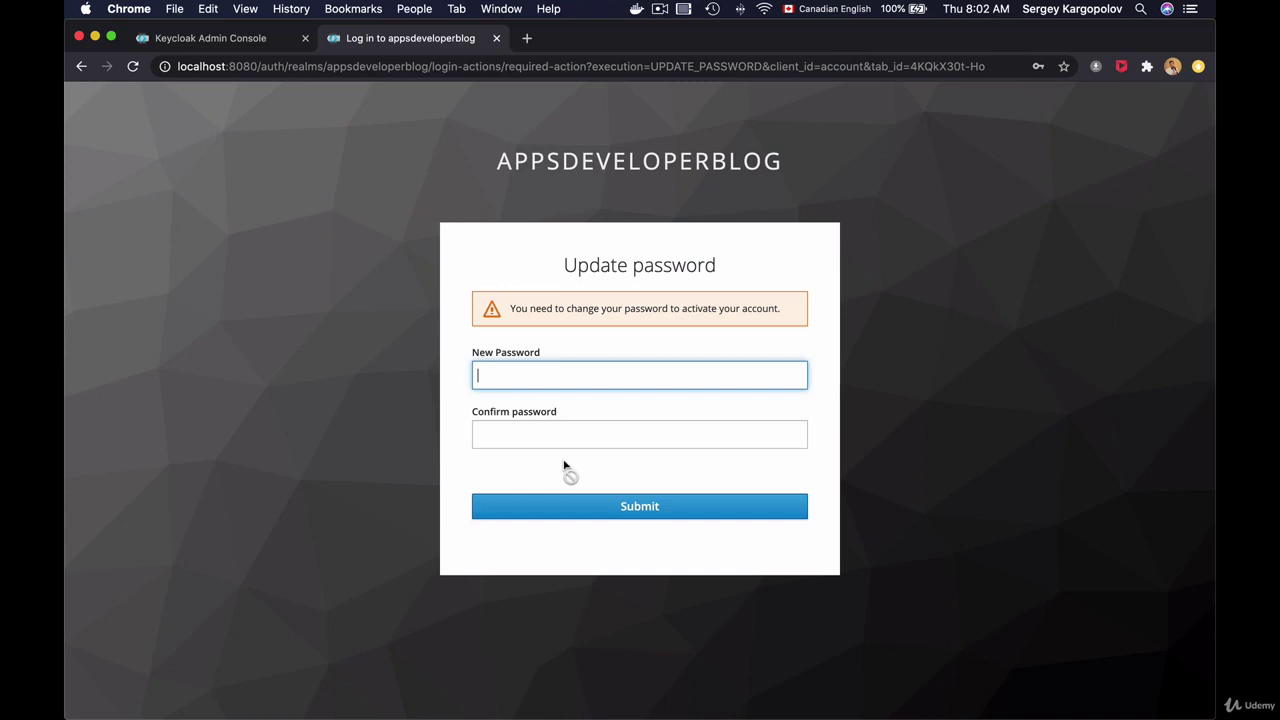
Fill in and submit a new password for the user, letting Chrome save it
key("super+backslash")
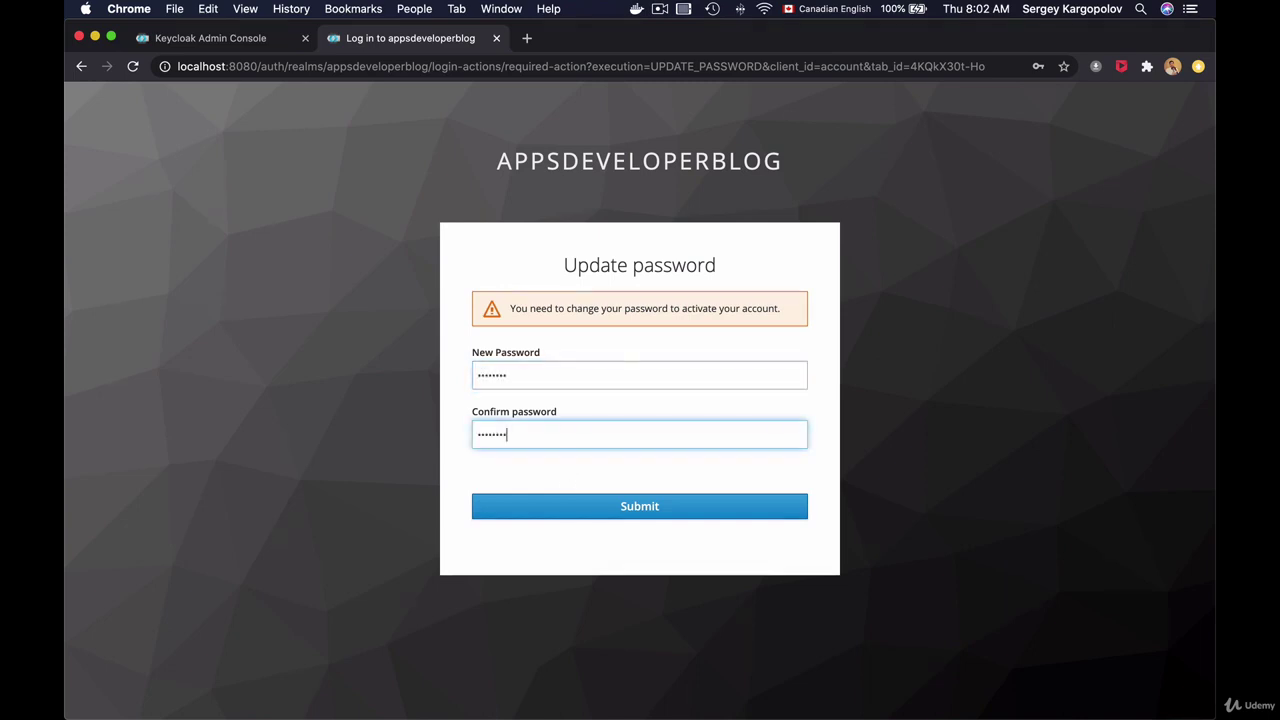
left_click(545, 520)
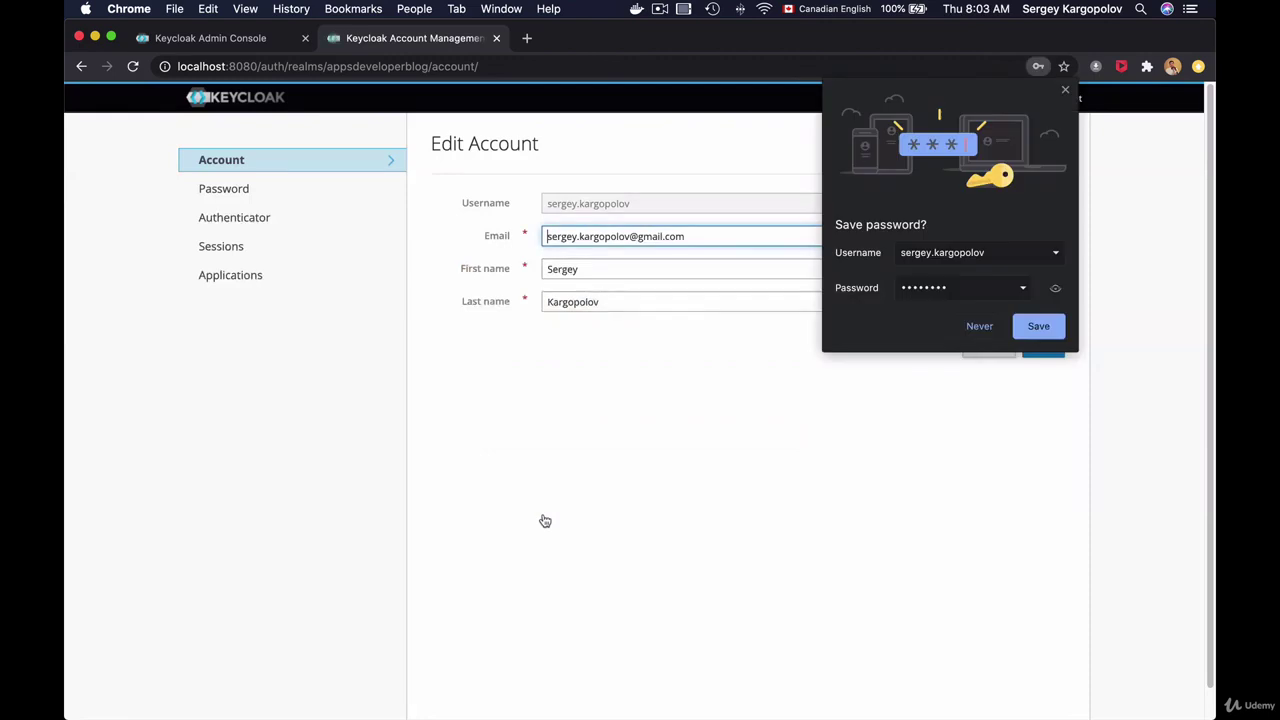
left_click(1045, 328)
left_click(793, 421)
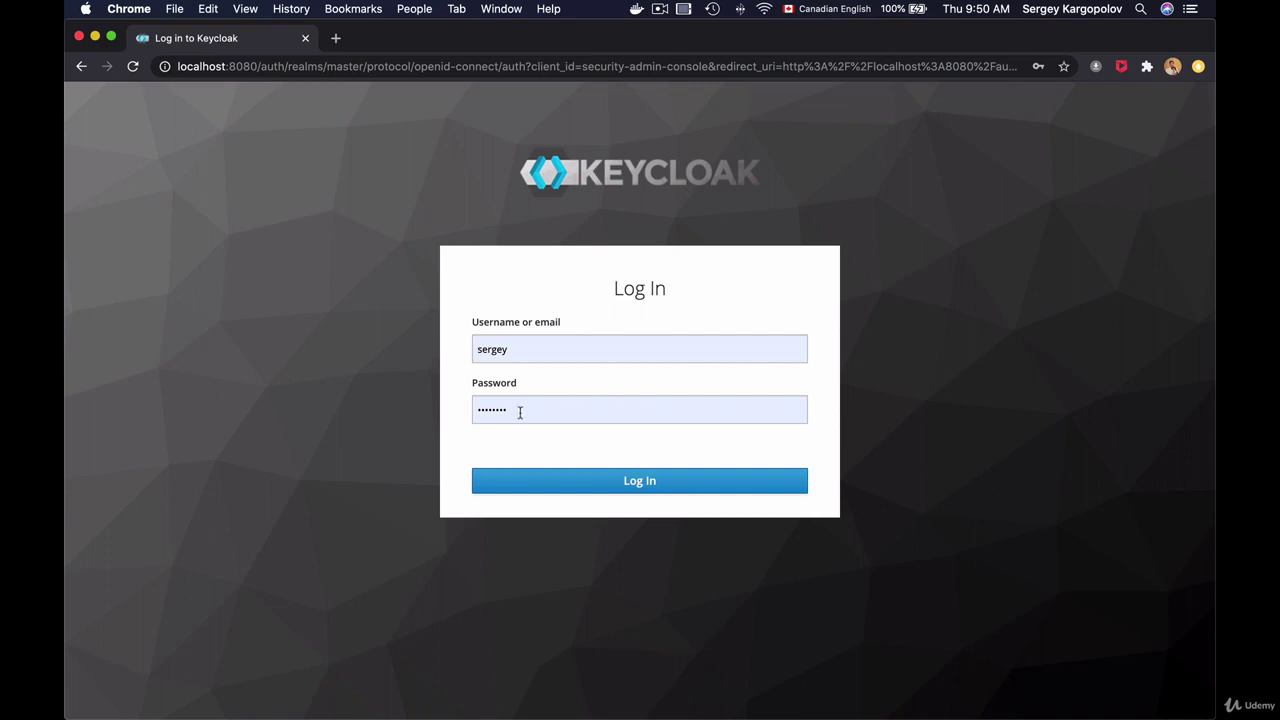
Log in to the admin console and open the Add Client form from the Clients page
left_click(572, 487)
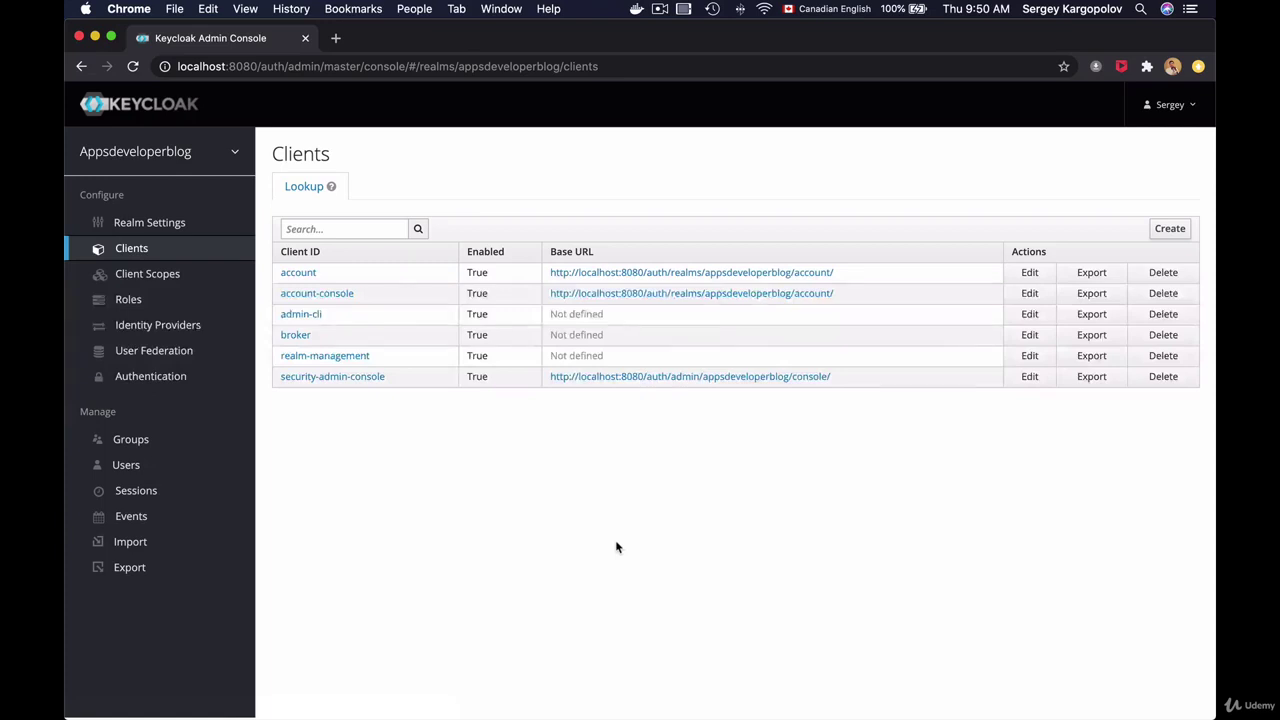
mouse_move(215, 158)
left_click(1164, 236)
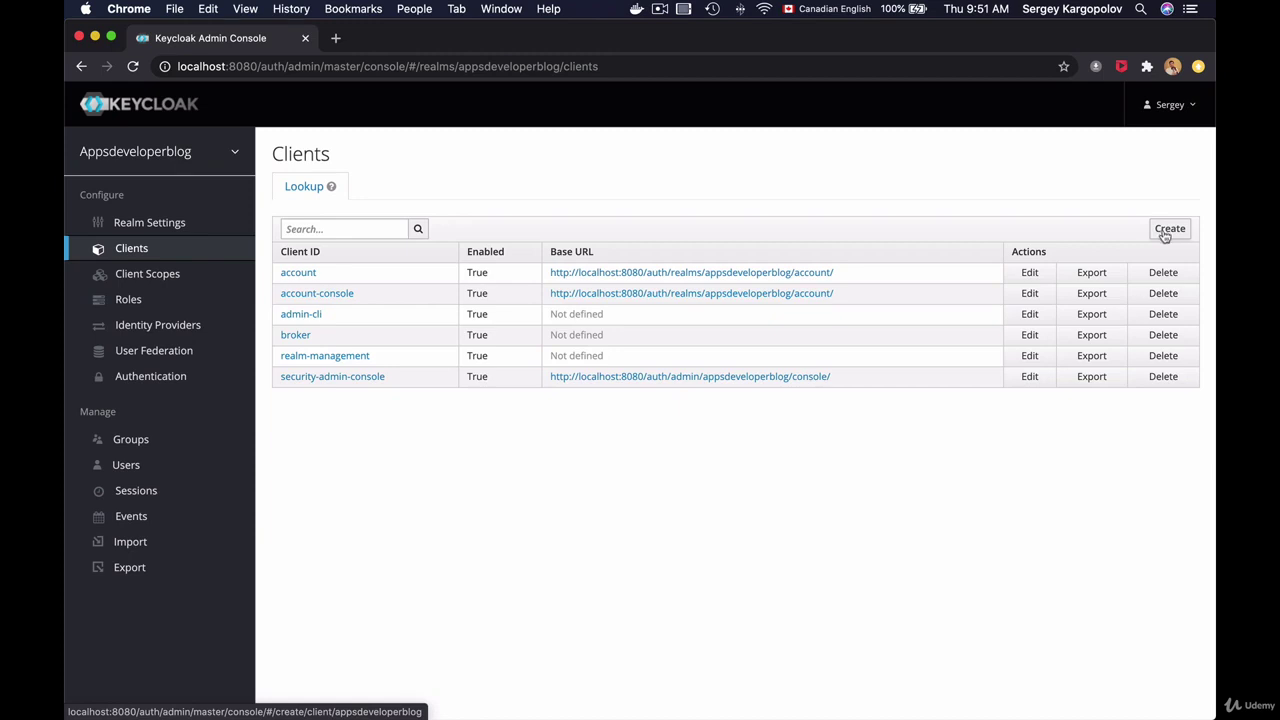
left_click(1164, 234)
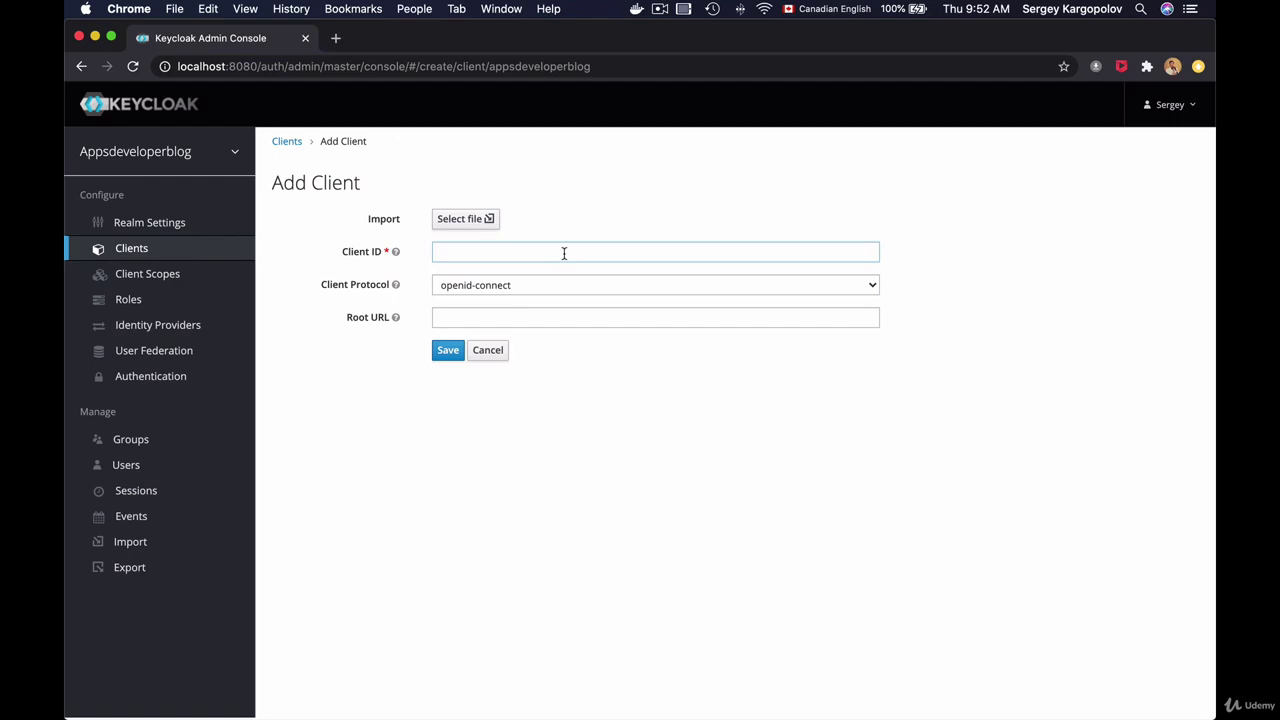
Create client photo-app-code-flow-client with the openid-connect protocol
type("photo-app-code-flow-client")
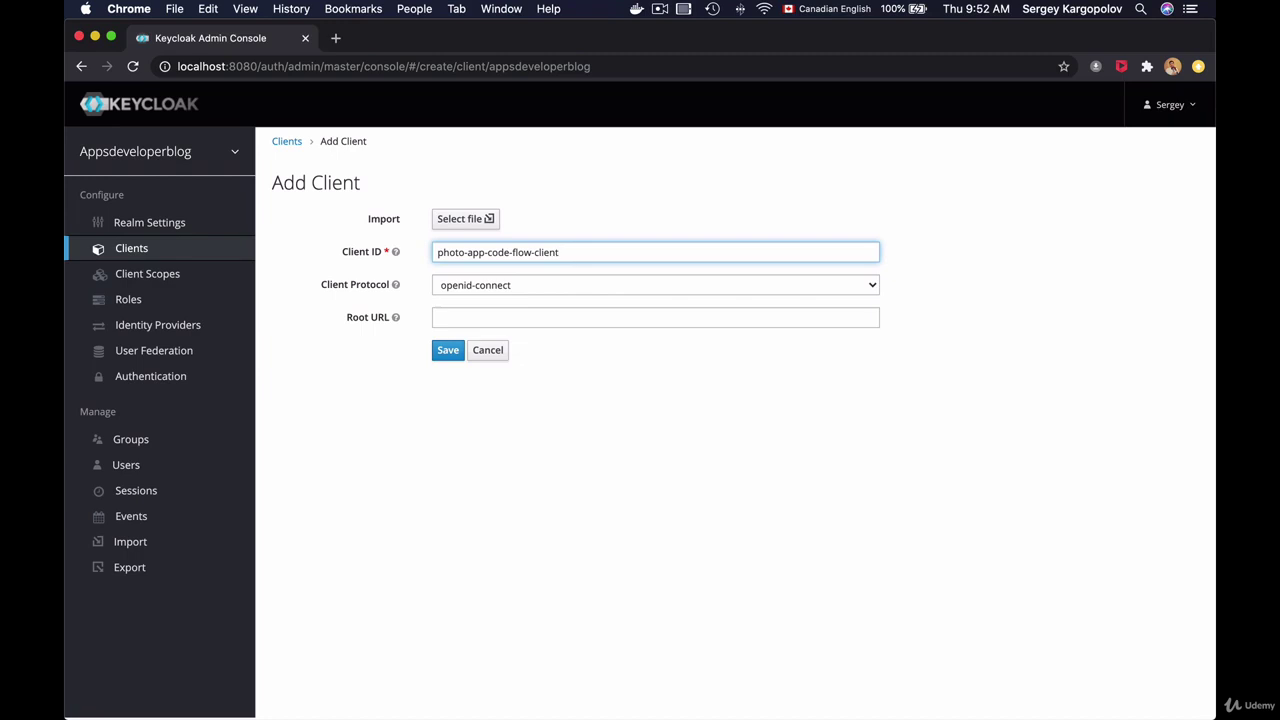
left_click(692, 285)
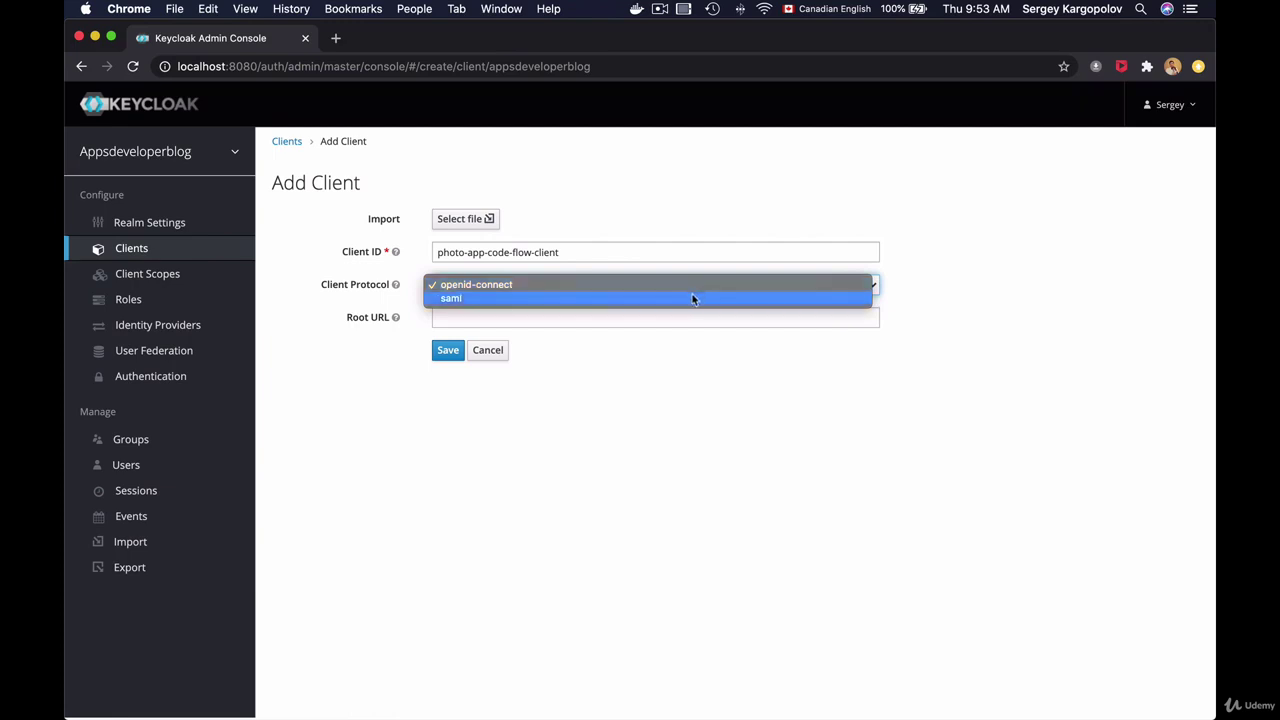
left_click(690, 286)
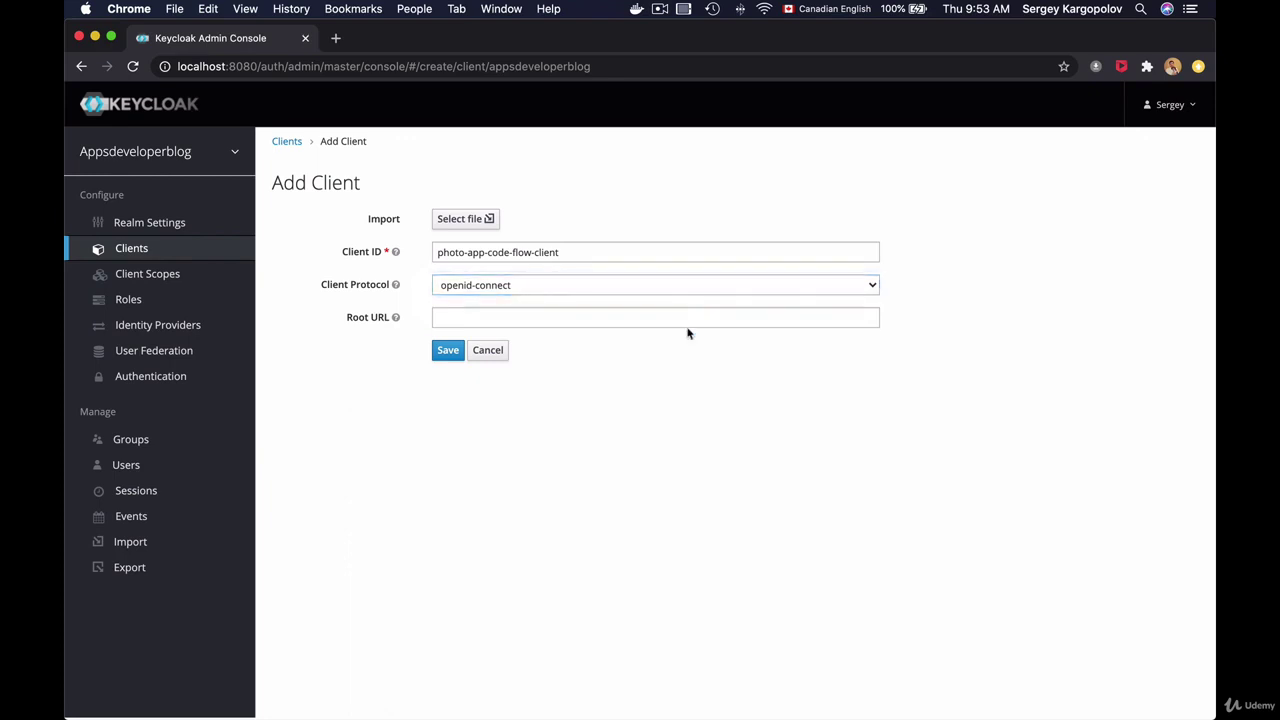
left_click(449, 351)
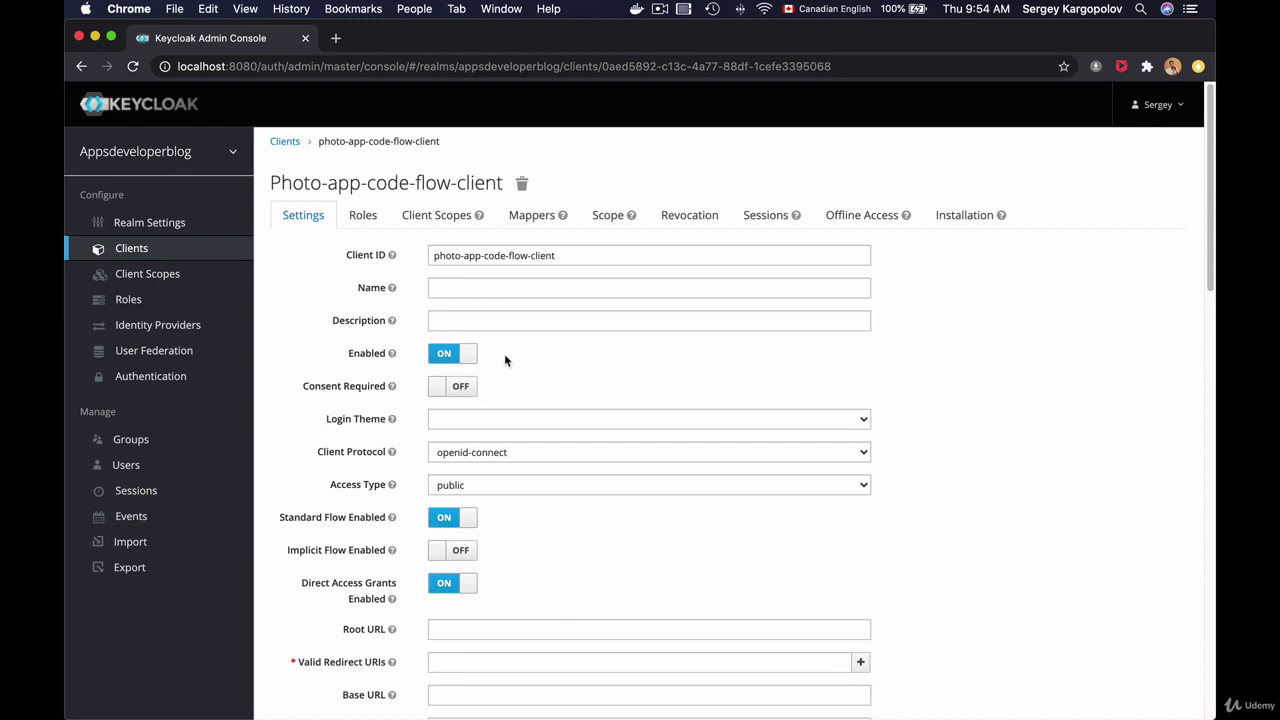
left_click_drag(288, 517, 367, 517)
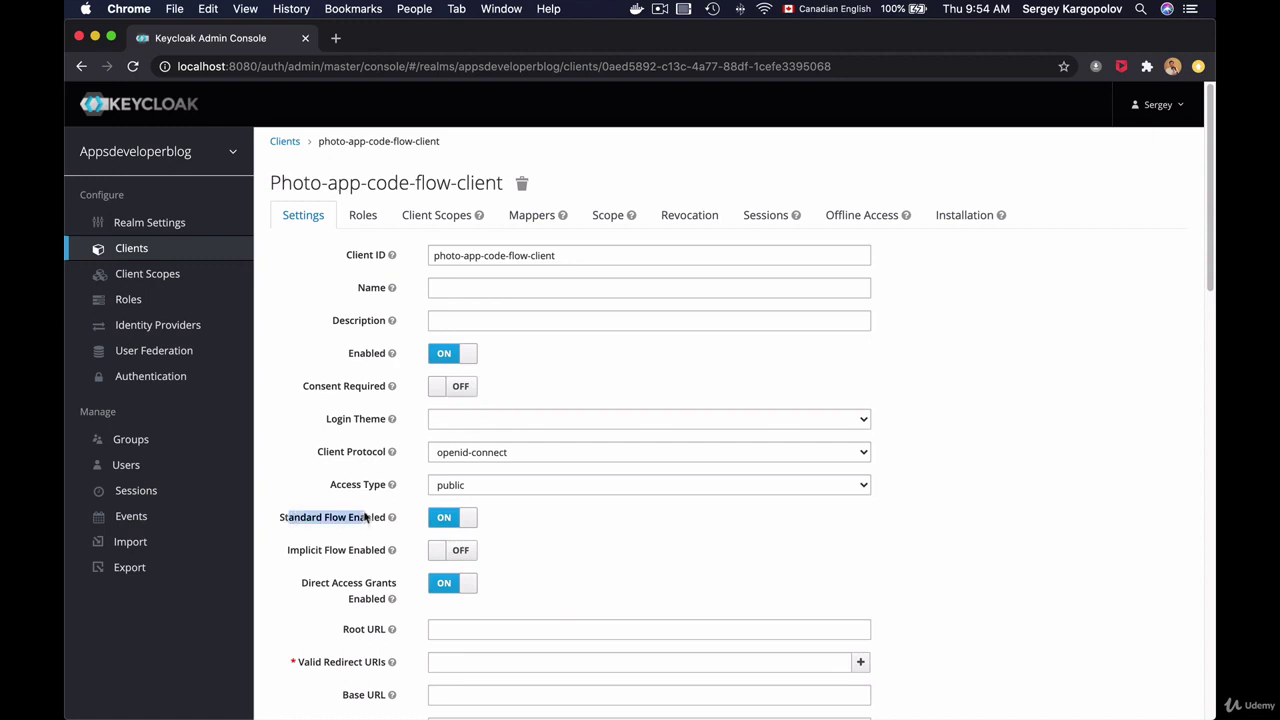
scroll(368, 520, "down", 2)
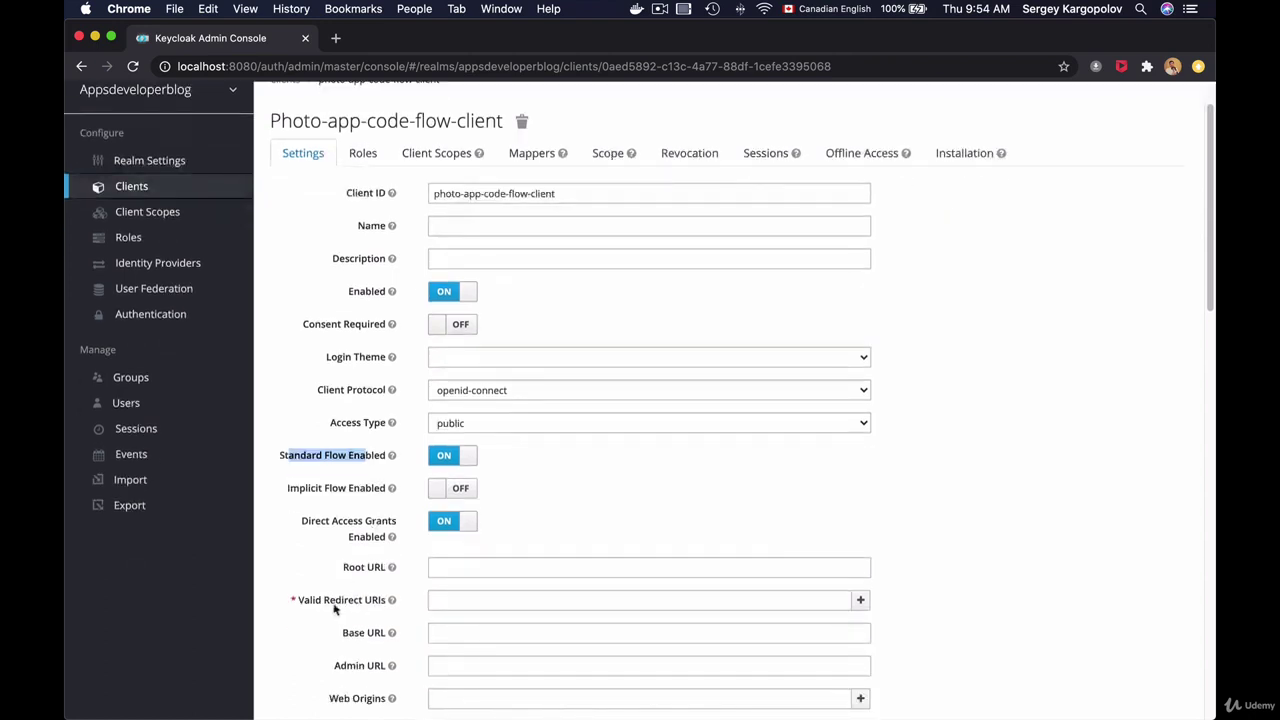
left_click_drag(291, 603, 378, 606)
left_click(378, 605)
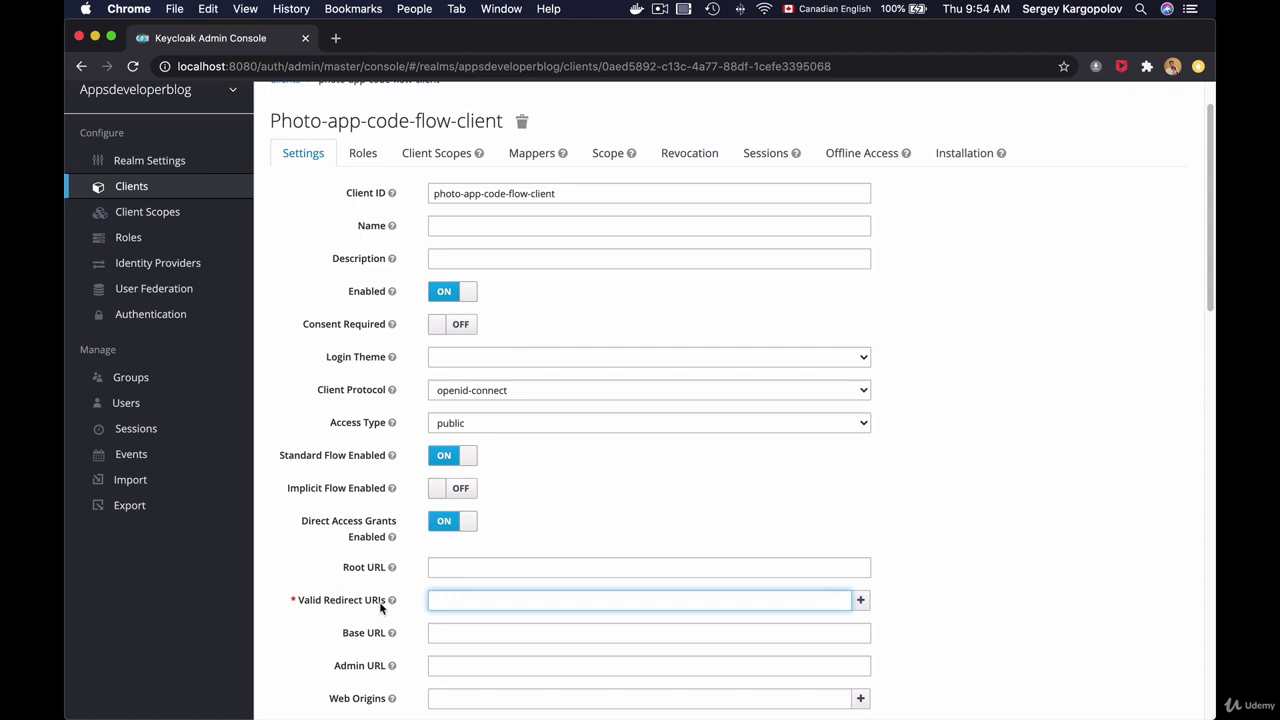
scroll(385, 600, "down", 2)
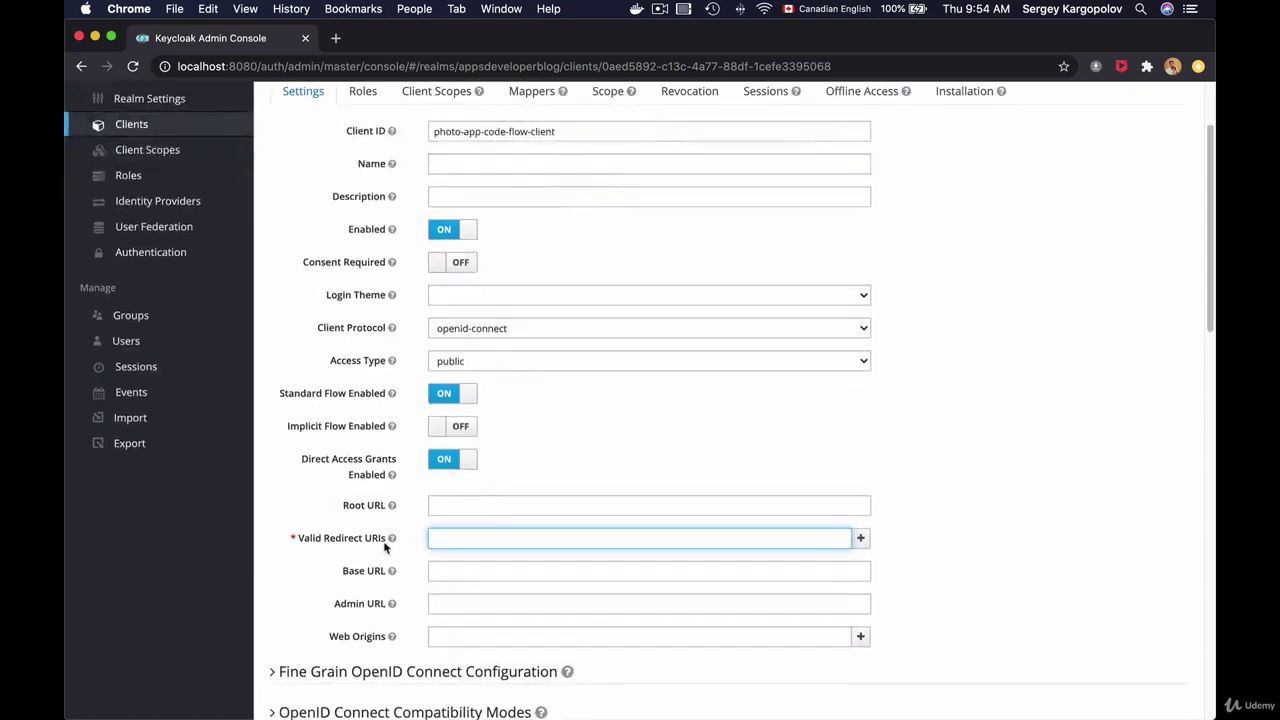
scroll(385, 545, "up", 4)
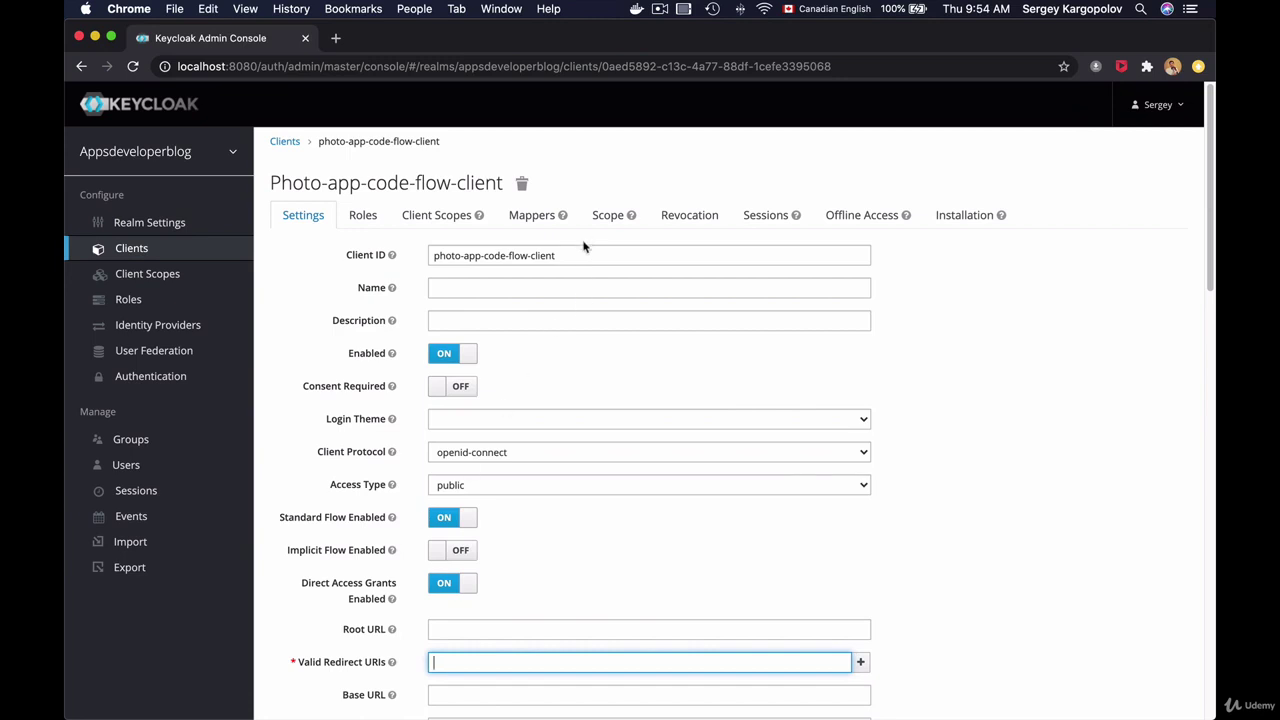
left_click_drag(581, 255, 423, 257)
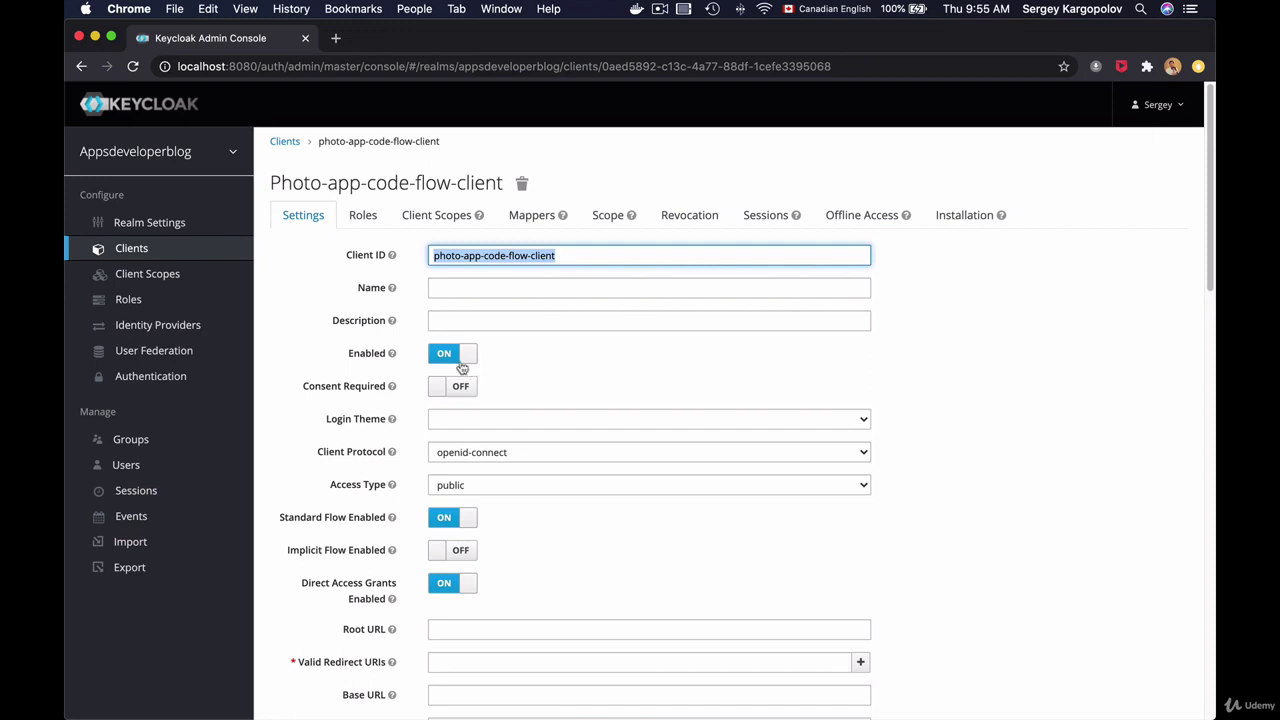
Switch Direct Access Grants Enabled to OFF, keeping the client enabled with Standard Flow on
left_click(444, 363)
left_click(455, 366)
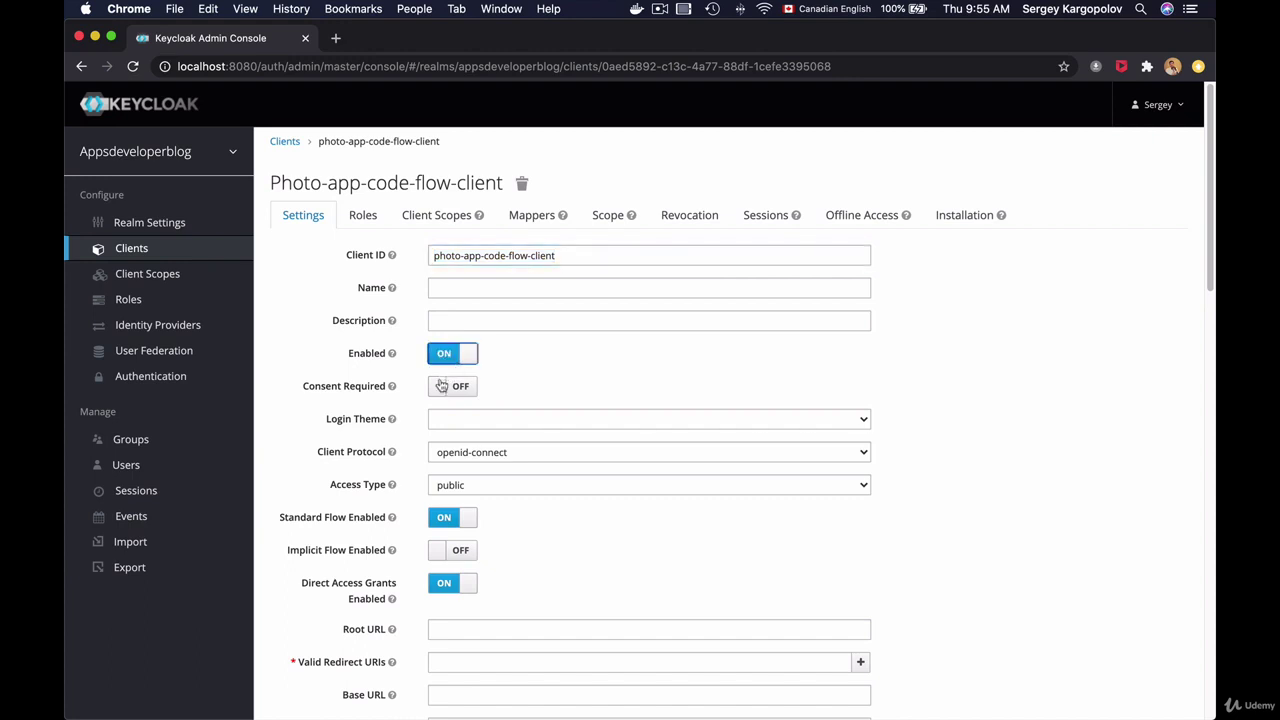
left_click(493, 388)
left_click(477, 489)
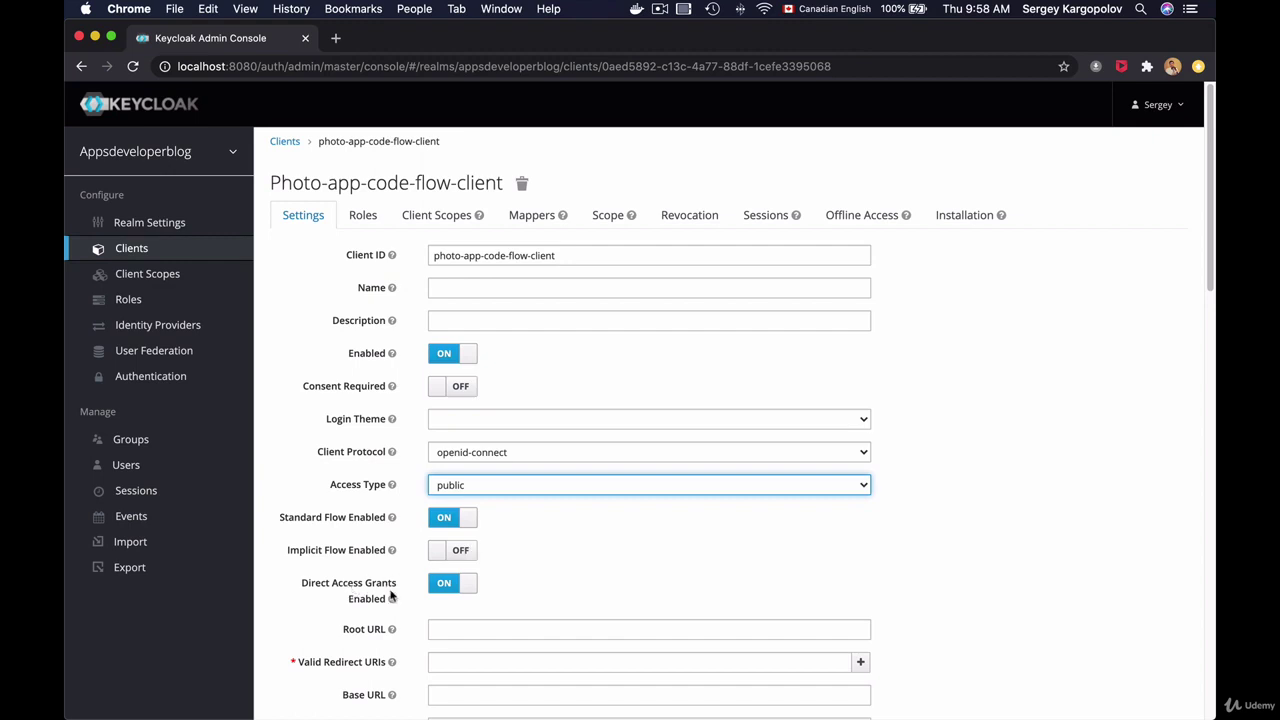
left_click(453, 583)
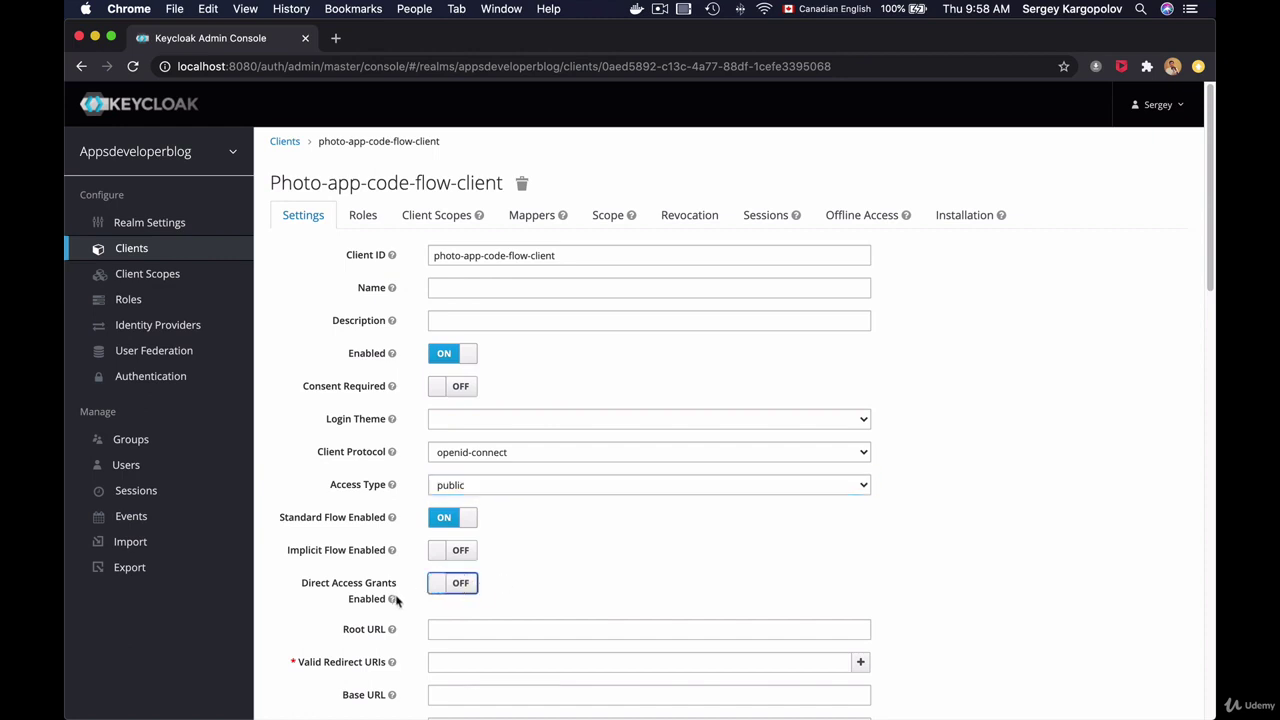
mouse_move(394, 600)
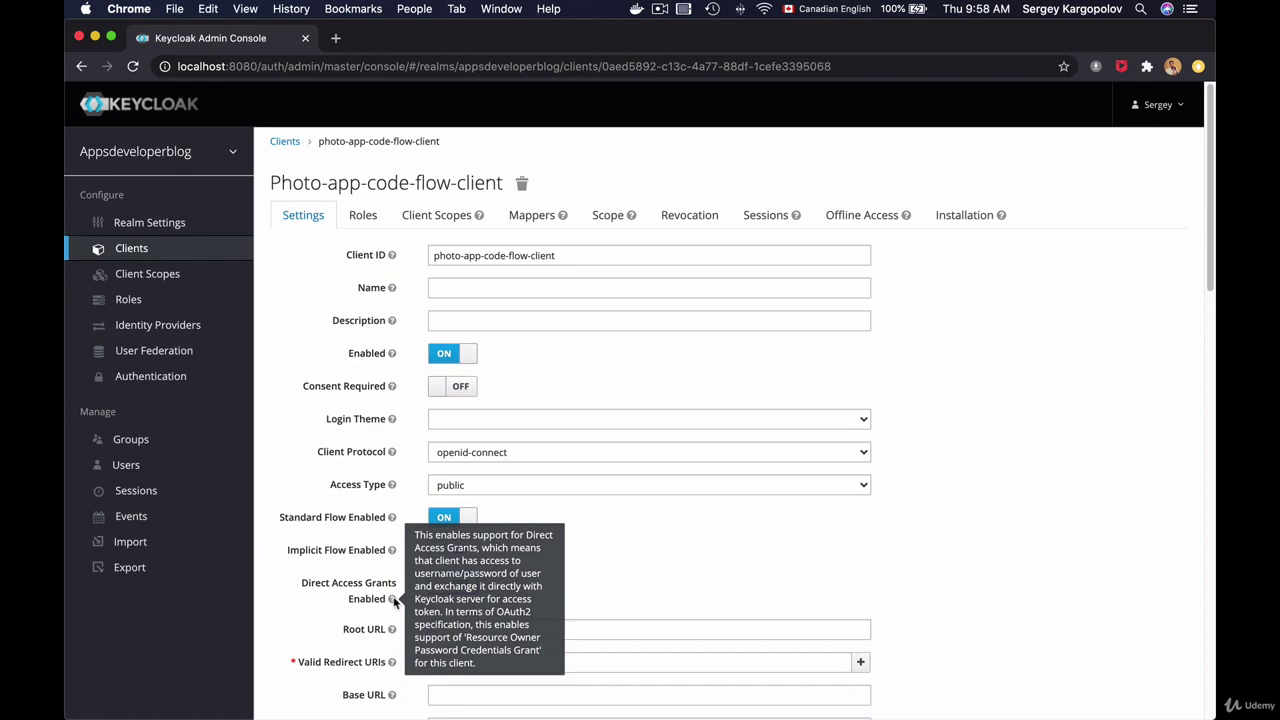
scroll(600, 556, "down", 2)
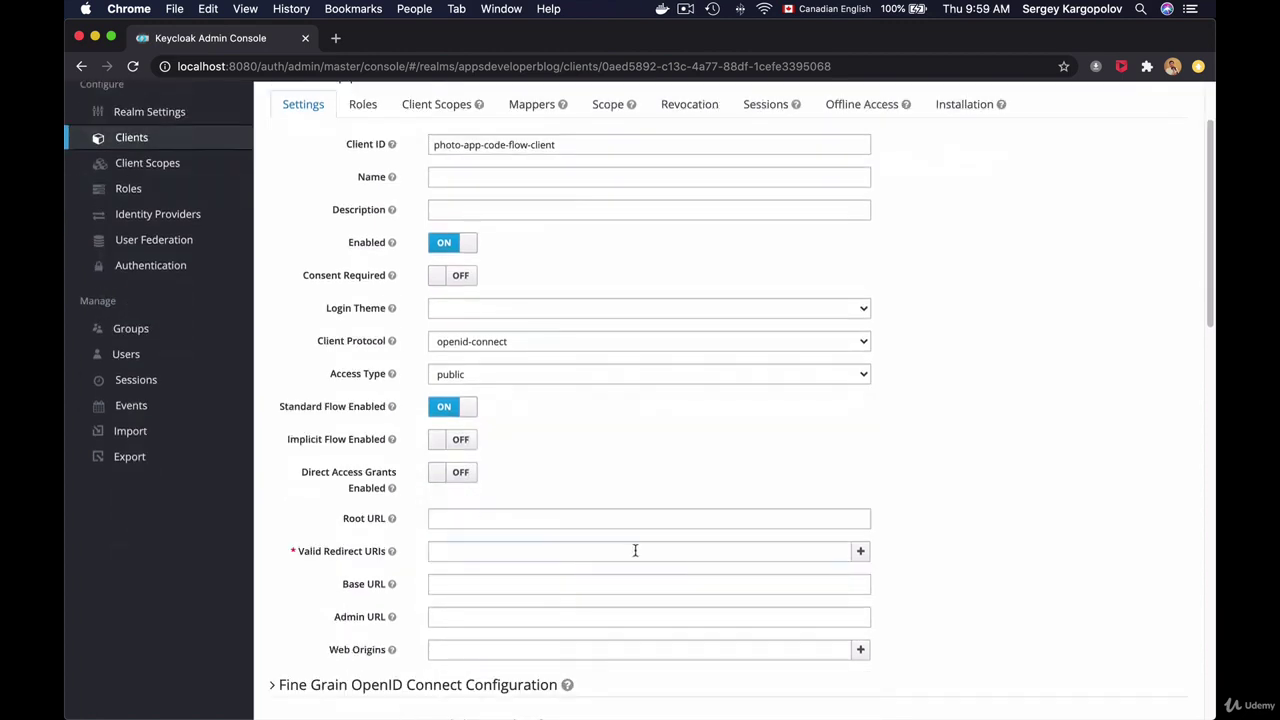
left_click(635, 551)
left_click(635, 550)
type("http://local")
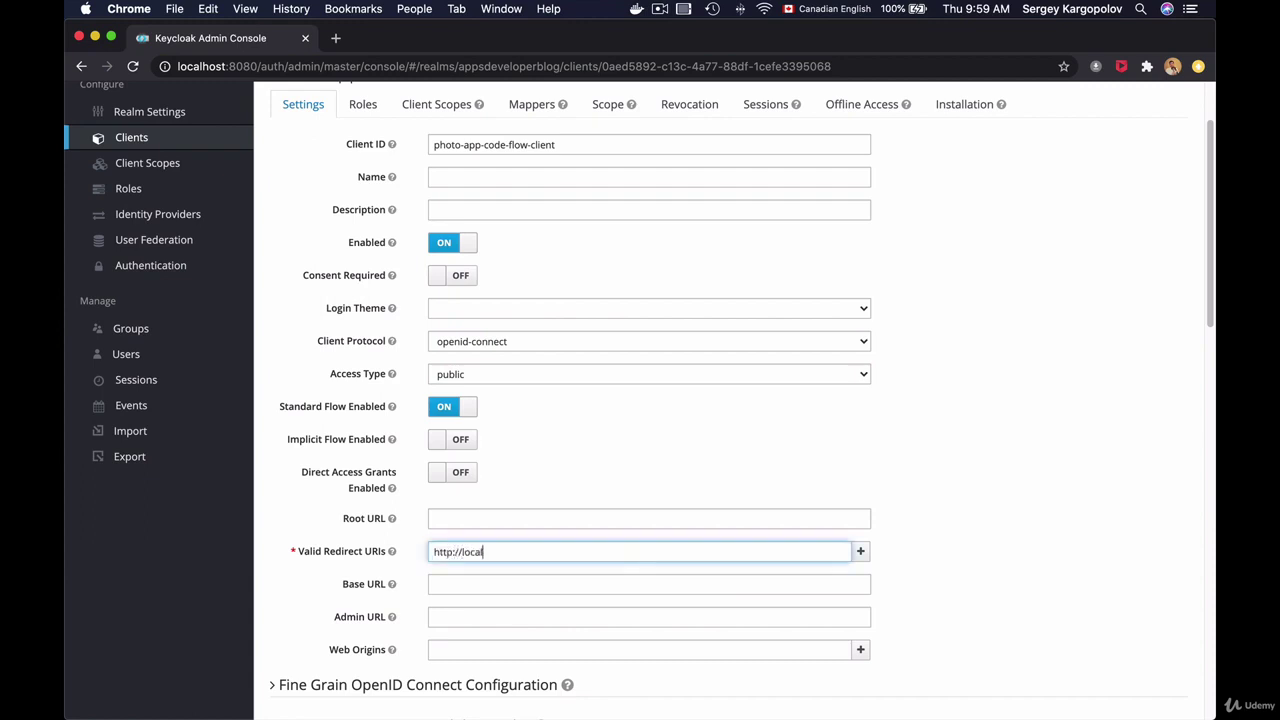
type("host:8083/callback")
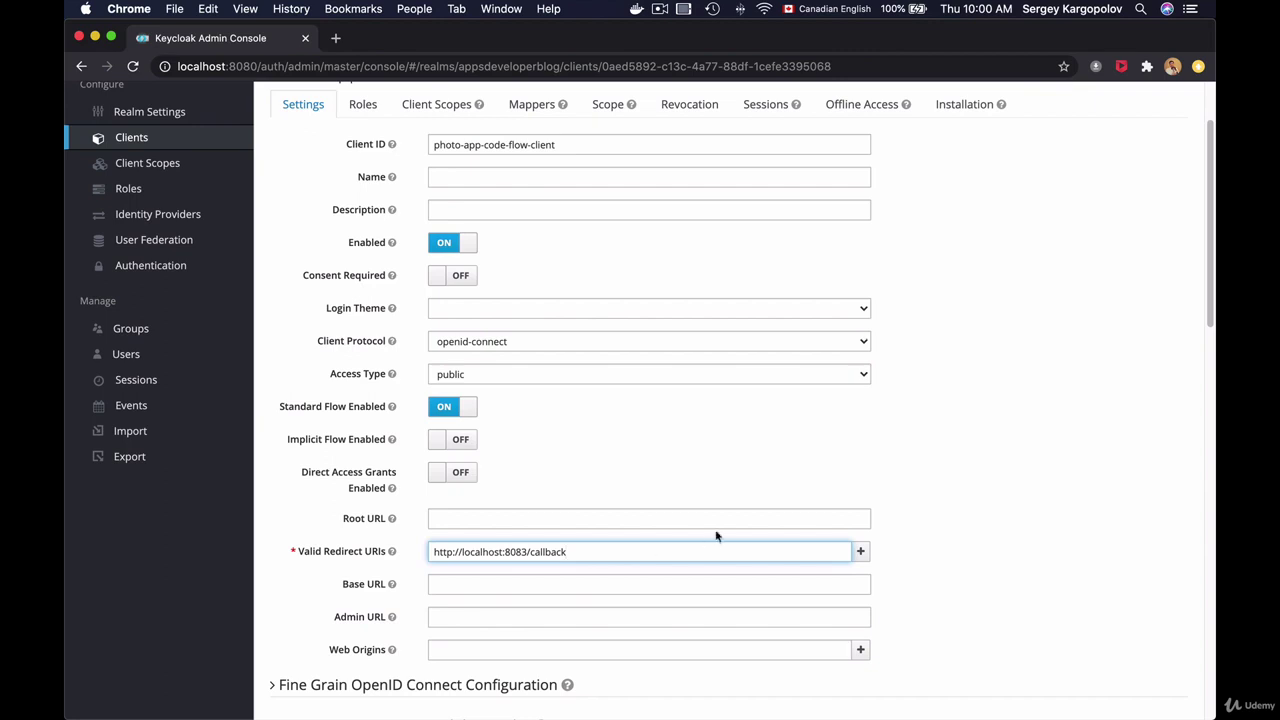
scroll(911, 464, "down", 5)
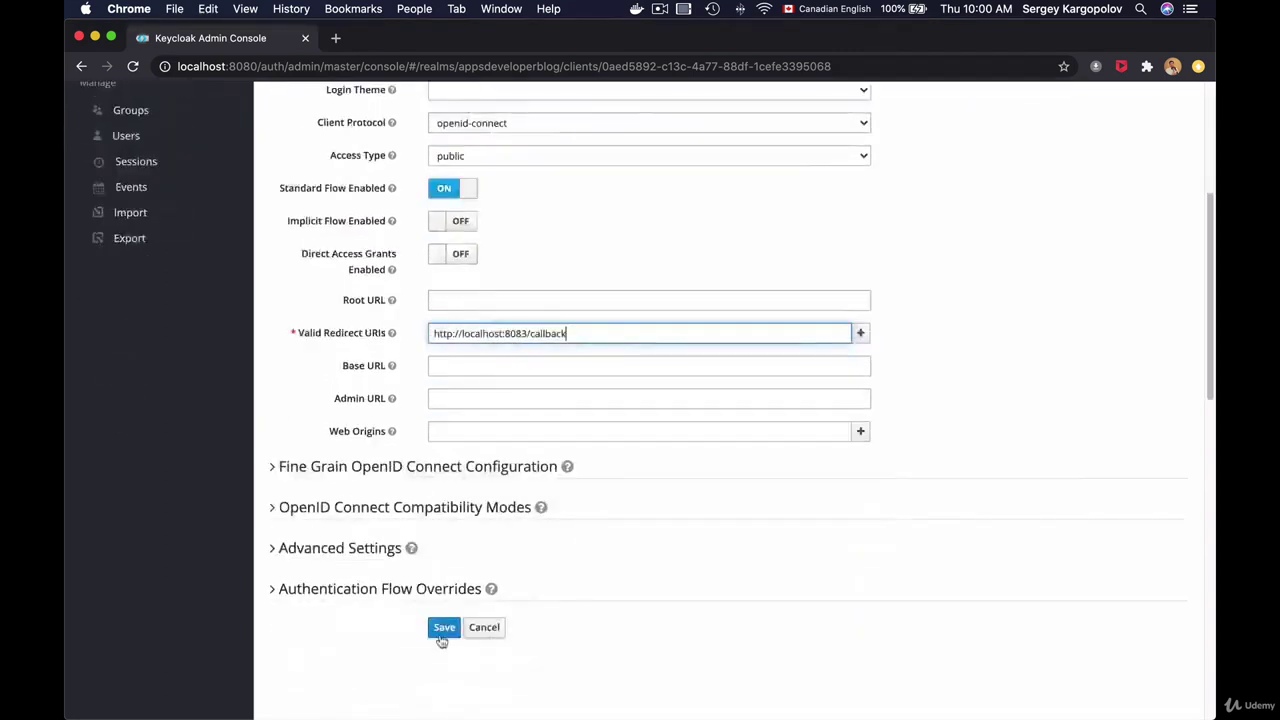
left_click(443, 628)
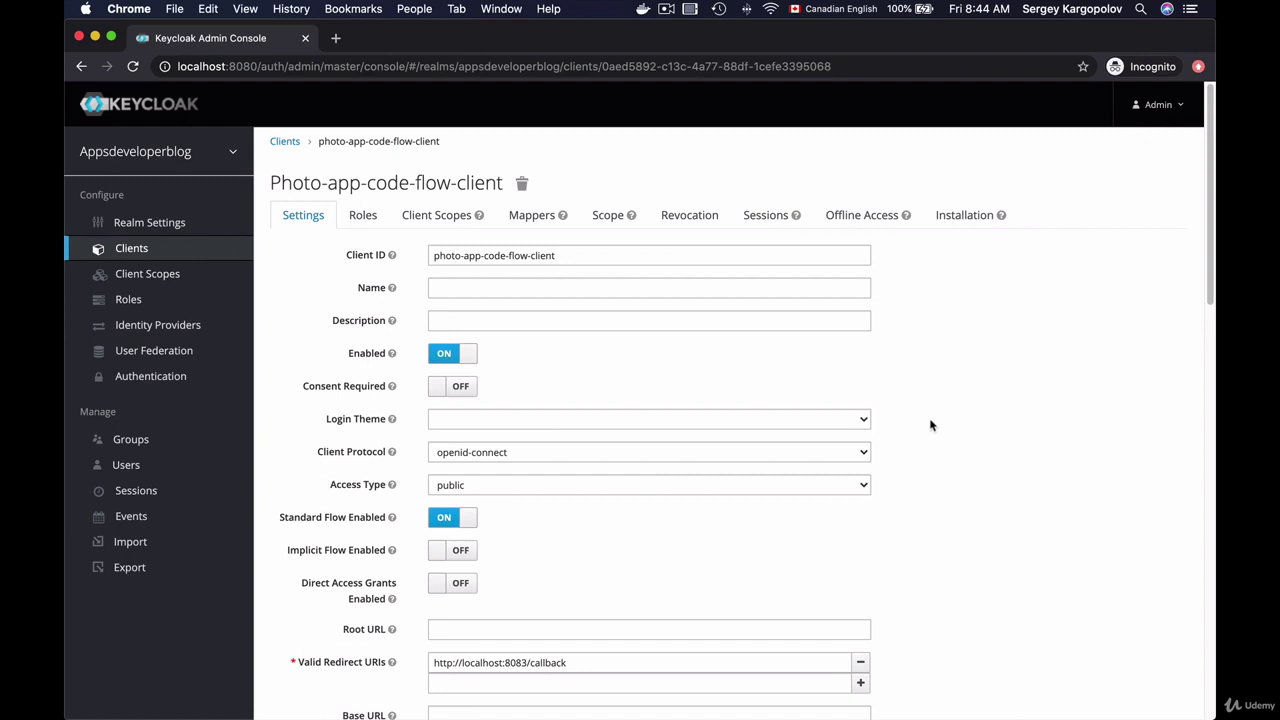
Set photo-app-code-flow-client's Access Type to confidential and save it
left_click(510, 487)
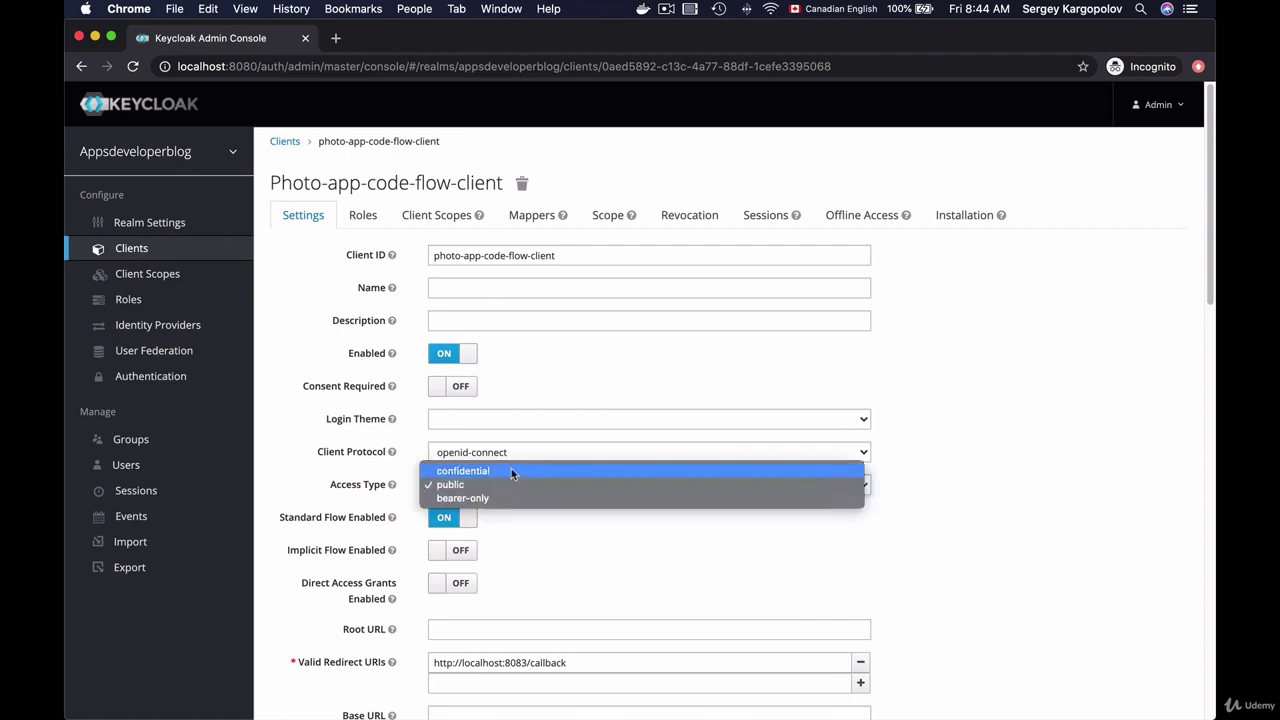
left_click(511, 468)
scroll(986, 553, "down", 5)
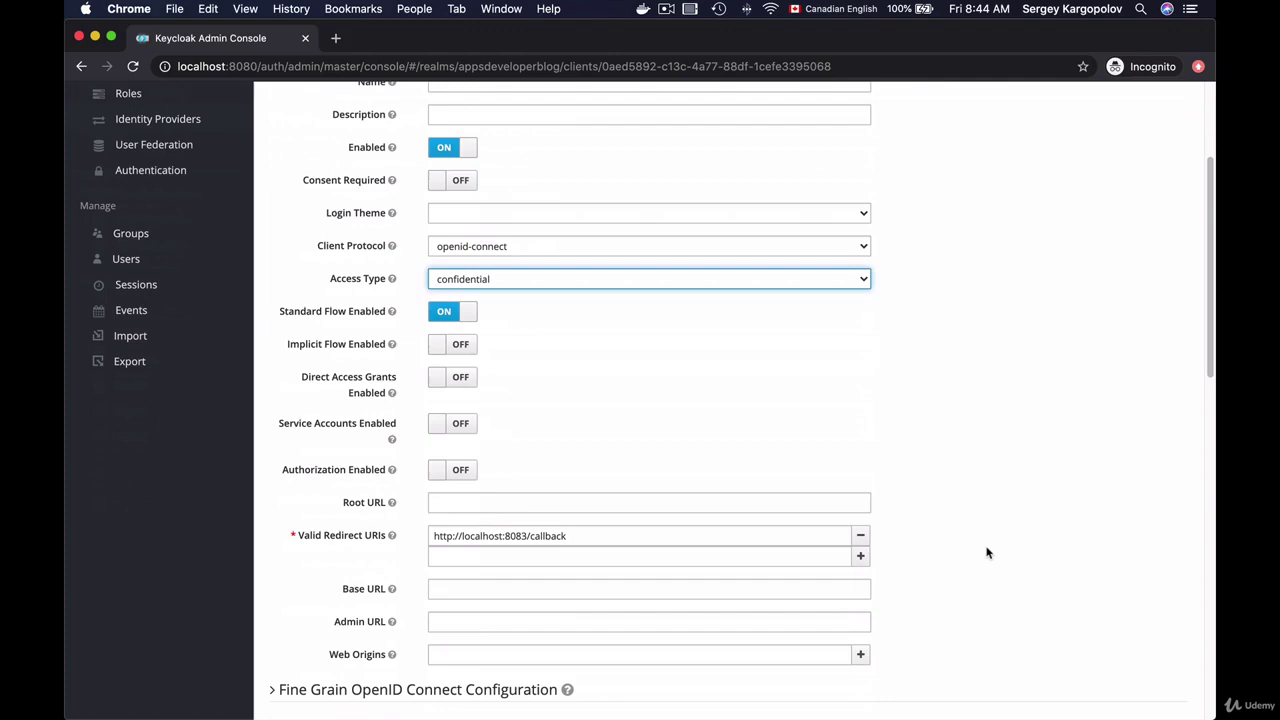
scroll(986, 553, "down", 4)
left_click(443, 652)
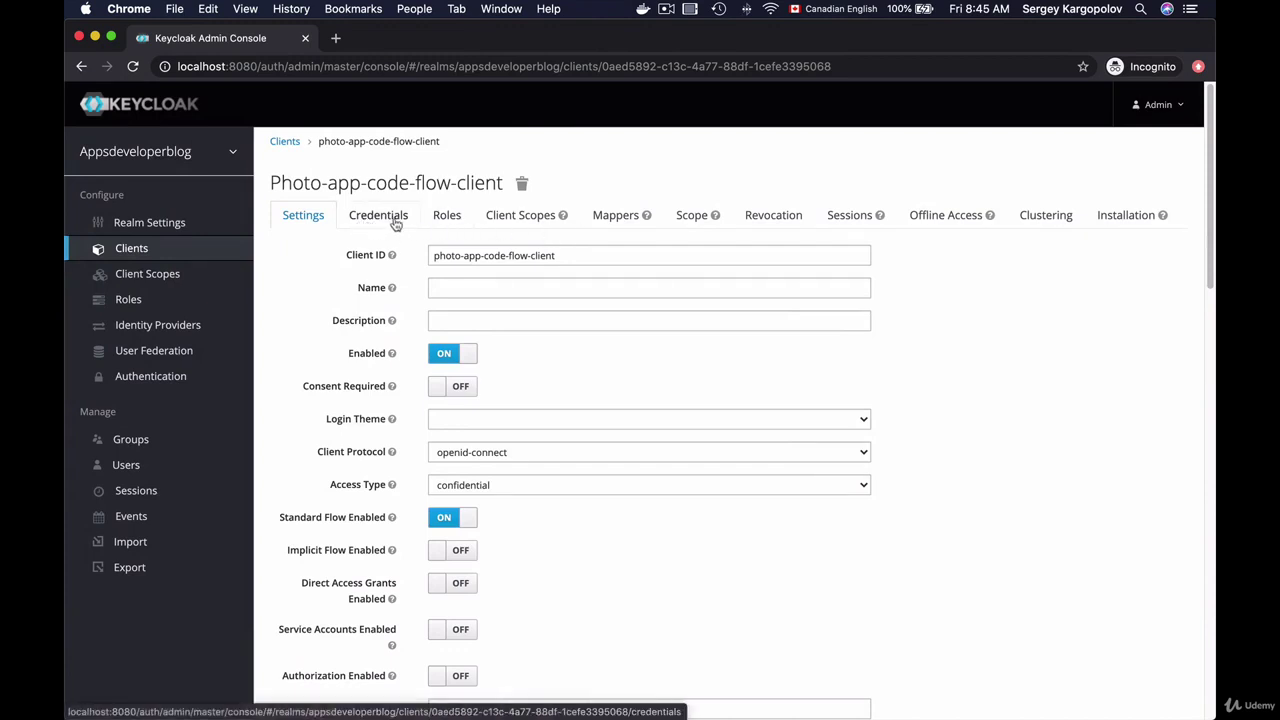
Regenerate the client secret on the Credentials page and compare it with the Client ID setting
left_click(396, 222)
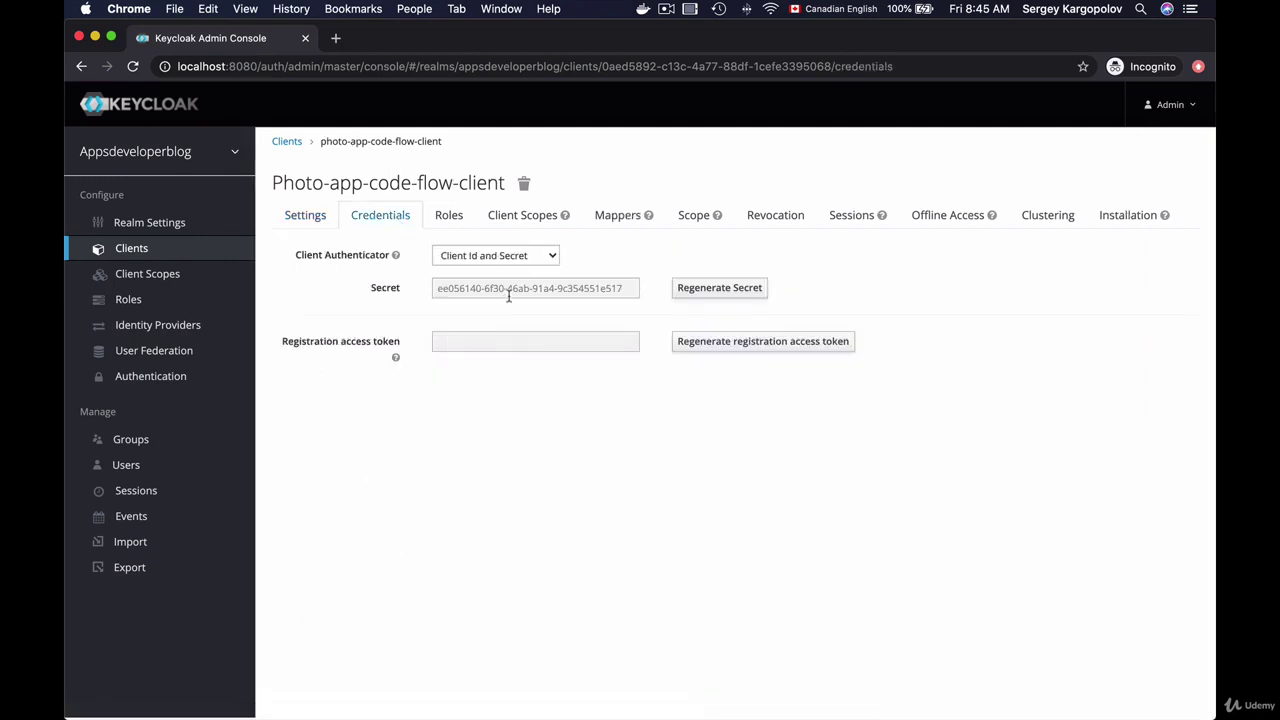
left_click_drag(436, 288, 629, 284)
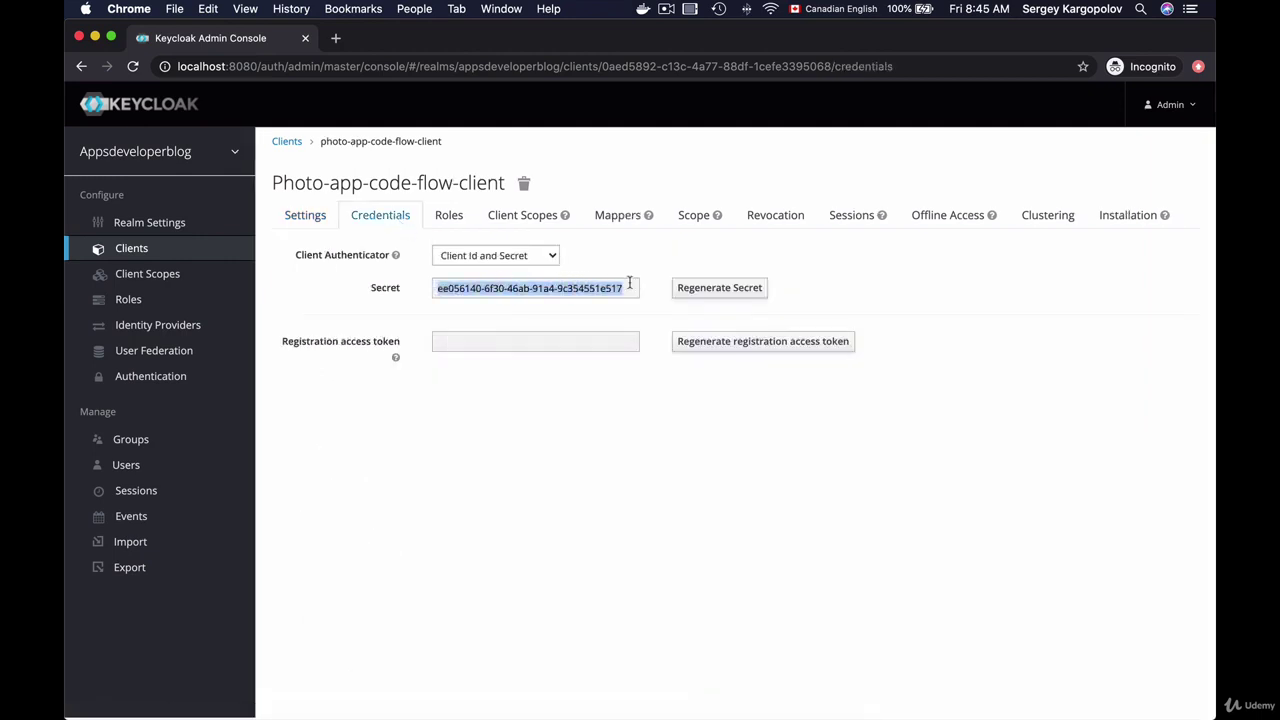
left_click(707, 290)
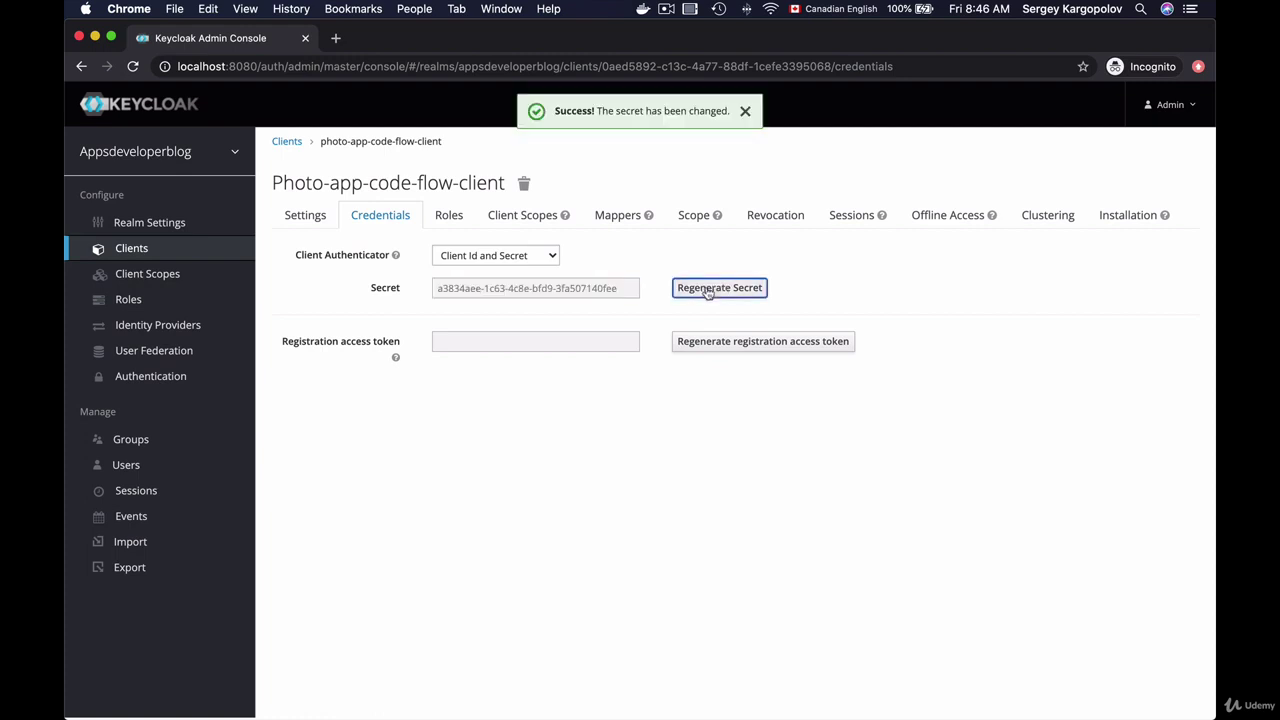
left_click_drag(616, 289, 436, 288)
left_click(545, 311)
left_click_drag(623, 287, 434, 291)
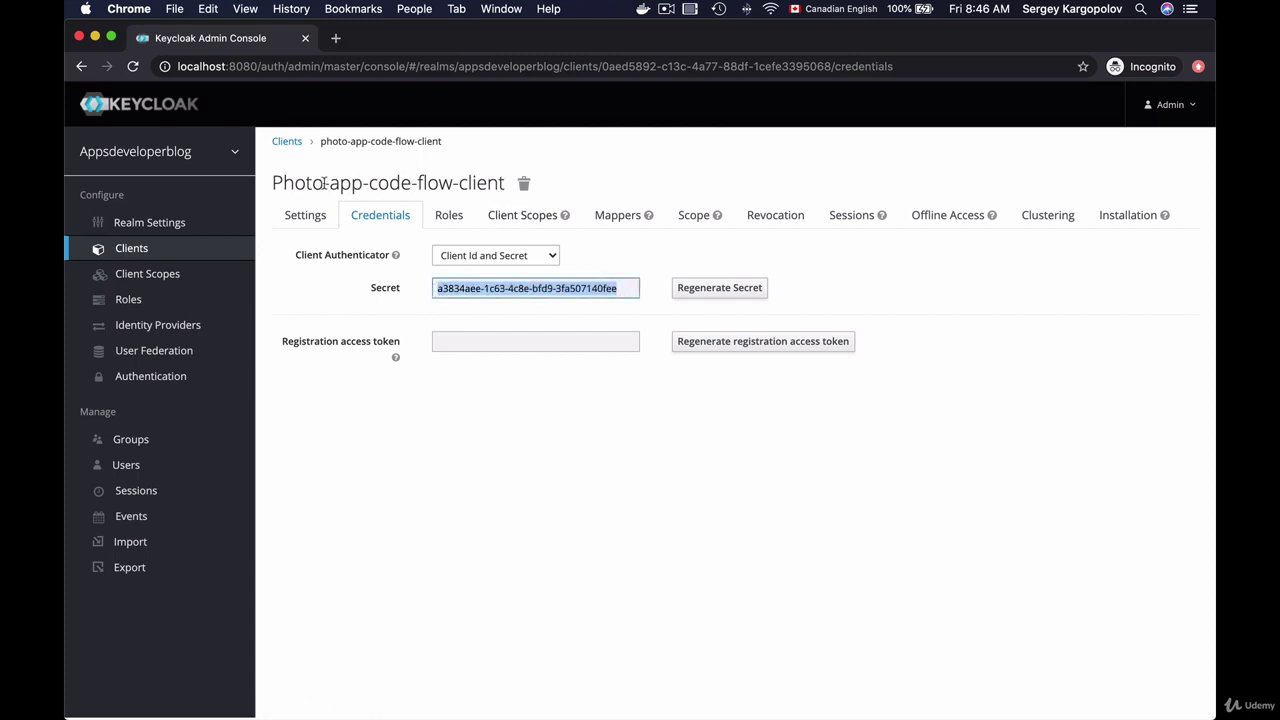
left_click(304, 218)
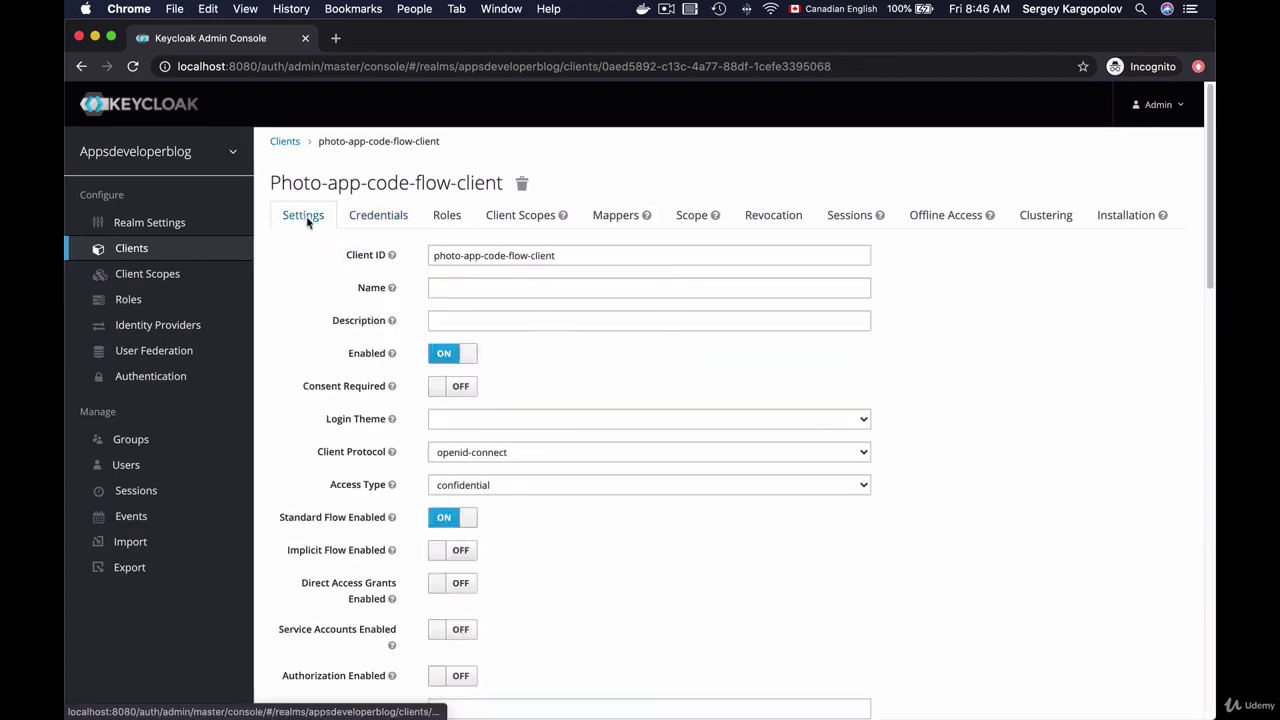
left_click_drag(346, 255, 570, 251)
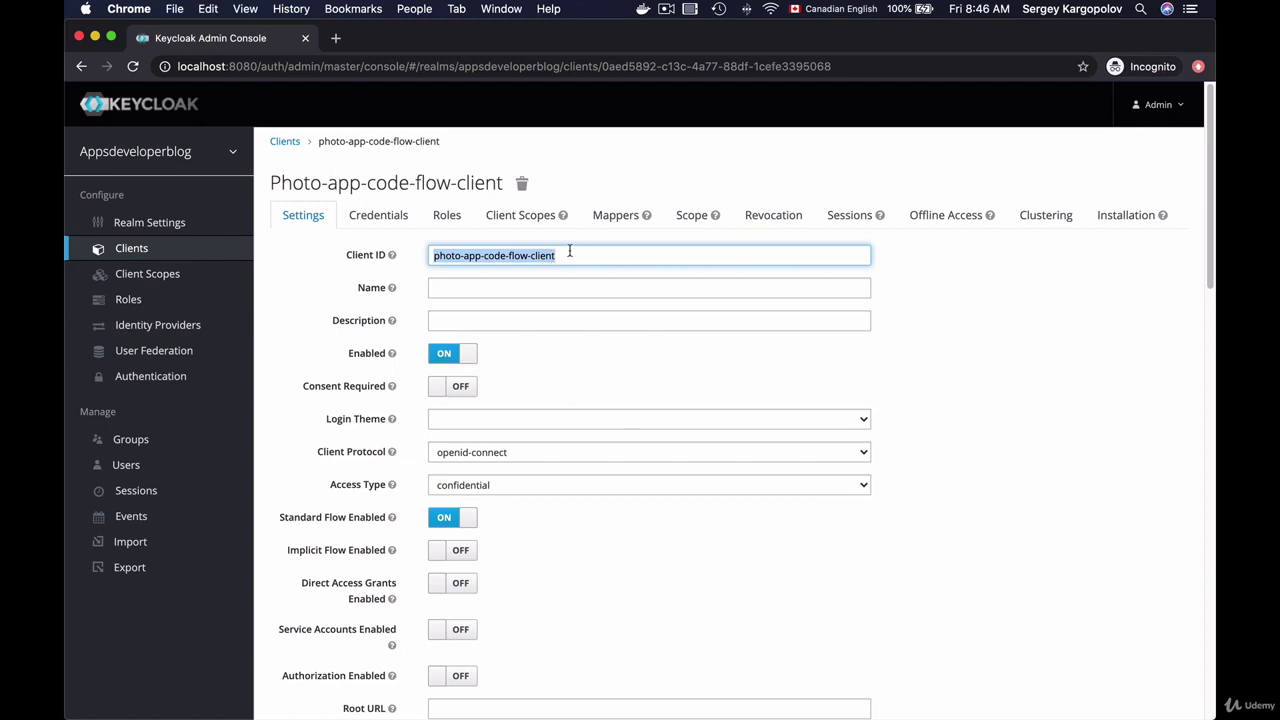
left_click(382, 216)
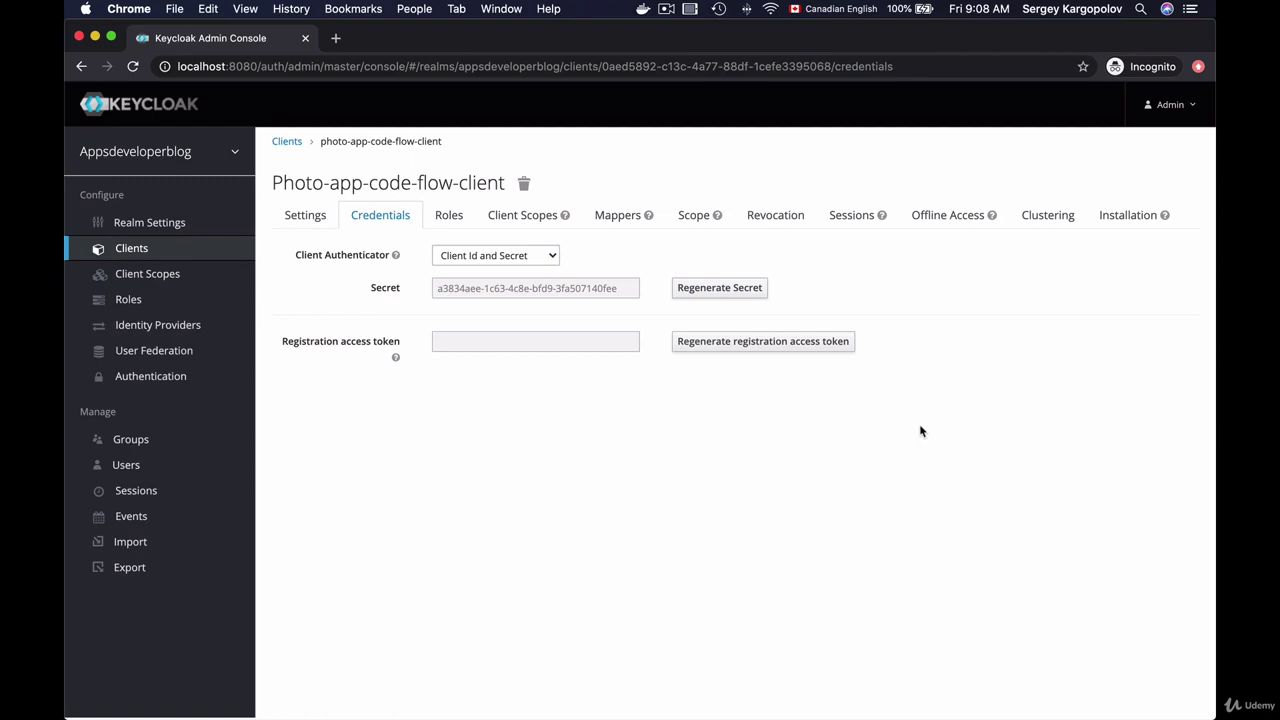
Replace the Code Grant Authorize request's client_id with the client ID copied from Keycloak
key("super+Tab")
key("super+Tab")
key("super+Tab")
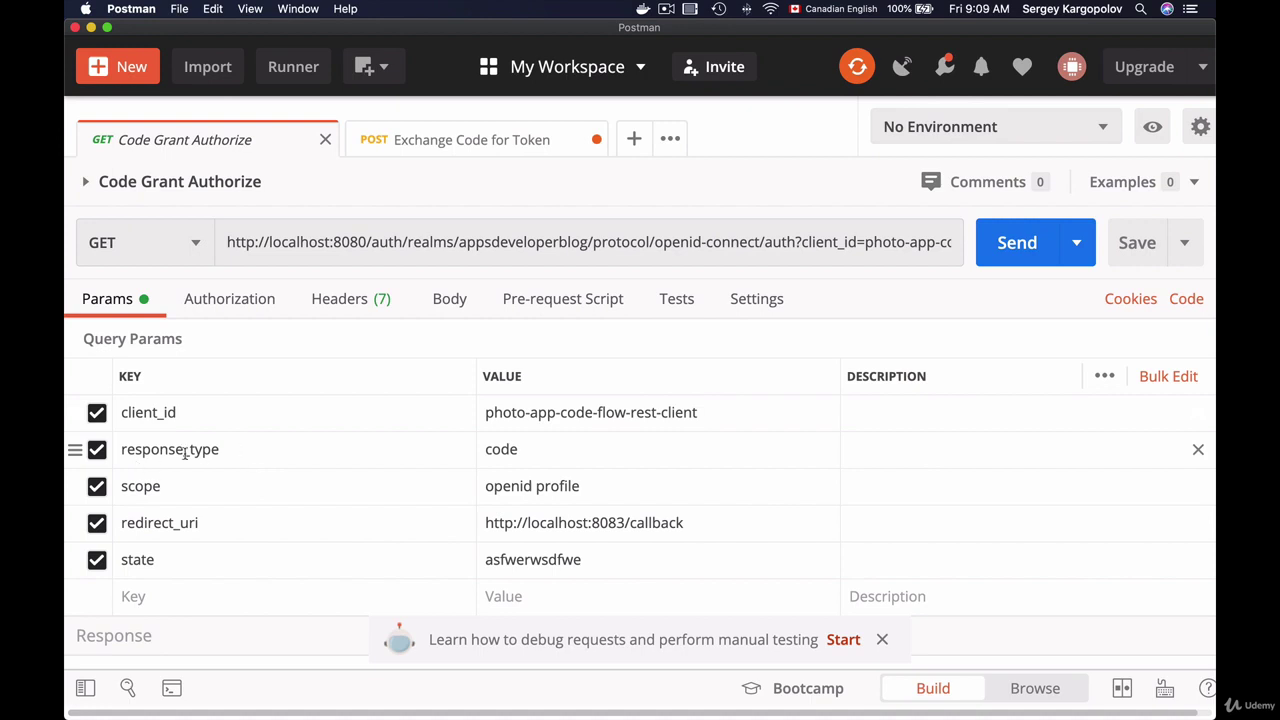
double_click(529, 451)
left_click(566, 450)
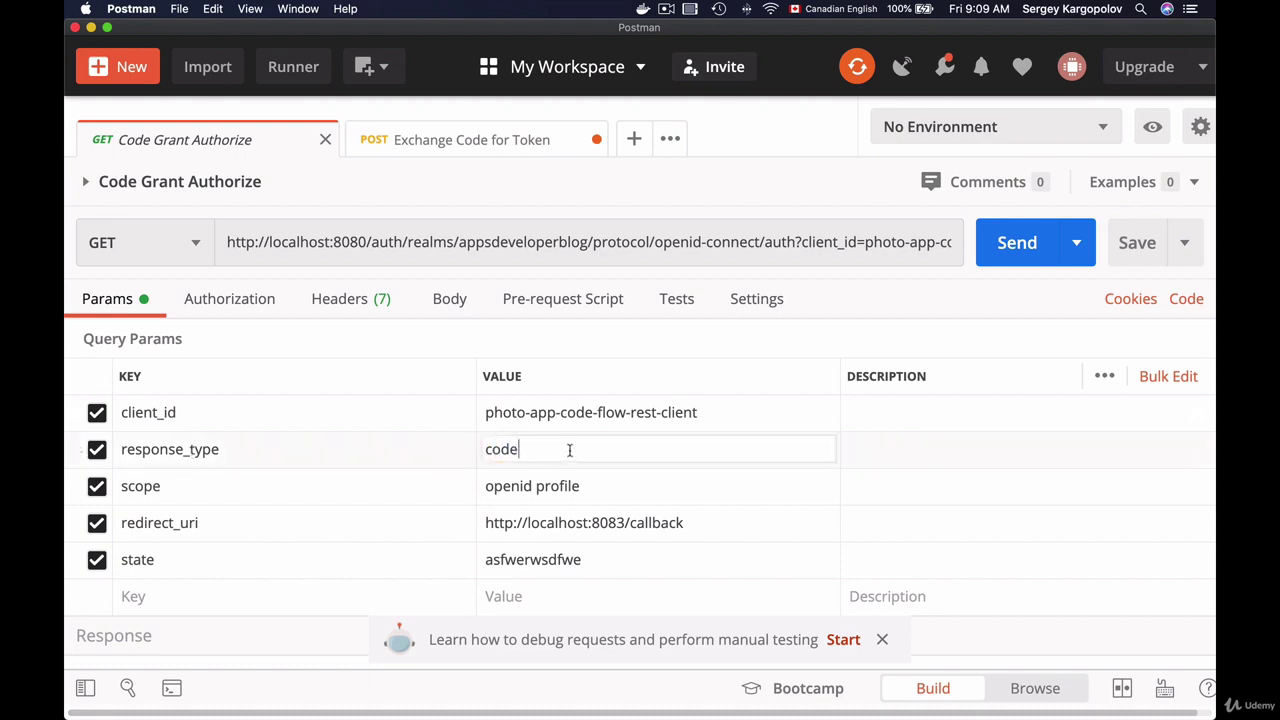
key("super+Tab")
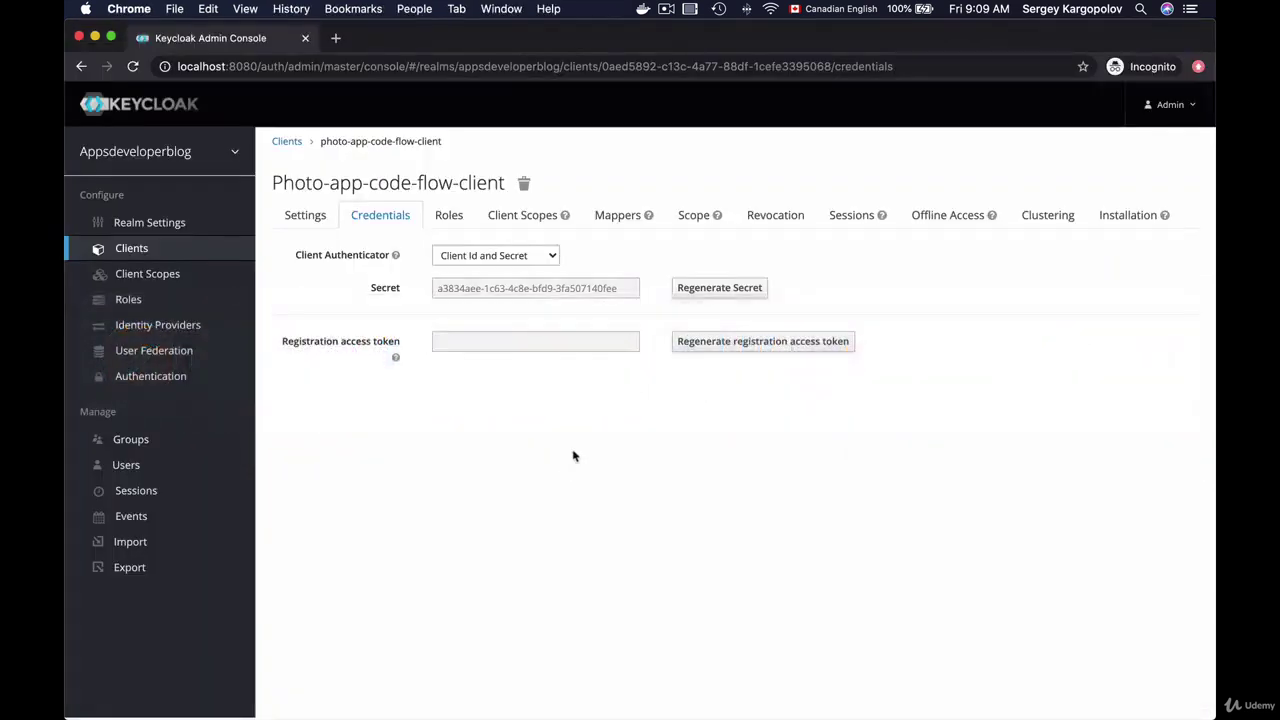
left_click(298, 218)
triple_click(565, 255)
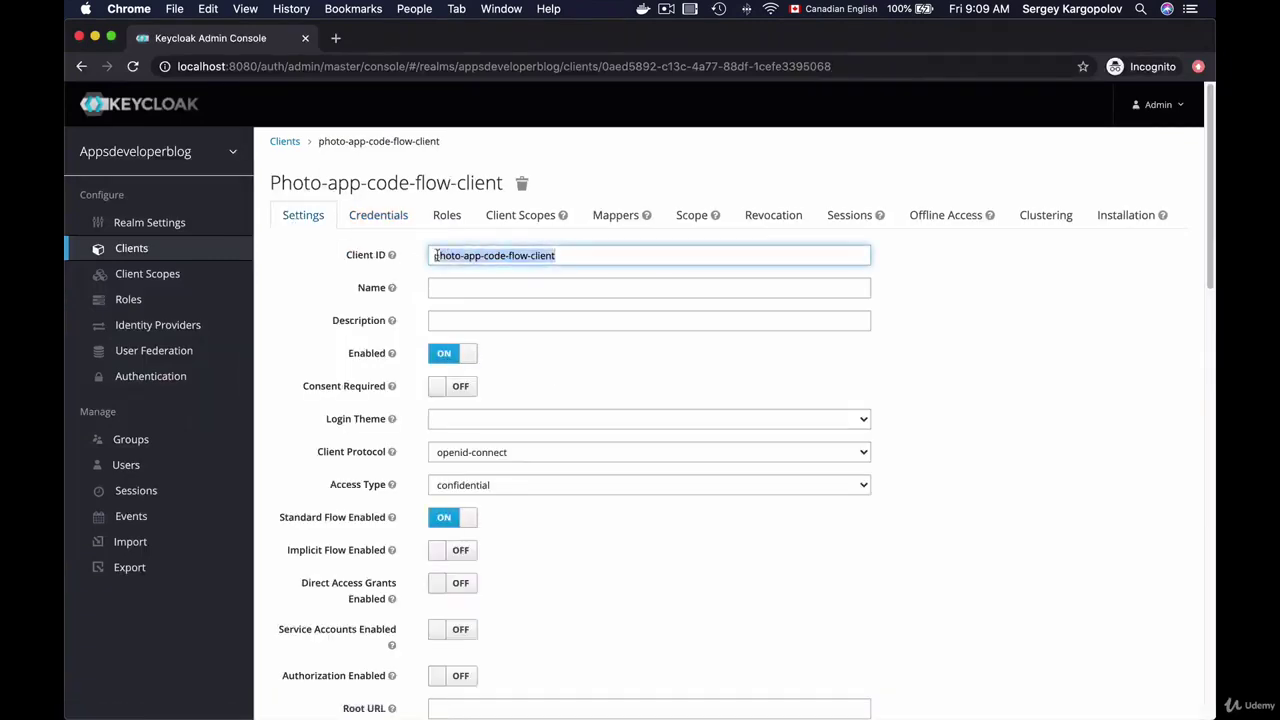
key("super+c")
key("super+Tab")
left_click(713, 409)
left_click_drag(728, 410, 489, 411)
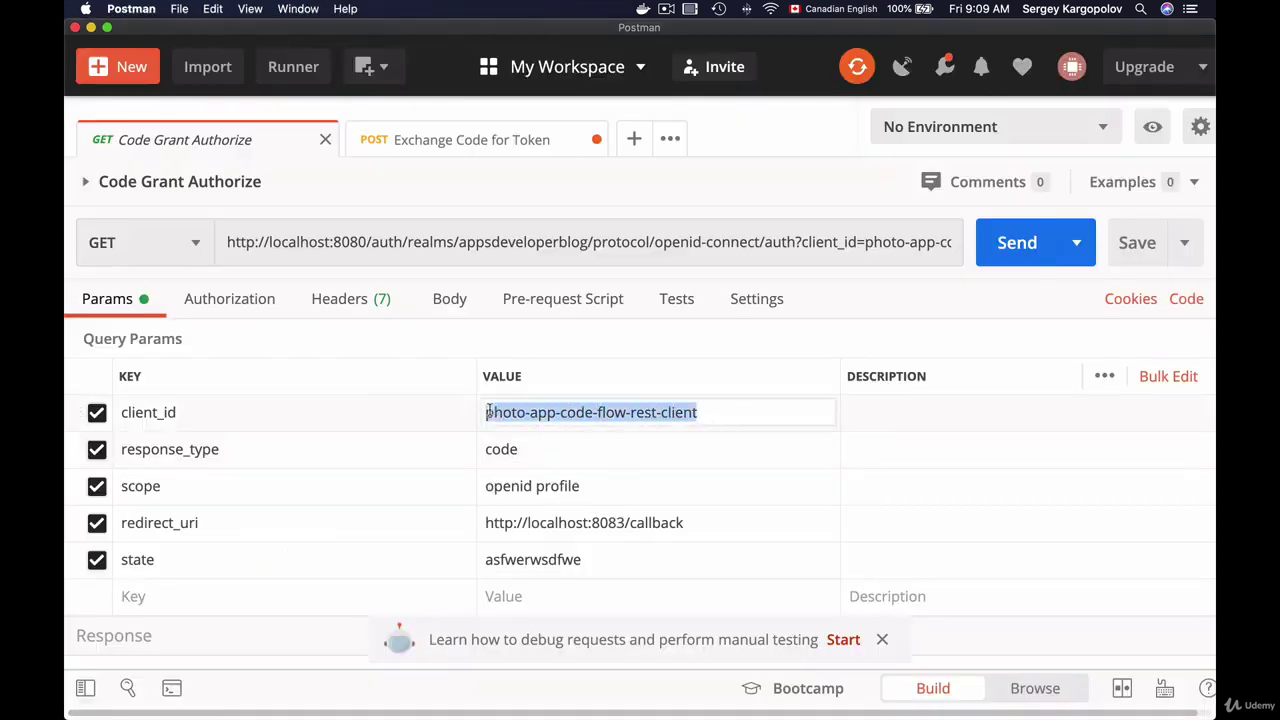
key("super+v")
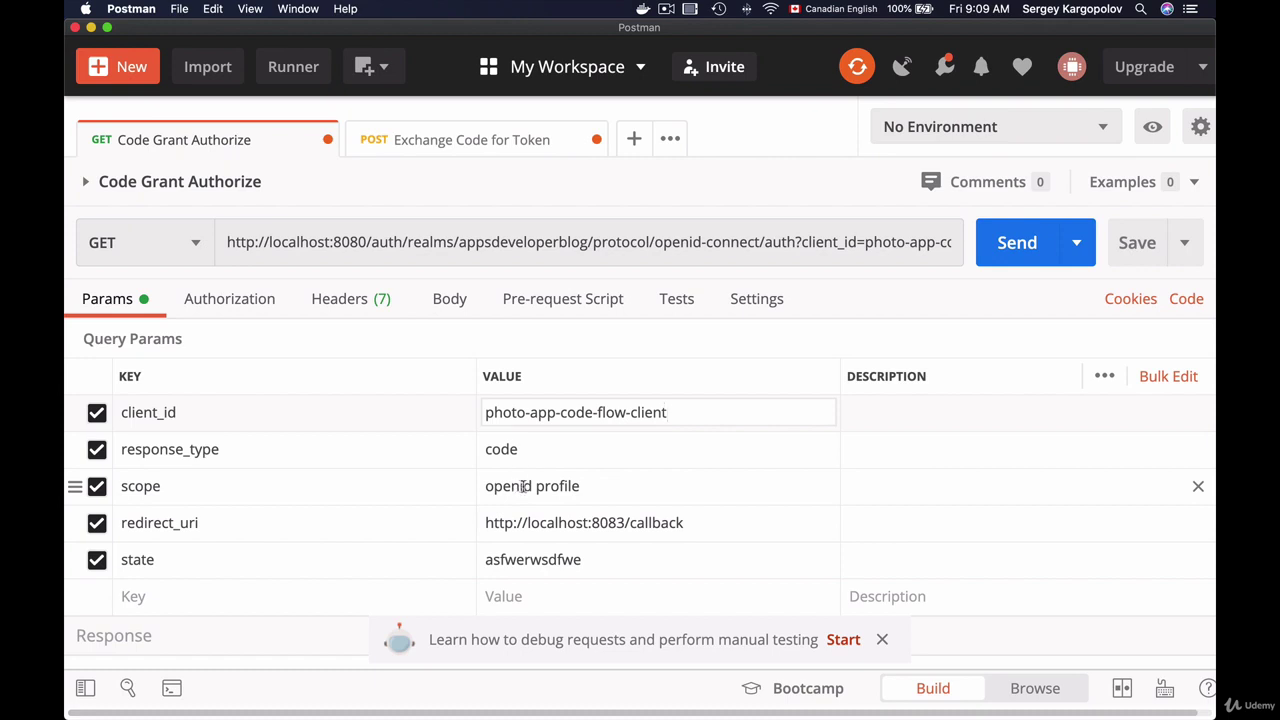
left_click(699, 523)
left_click_drag(699, 523, 488, 523)
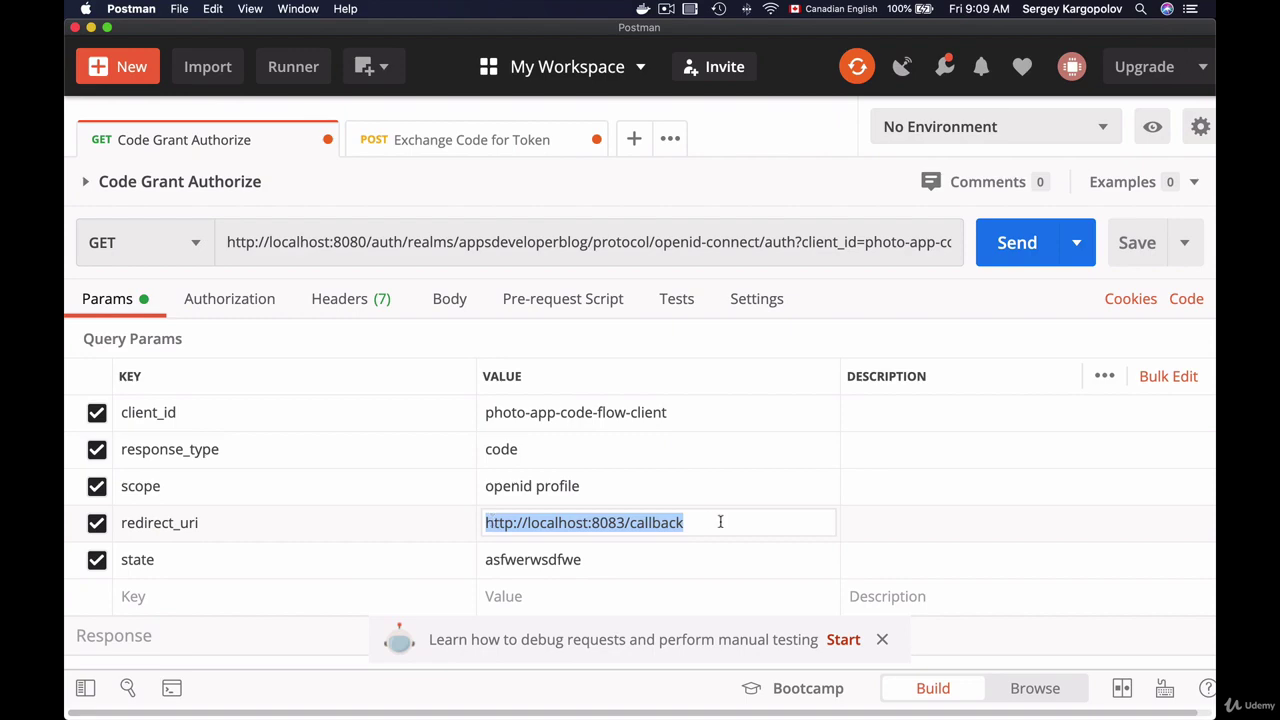
key("super+Tab")
scroll(707, 527, "down", 3)
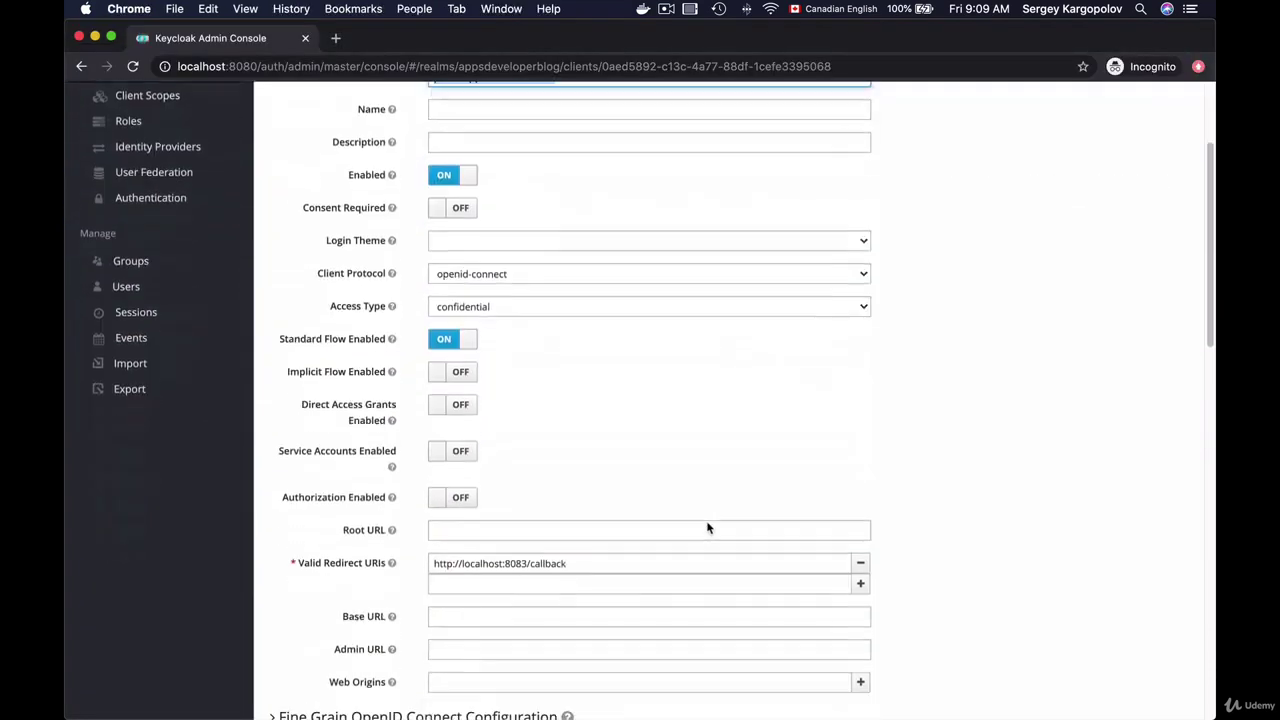
left_click_drag(600, 562, 340, 568)
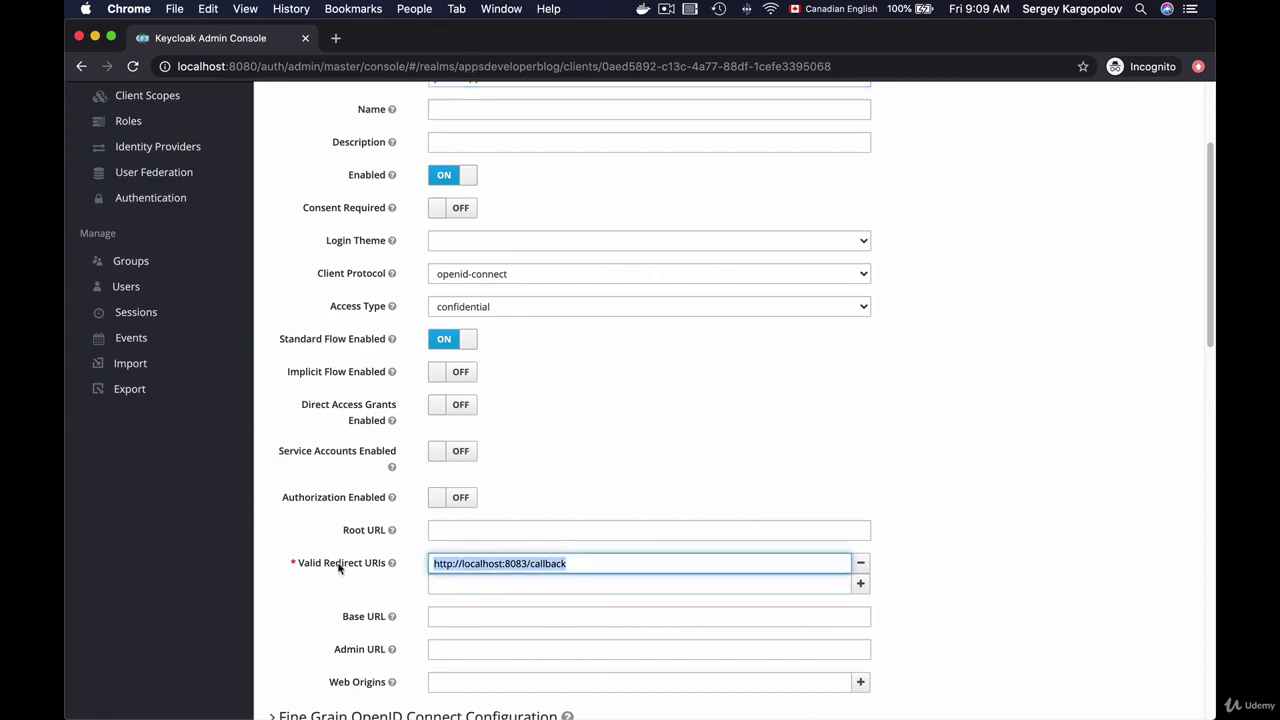
key("super+Tab")
triple_click(597, 523)
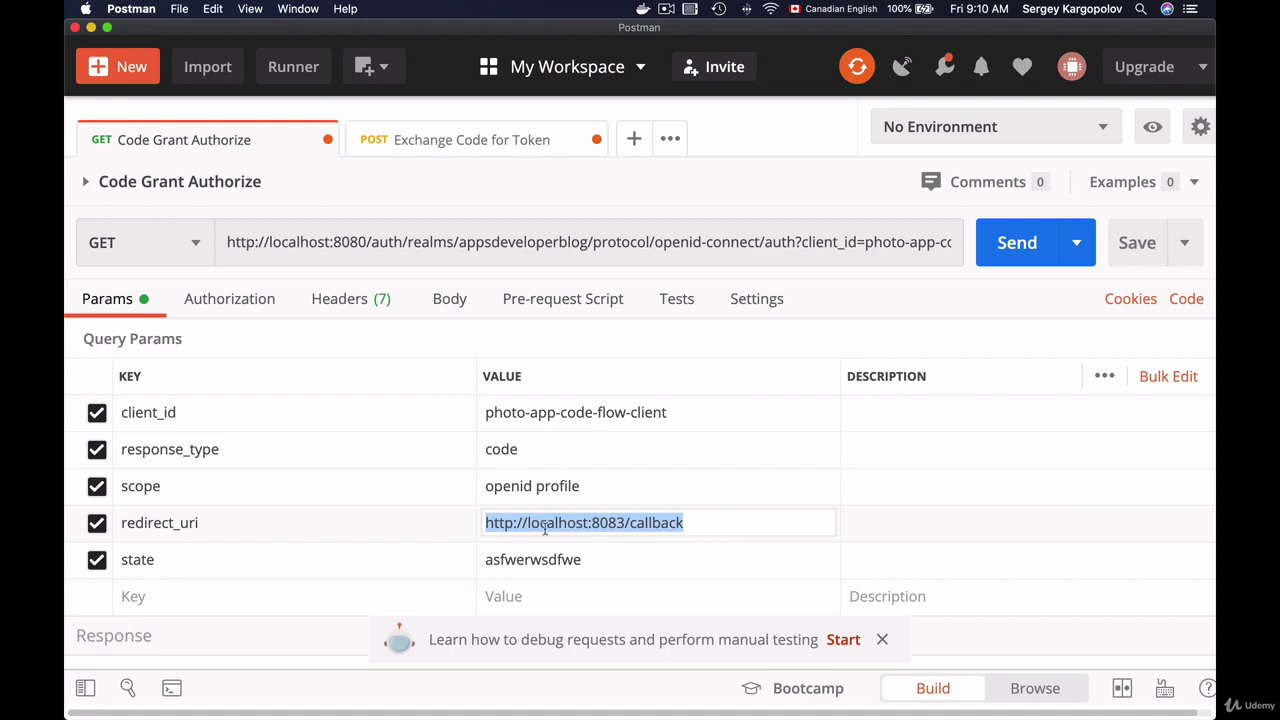
key("super+Tab")
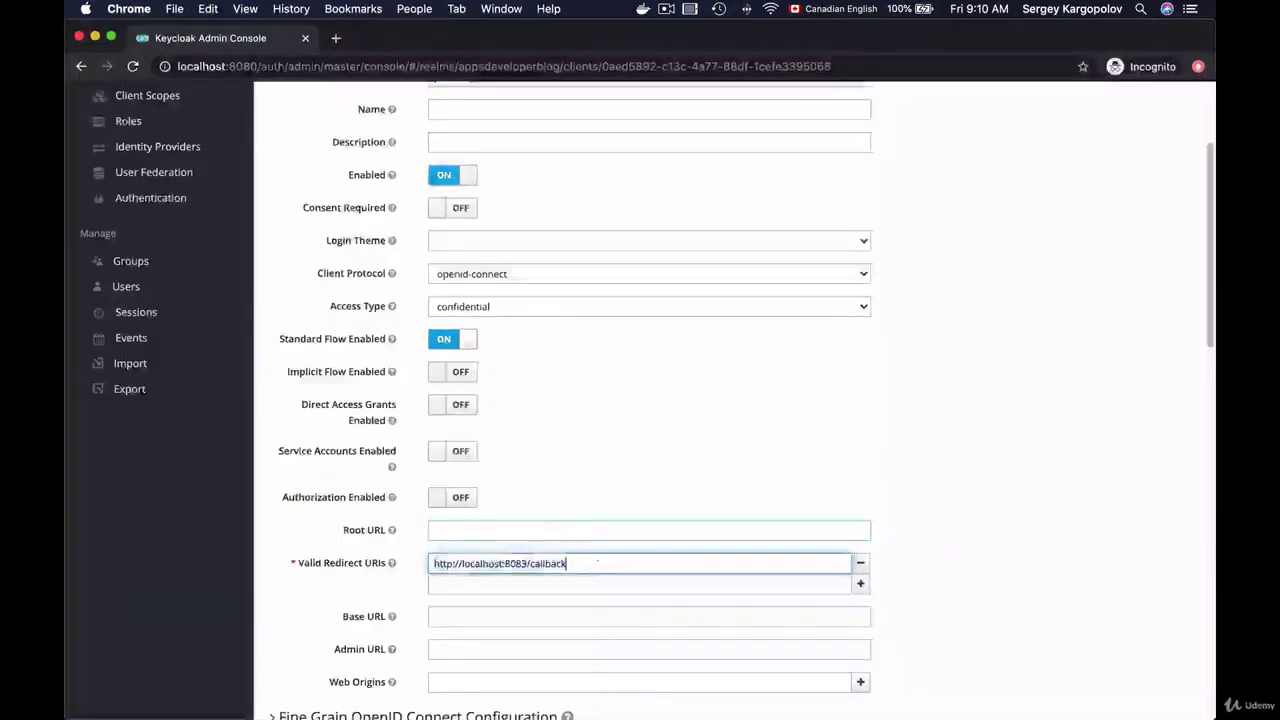
key("super+c")
key("super+Tab")
left_click(640, 522)
left_click_drag(720, 521, 466, 526)
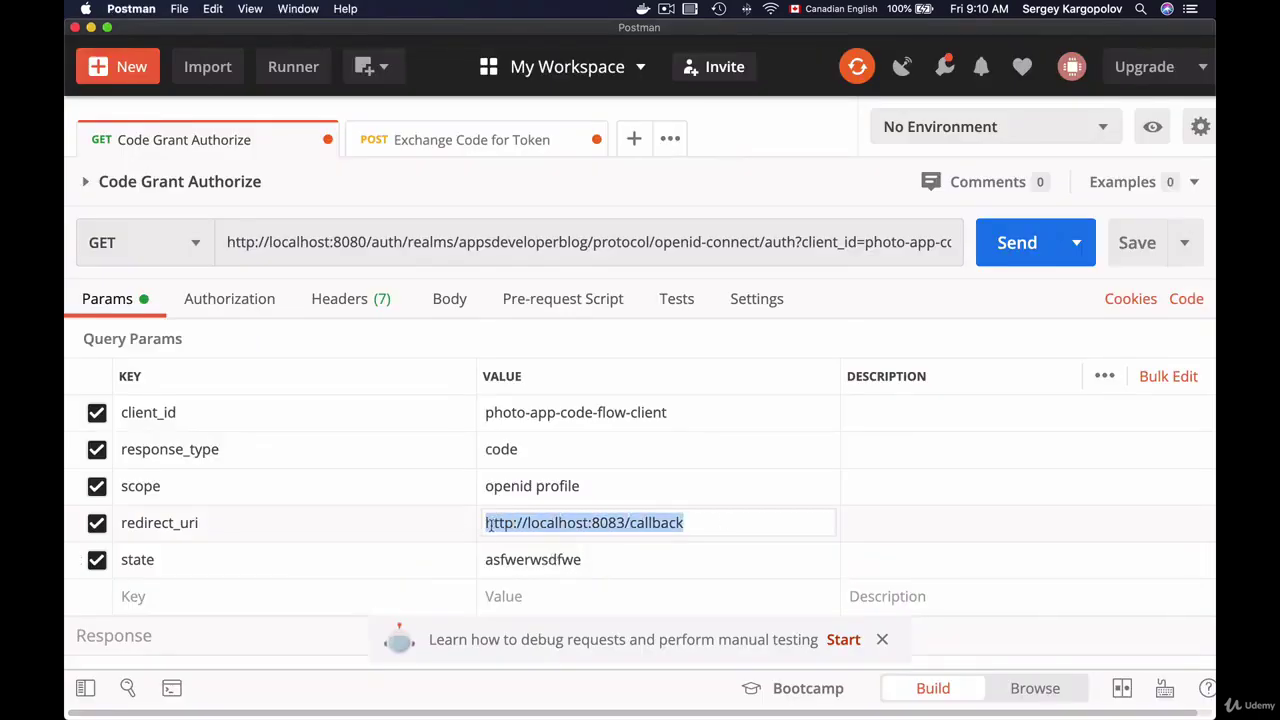
key("super+v")
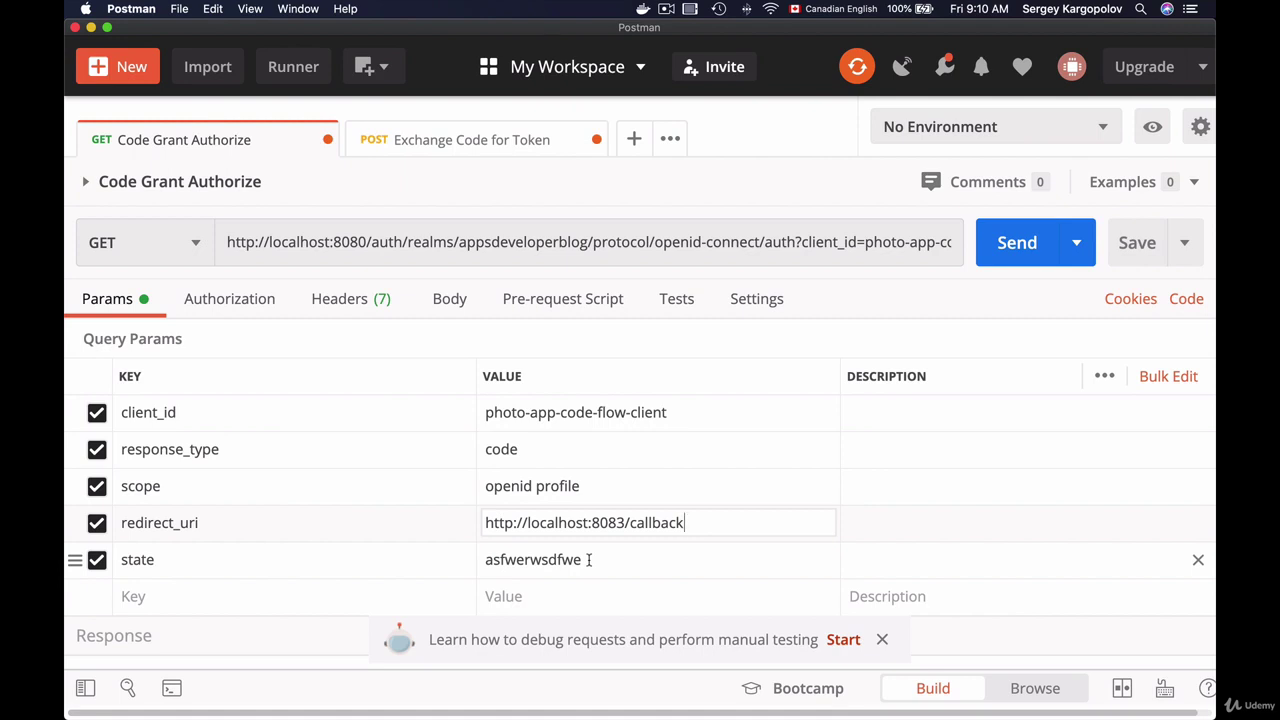
Copy the full authorization request URL
left_click(614, 243)
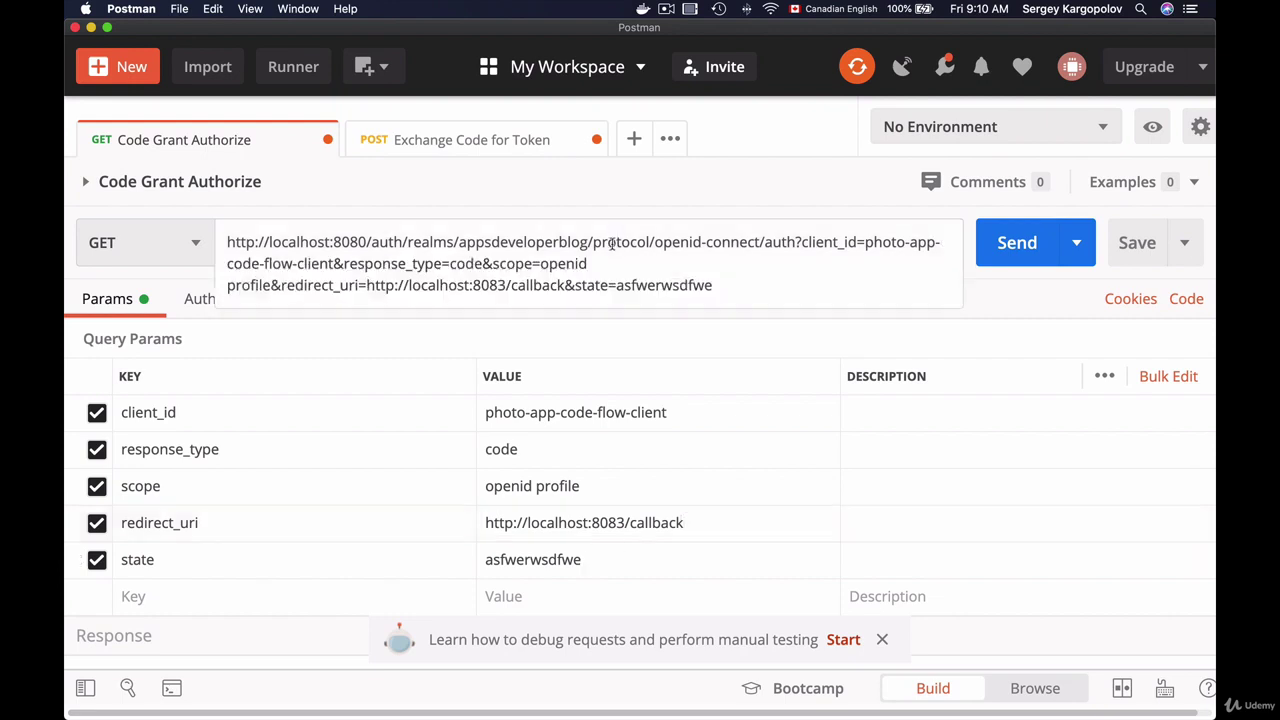
key("super+a")
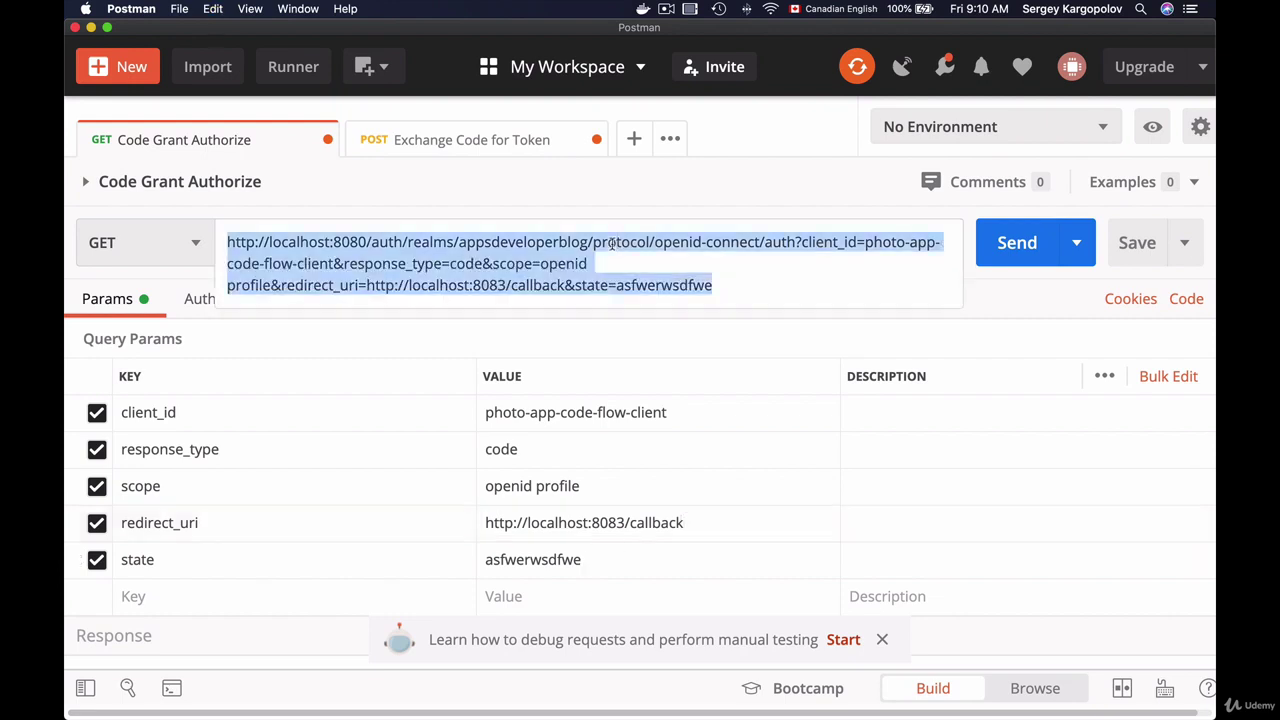
key("super+c")
Load the authorization URL in a new Chrome tab and sign in with the user's credentials
left_click(215, 708)
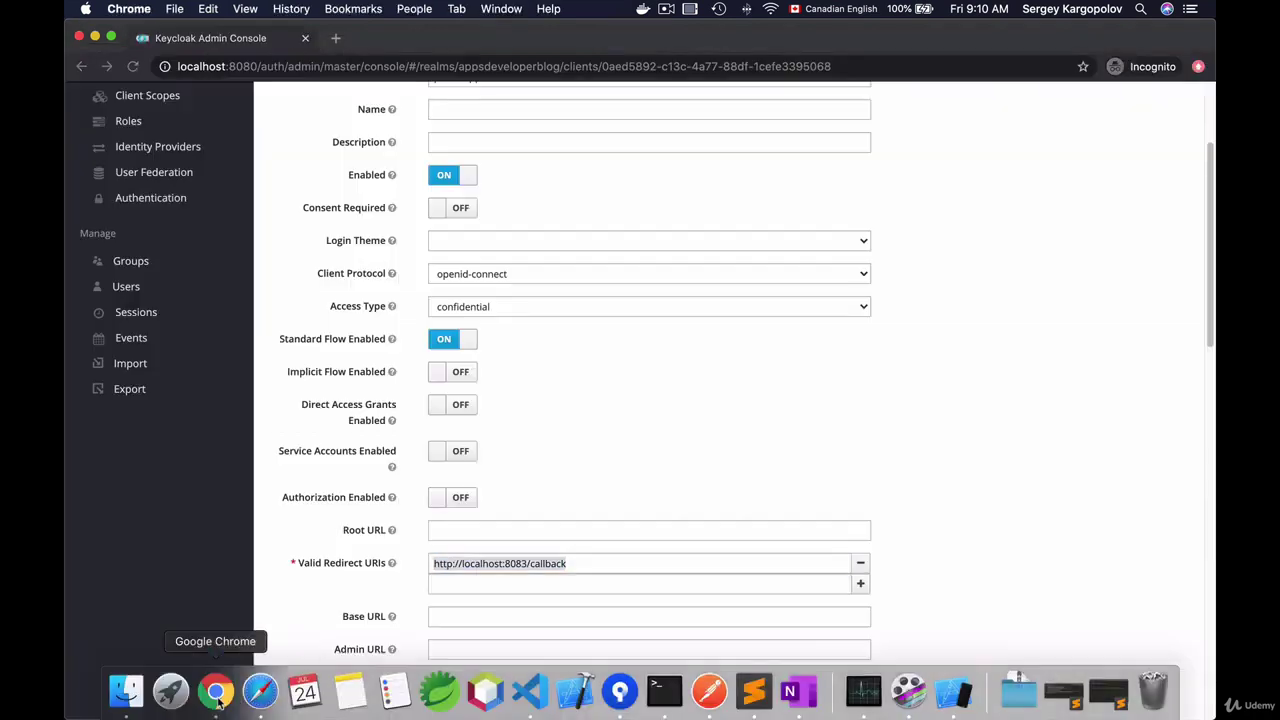
left_click(335, 38)
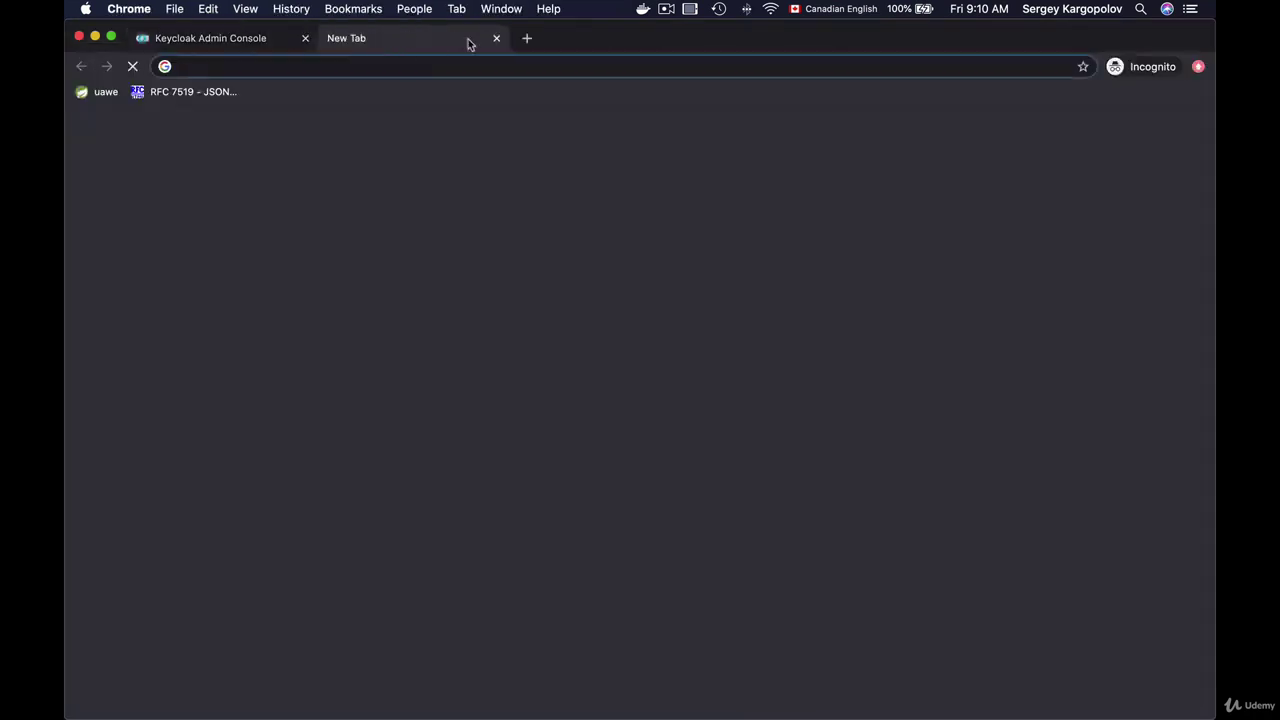
key("super+v")
key("Return")
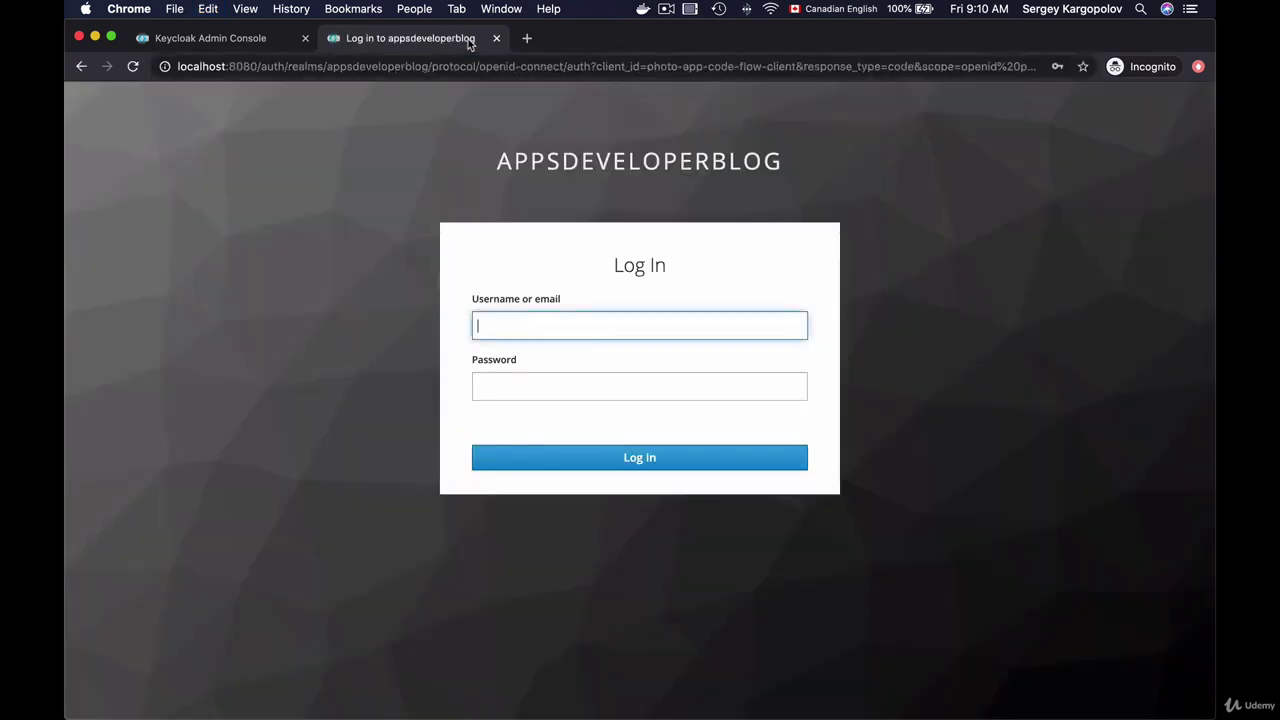
type("ser")
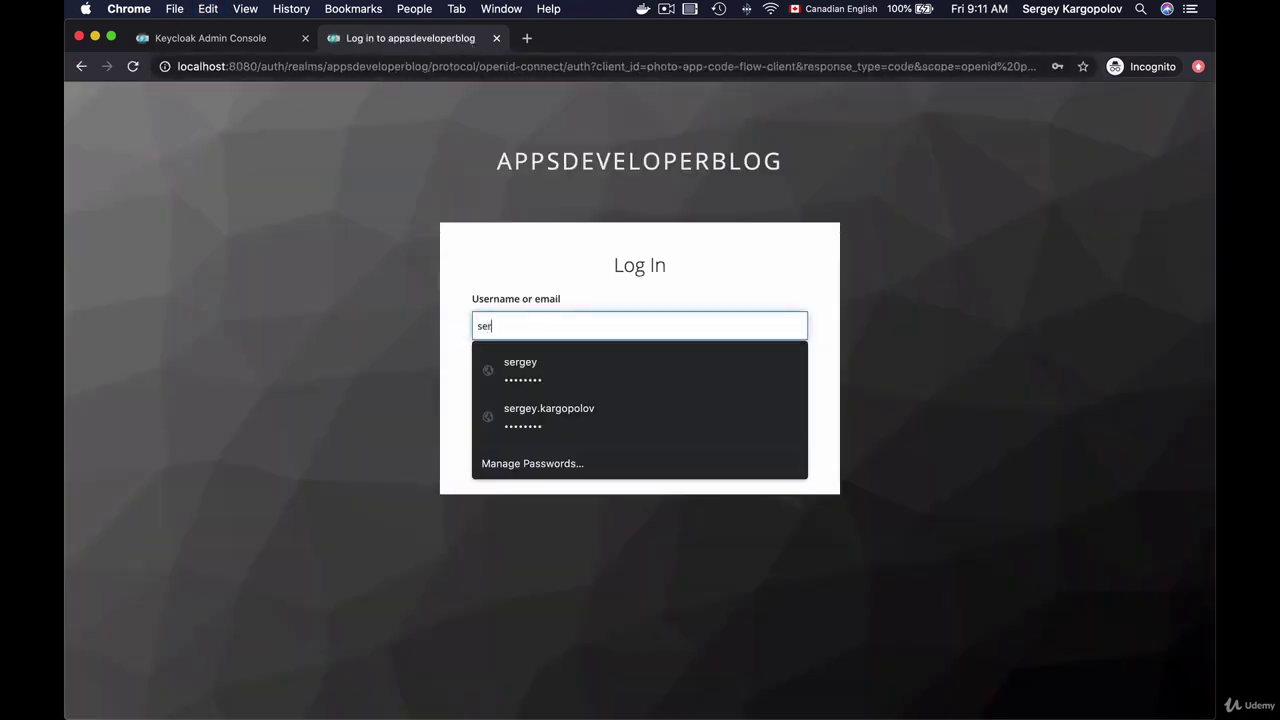
type("gey.kargopolov")
key("Tab")
type("p")
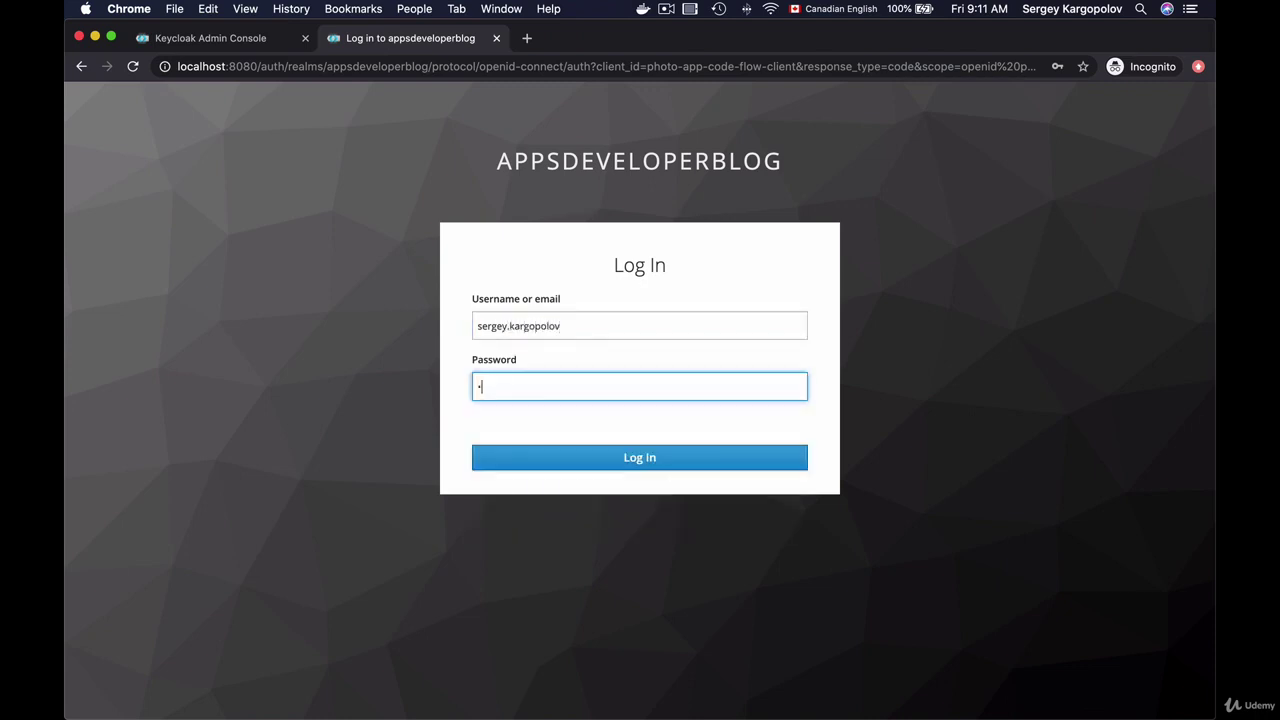
left_click(606, 458)
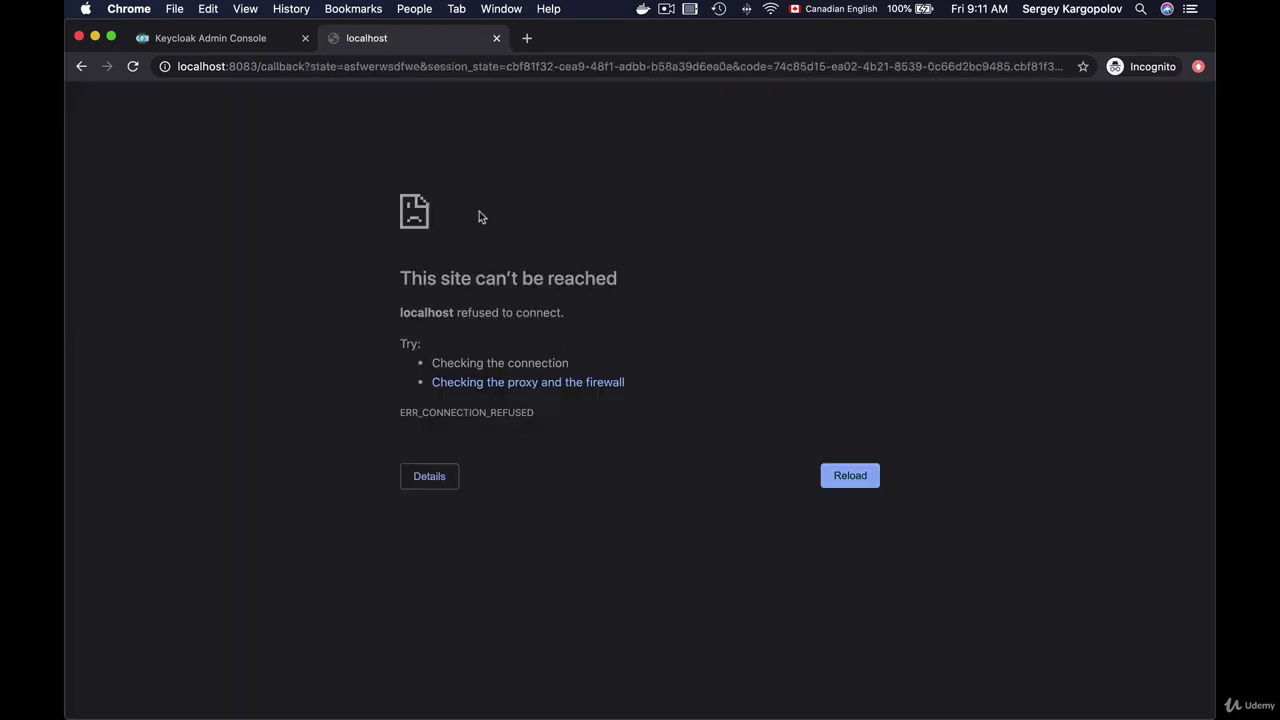
Select the authorization code after code= in the localhost:8083/callback URL
left_click(328, 68)
left_click(315, 67)
left_click_drag(305, 66, 175, 67)
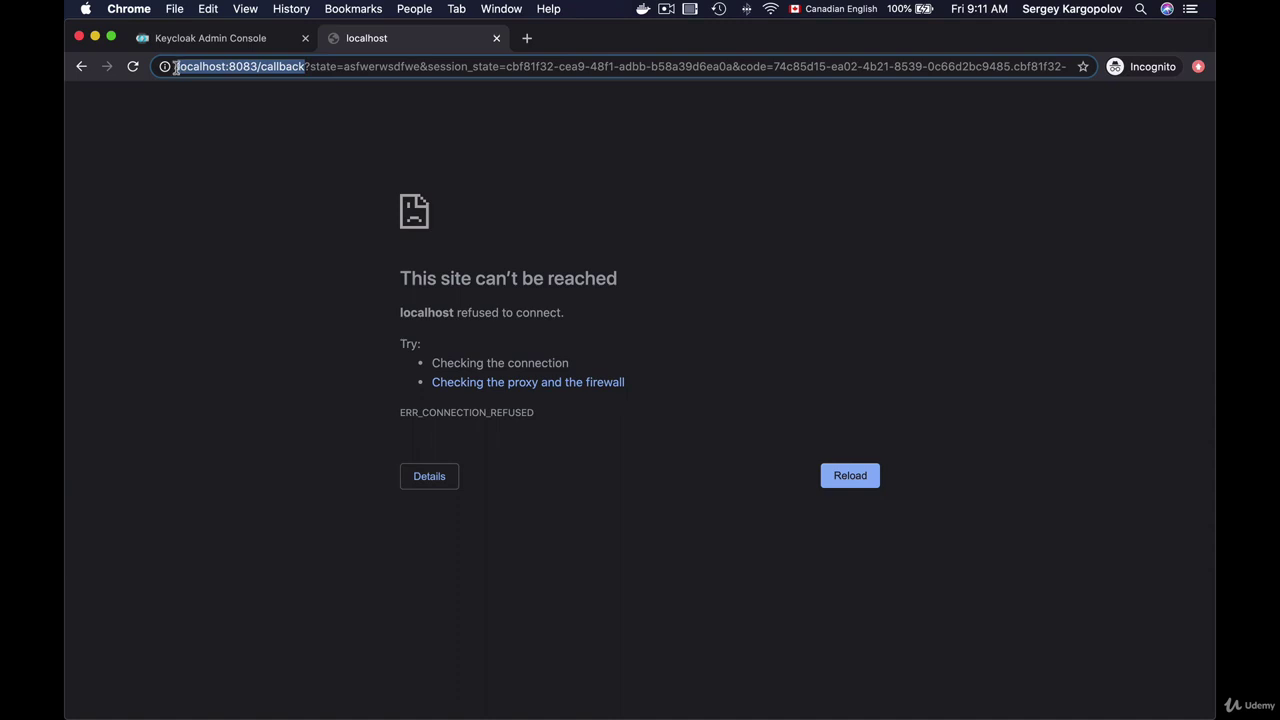
left_click(750, 66)
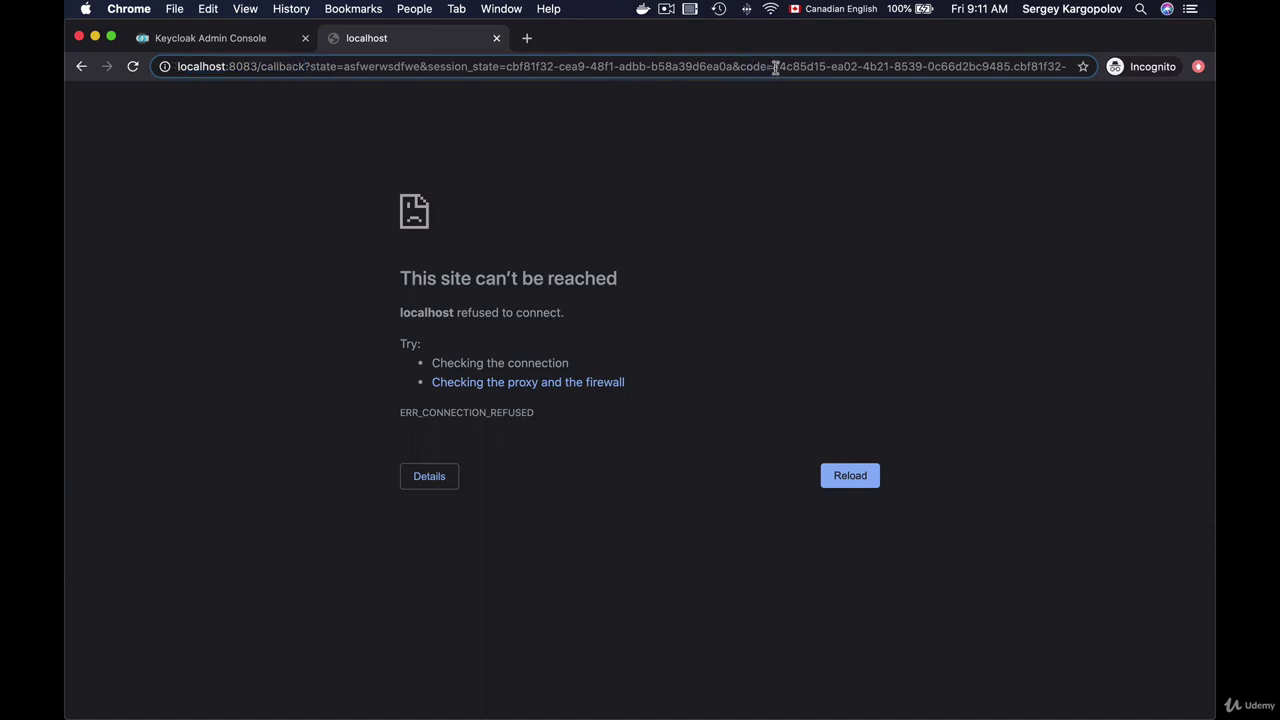
left_click_drag(773, 66, 1212, 77)
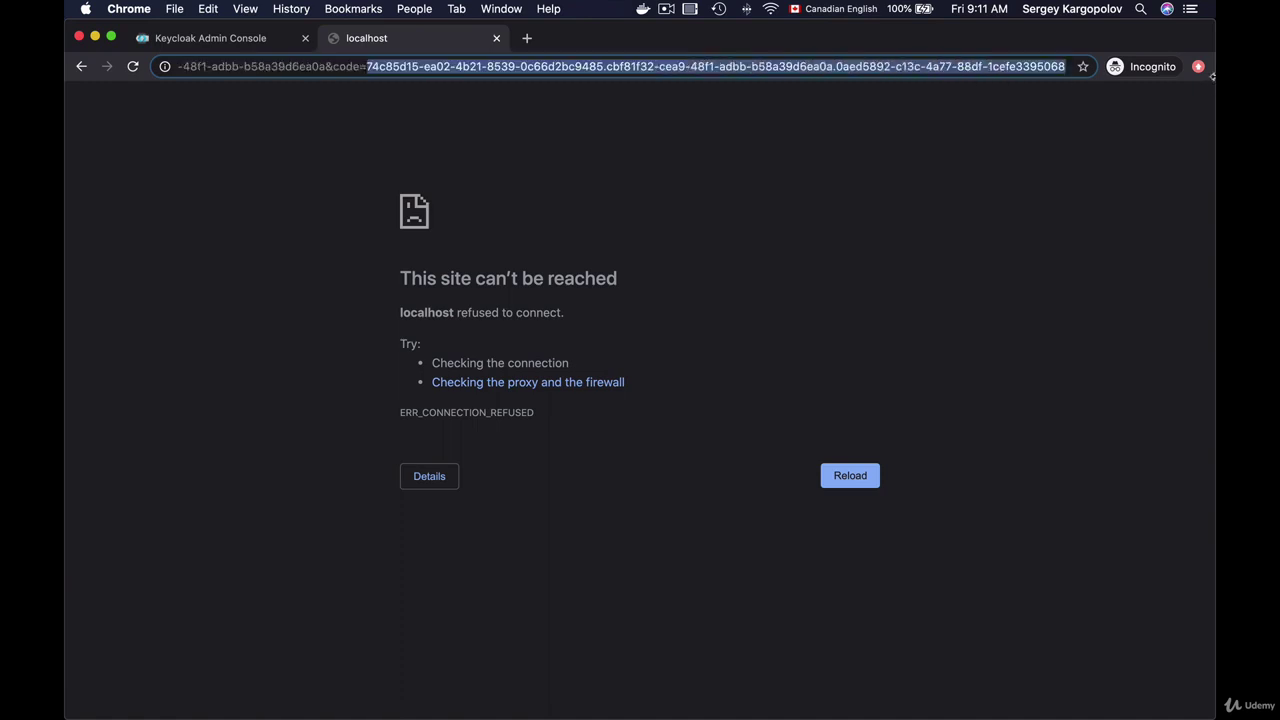
key("super+Tab")
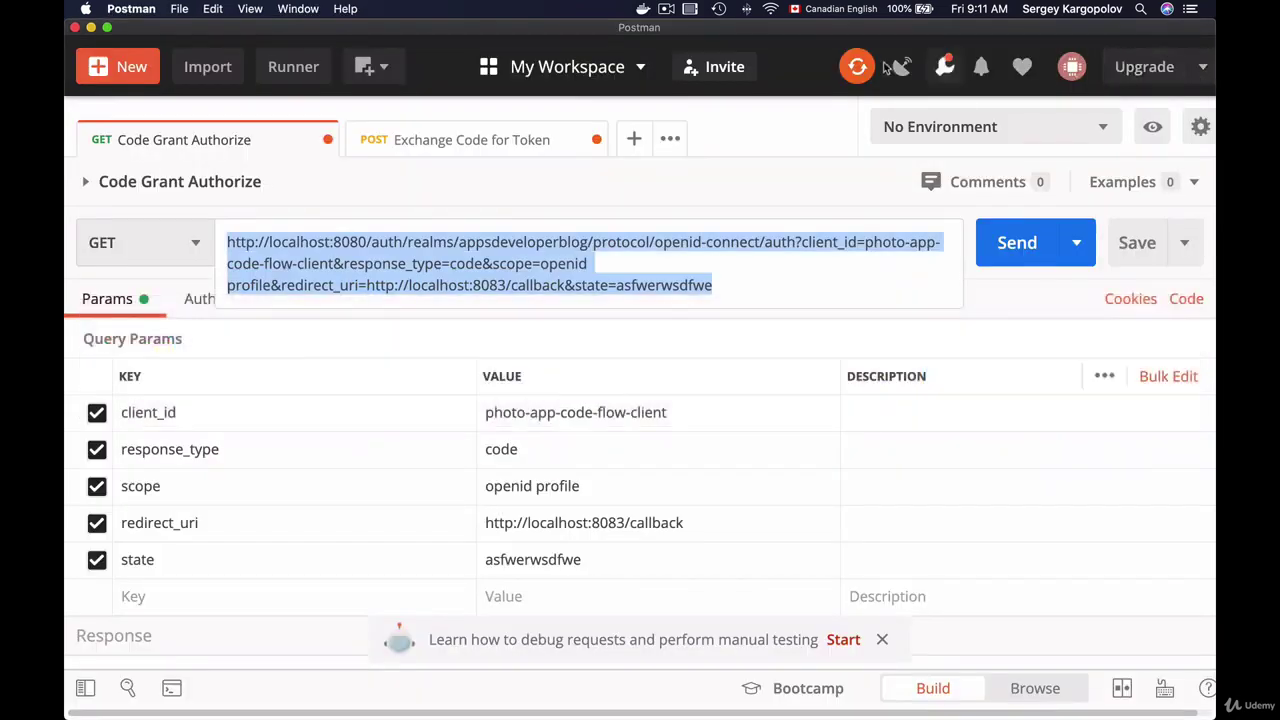
Replace the Exchange Code for Token request's code value with the newly issued authorization code
left_click(474, 141)
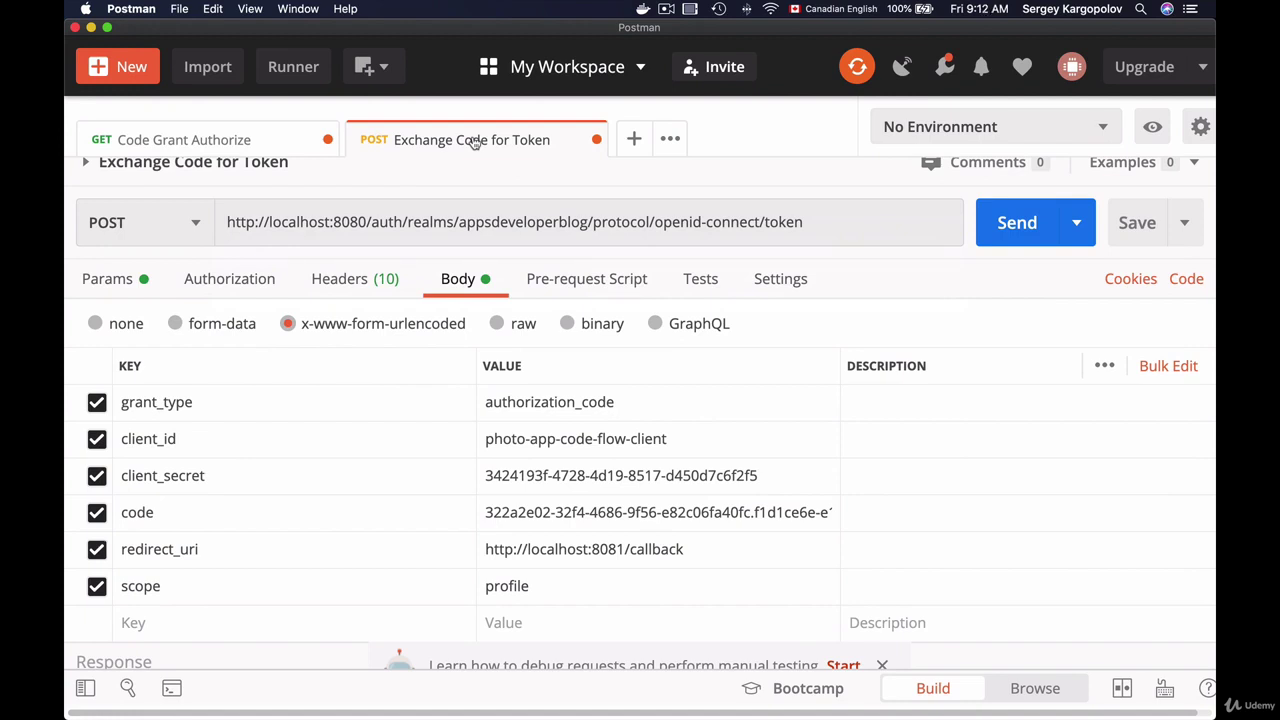
left_click(558, 512)
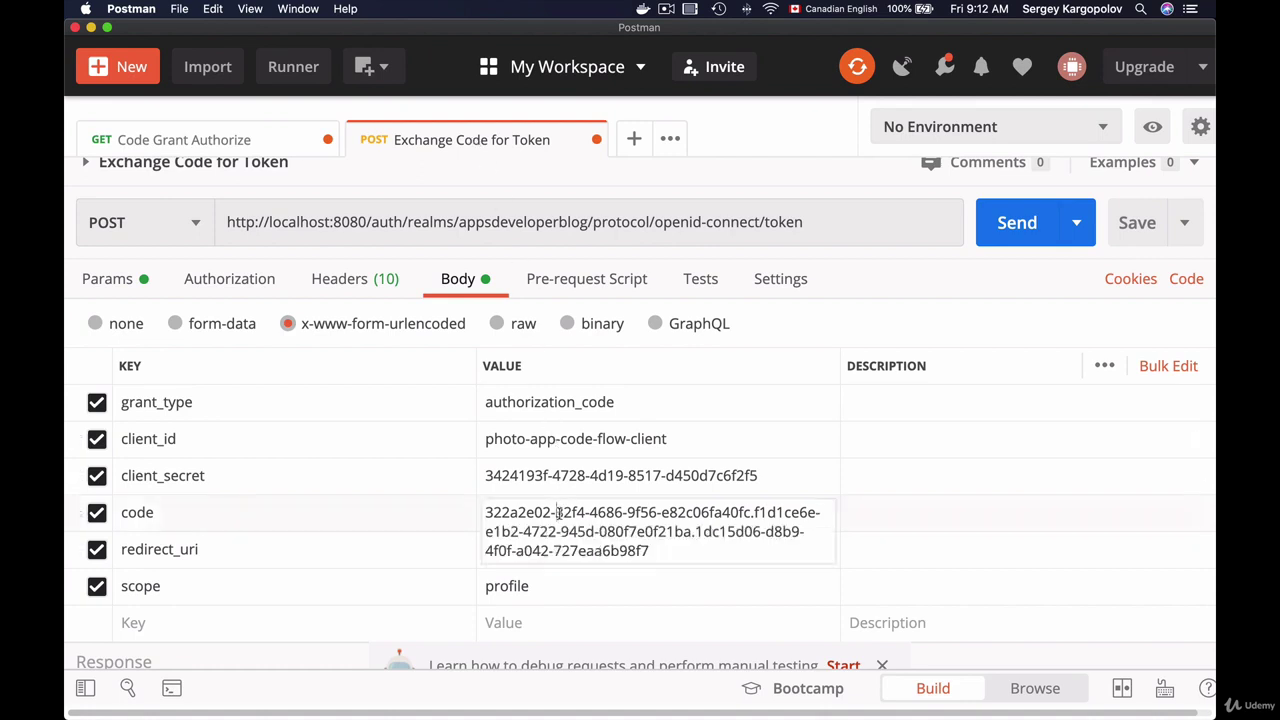
key("super+a")
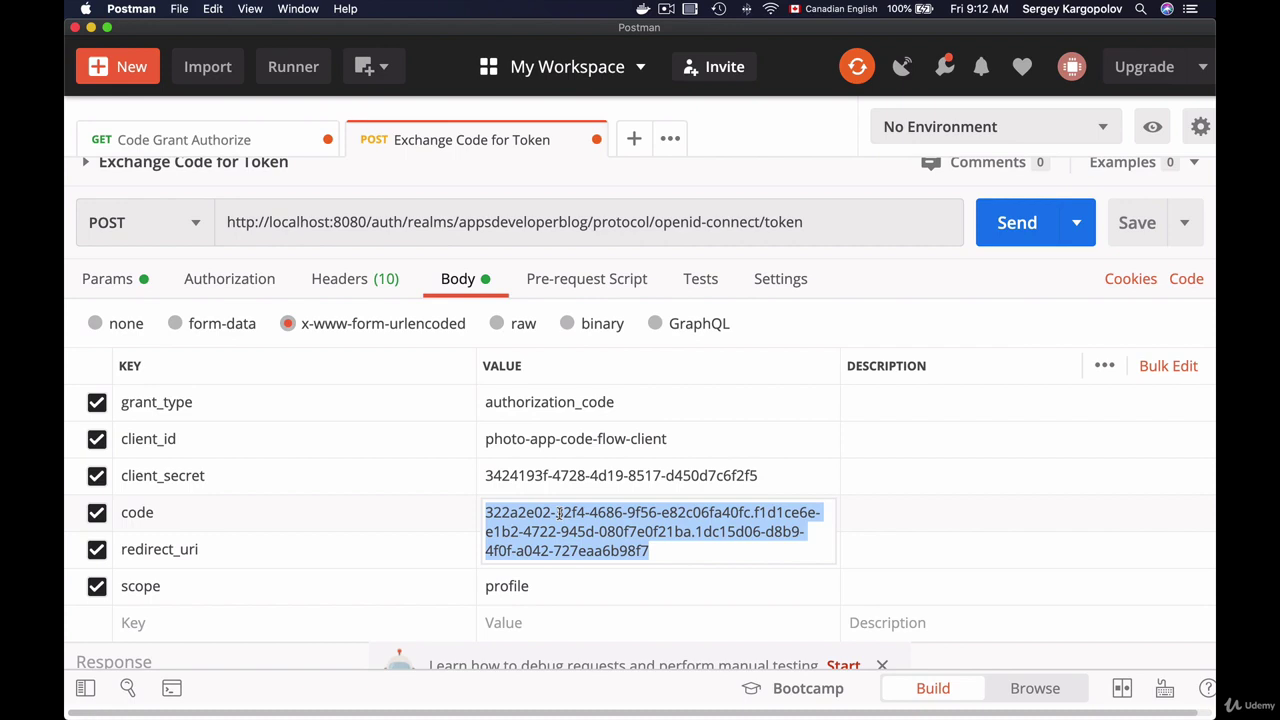
key("super+v")
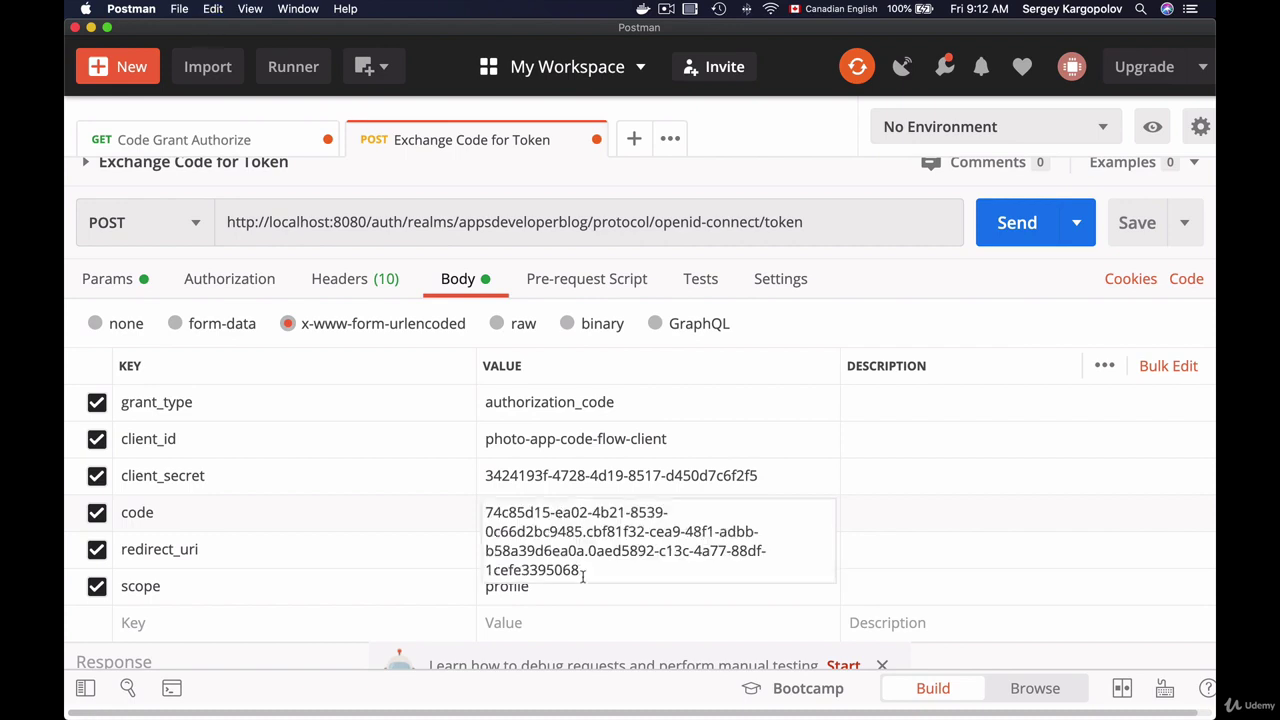
left_click(590, 601)
double_click(590, 601)
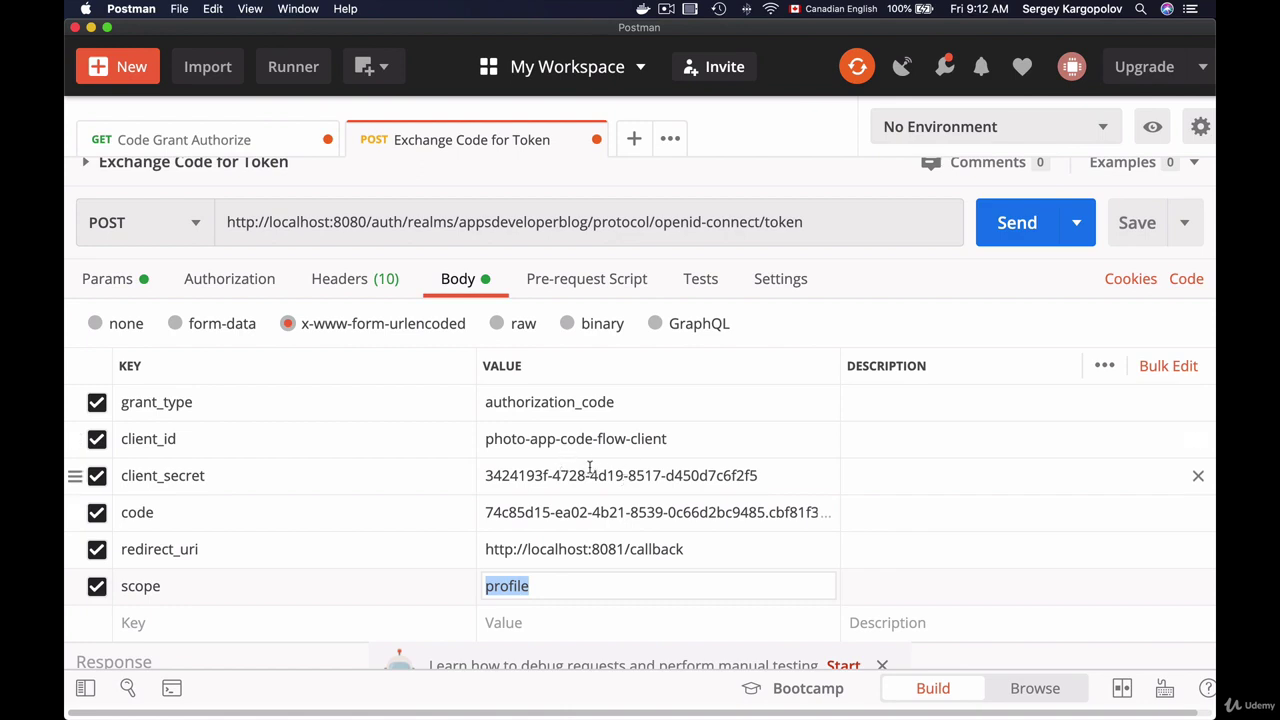
key("super+Tab")
Paste the Keycloak client ID into the token request's client_id value
left_click(205, 38)
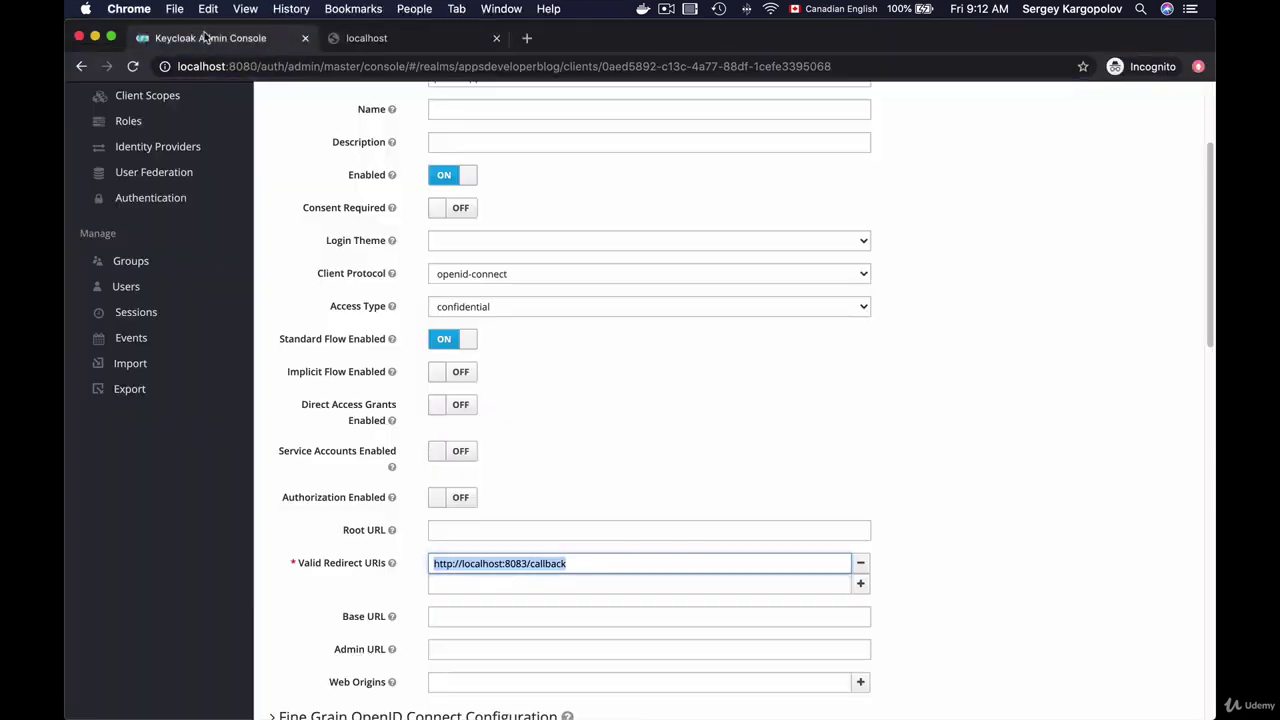
scroll(497, 205, "up", 5)
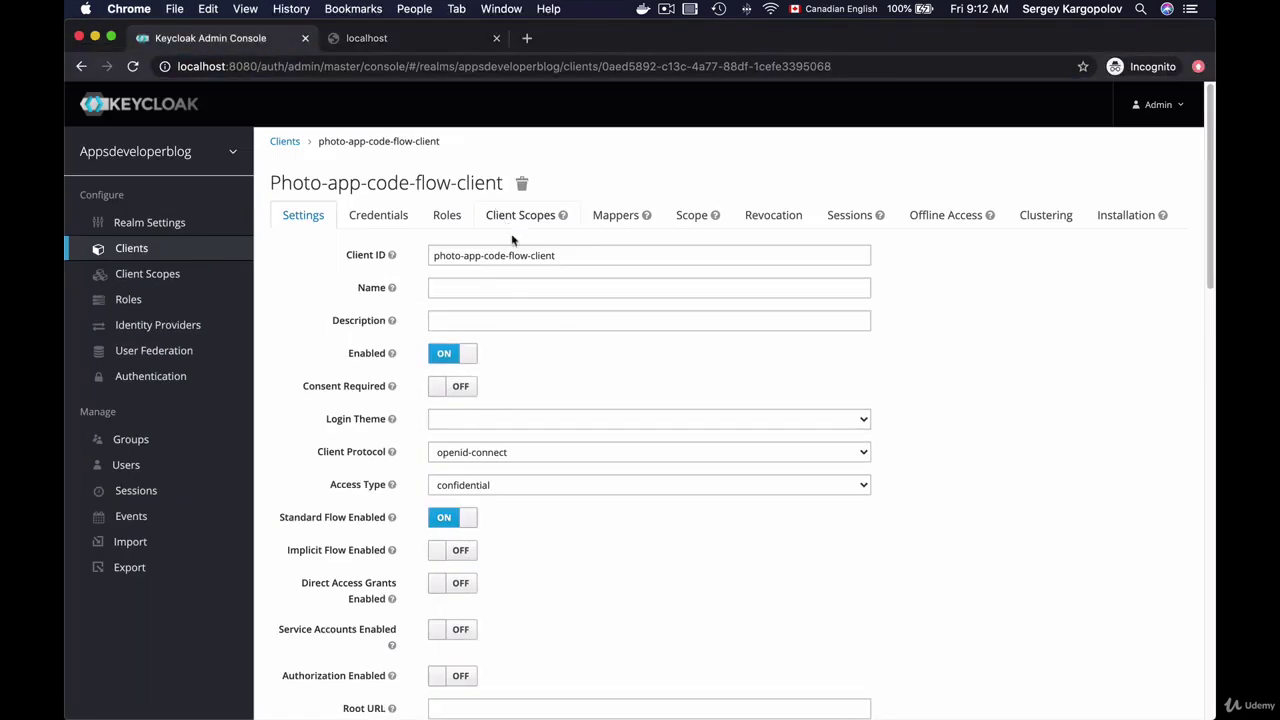
left_click_drag(571, 255, 432, 258)
key("super+c")
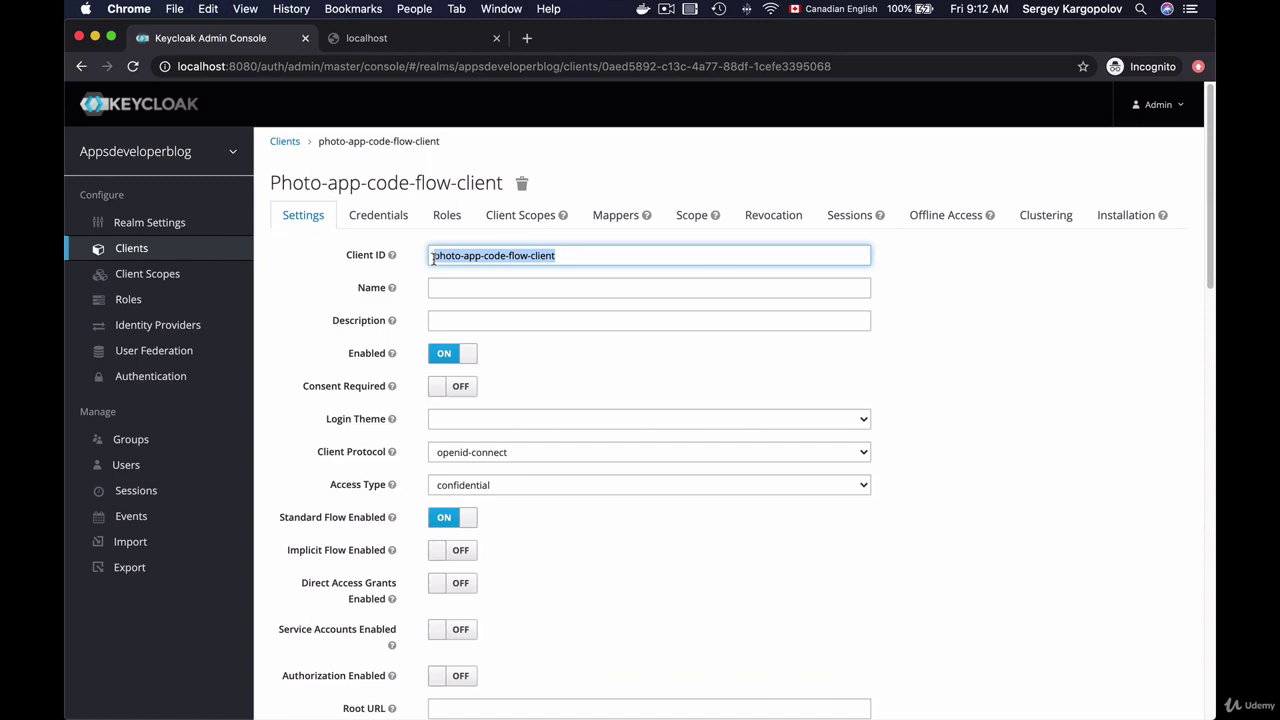
key("super+Tab")
left_click(533, 445)
key("super+a")
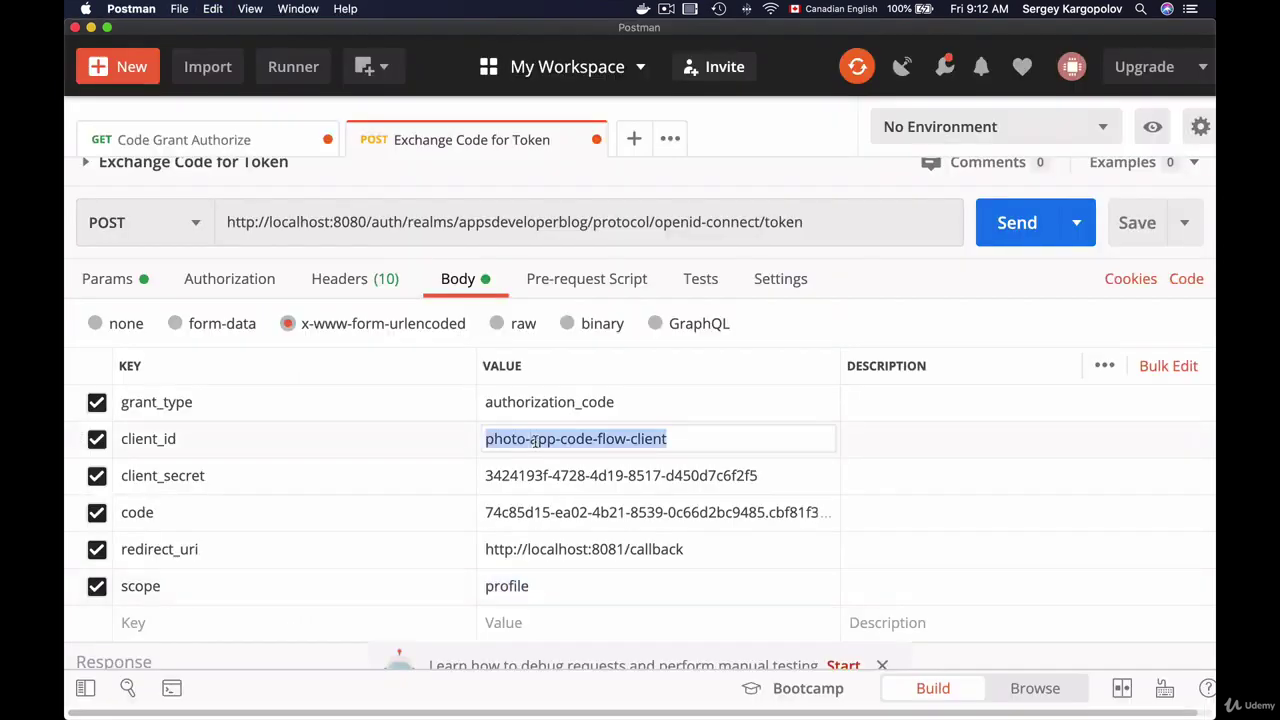
key("super+v")
Copy the client secret from the Credentials page into the client_secret value
key("super+Tab")
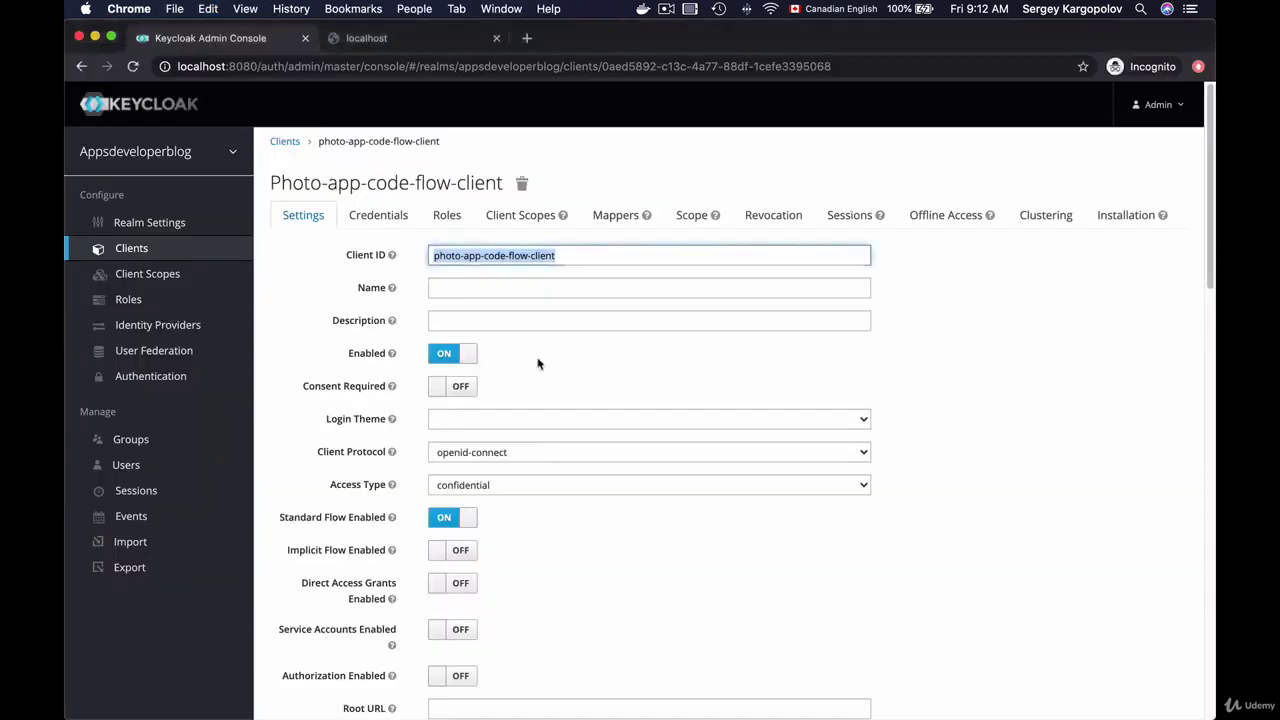
left_click(392, 220)
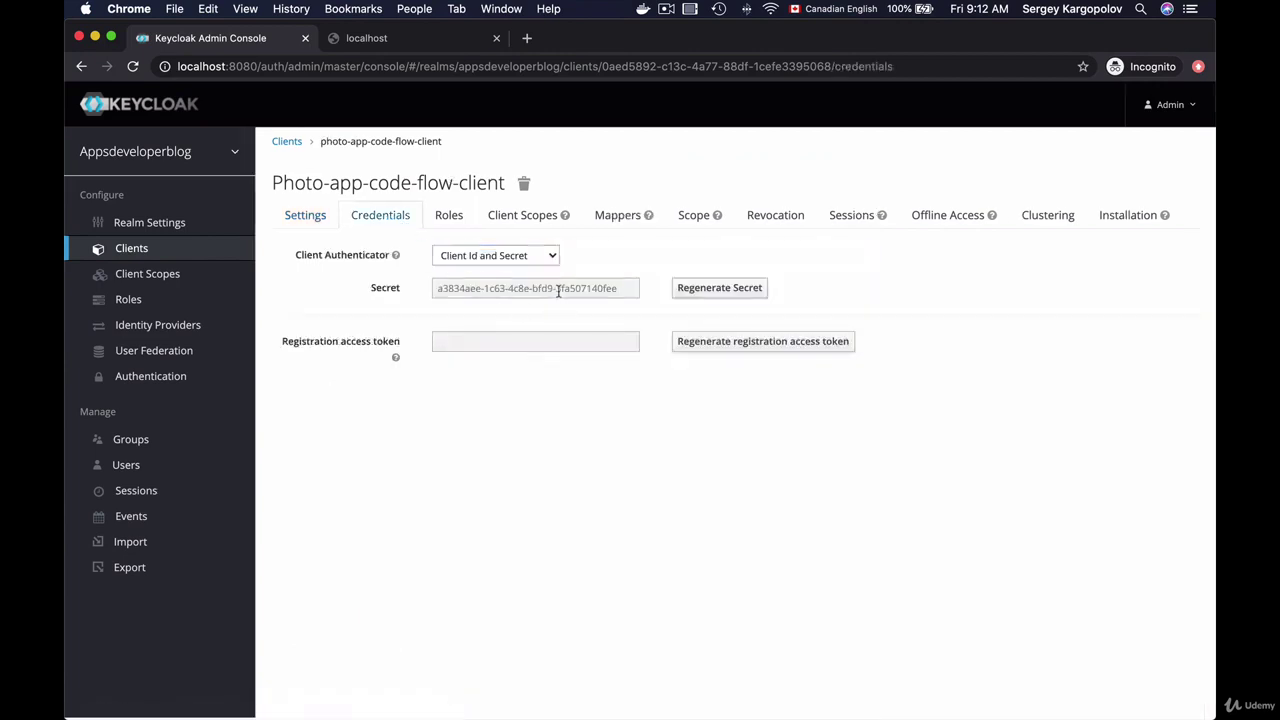
left_click_drag(625, 288, 430, 289)
key("super+c")
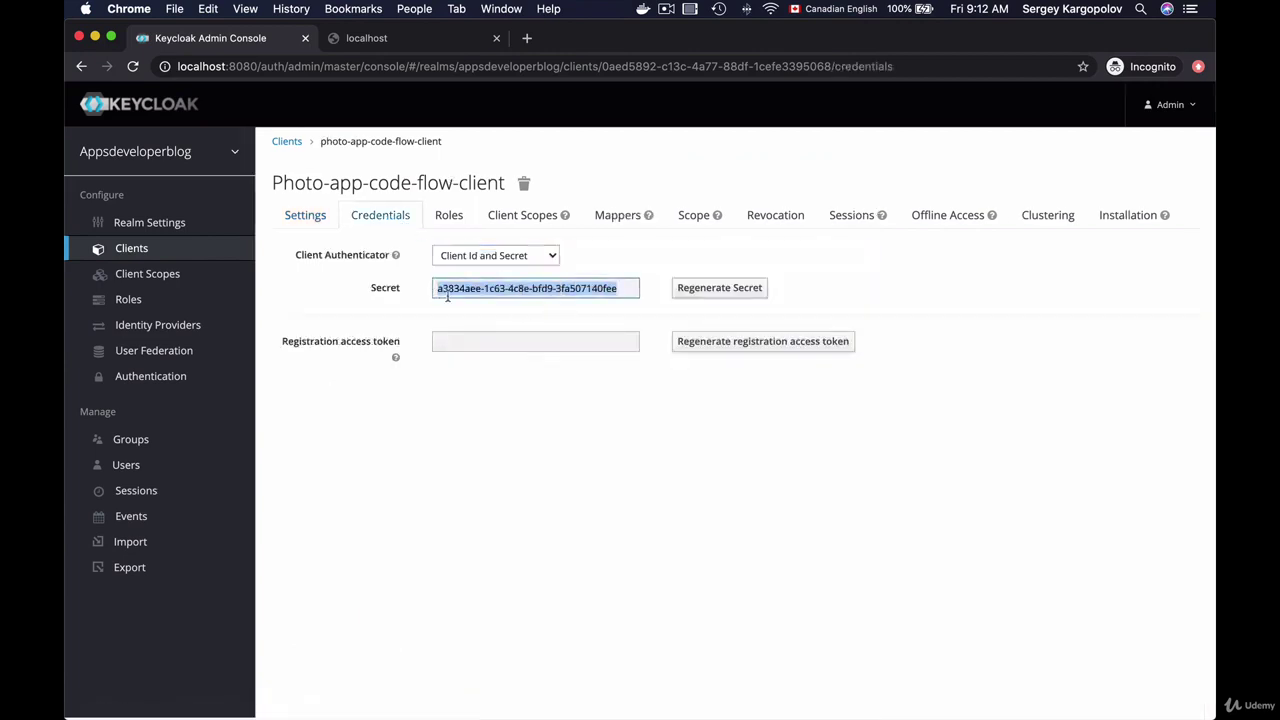
key("super+Tab")
left_click(570, 476)
key("super+a")
key("super+v")
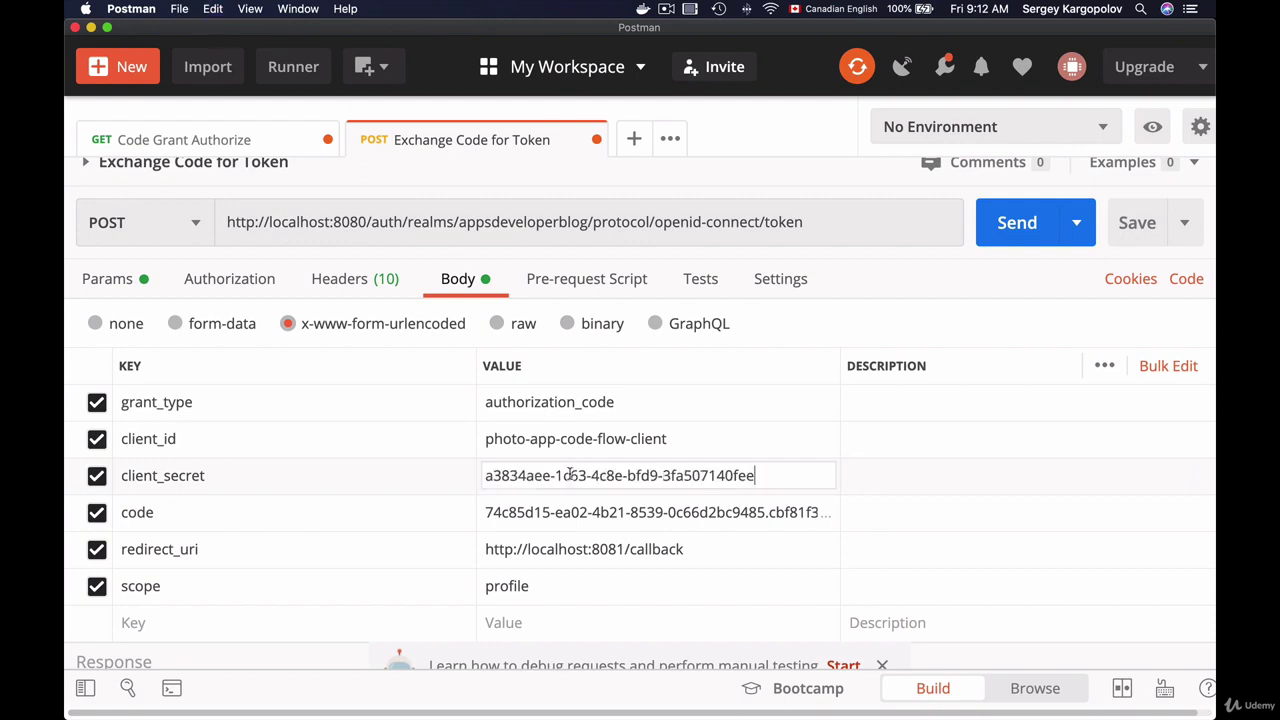
double_click(537, 585)
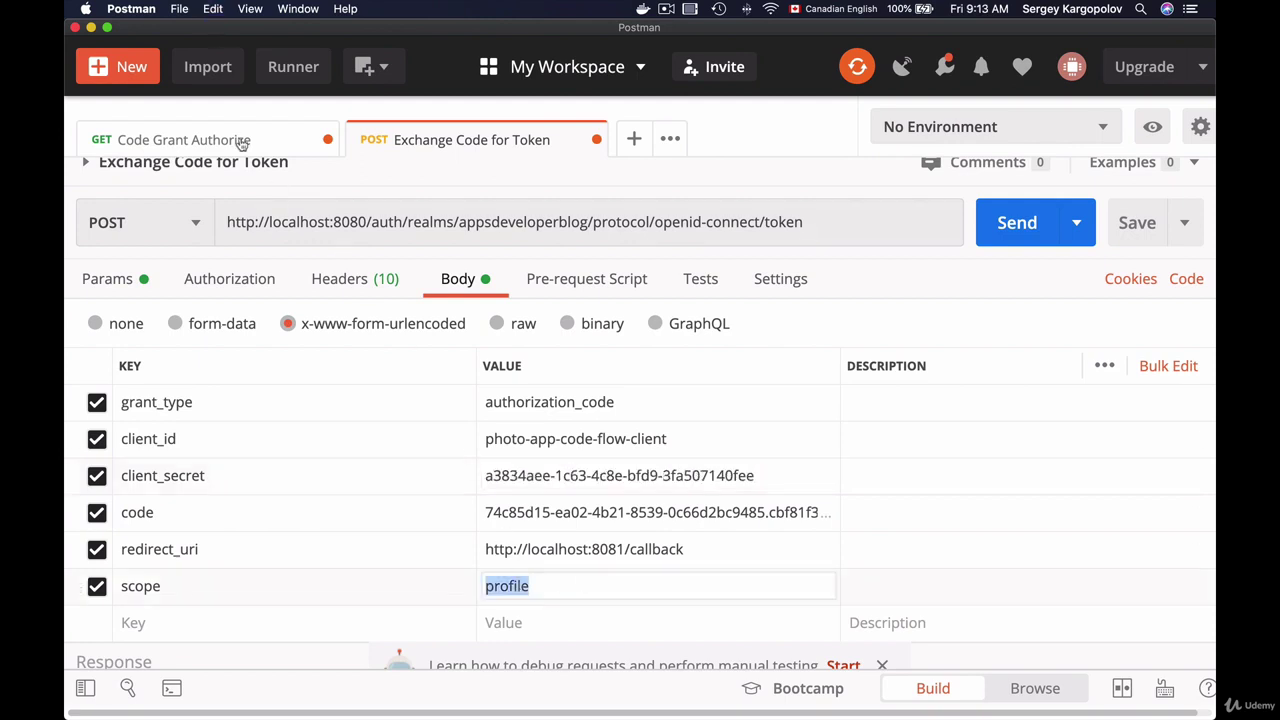
left_click(243, 139)
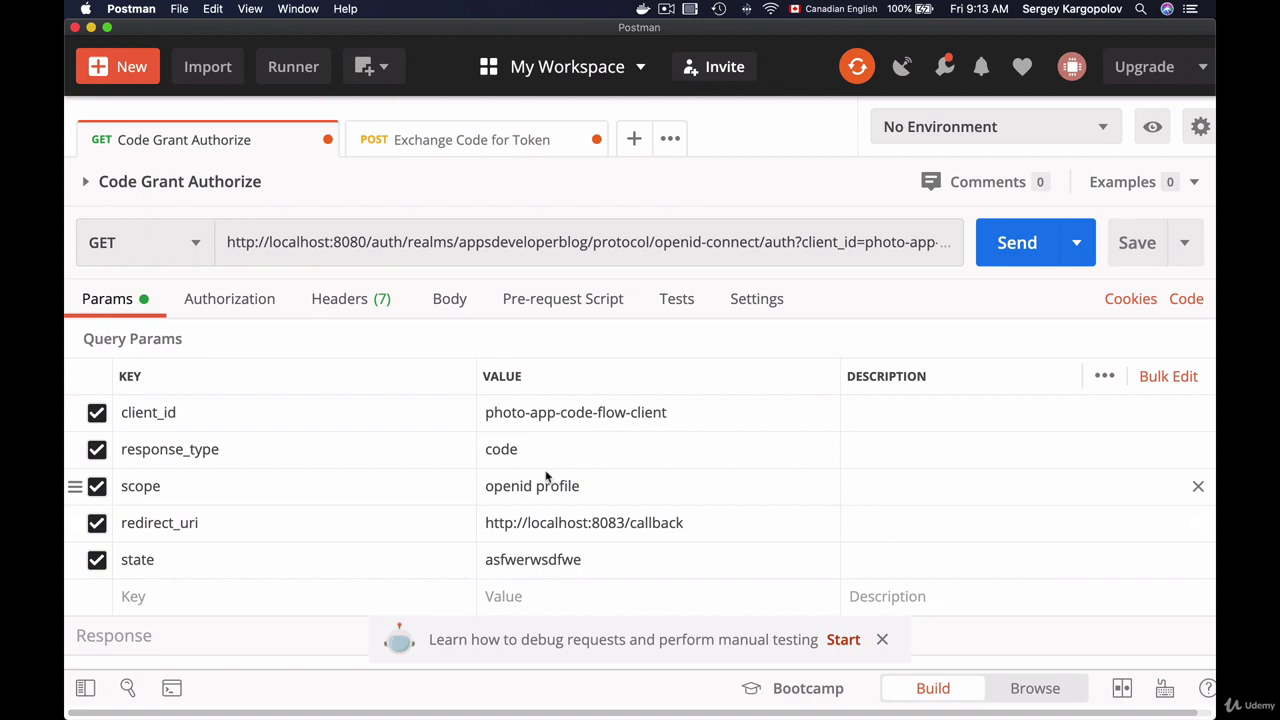
Copy the authorize request's 'openid profile' scope into the token request's scope value
left_click(589, 484)
left_click_drag(607, 484, 487, 488)
key("super+c")
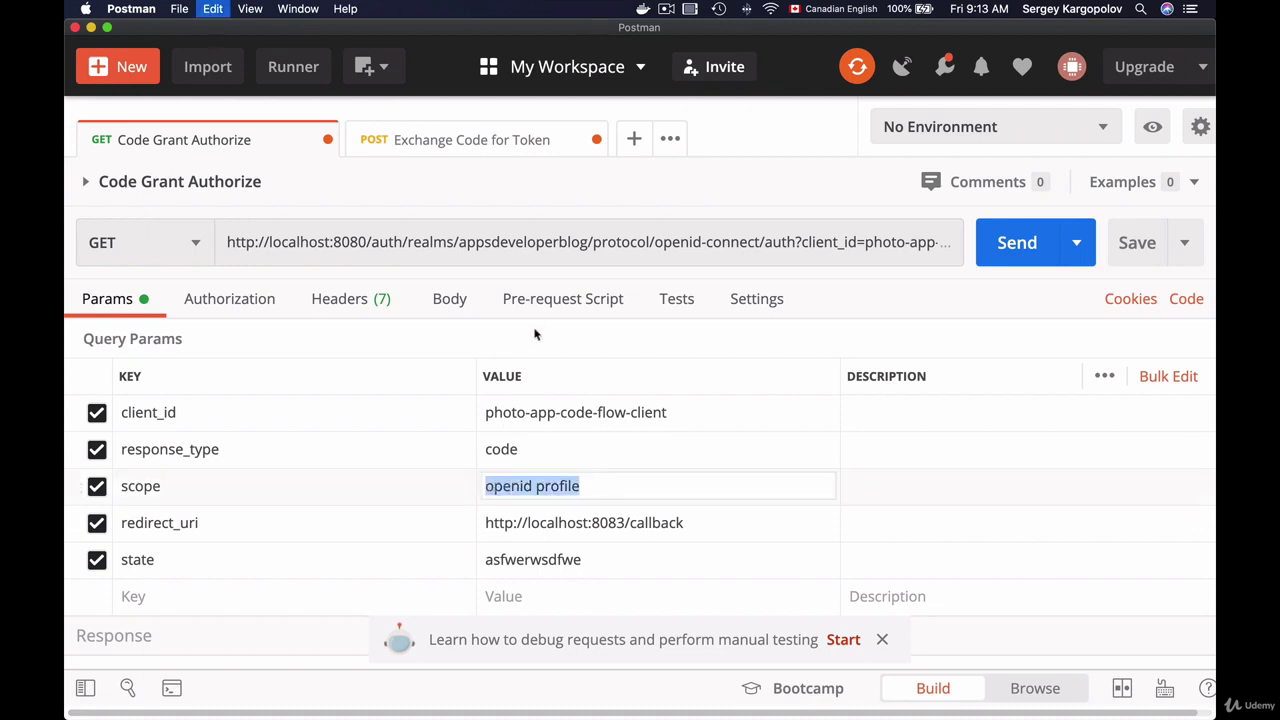
left_click(471, 145)
double_click(553, 586)
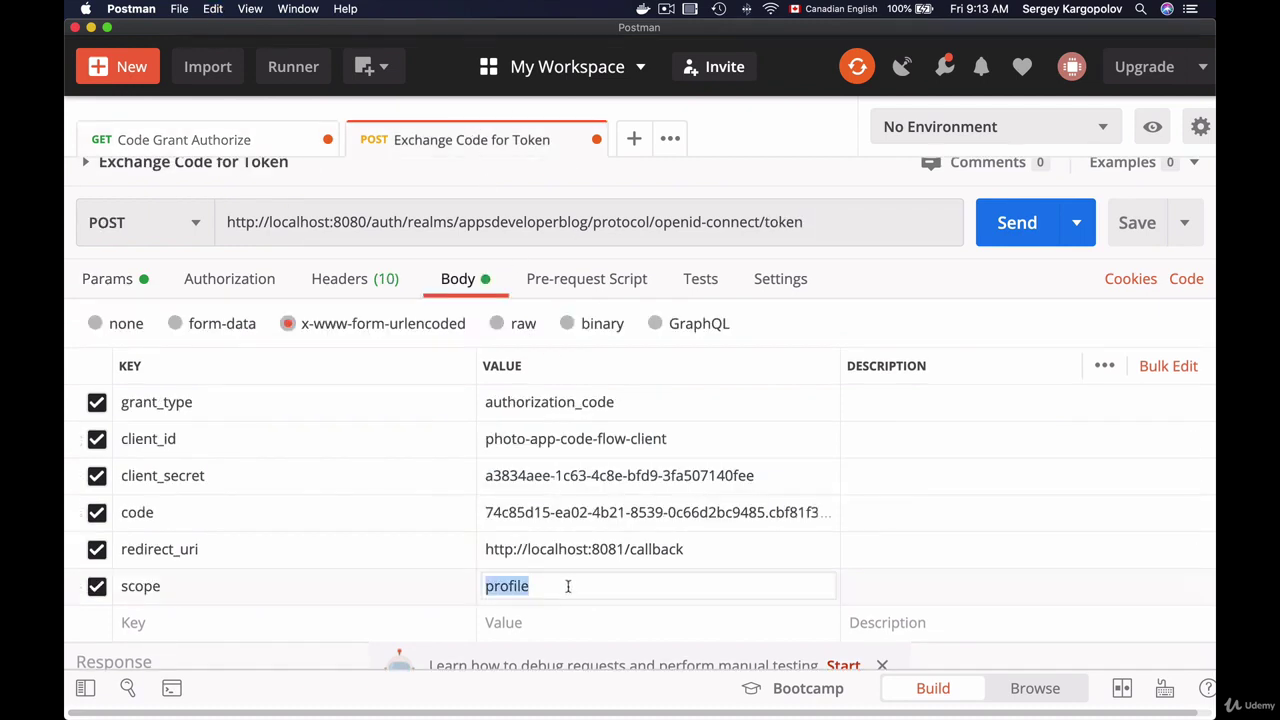
key("super+v")
left_click_drag(695, 549, 487, 557)
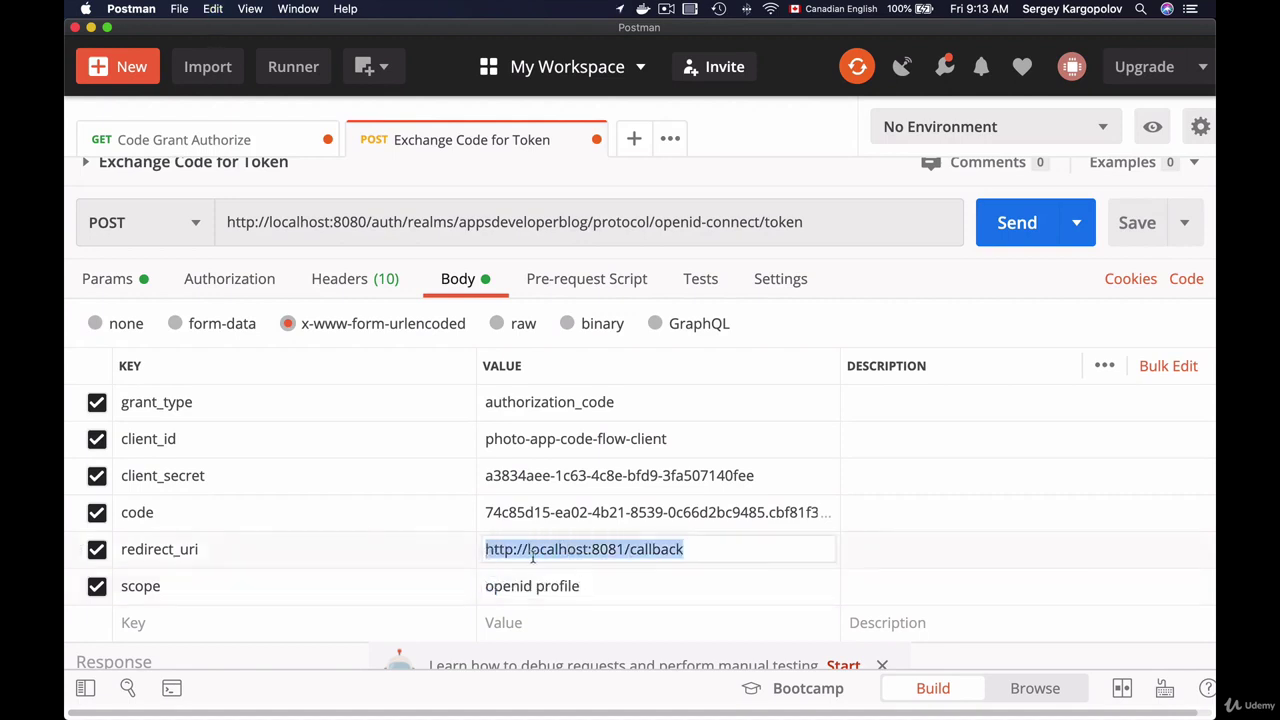
left_click(230, 137)
left_click(692, 523)
left_click_drag(692, 523, 547, 528)
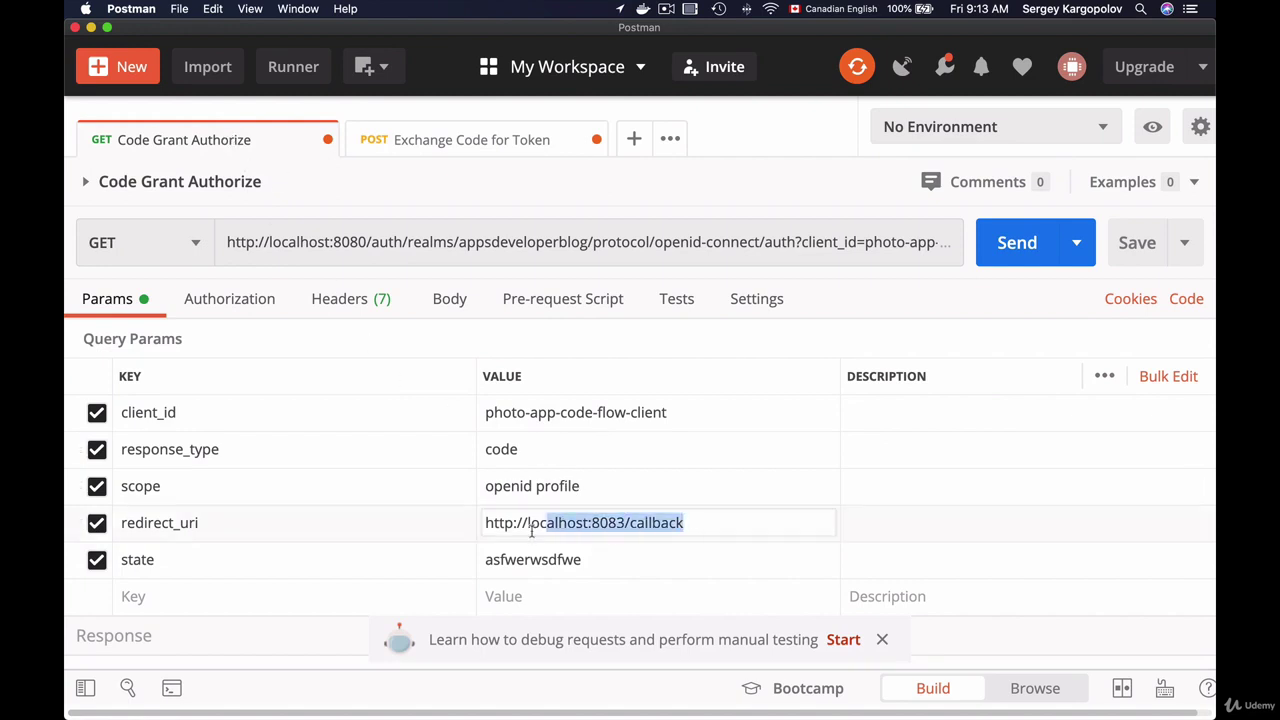
key("super+a")
key("super+c")
left_click(453, 147)
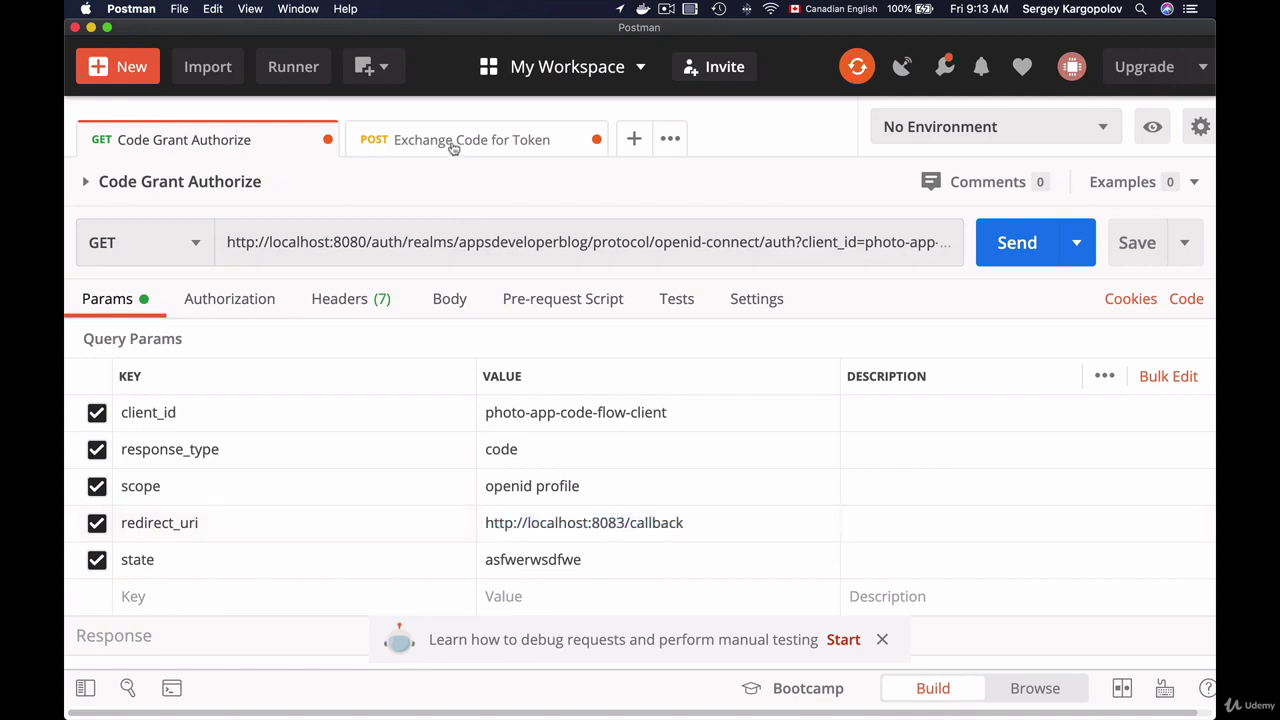
left_click(700, 548)
key("super+a")
left_click(724, 548)
left_click_drag(686, 548, 485, 552)
key("super+v")
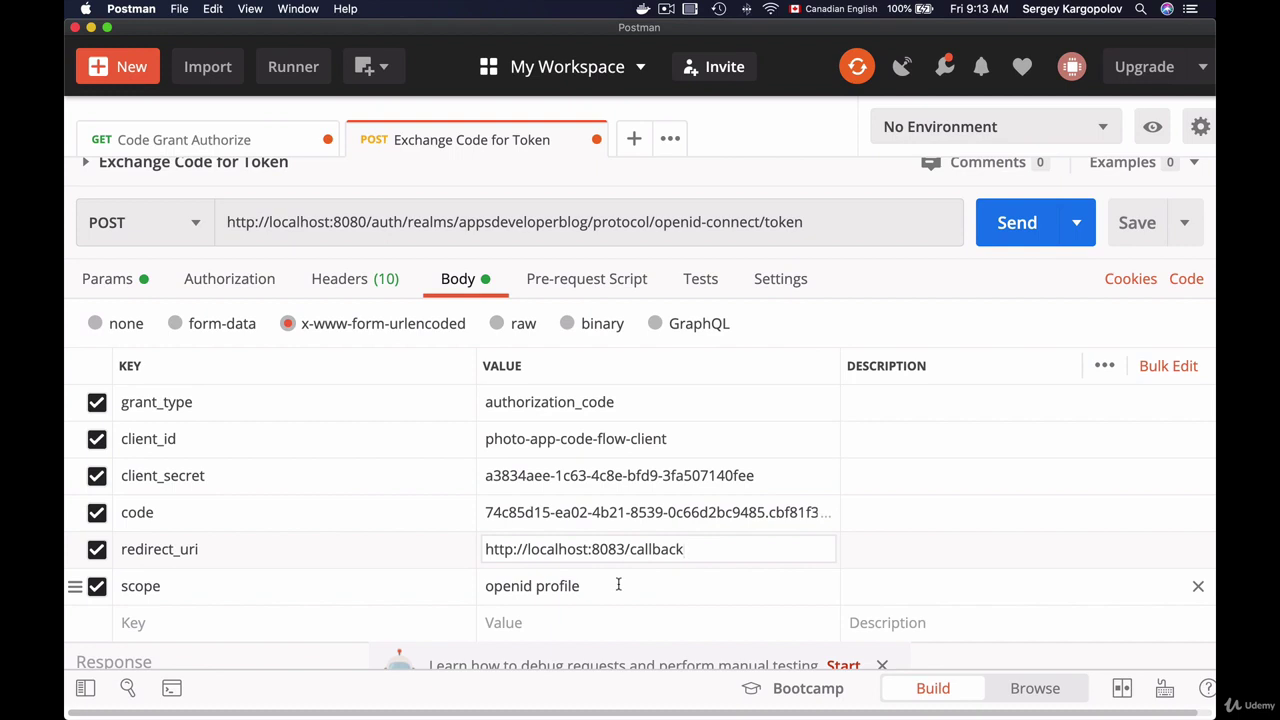
left_click(1012, 226)
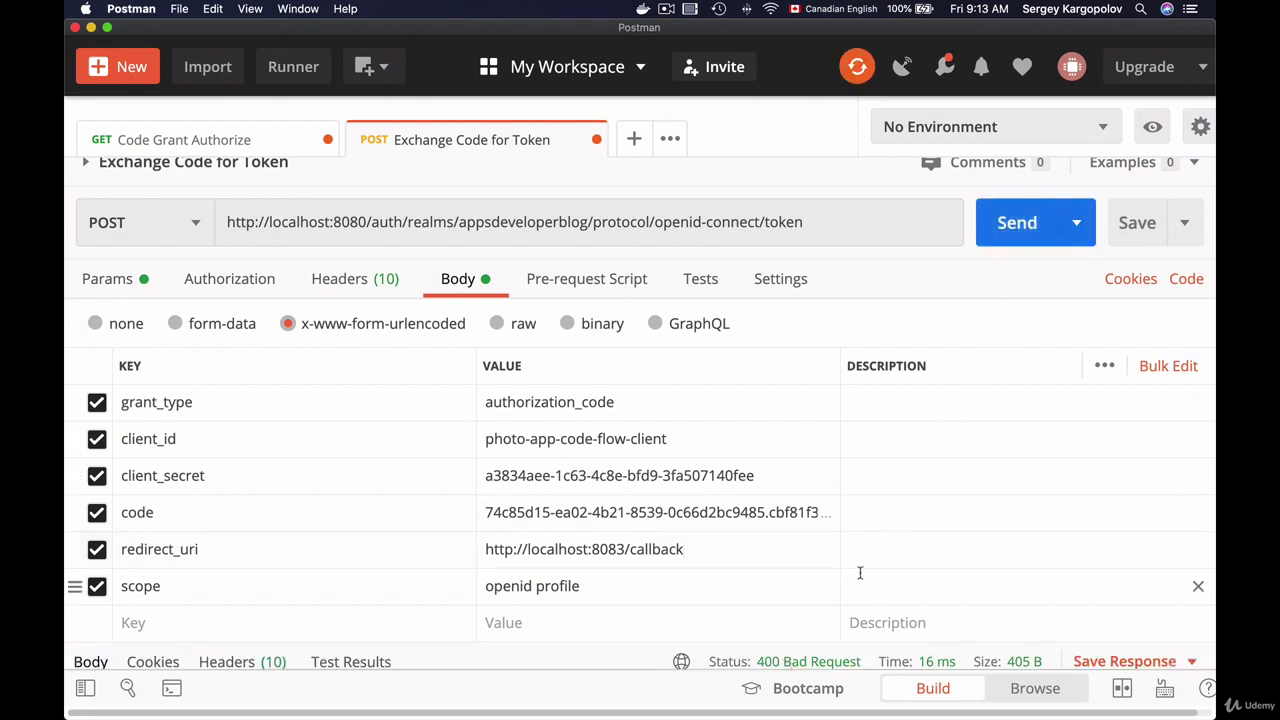
Reload the authorize URL in Chrome and copy the fresh authorization code from the callback
scroll(860, 572, "down", 5)
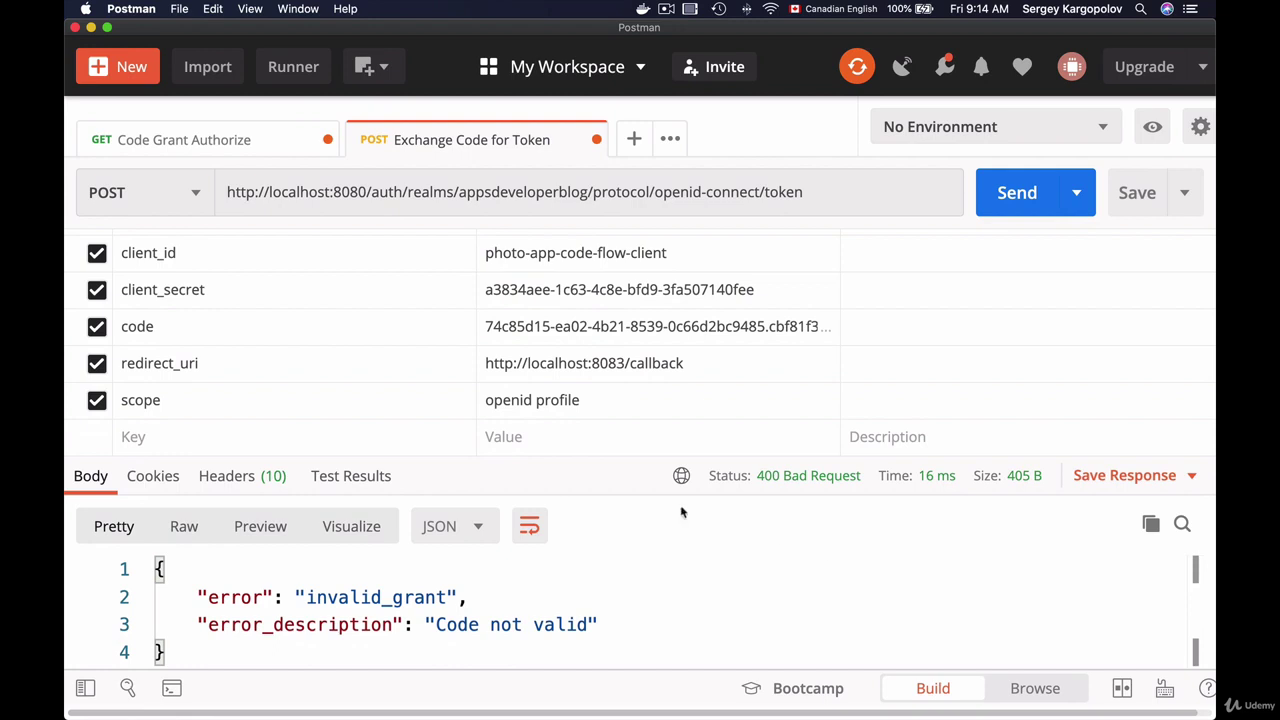
left_click(222, 139)
triple_click(445, 245)
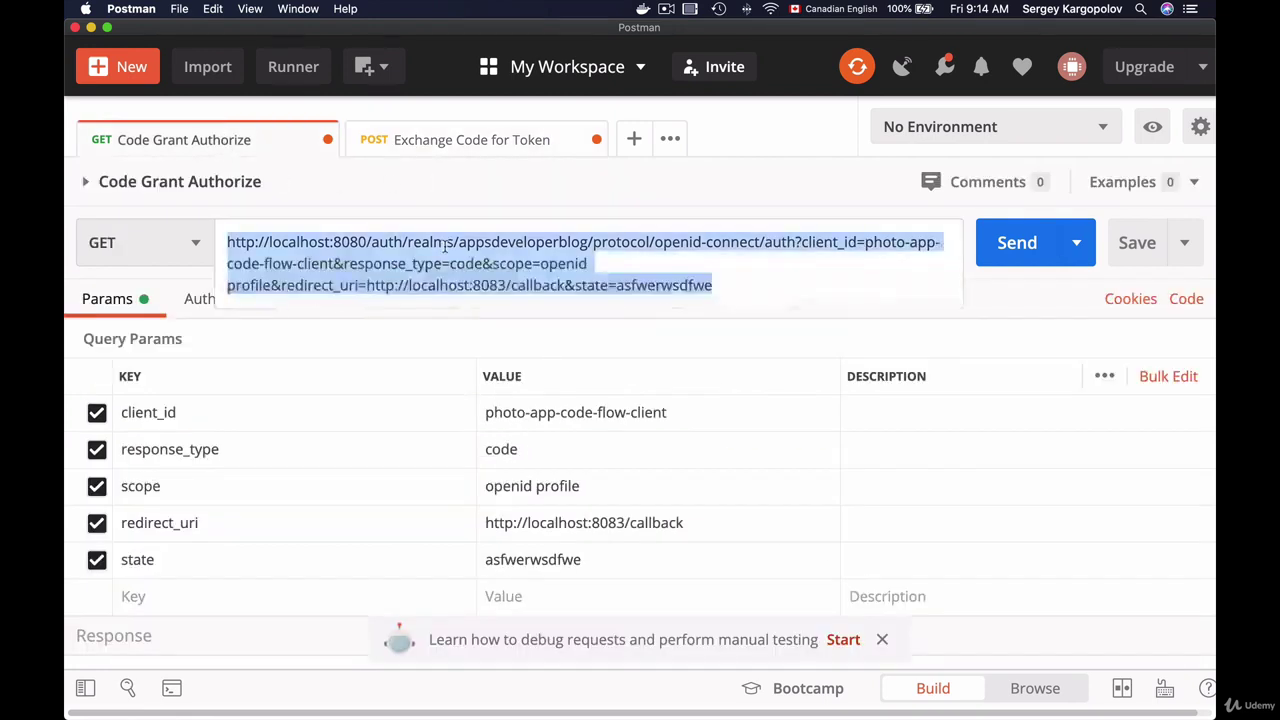
key("super+Tab")
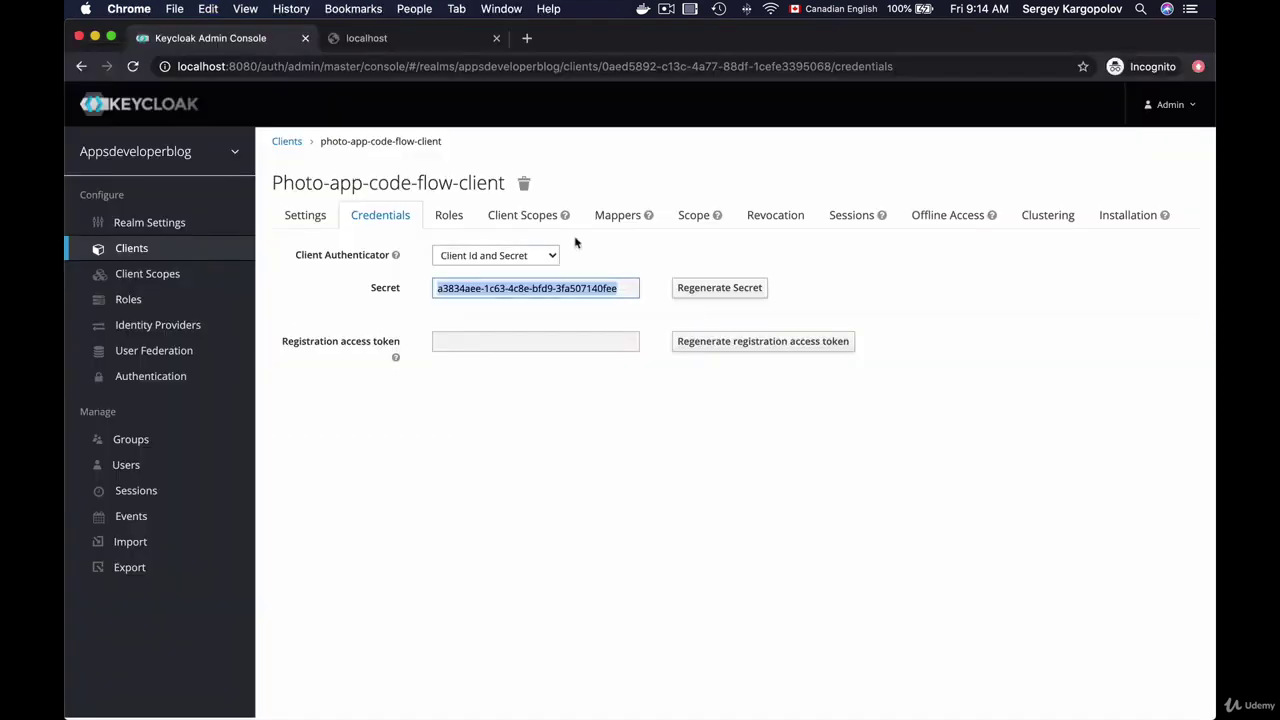
left_click(430, 40)
key("super+a")
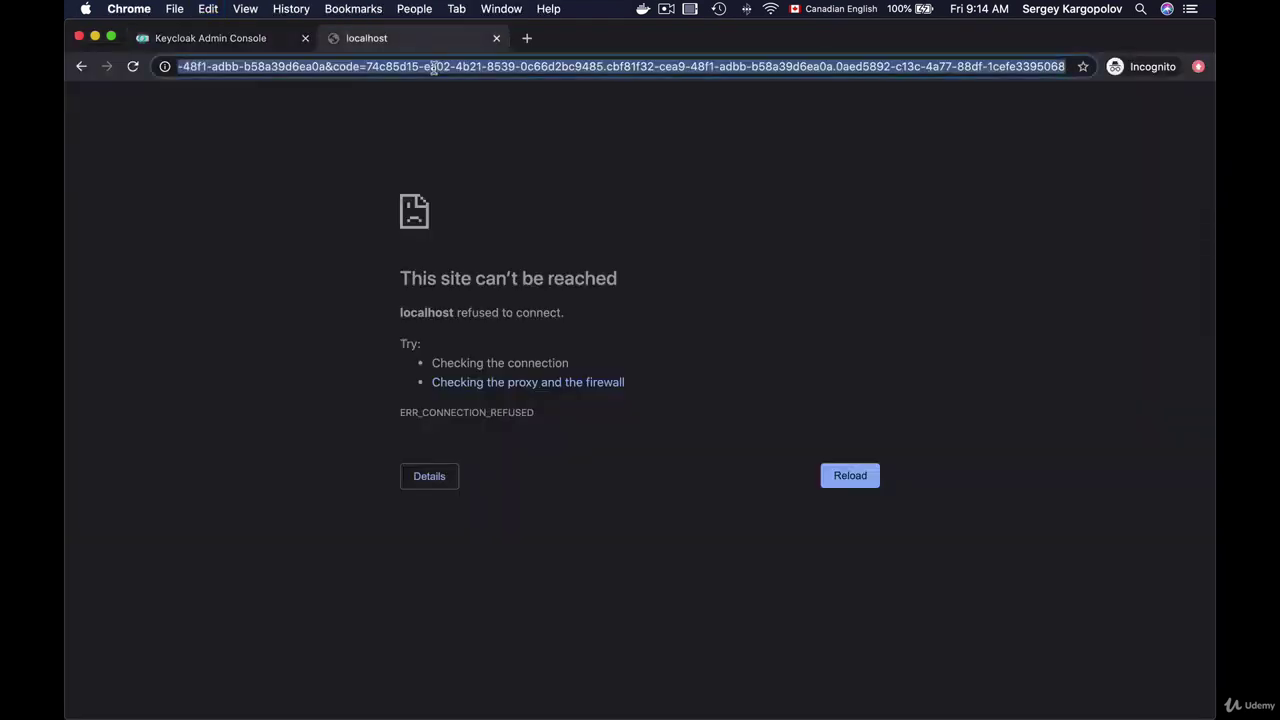
key("super+v")
key("Return")
left_click(791, 64)
left_click_drag(776, 66, 1090, 68)
key("super+c")
left_click(980, 286)
Paste the fresh code into the token request's code value and resend it
key("super+Tab")
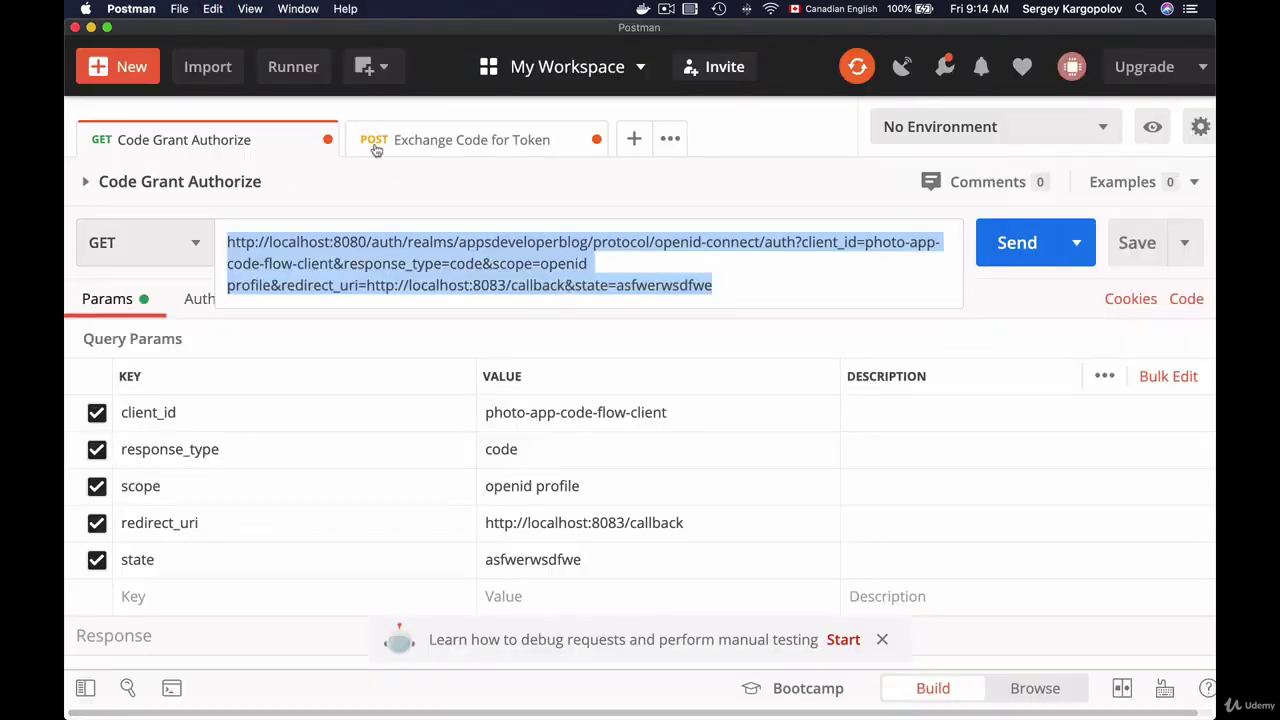
left_click(377, 147)
left_click(541, 322)
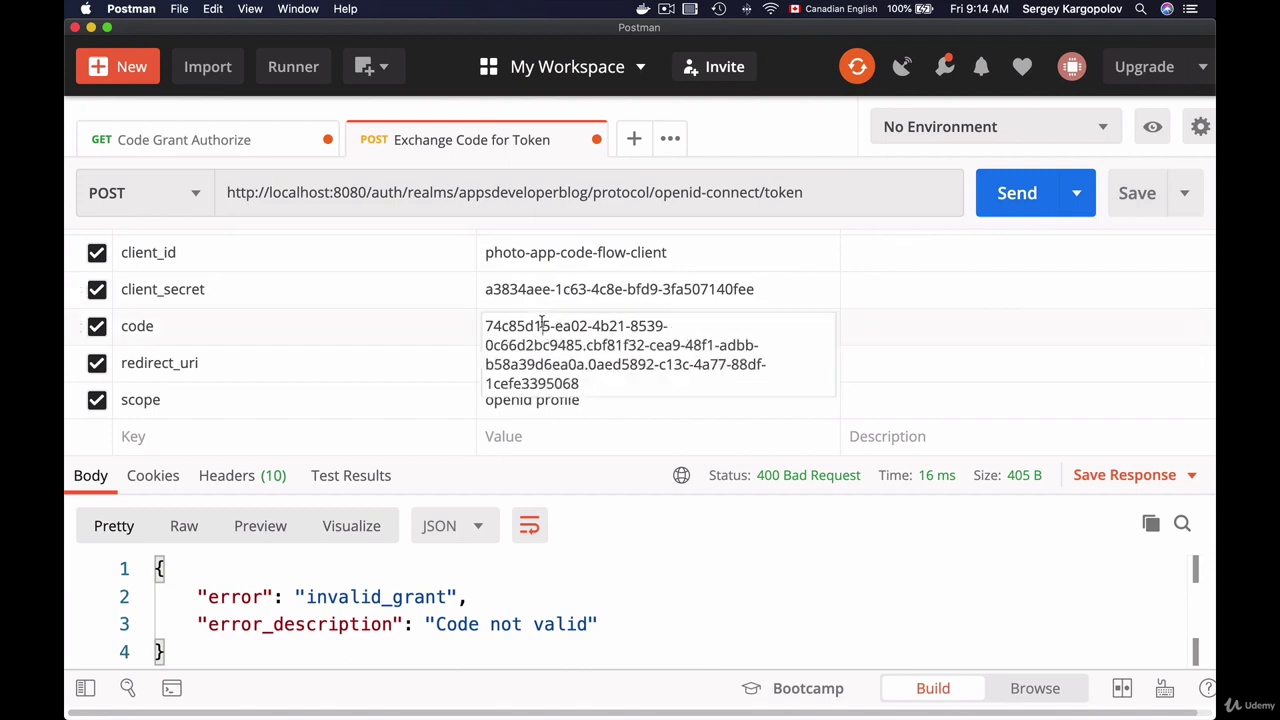
key("super+a")
key("super+v")
left_click(637, 570)
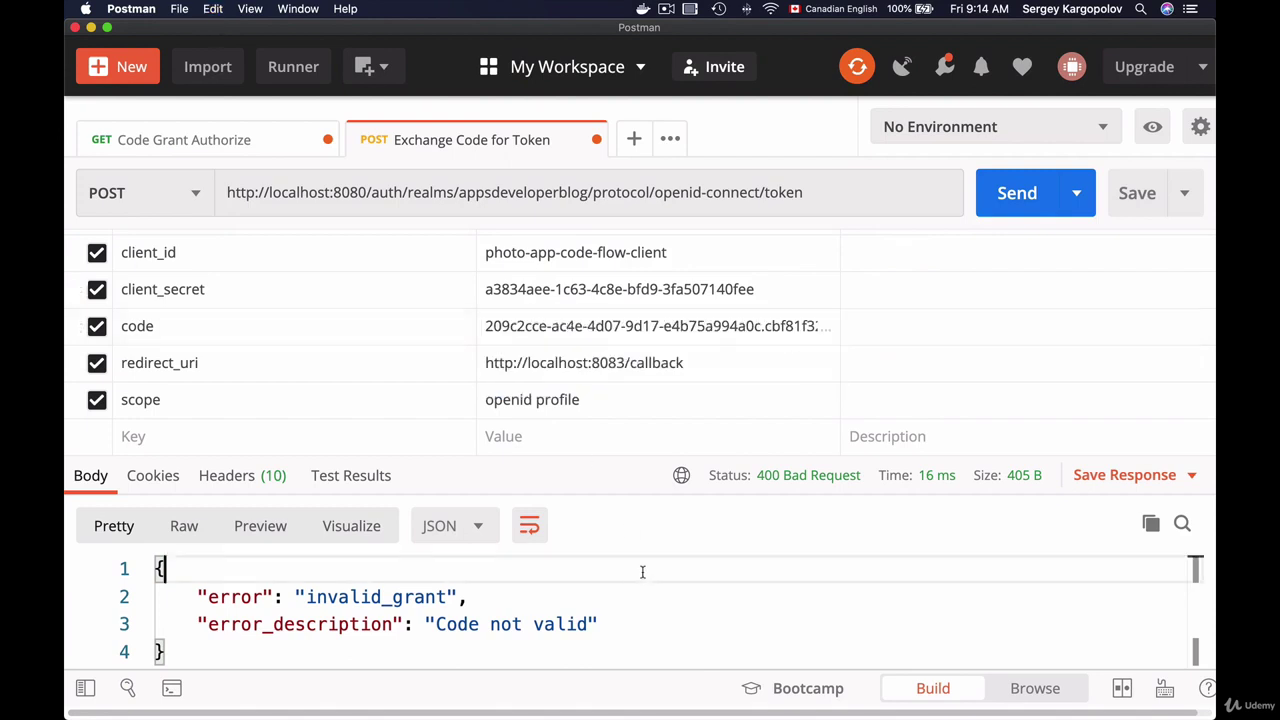
left_click(1008, 195)
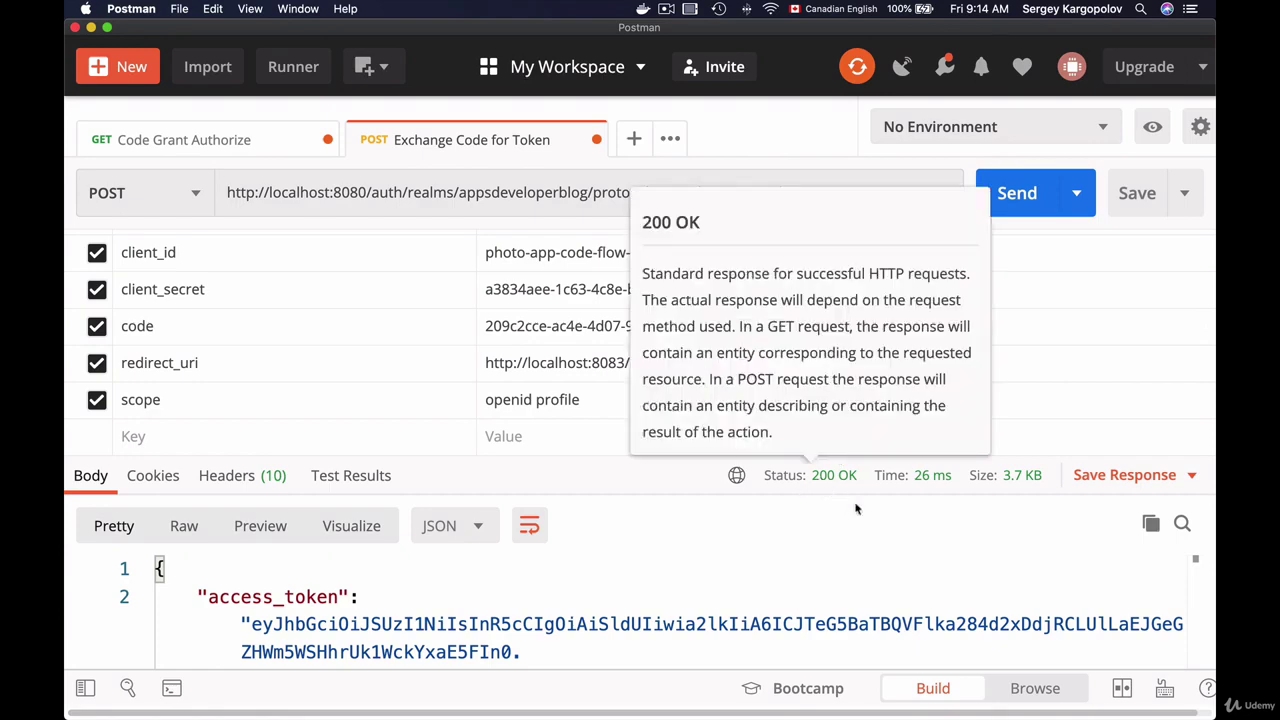
Review the 200 OK response's access, refresh and ID tokens, then return to the Keycloak admin console
scroll(849, 527, "down", 2)
scroll(849, 527, "down", 8)
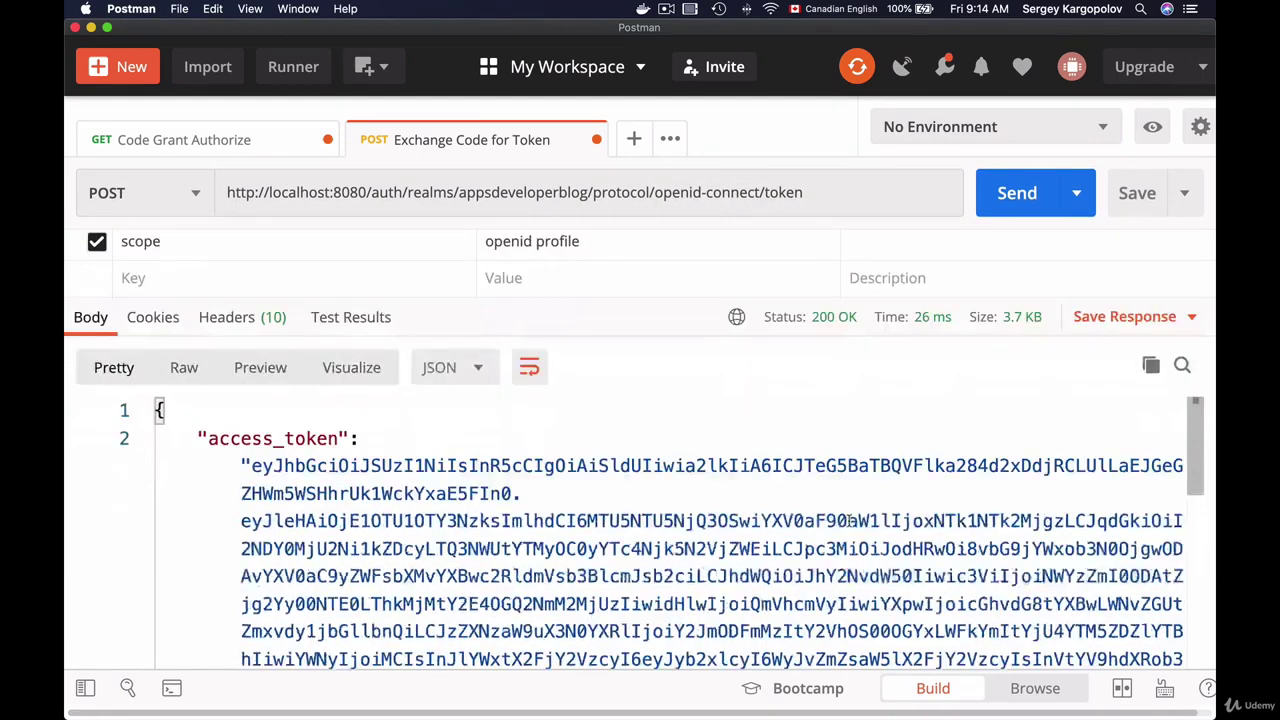
scroll(752, 484, "down", 20)
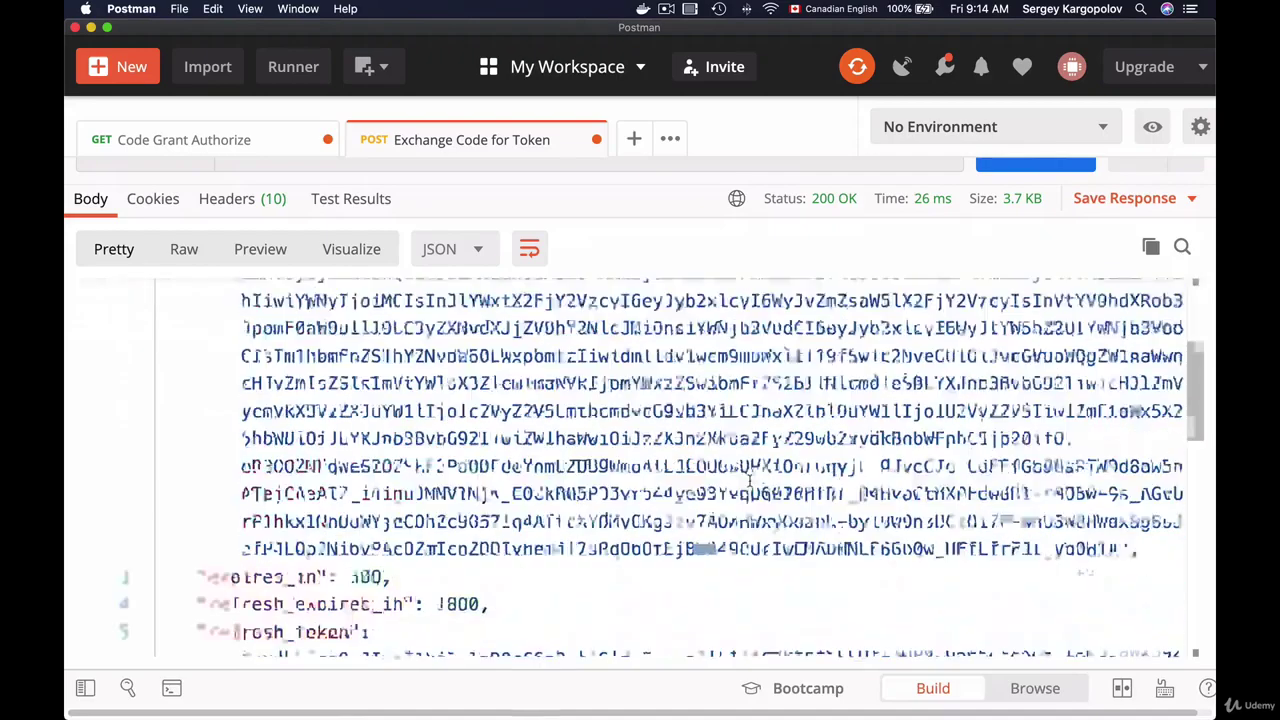
scroll(748, 480, "up", 4)
scroll(748, 480, "down", 17)
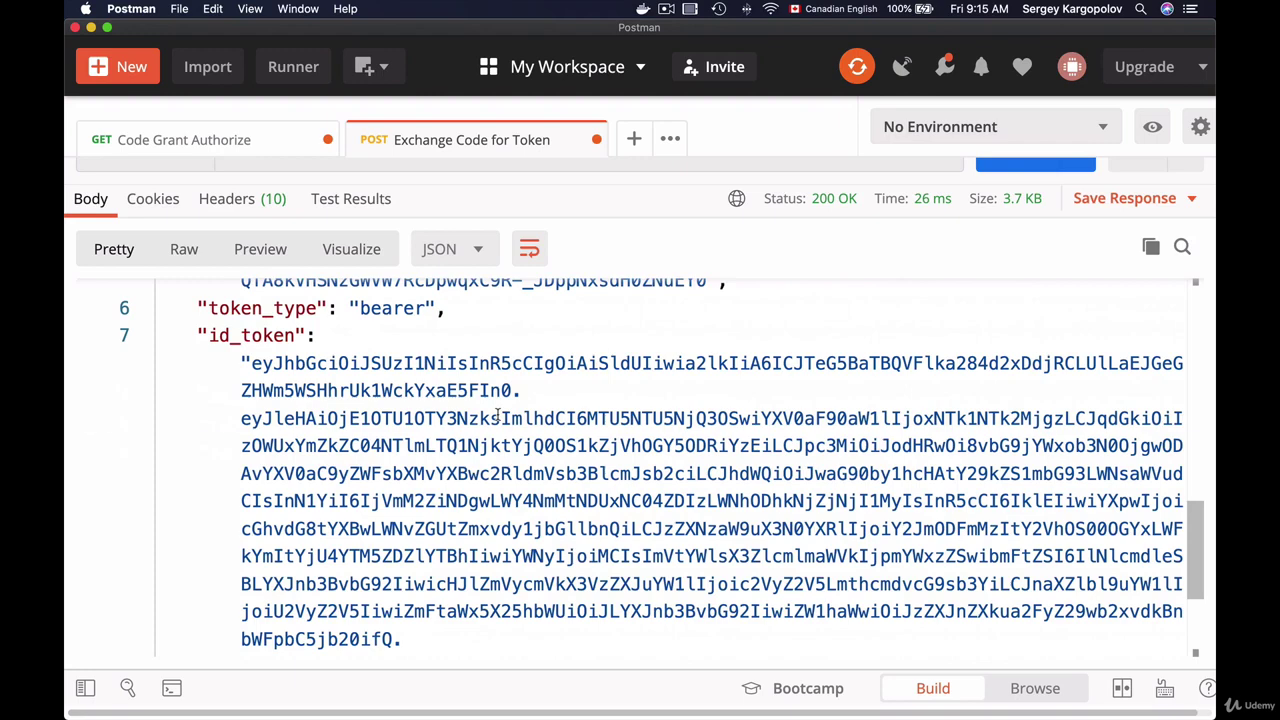
key("super+Tab")
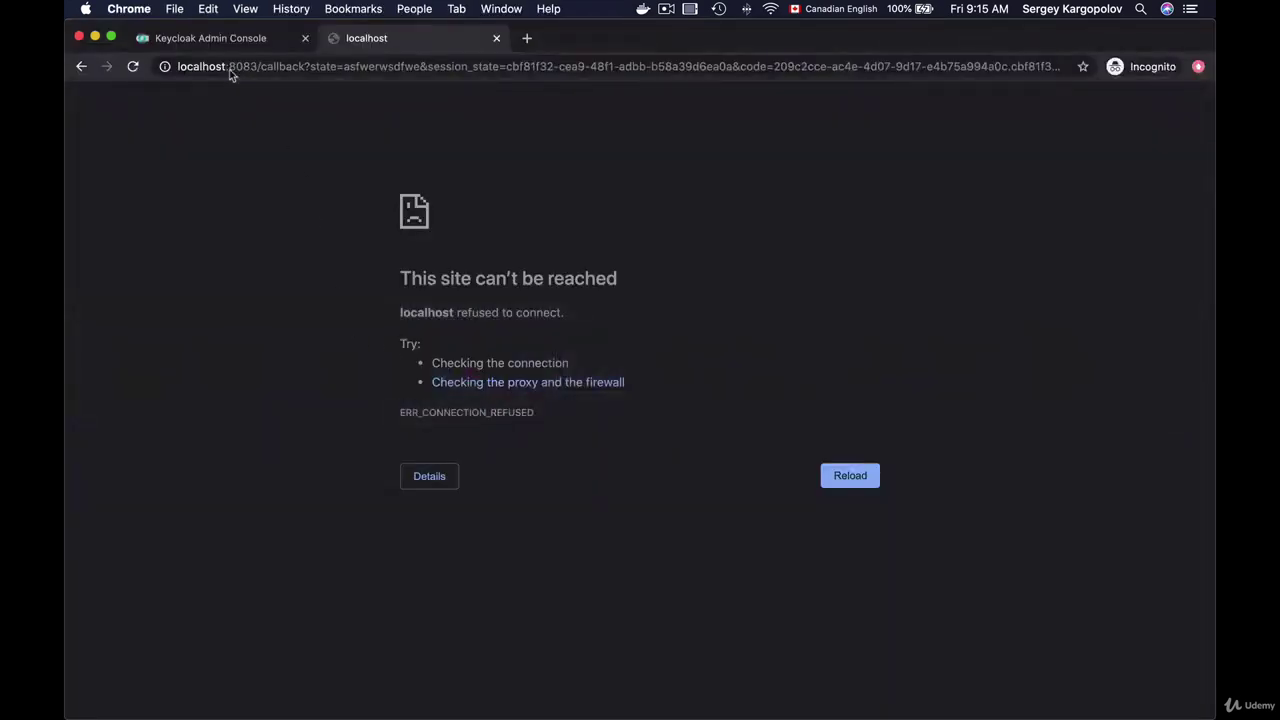
left_click(217, 40)
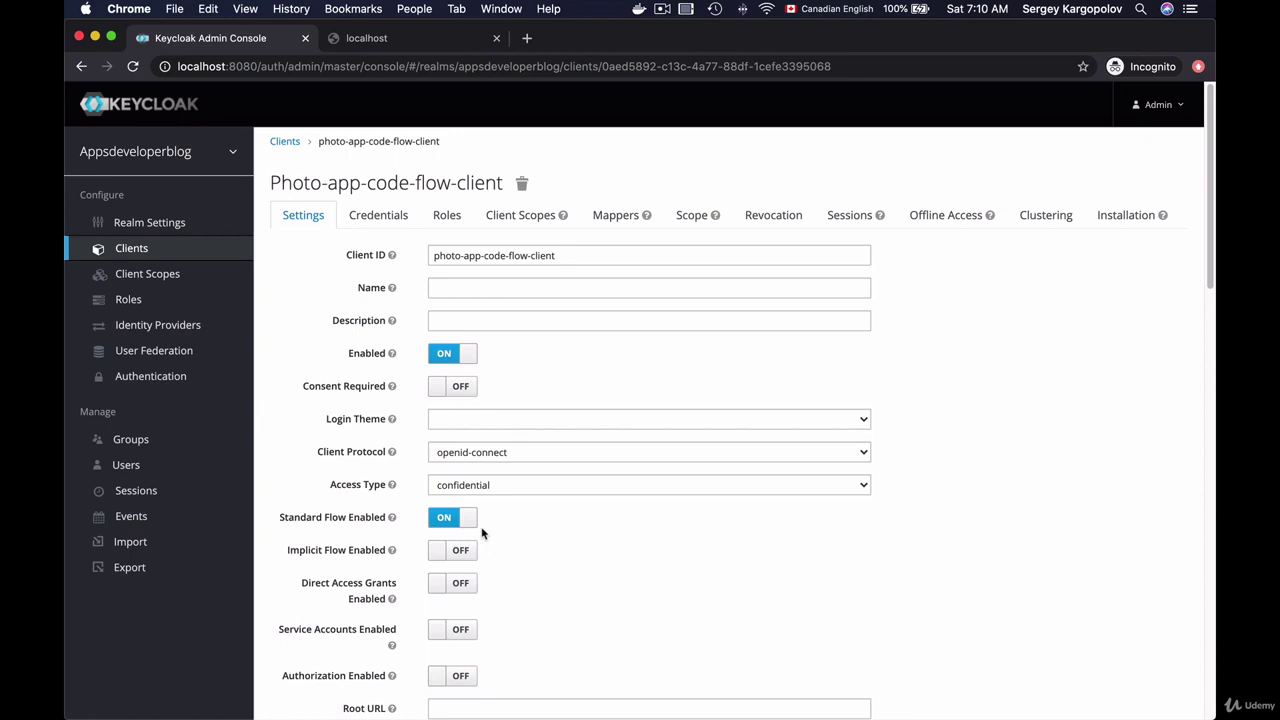
left_click(513, 486)
left_click(365, 504)
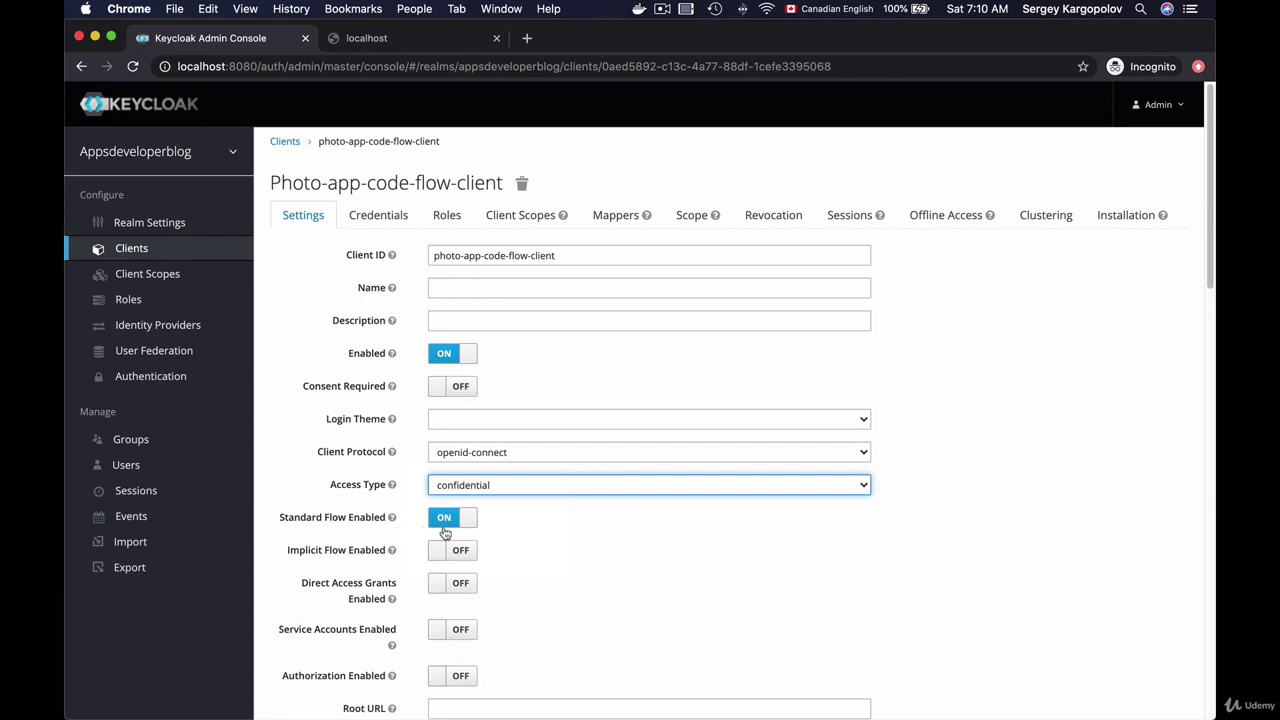
left_click(450, 528)
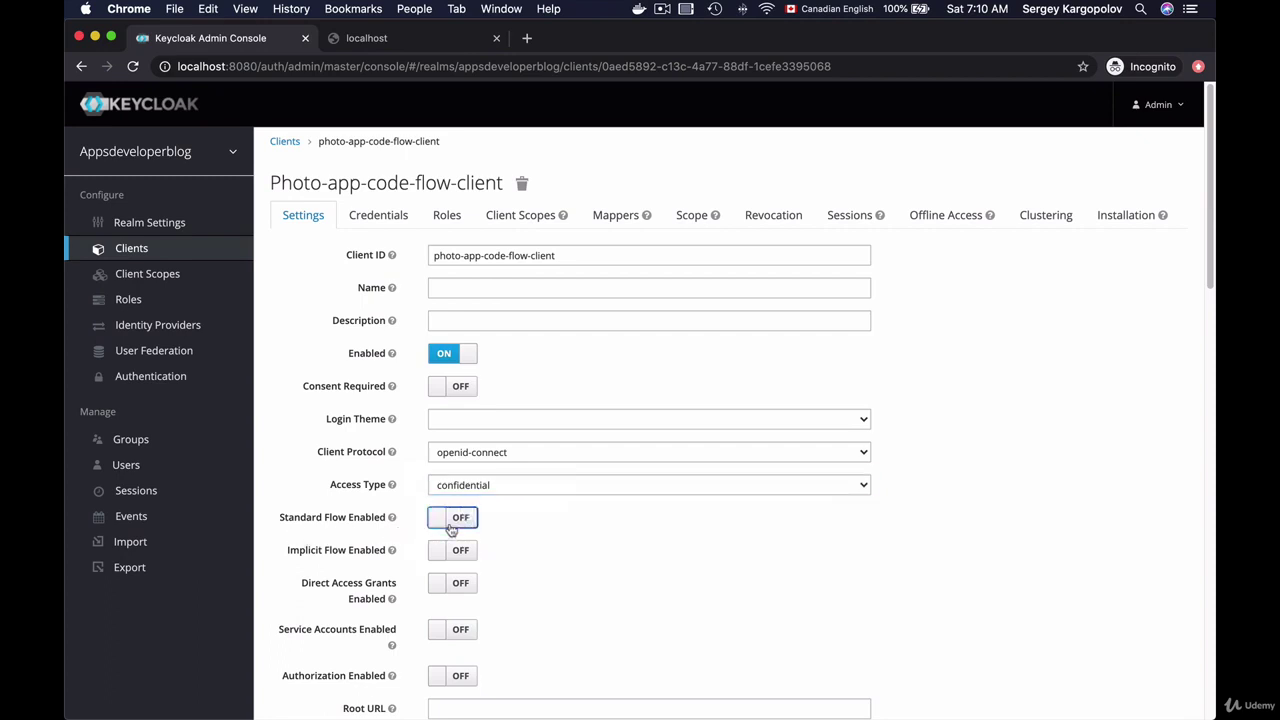
left_click(451, 528)
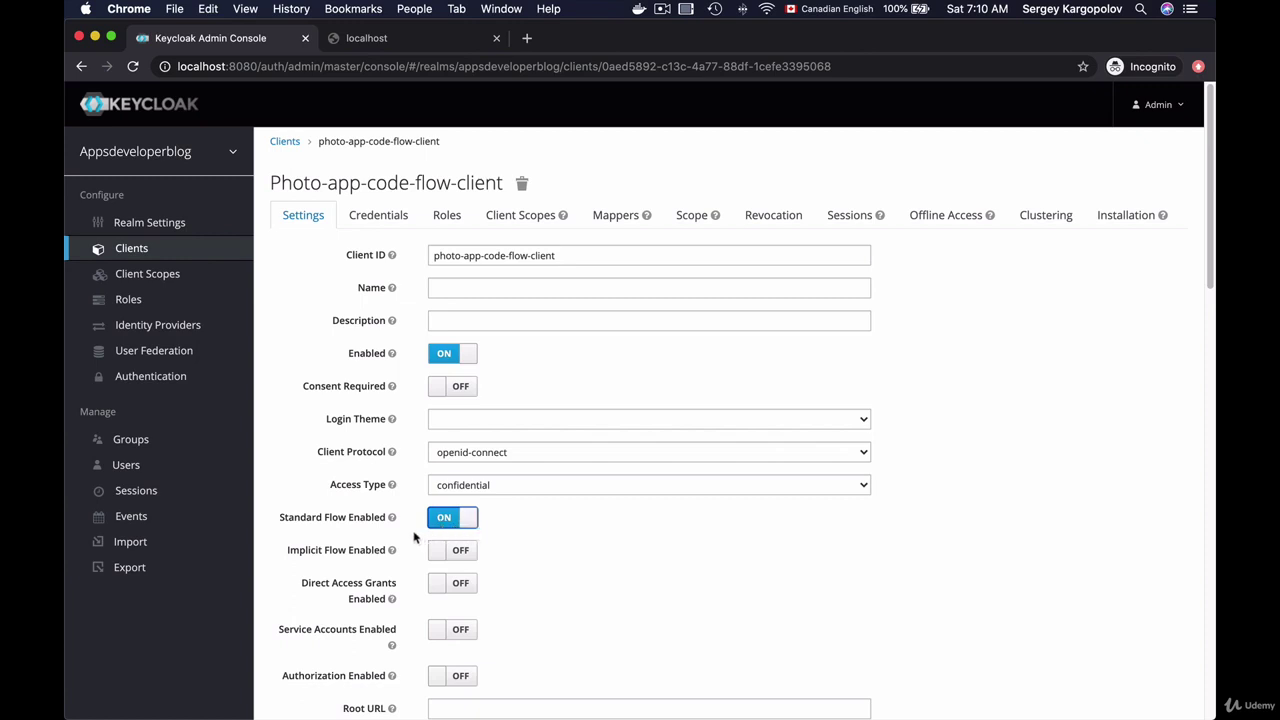
mouse_move(393, 520)
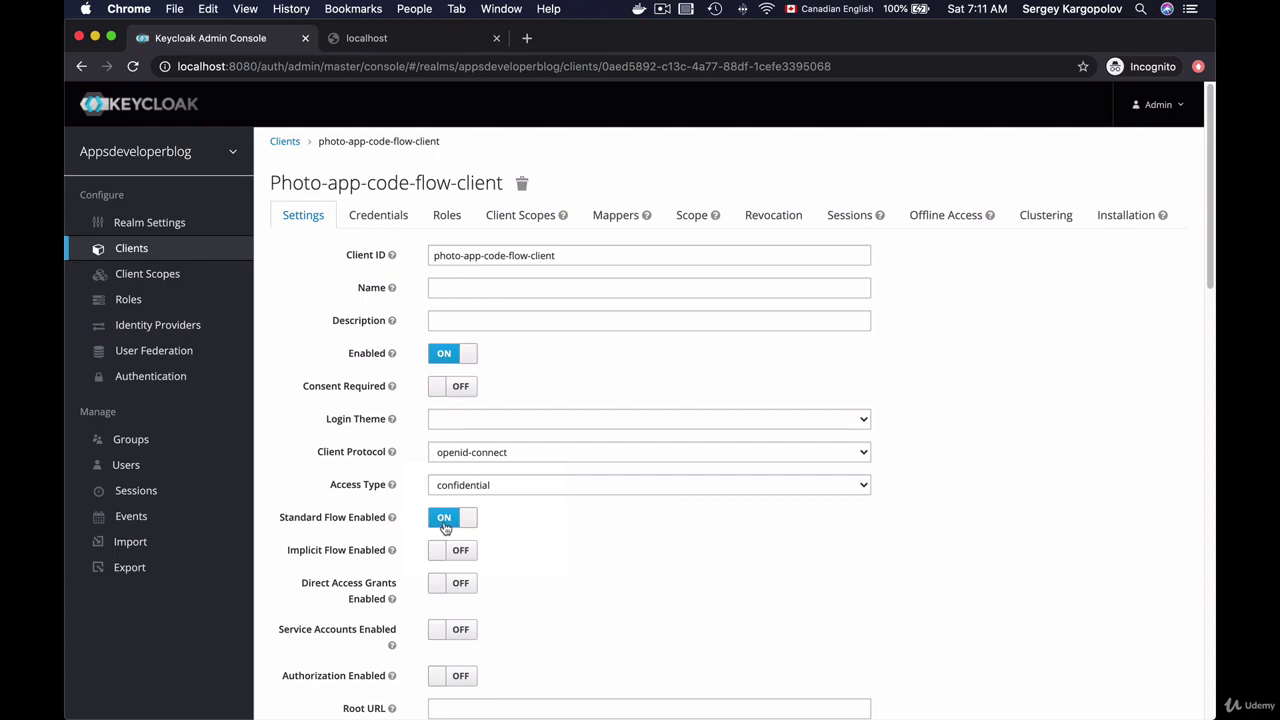
Expand Advanced Settings and set the PKCE Code Challenge Method to S256
scroll(492, 537, "down", 10)
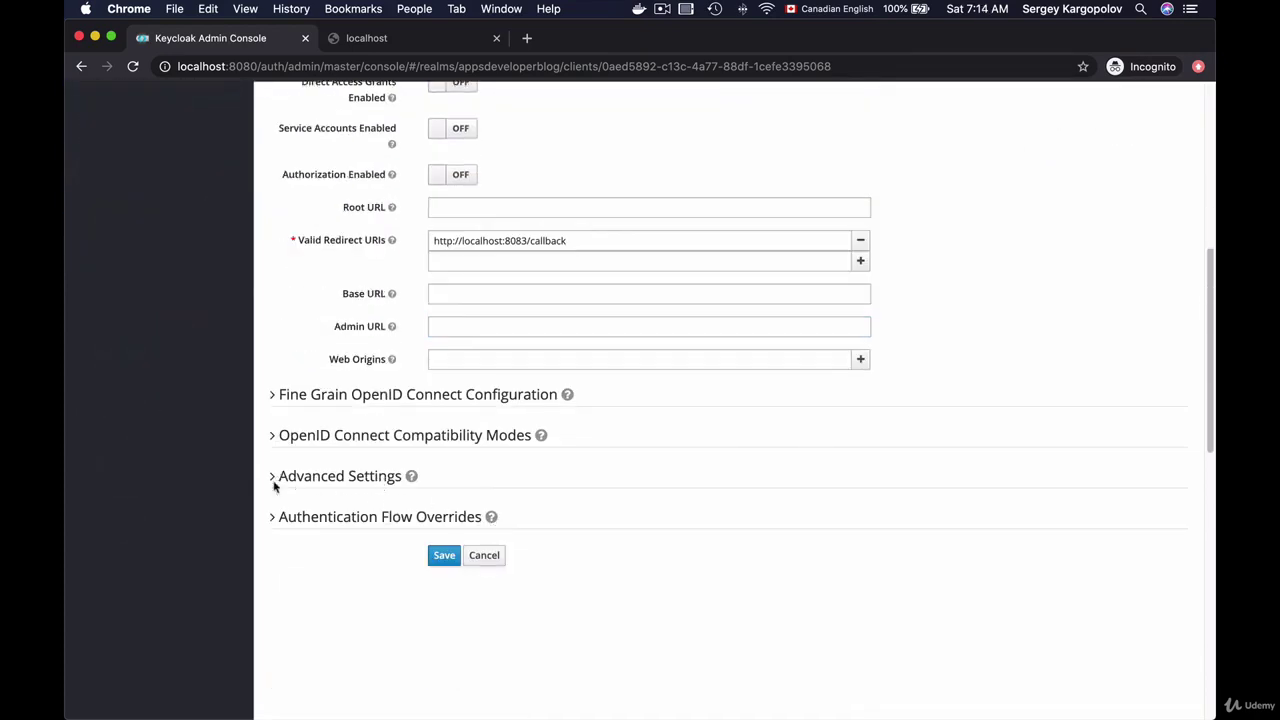
left_click(276, 482)
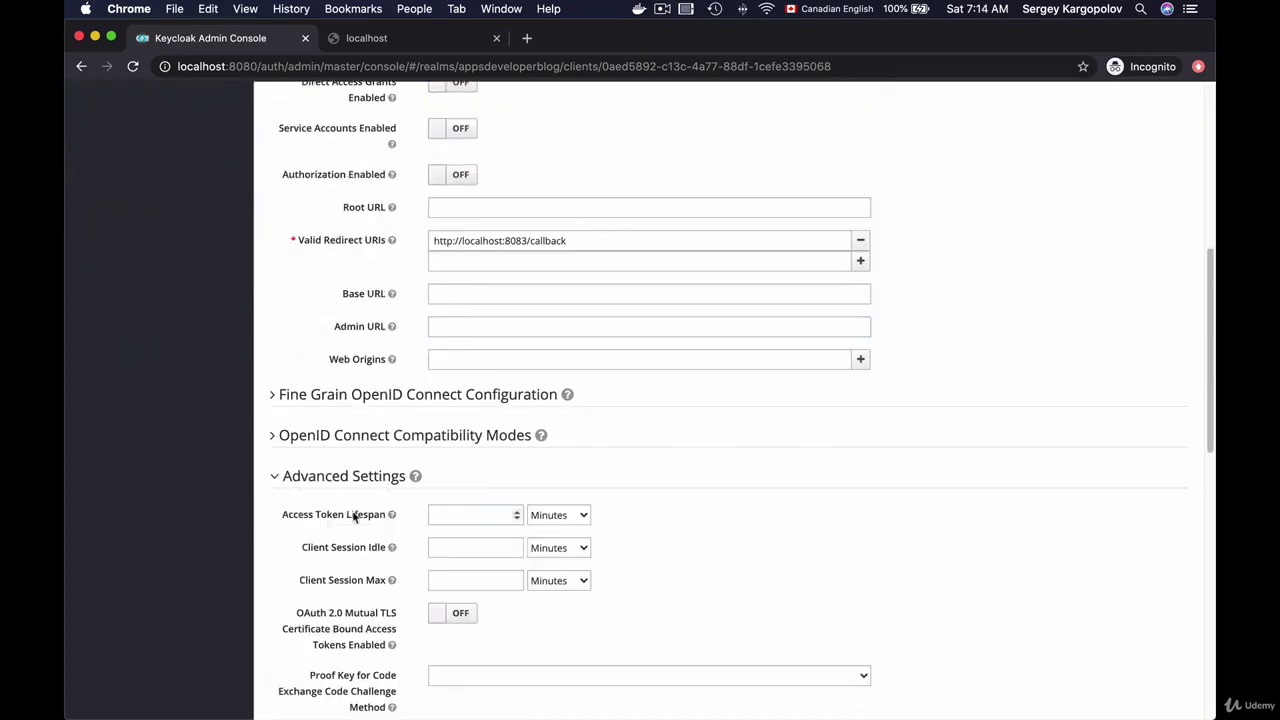
scroll(353, 512, "down", 5)
left_click(483, 420)
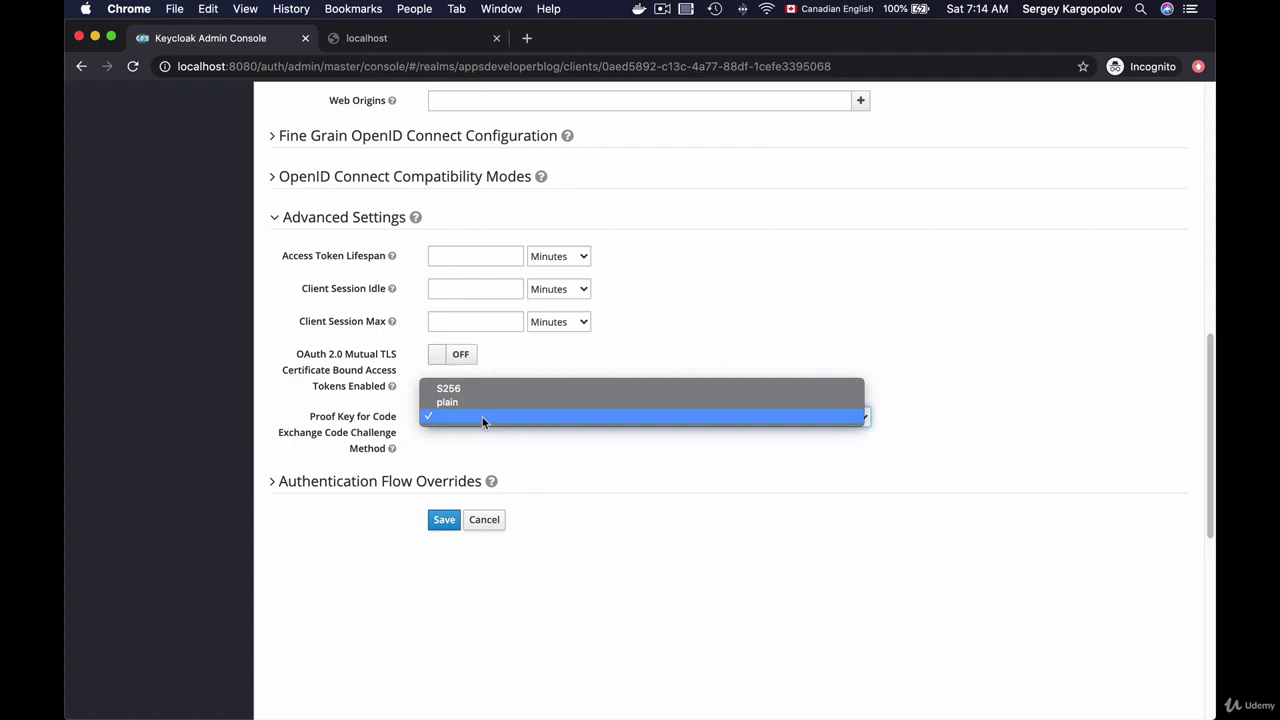
left_click(593, 495)
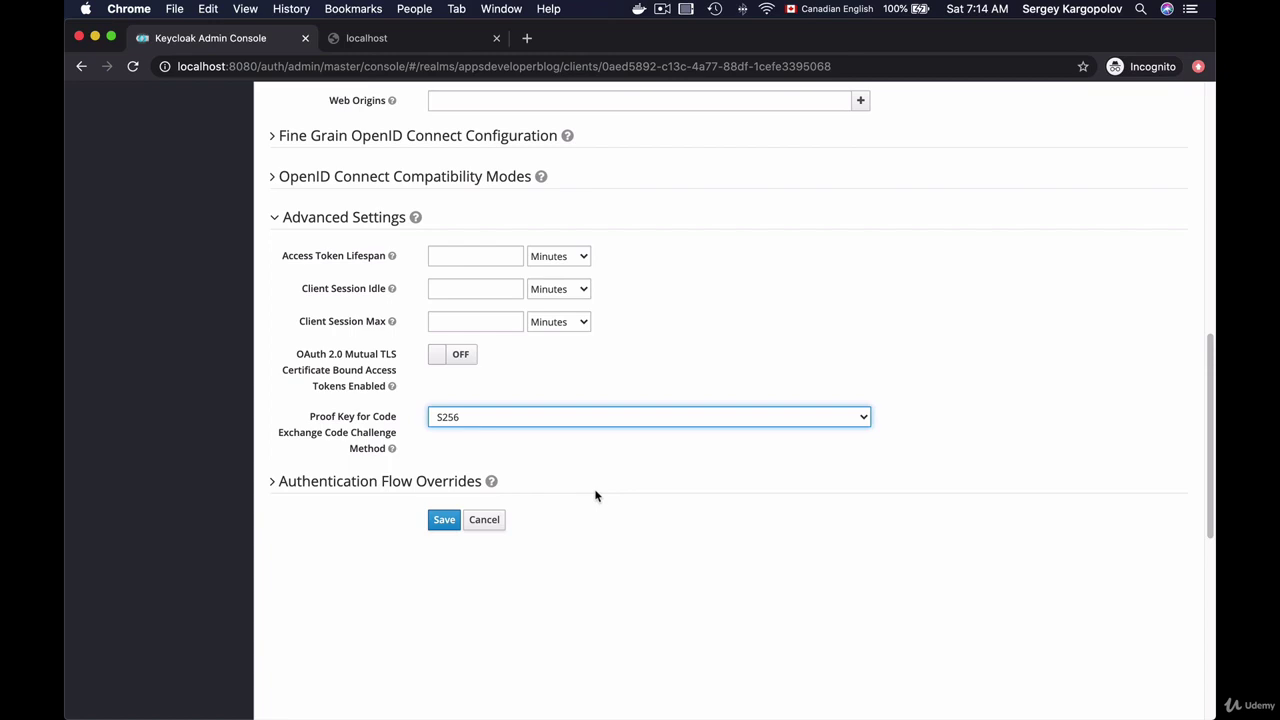
left_click(551, 420)
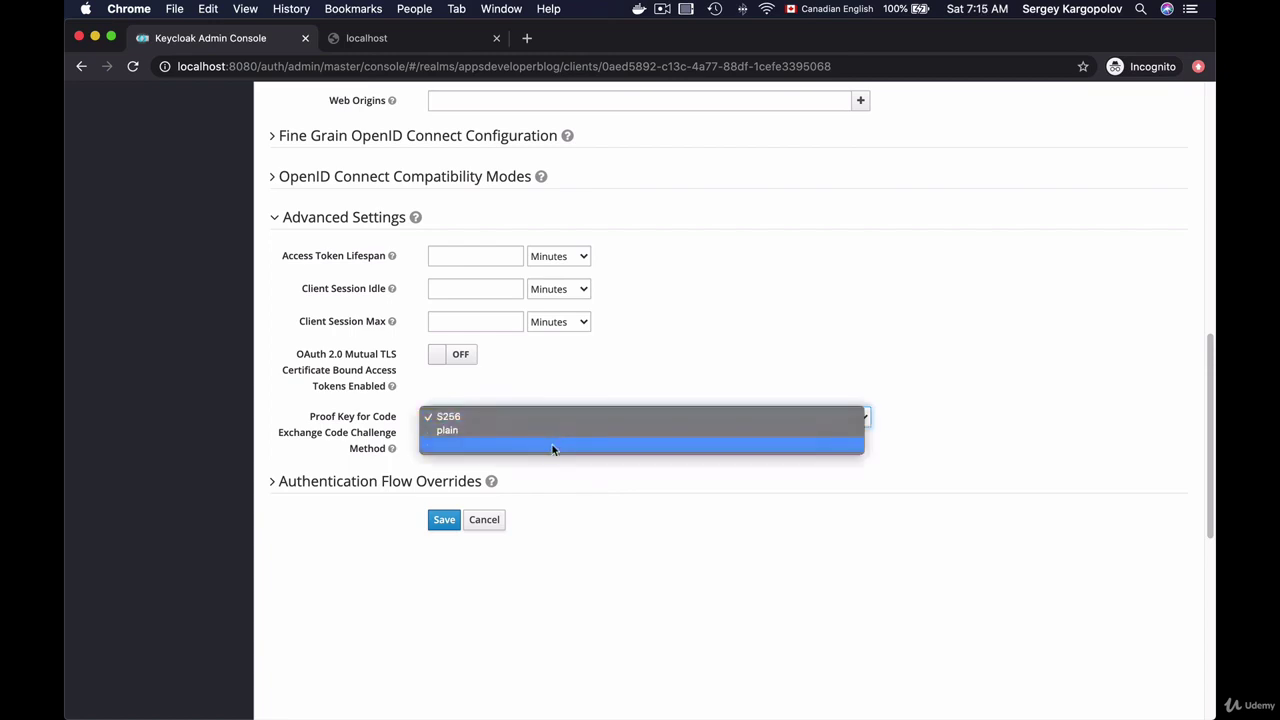
left_click(552, 446)
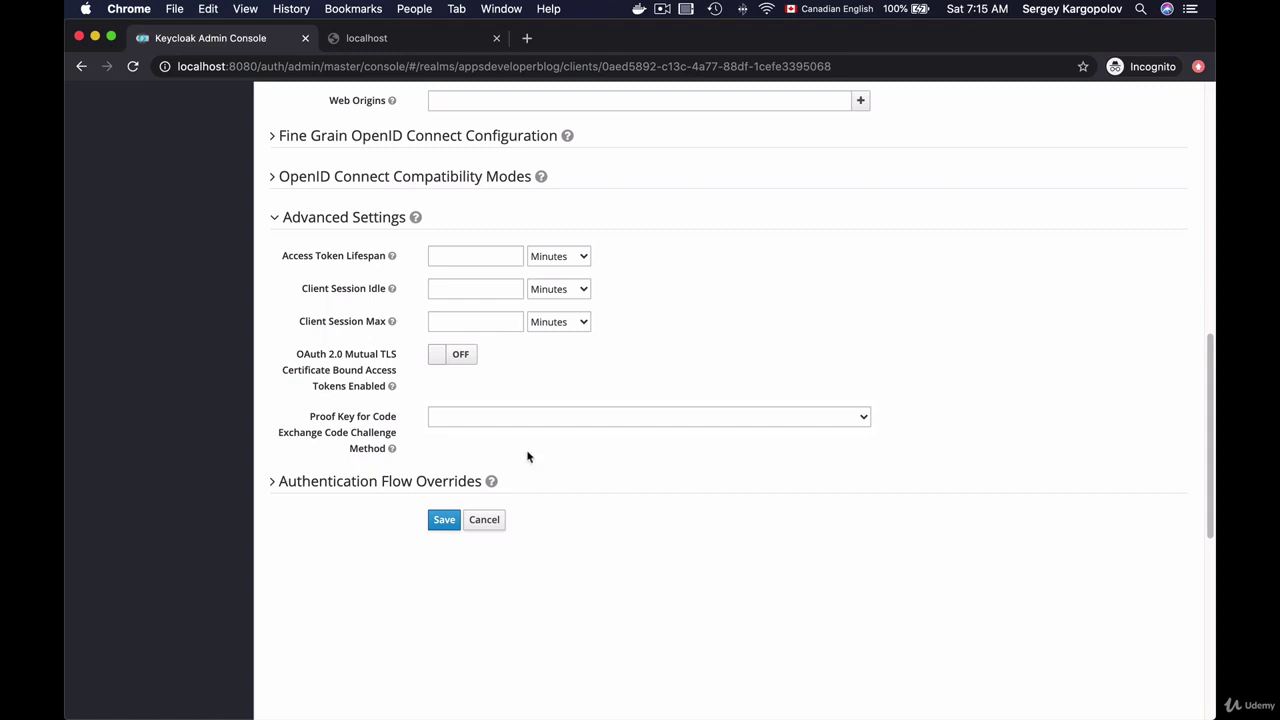
left_click(528, 418)
left_click(520, 389)
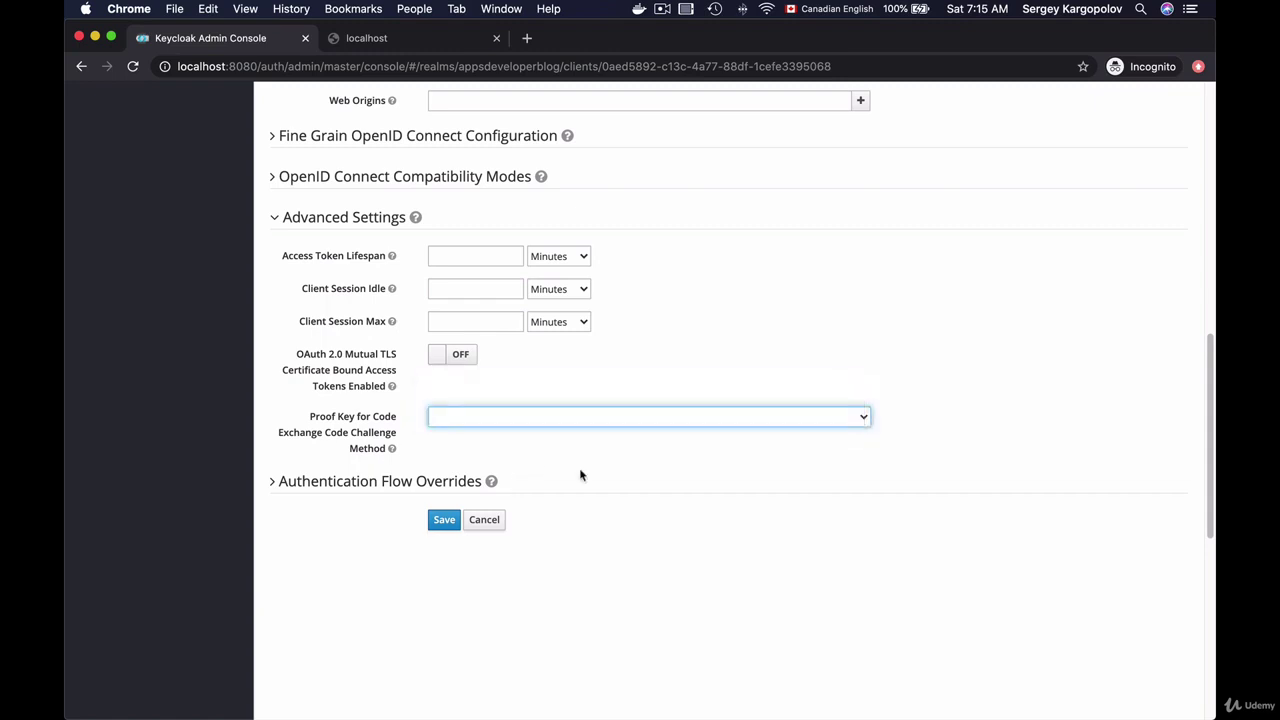
scroll(580, 474, "up", 5)
scroll(580, 474, "up", 6)
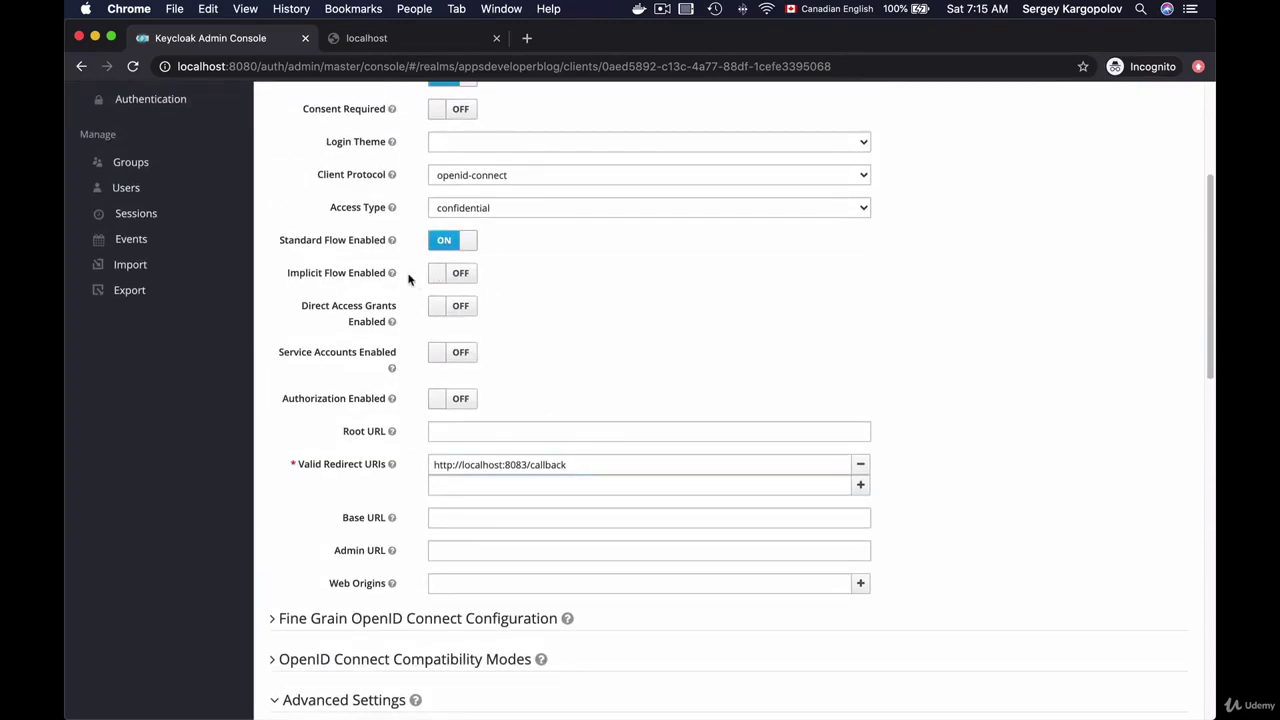
Leave implicit flow and direct access grants off, then save the client settings
left_click(452, 276)
left_click(453, 280)
mouse_move(393, 321)
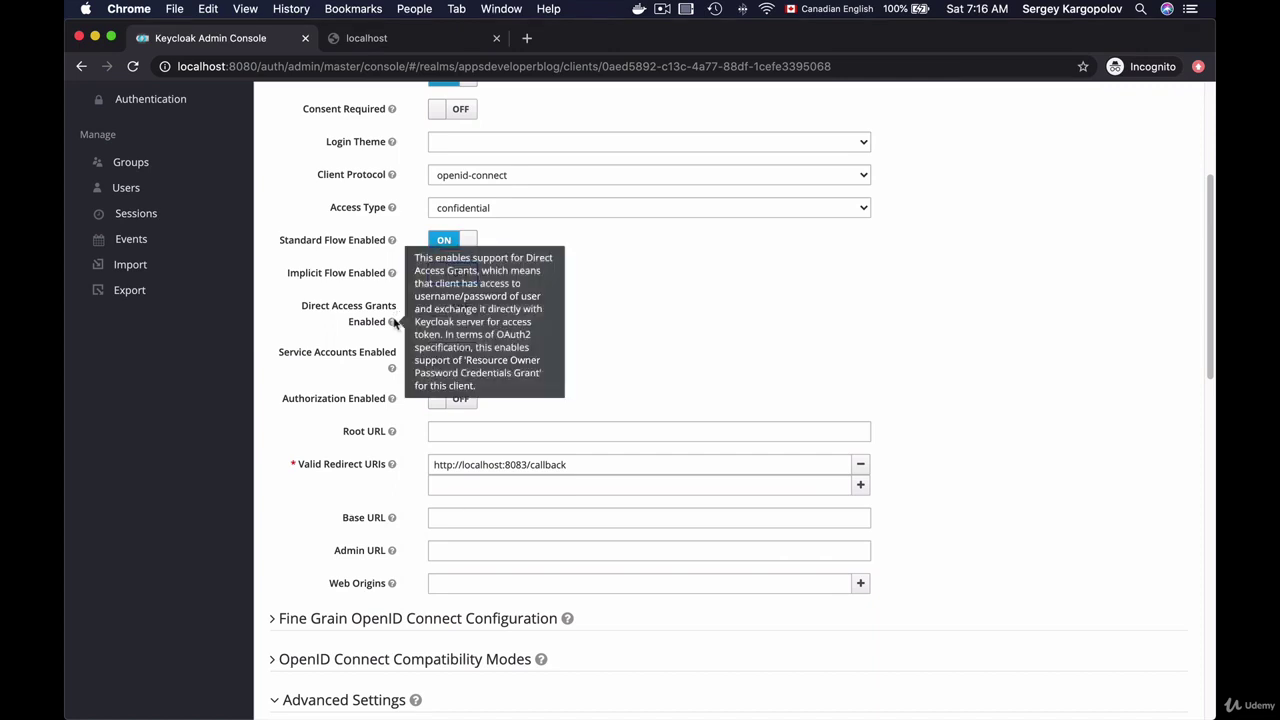
left_click(371, 324)
left_click(371, 324)
mouse_move(392, 369)
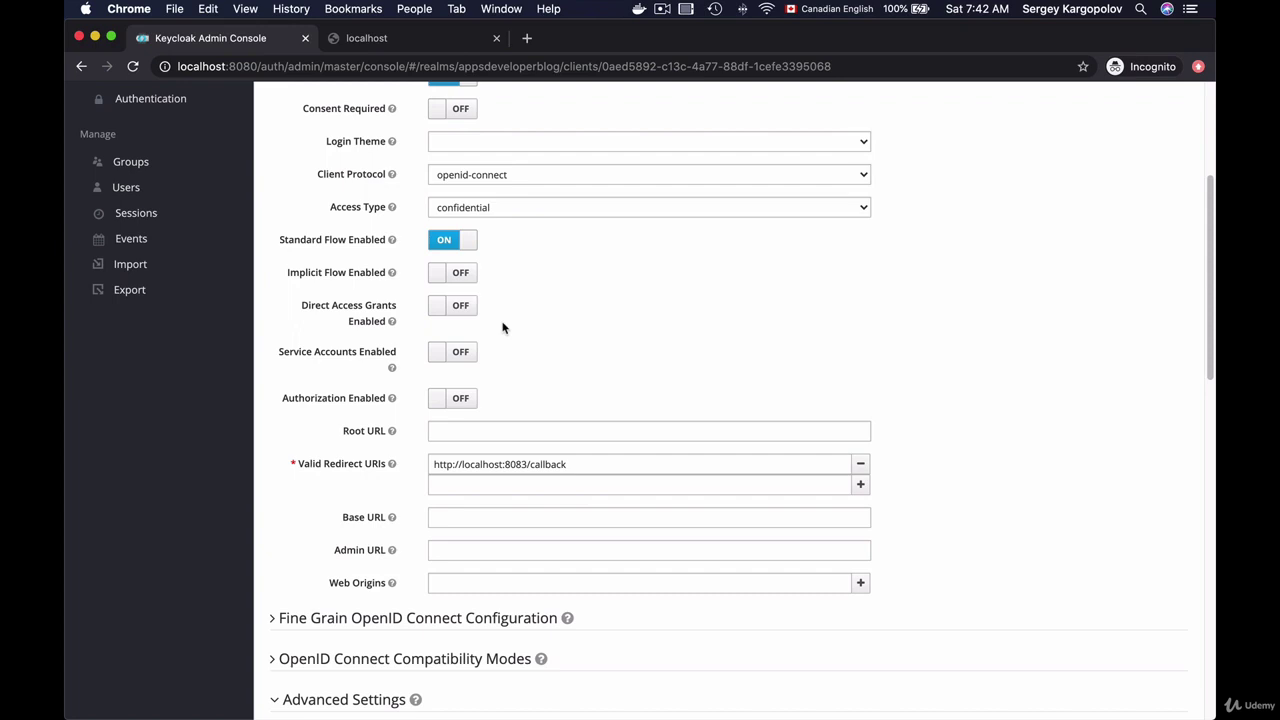
scroll(502, 328, "down", 5)
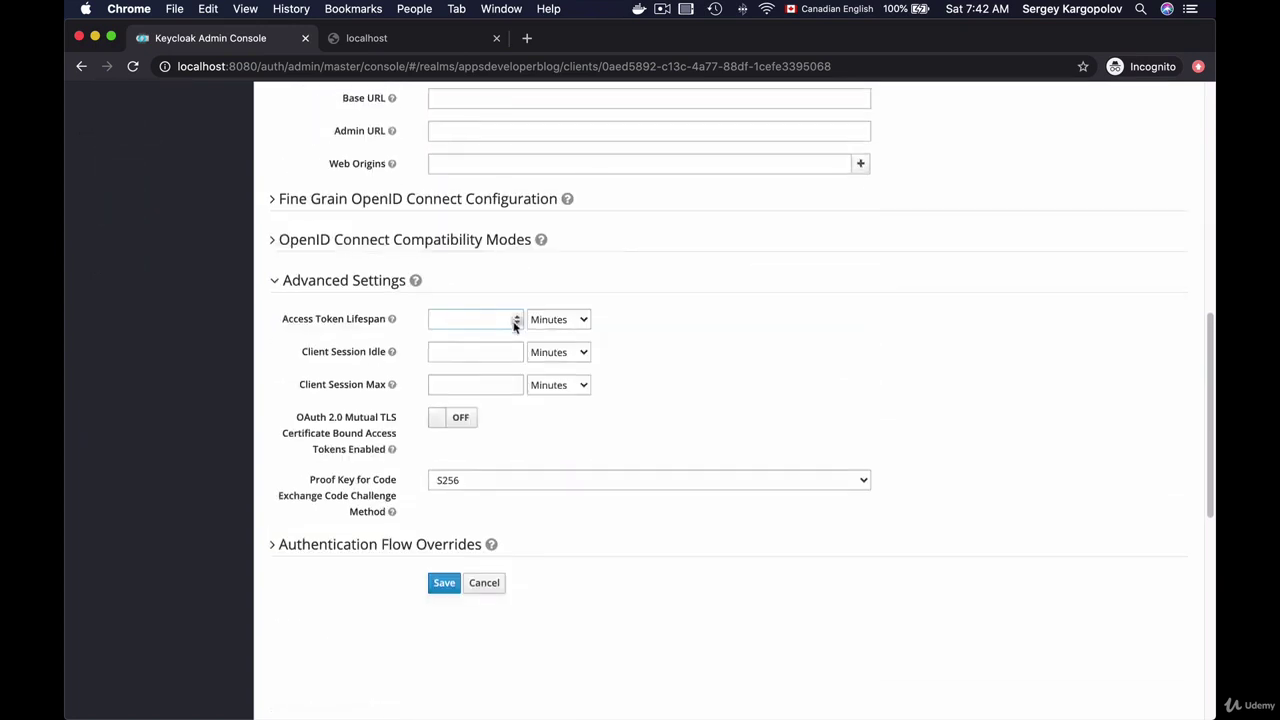
left_click(443, 586)
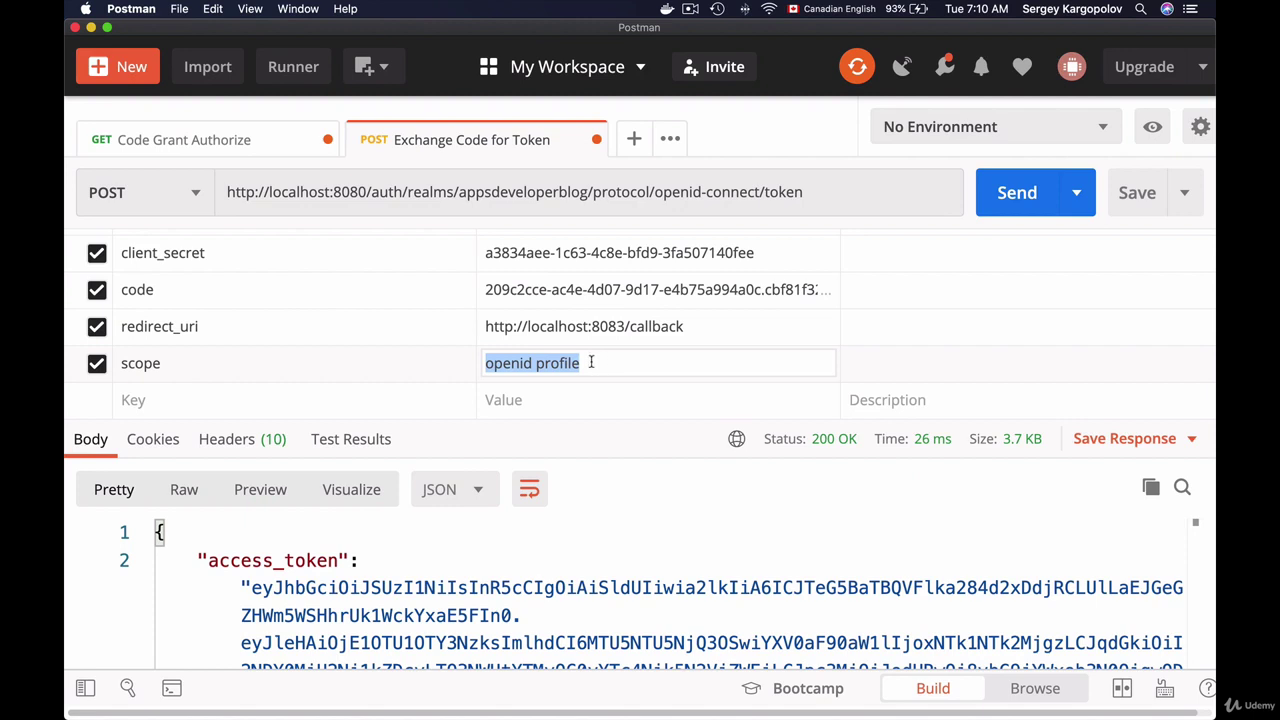
Change the token request's scope to 'openid profile email phone' and return to the Keycloak console
left_click(626, 353)
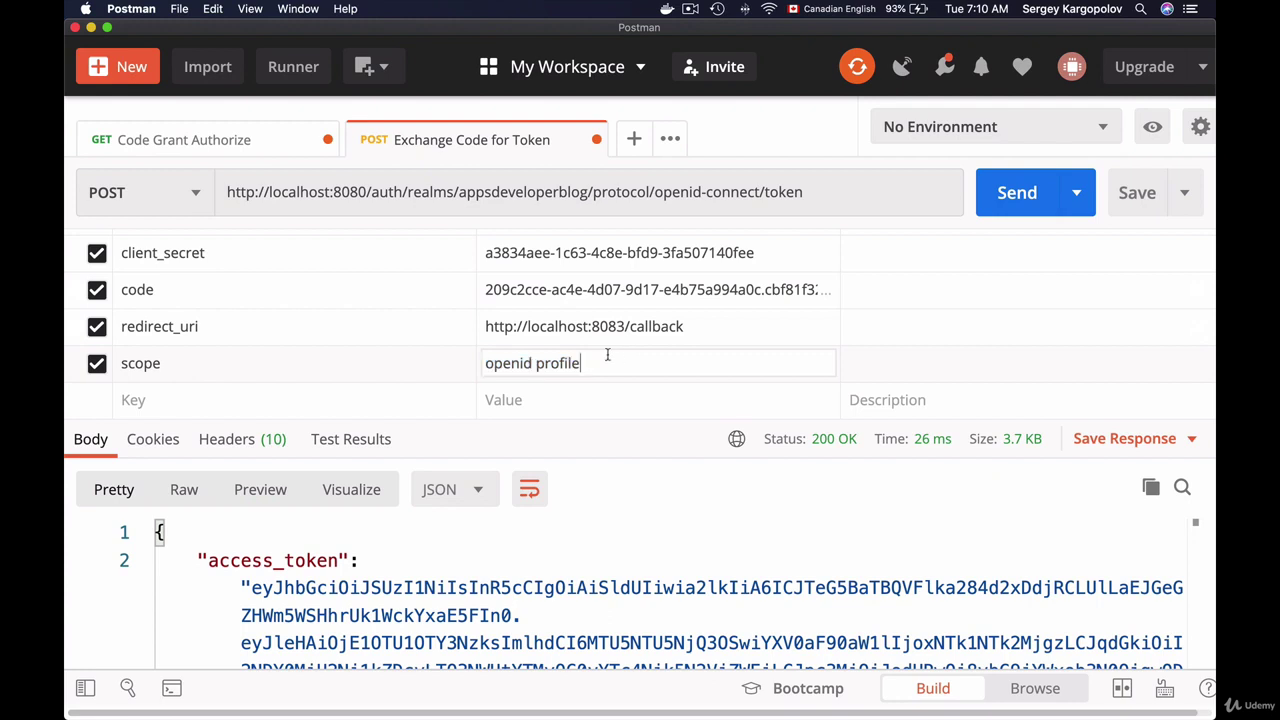
left_click(96, 366)
left_click(96, 366)
double_click(500, 363)
double_click(566, 363)
double_click(500, 363)
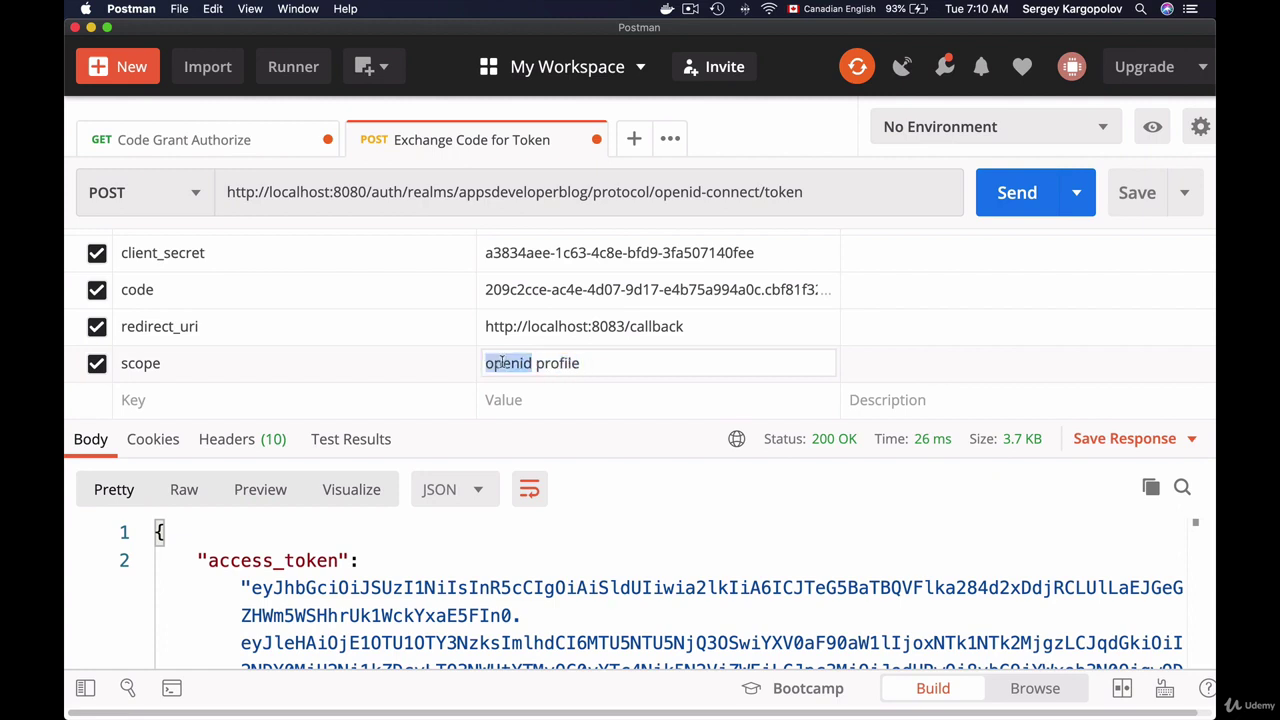
double_click(553, 365)
left_click(609, 366)
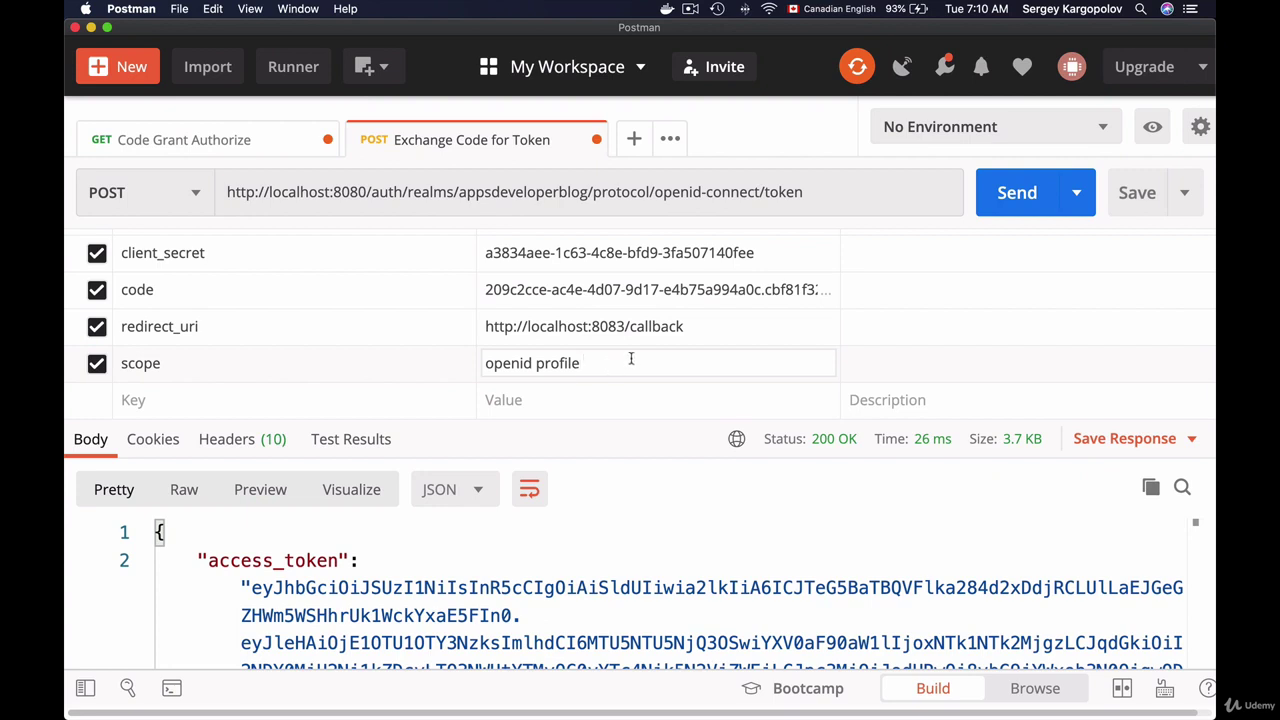
type("email phone")
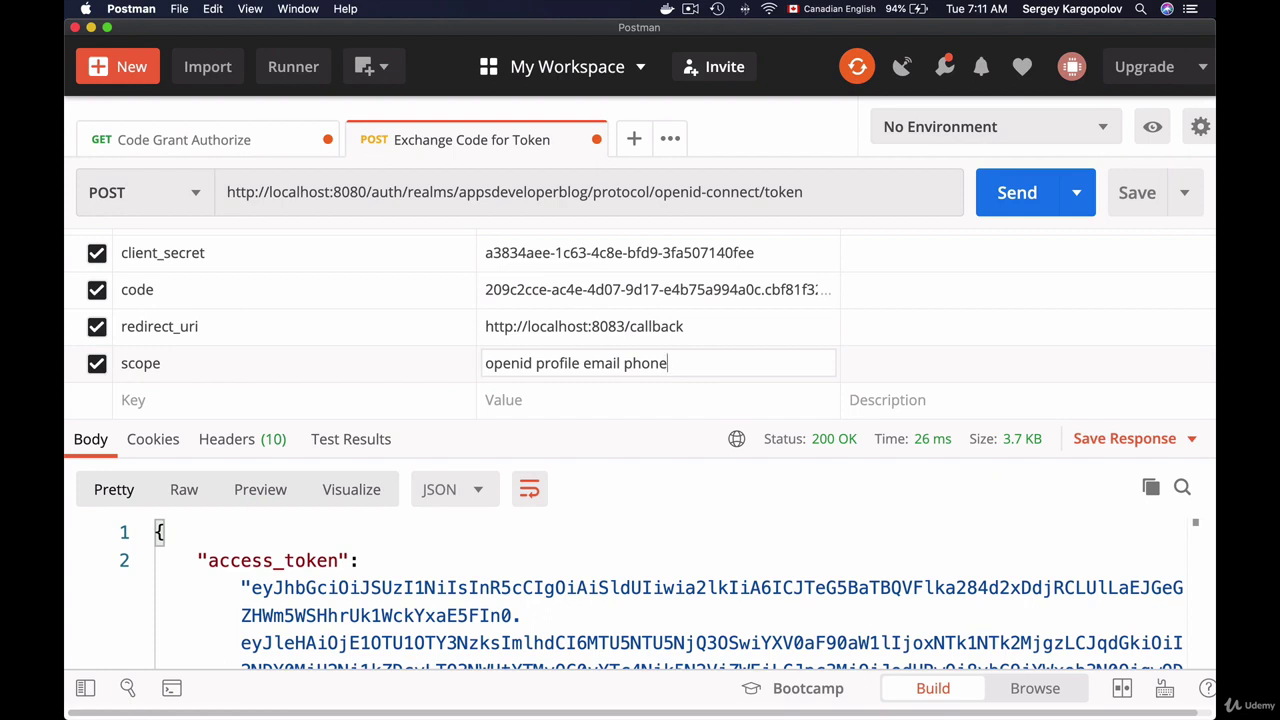
key("super+Tab")
key("super+Tab")
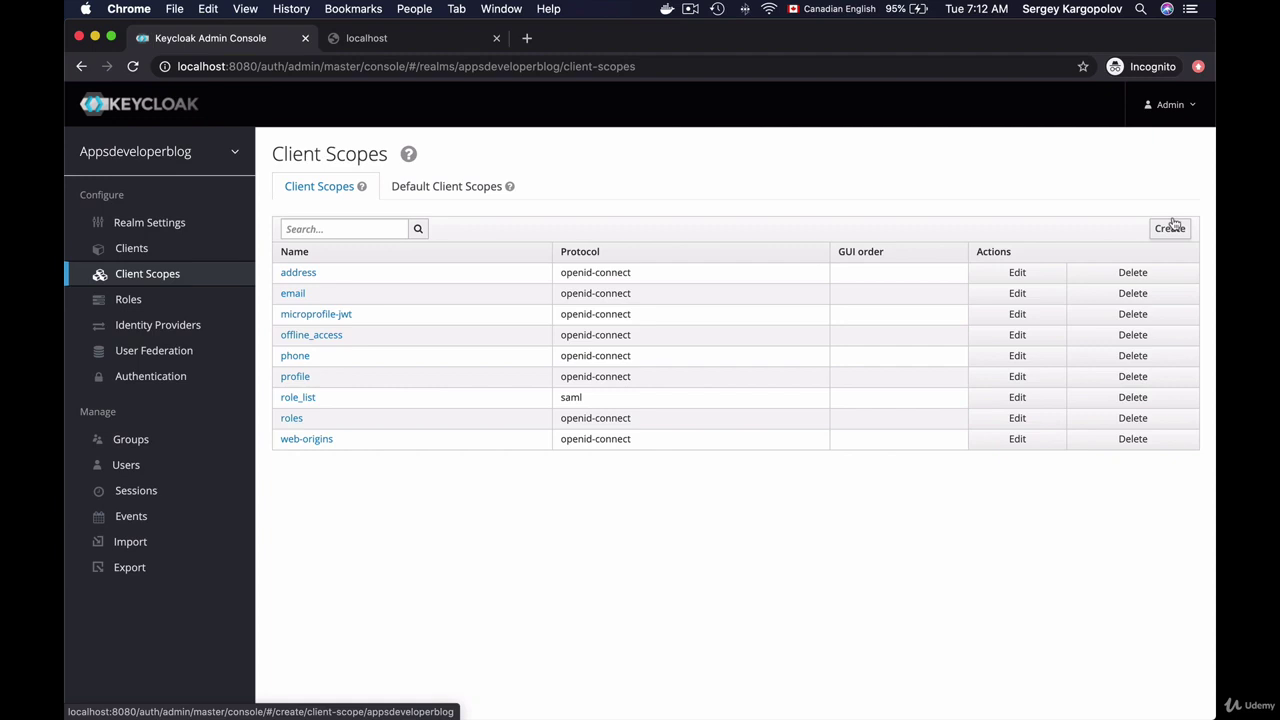
Open photo-app-code-flow-client from the Clients list and view its Client Scopes tab
left_click(124, 254)
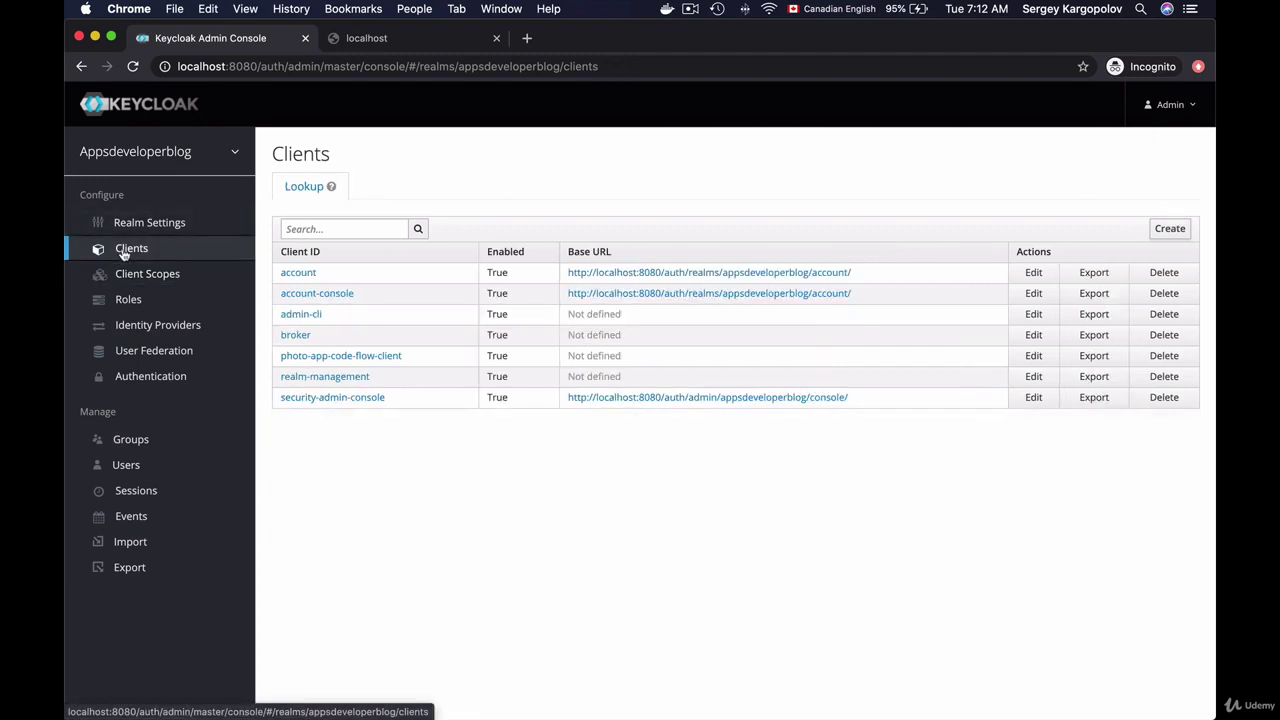
left_click(370, 357)
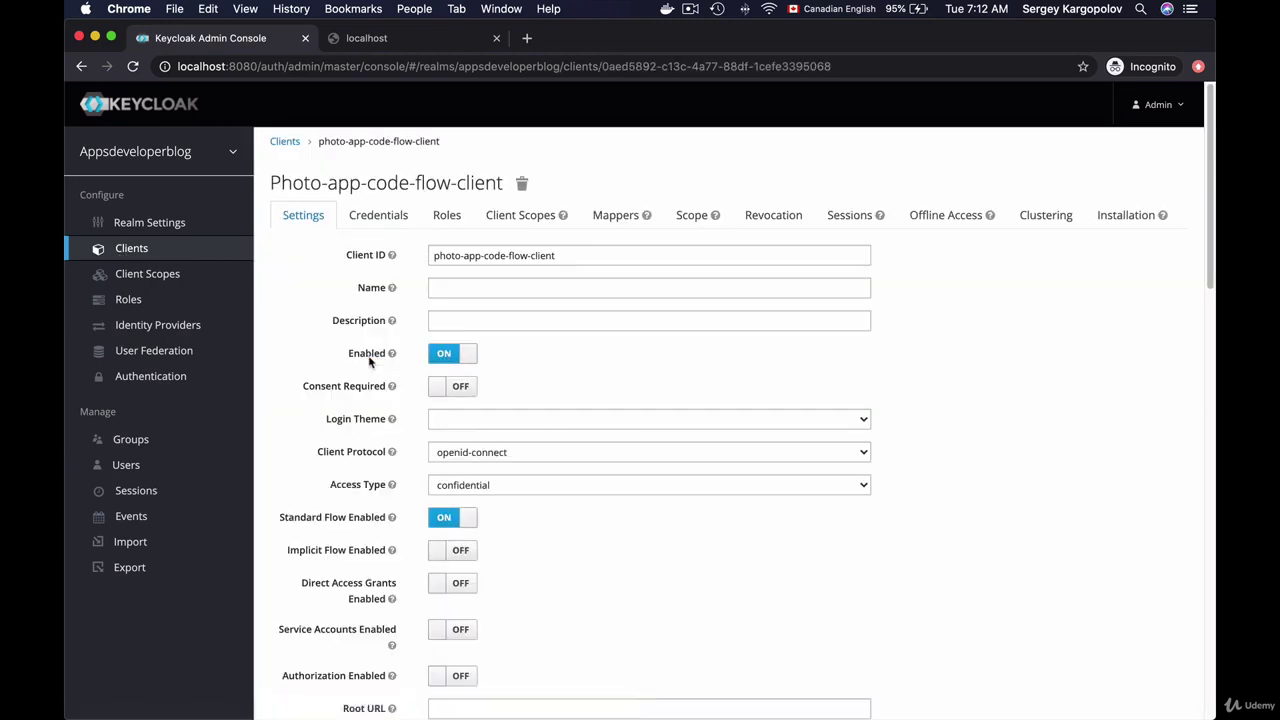
left_click(515, 219)
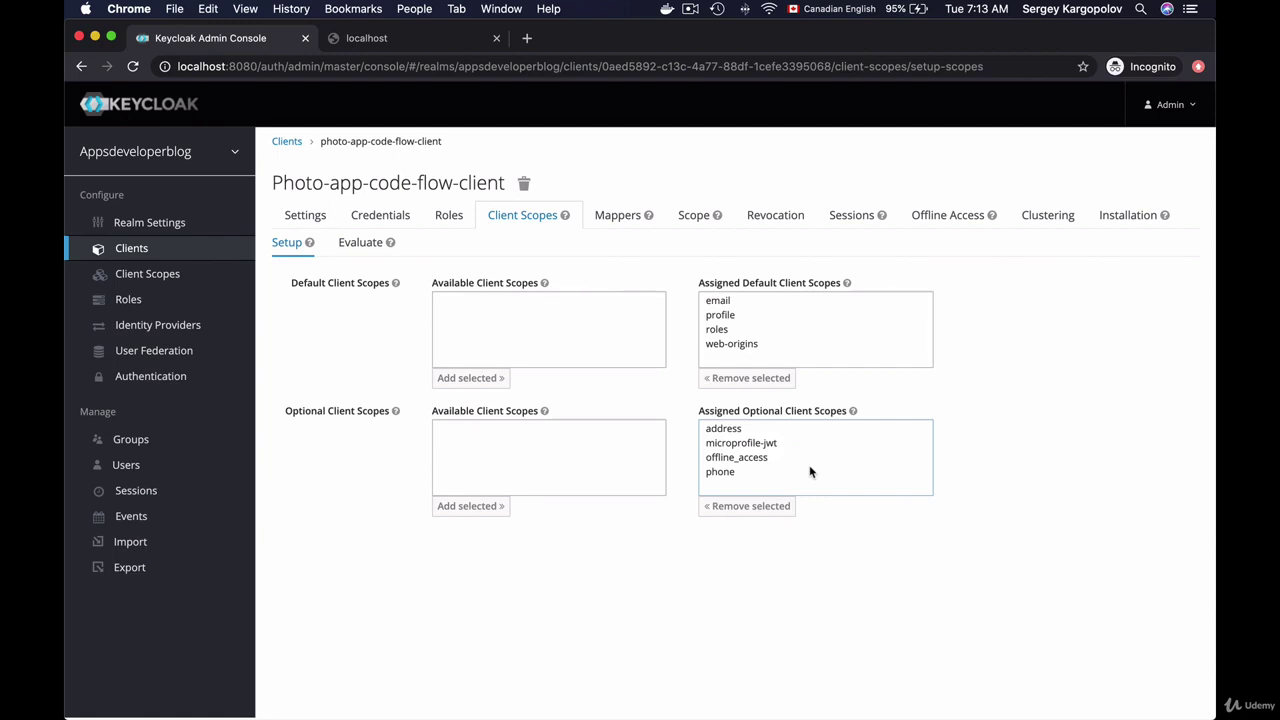
left_click(732, 430)
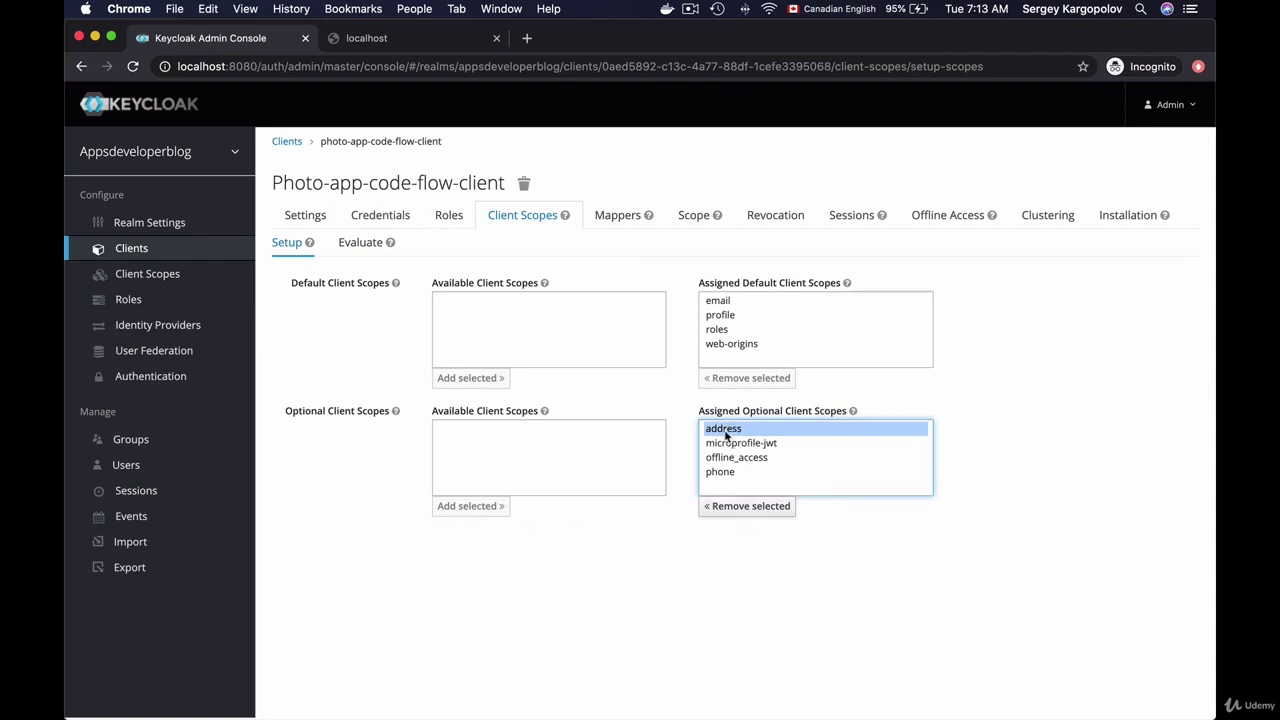
left_click(737, 507)
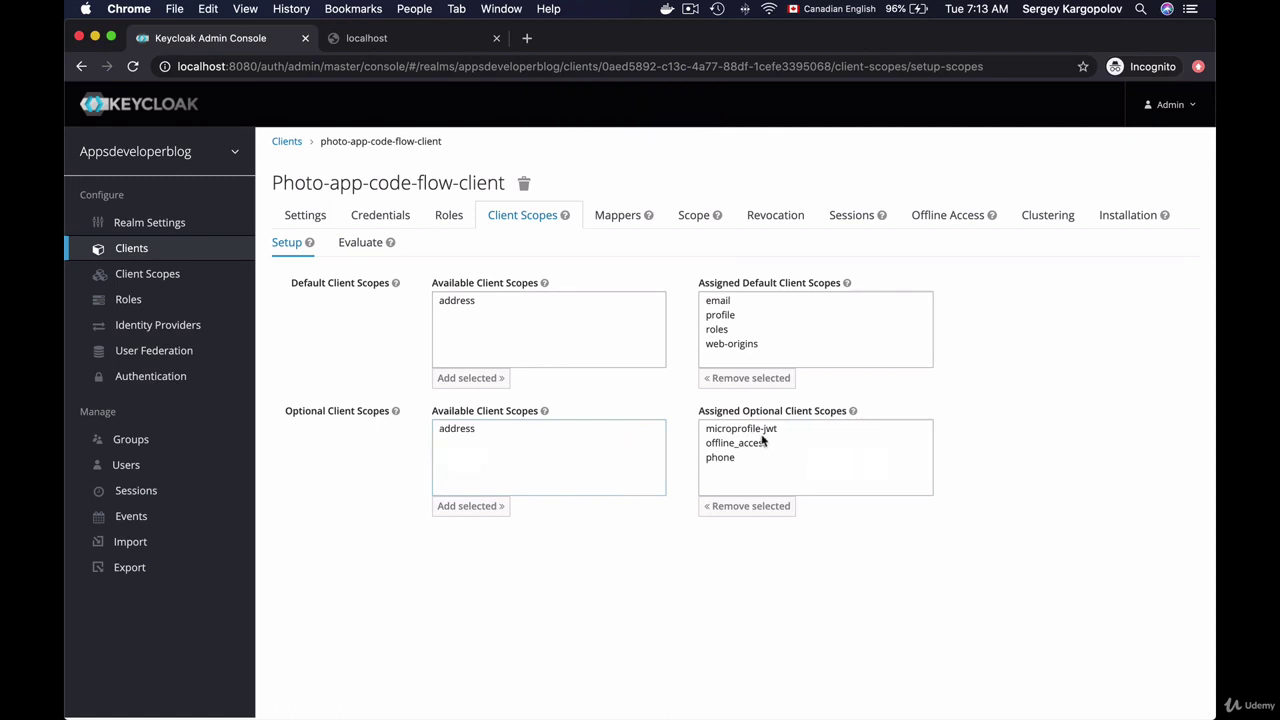
left_click(458, 429)
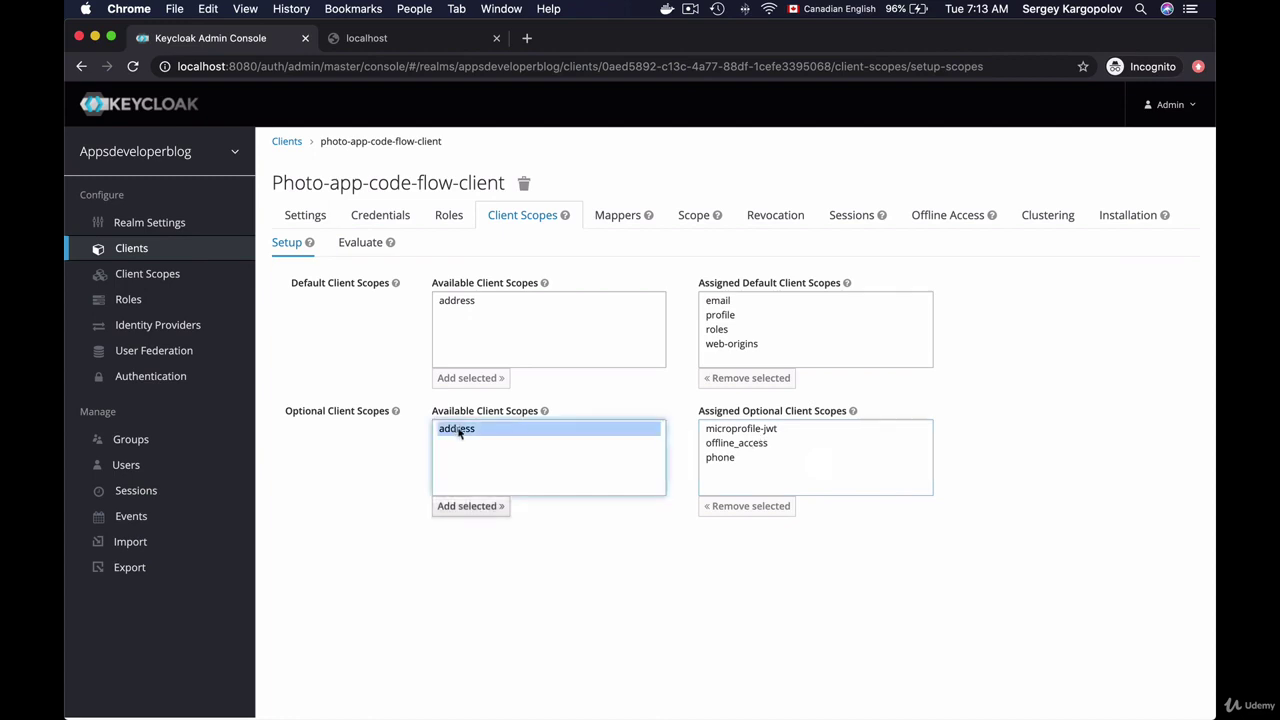
left_click(466, 506)
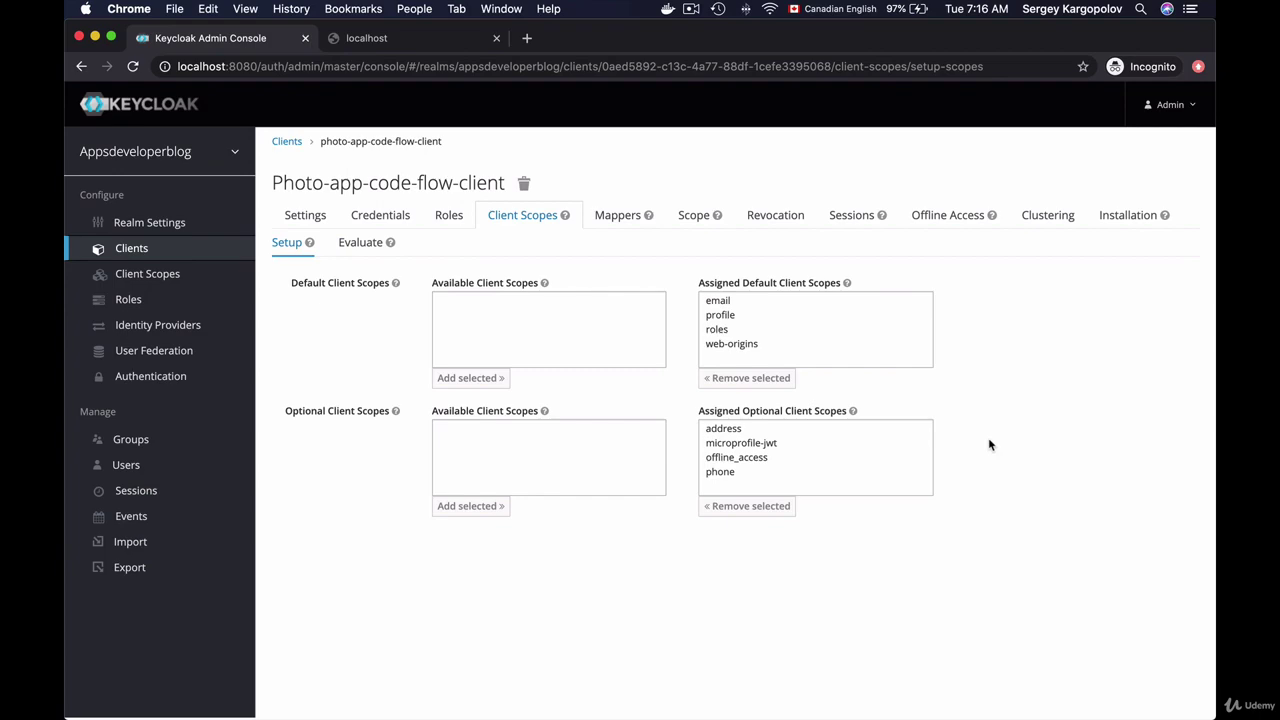
key("super+Tab")
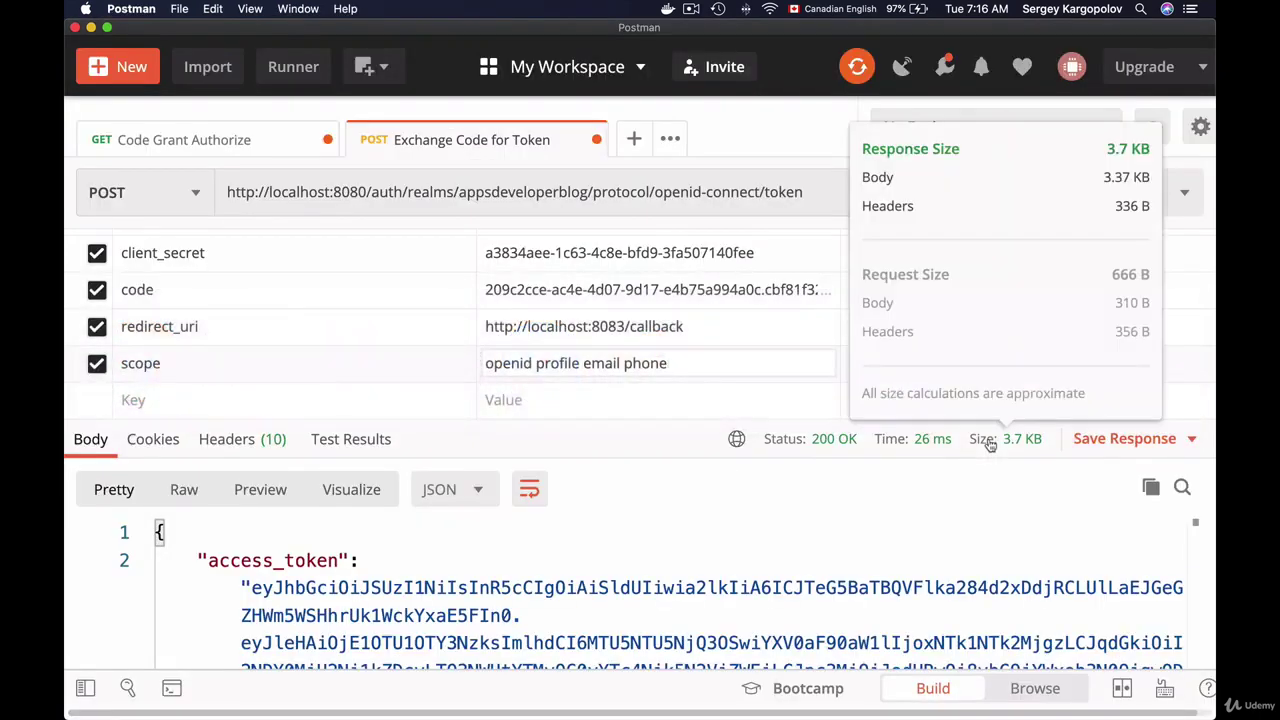
left_click_drag(534, 363, 484, 365)
left_click(560, 363)
left_click(536, 363)
key("super+Tab")
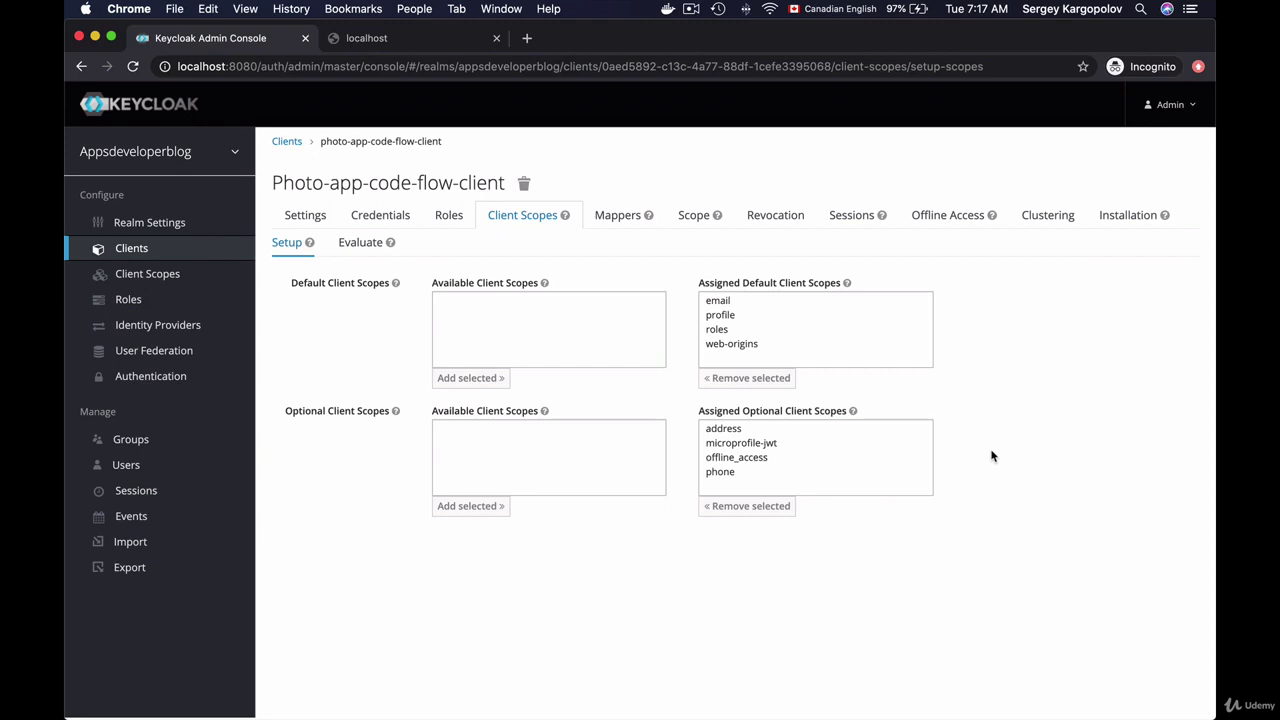
Remove phone from the client's Assigned Optional Client Scopes
left_click(722, 472)
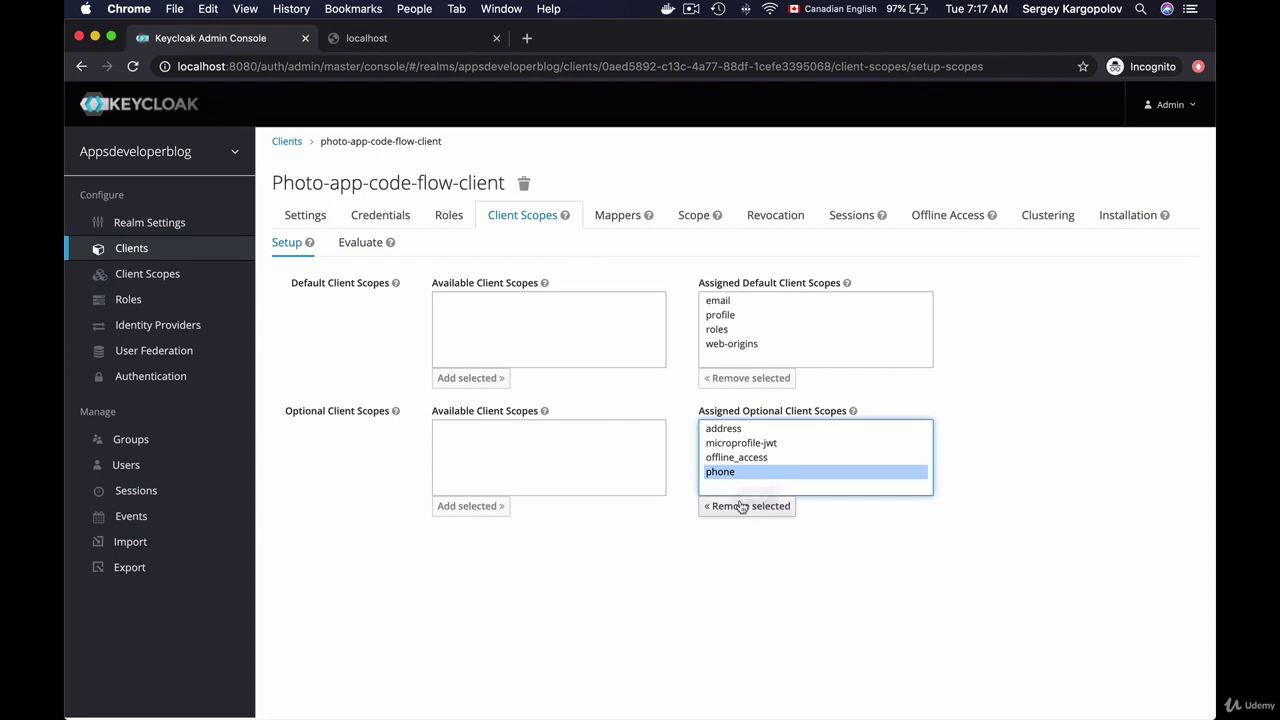
left_click(743, 504)
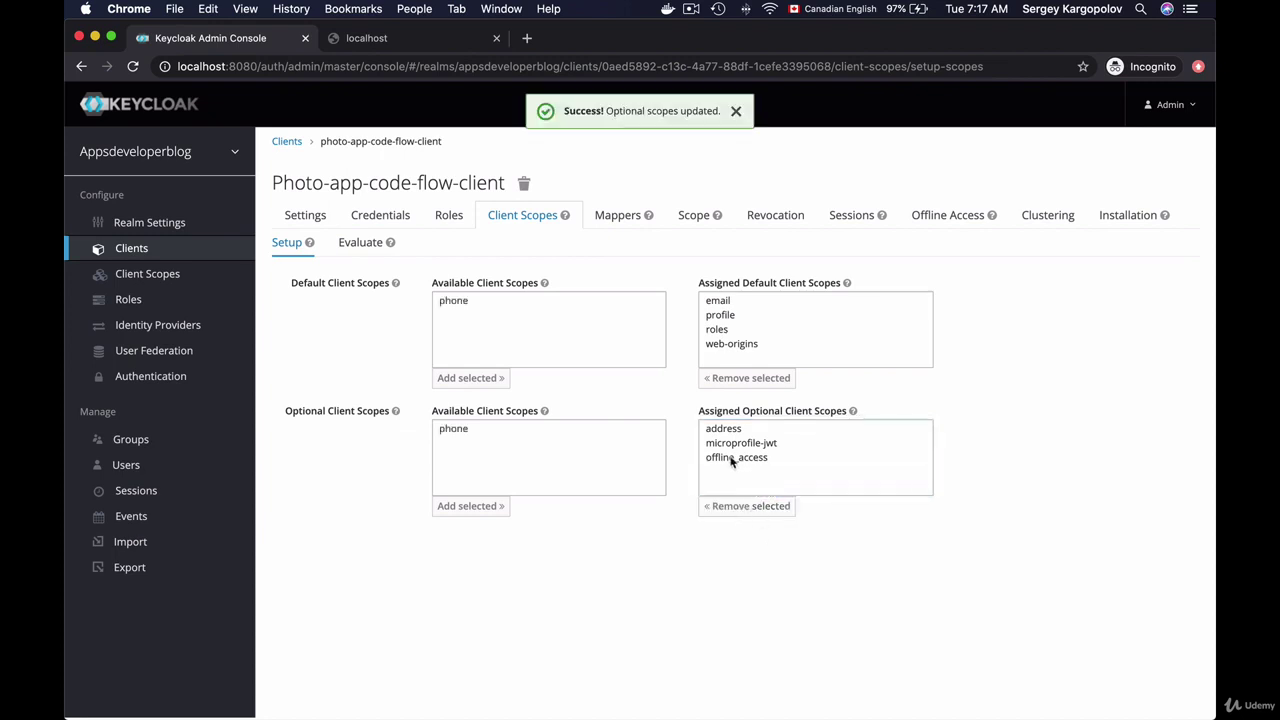
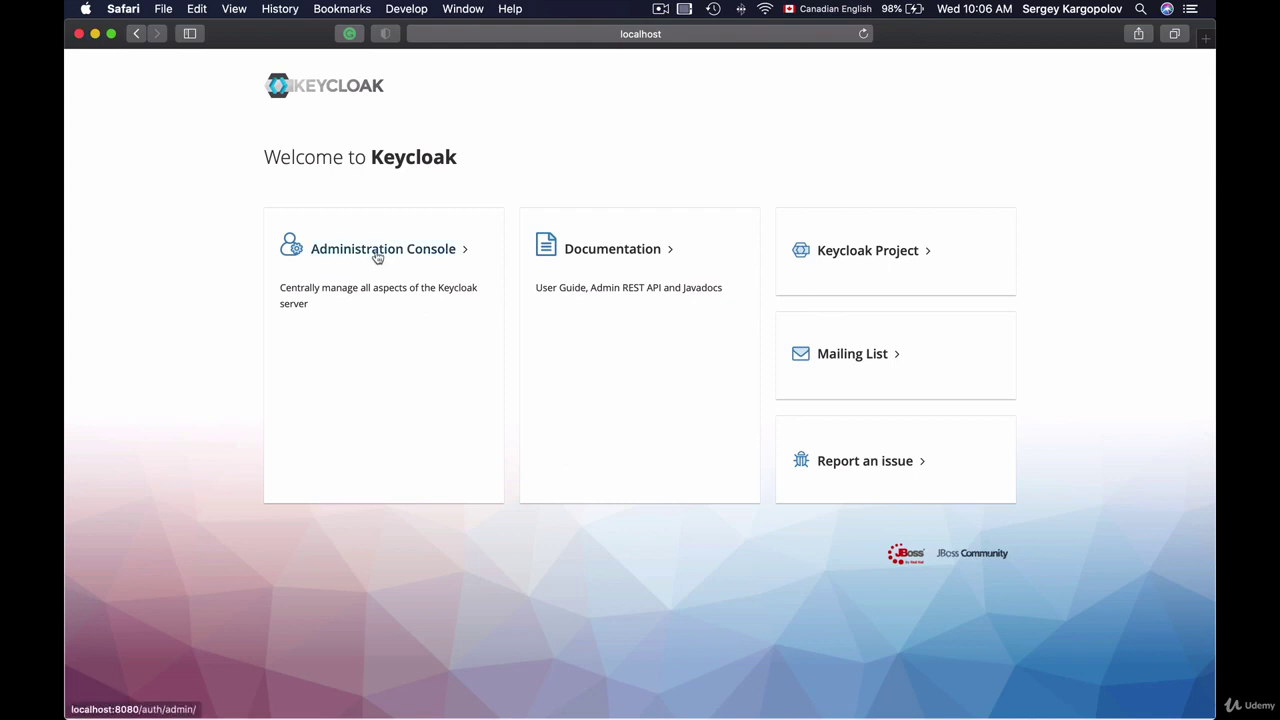
Sign in to the admin console with the admin credentials and start adding a client in the Appsdeveloperblog realm
left_click(375, 253)
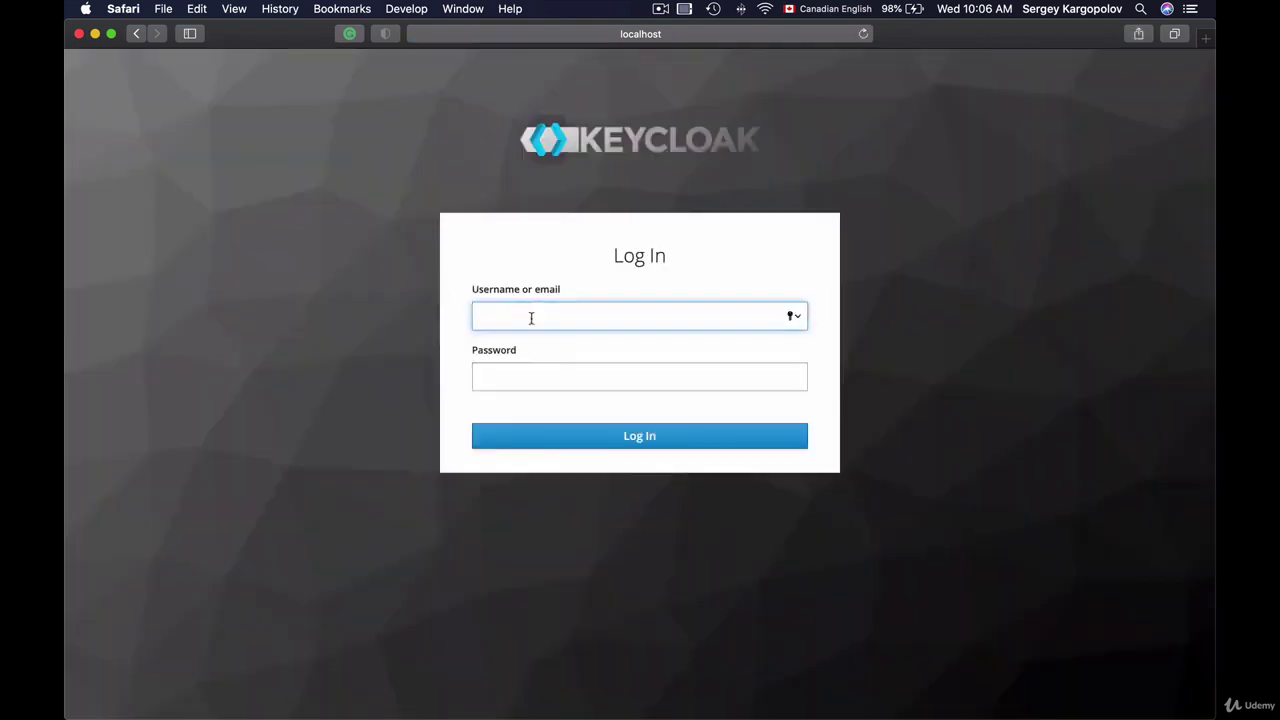
key("Tab")
key("Return")
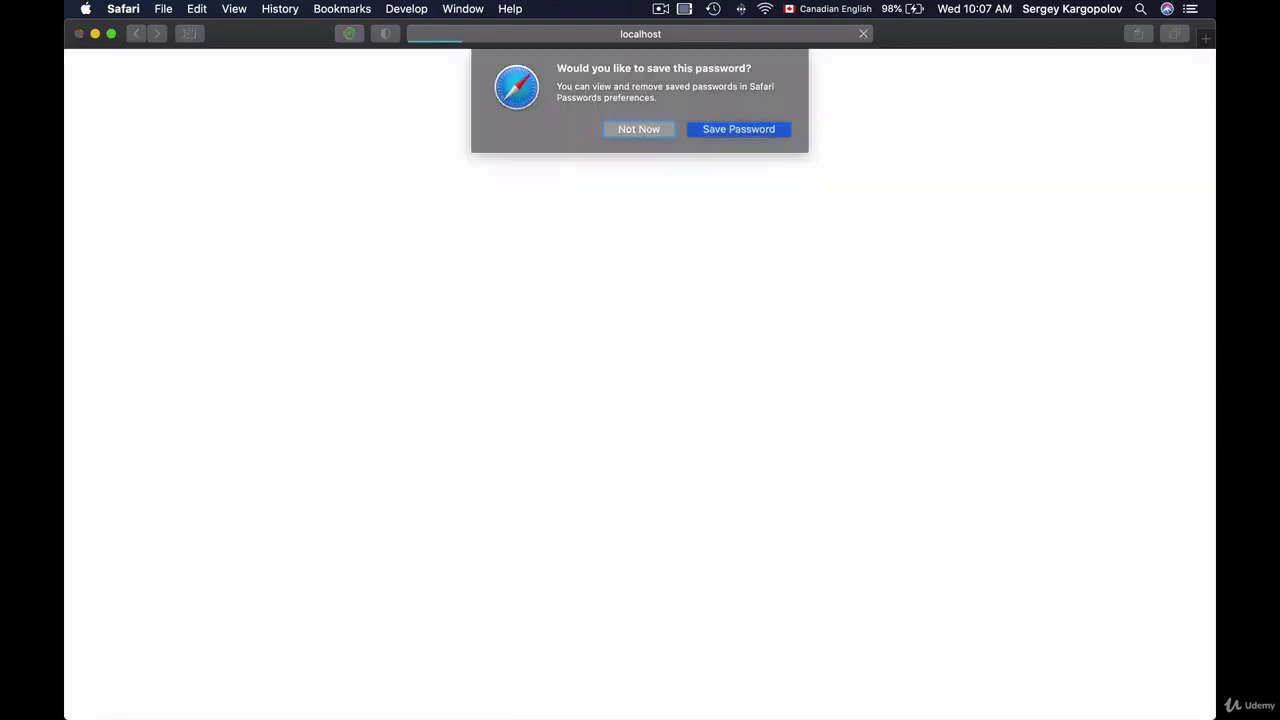
left_click(637, 129)
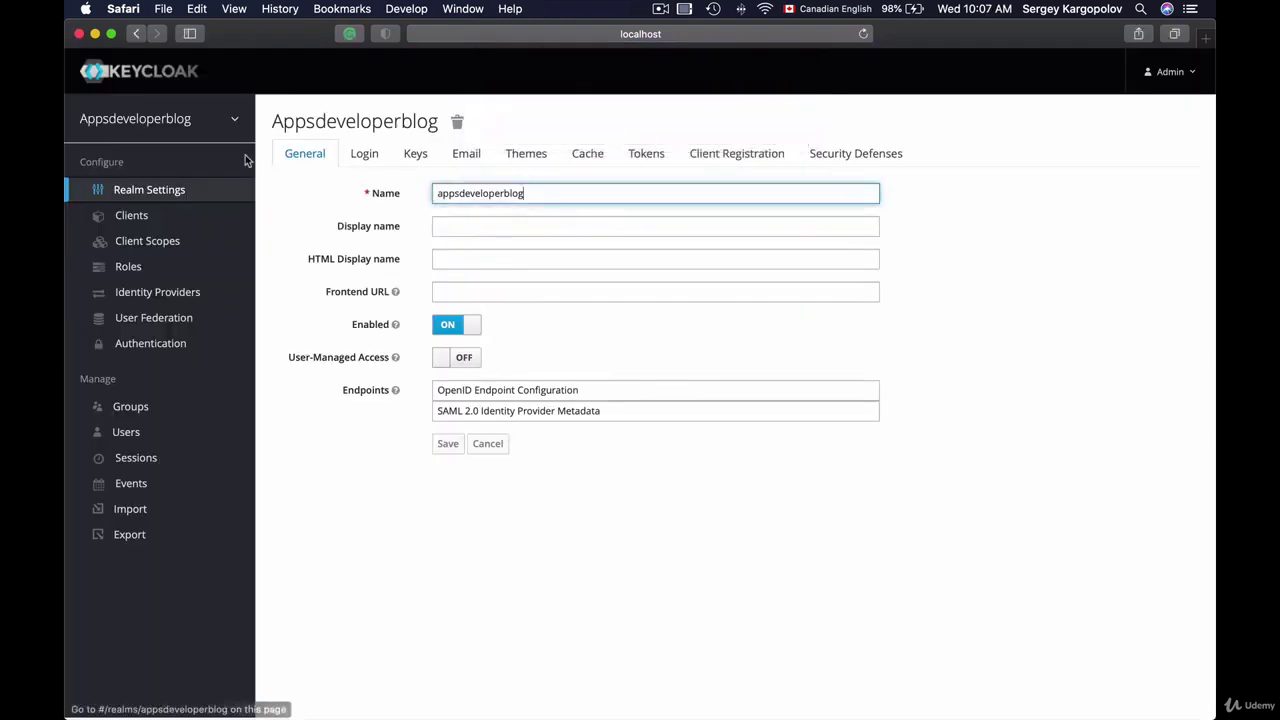
left_click(131, 215)
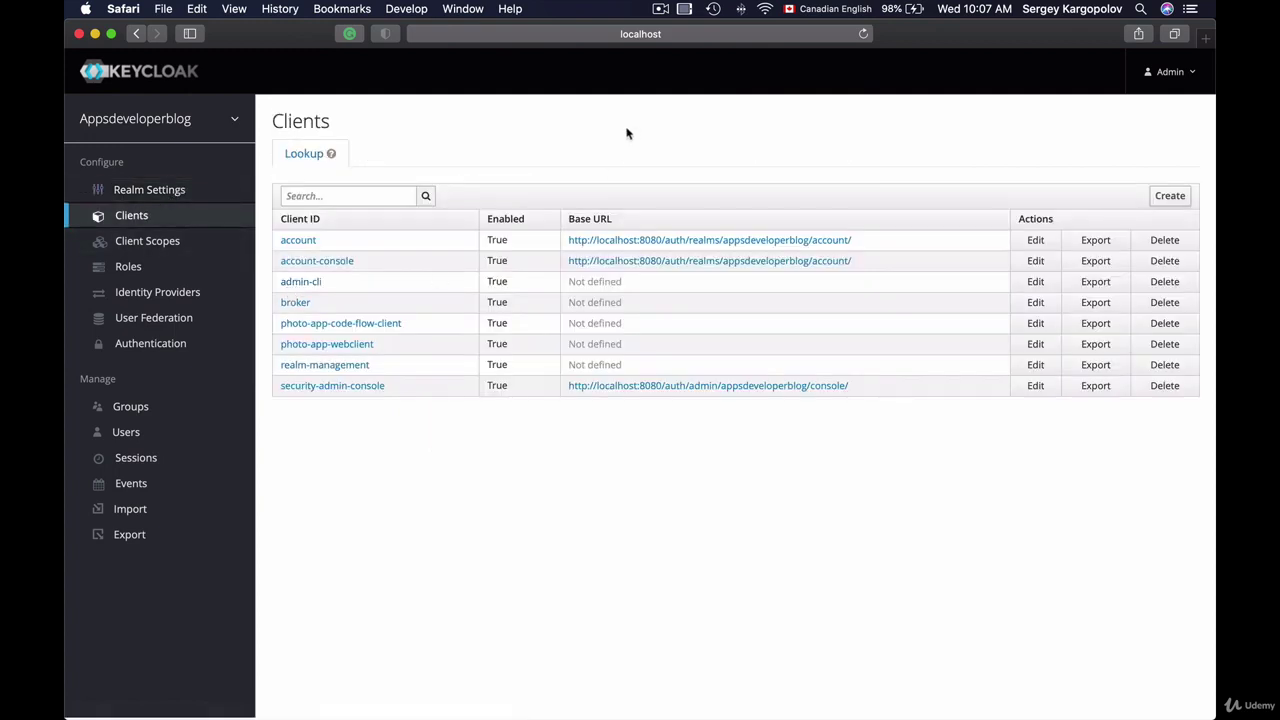
left_click(1169, 197)
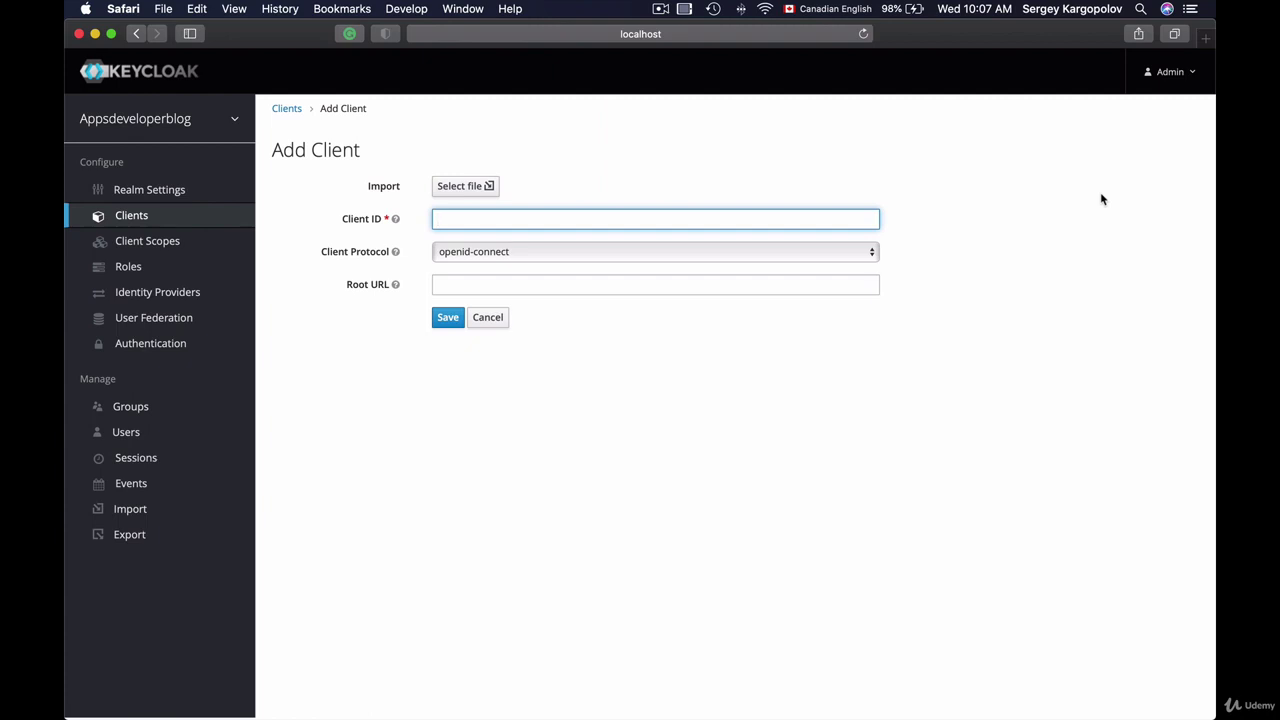
Create the client with Client ID photo-app-PKCE-client and save it
type("photo-app-PKCE-client")
left_click(448, 317)
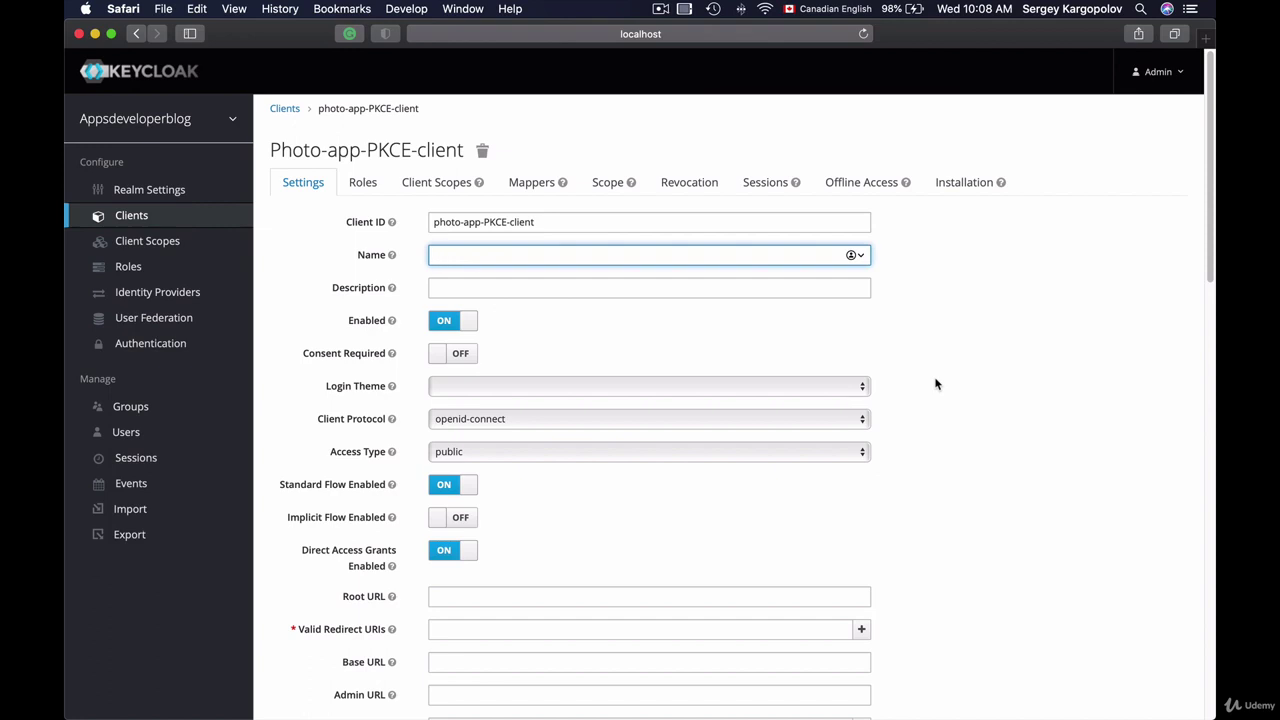
left_click_drag(338, 453, 376, 450)
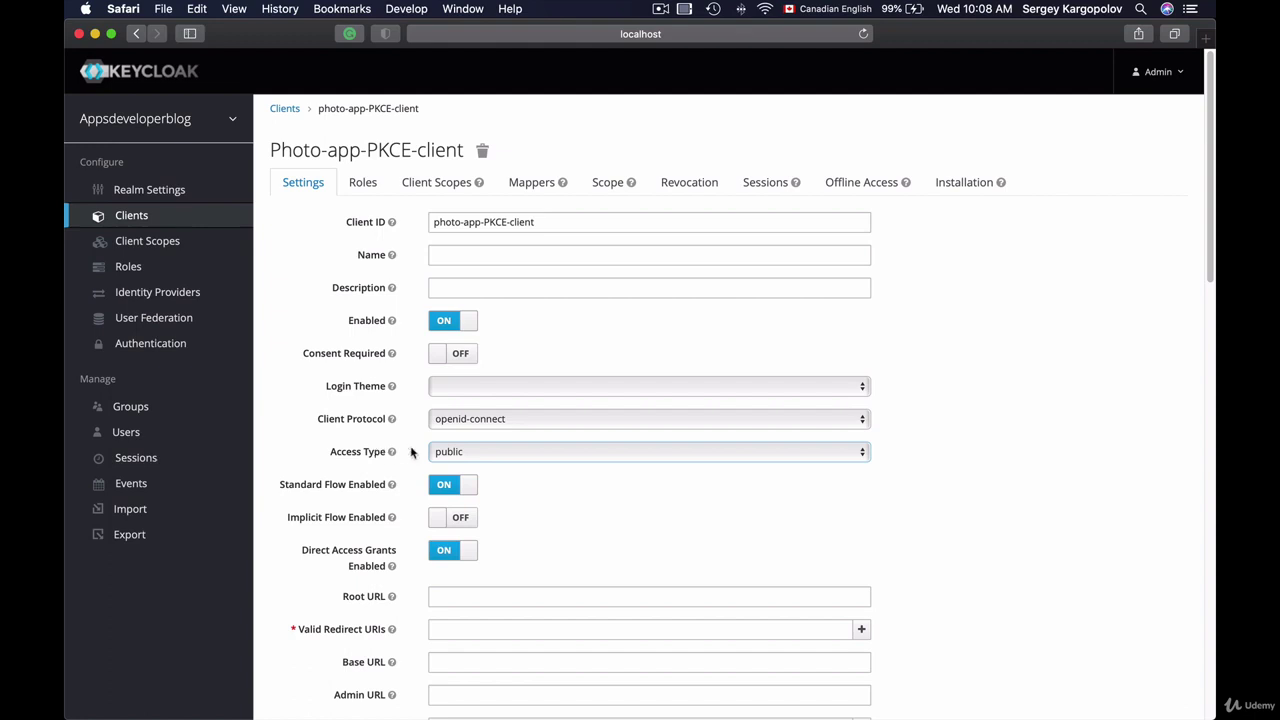
Keep Access Type as public and turn Direct Access Grants Enabled off
left_click(454, 458)
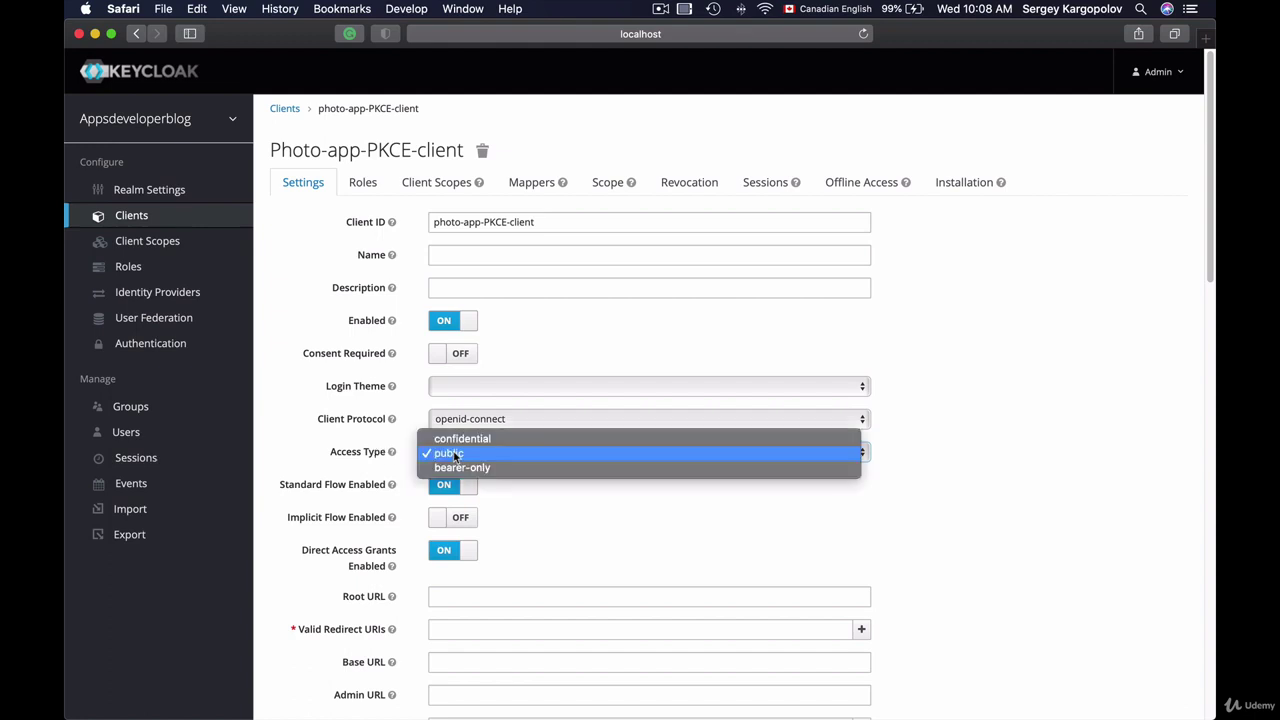
left_click(465, 455)
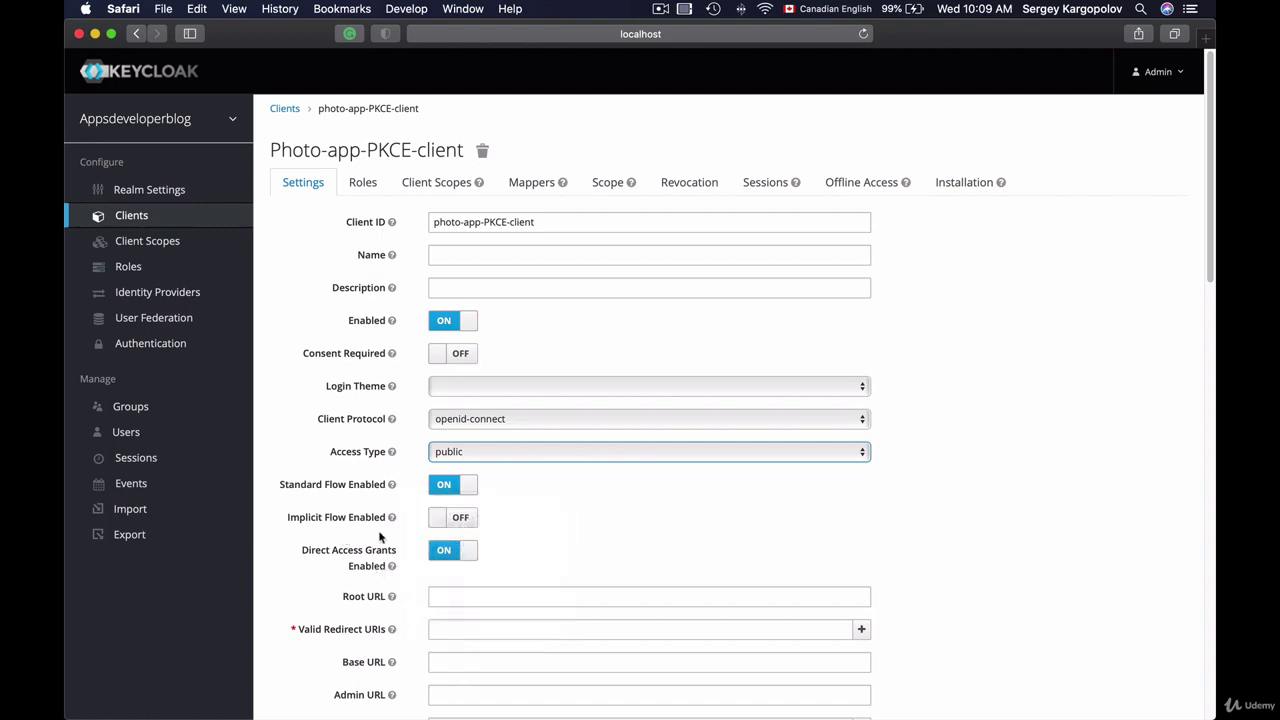
left_click(441, 553)
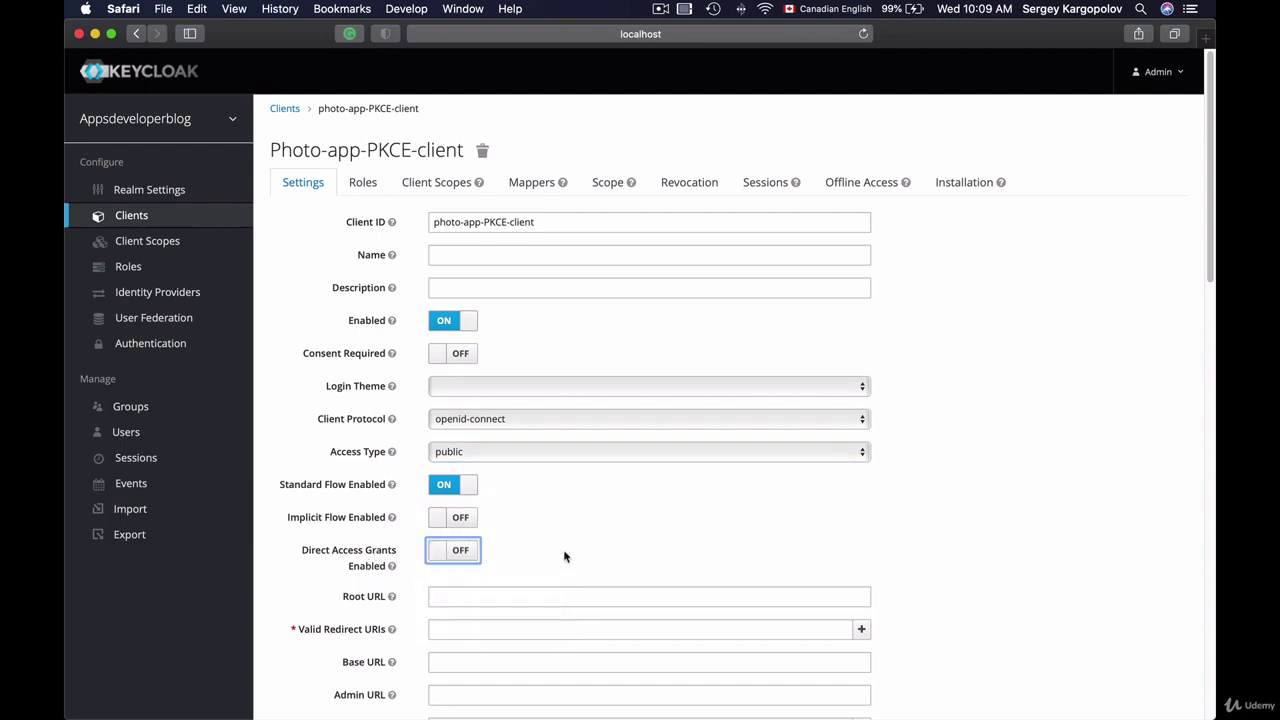
left_click(481, 630)
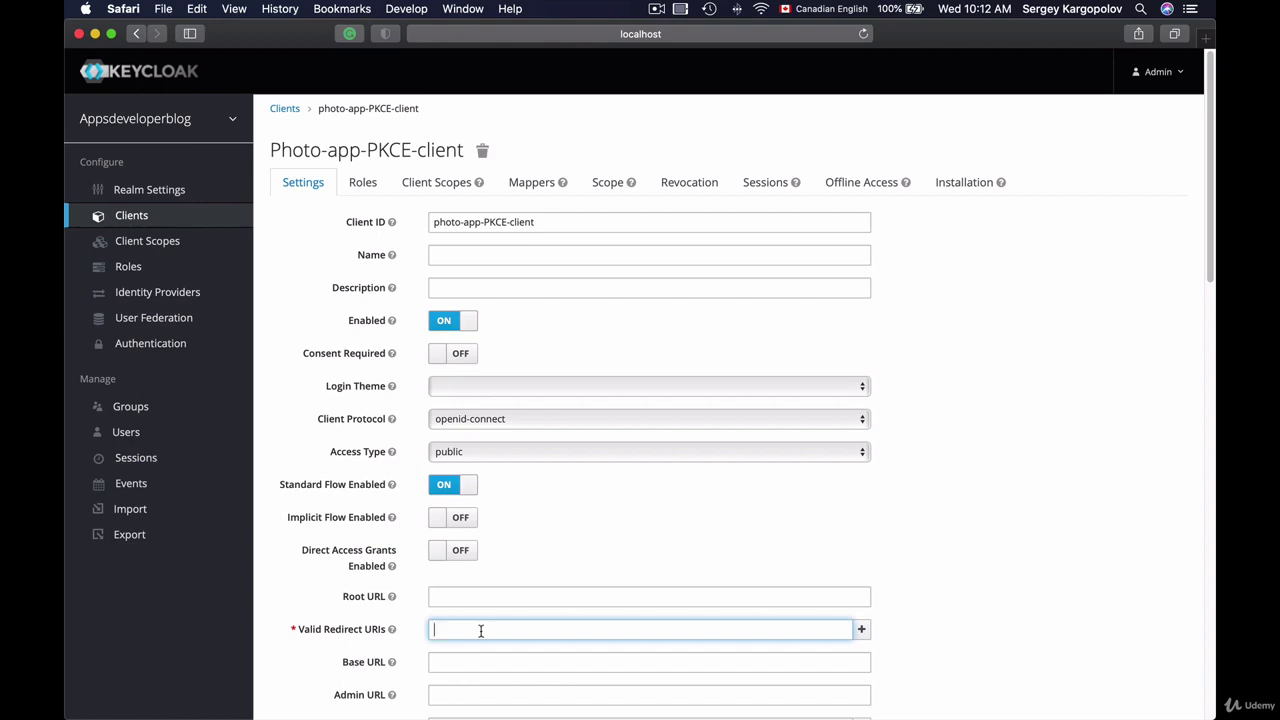
type("http://localhost:")
type("8181/")
type("auth")
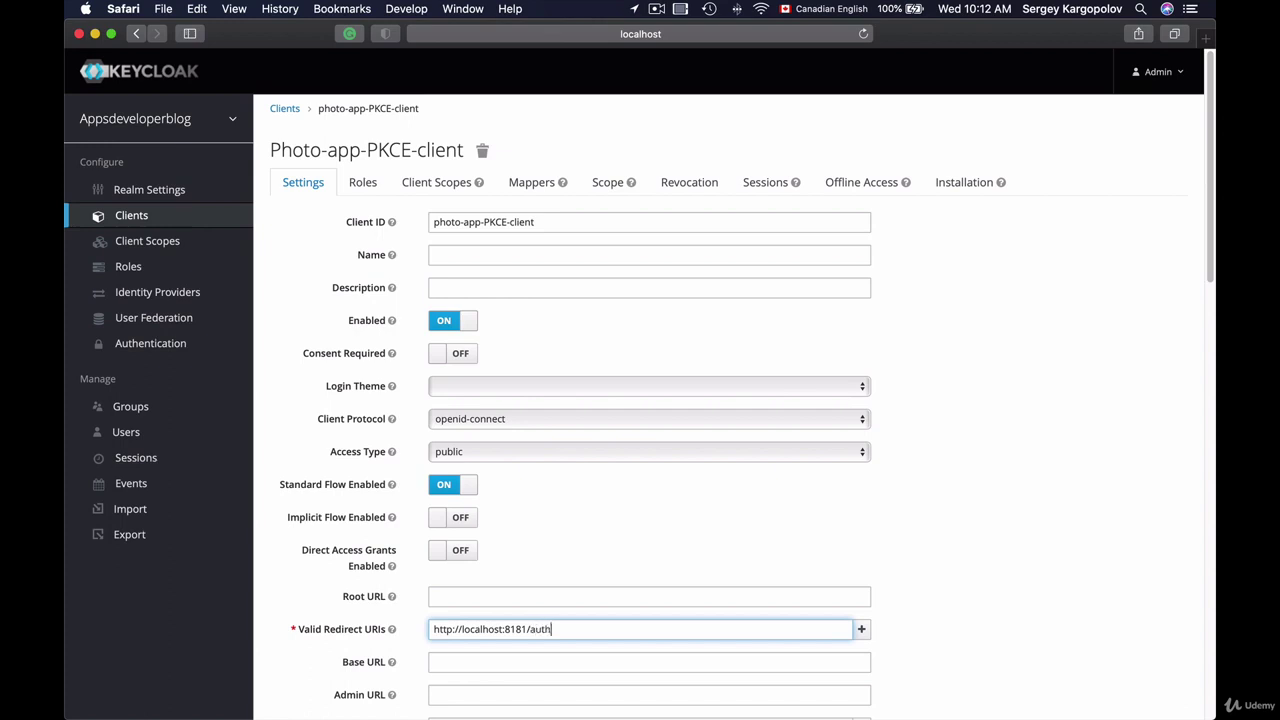
type("codeReader.html")
scroll(1100, 487, "down", 2)
scroll(1100, 487, "down", 3)
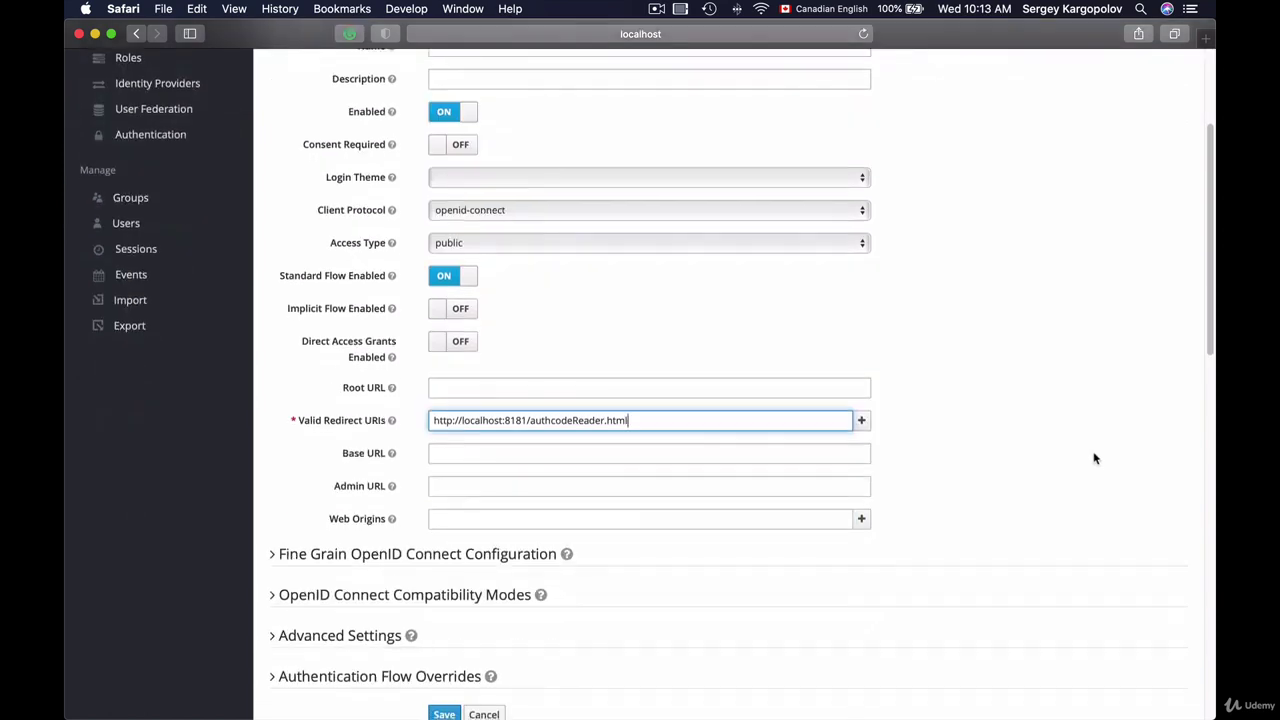
left_click(508, 512)
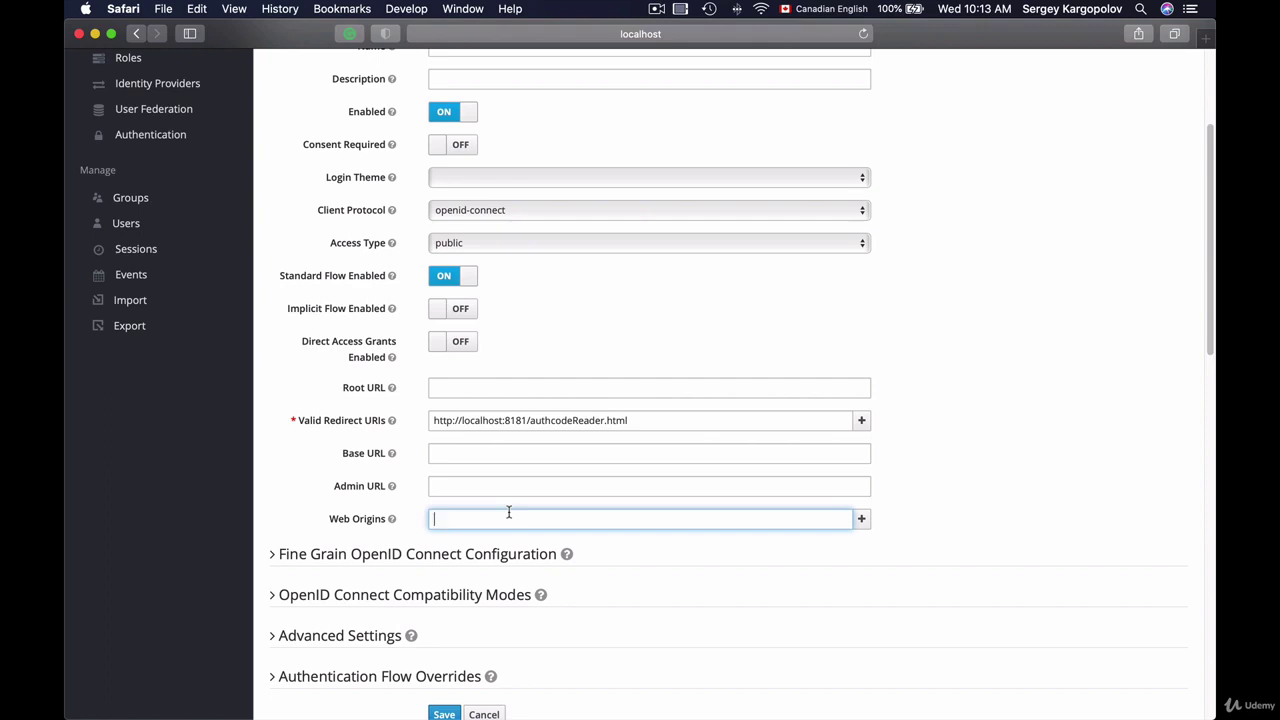
Set Web Origins to + so all redirect-URI origins are allowed
mouse_move(393, 522)
type("+")
scroll(1014, 466, "down", 1)
scroll(1014, 466, "down", 2)
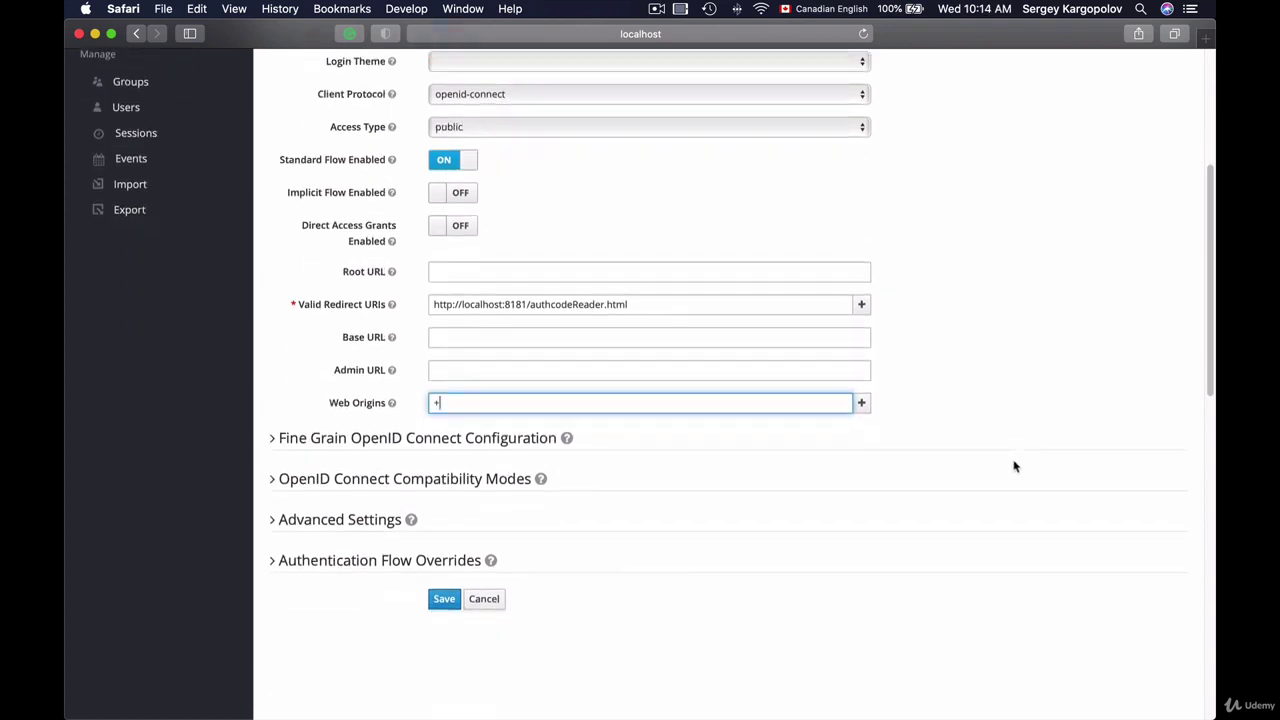
Set the PKCE code challenge method to S256 under Advanced Settings and save the client
left_click(274, 523)
scroll(415, 514, "down", 4)
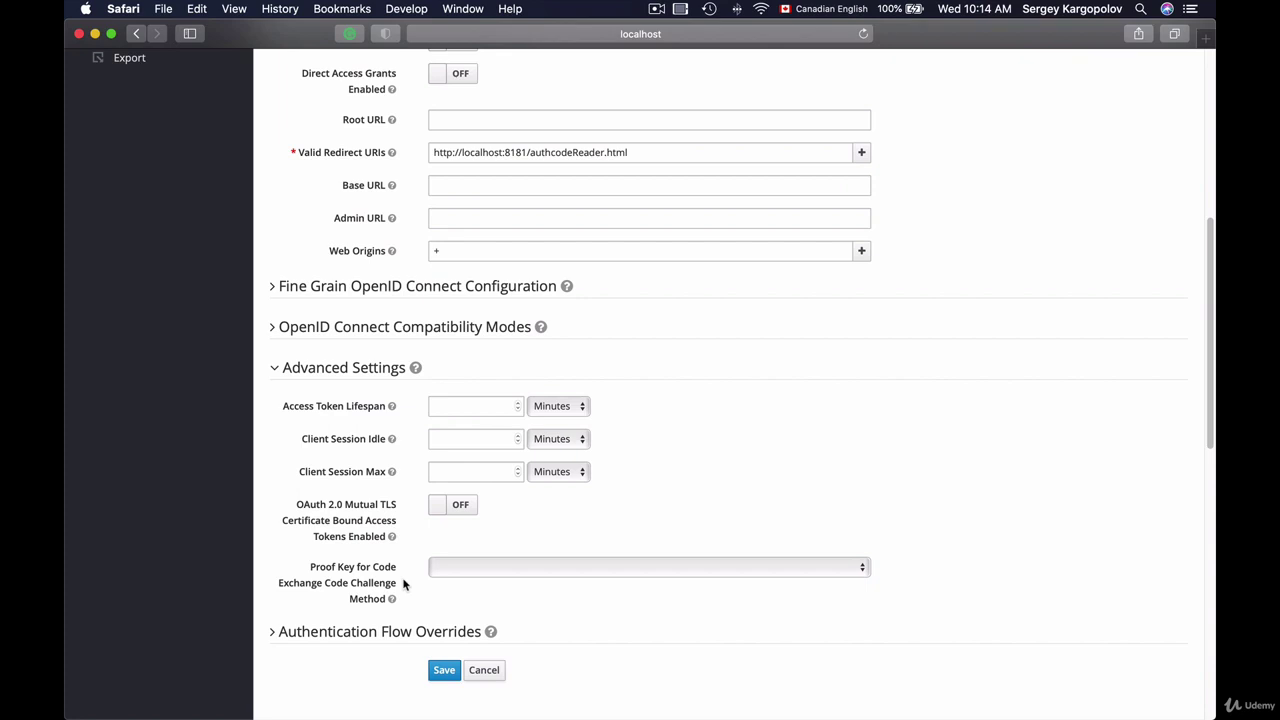
left_click(487, 569)
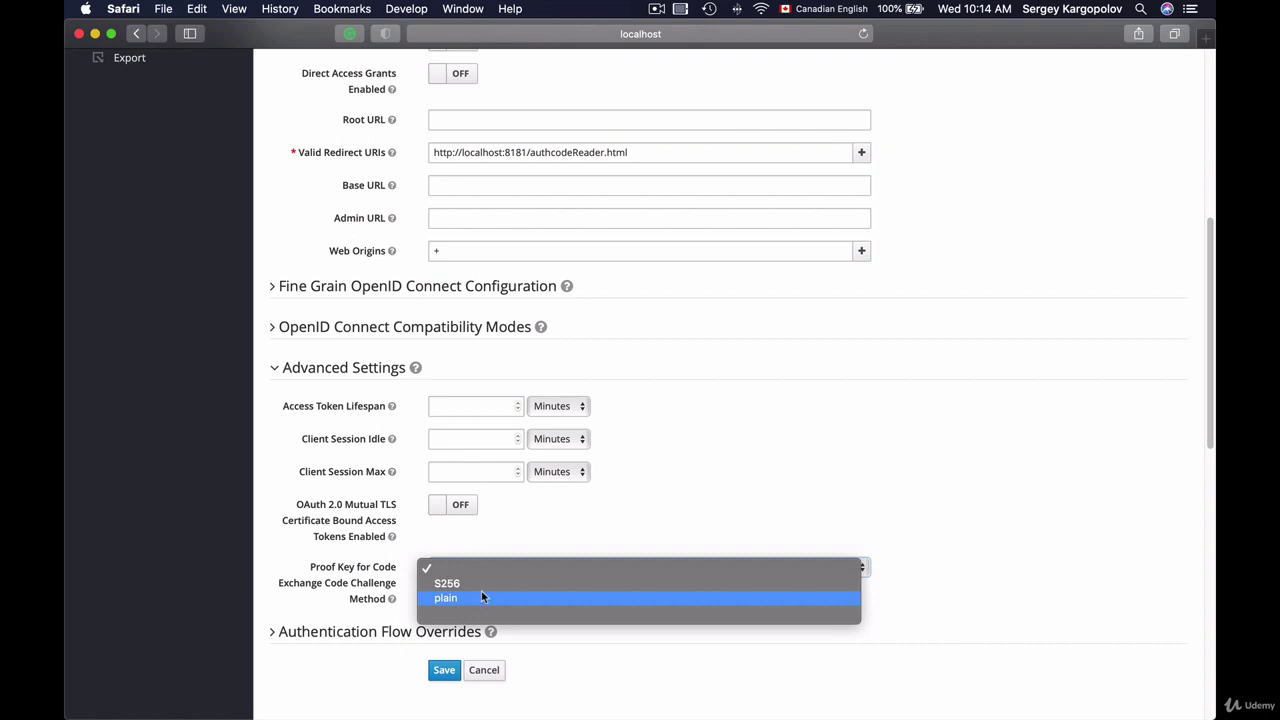
left_click(482, 585)
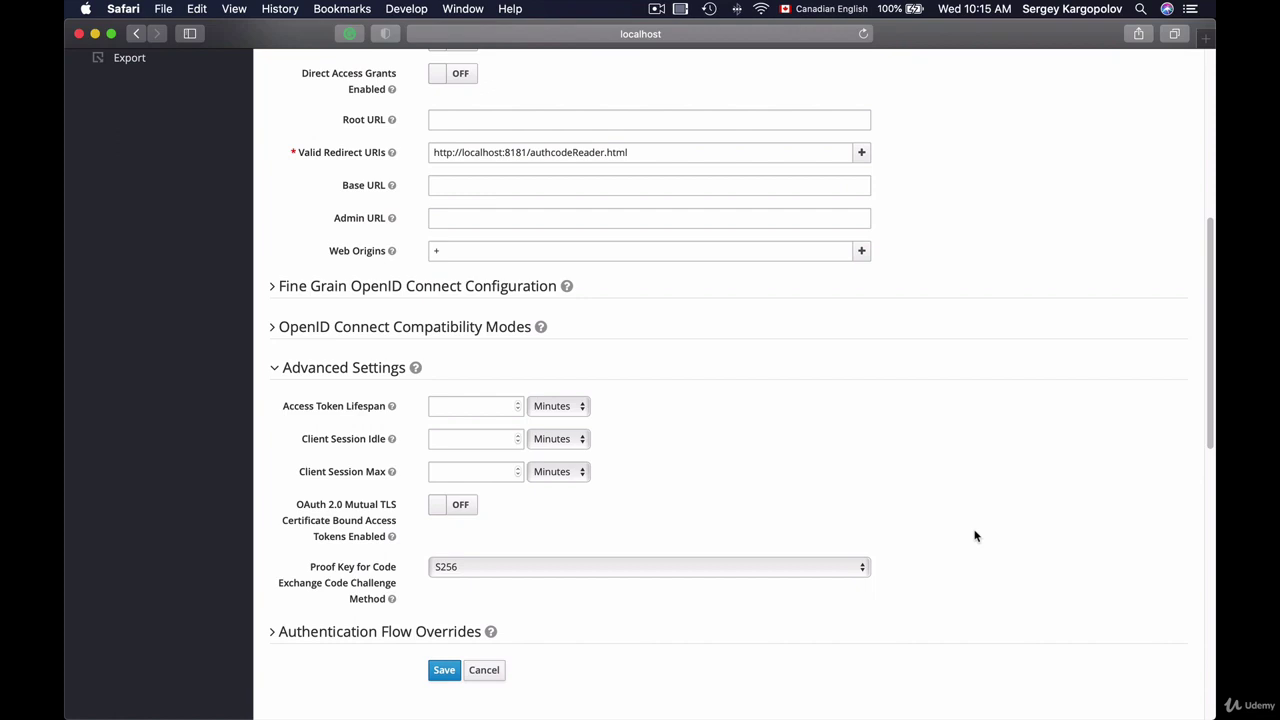
left_click(440, 670)
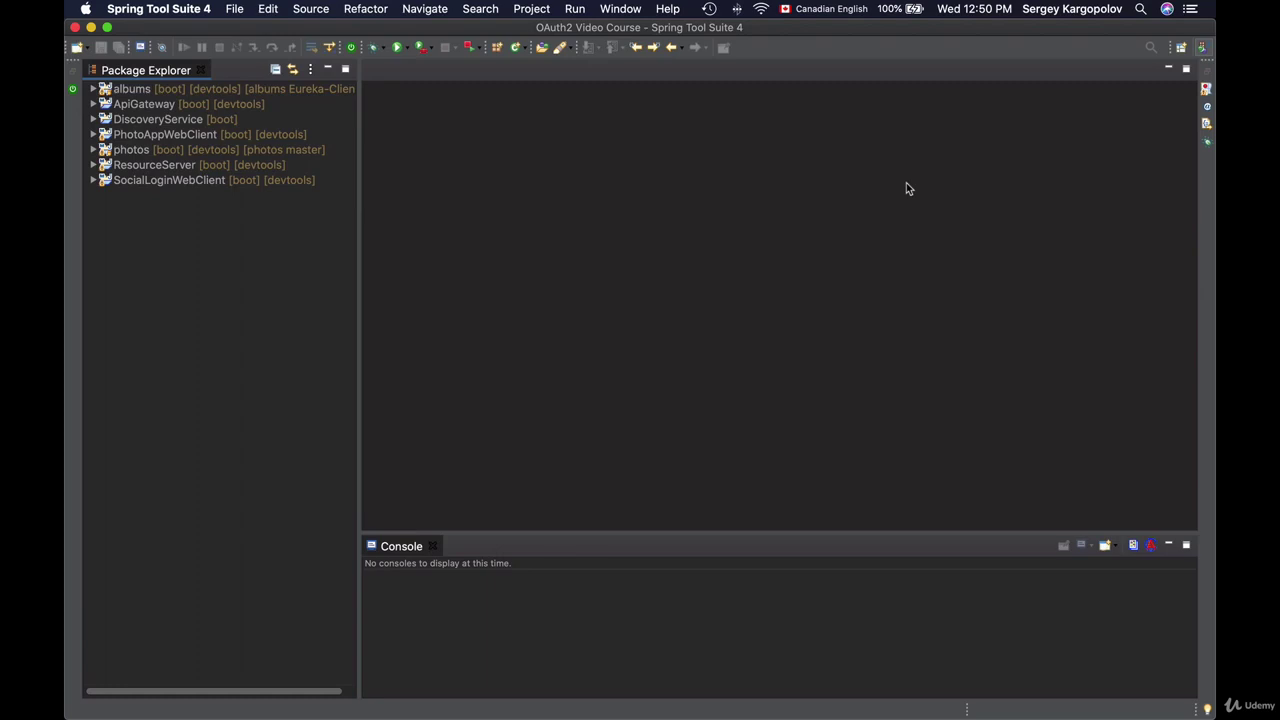
Start a Spring Starter project named spa-example with group and package com.appsdeveloperblog.oauth
left_click(234, 8)
mouse_move(246, 29)
left_click(540, 48)
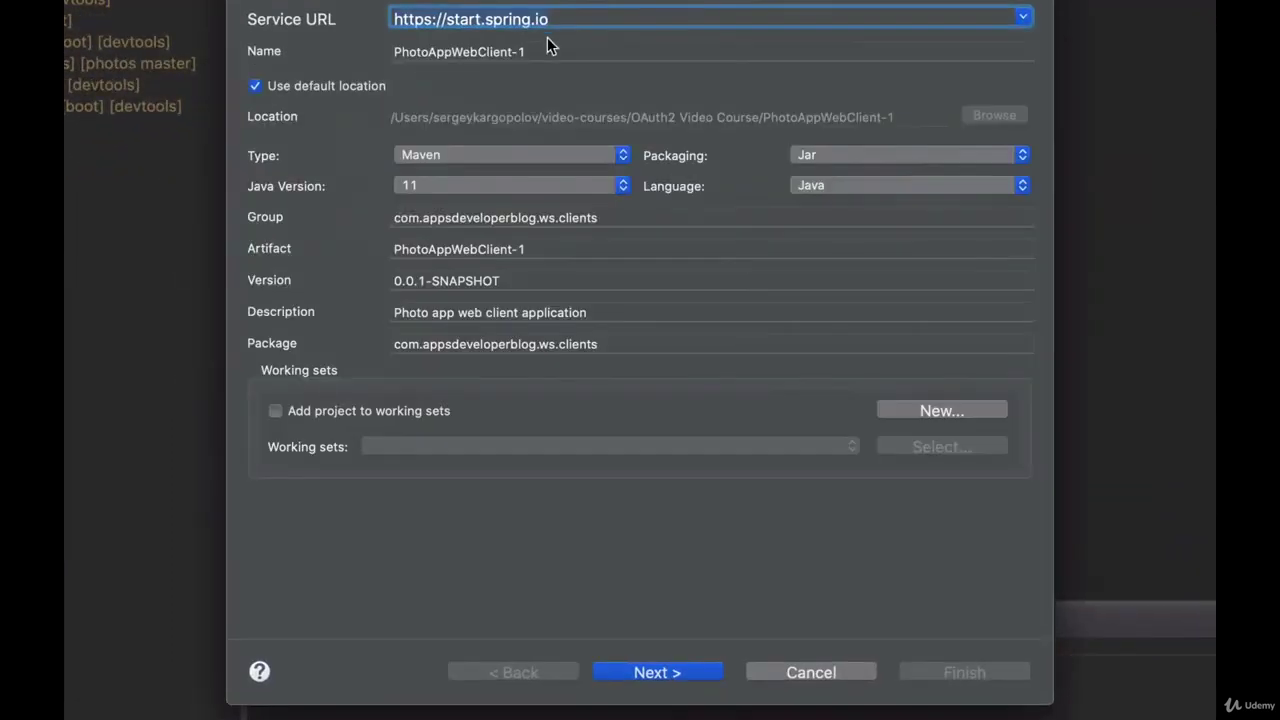
key("Tab")
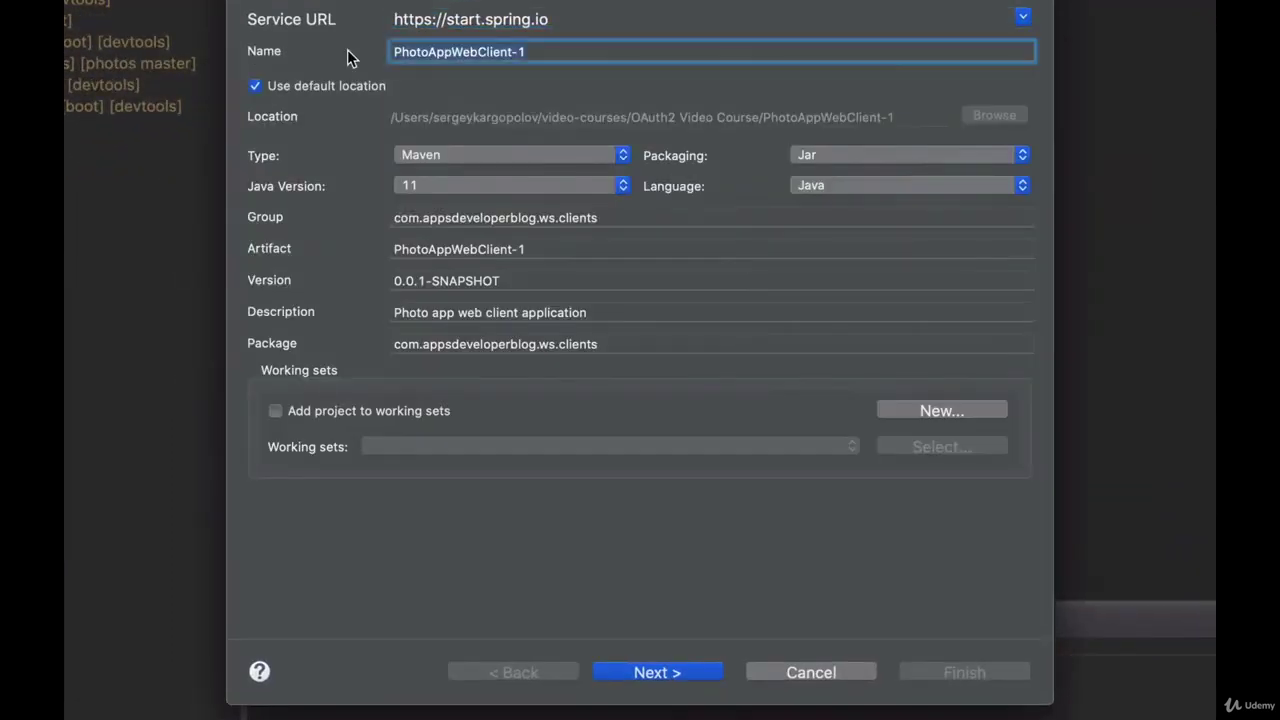
type("spa-example")
left_click(566, 217)
key("BackSpace")
key("BackSpace")
key("BackSpace")
key("BackSpace")
key("BackSpace")
key("BackSpace")
key("BackSpace")
key("BackSpace")
key("BackSpace")
key("BackSpace")
type("oauth")
left_click(622, 342)
key("BackSpace")
key("BackSpace")
key("BackSpace")
key("BackSpace")
key("BackSpace")
key("BackSpace")
key("BackSpace")
key("BackSpace")
key("BackSpace")
key("BackSpace")
type("oauth")
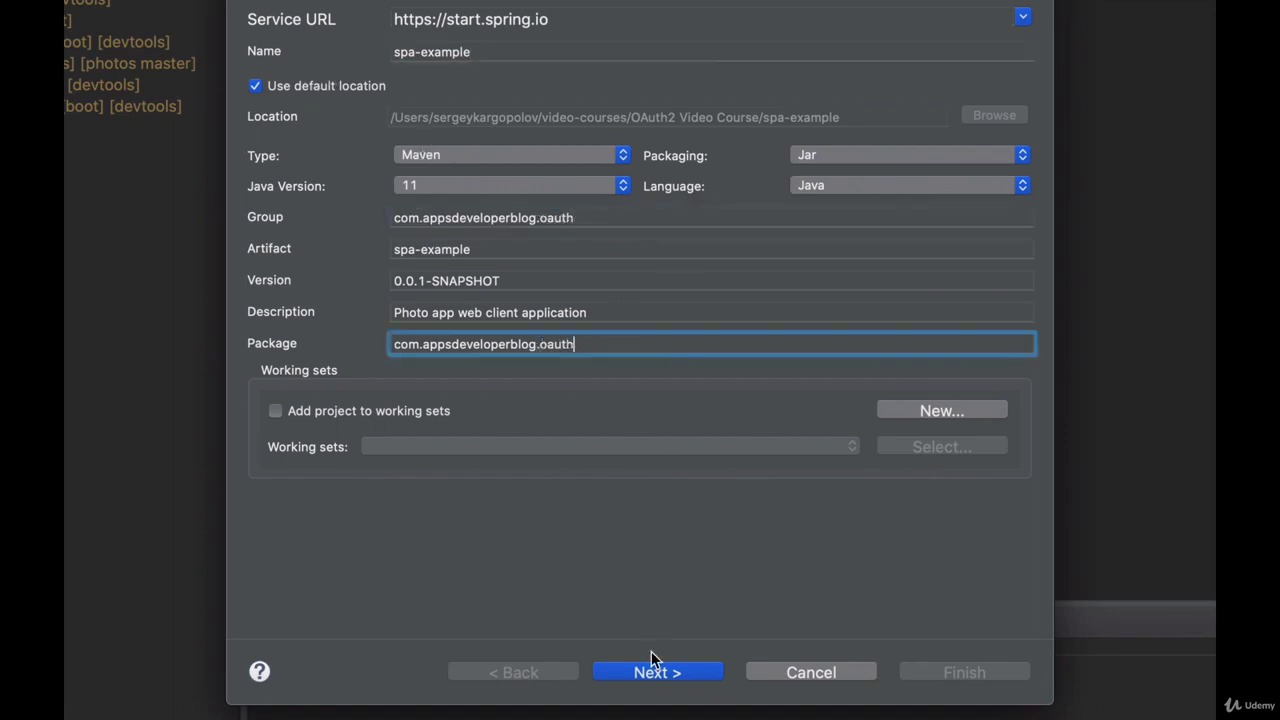
Add Spring Web and Spring Boot DevTools dependencies and finish creating spa-example
left_click(651, 664)
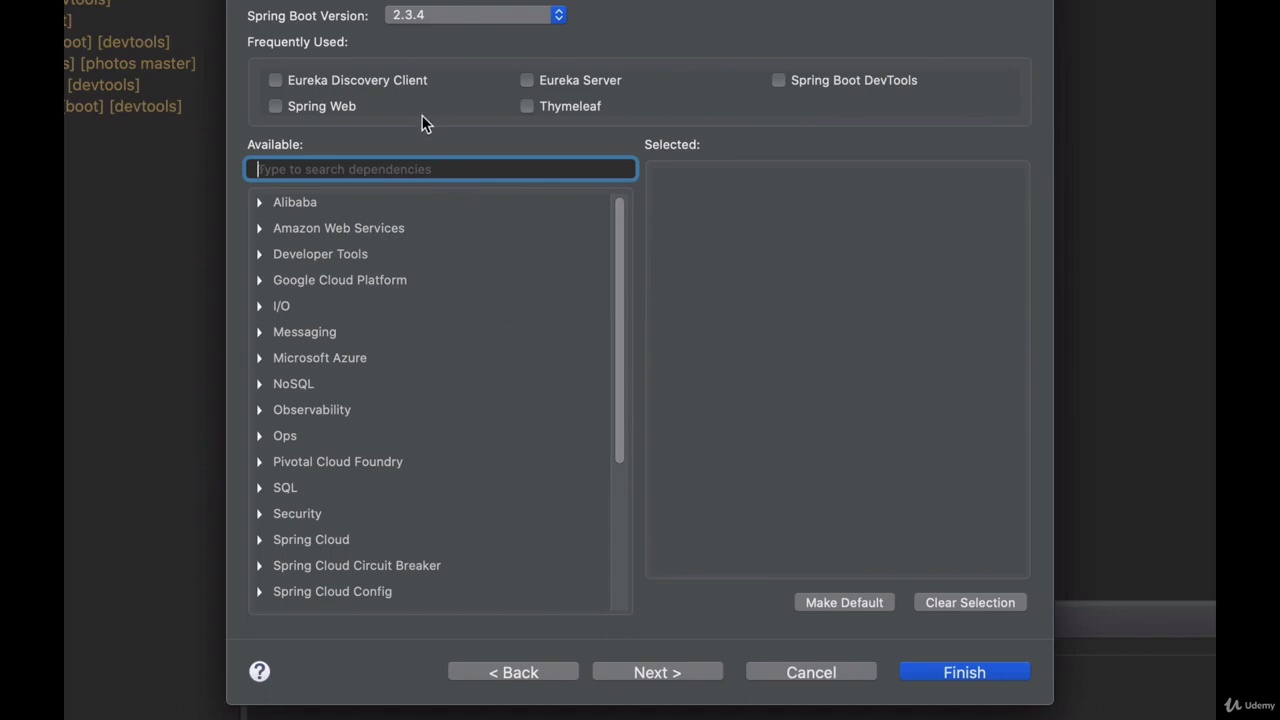
mouse_move(422, 114)
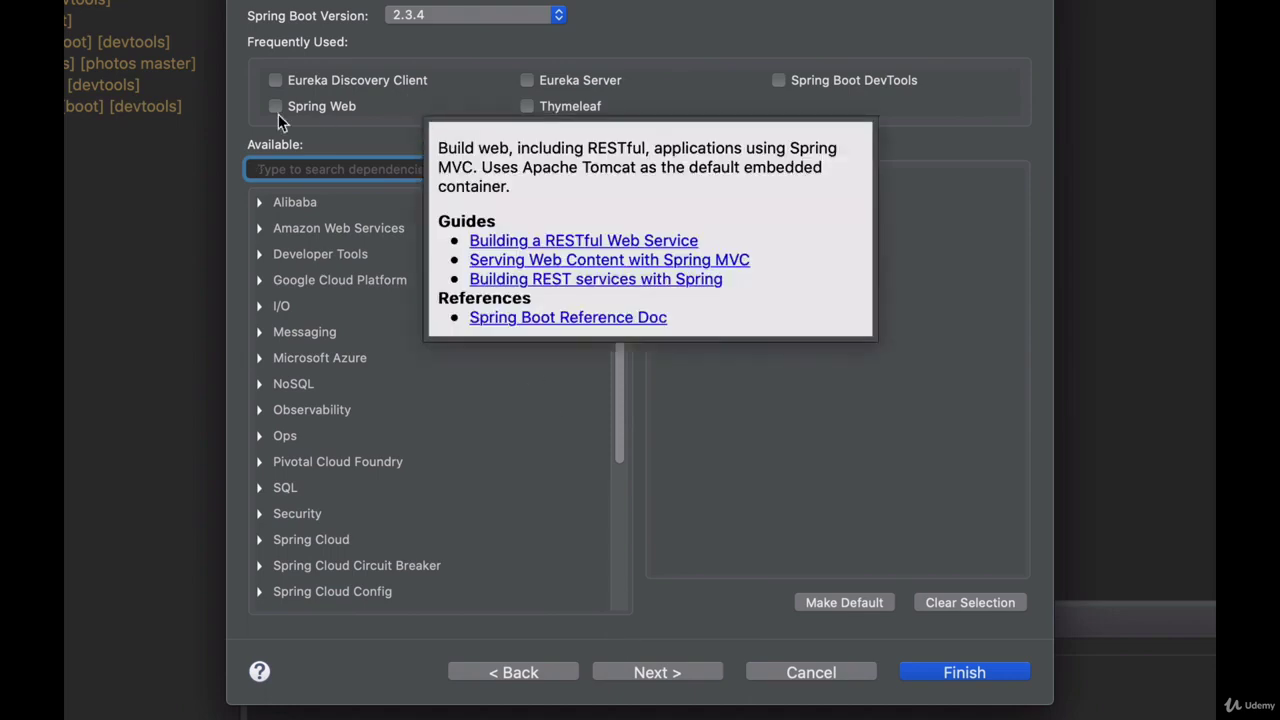
left_click(276, 107)
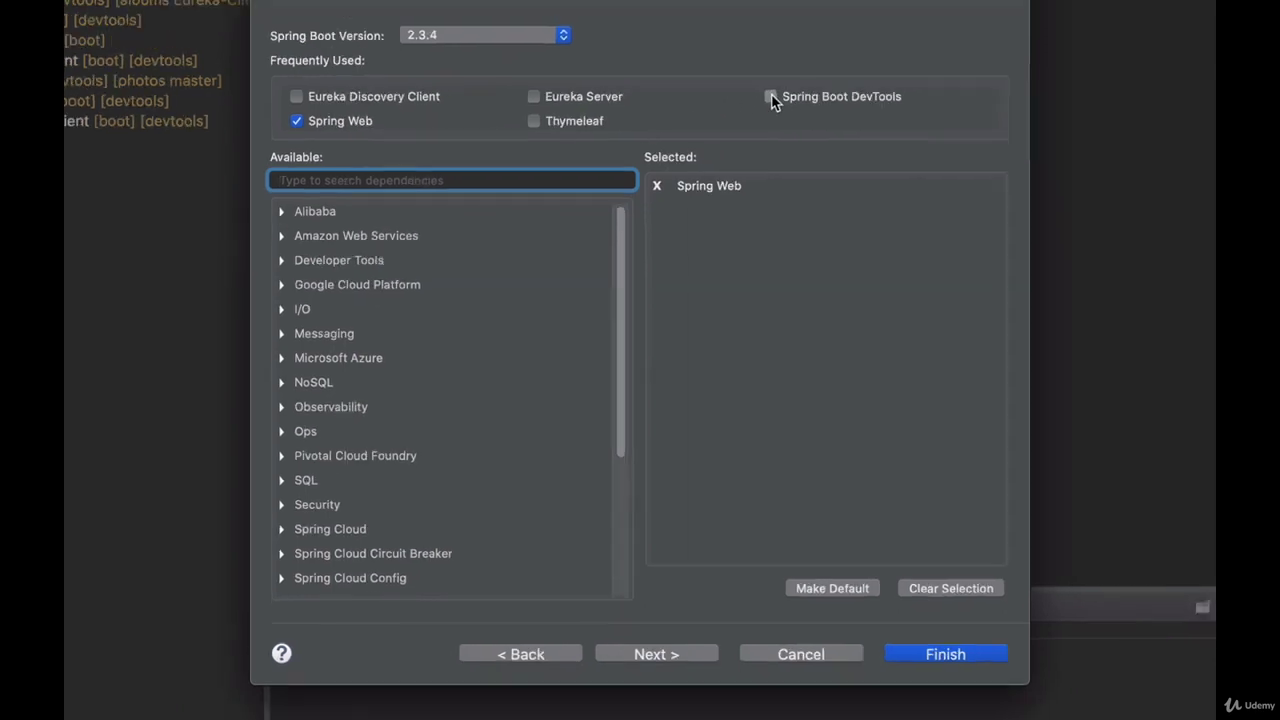
left_click(771, 97)
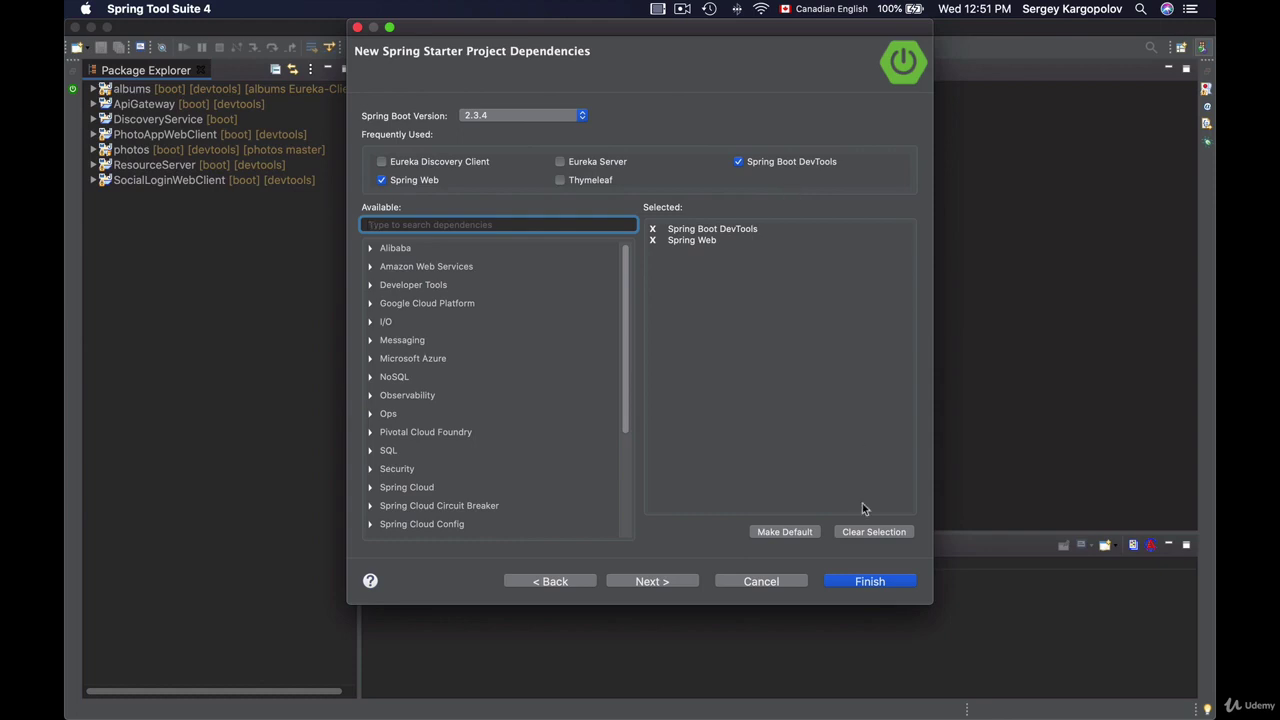
left_click(869, 582)
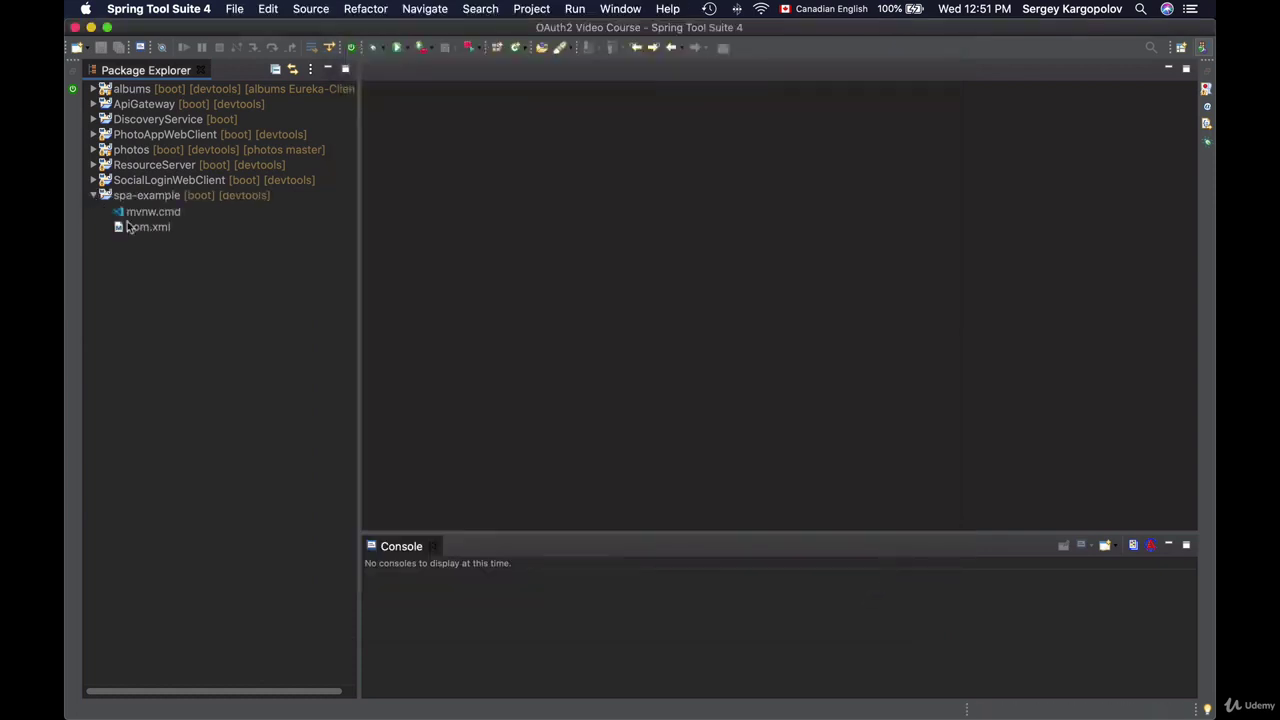